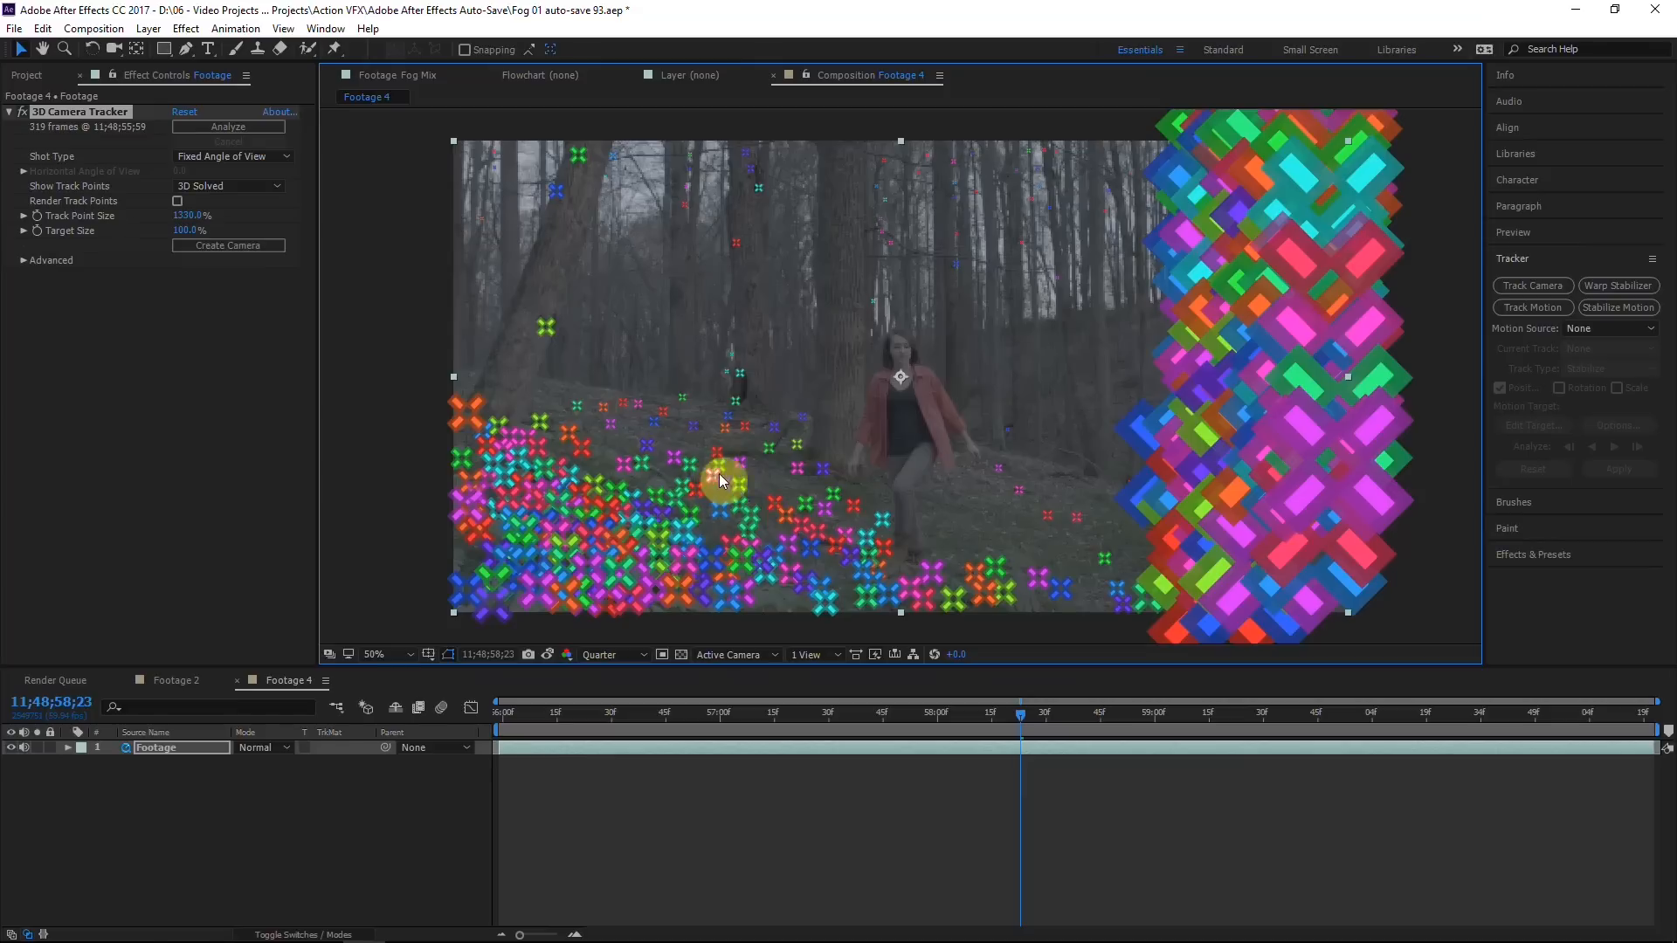
Step: Move the current time to 11;48;57;15, where the large foreground tree fills much of the frame
click(786, 828)
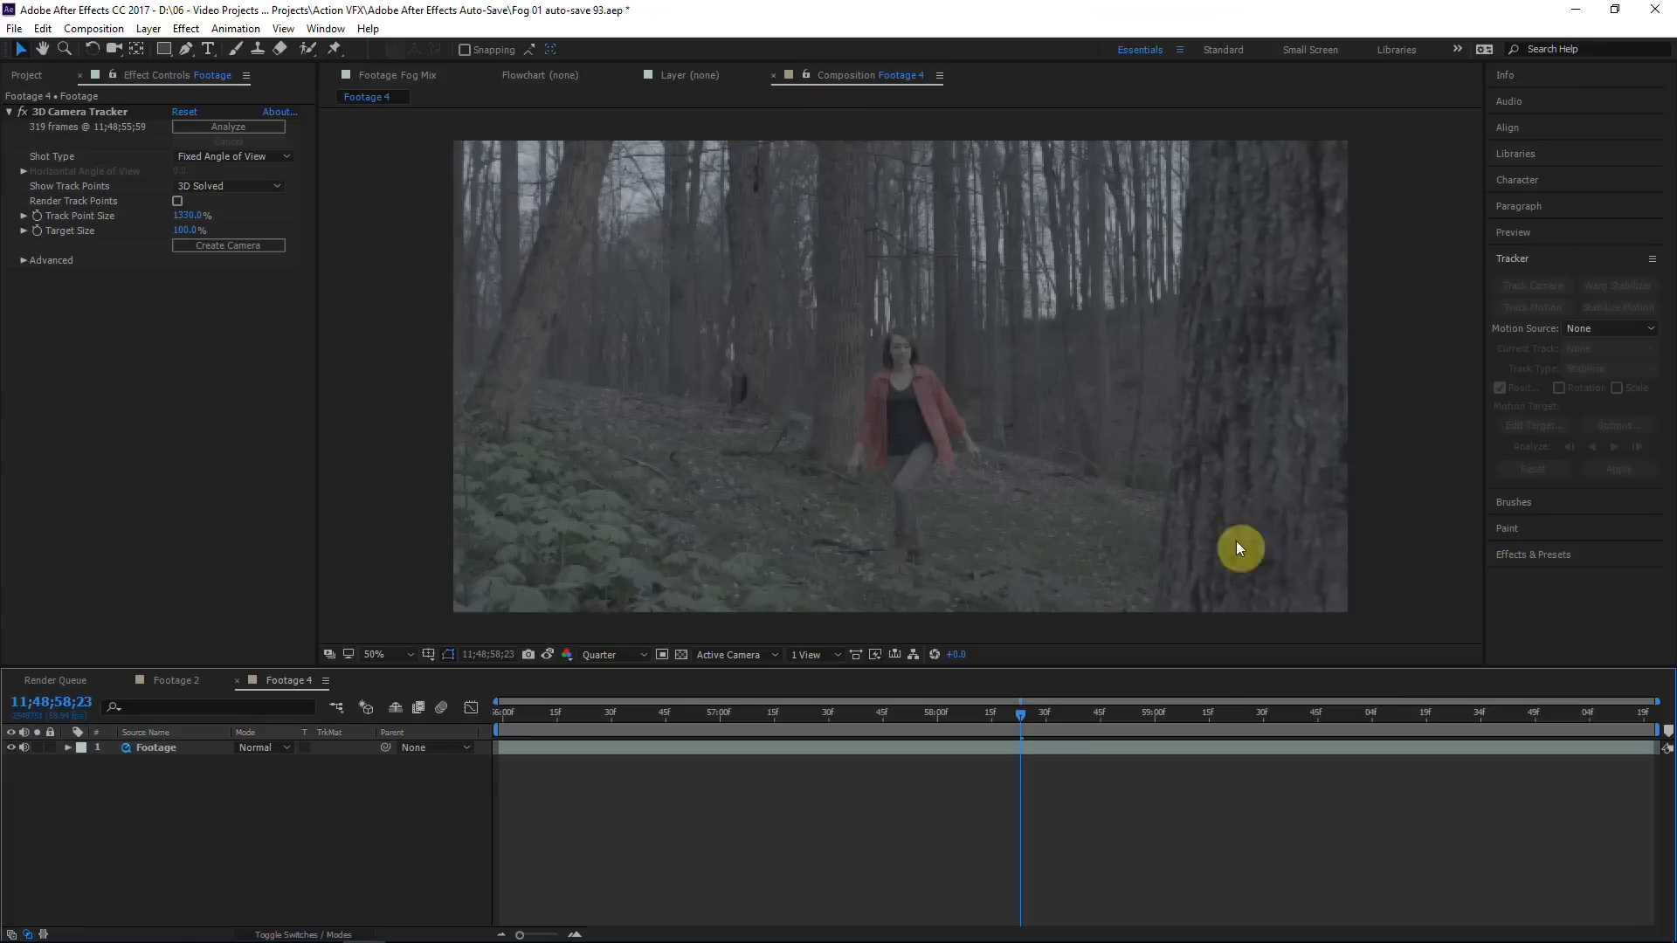
drag(1054, 708, 830, 713)
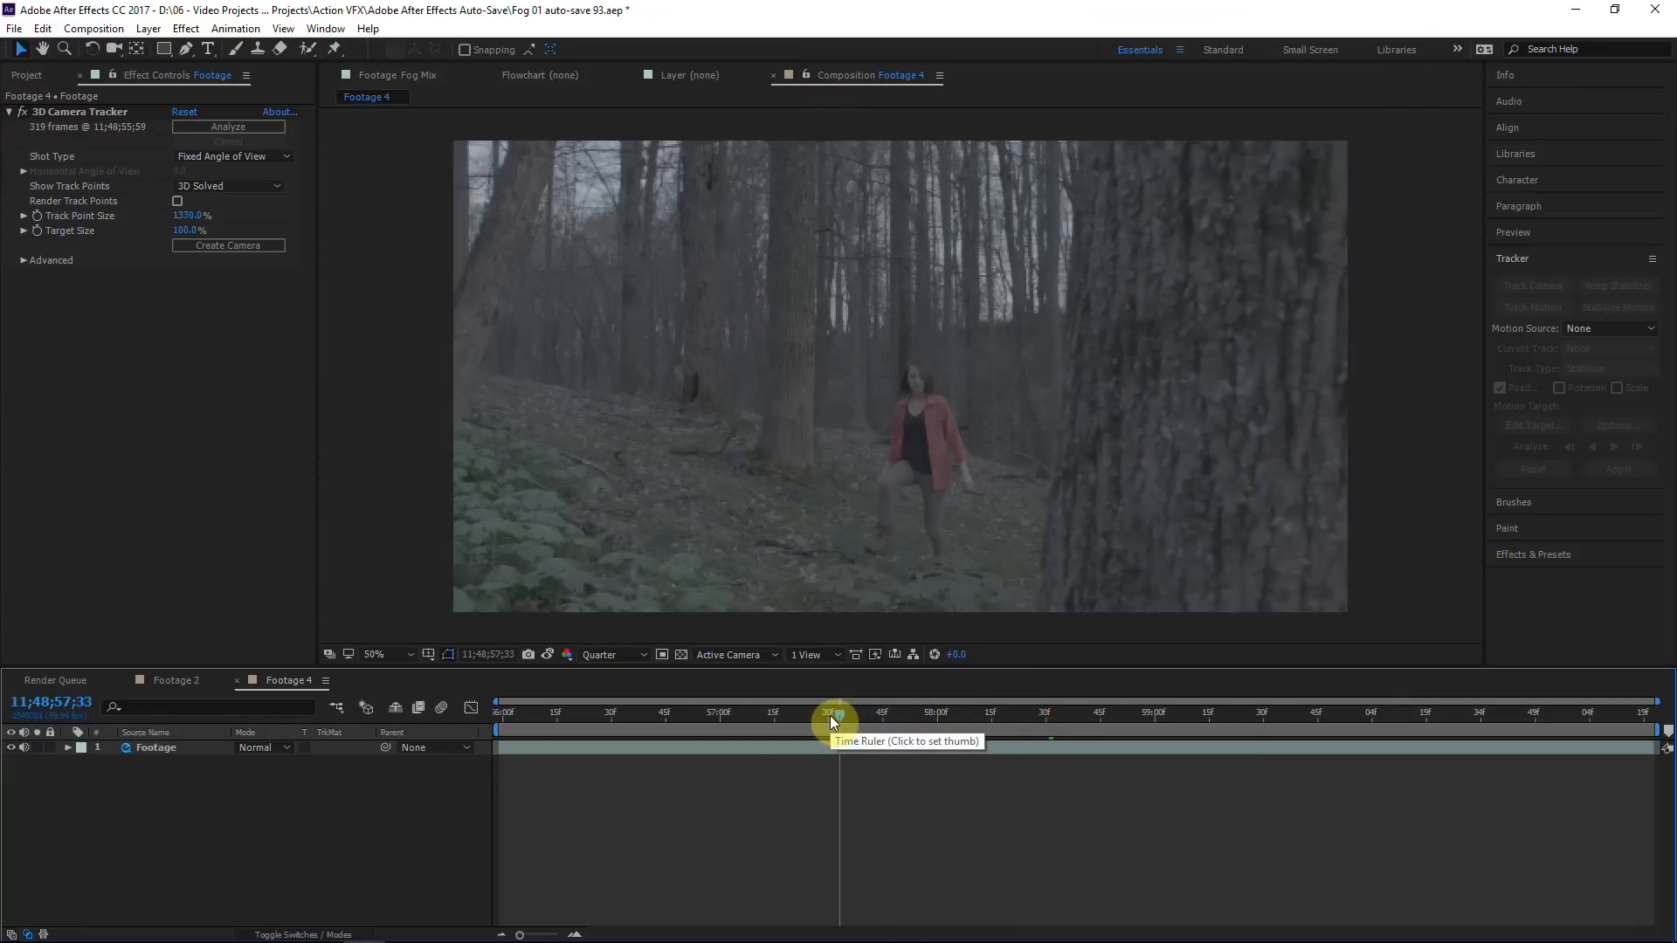
drag(830, 715, 793, 716)
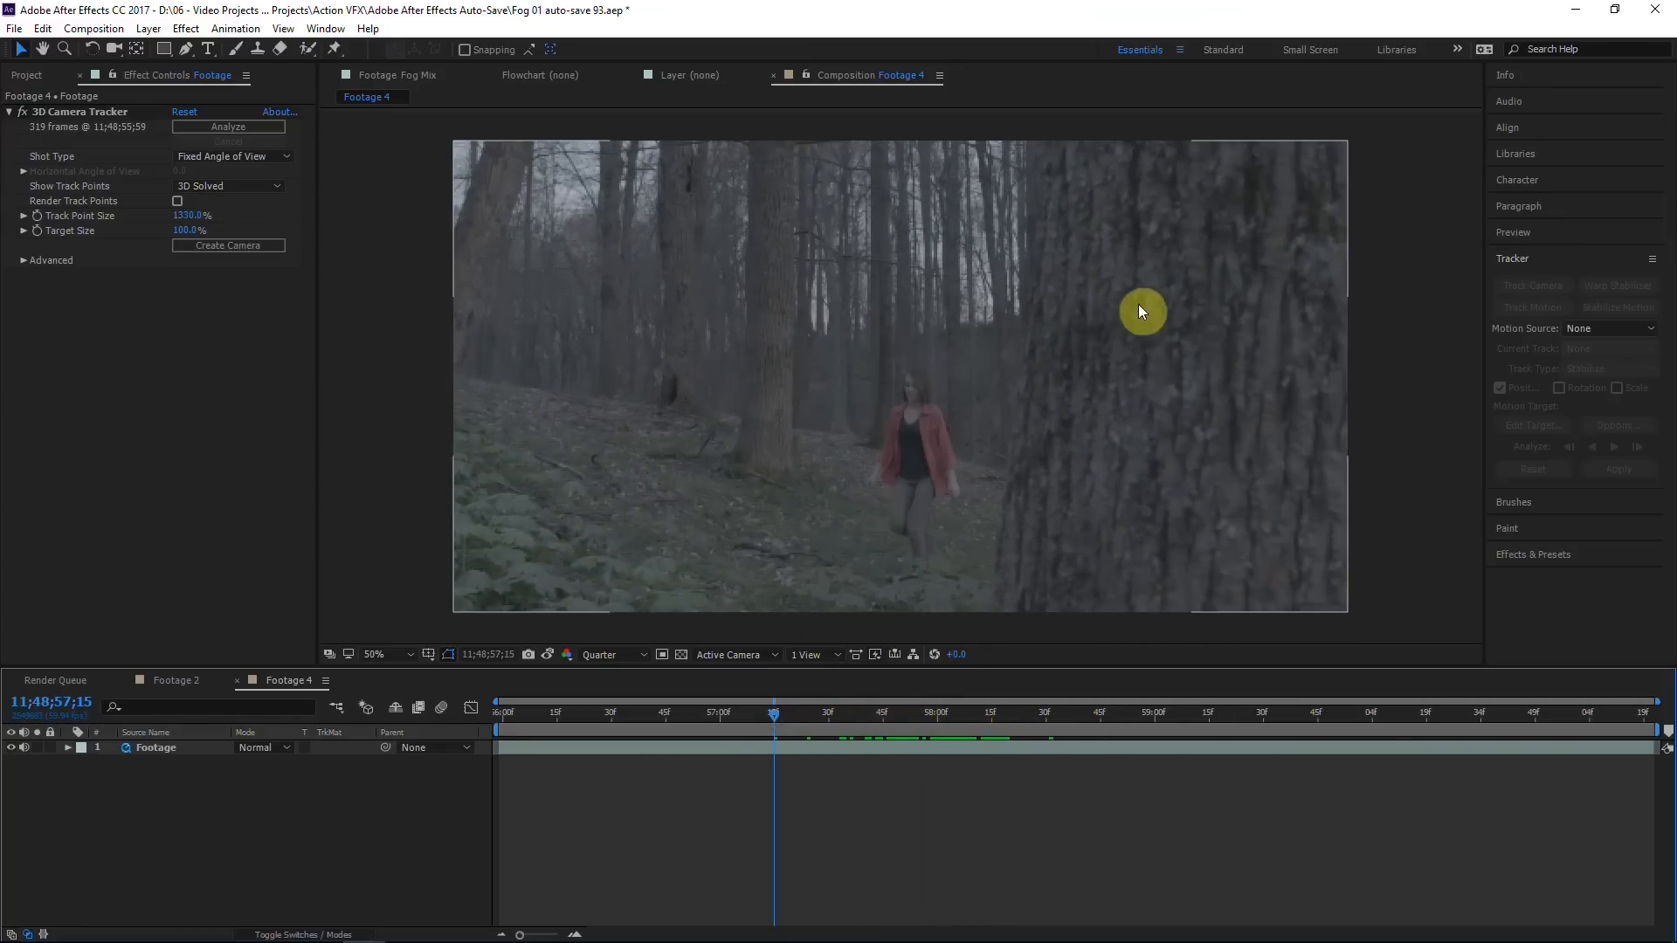
Step: Show the Footage layer's 3D Camera Tracker points and reduce their Track Point Size to 180%
click(194, 744)
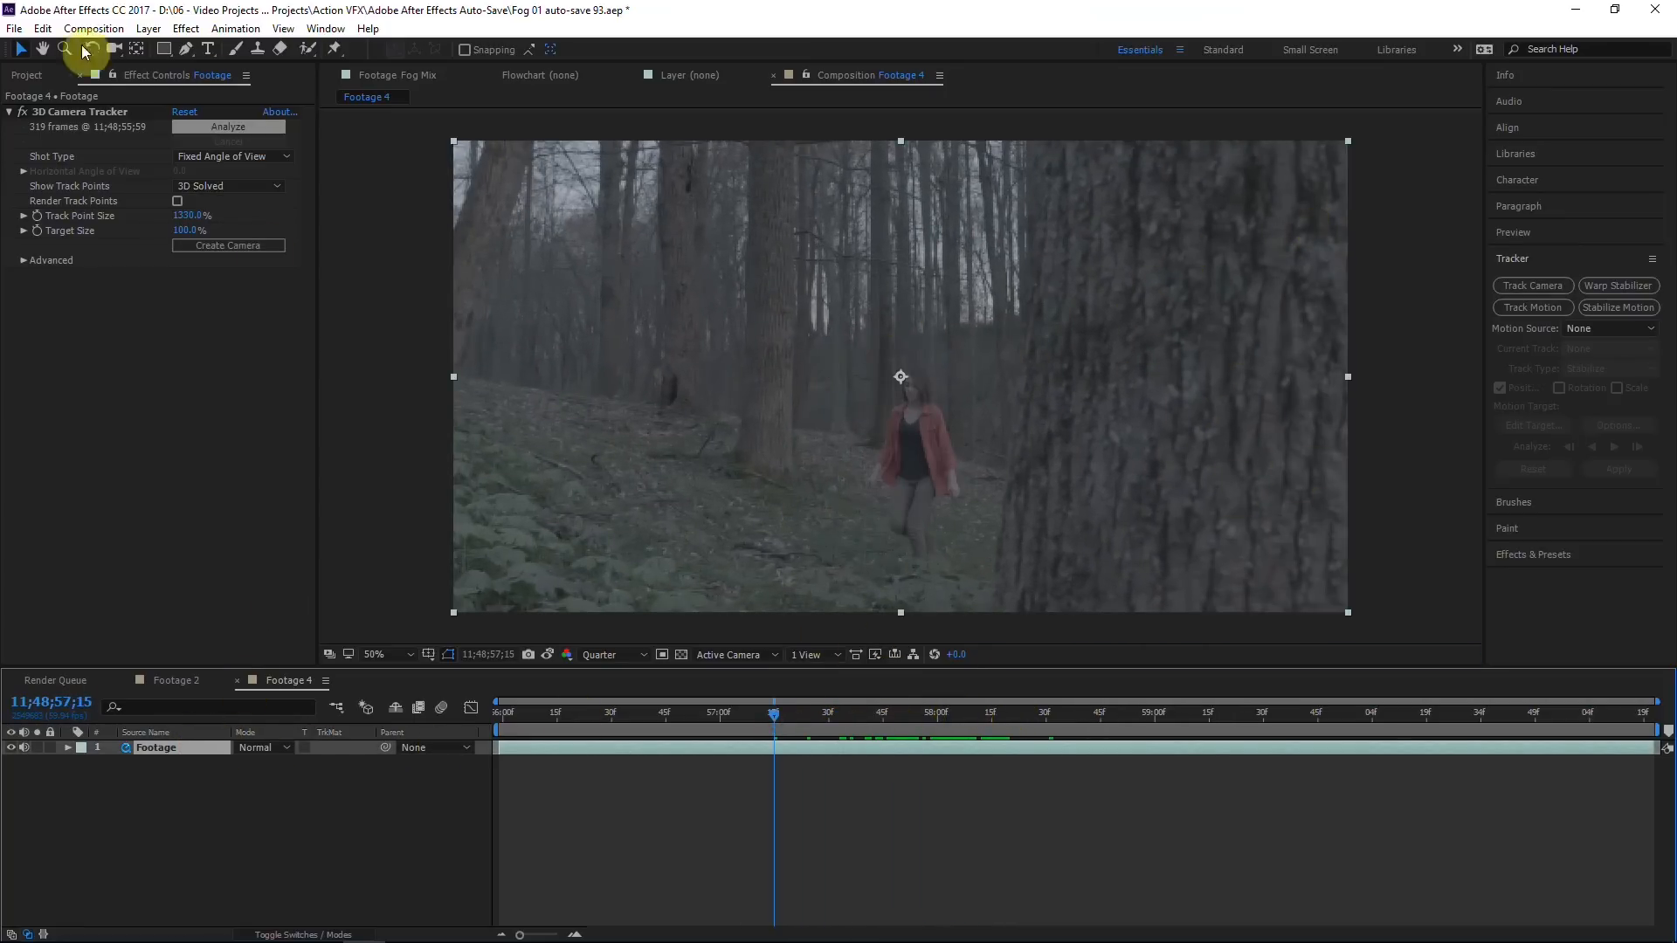
click(91, 114)
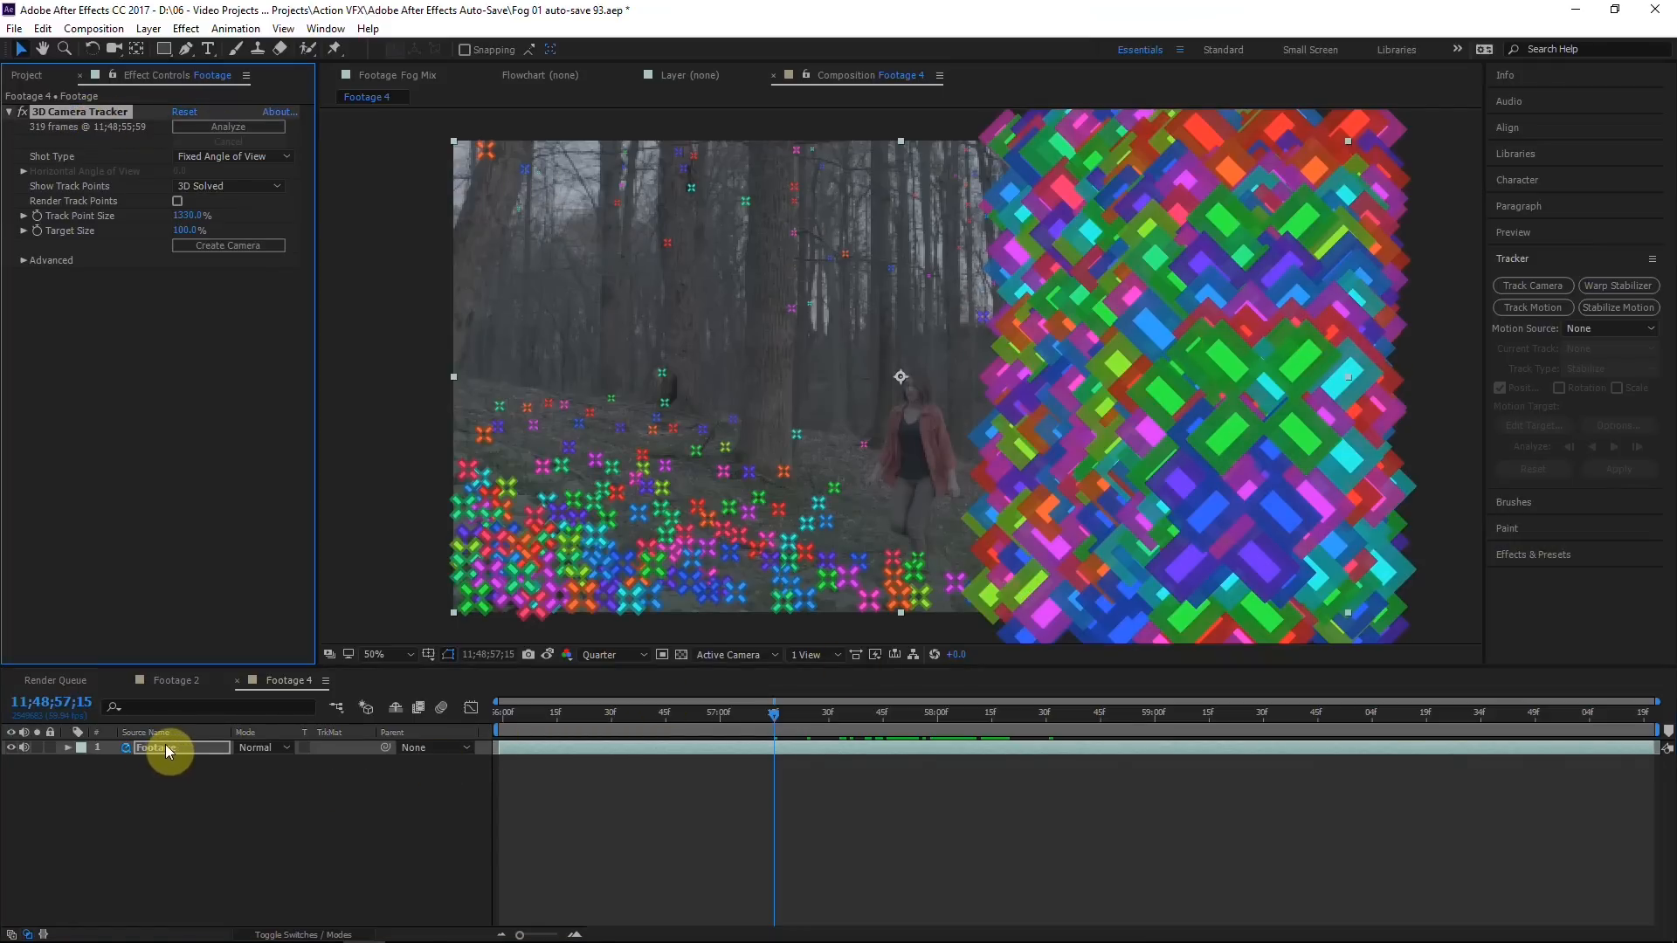
key(comma)
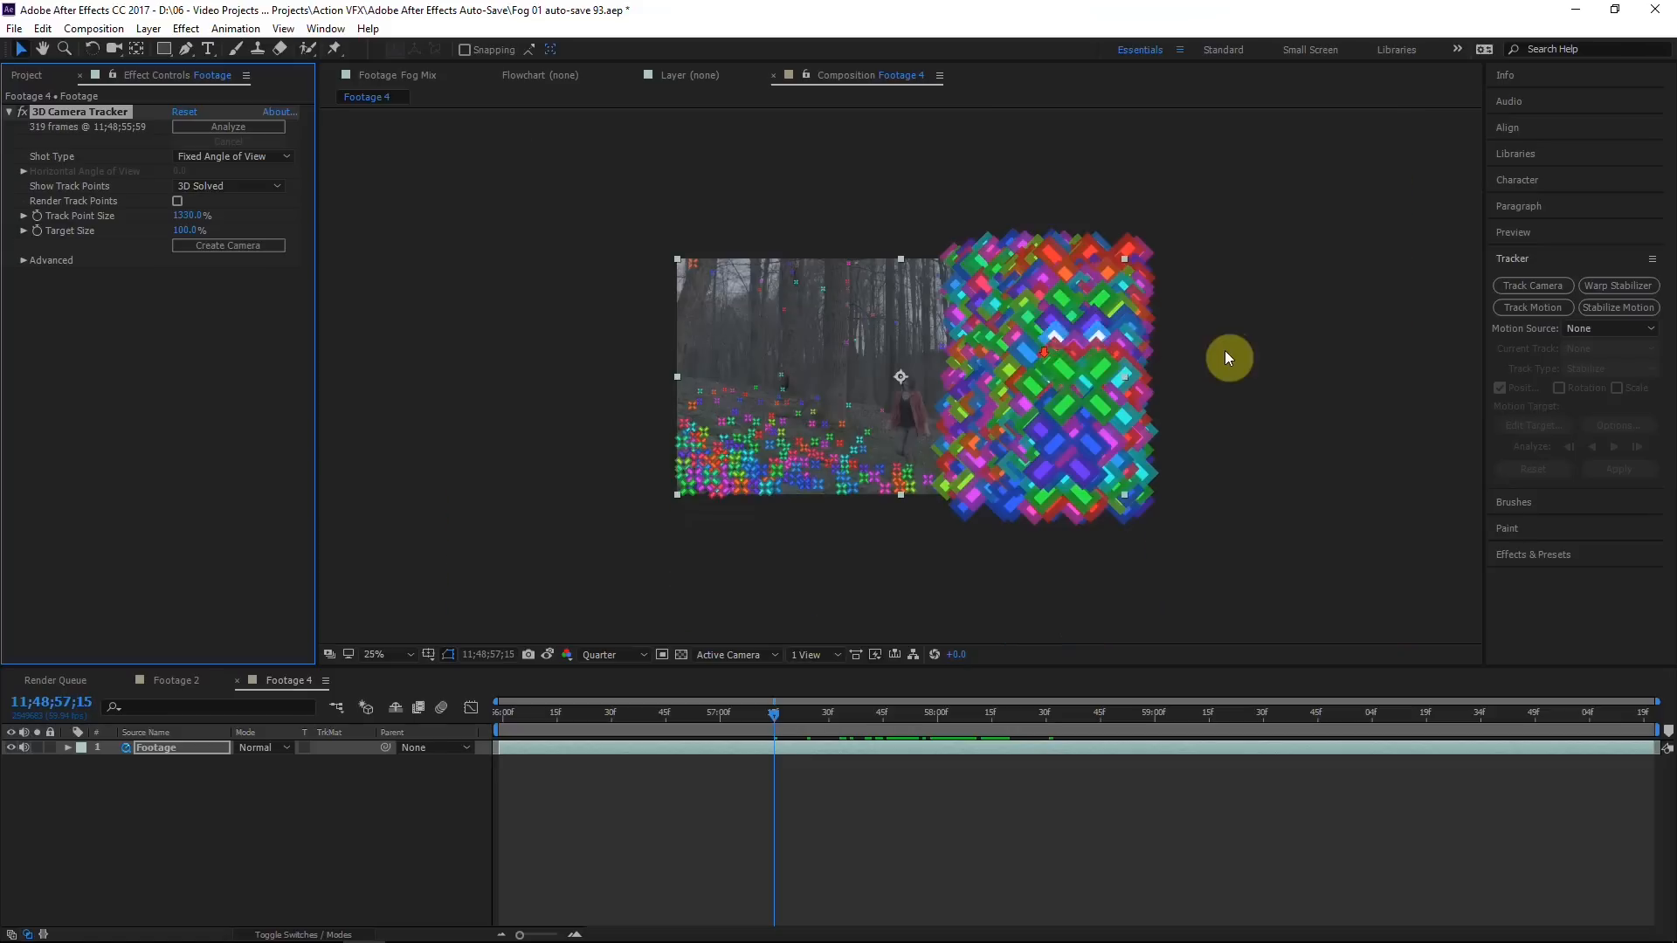
click(231, 819)
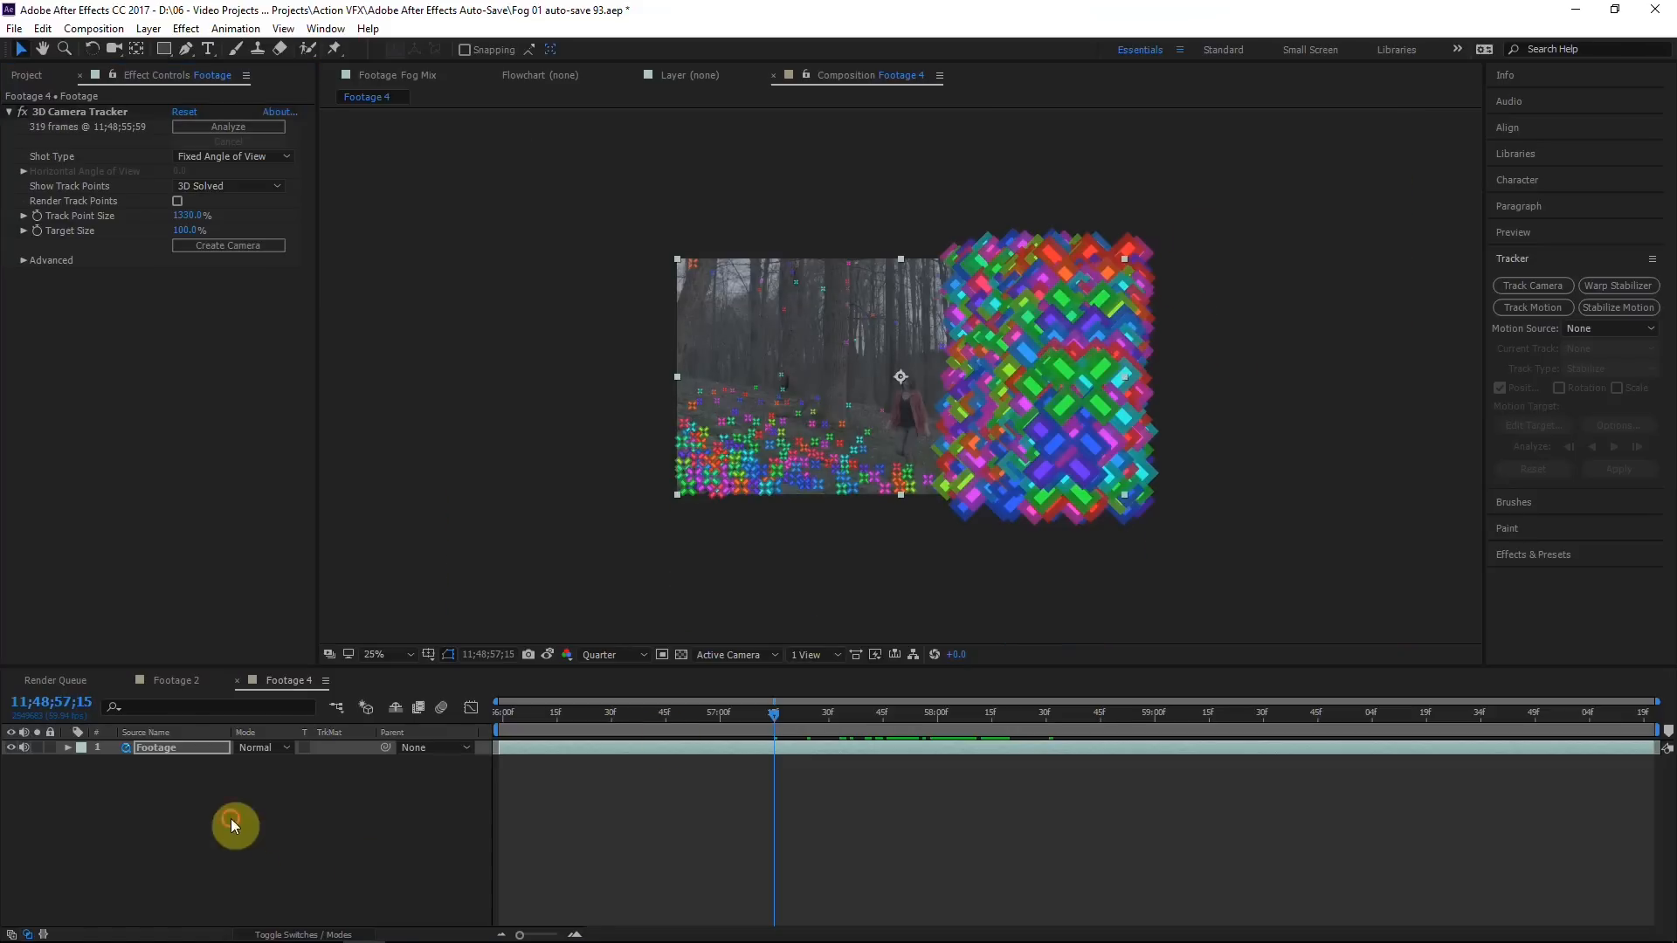
click(164, 748)
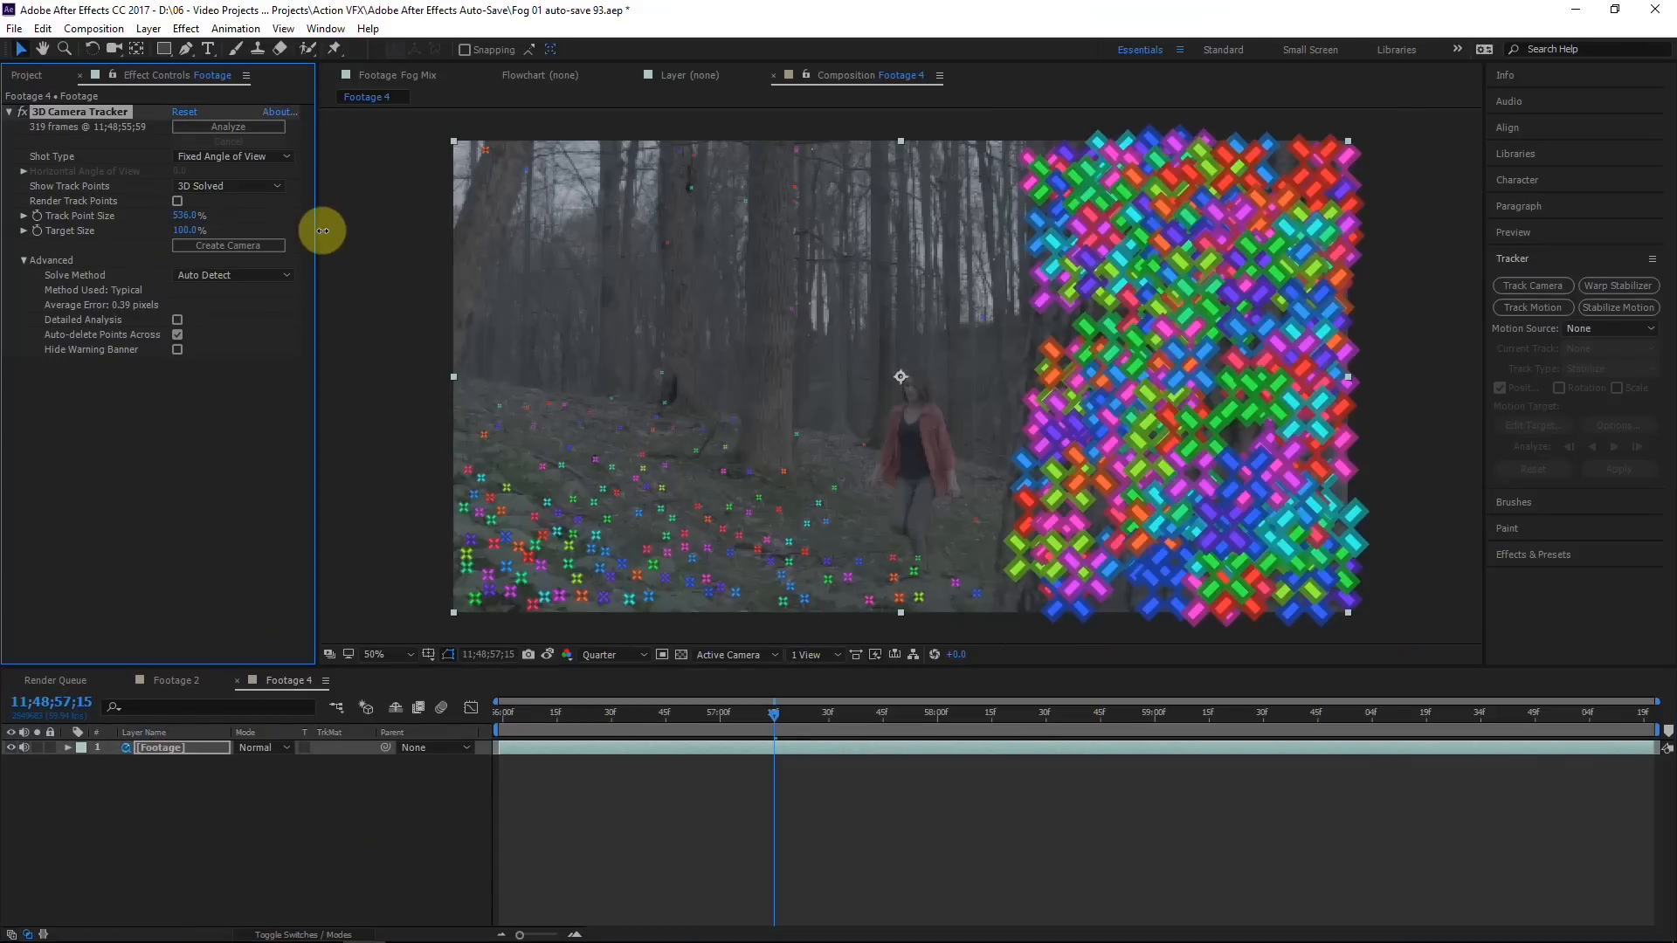
drag(325, 225, 280, 232)
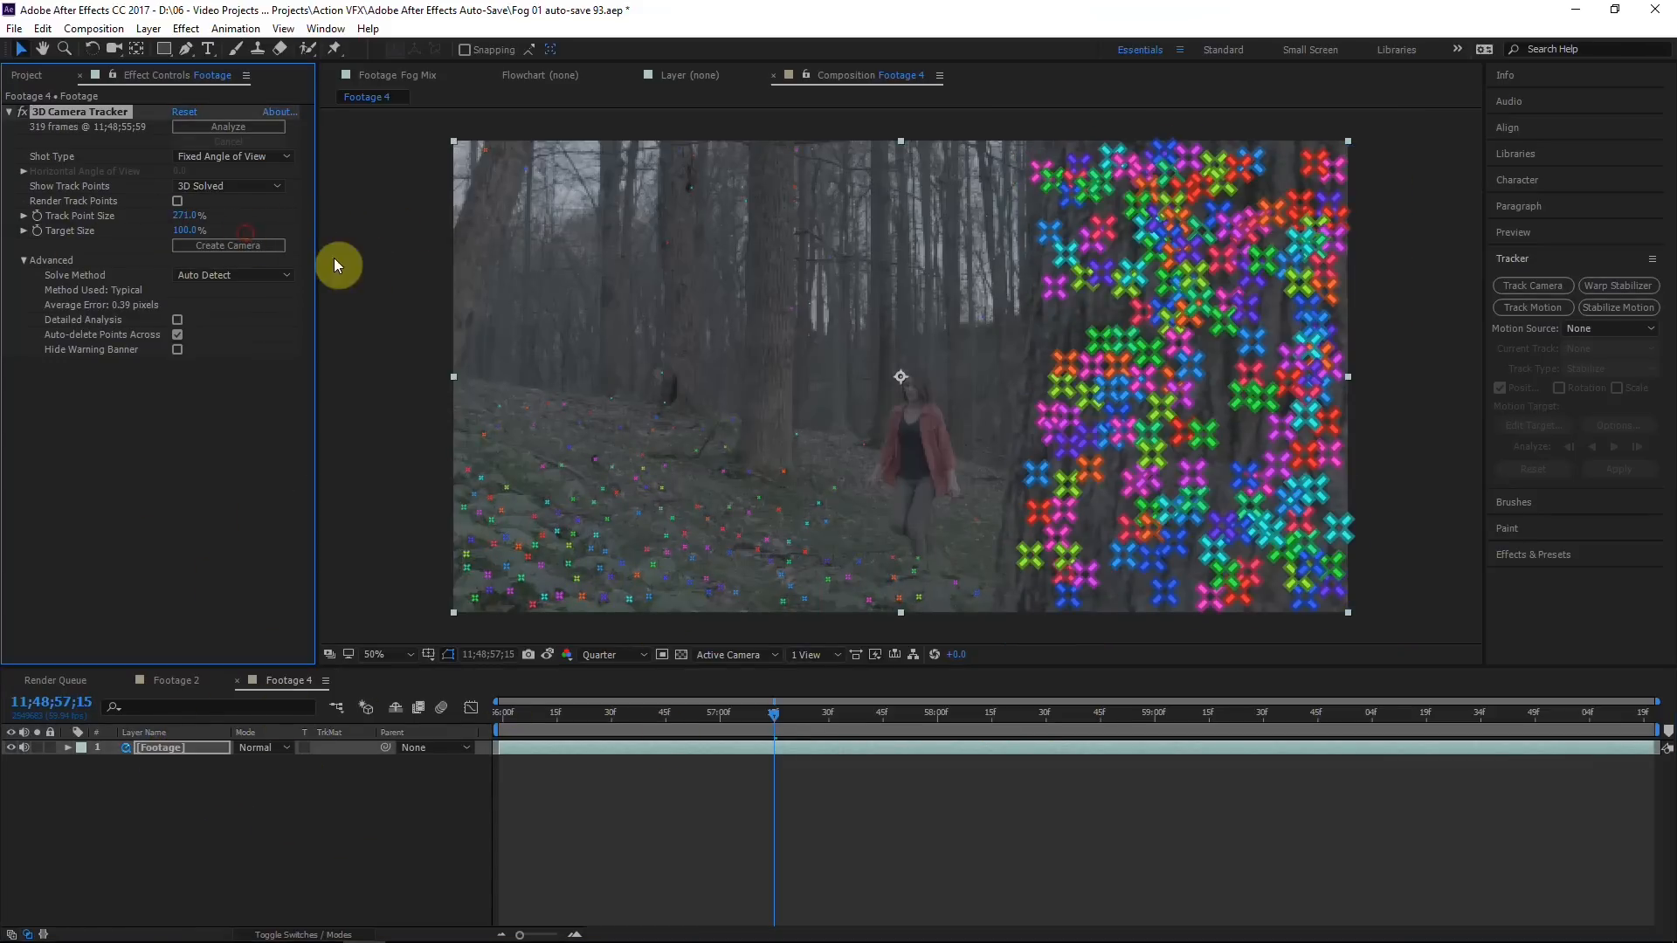
scroll(1136, 309, down, 2)
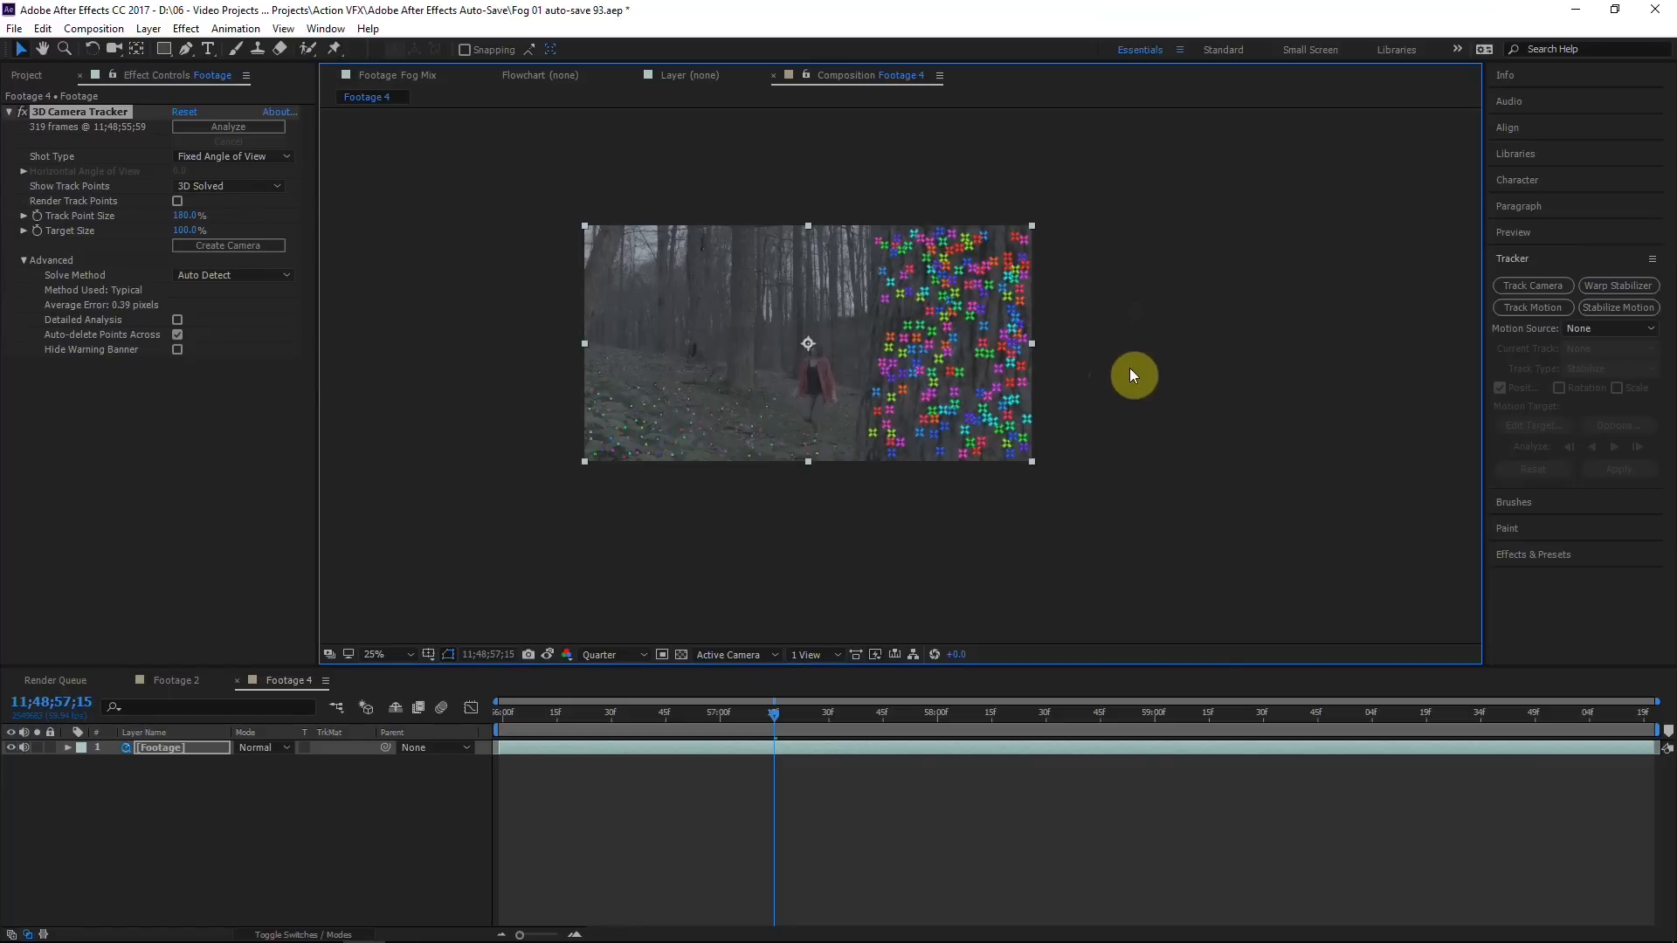
Step: Select the track points on the foreground tree trunk and create a solid and camera from them
mouse_move(883, 348)
mouse_down()
mouse_move(899, 497)
mouse_move(1137, 498)
mouse_move(978, 411)
mouse_up()
right_click(979, 410)
click(1065, 441)
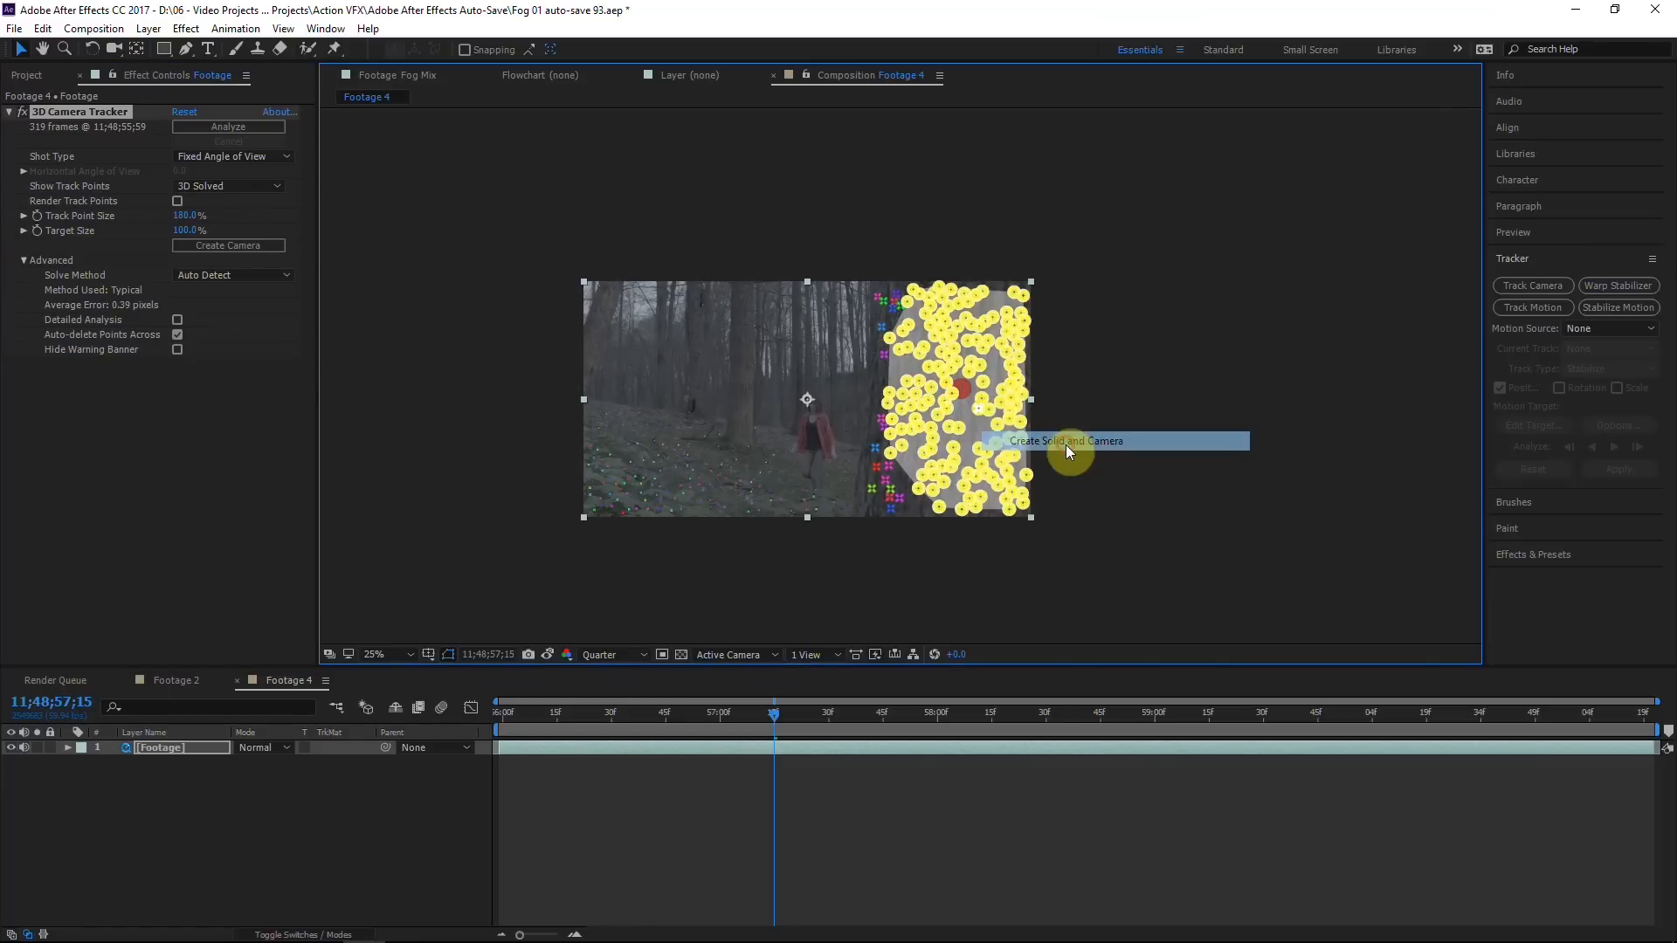
click(215, 858)
click(192, 748)
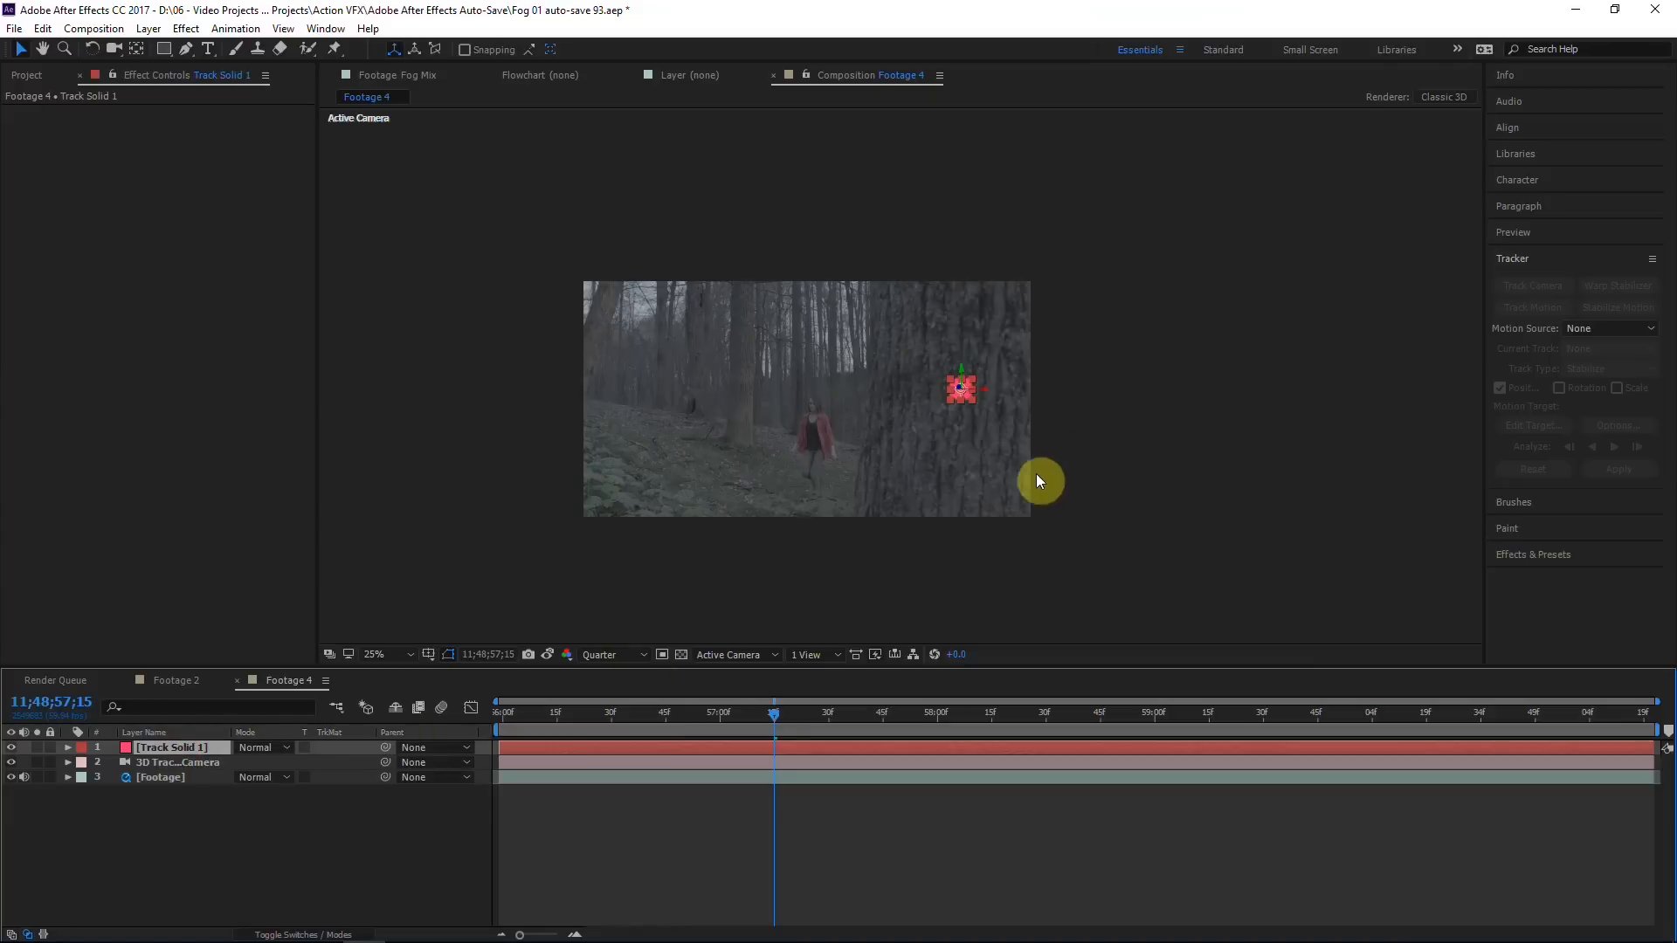
Step: Go to 11;48;57;06 and scale the new track solid to 1720% so it covers the foreground tree
scroll(1036, 473, up, 2)
drag(1024, 491, 1038, 405)
click(242, 761)
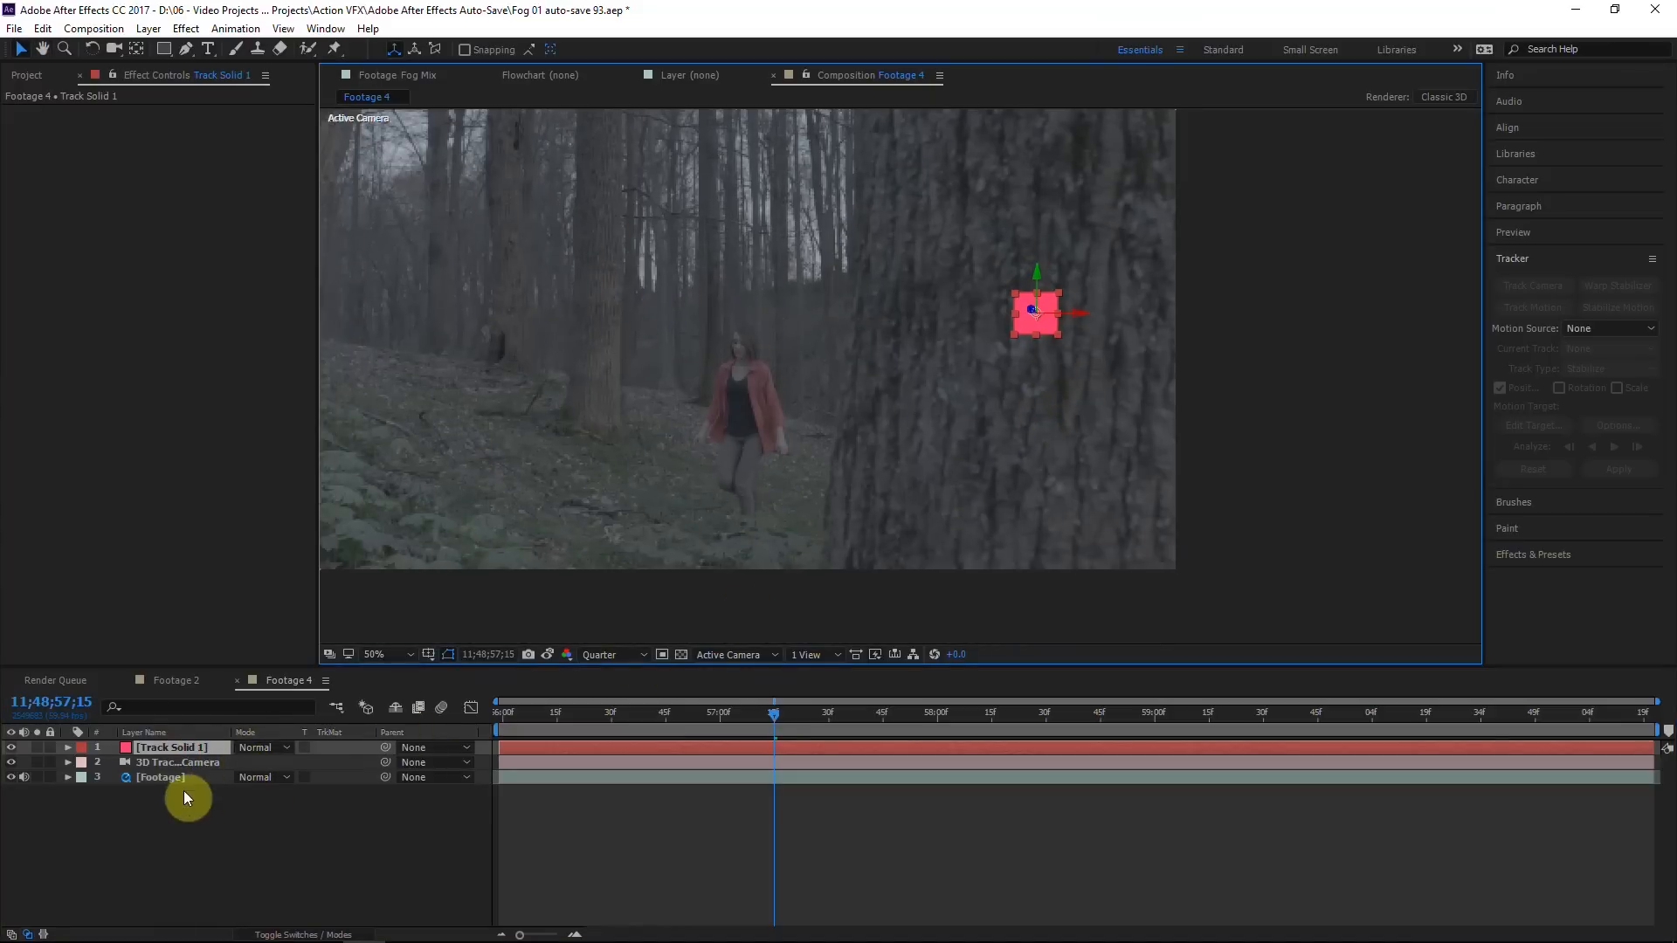
drag(825, 718, 742, 716)
click(187, 746)
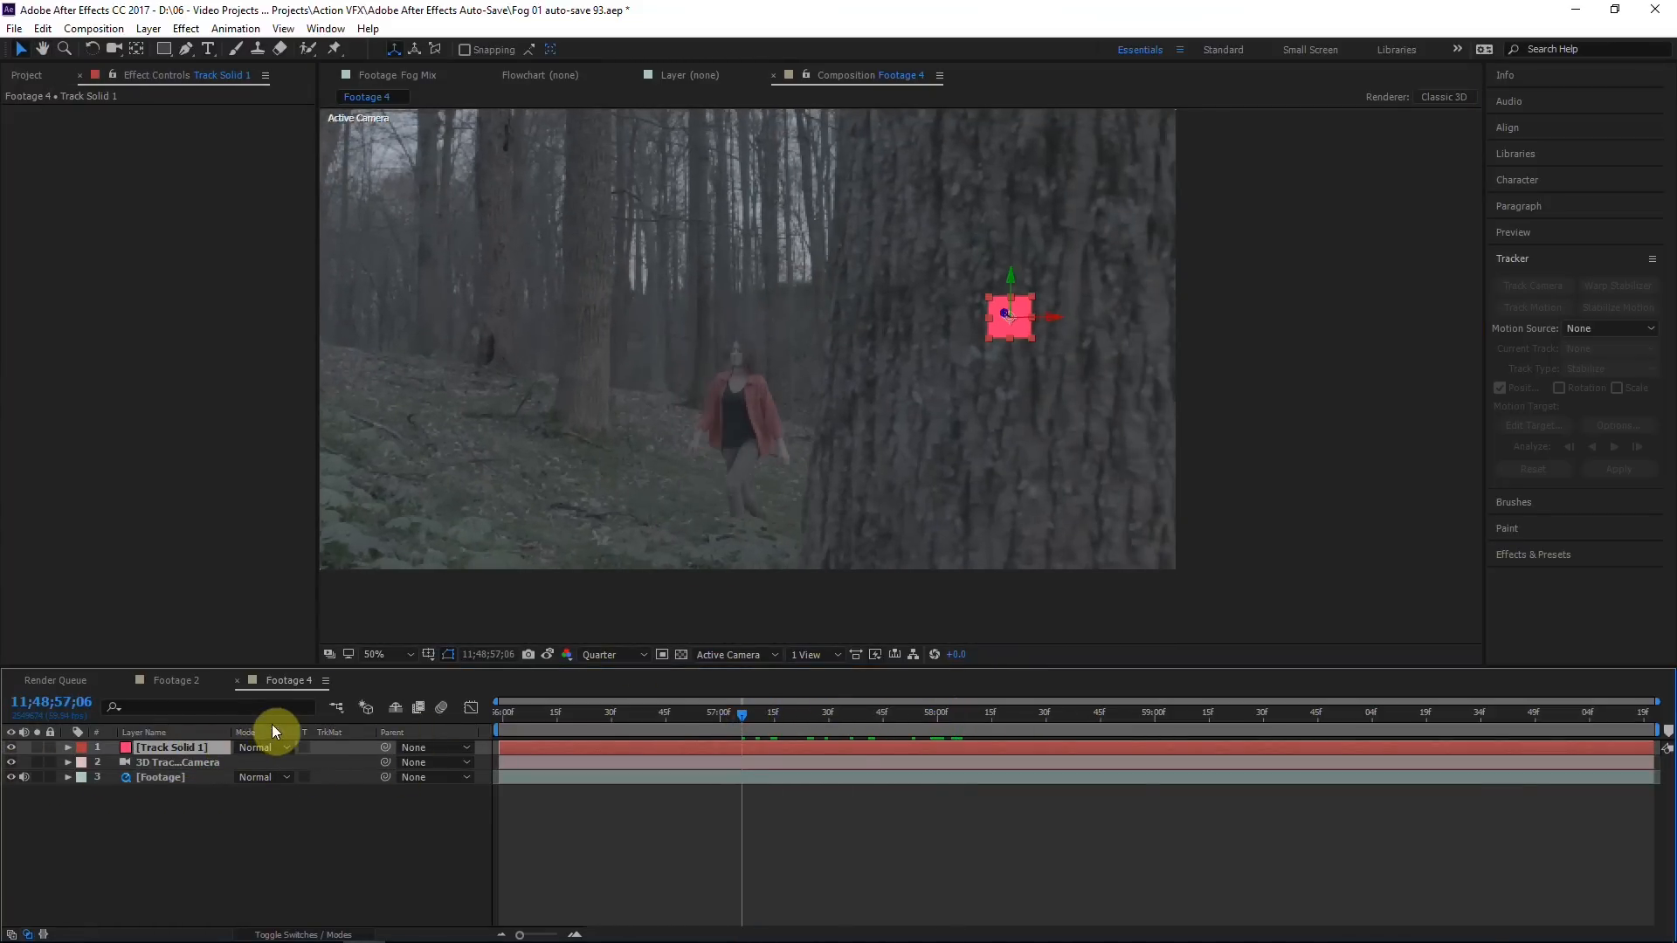
key(s)
drag(288, 762, 1610, 663)
Step: Hide the track solid, draw a closed Pen mask on it along the foreground tree's edge, and show it again
click(186, 52)
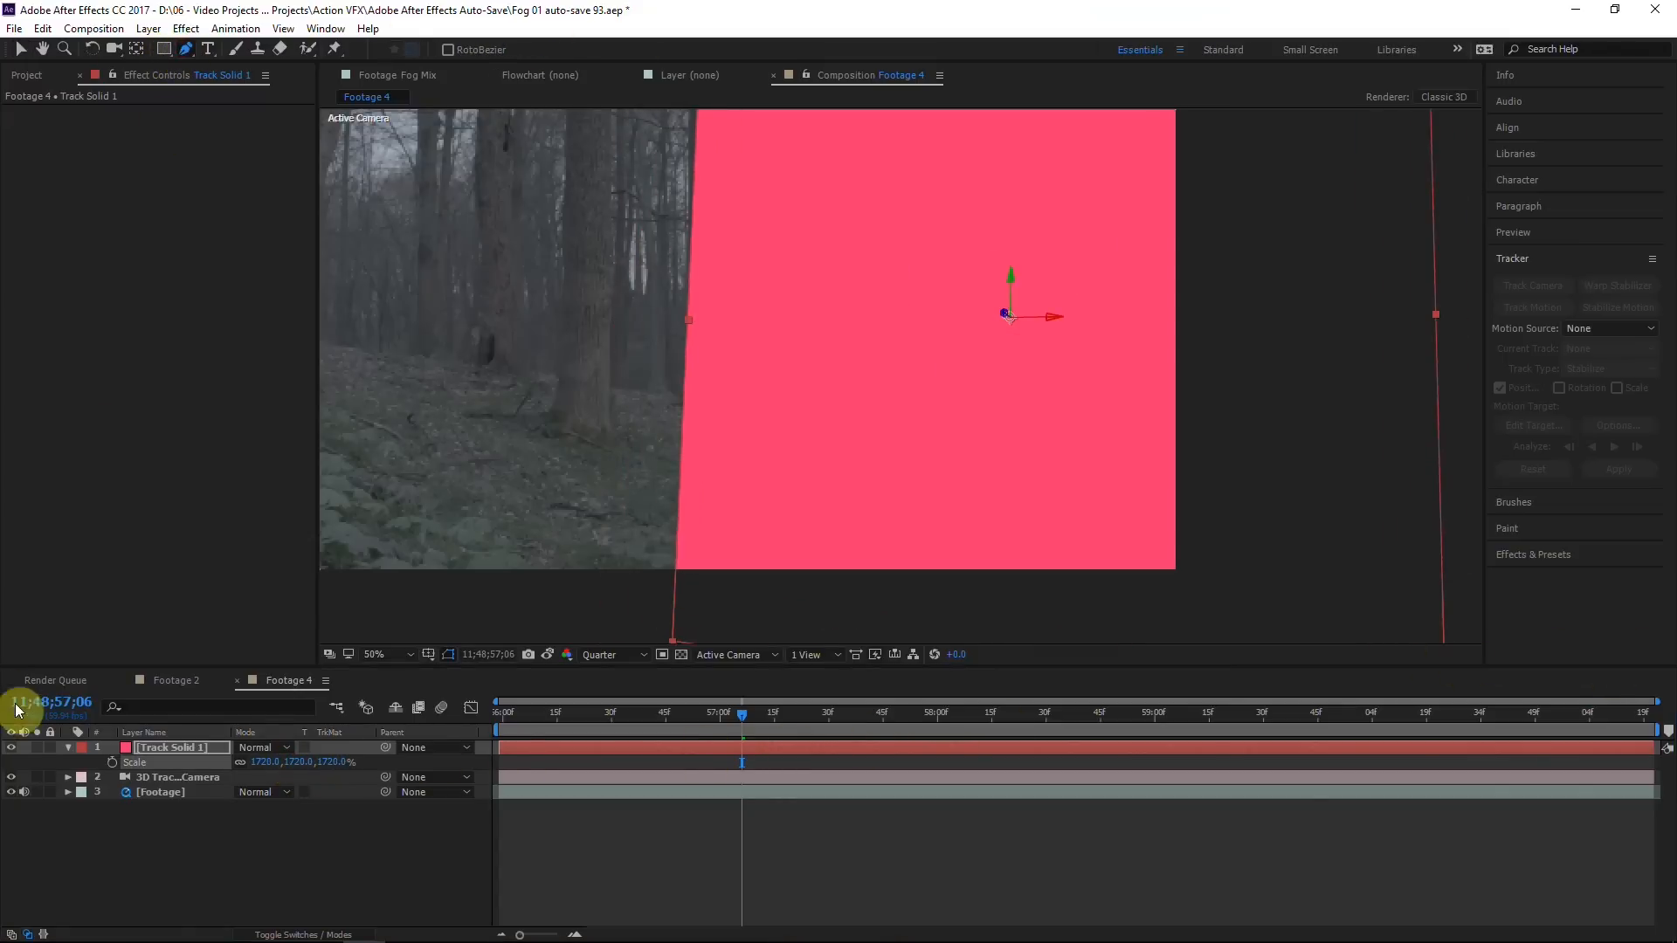
click(10, 748)
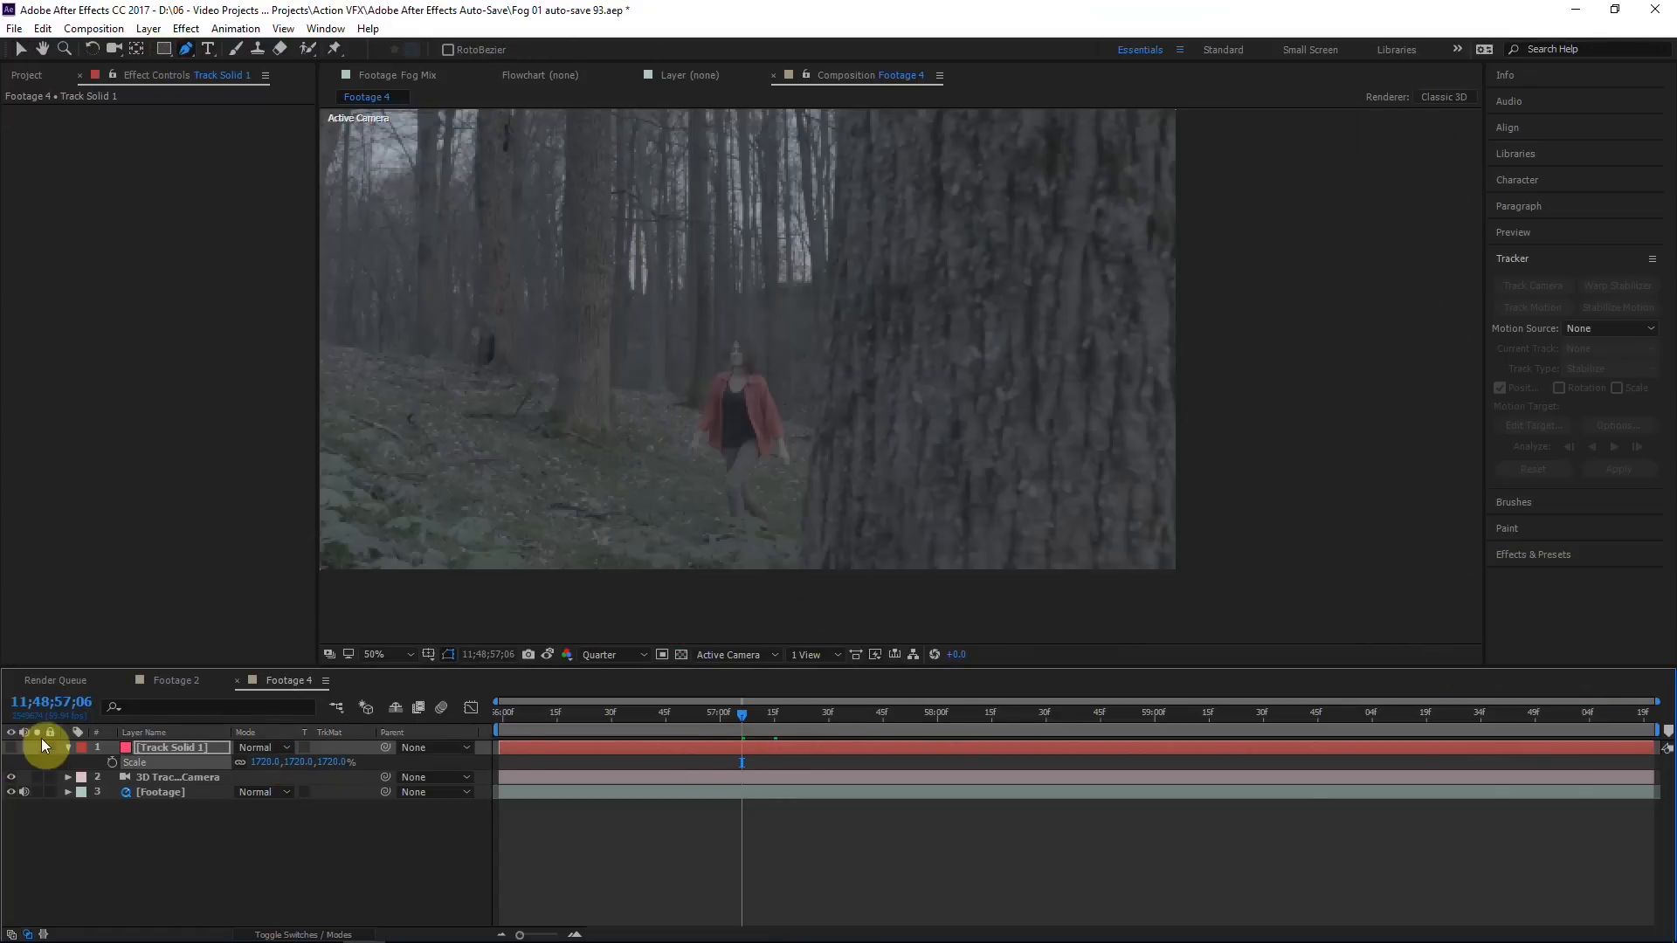
click(794, 595)
click(805, 490)
click(614, 654)
click(627, 721)
click(819, 396)
click(820, 335)
drag(816, 393, 790, 550)
click(807, 408)
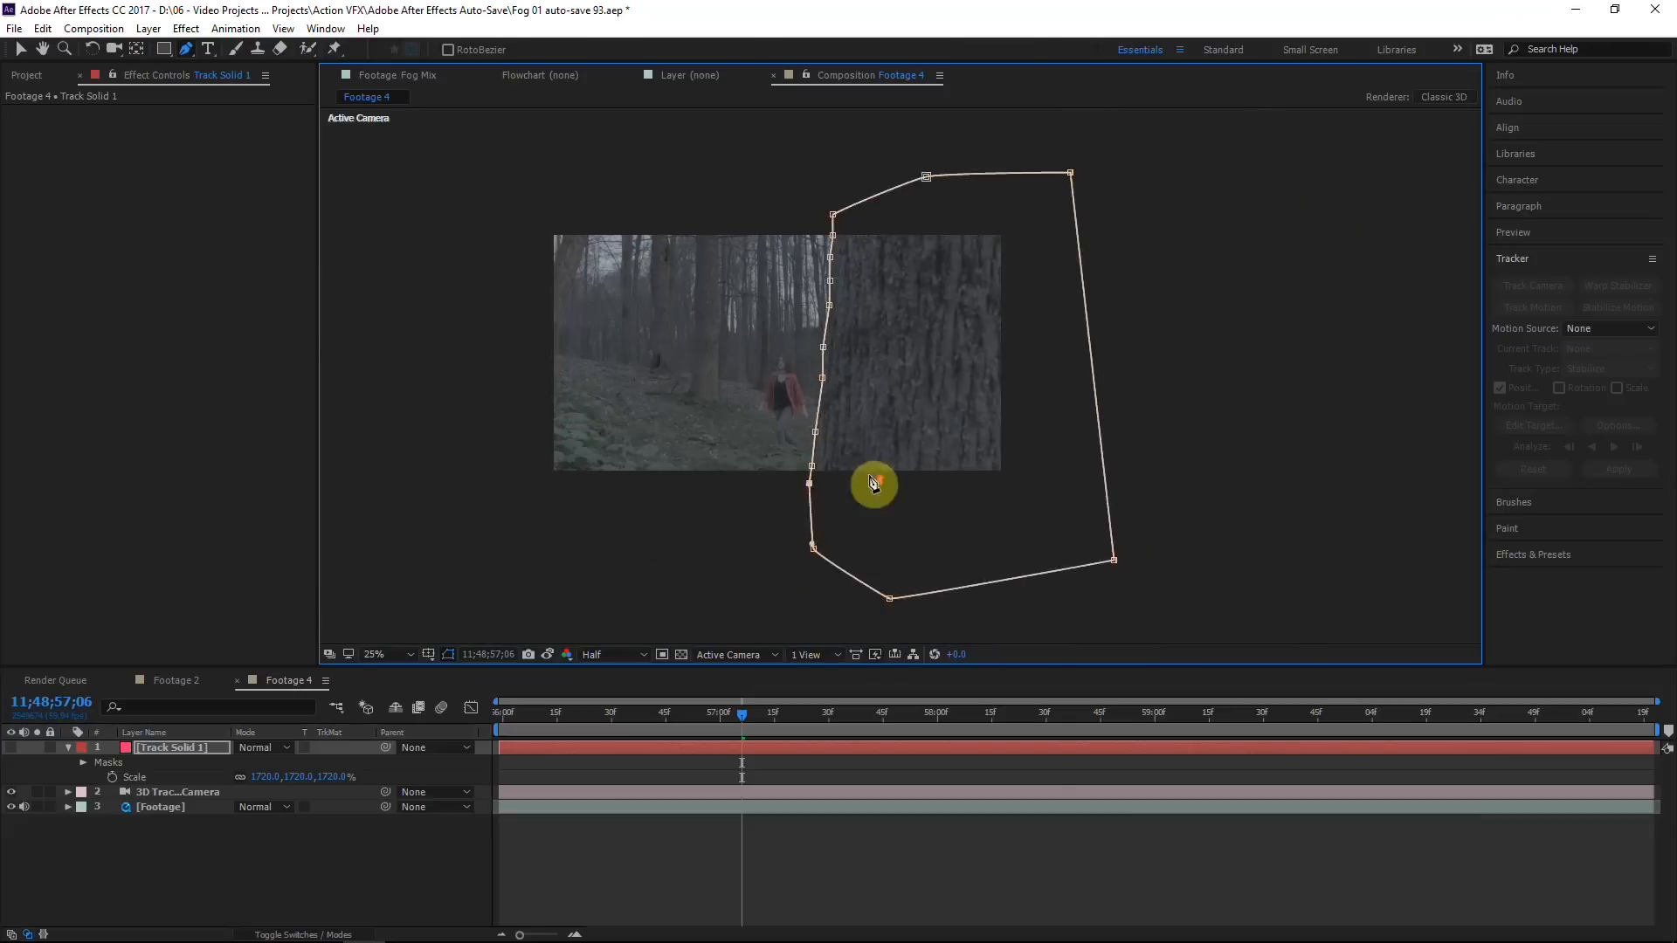
scroll(872, 485, up, 2)
click(12, 748)
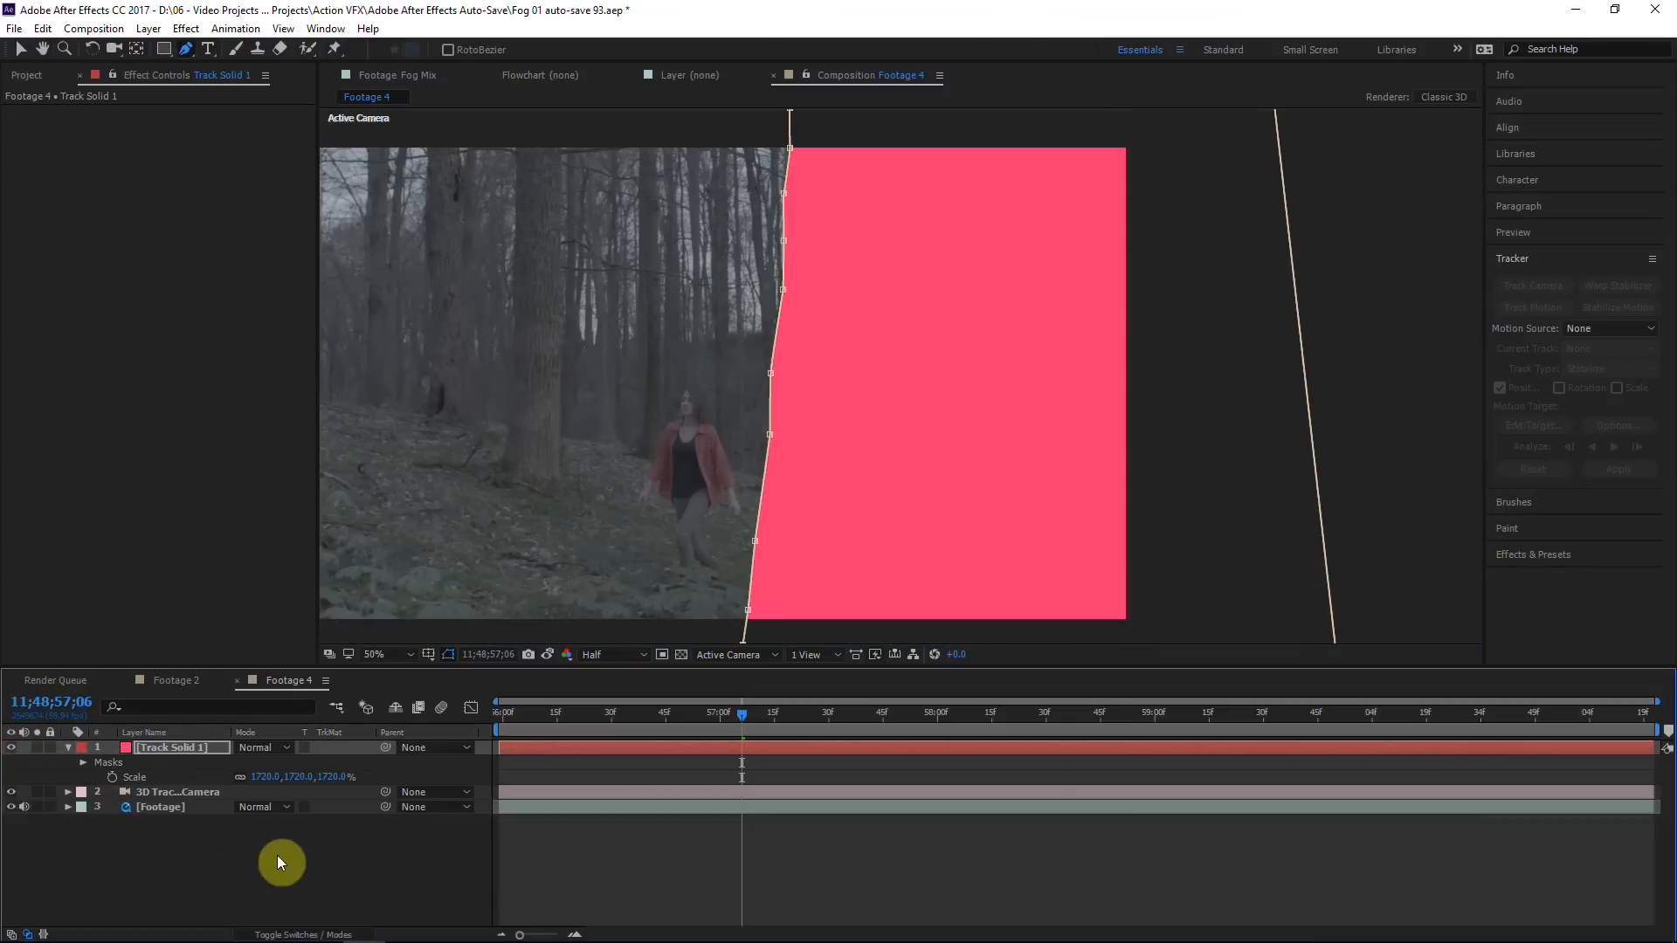
Step: Set the Mask Feather of the foreground tree's track solid to 11 pixels
click(254, 869)
click(182, 759)
key(f)
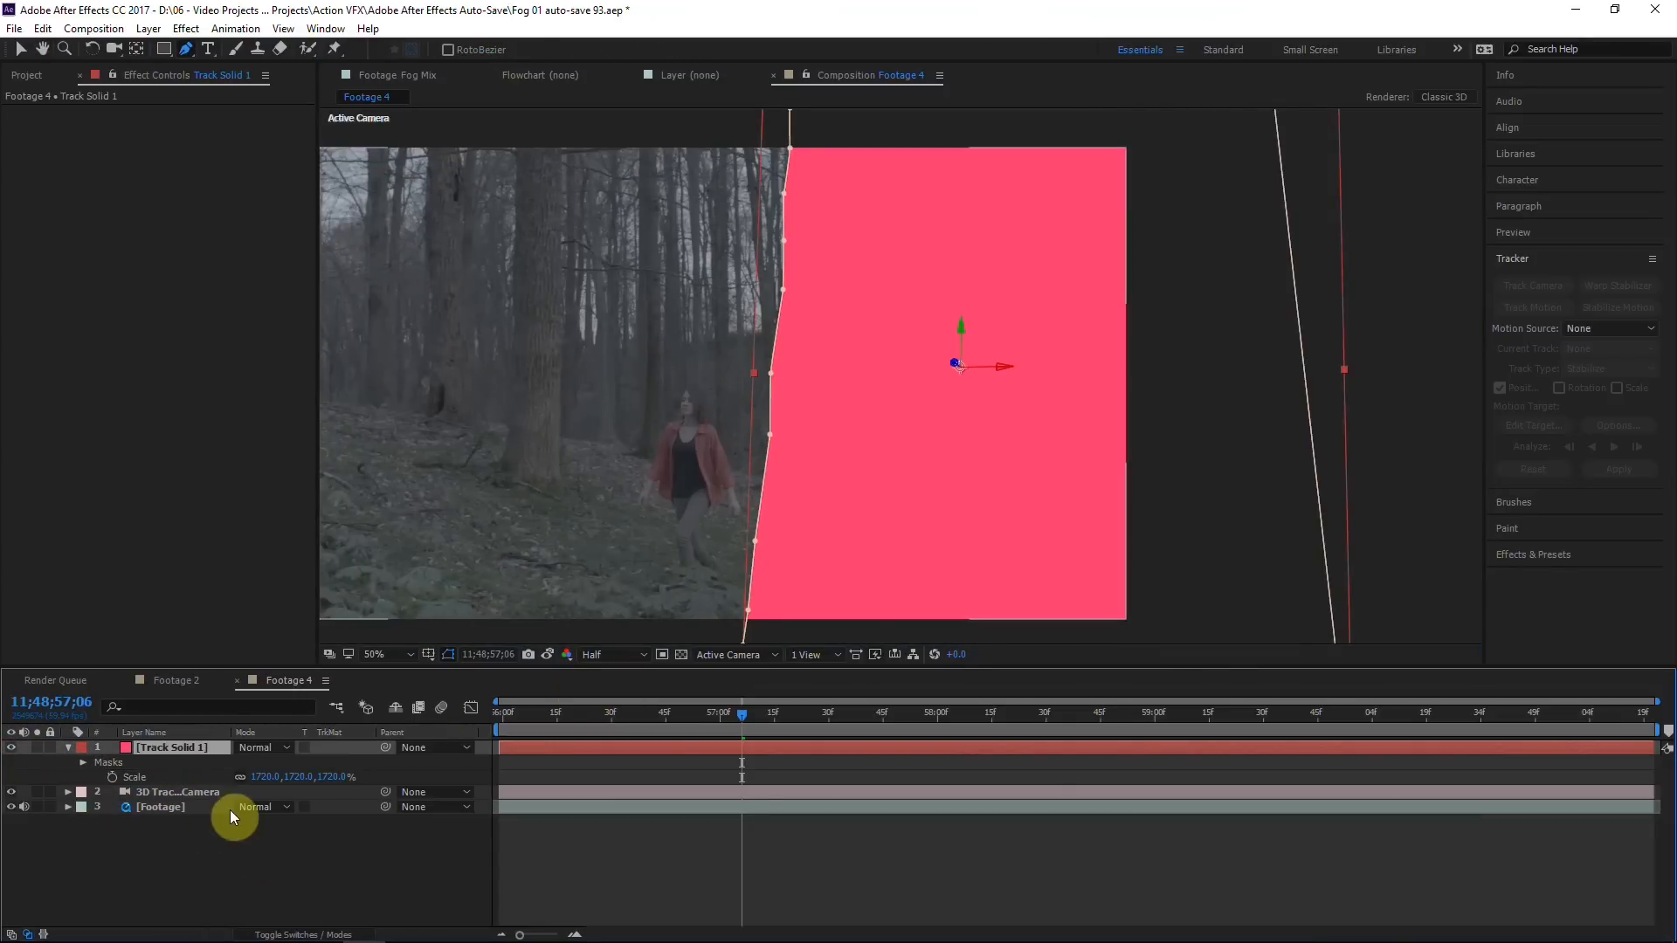
drag(255, 780, 262, 778)
Step: Apply Roughen Edges to the foreground tree's solid with Border 0, Edge Sharpness 0.31 and Fractal Influence 0.53
click(1519, 554)
text(rough)
drag(1567, 392, 183, 751)
click(10, 749)
click(9, 748)
click(9, 749)
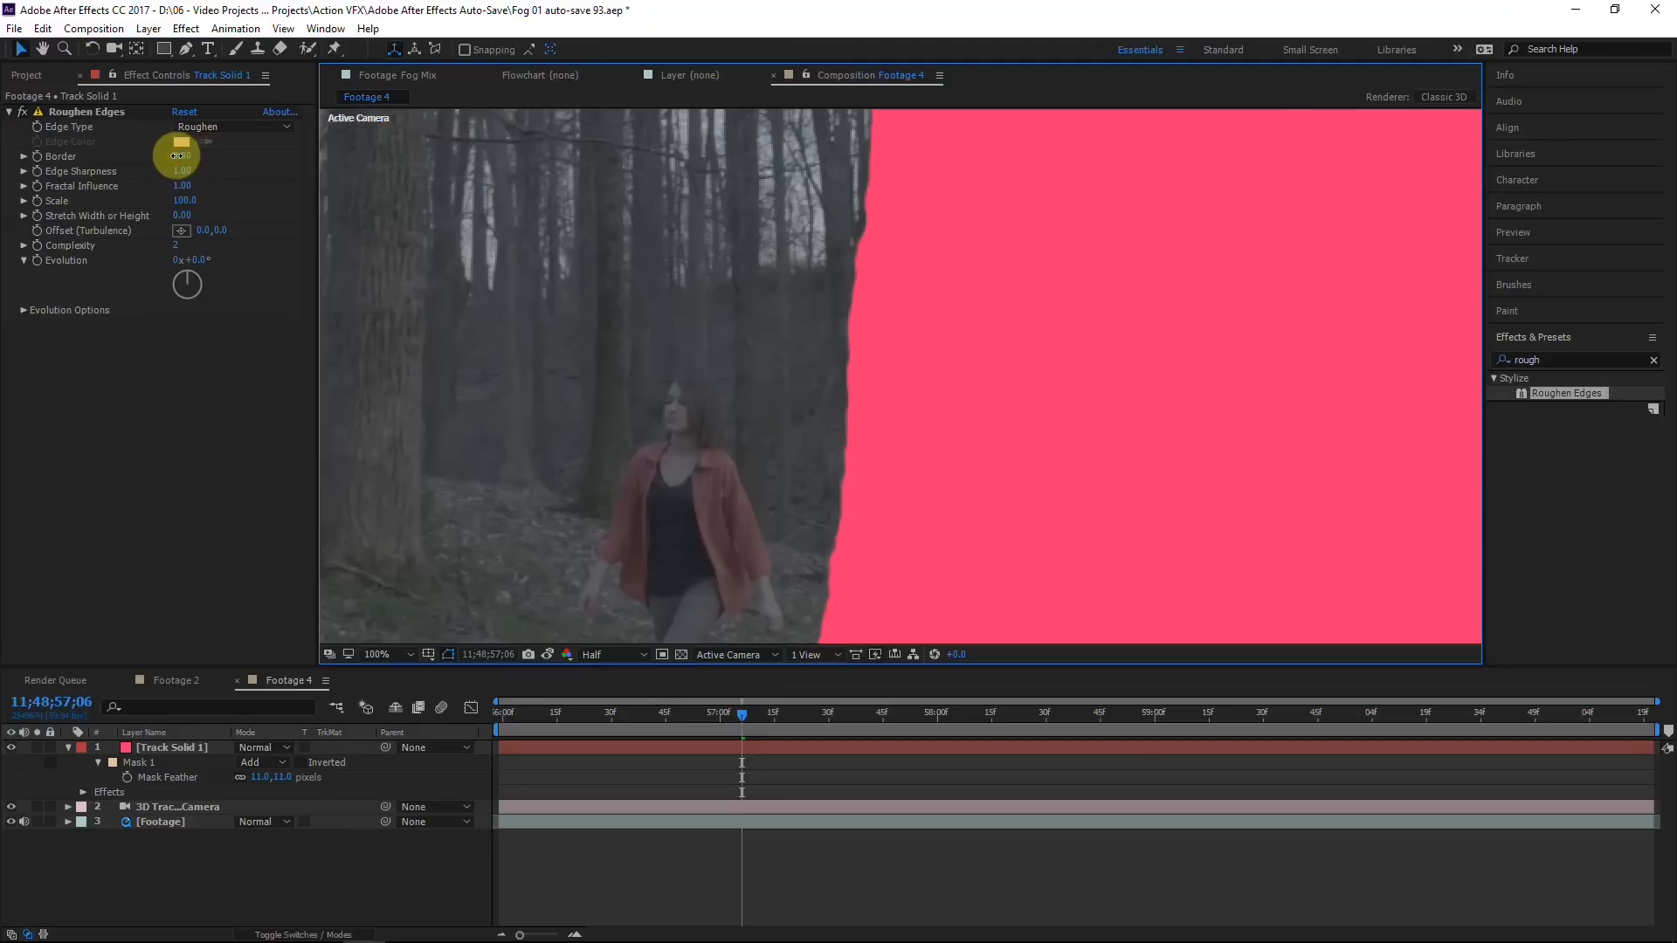
drag(178, 155, 45, 158)
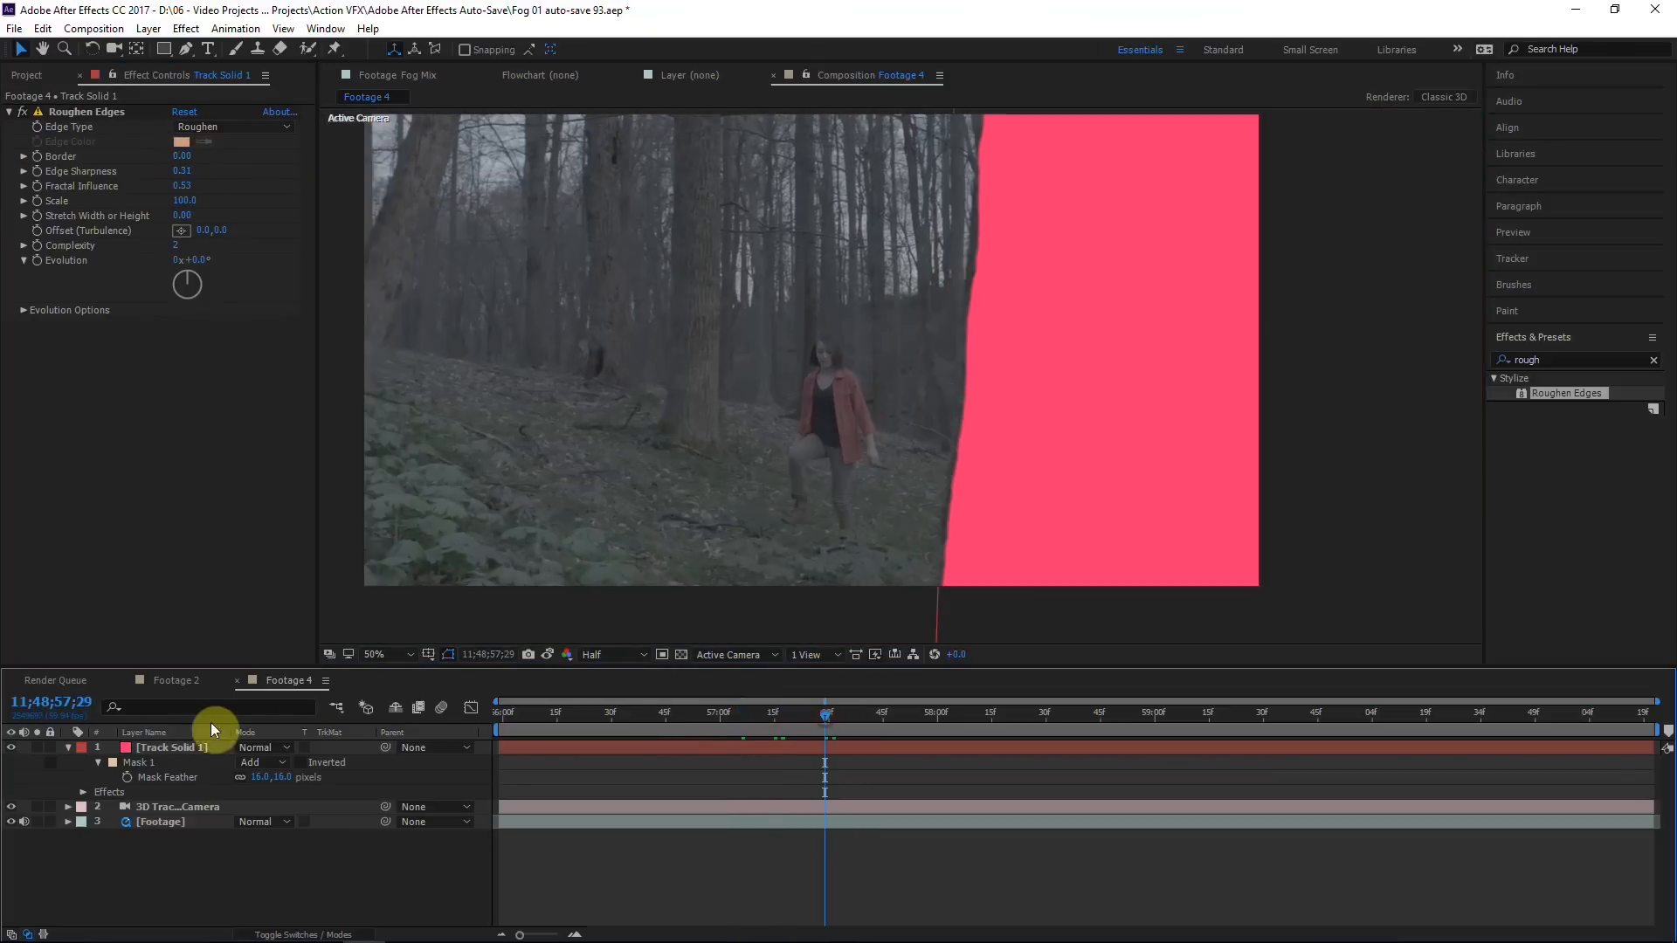
Step: Rename the foreground tree's track solid to Close Tree
click(182, 746)
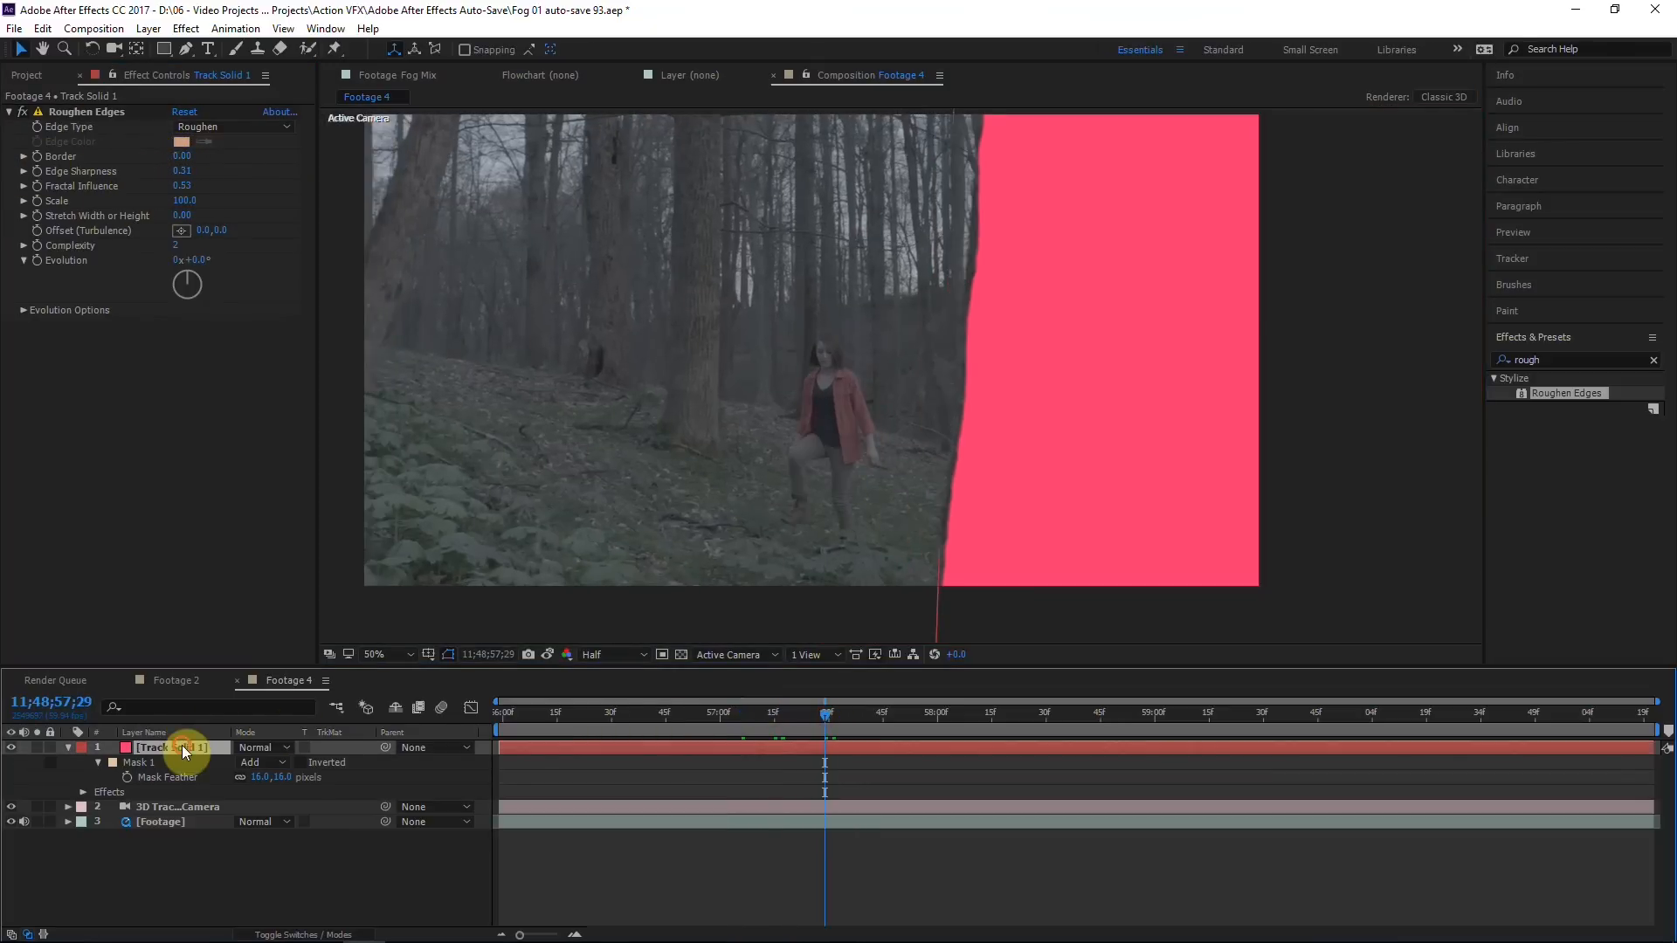
key(Return)
text(Close Tre)
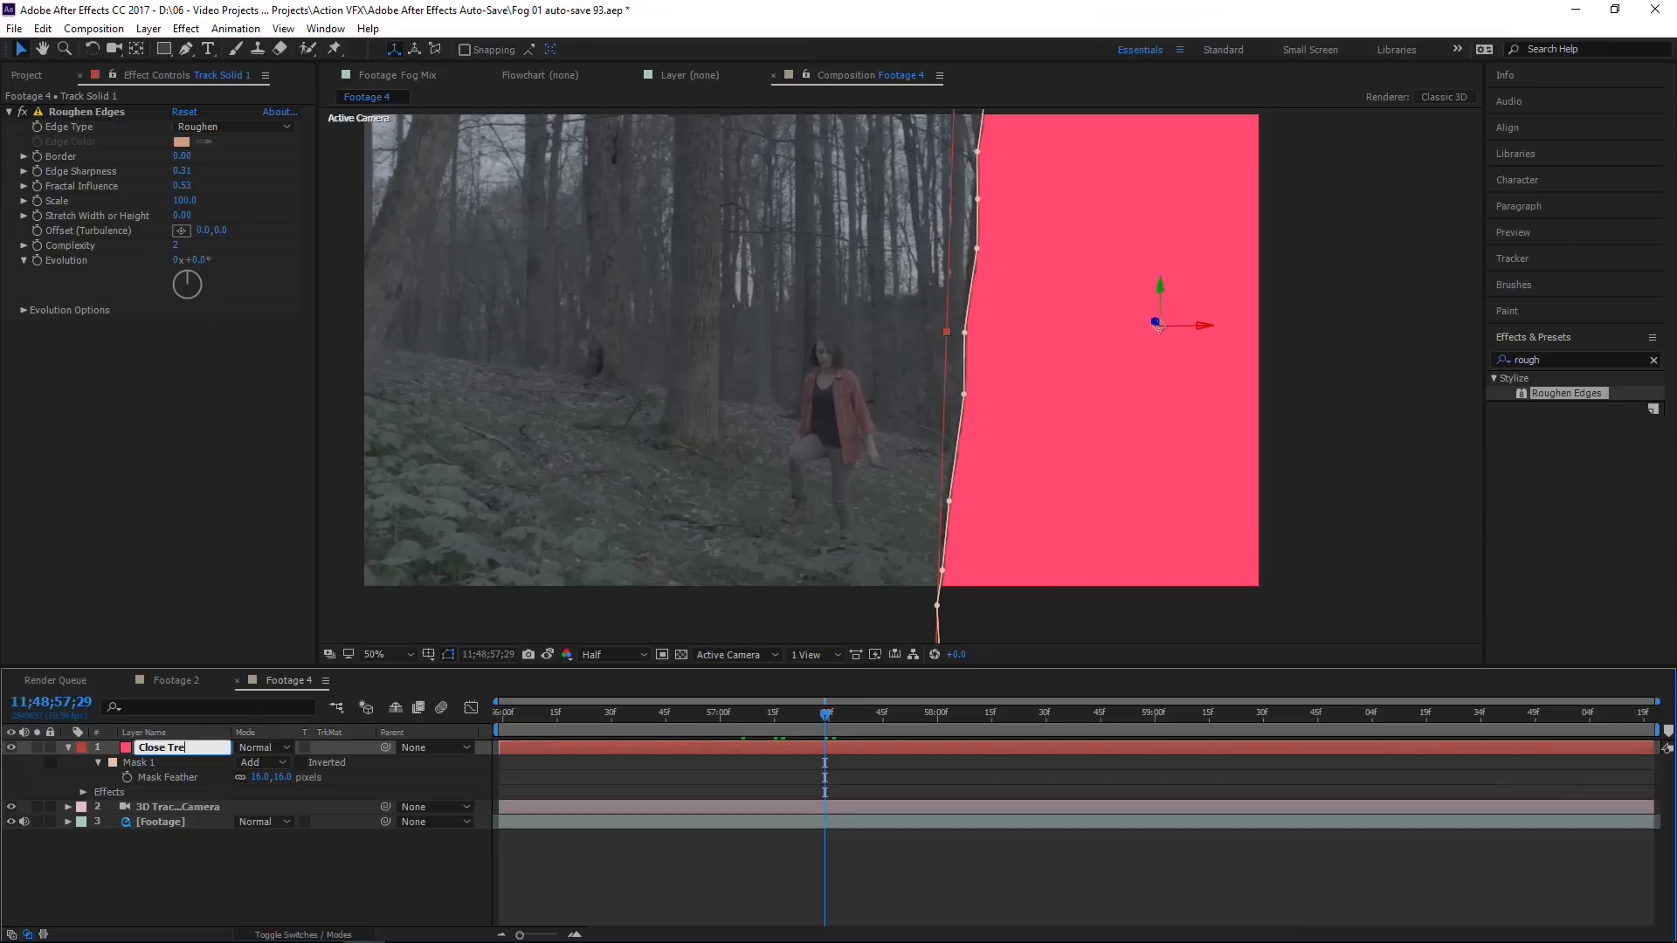
click(229, 865)
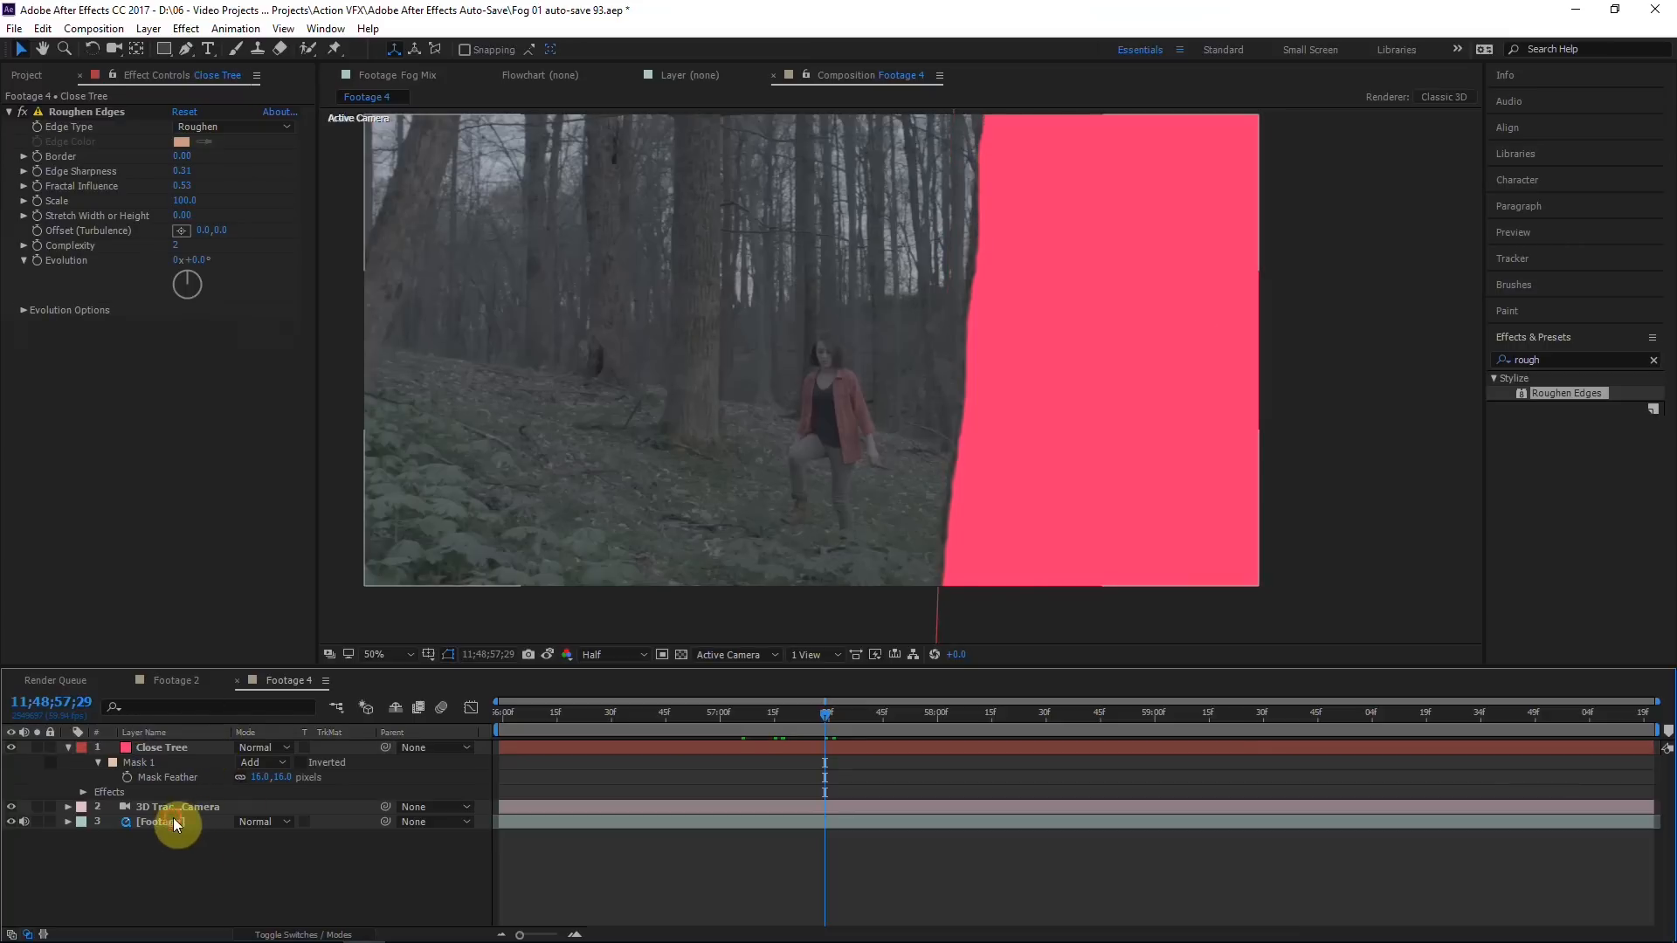
Step: At 11;48;57;40, select track points on the middle tree trunk beside the woman and create a solid from them
click(166, 821)
drag(825, 713, 865, 708)
click(112, 112)
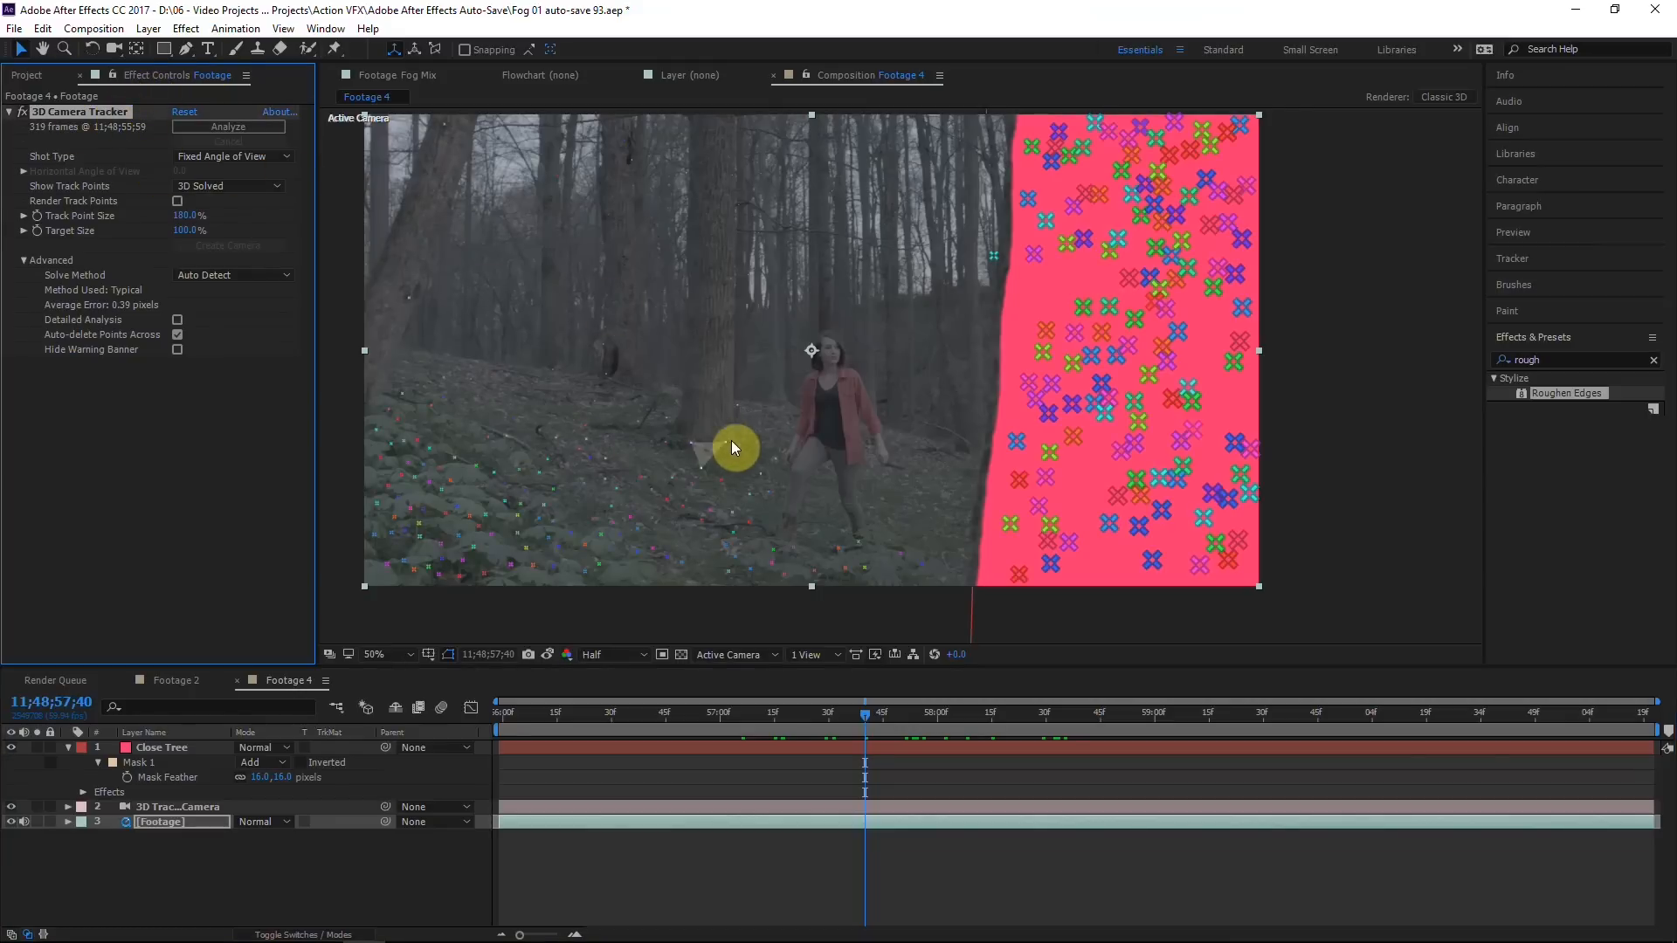
click(734, 466)
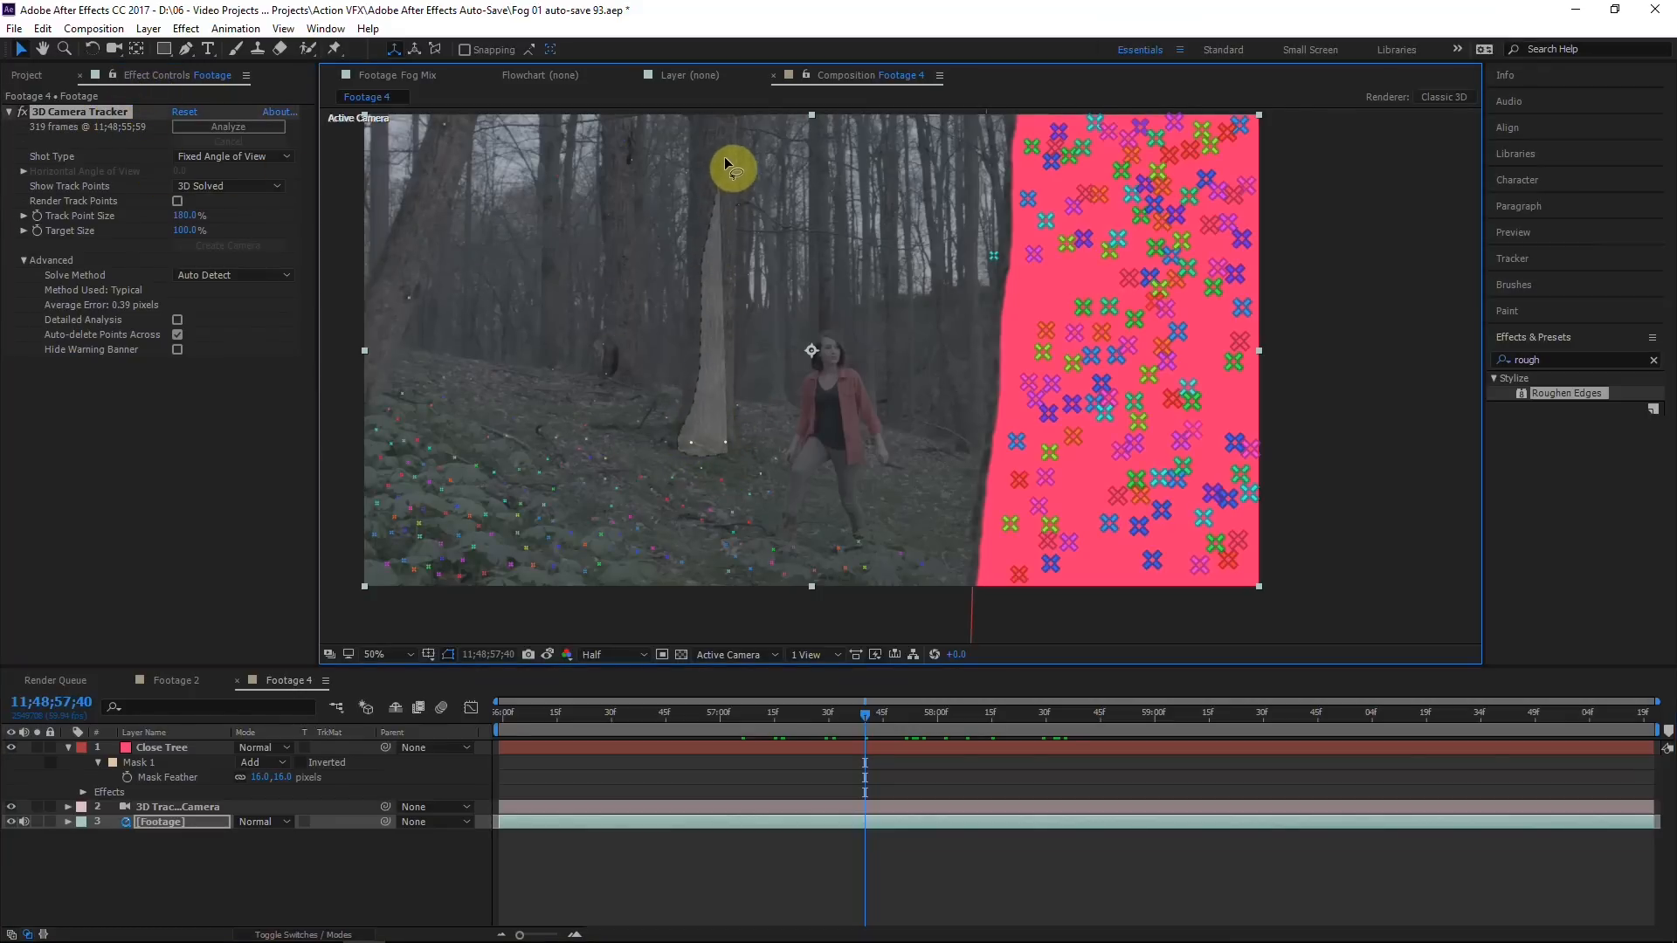
drag(729, 205, 721, 299)
right_click(729, 450)
click(807, 474)
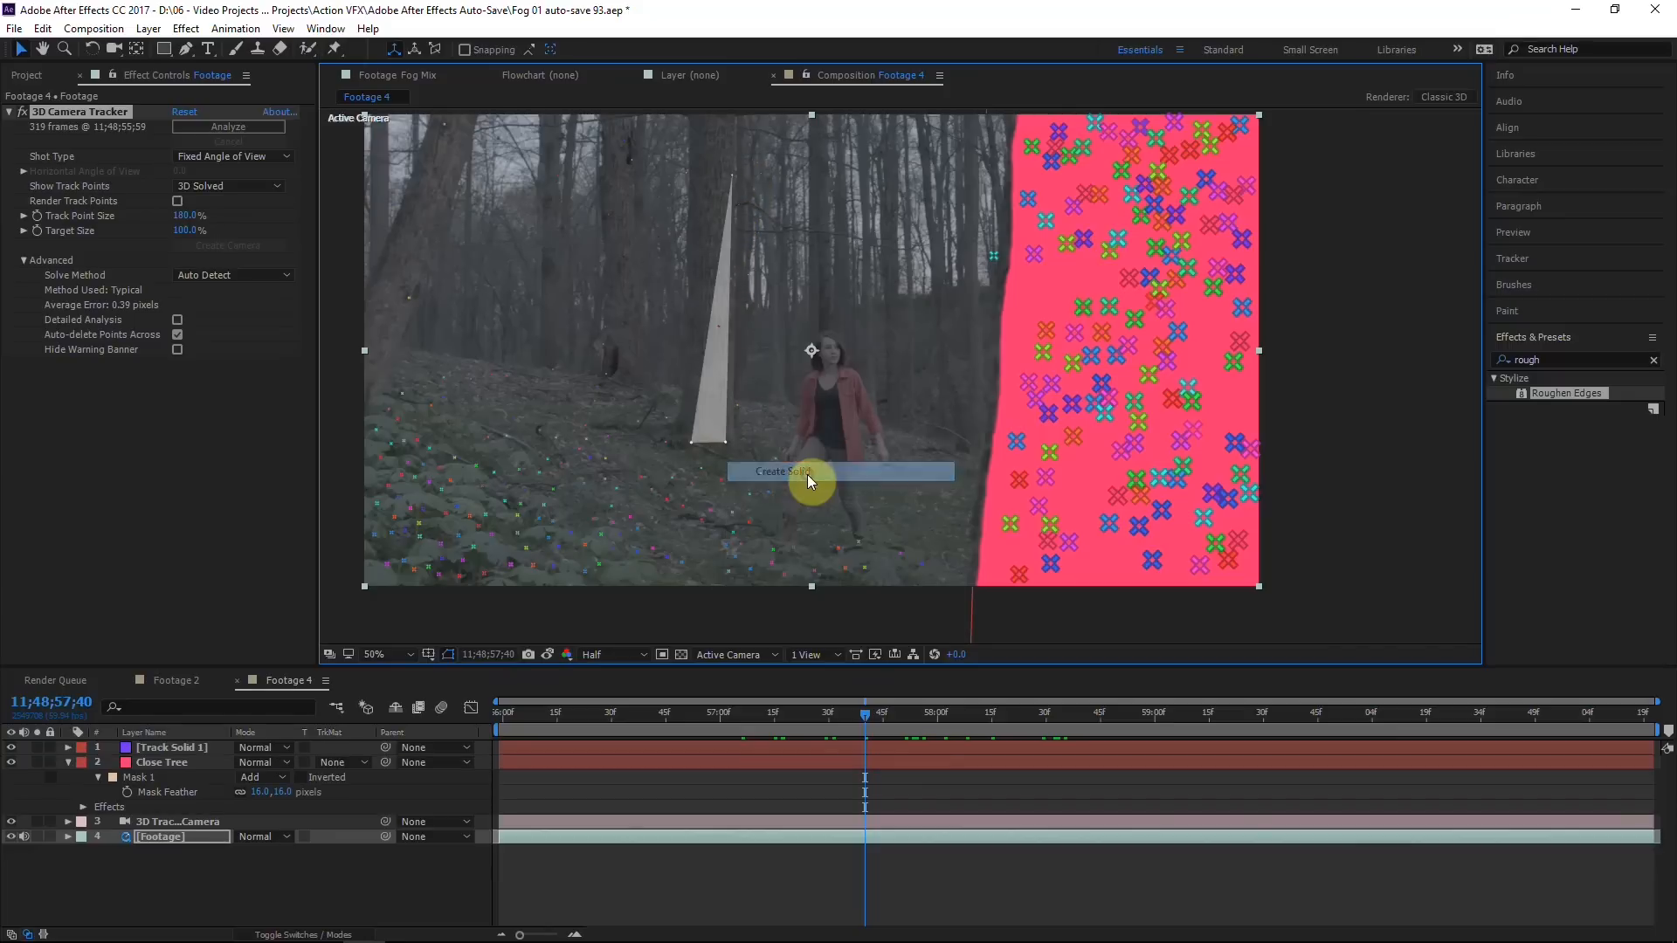
Step: Scale the middle tree's new track solid to 16528%
click(201, 749)
key(s)
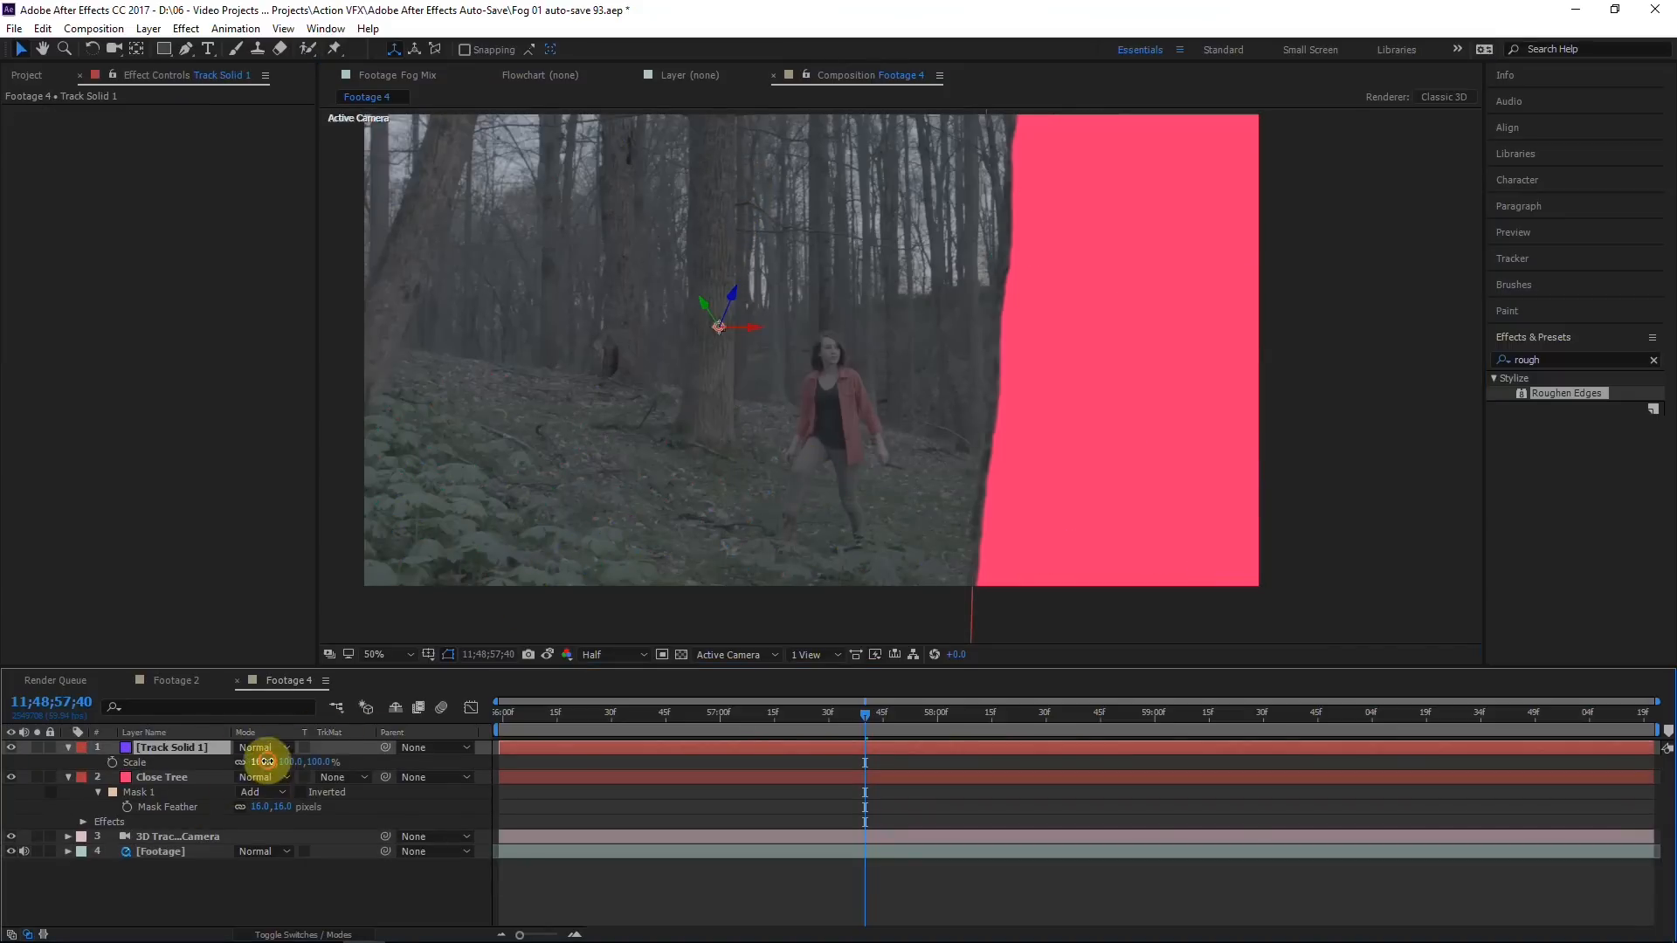
drag(552, 755, 1005, 725)
Step: Rotate the middle tree's track solid in 3D until it stands upright facing the camera
click(91, 48)
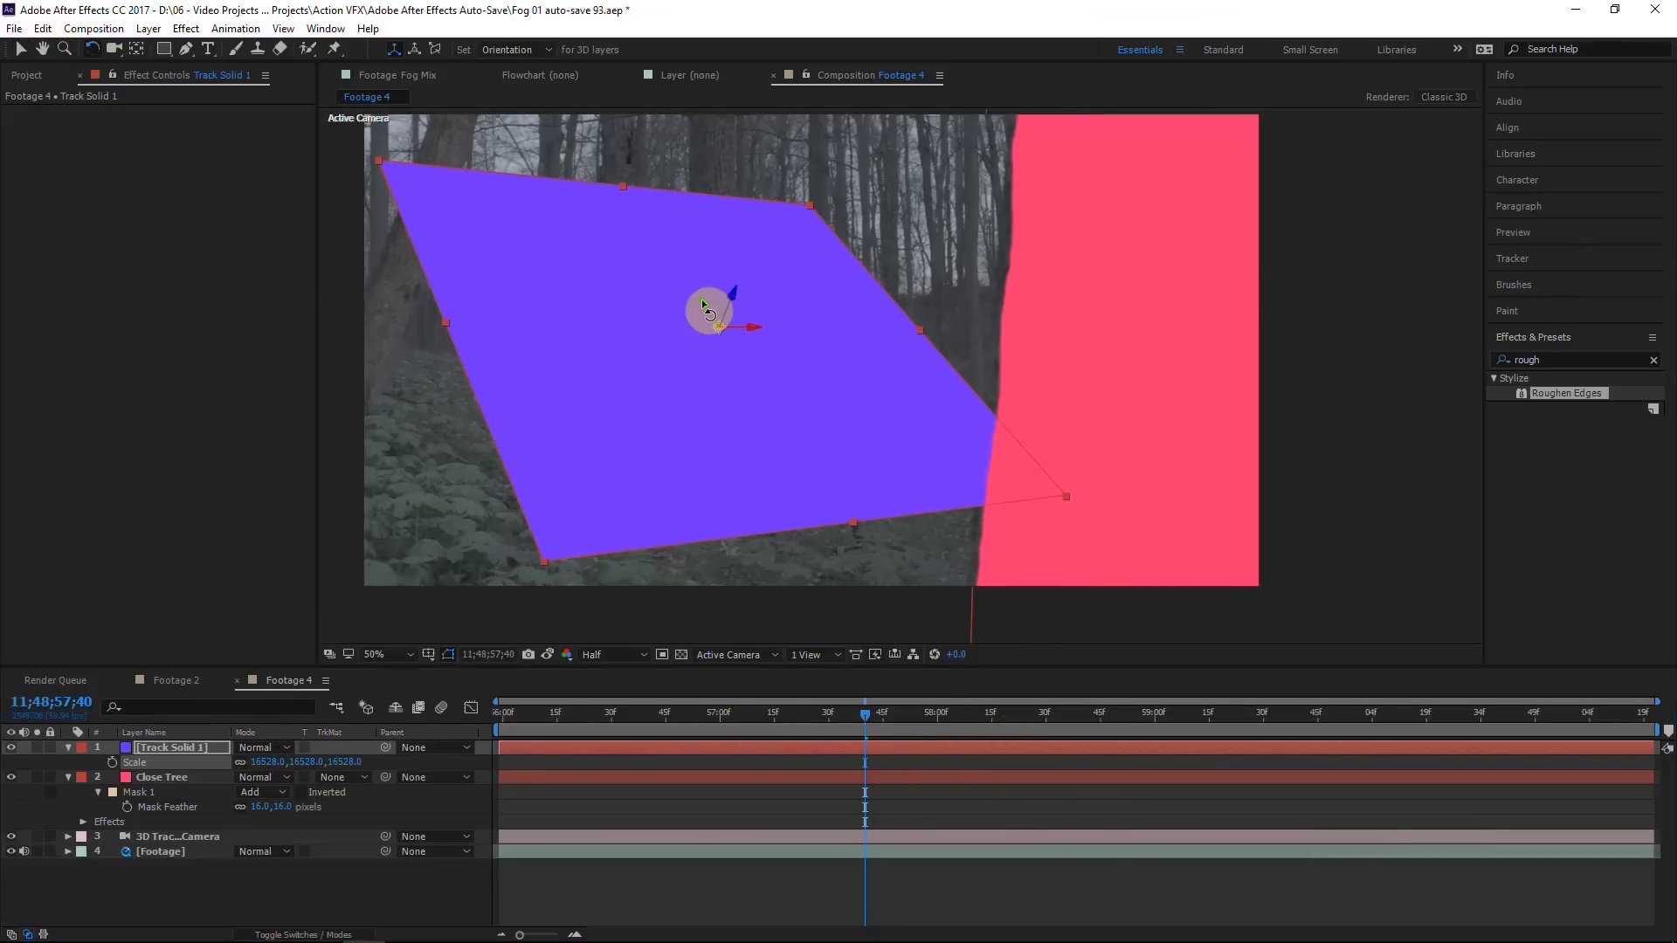
drag(692, 306, 760, 323)
scroll(674, 295, down, 2)
drag(669, 211, 678, 213)
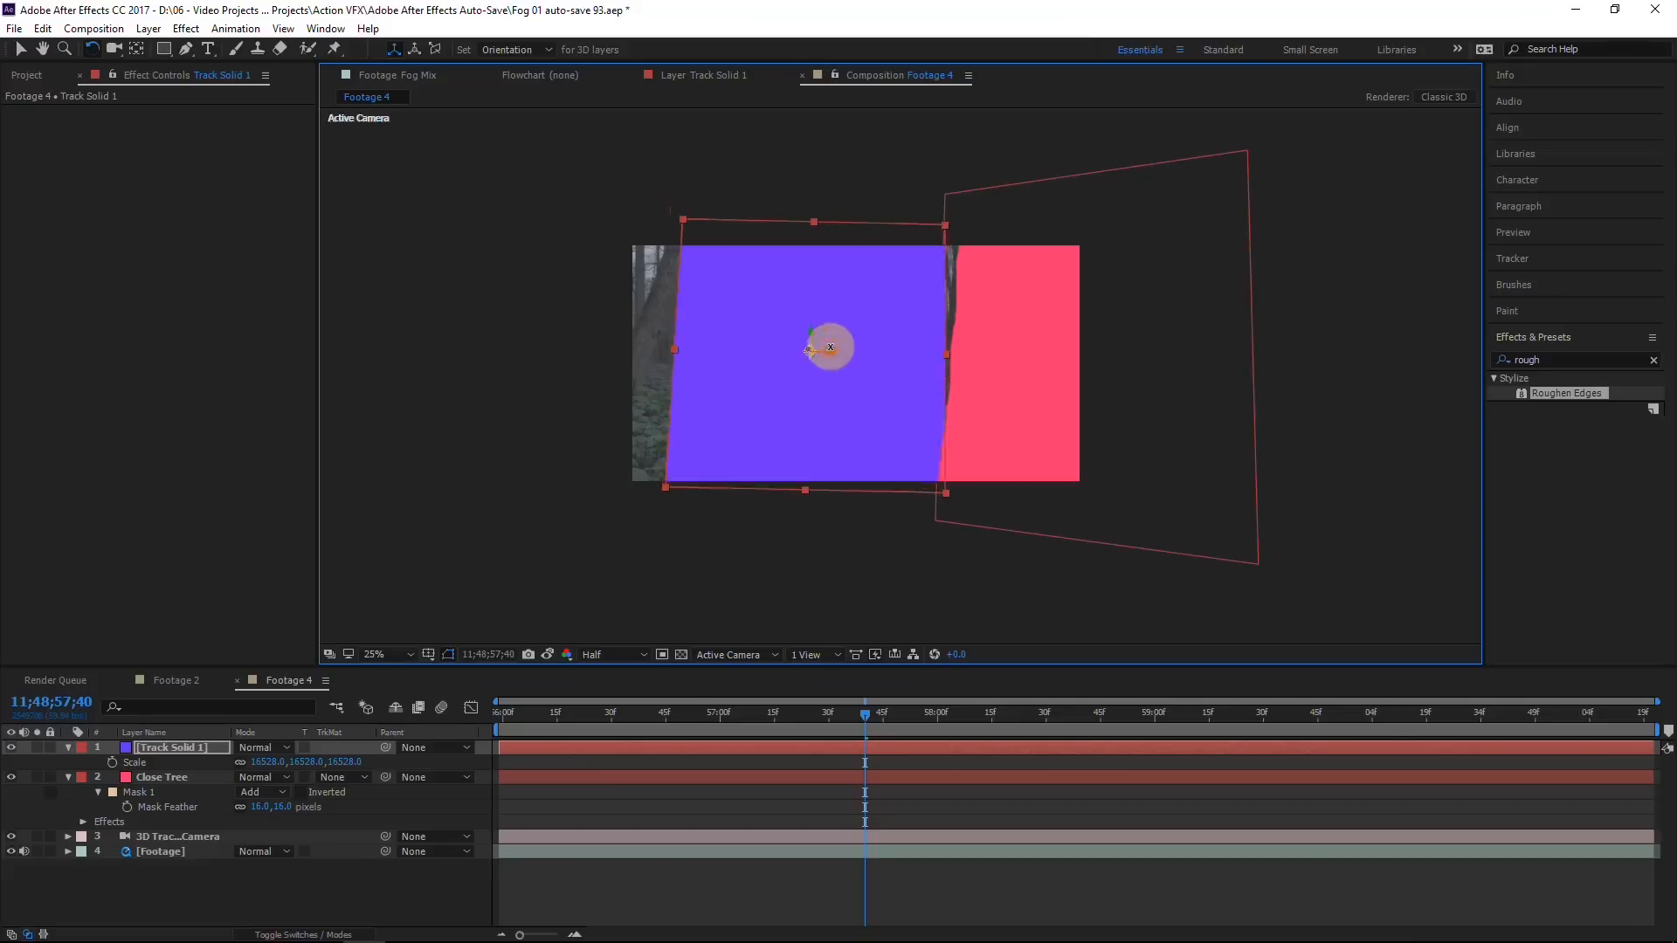
Step: Hide the middle tree's solid and begin a Pen mask on it, going up the trunk's right edge from the base
click(11, 748)
click(185, 49)
scroll(599, 437, up, 2)
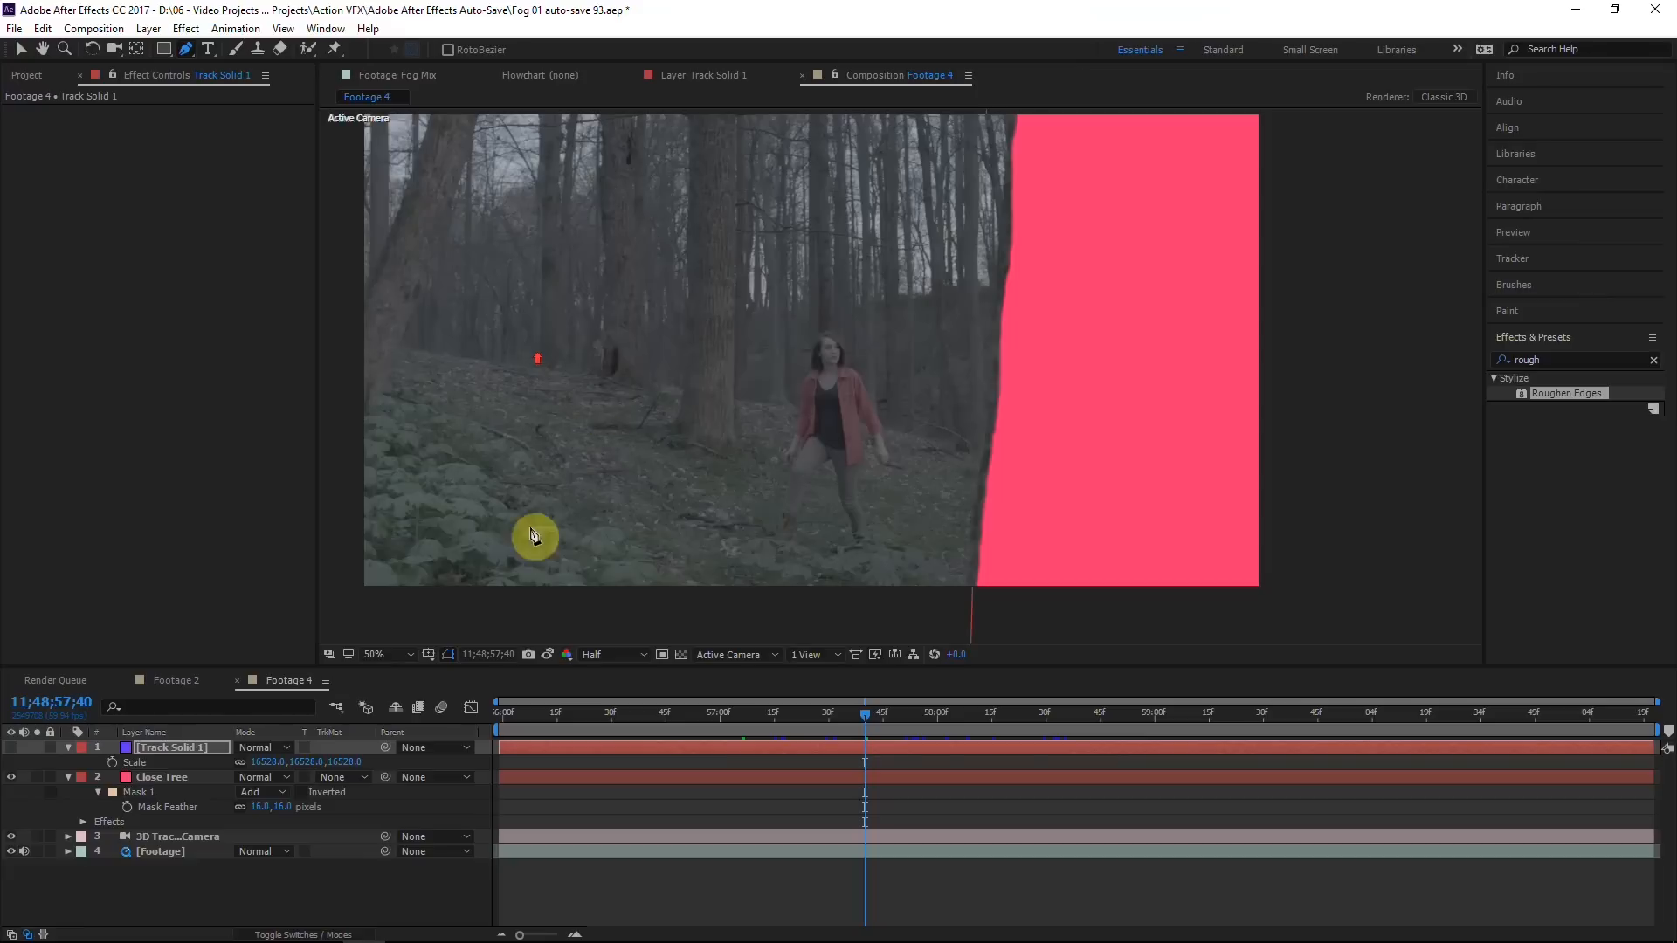
click(154, 749)
scroll(732, 421, up, 2)
key(space)
drag(607, 472, 1197, 502)
click(836, 625)
drag(810, 602, 806, 586)
drag(804, 491, 803, 473)
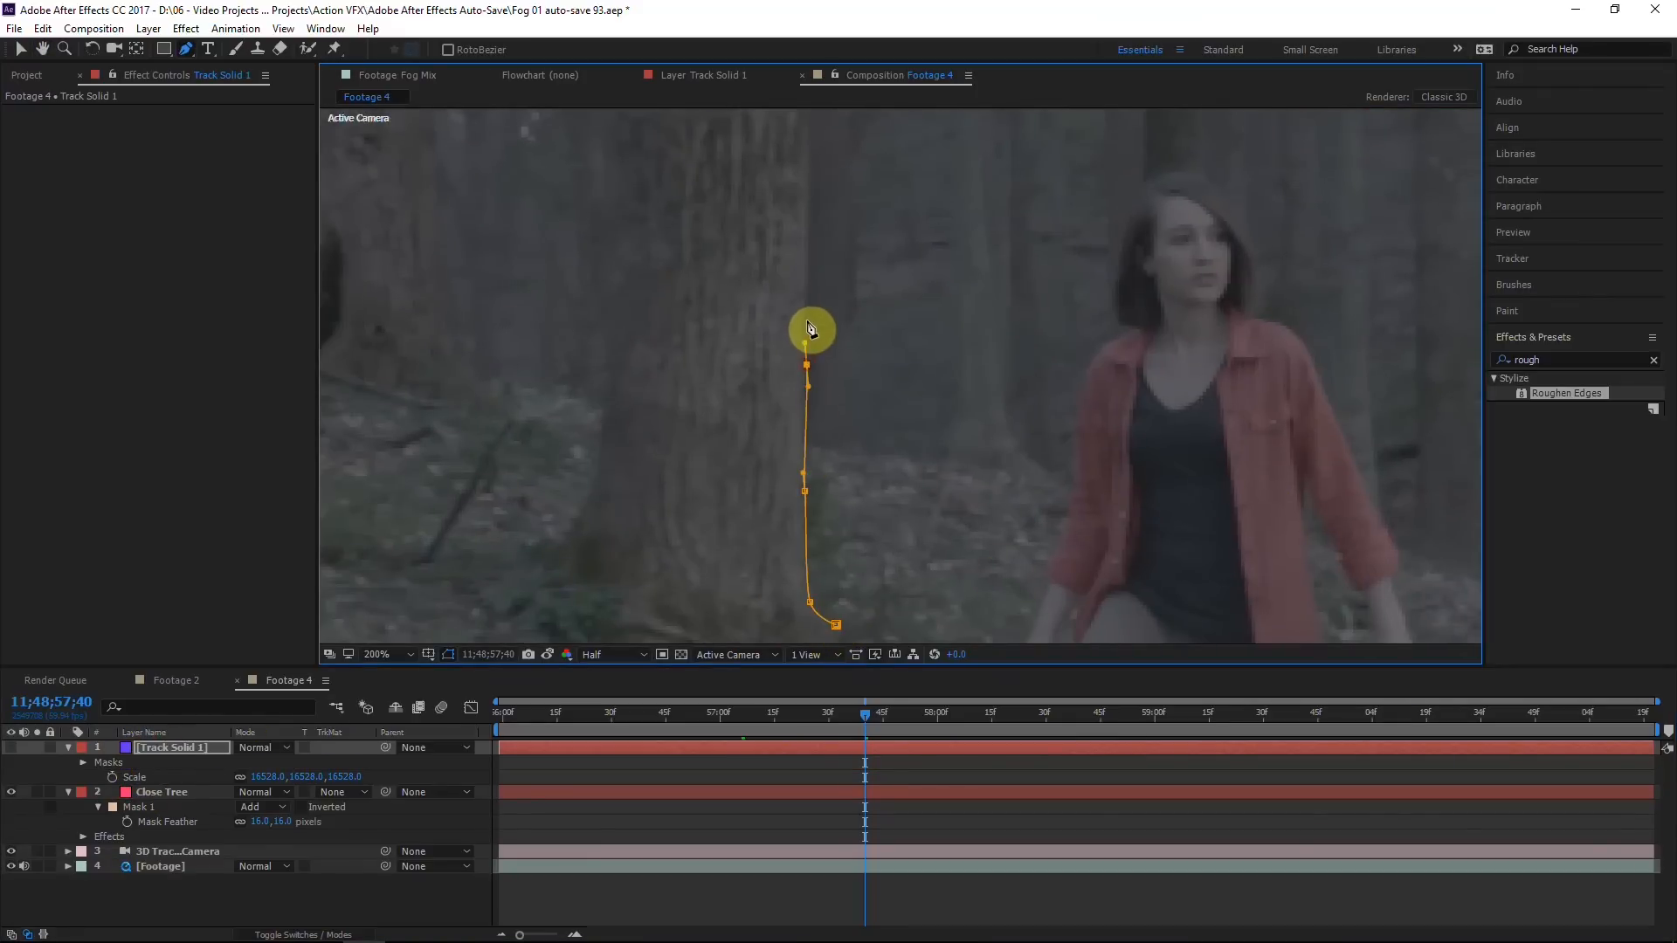
Step: Continue the mask path up the middle trunk's edge and undo the last path edit
key(space)
drag(811, 329, 798, 559)
scroll(805, 413, down, 1)
drag(799, 408, 802, 459)
key(space)
click(841, 311)
drag(841, 312, 841, 255)
key(ctrl+z)
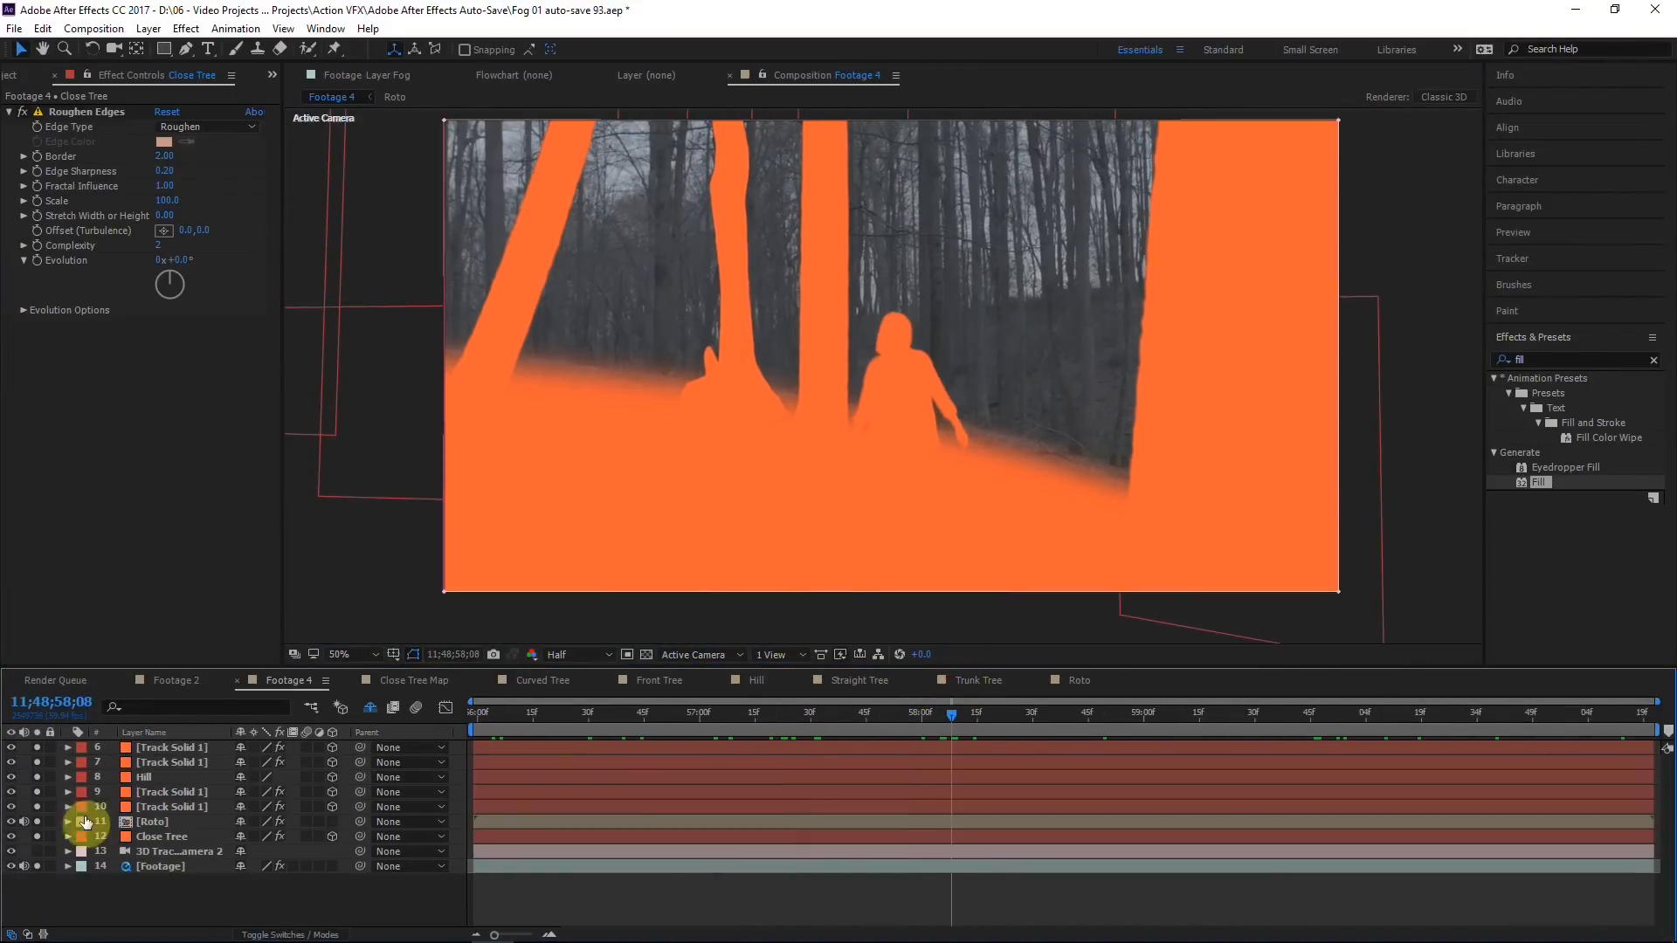
Step: Toggle the Hill layer's solo off and on, and check its matte against the footage at 11;48;57;42
click(154, 778)
click(39, 781)
click(39, 781)
click(853, 712)
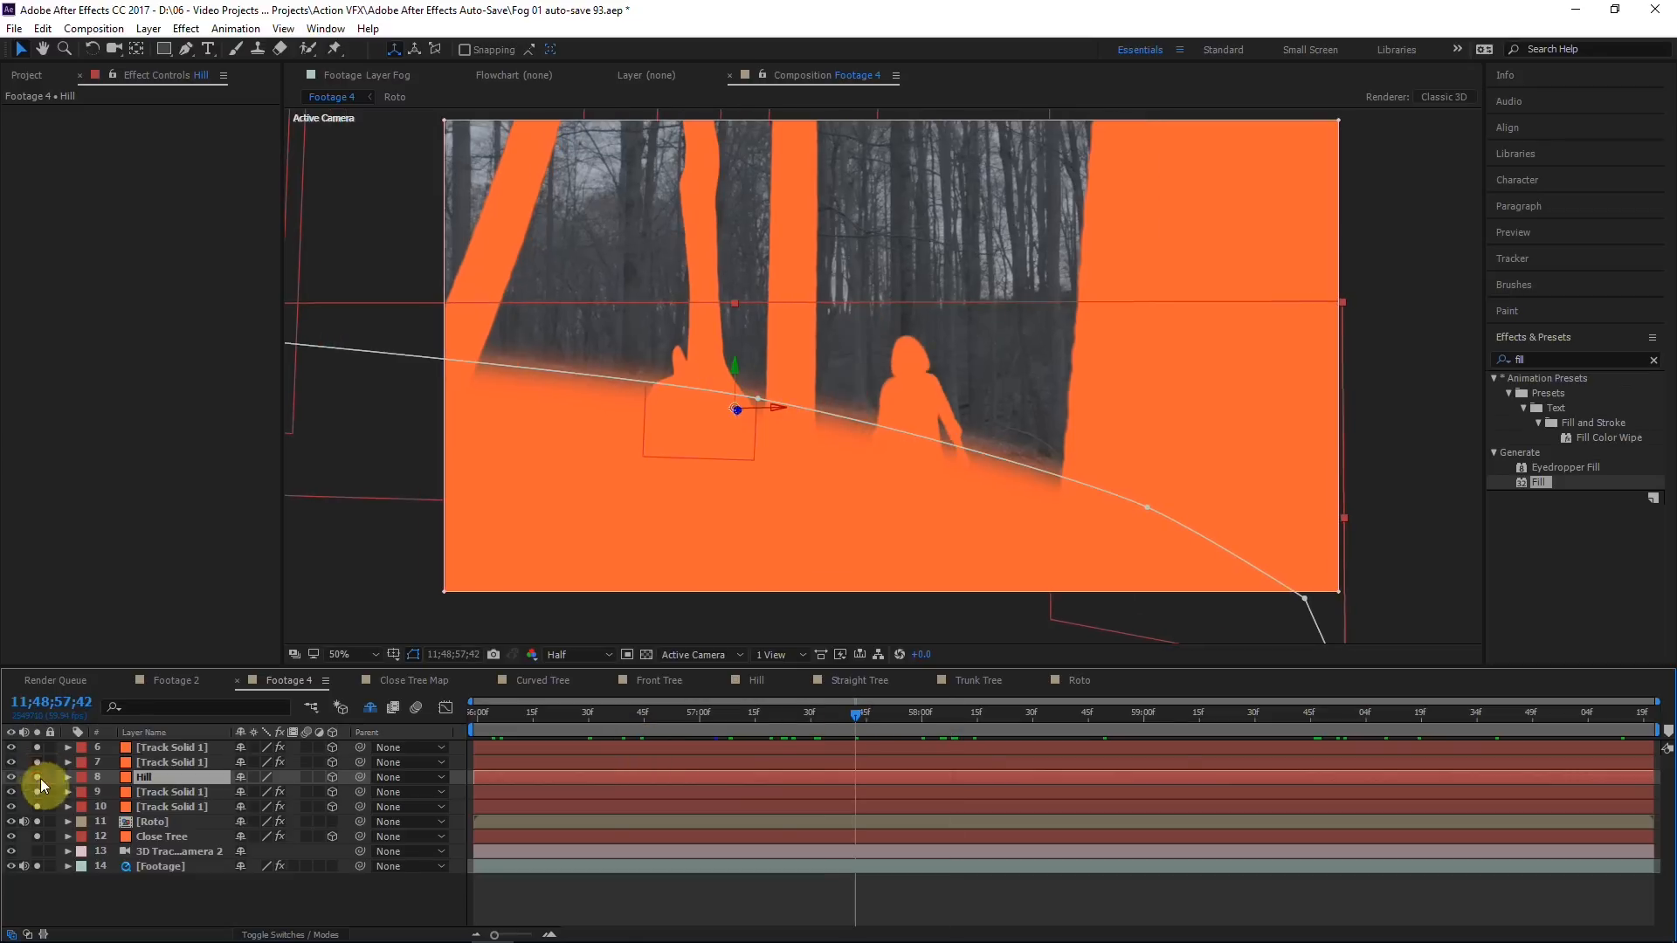
click(814, 894)
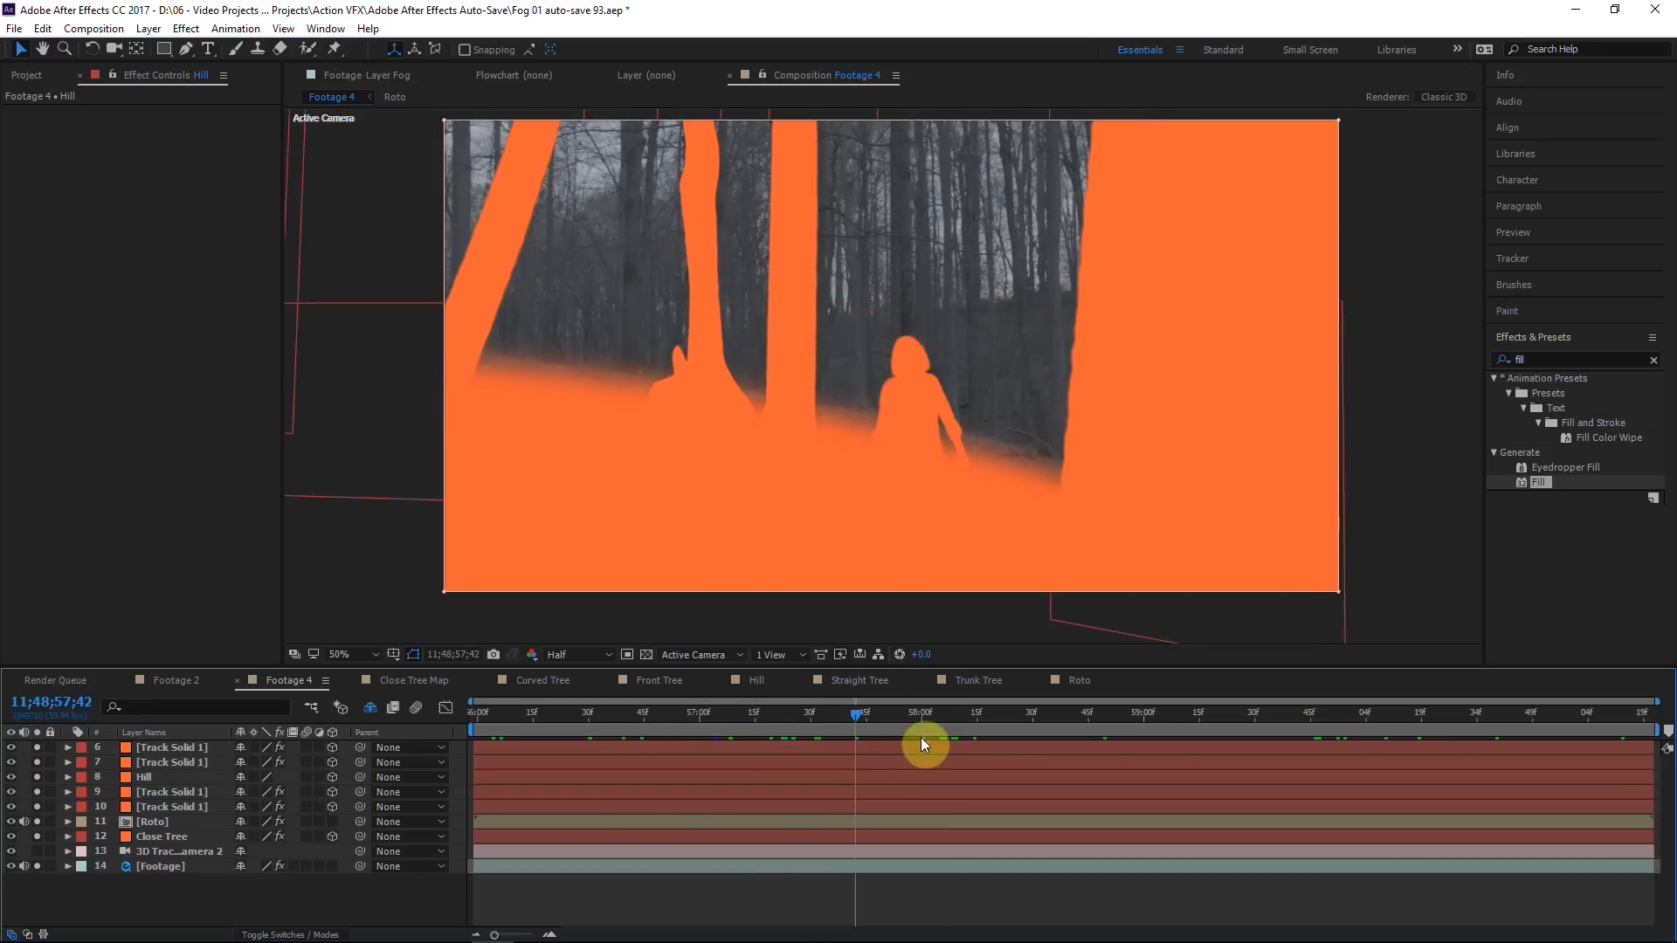
Step: Check the combined tree, hill and girl mattes against the footage at several times up to 11;48;59;17 and beyond
click(921, 713)
click(1135, 711)
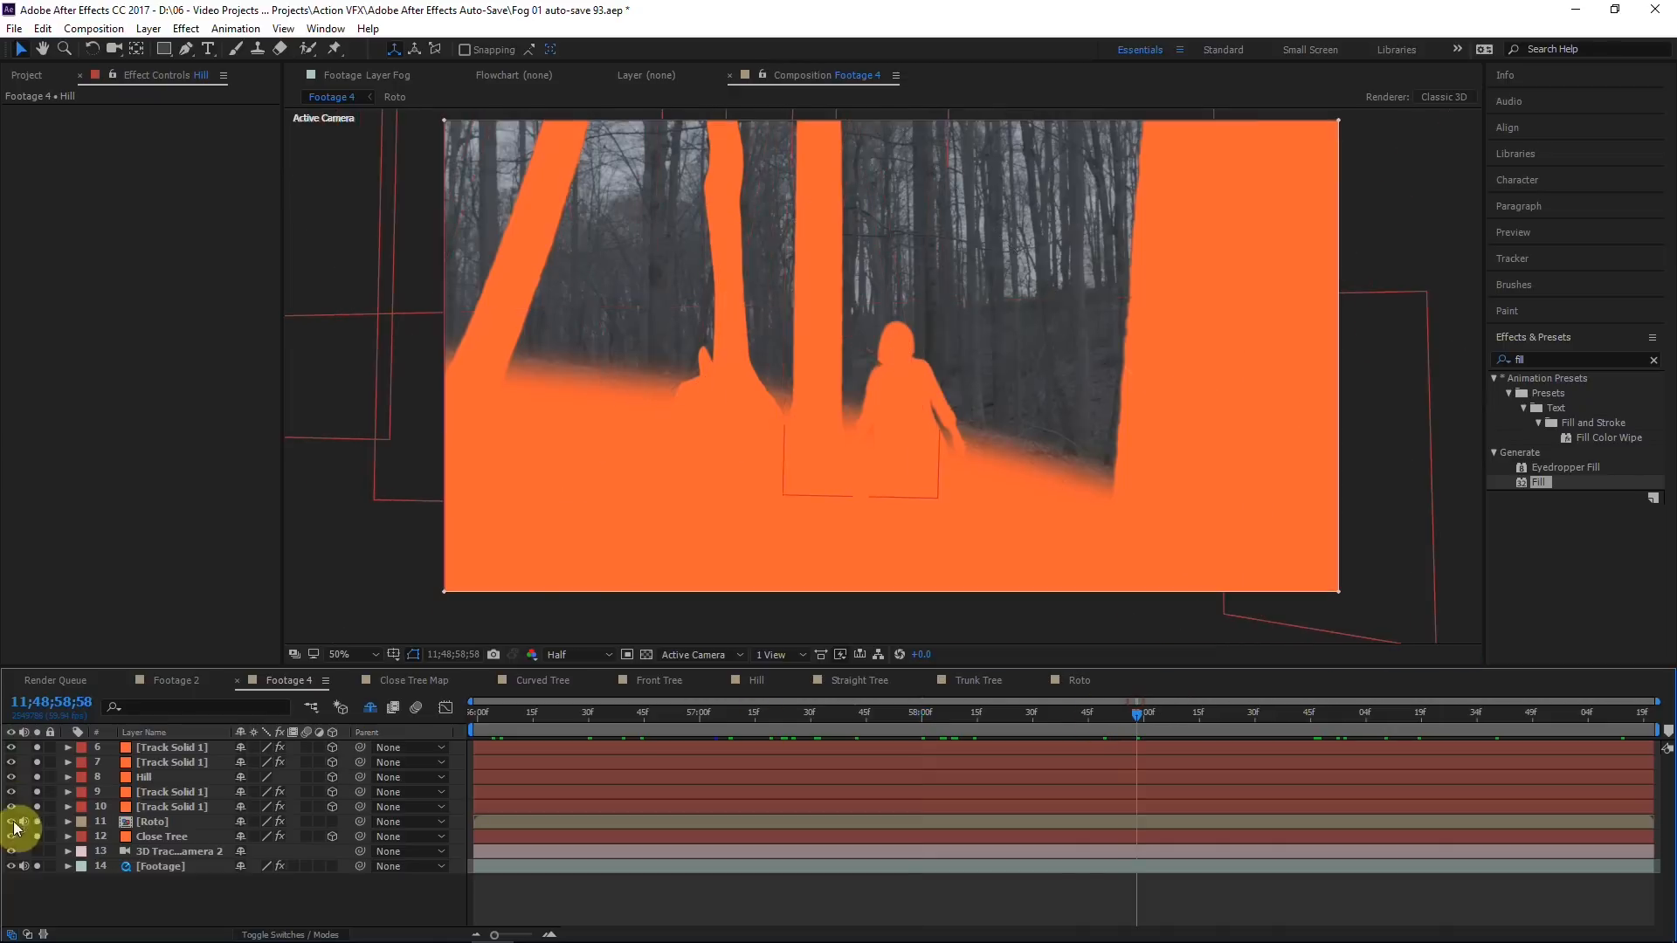
click(157, 852)
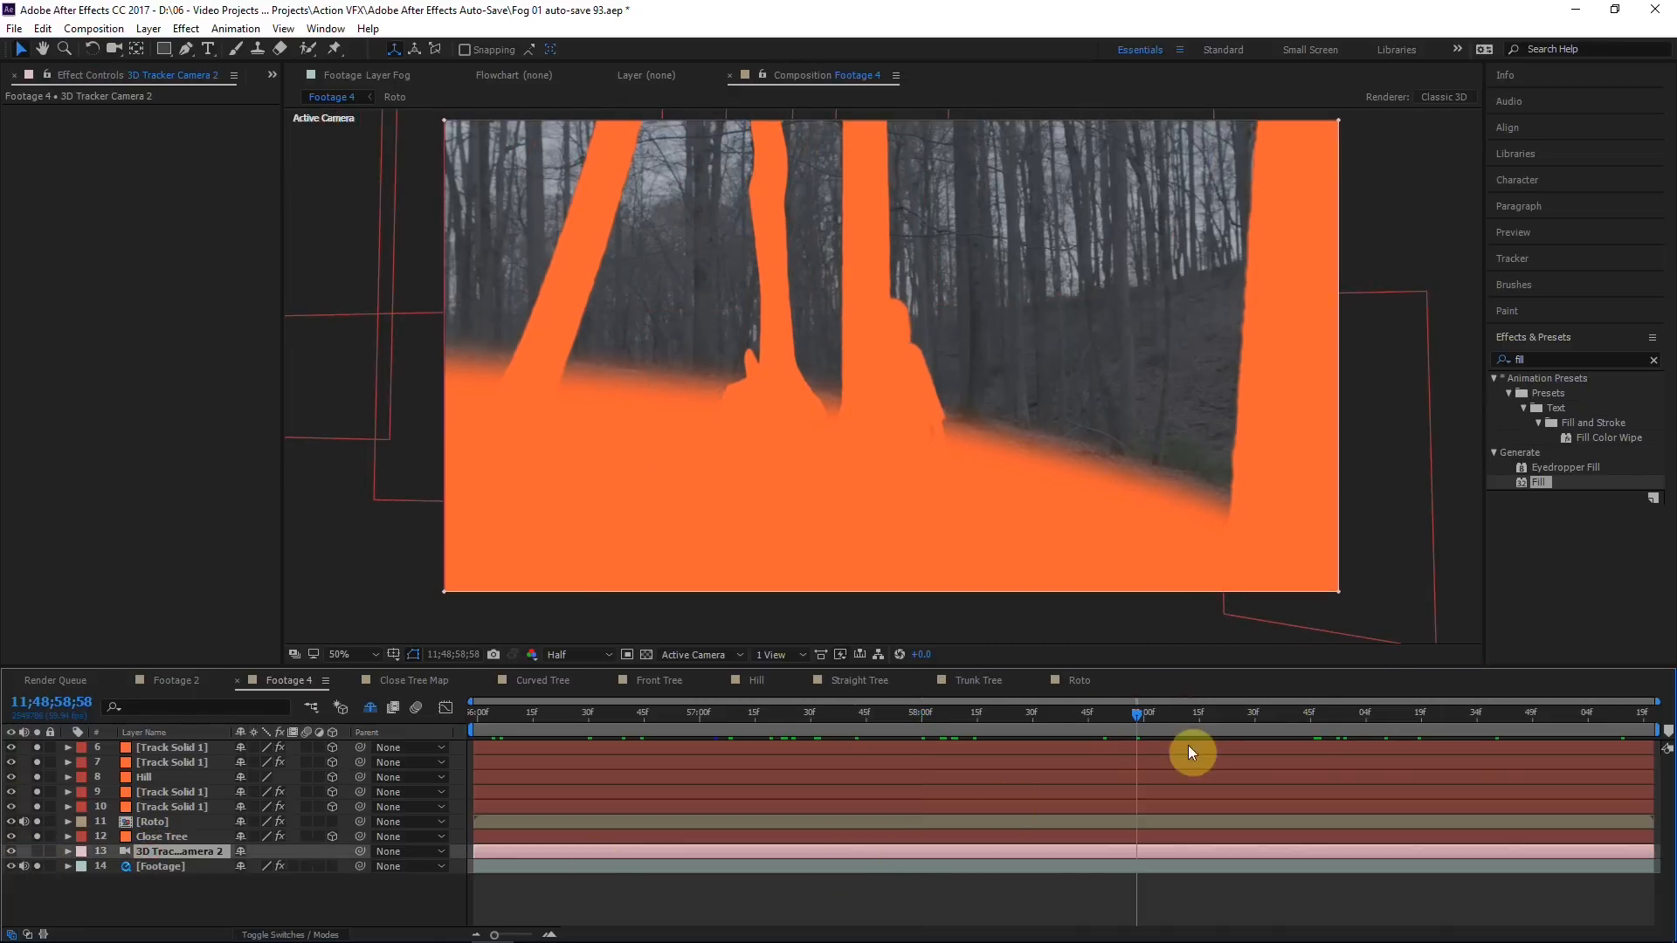
click(1207, 714)
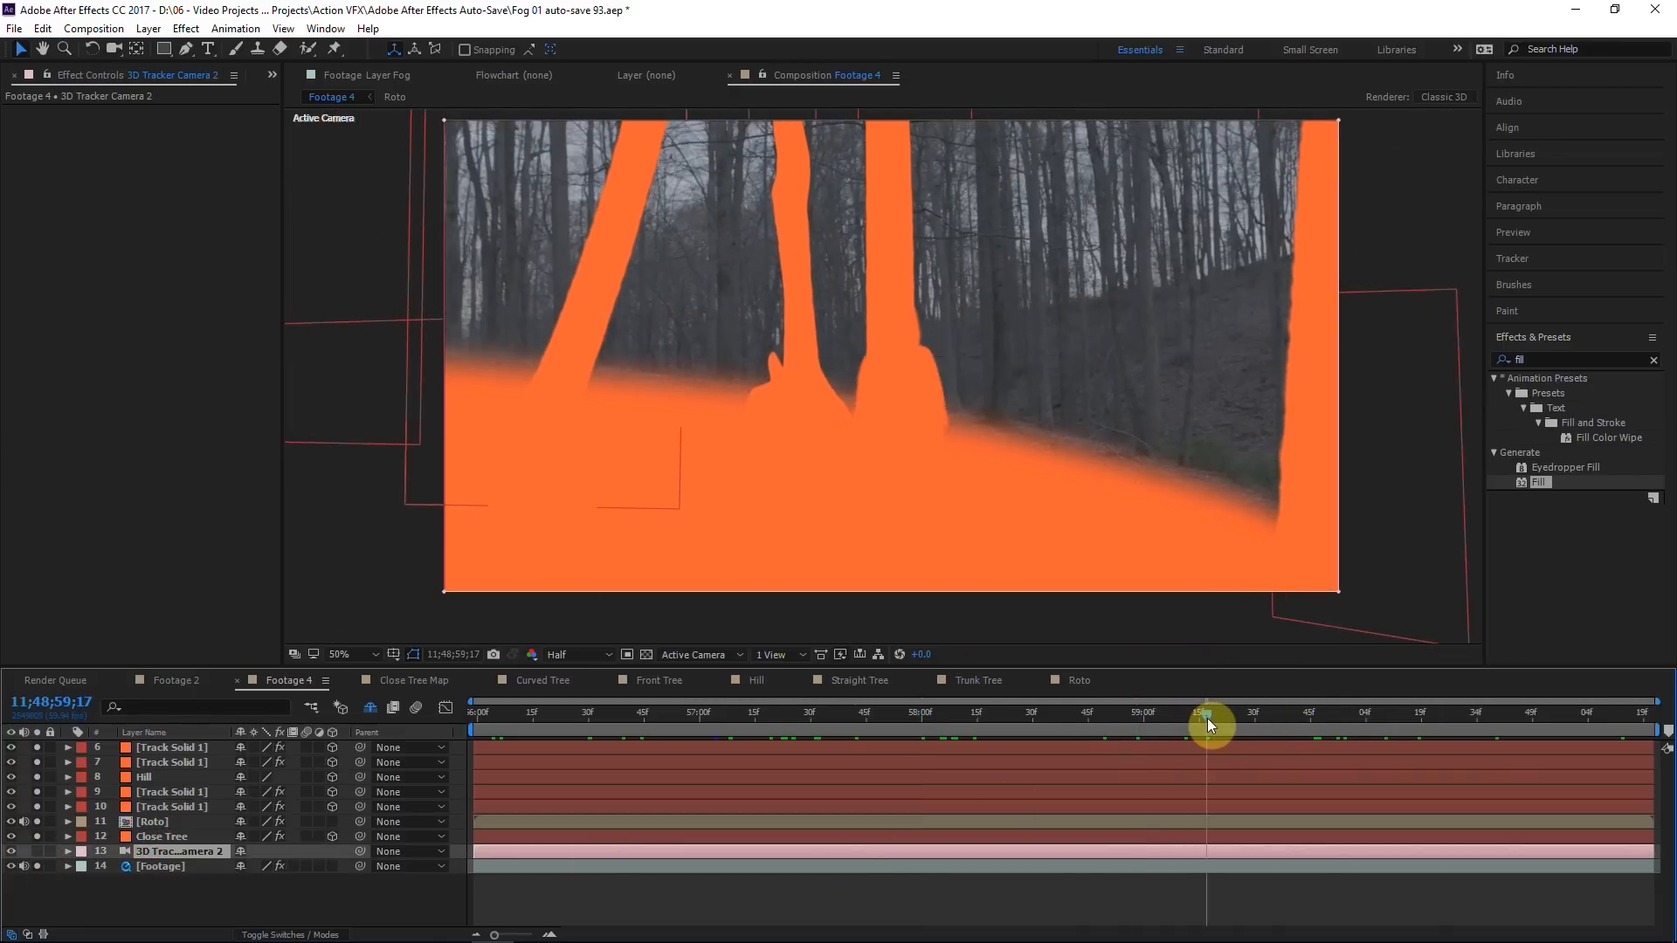
click(1278, 711)
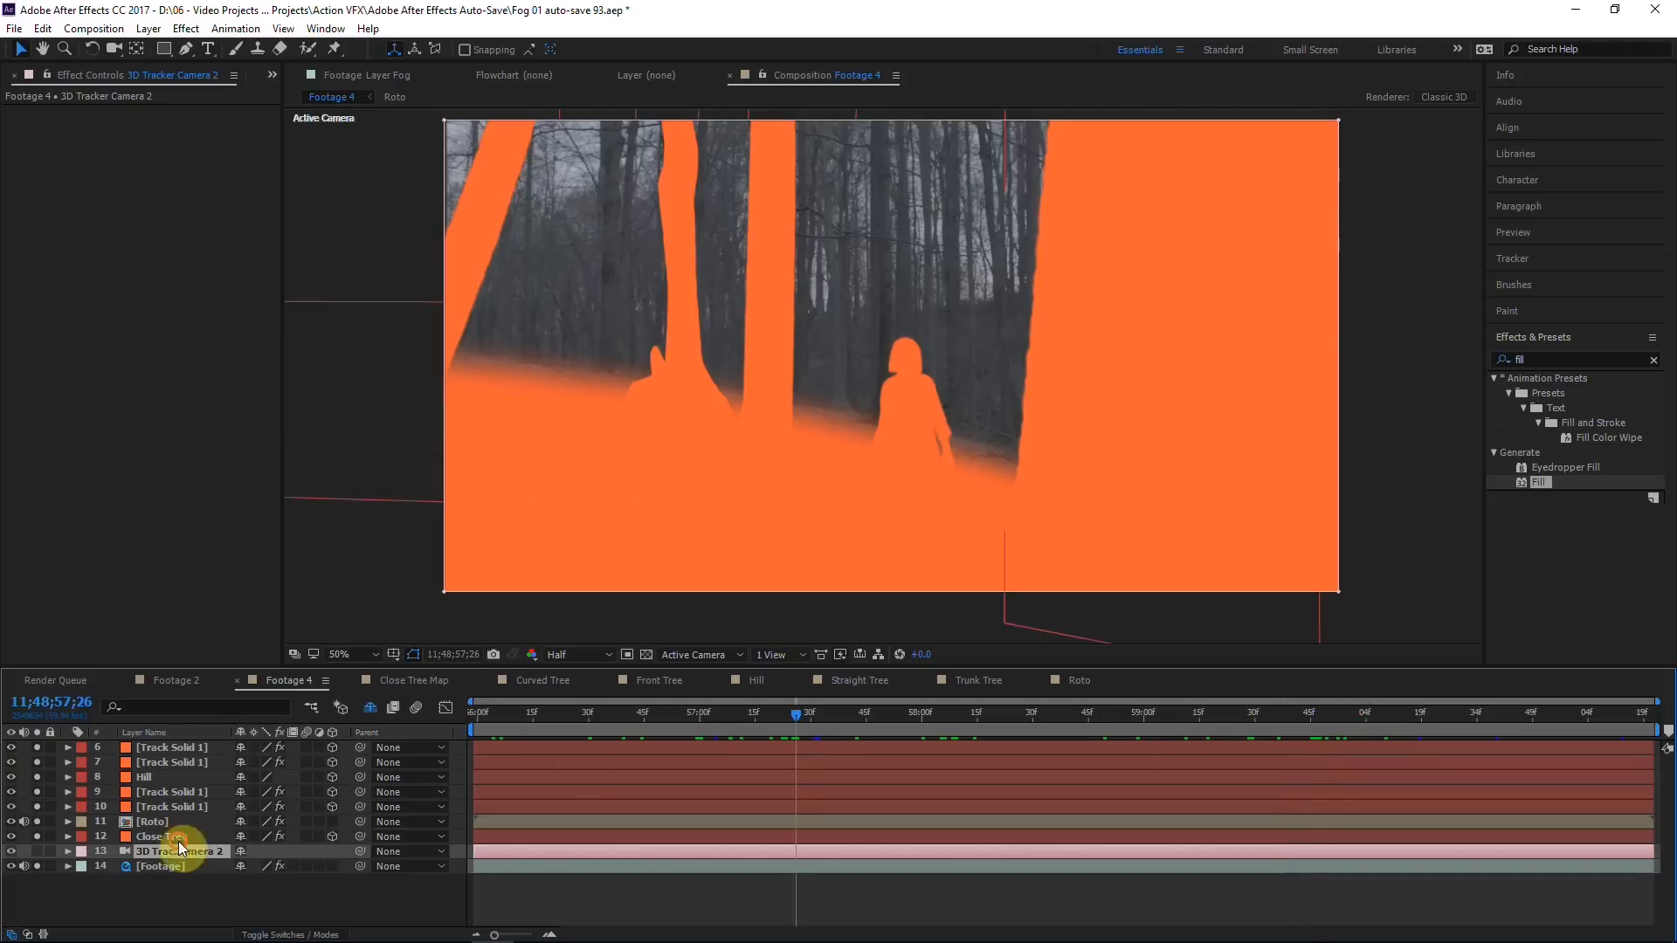
Step: Reveal the Close Tree mask's path keyframes and toggle the layer's visibility to compare its mask with the trunk around 11;48;58;57
click(178, 837)
key(m)
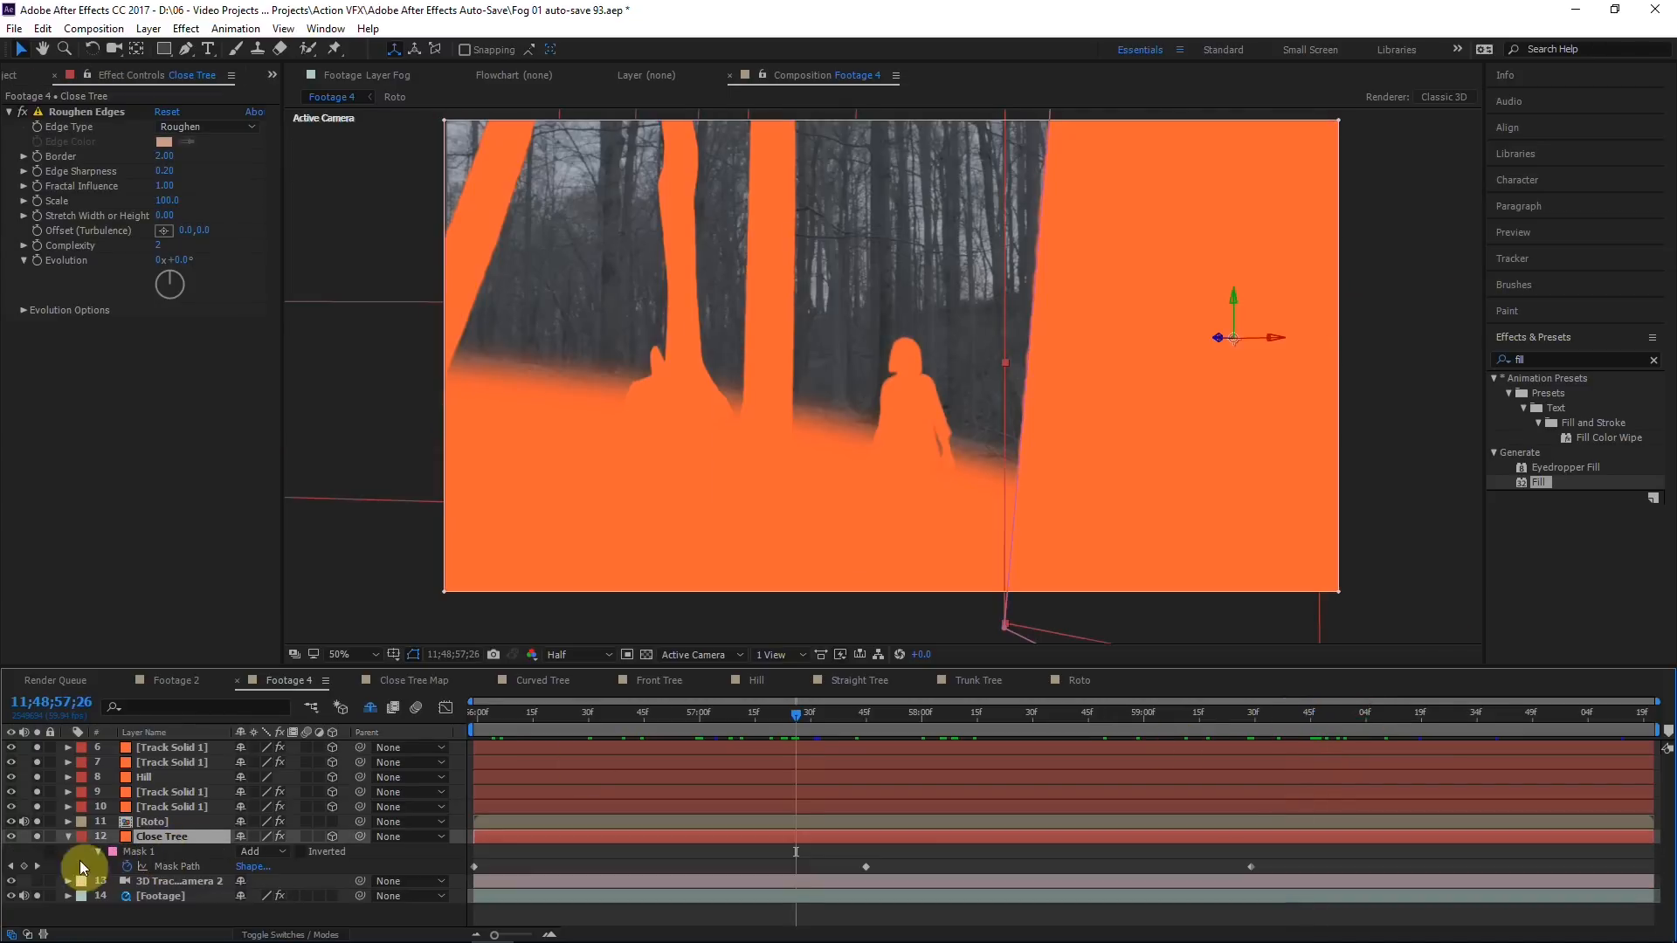
click(139, 851)
click(11, 836)
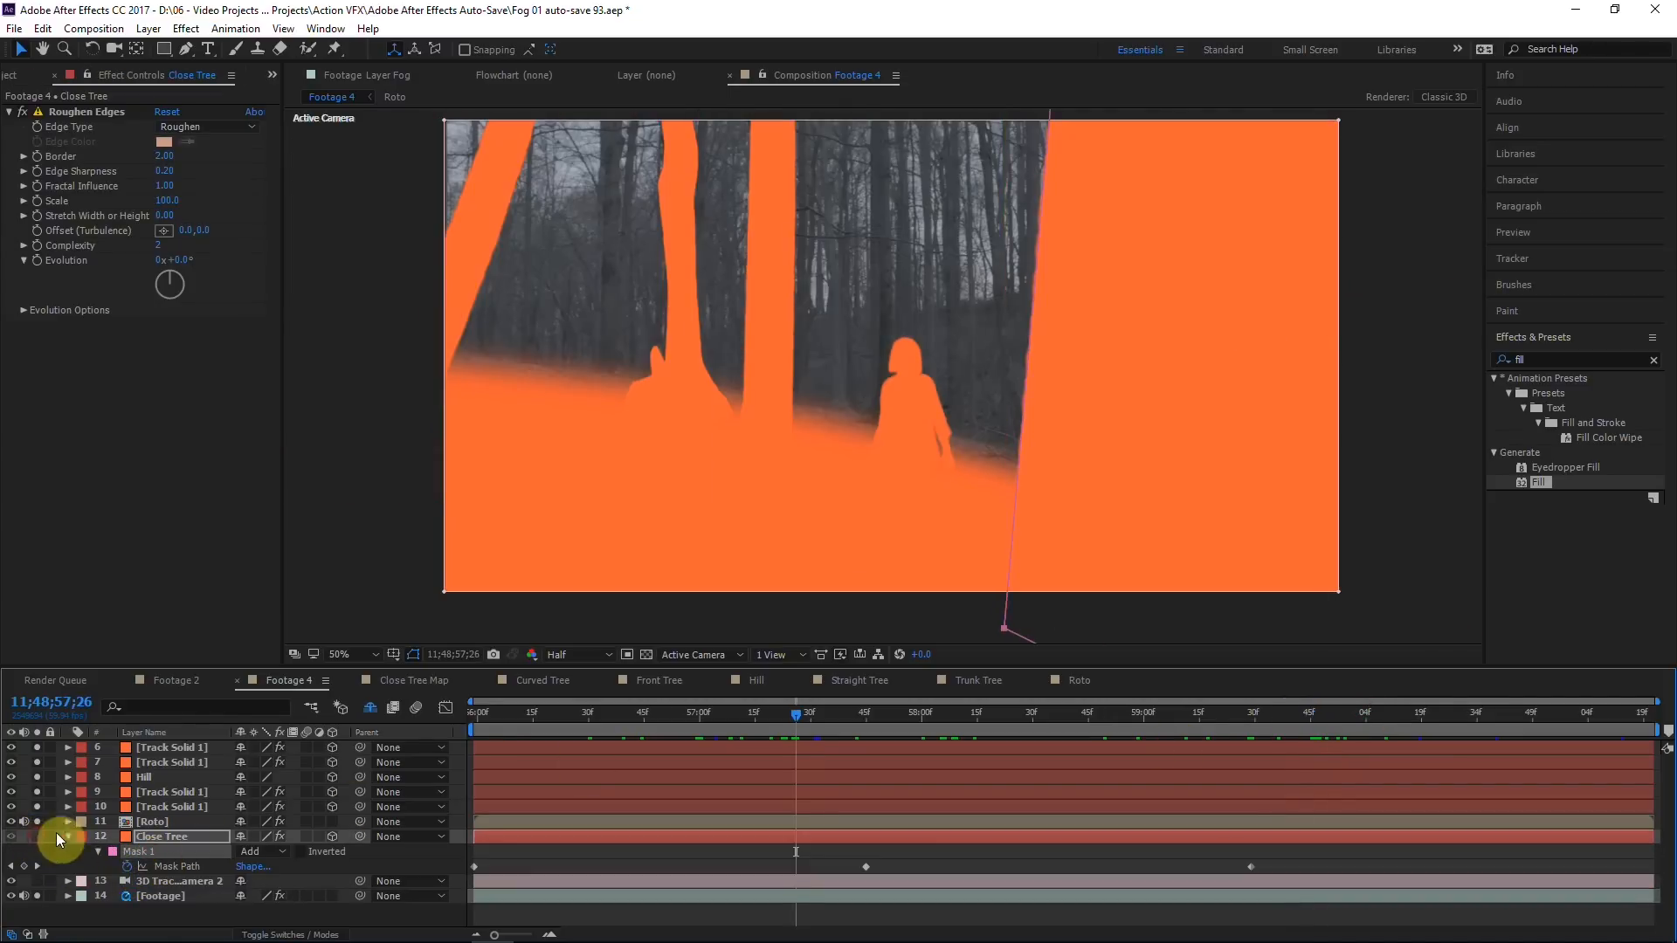
mouse_move(1139, 712)
mouse_down()
mouse_move(1281, 716)
mouse_move(1133, 716)
mouse_up()
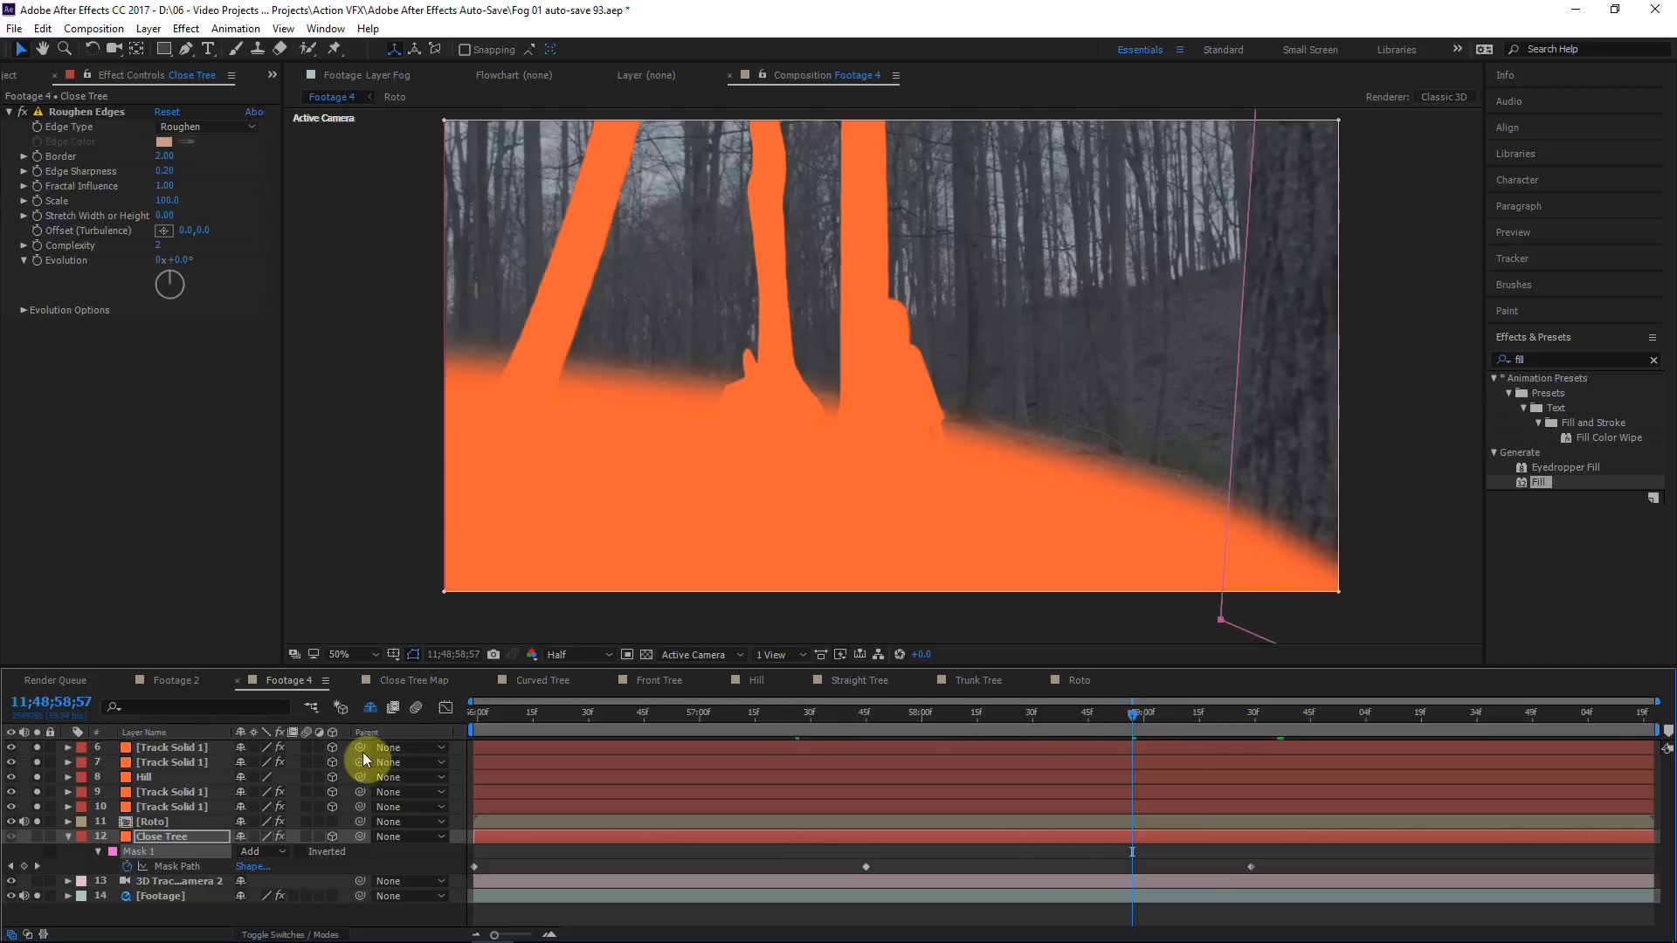
click(12, 836)
drag(1133, 709, 725, 712)
Step: Isolate the Roto matte by turning off the solo of the tree and hill layers, and check it against the walking girl through the shot
click(151, 822)
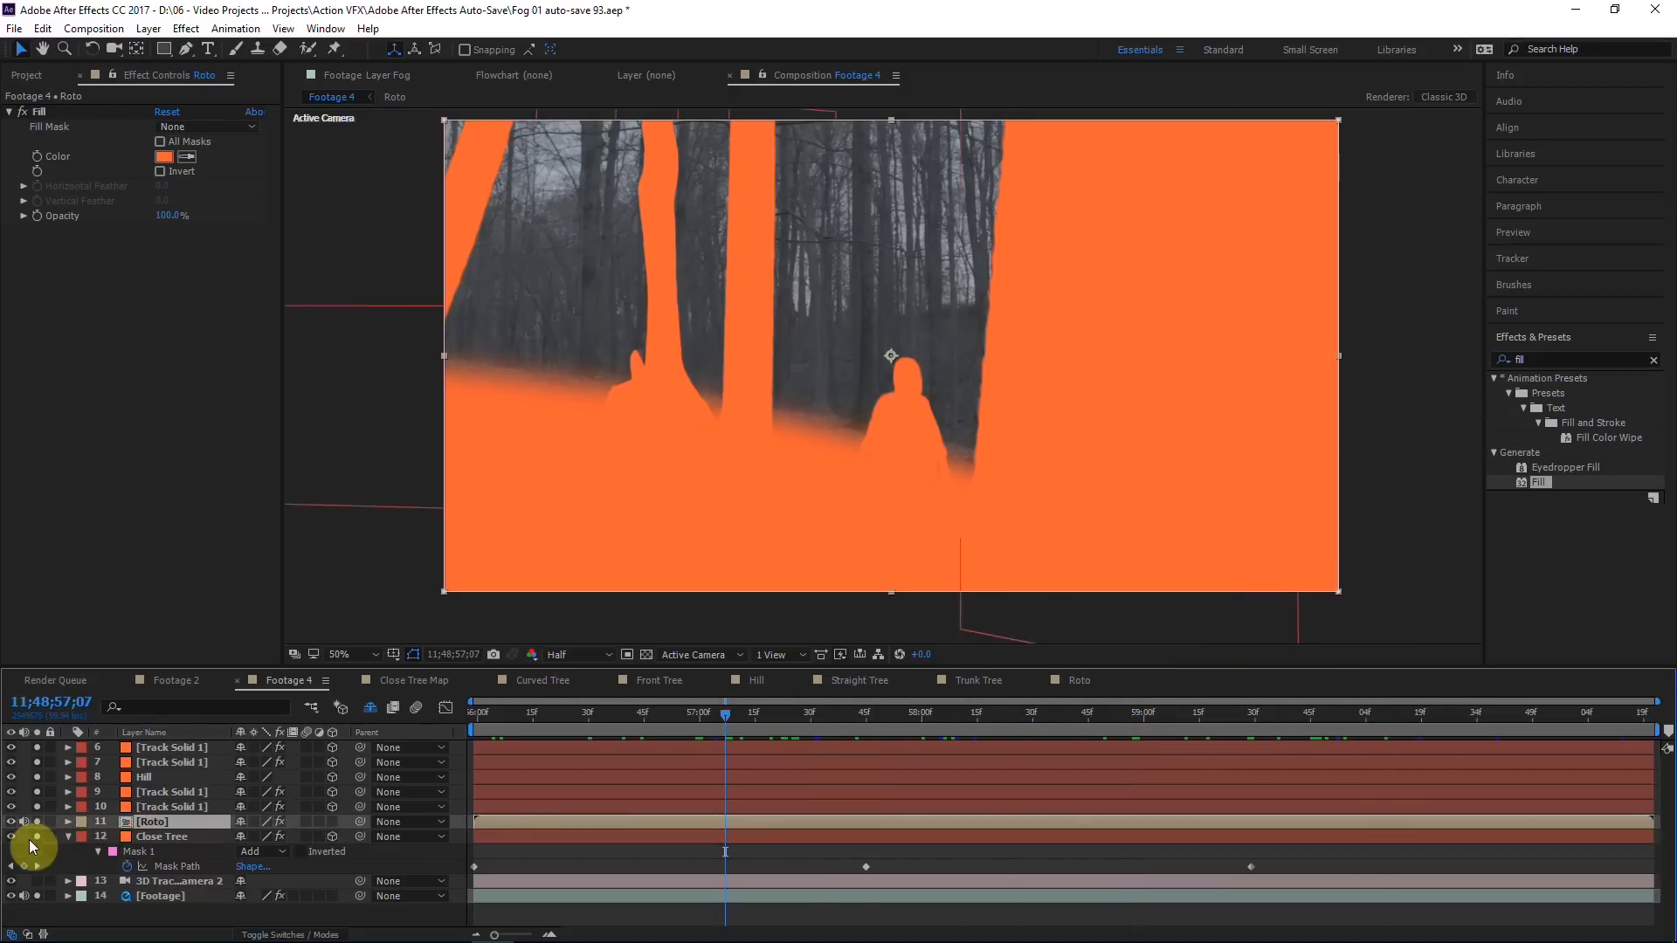
click(37, 837)
drag(36, 806, 37, 747)
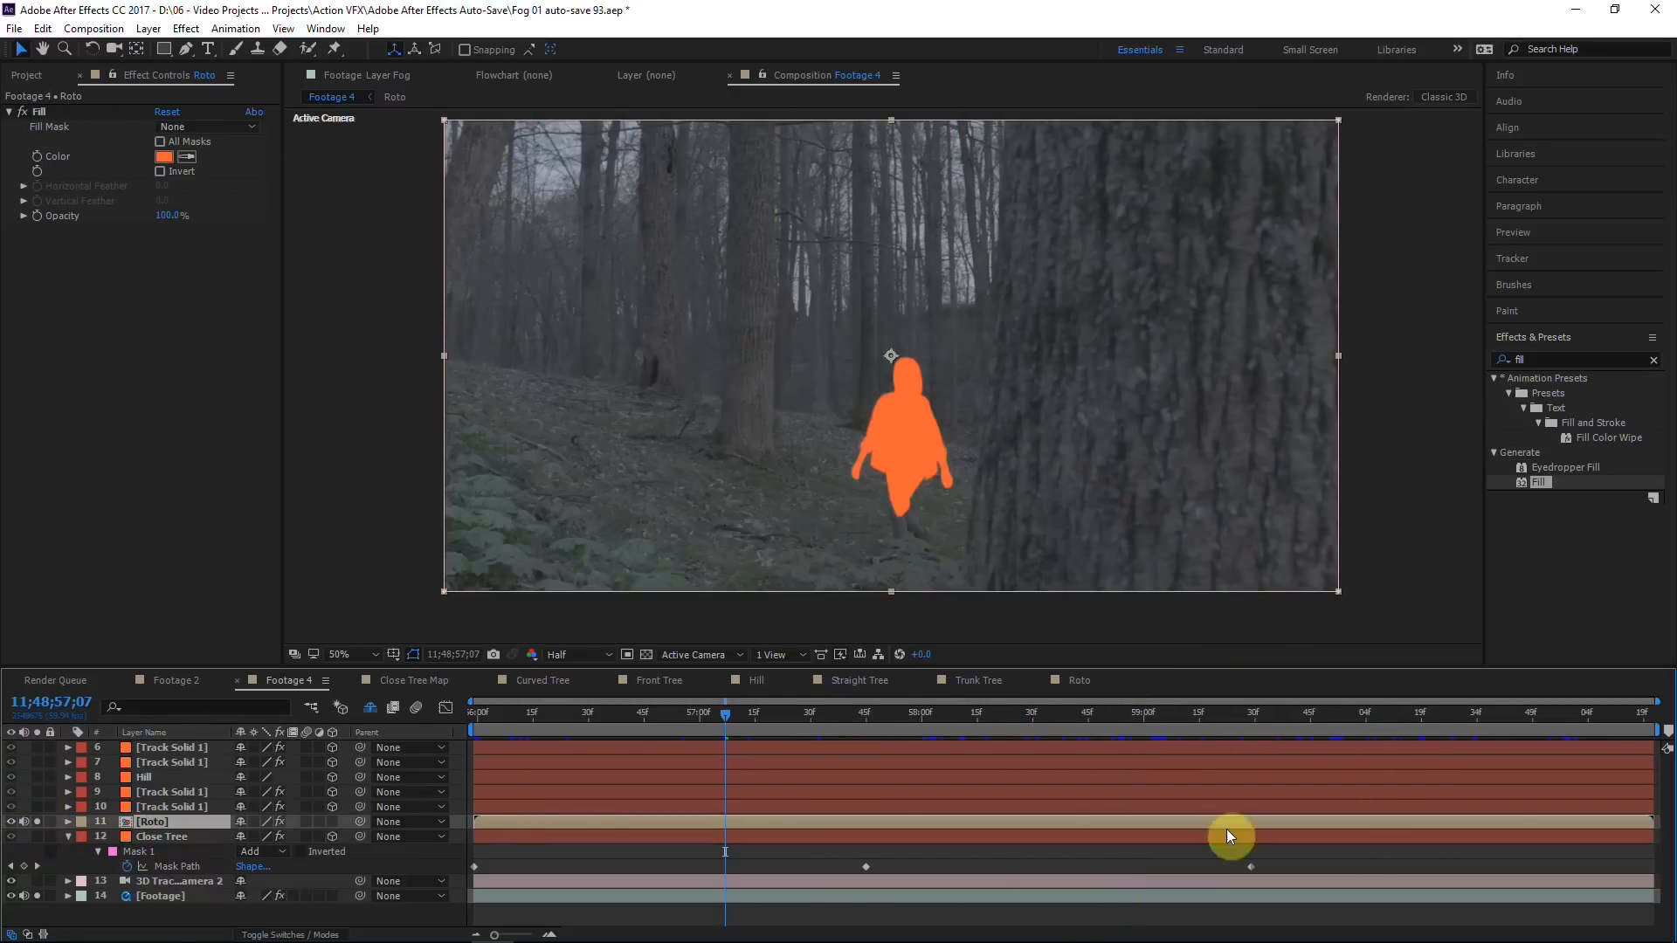
drag(1141, 716, 1597, 690)
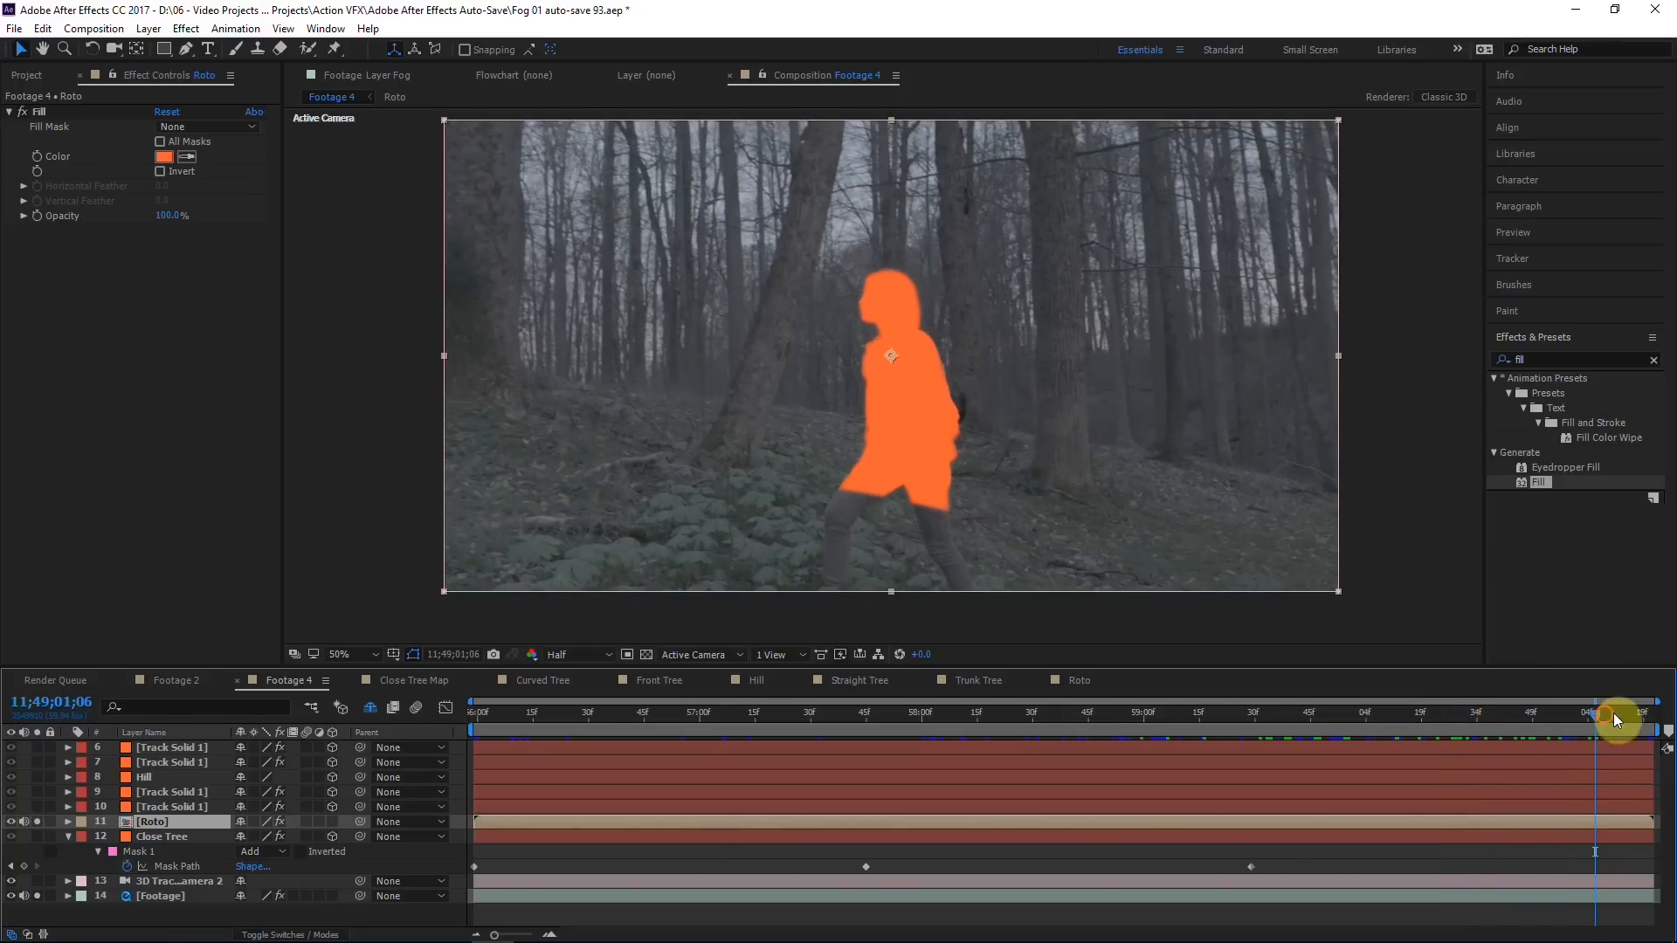
drag(1626, 713, 1277, 737)
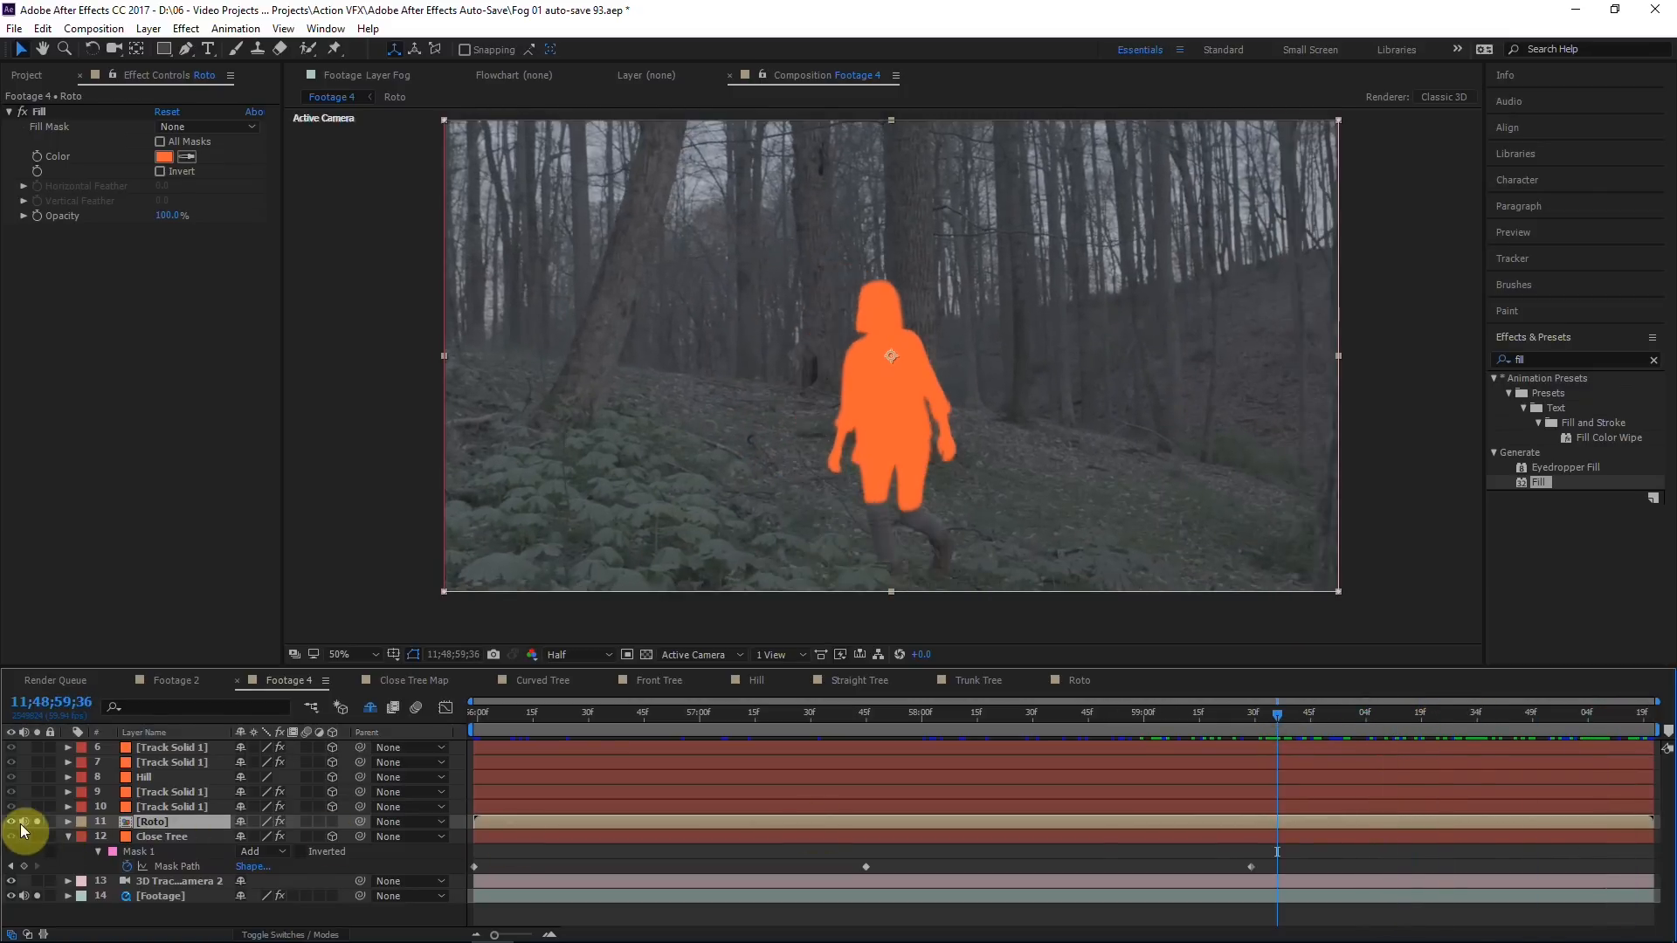
Step: View the footage without mattes at 11;48;58;41, and solo the Roto, hill and tree mattes again
click(39, 824)
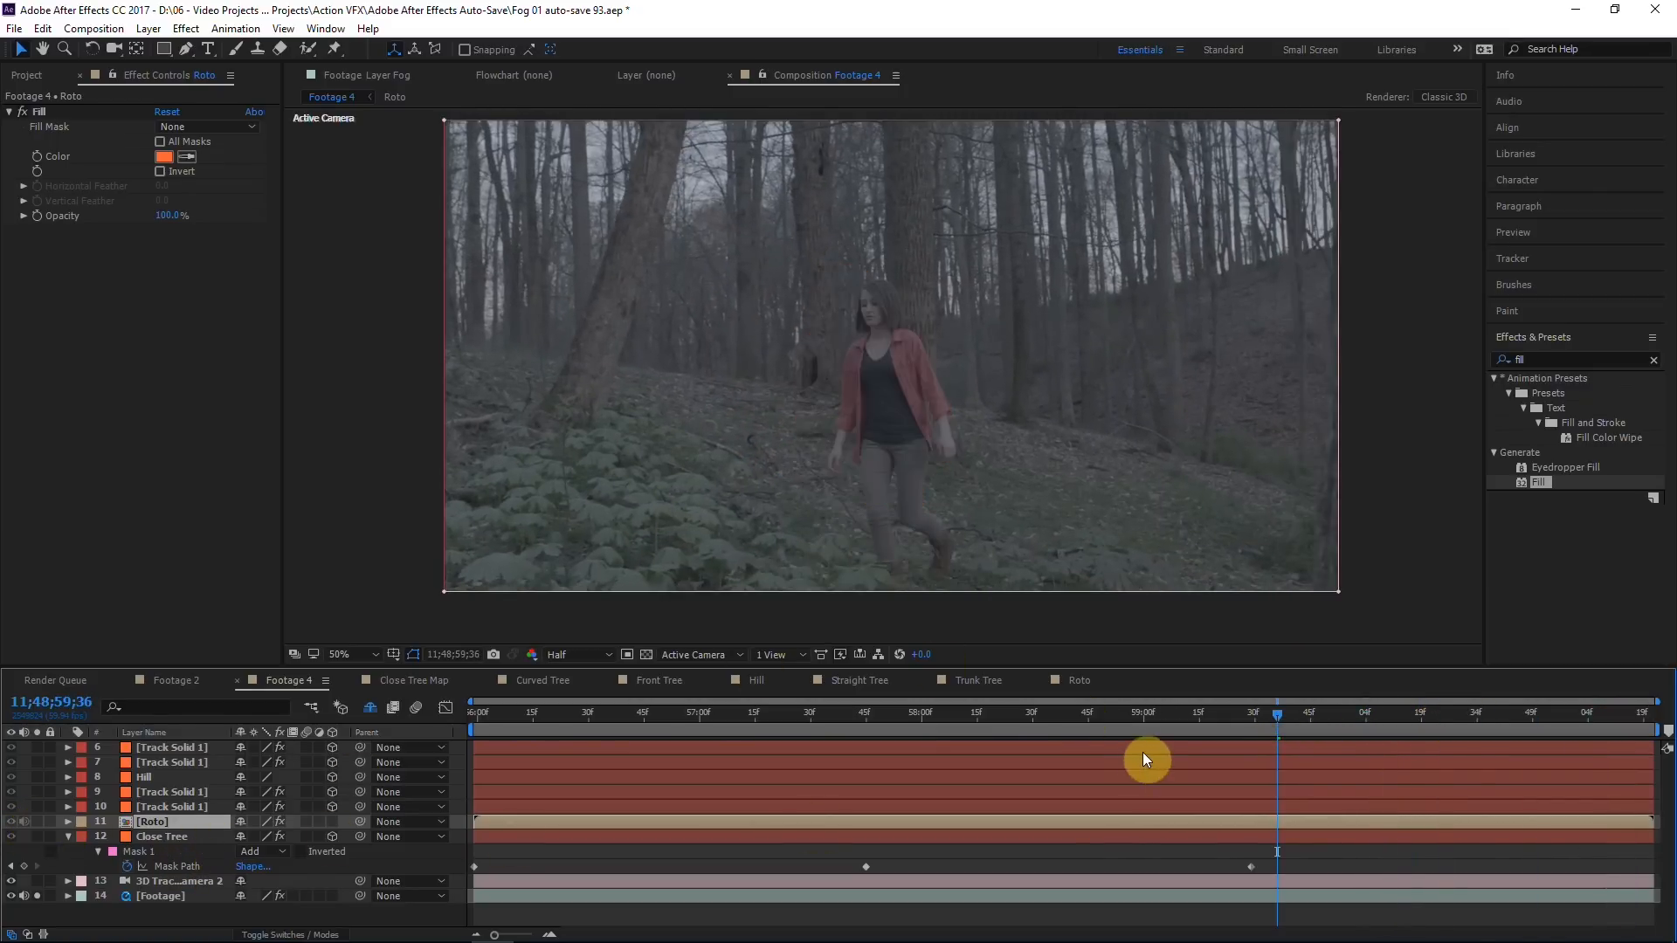
click(1072, 715)
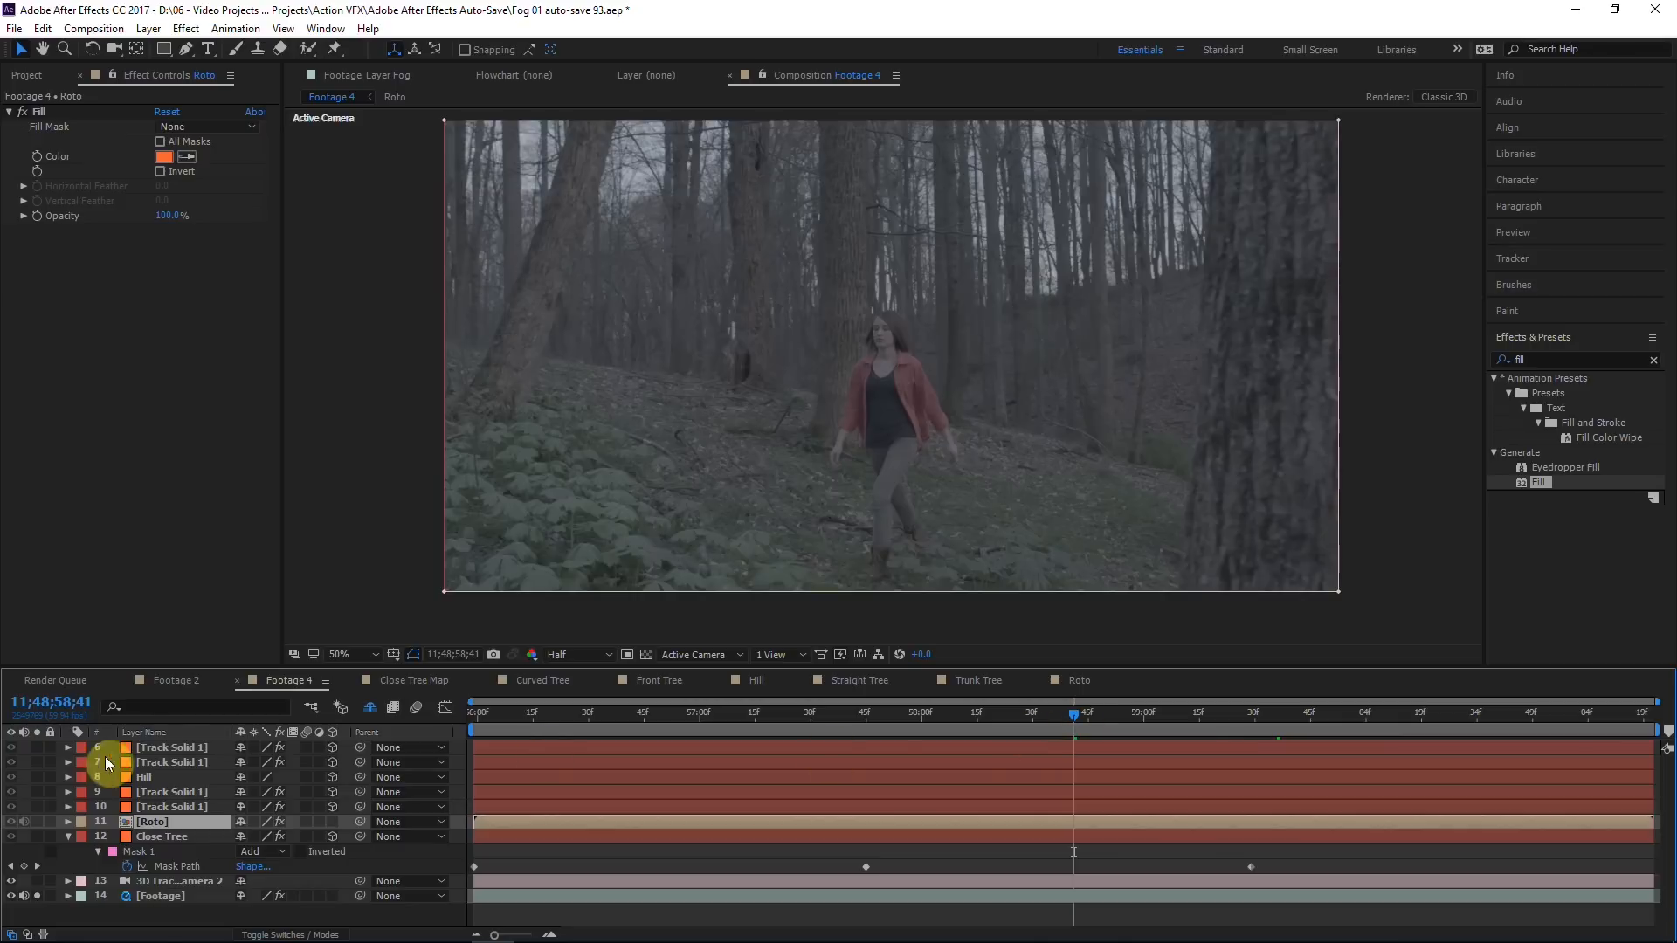
drag(35, 839, 37, 750)
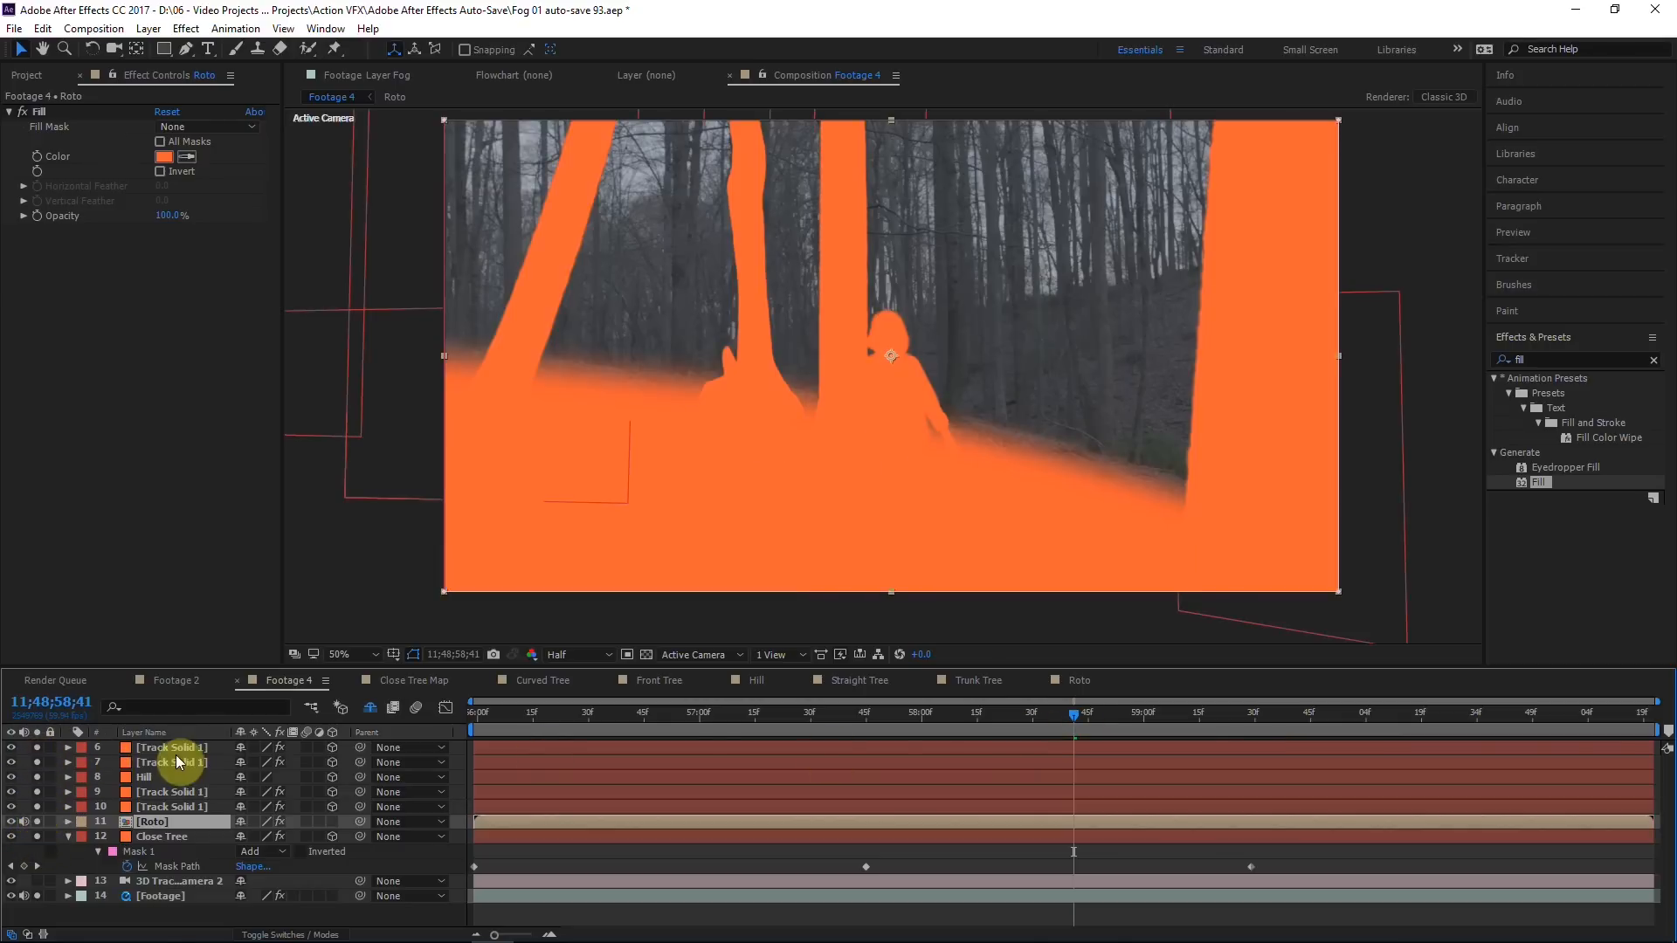
Step: Duplicate the 3D Tracker Camera and place one copy directly below each tree and hill matte layer
click(175, 880)
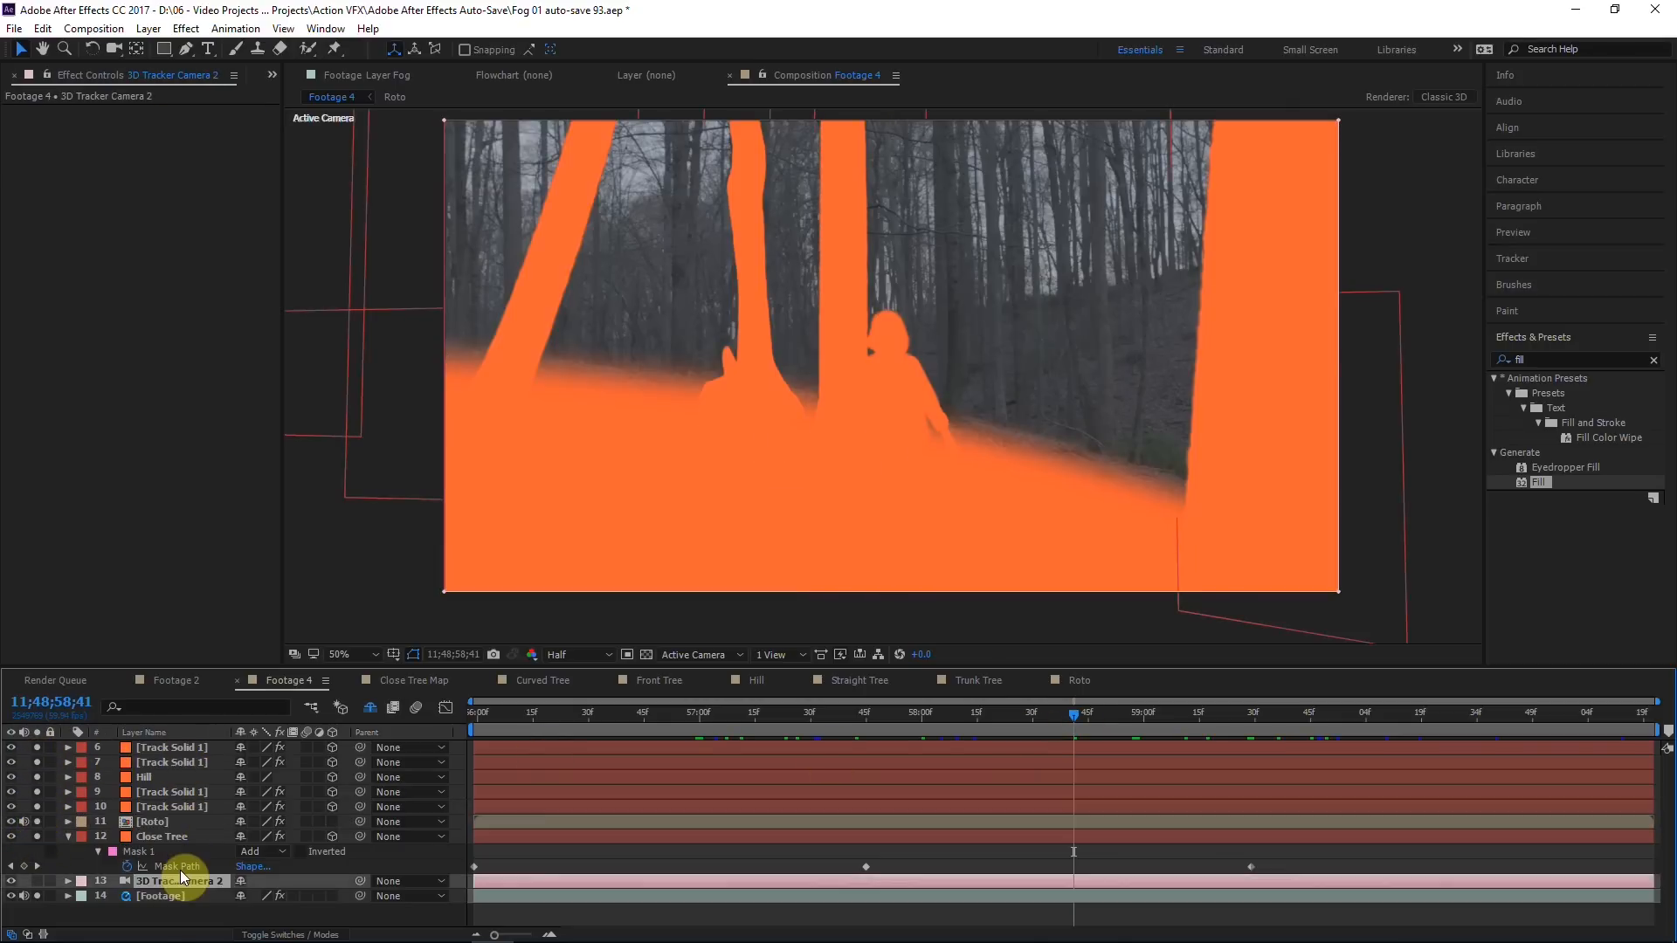
key(ctrl+d)
key(ctrl+d)
key(ctrl+d)
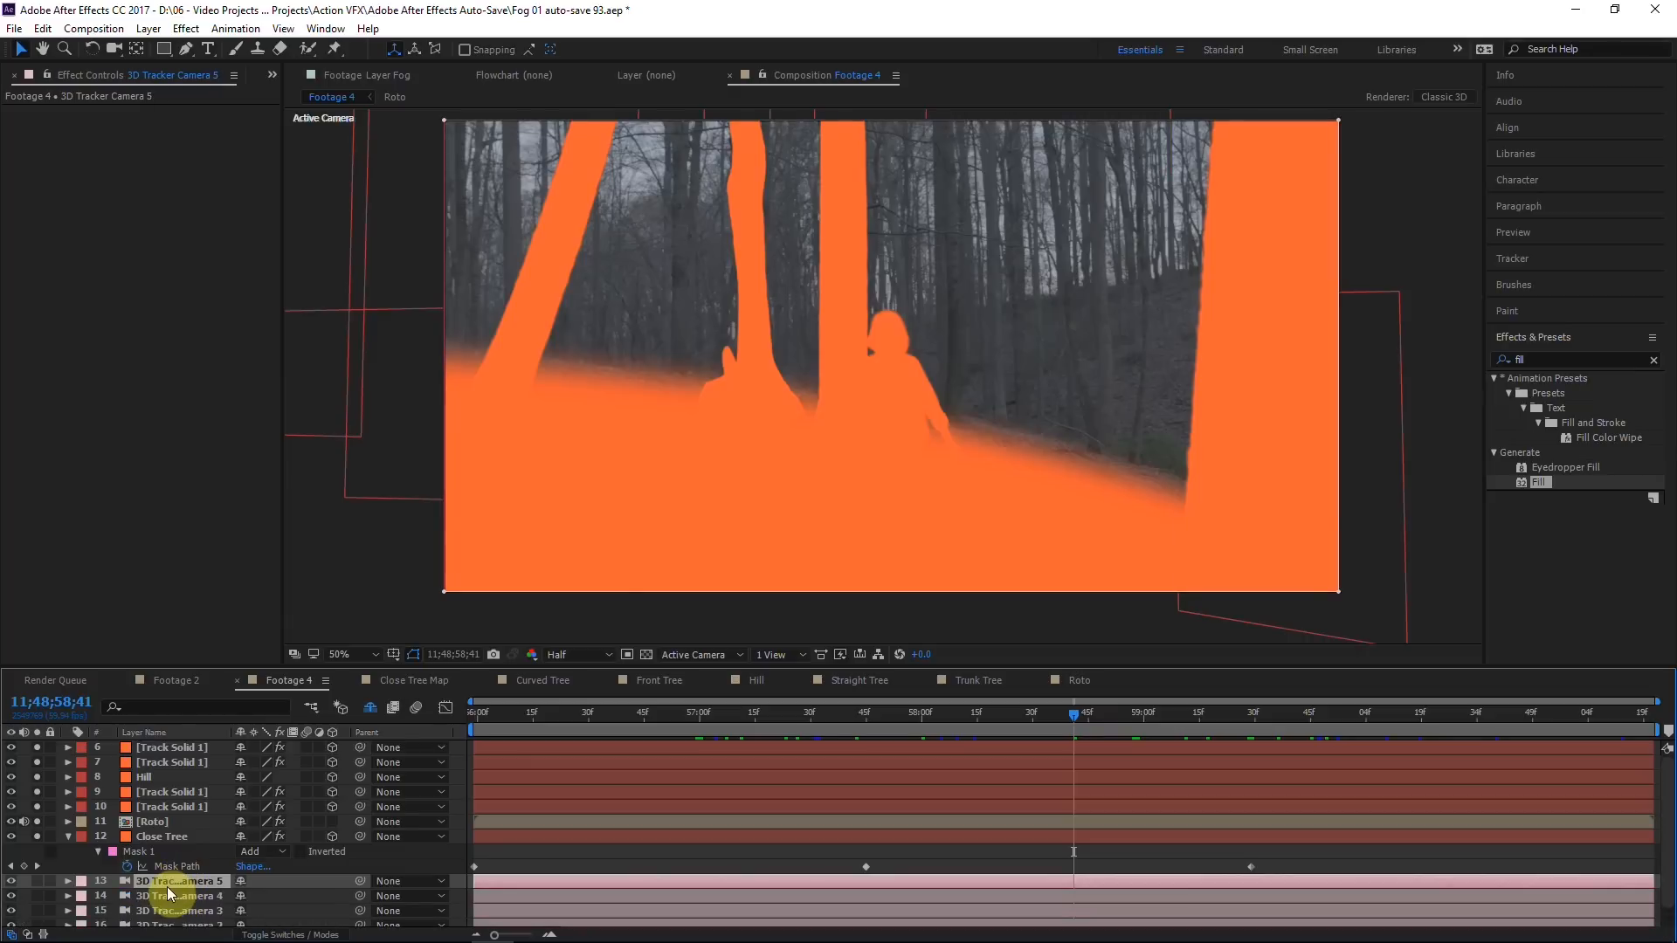
drag(168, 887, 185, 753)
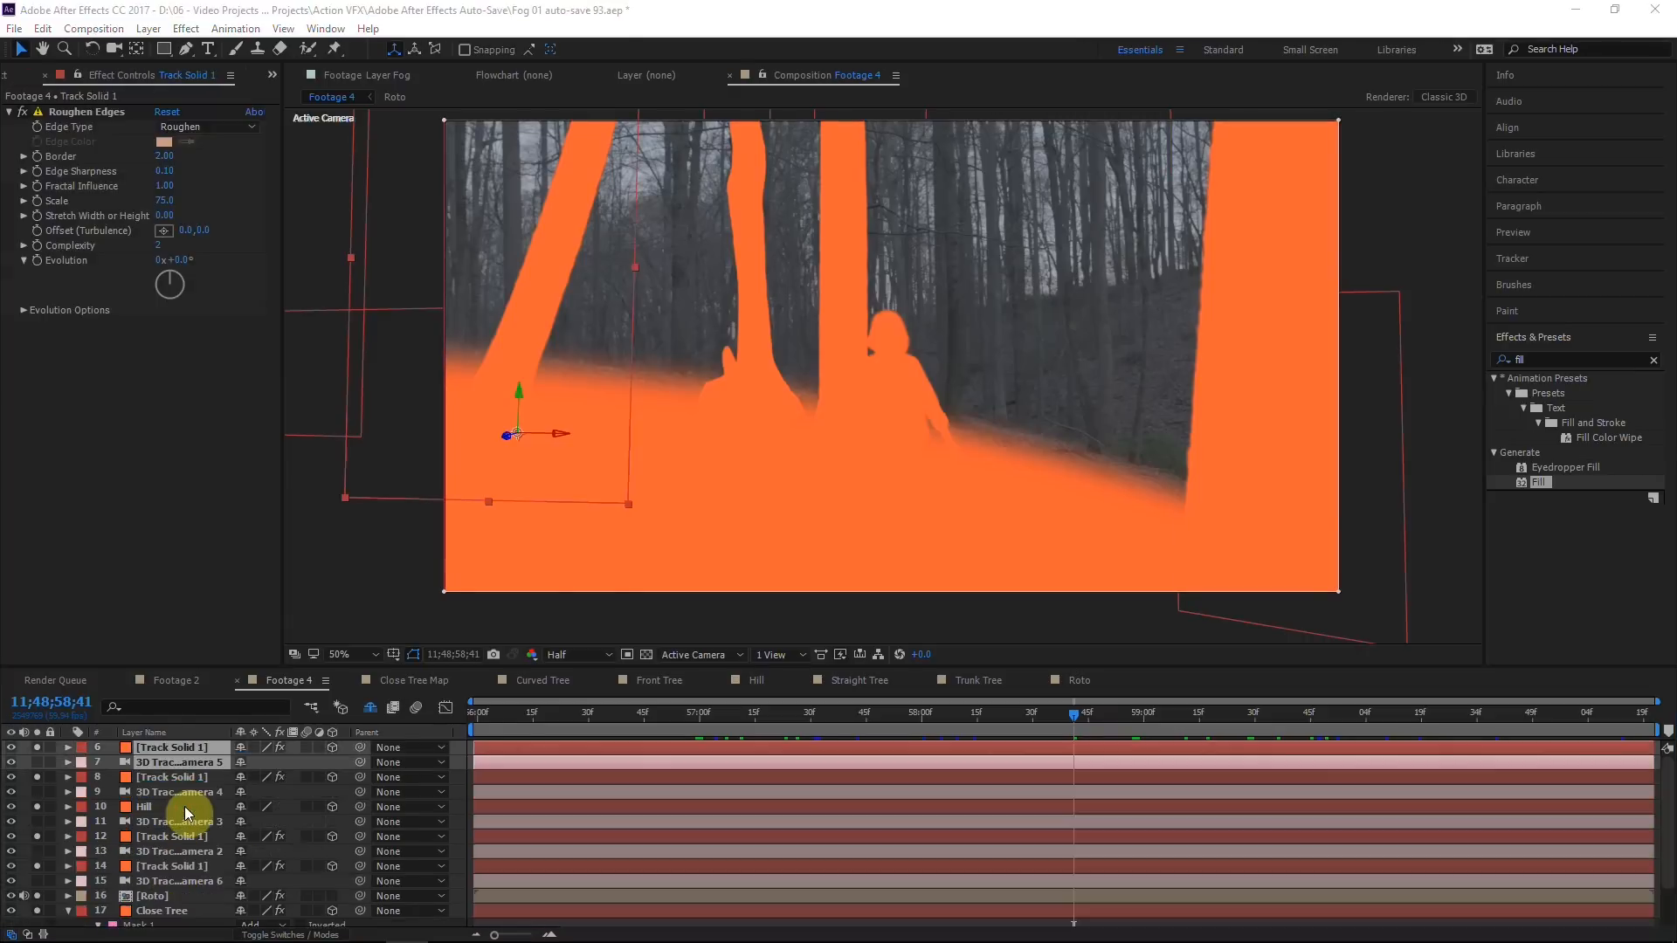
Step: Pre-compose the uppermost Track Solid with its tracker camera copy as Pre-comp 28, moving all attributes into the new composition
click(184, 806)
click(173, 748)
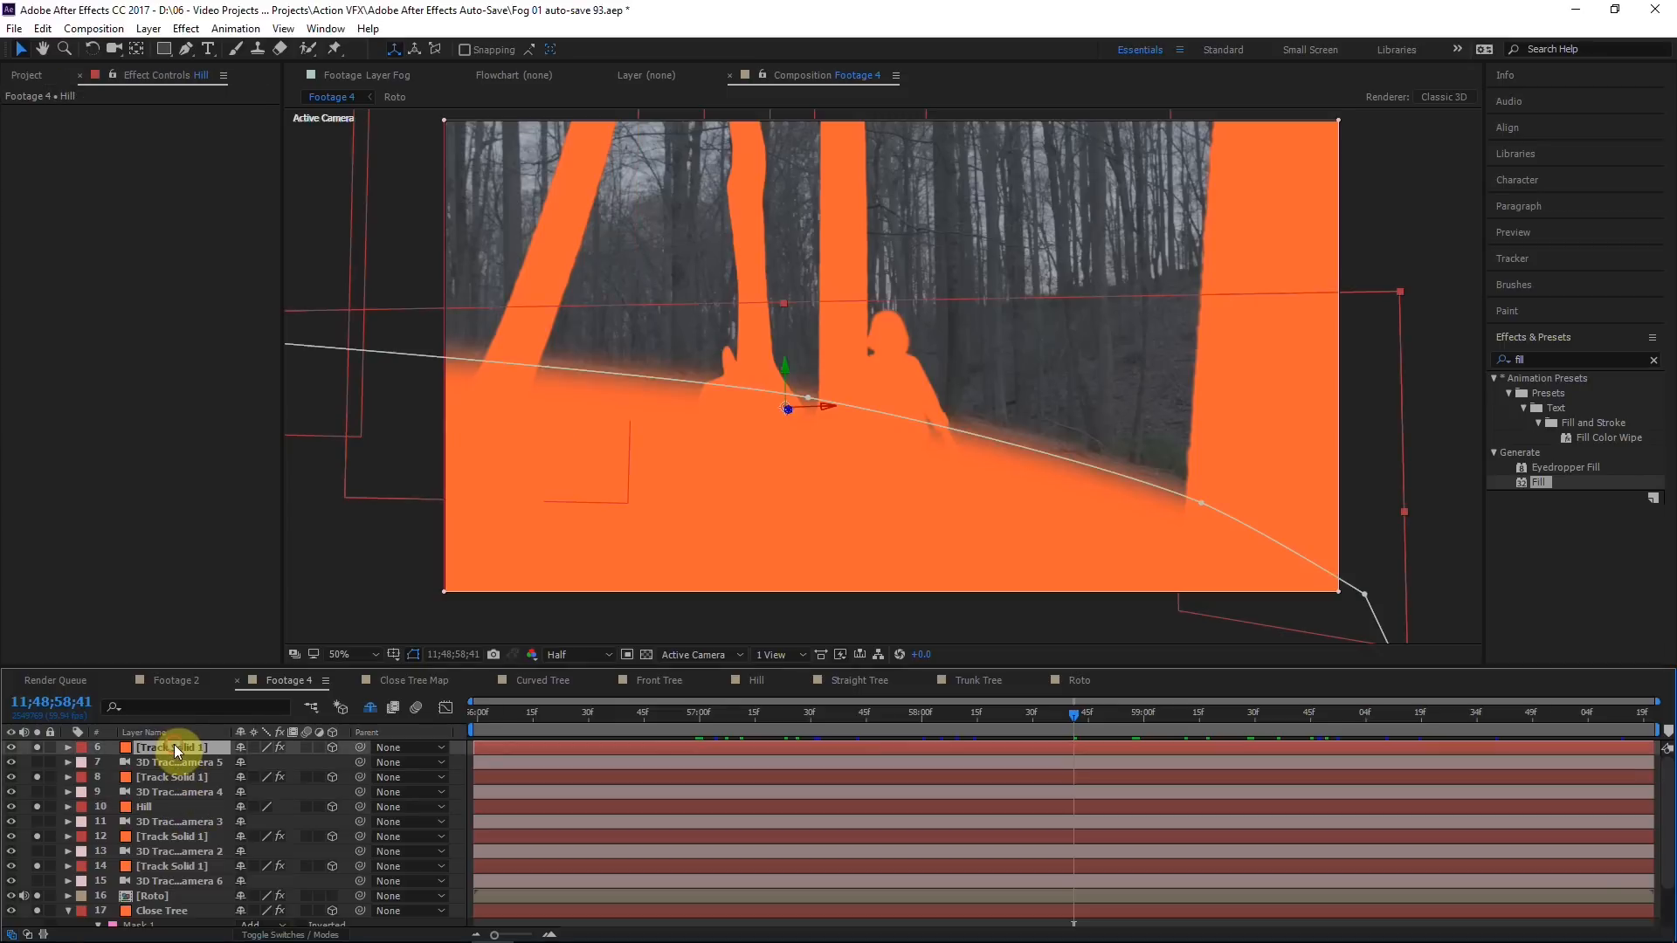
shift+click(171, 760)
right_click(179, 756)
click(268, 589)
click(736, 491)
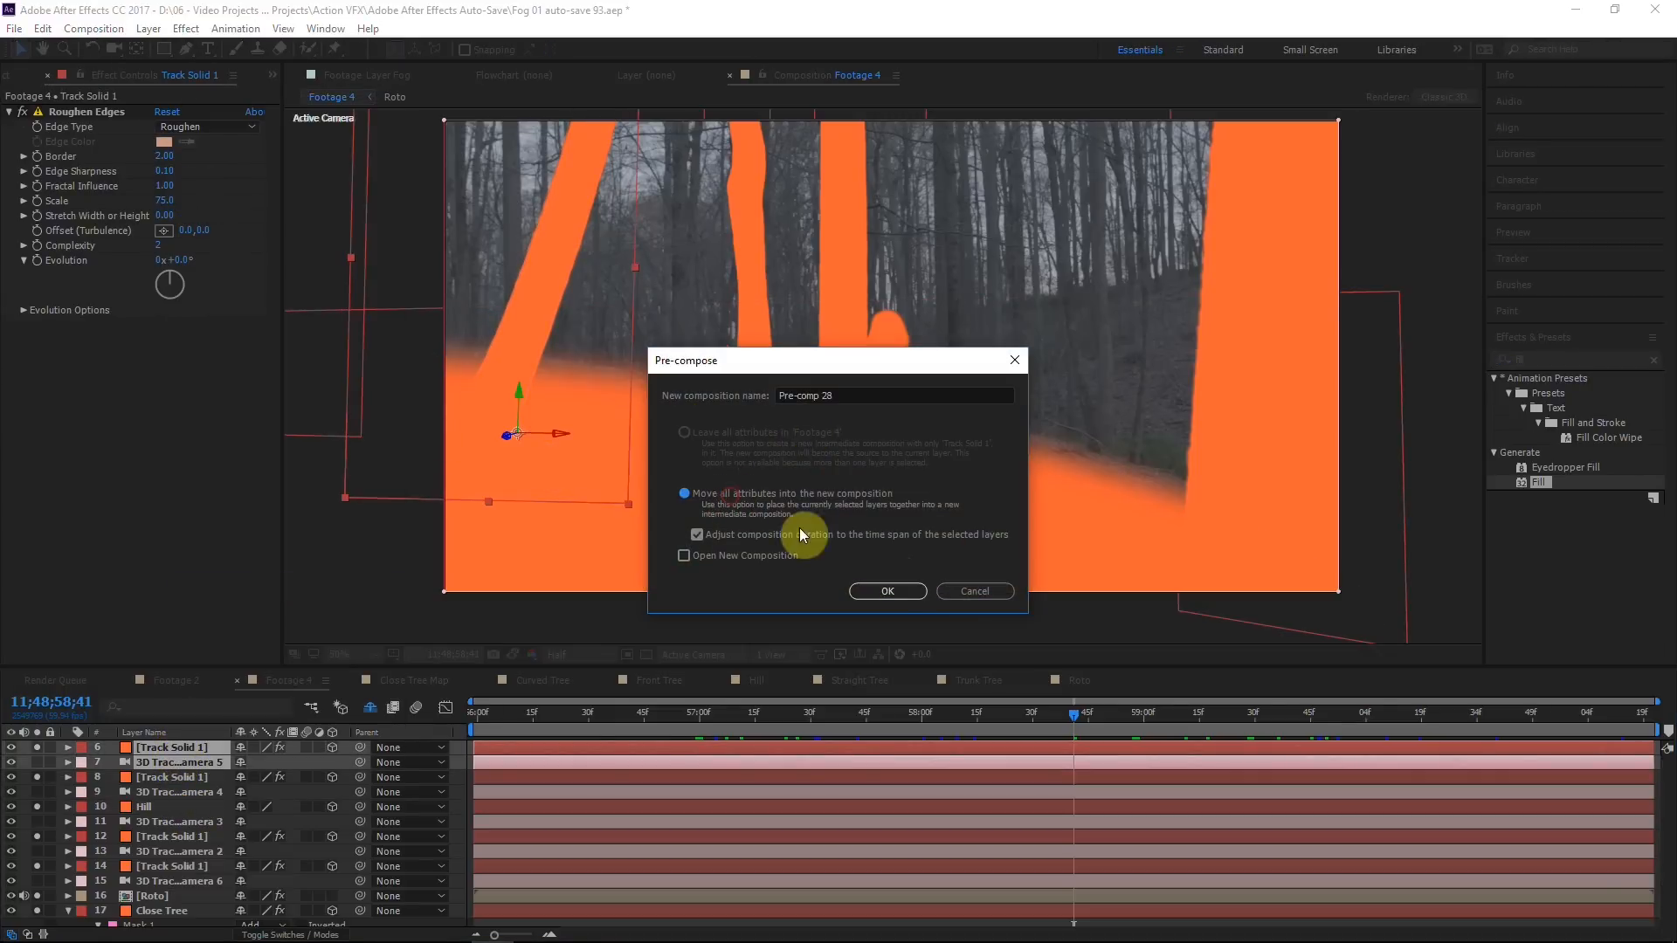
click(888, 592)
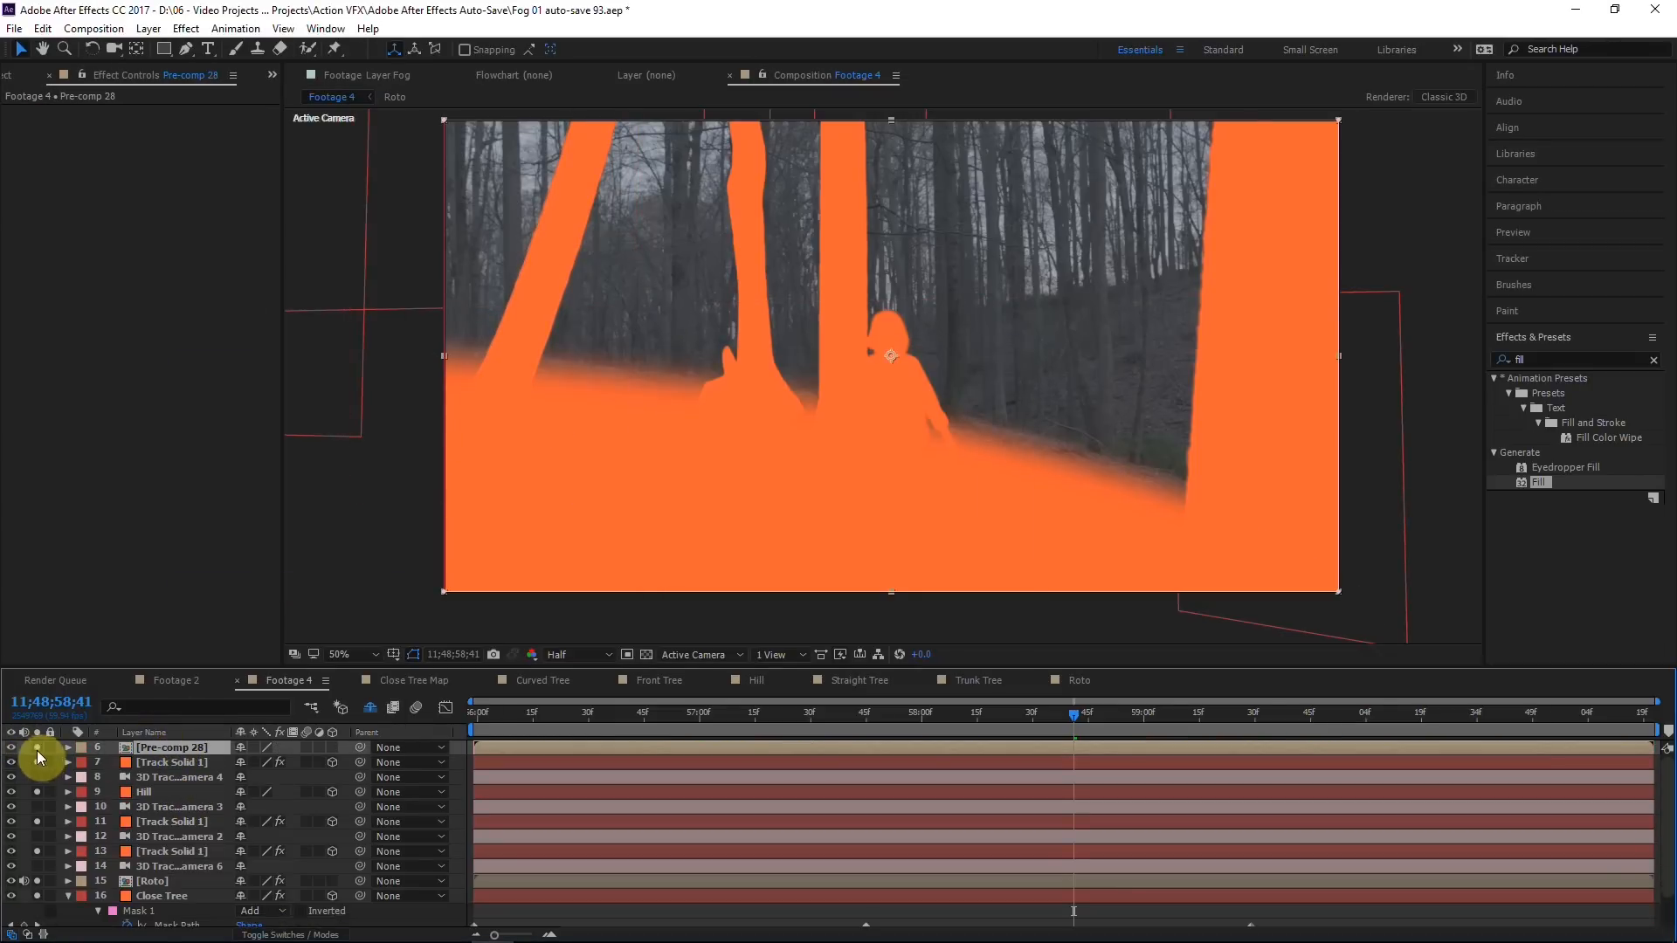
Step: Isolate Pre-comp 28 over the footage, collapse the Close Tree layer, and check the mattes through to 11;49;01;21
click(37, 761)
click(68, 895)
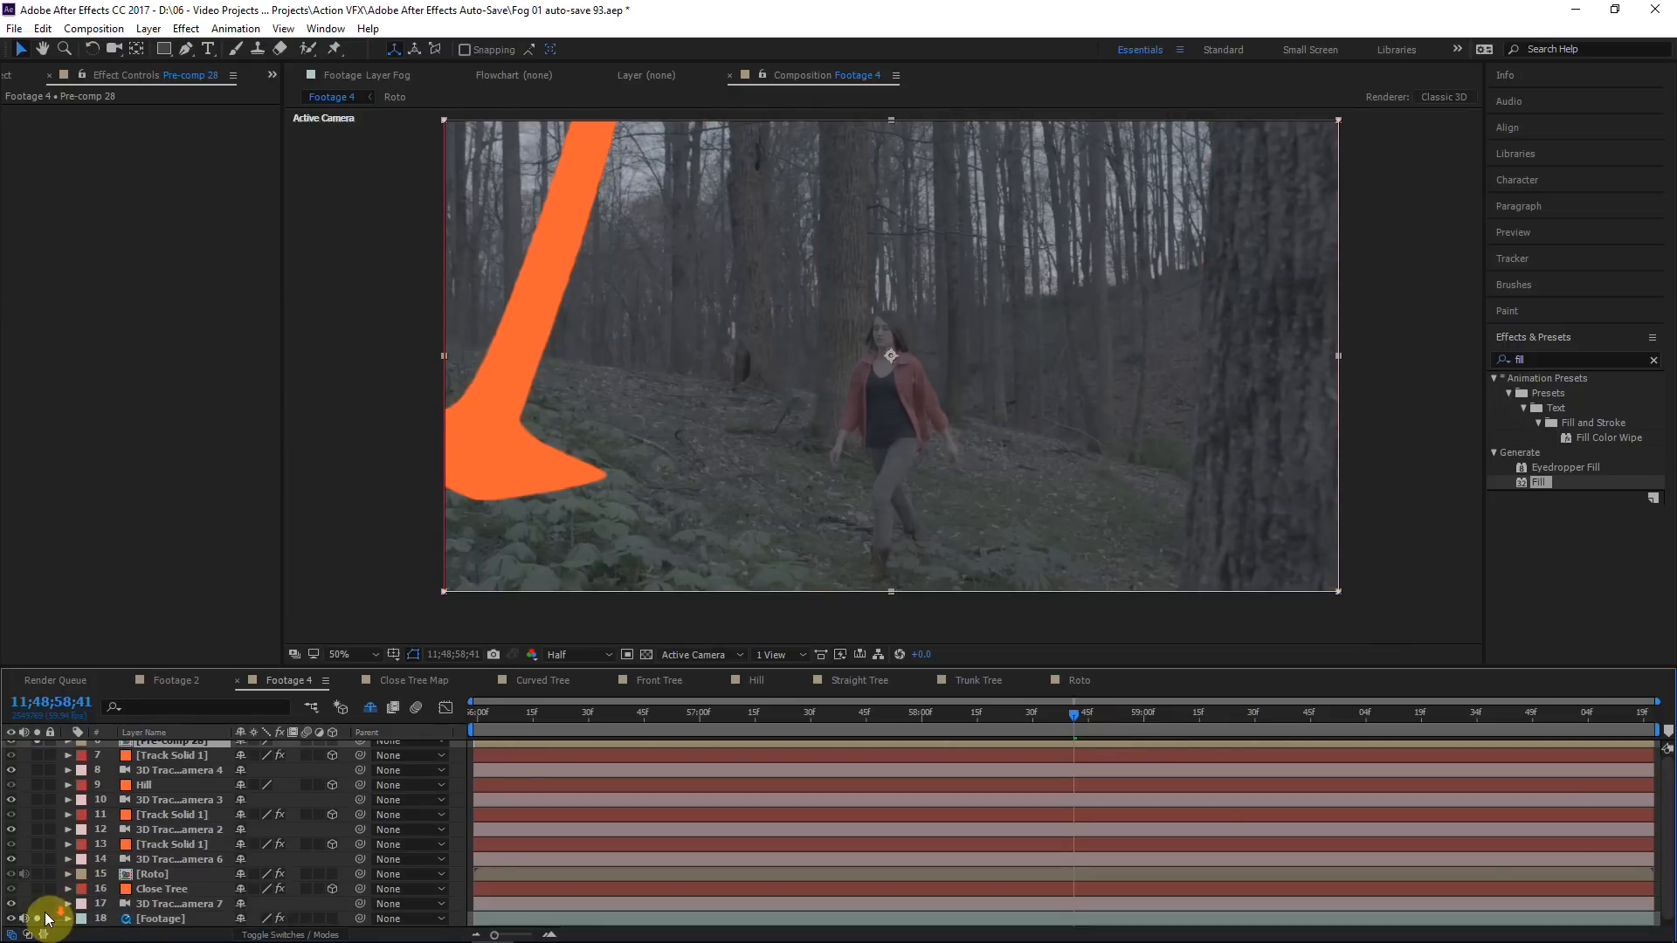
click(529, 434)
drag(841, 724, 1646, 719)
Step: Pre-compose each remaining tree, hill and Roto matte with its tracker camera, producing Pre-comp 29 through Pre-comp 33
click(155, 763)
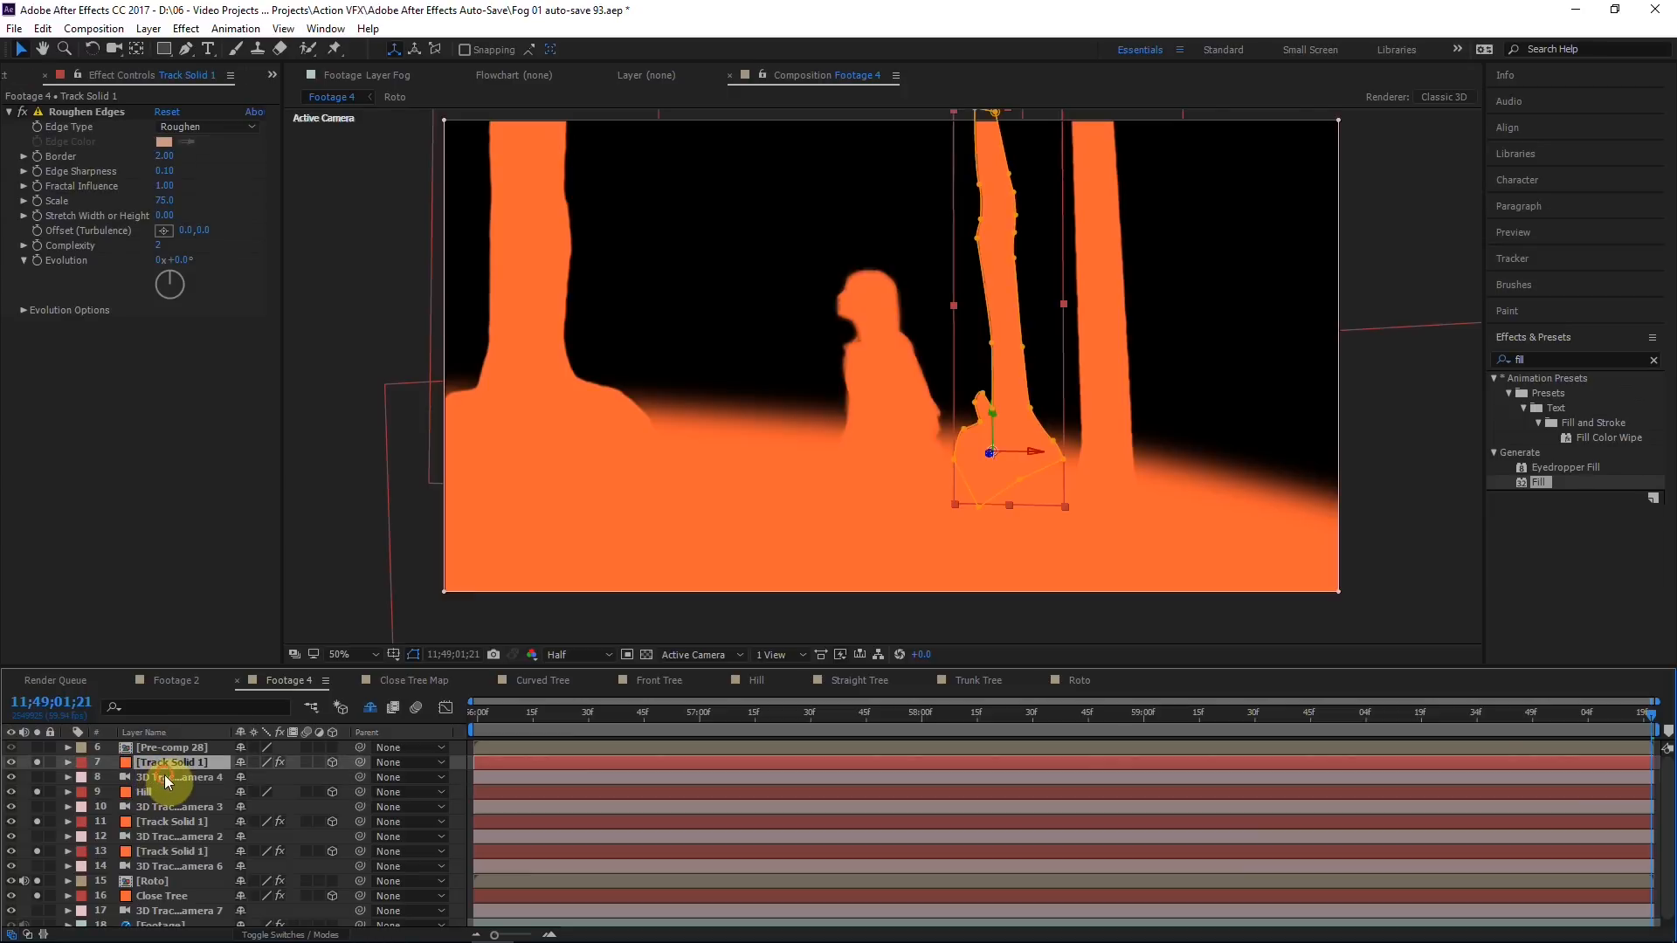
ctrl+click(164, 774)
right_click(164, 774)
click(245, 615)
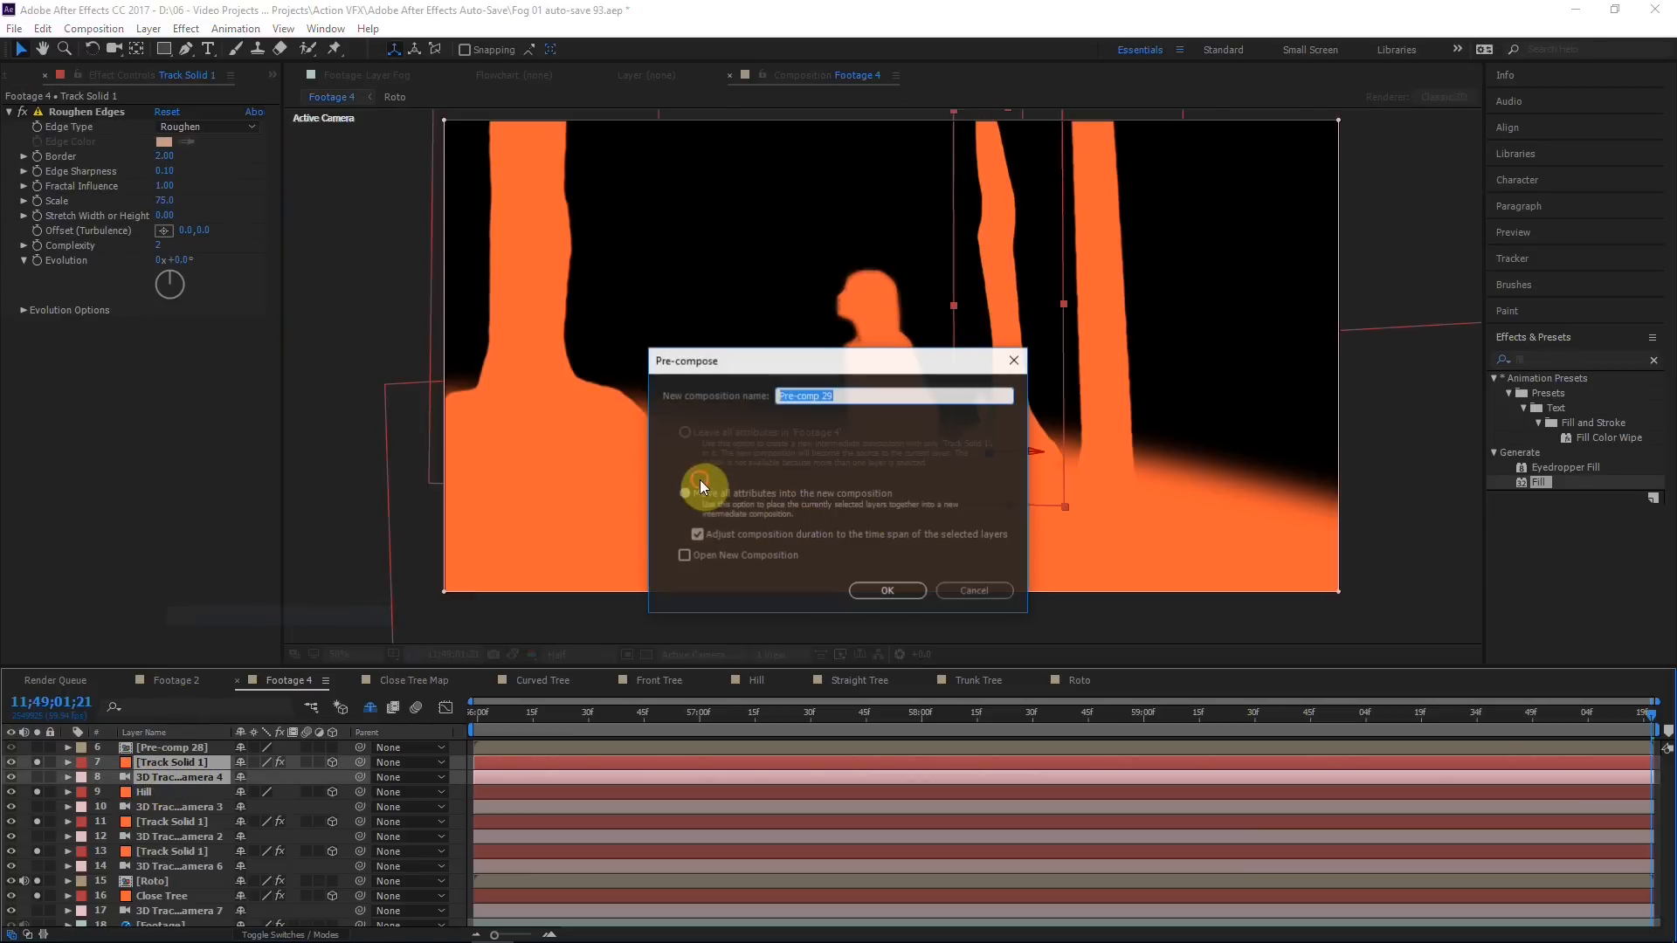
click(885, 591)
click(169, 804)
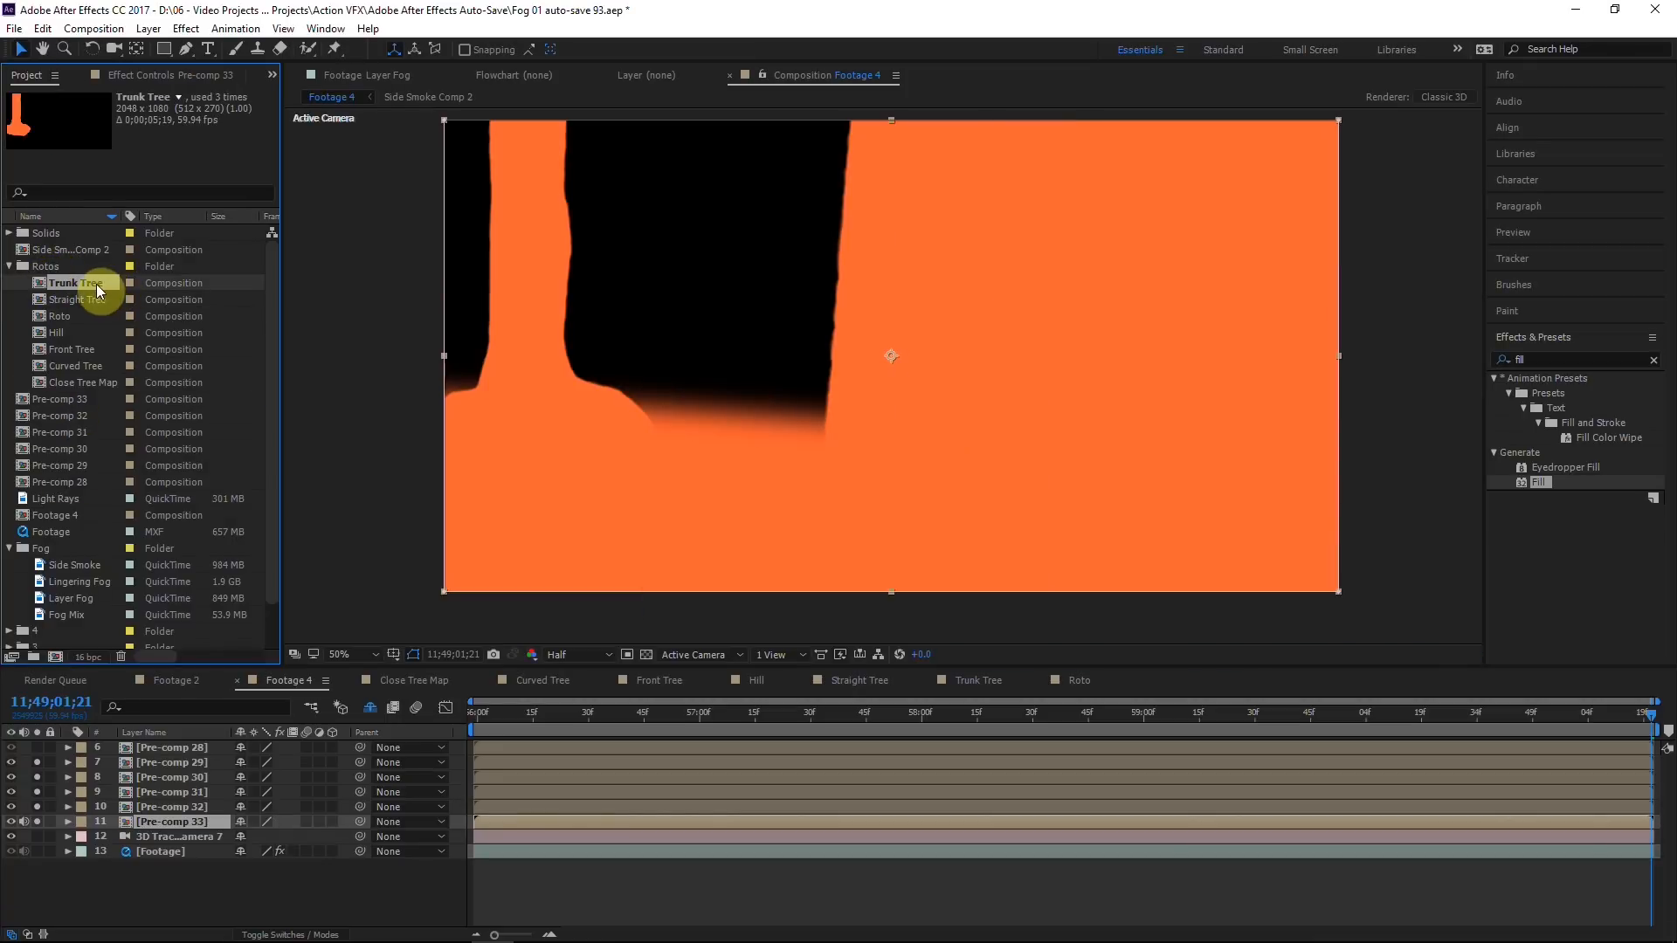
Step: Look through the matte compositions in the project's Rotos folder, such as Trunk Tree, Straight Tree, Roto and Hill
click(40, 266)
click(70, 283)
click(79, 300)
click(66, 313)
click(61, 333)
click(63, 316)
click(66, 288)
click(70, 300)
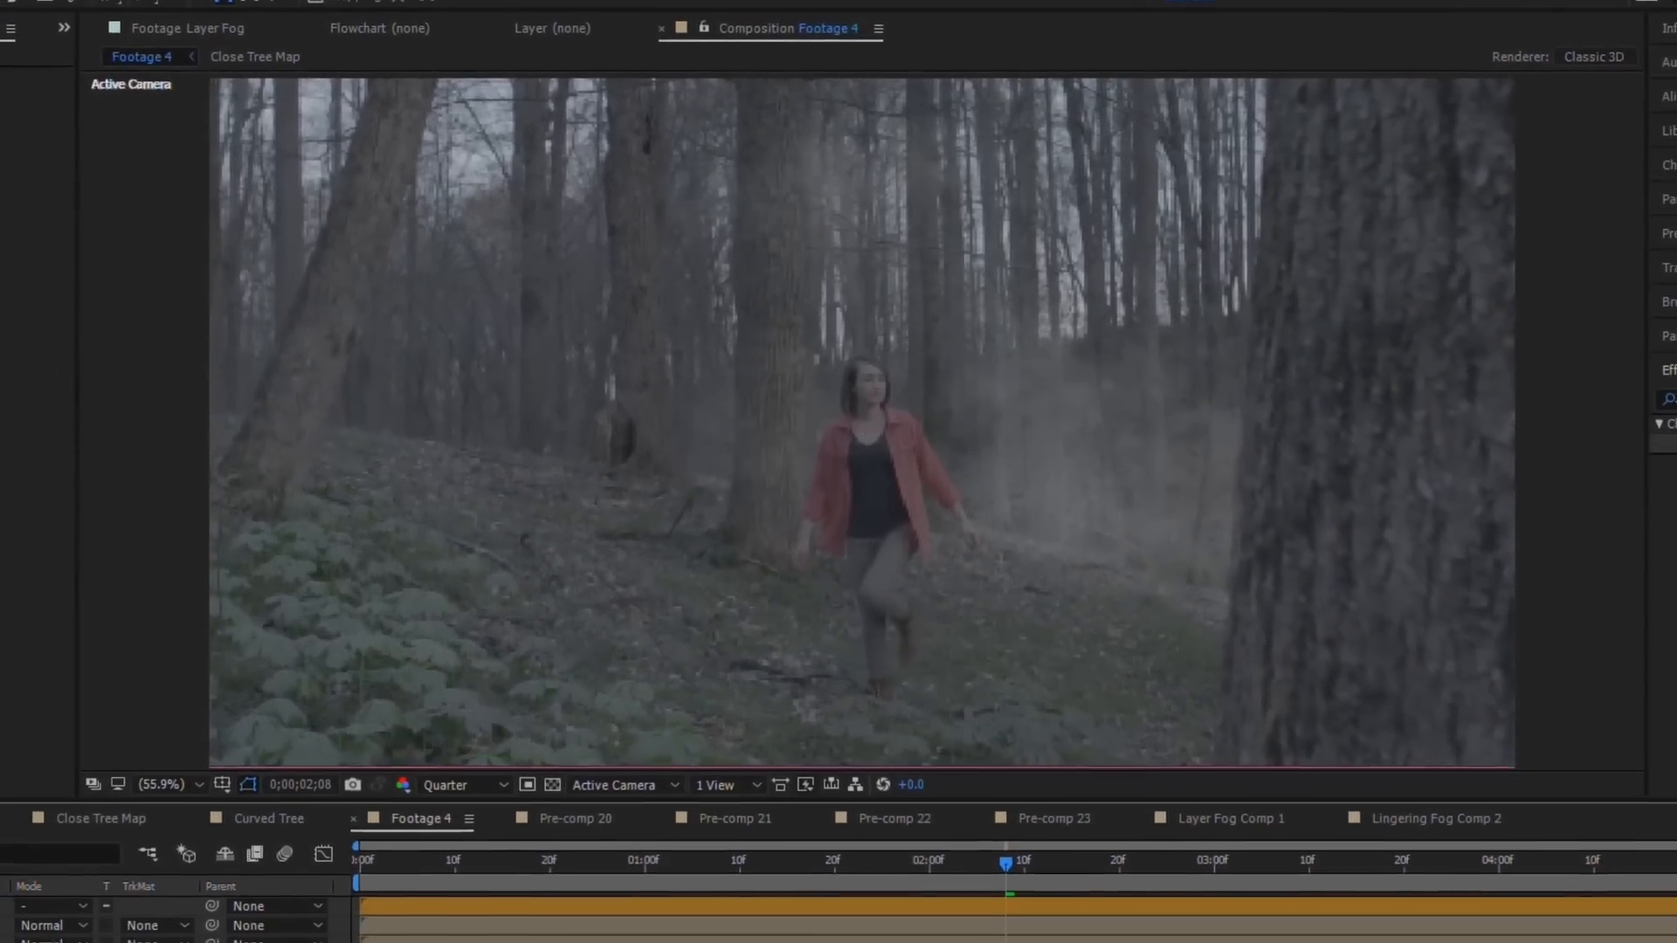
Step: Add inverted Set Matte effects to Hill Fog, sourced from the Girl, Straight Tree, Curved Tree and Close Tree Map layers
click(1214, 843)
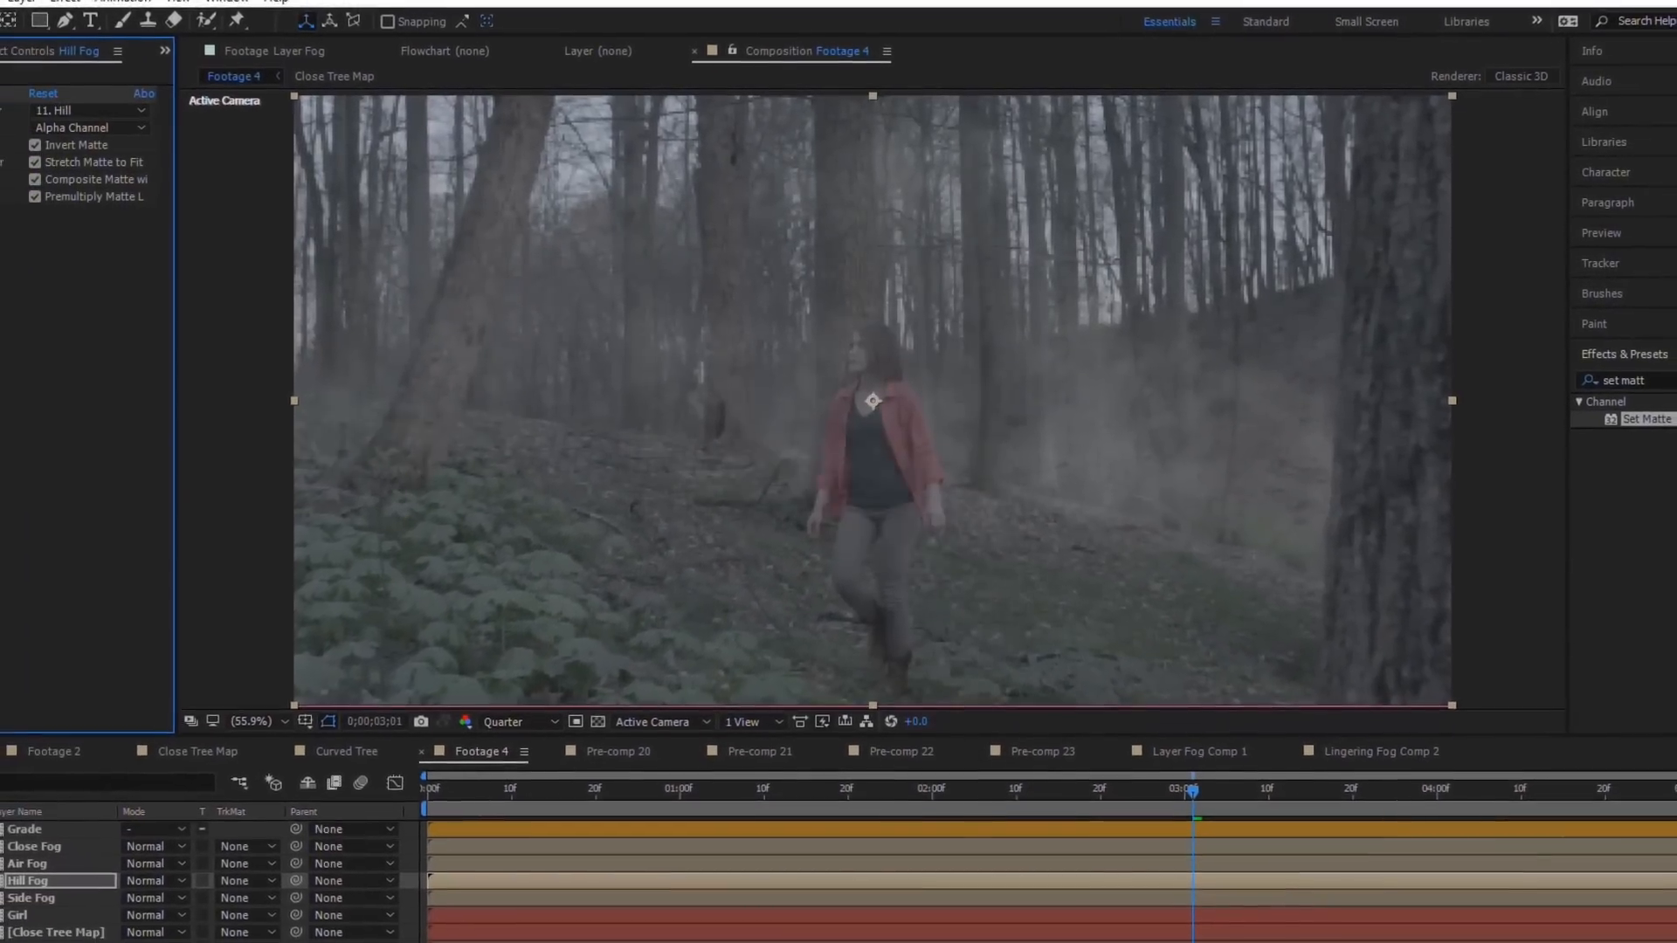
click(87, 352)
click(151, 424)
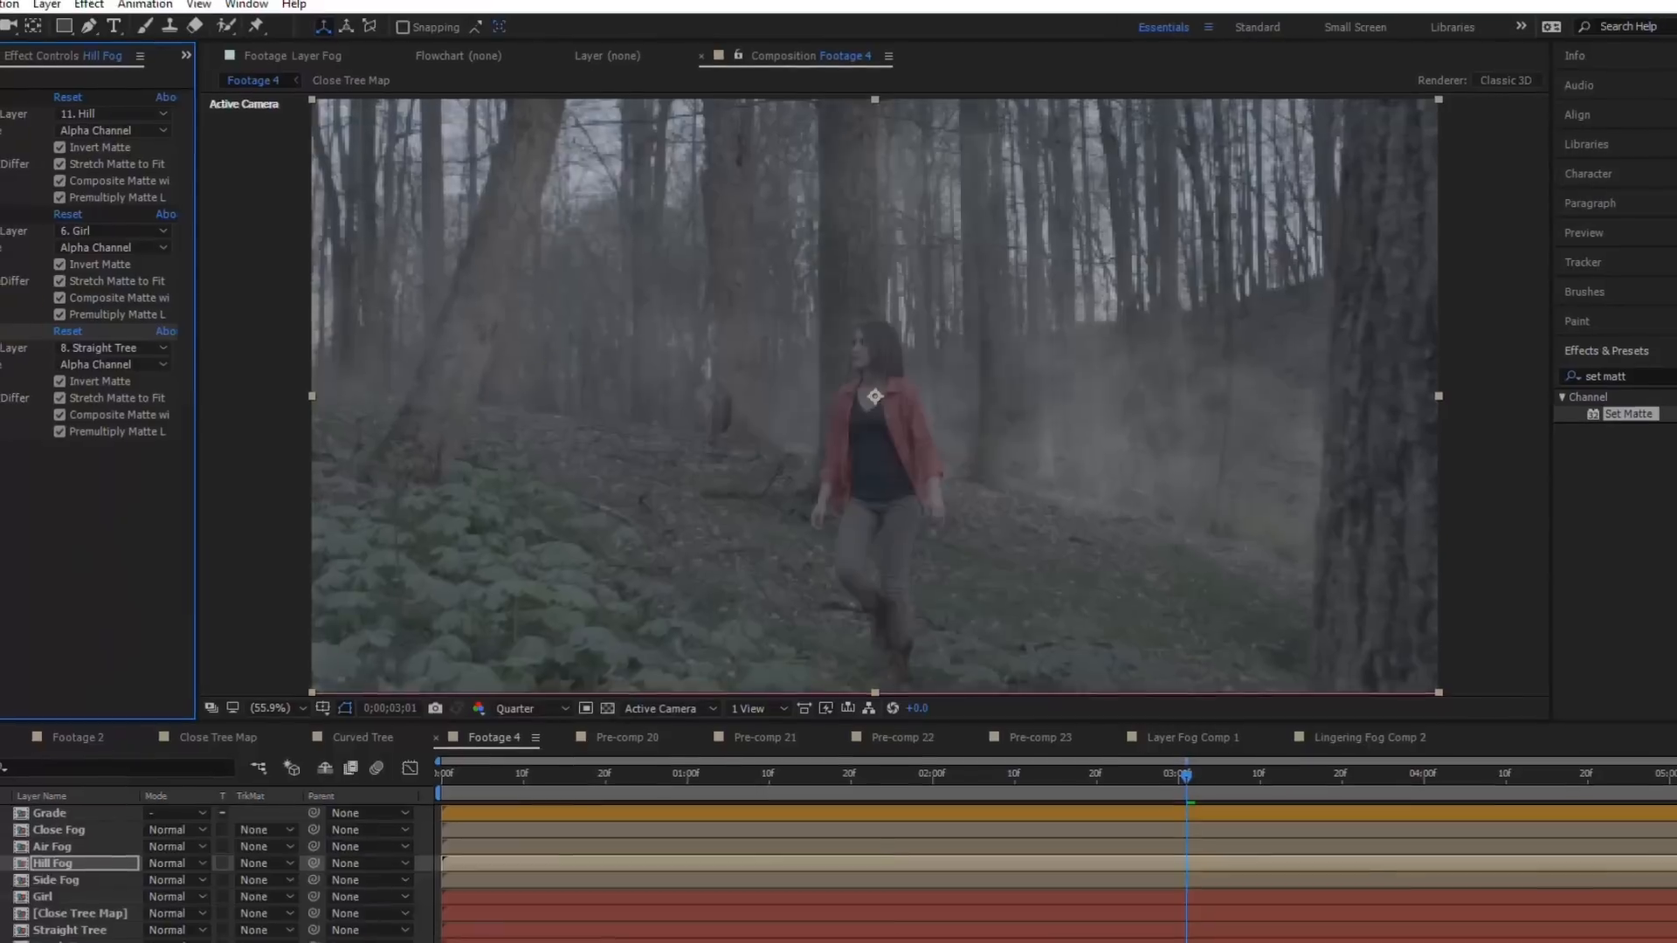
click(122, 346)
click(149, 626)
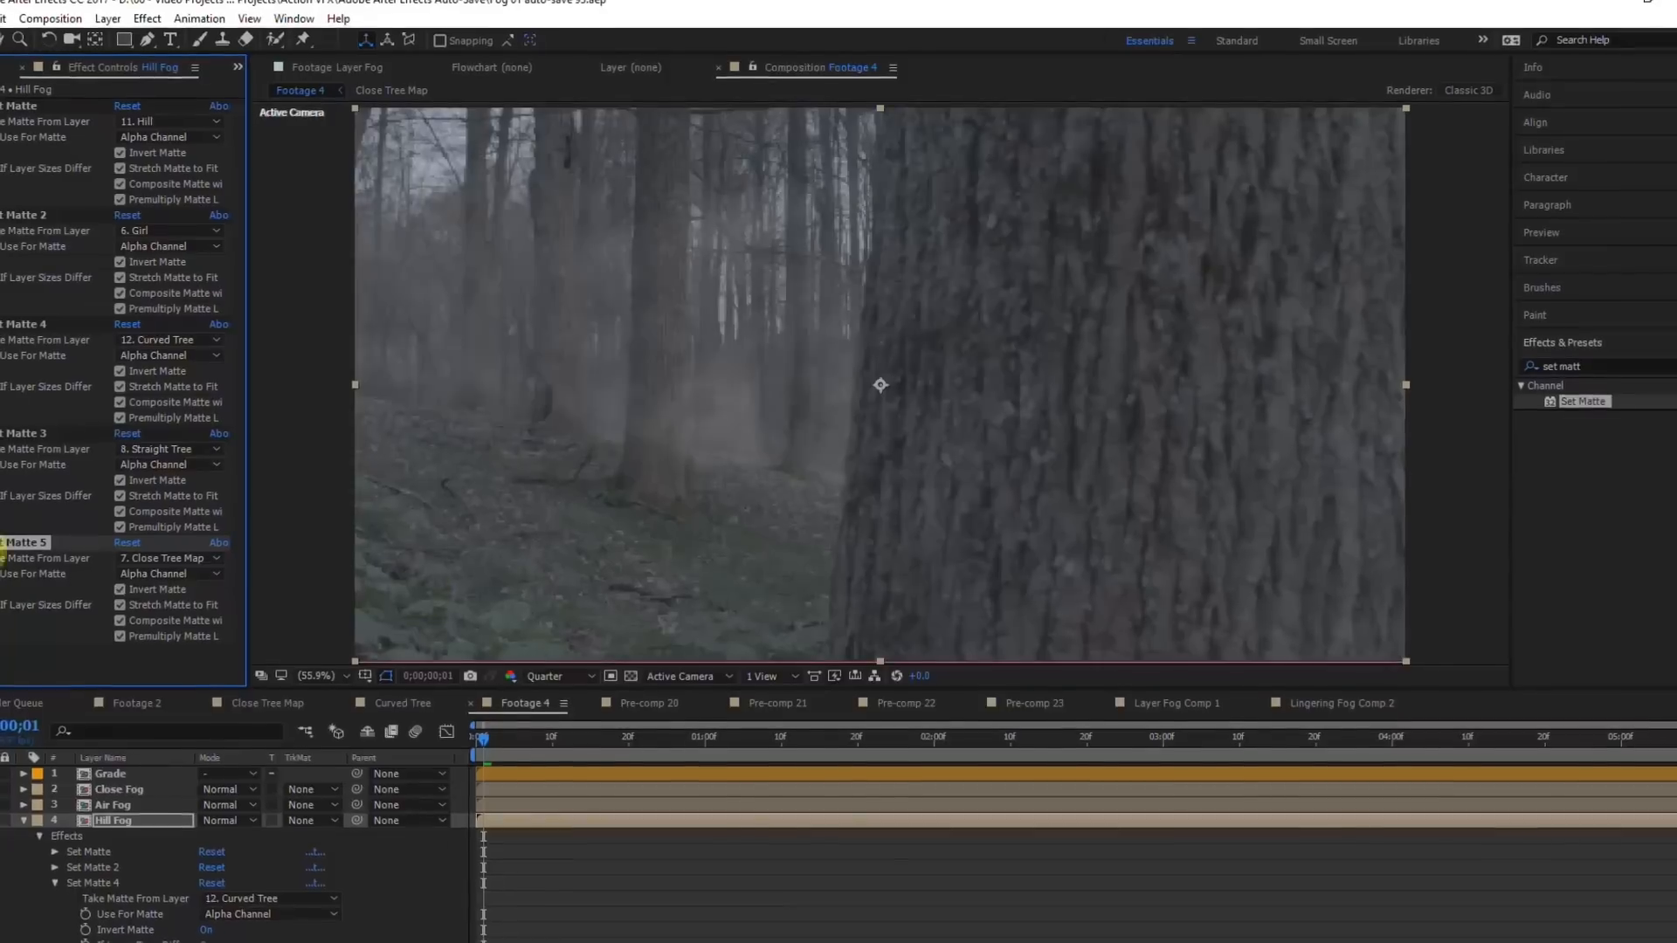
Step: Apply Set Matte to the Air Fog layer, using the Straight Tree layer's alpha channel as an inverted matte
click(32, 823)
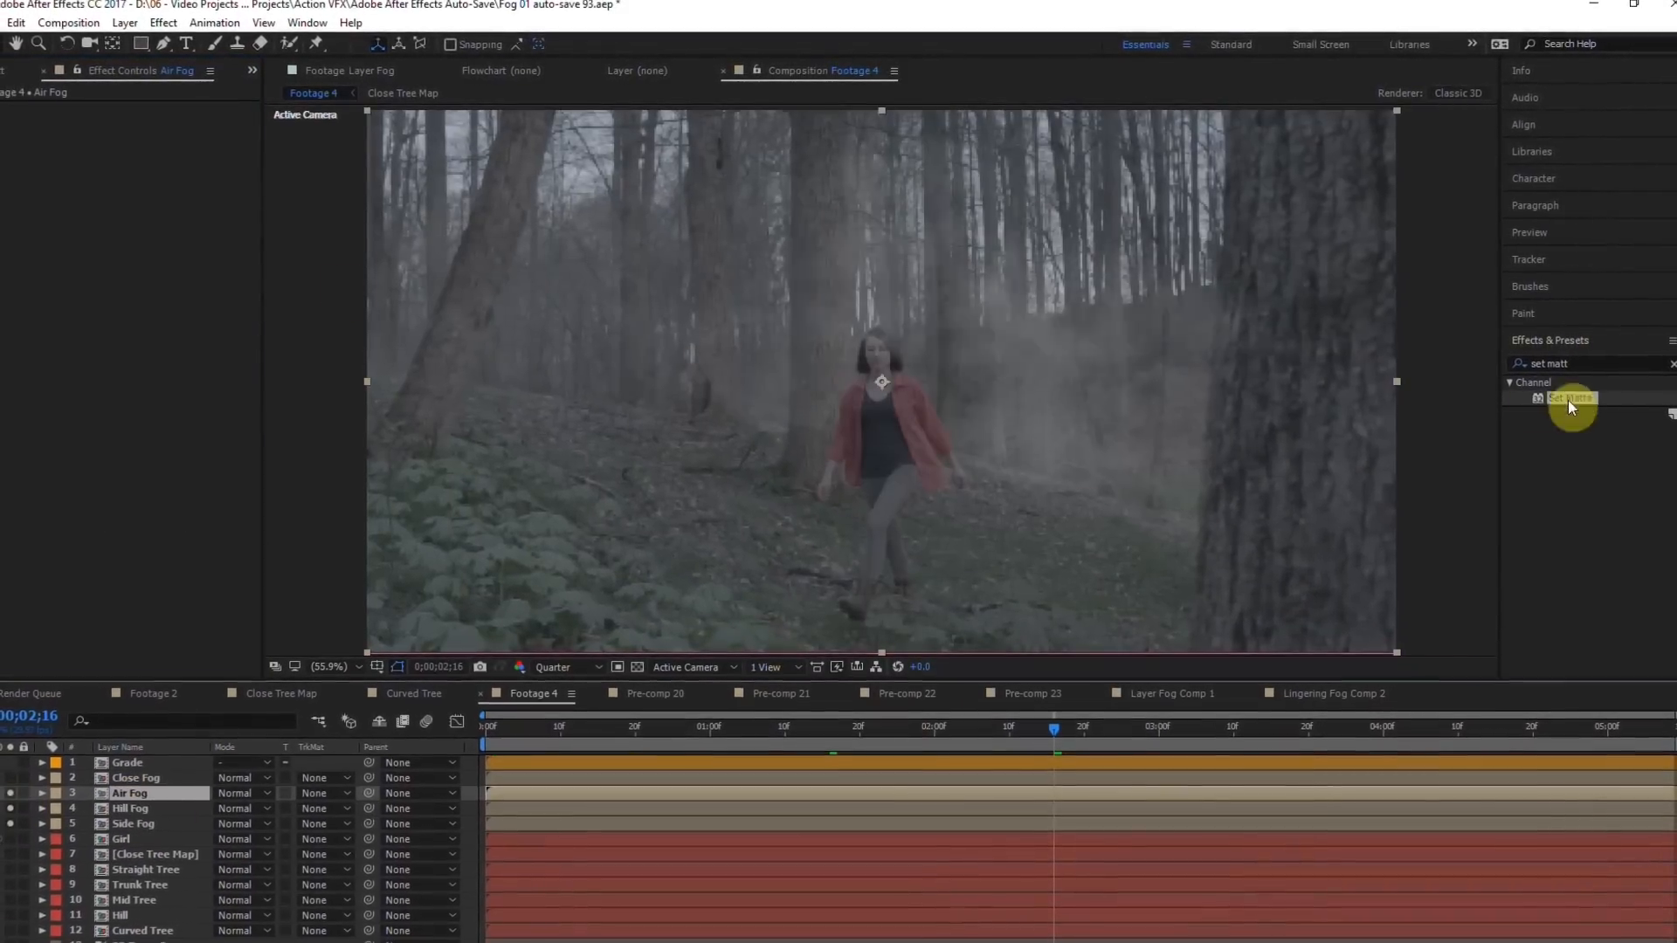
drag(1570, 398, 170, 118)
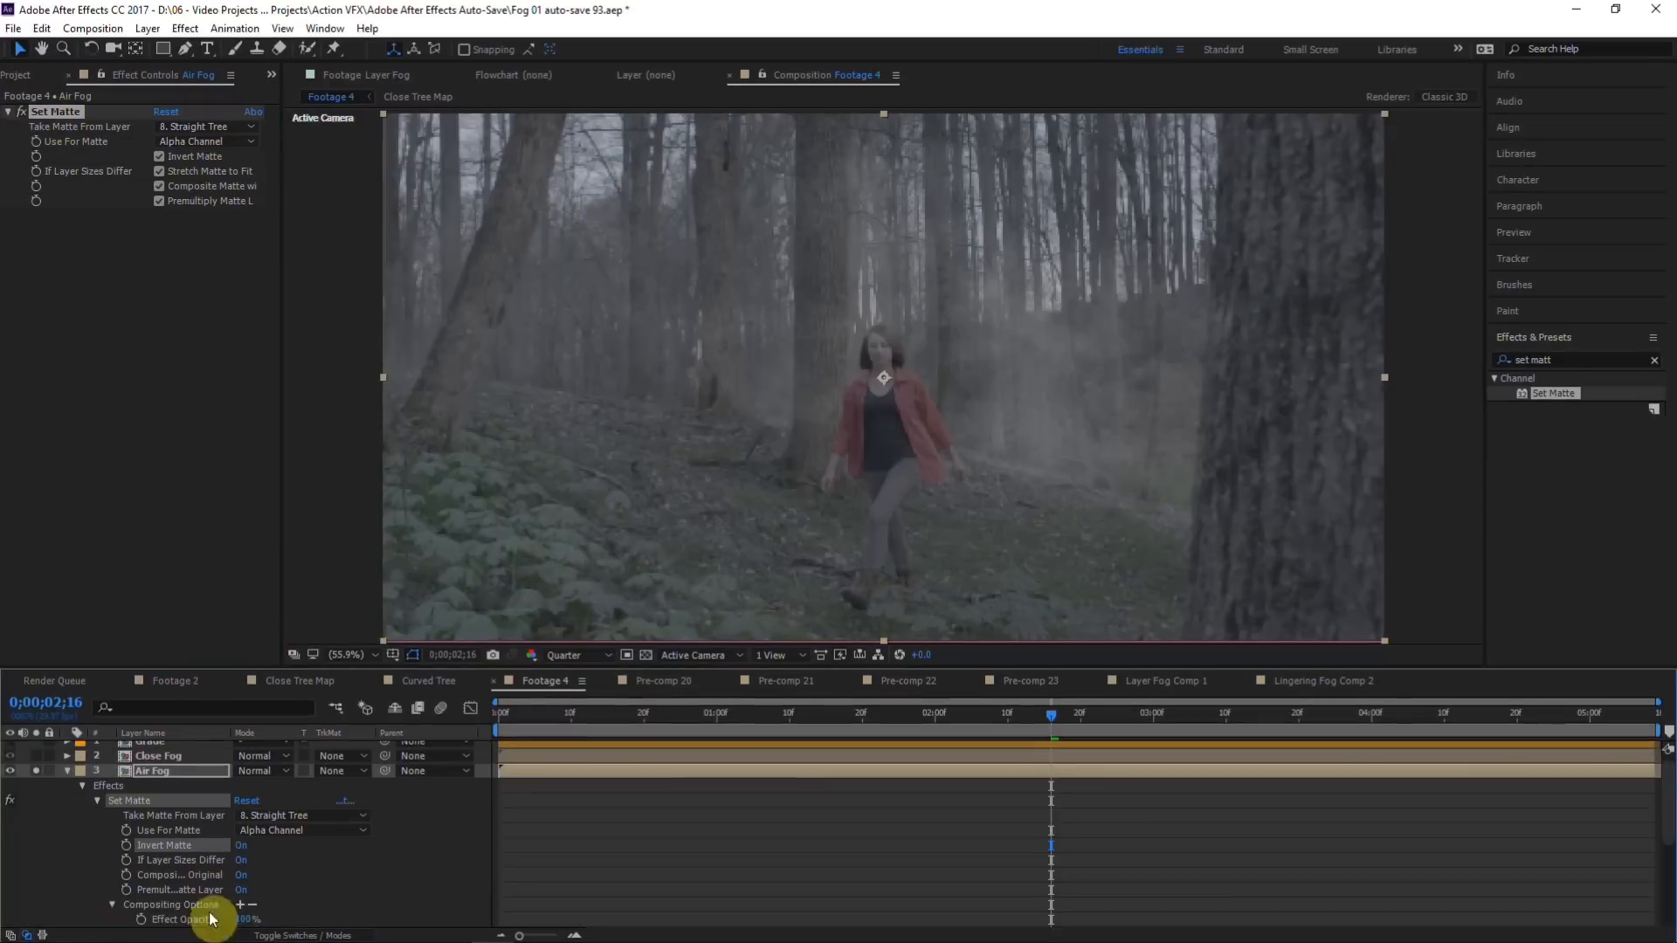
click(190, 264)
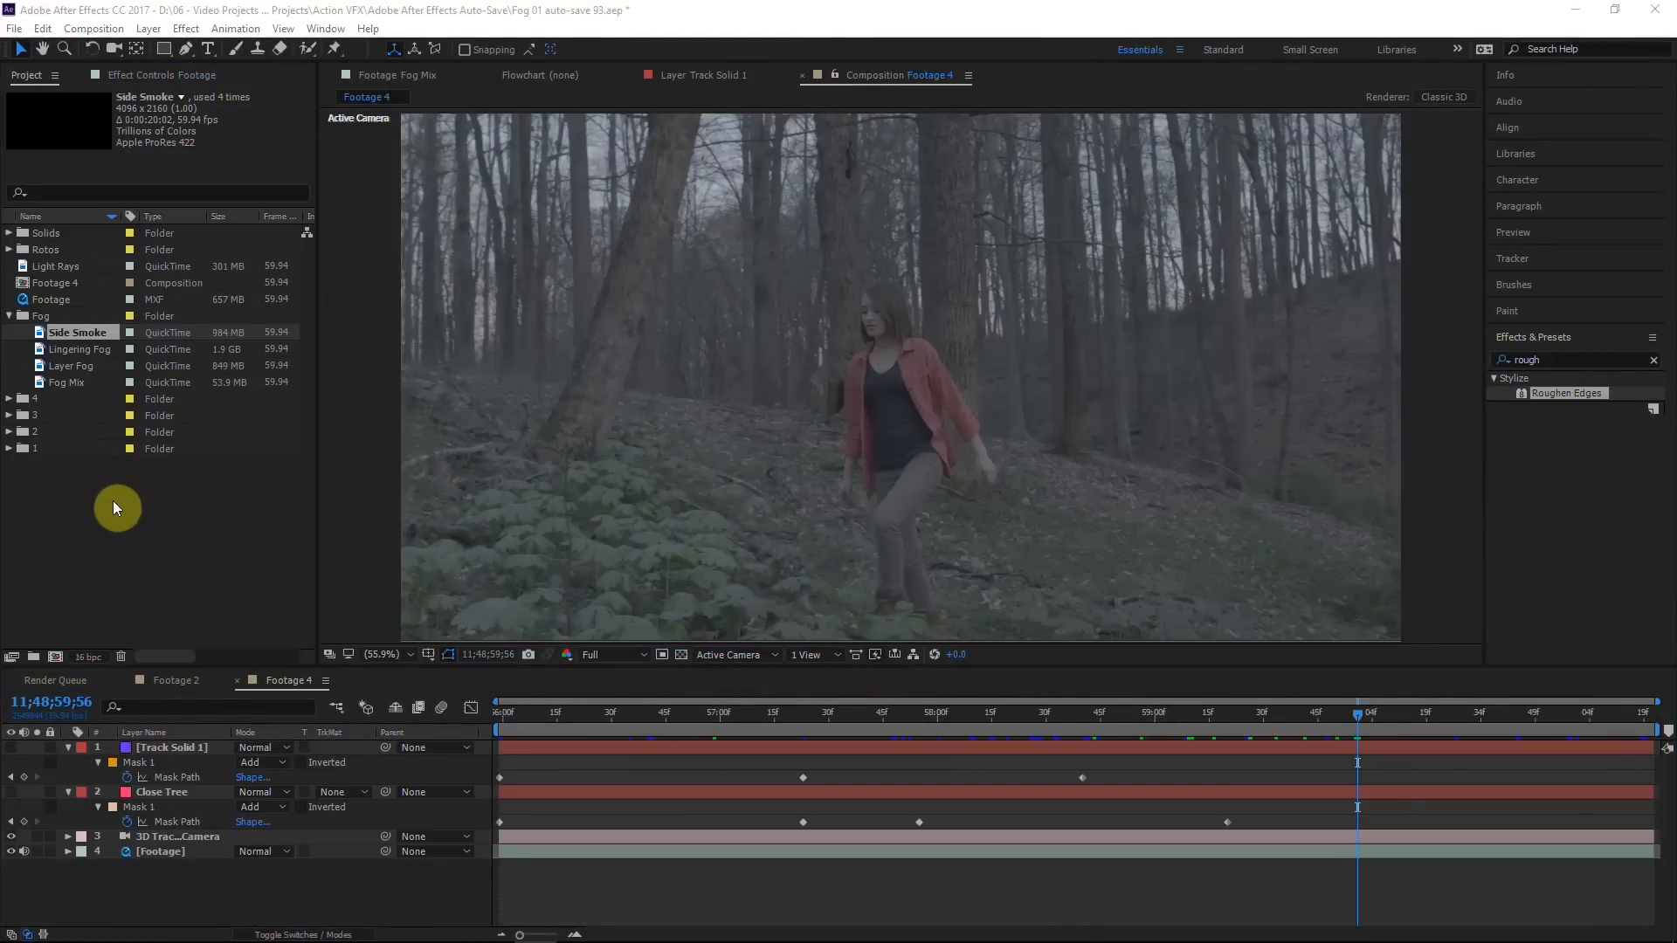
Step: Preview the Side Smoke, Lingering Fog and Layer Fog clips by scrubbing through each one
double_click(74, 336)
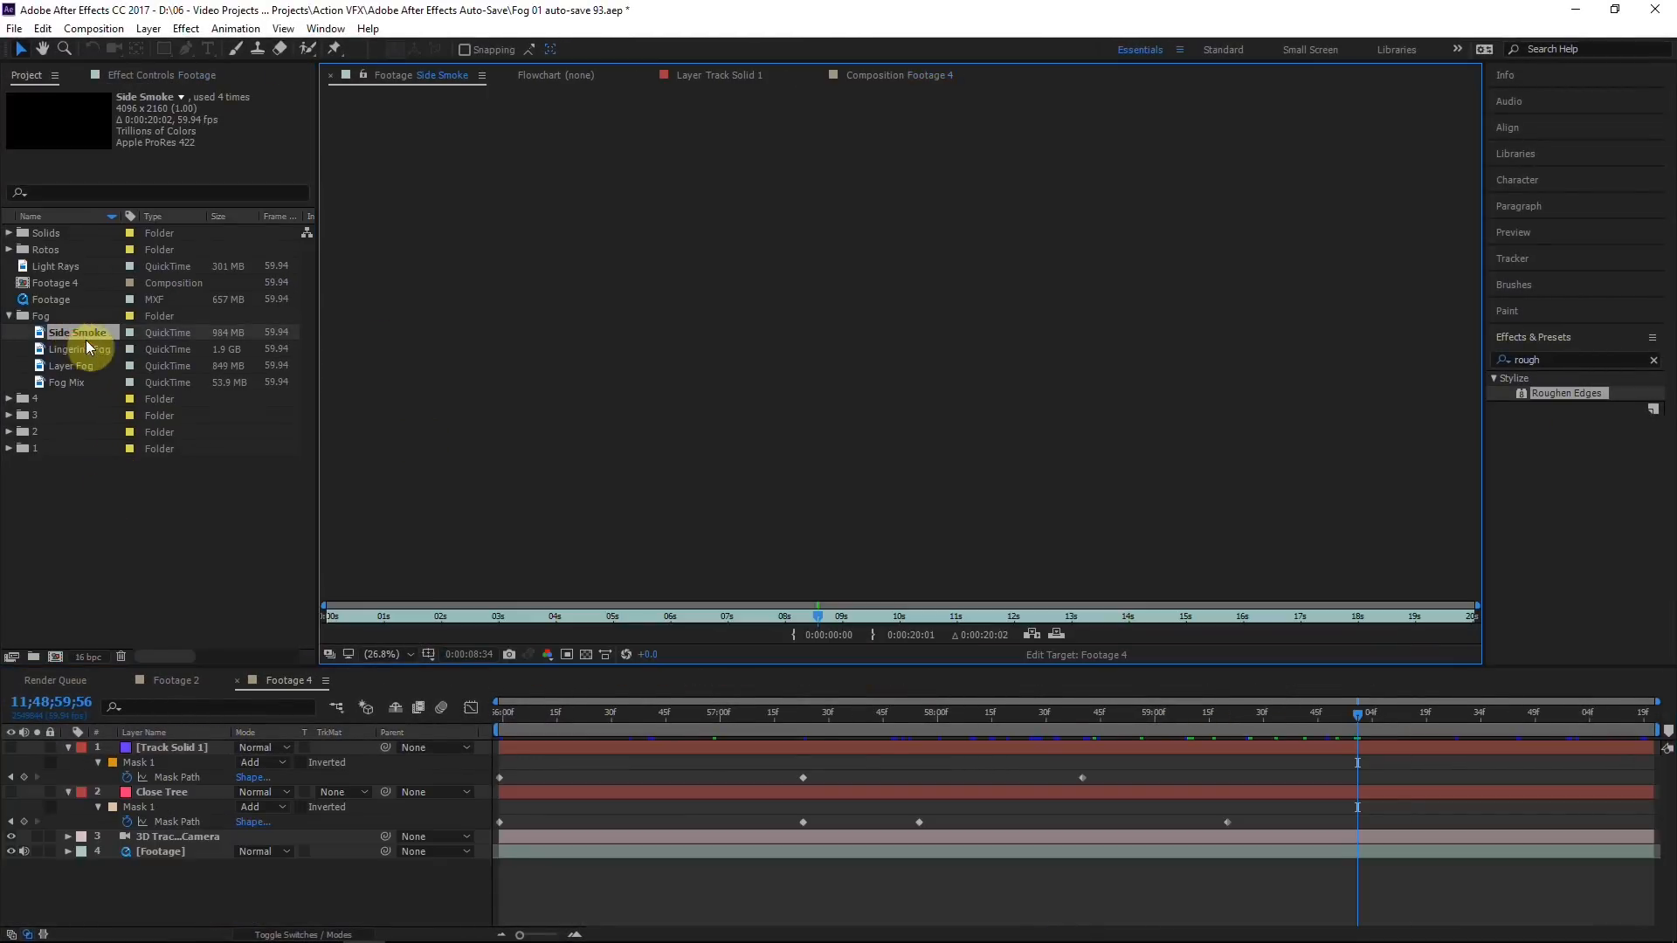
drag(480, 614, 965, 609)
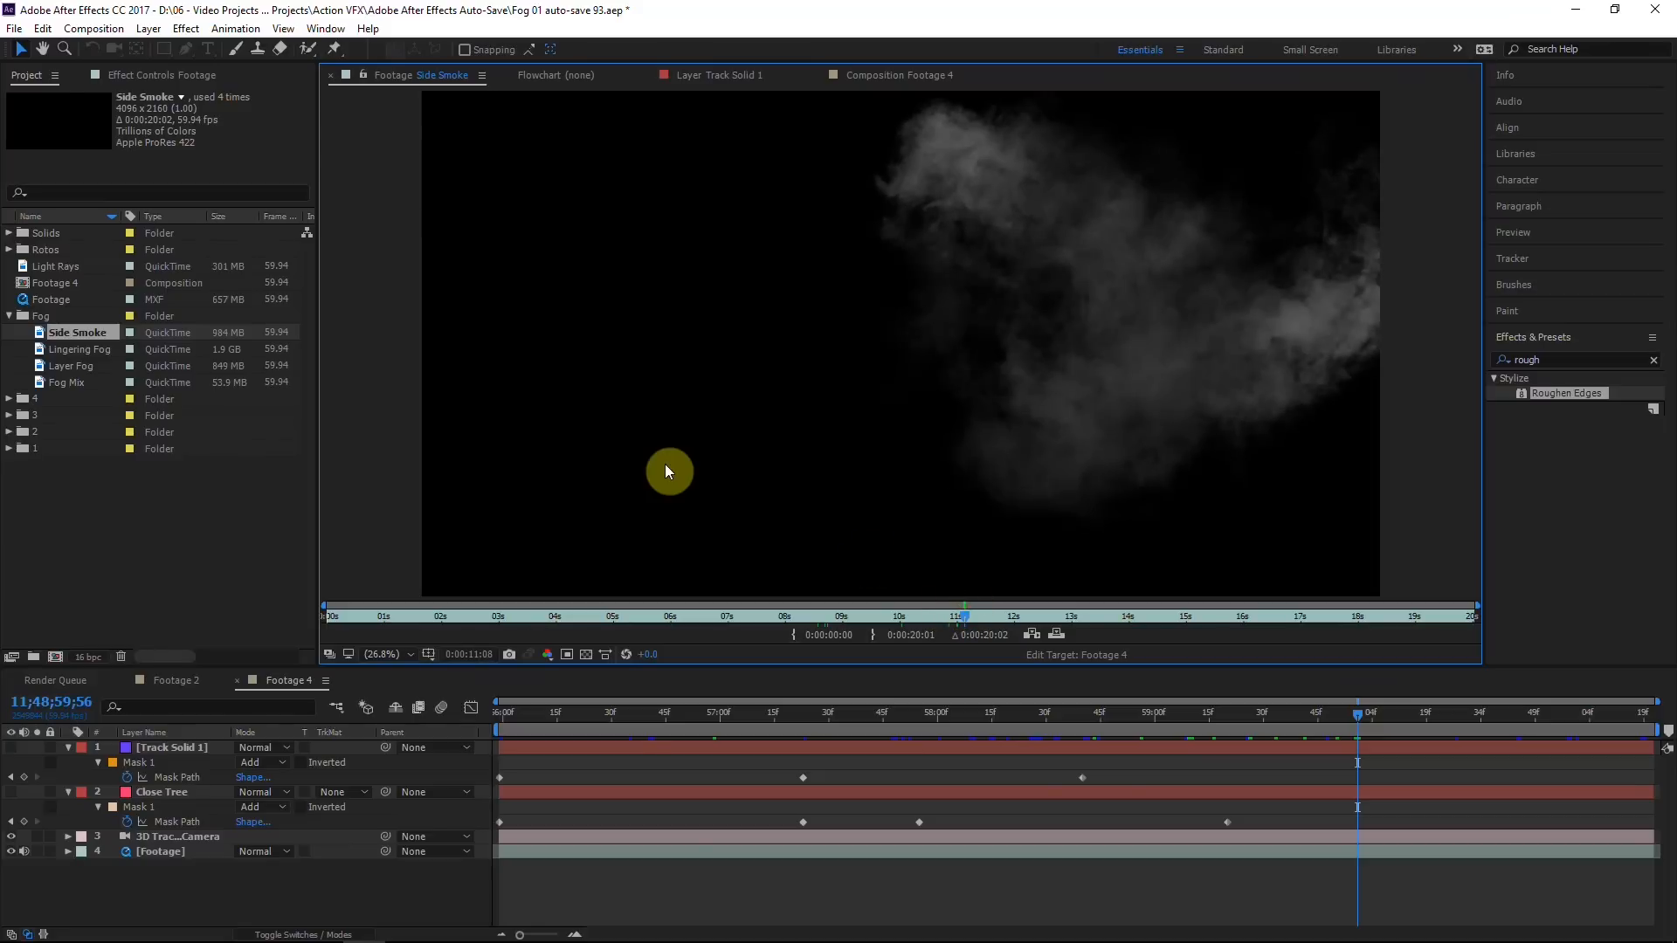
double_click(80, 350)
drag(1036, 600, 1053, 601)
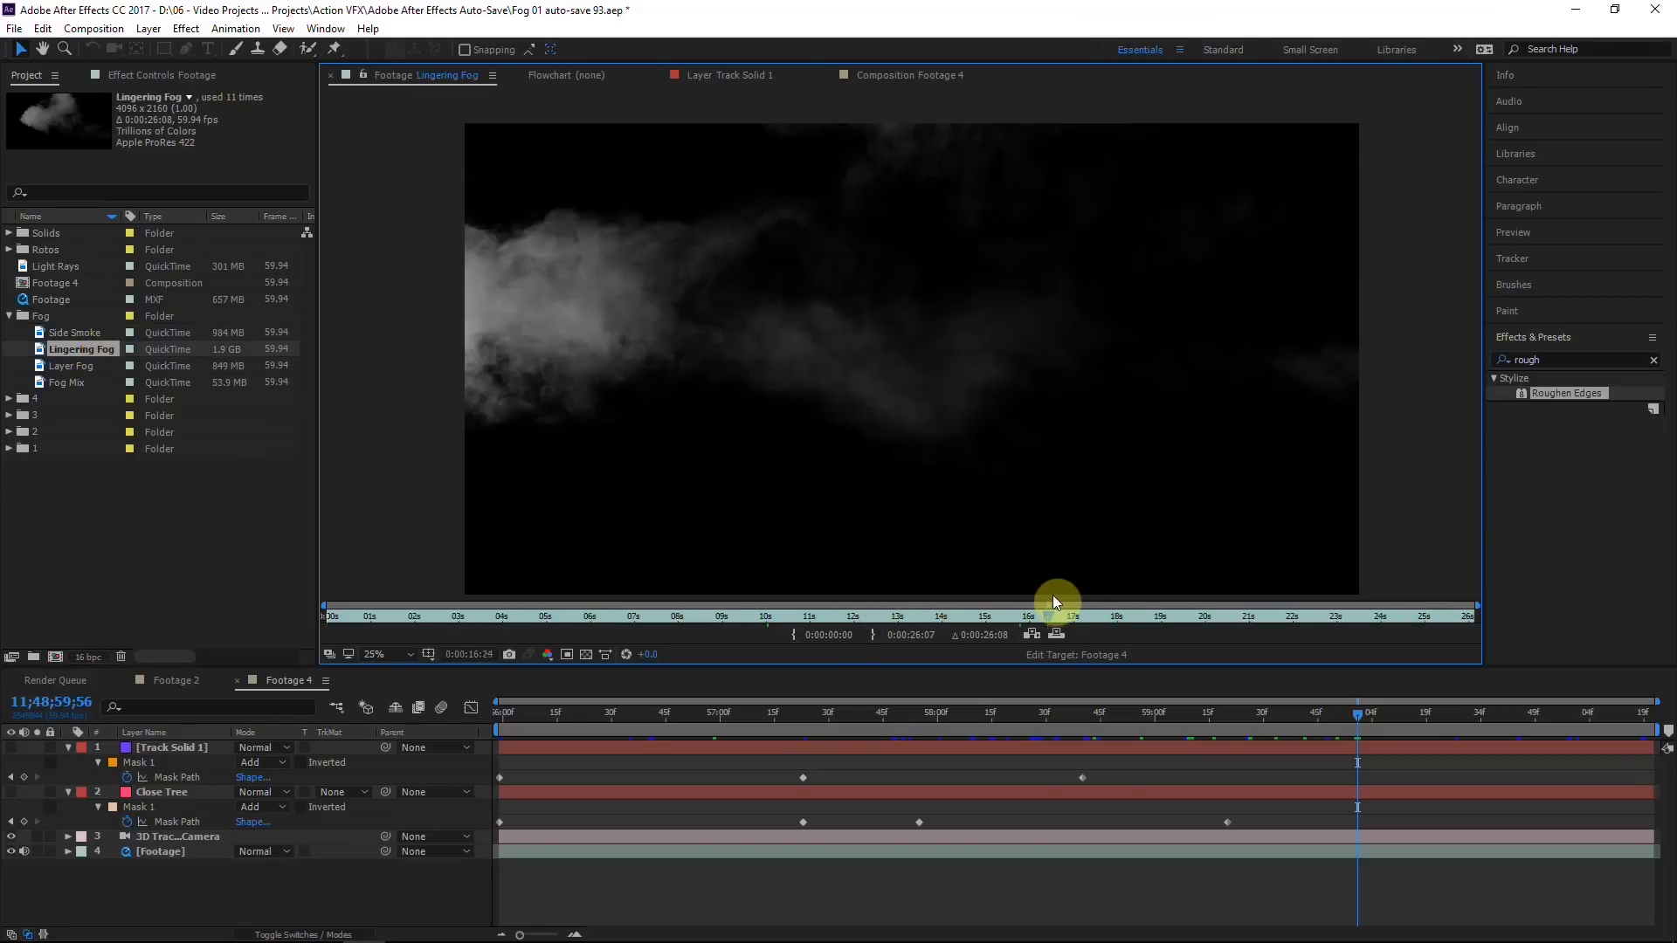
double_click(288, 370)
drag(877, 614, 993, 616)
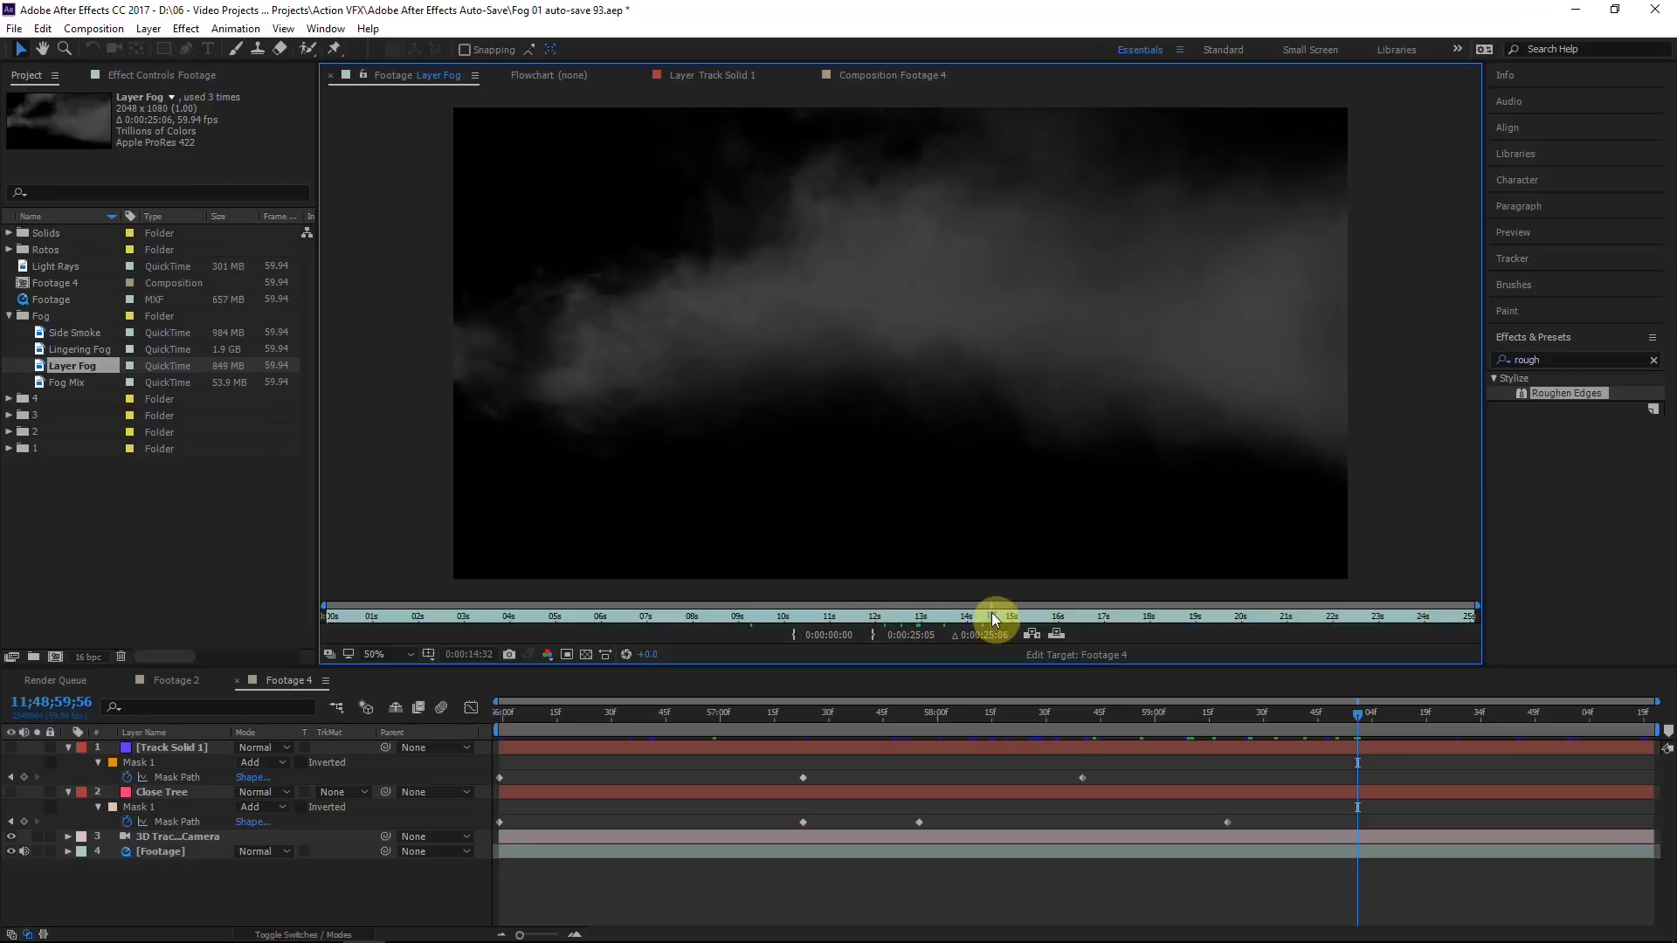
Step: Add the Side Smoke, Lingering Fog and Layer Fog clips above all other layers in the Footage 4 composition
click(67, 383)
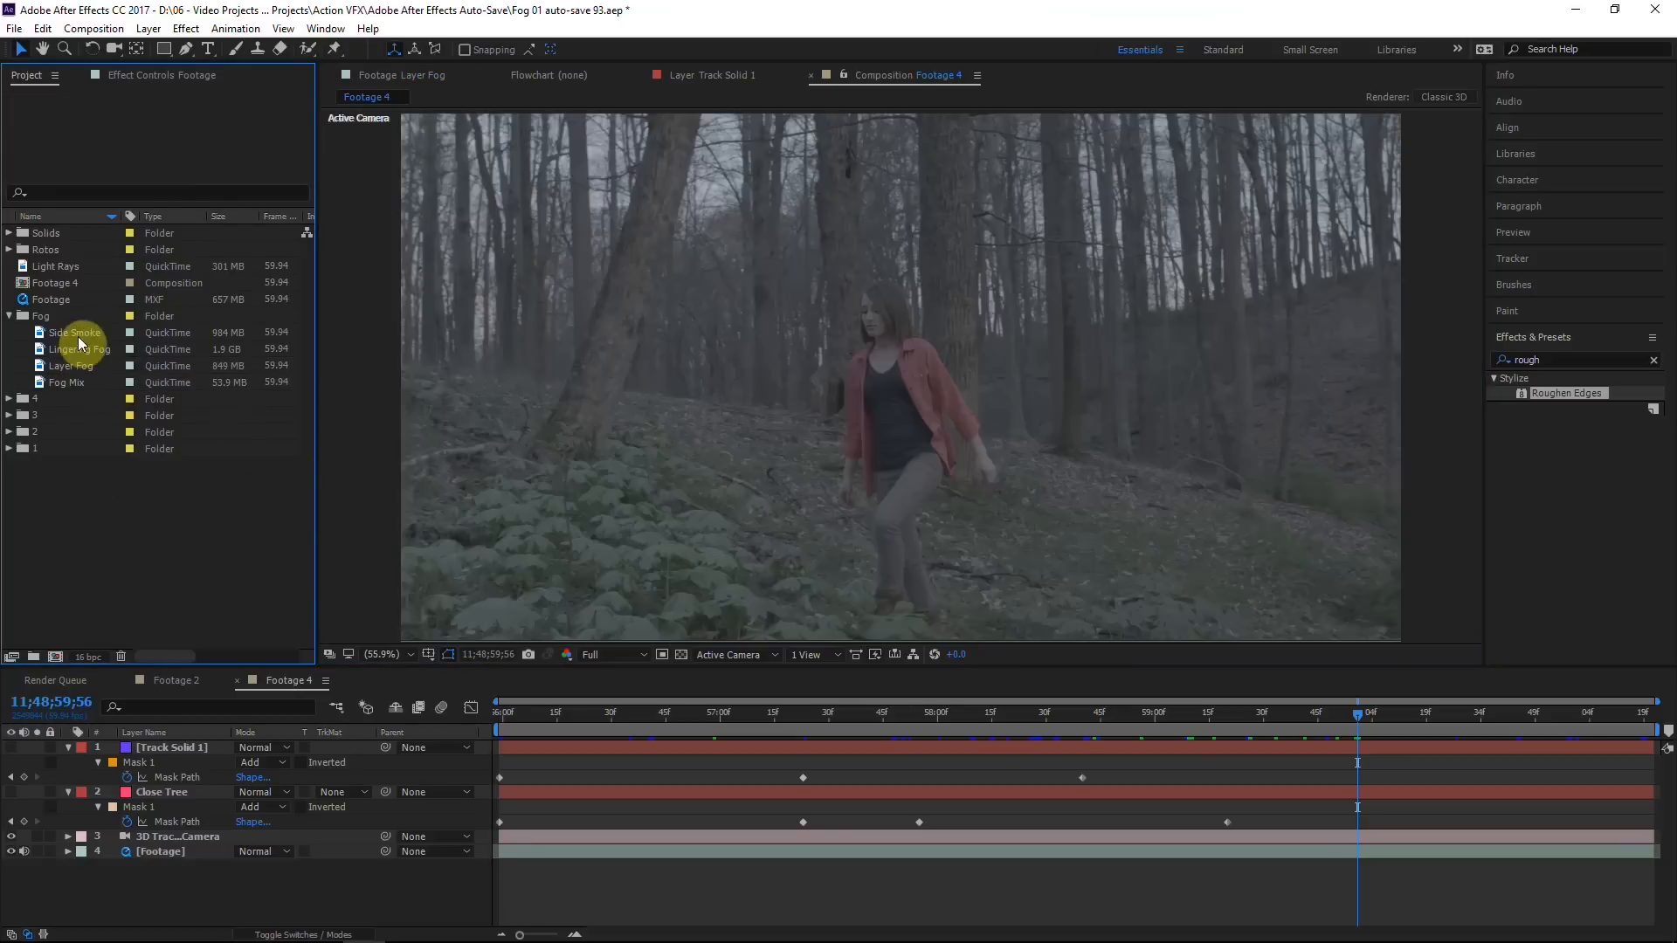
click(77, 333)
shift+click(78, 365)
drag(78, 366, 206, 751)
drag(1072, 434, 762, 267)
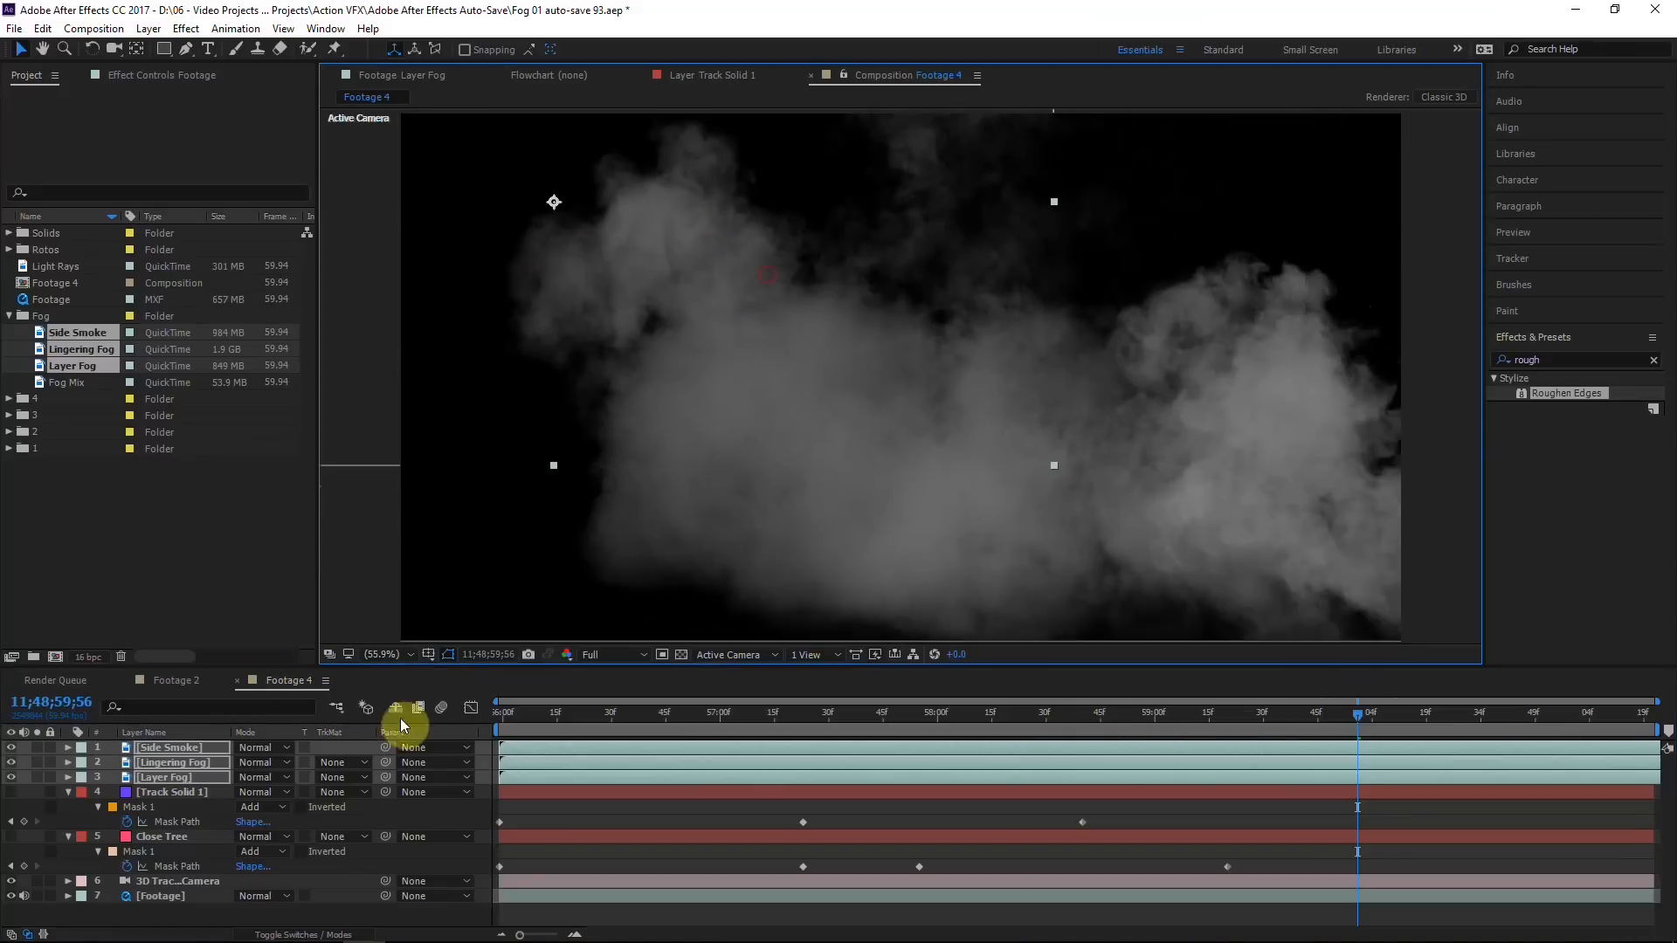
Step: Set the blending mode of the three fog layers to Screen, then hide all three
scroll(873, 480, down, 3)
scroll(875, 479, up, 2)
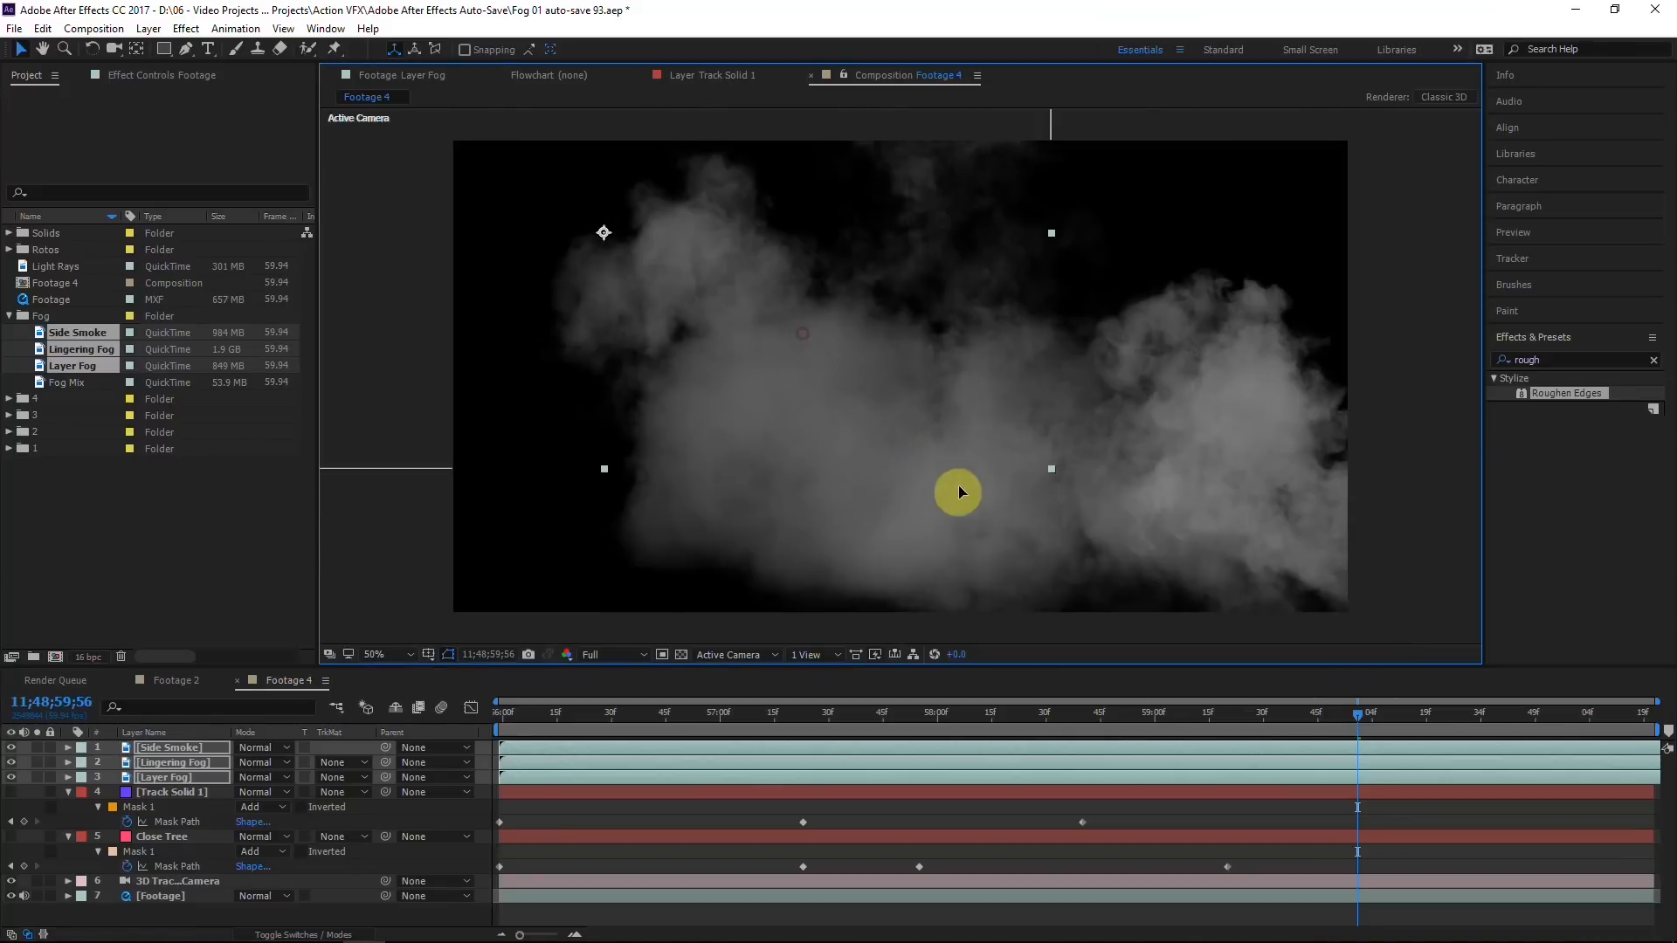
click(273, 764)
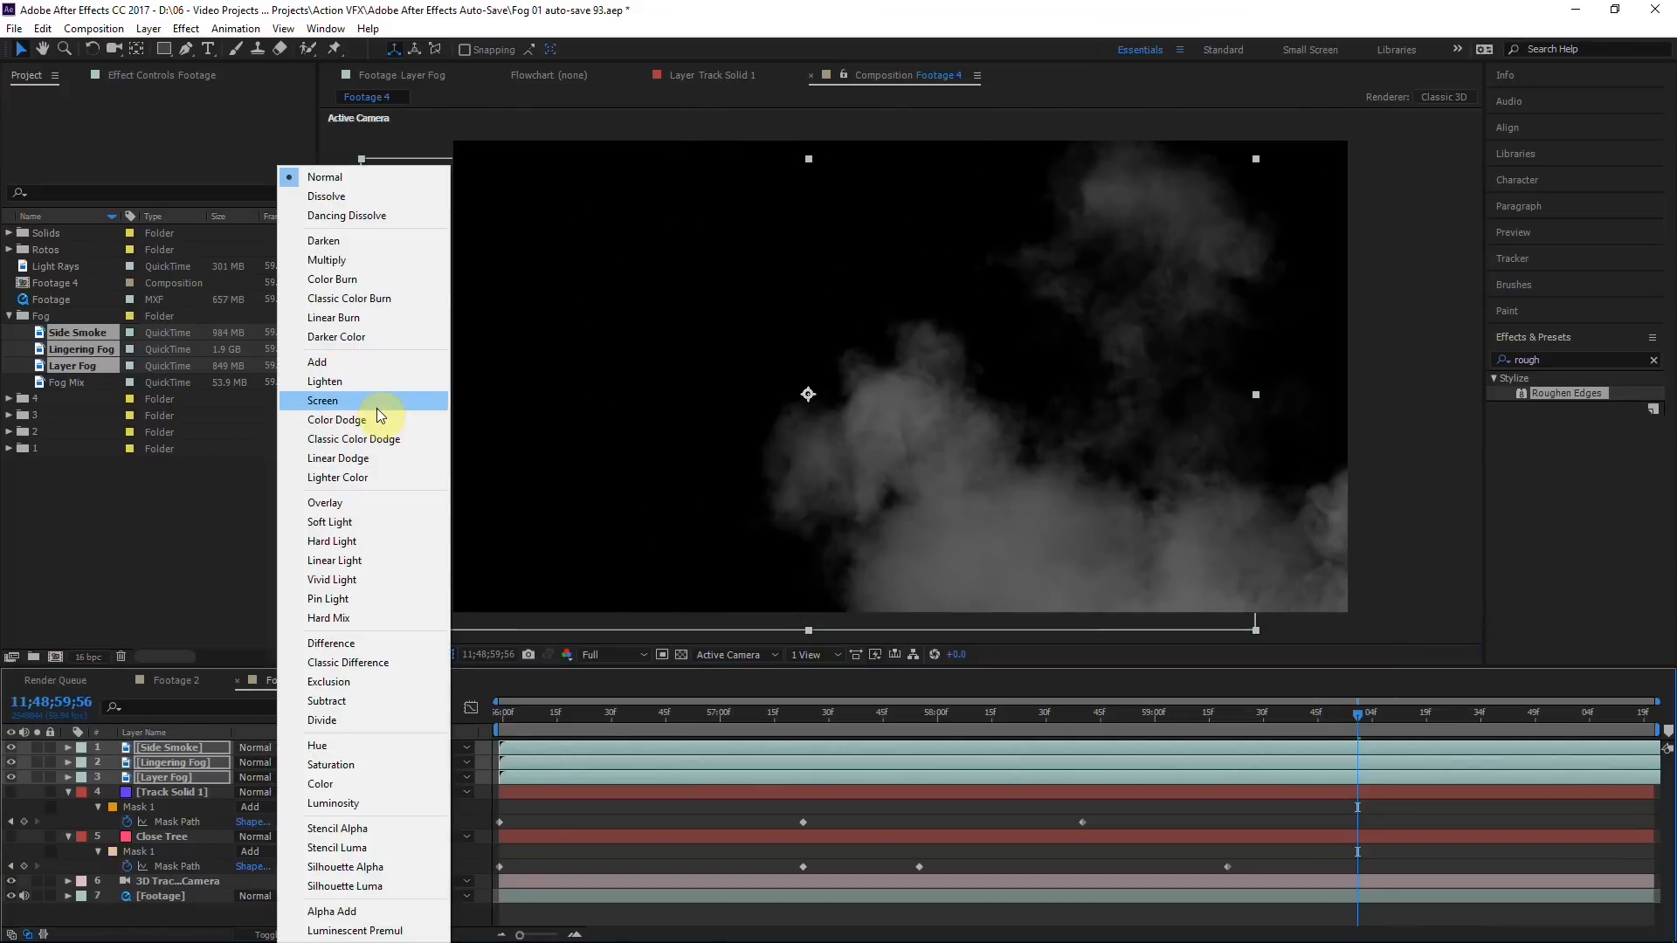
click(378, 405)
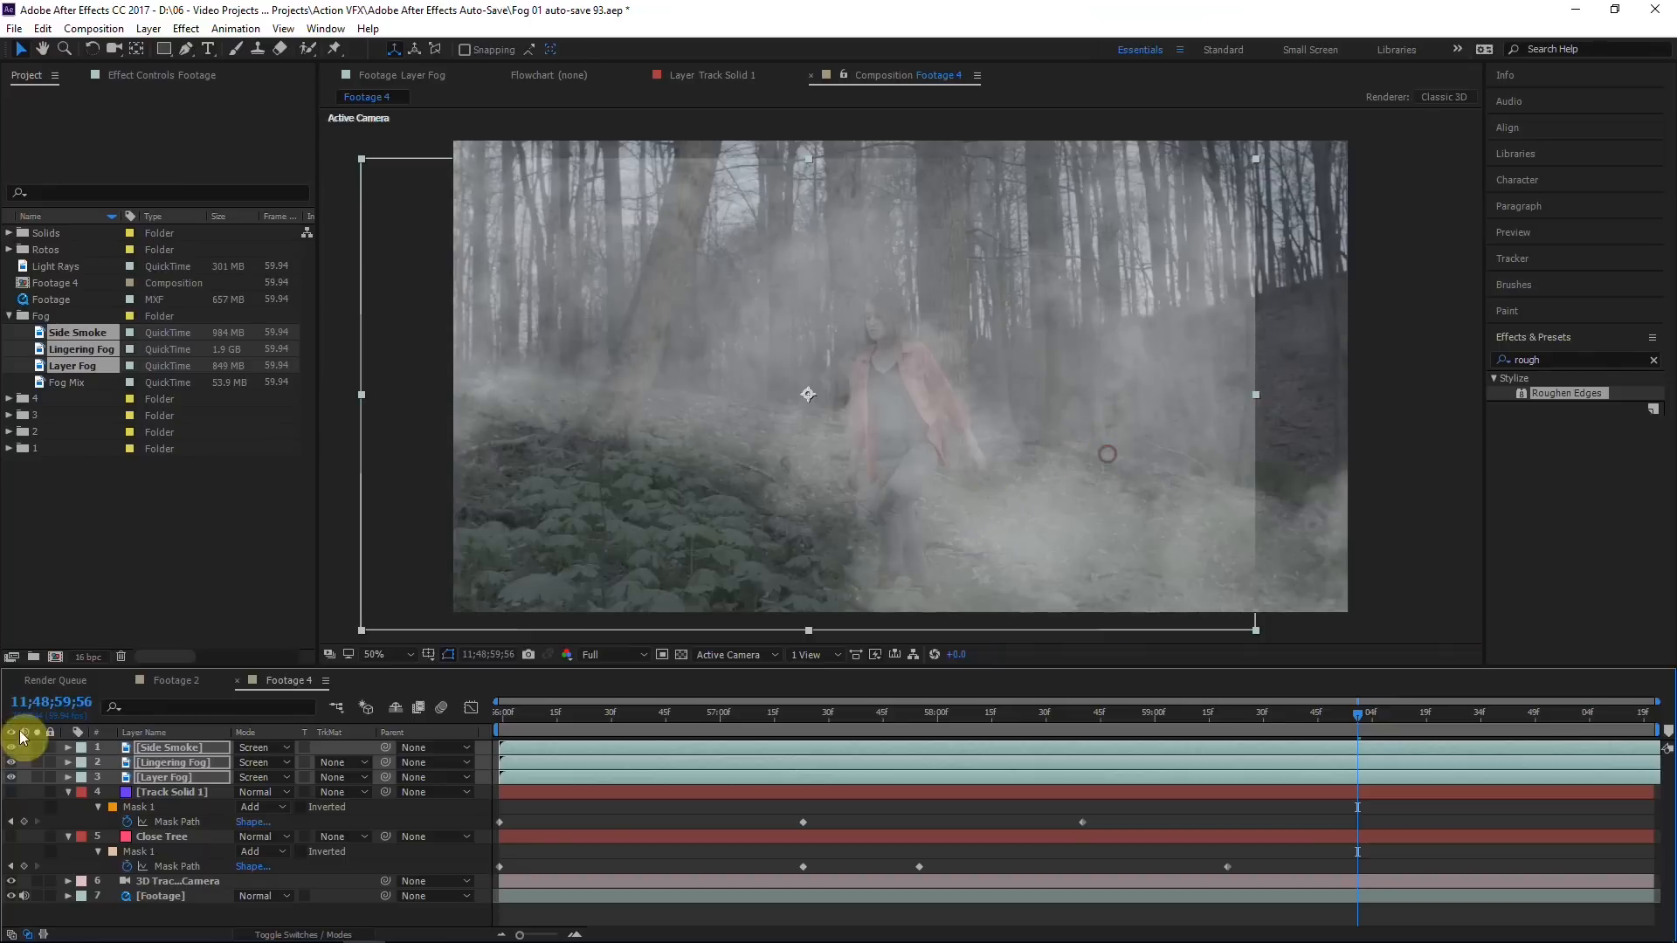
drag(521, 318, 543, 251)
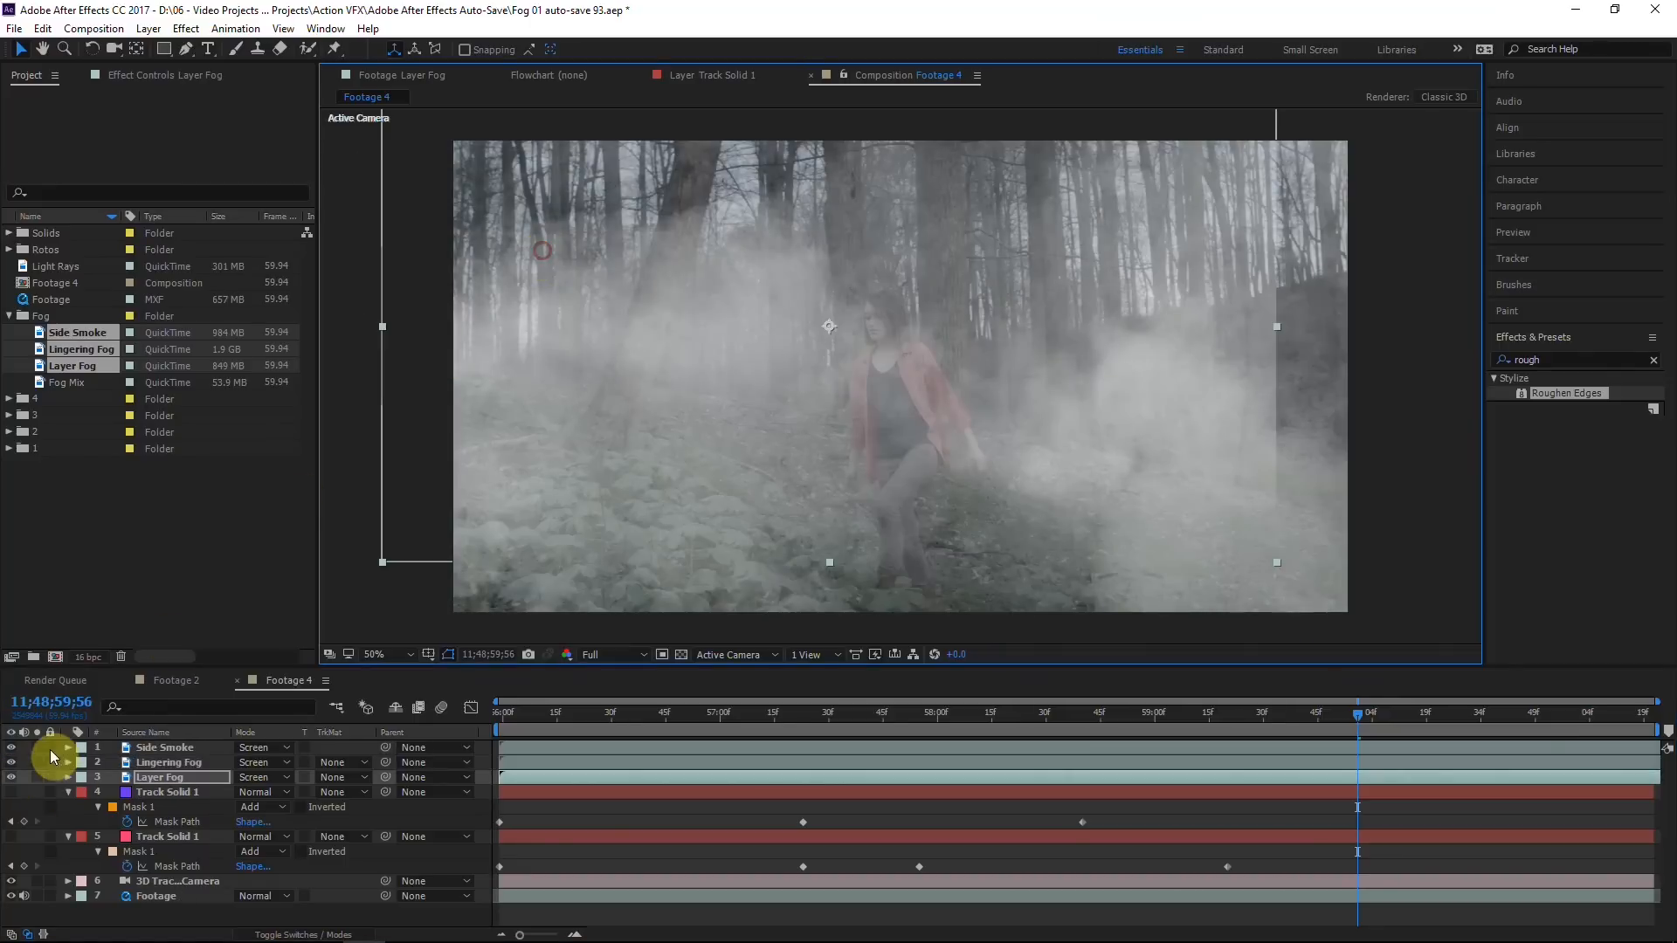
drag(11, 747, 12, 776)
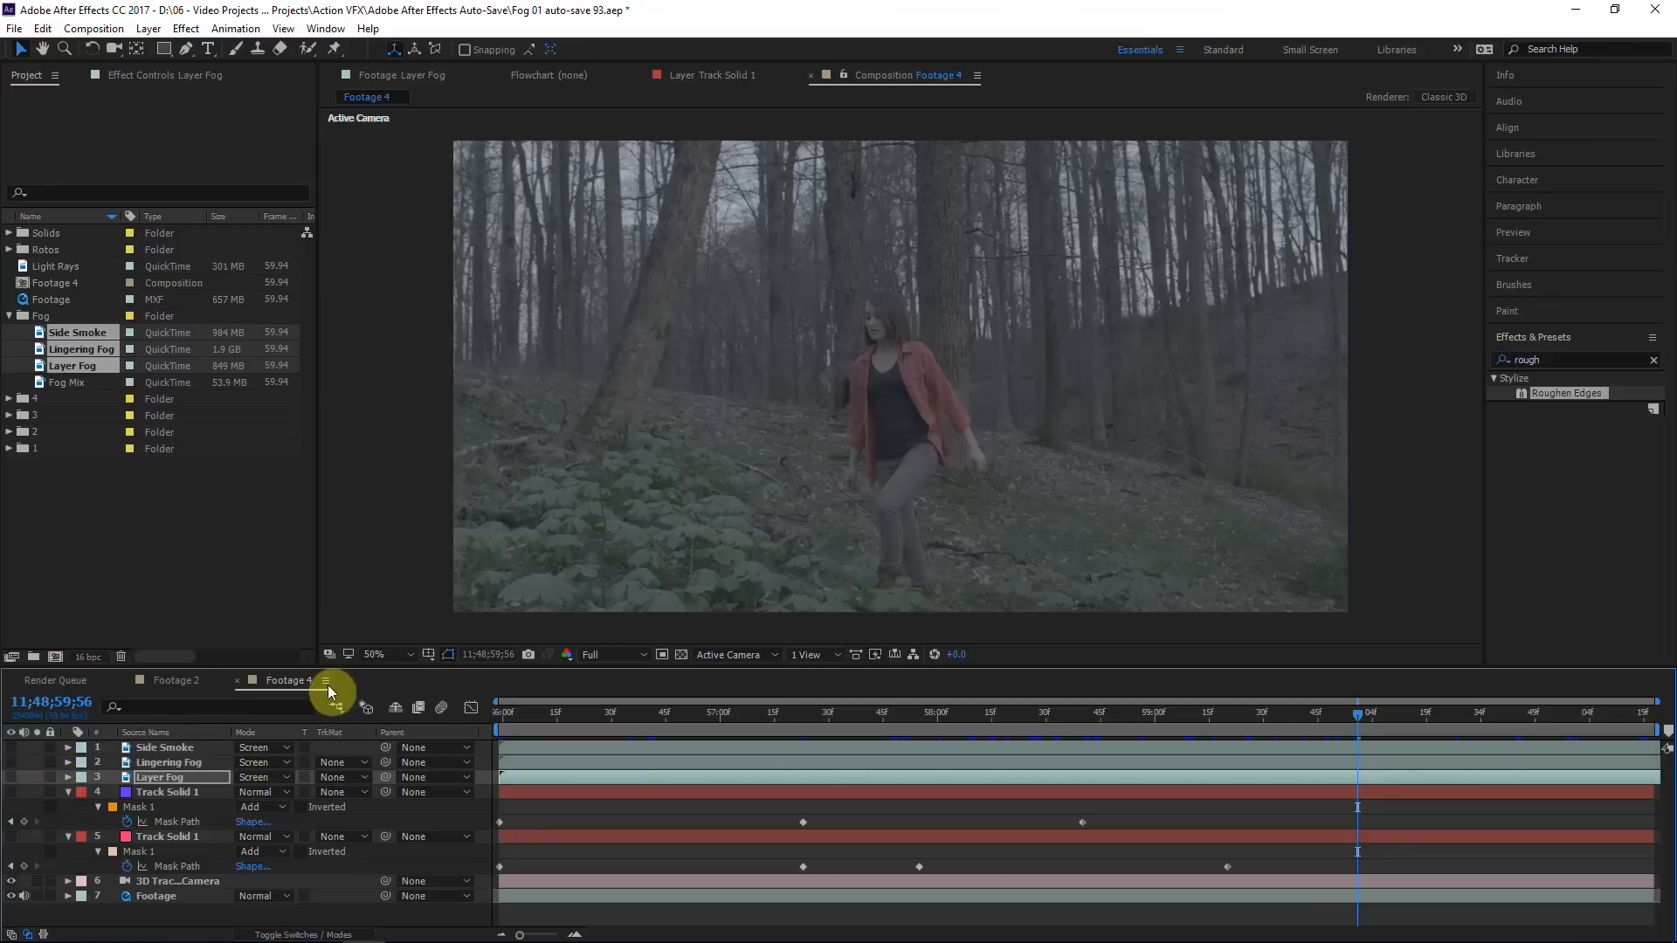
Step: Create a null from the Footage layer's 3D Camera Tracker points on the ground behind the girl's outstretched hand, and display the null's Position
click(166, 882)
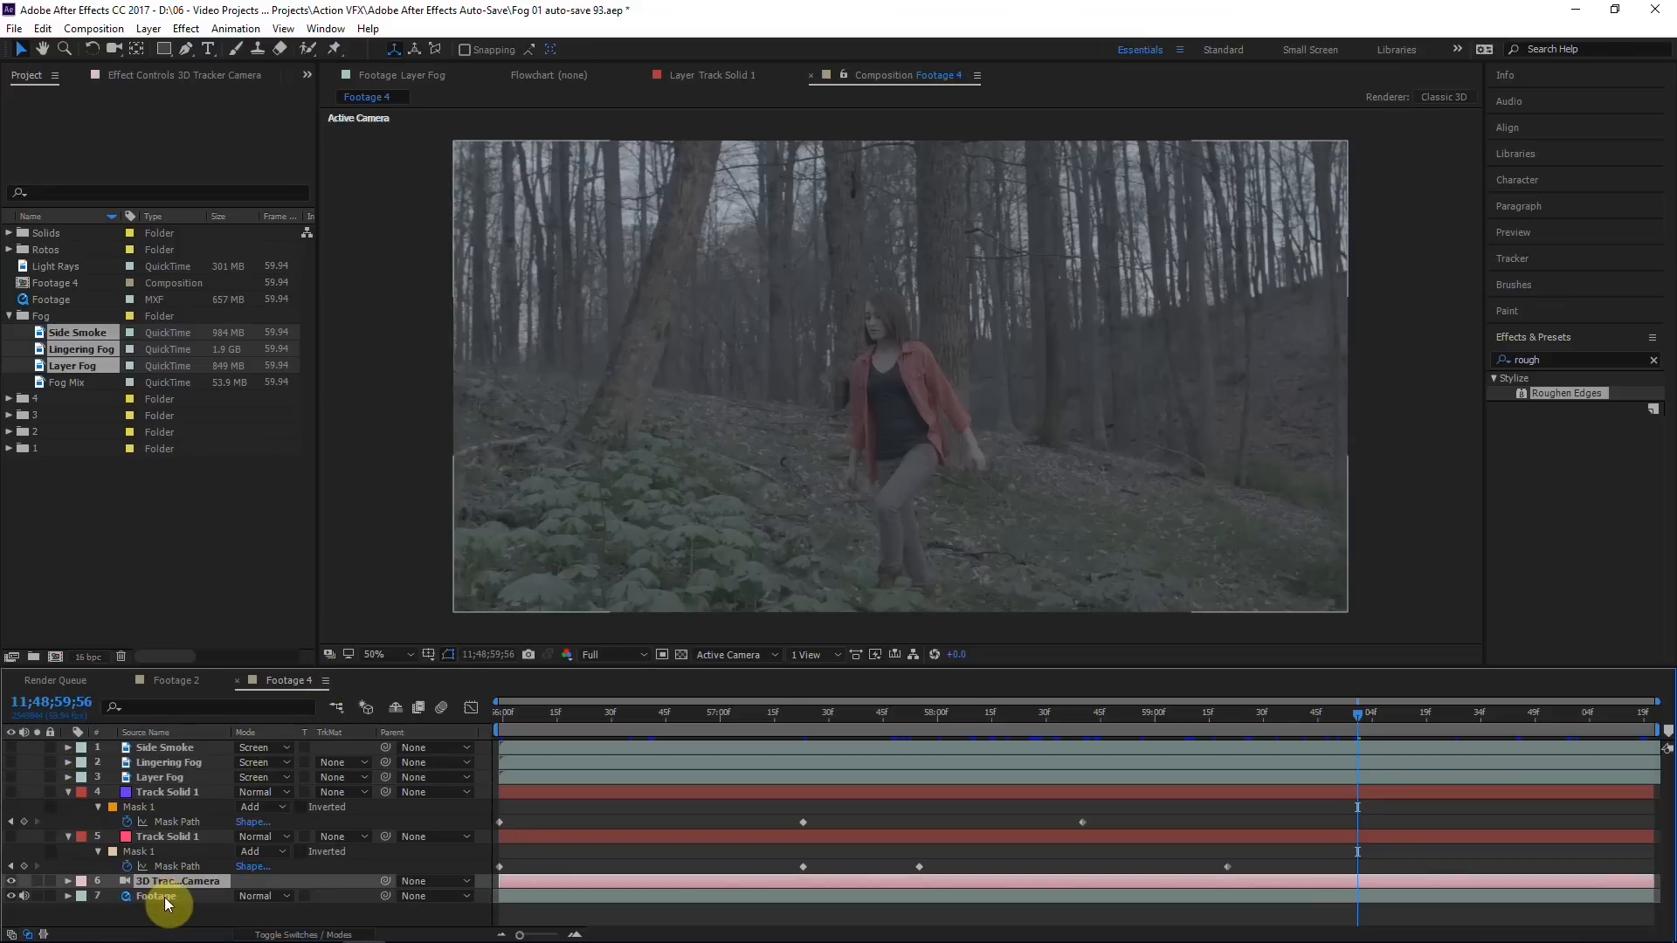
click(159, 897)
click(152, 75)
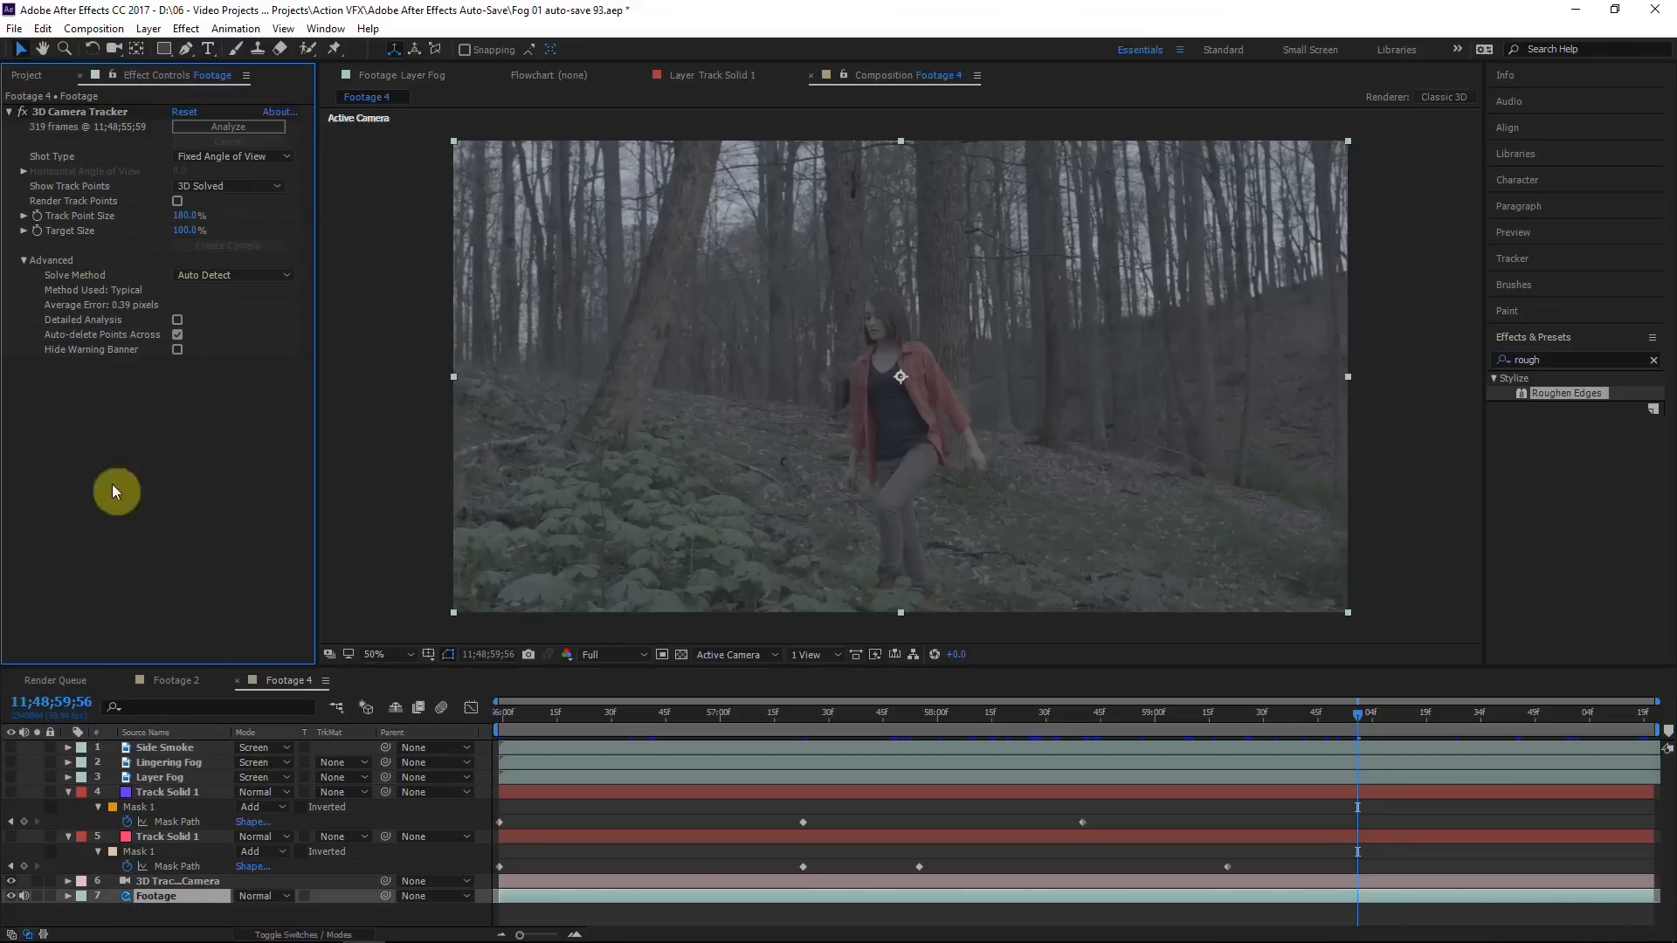
click(86, 113)
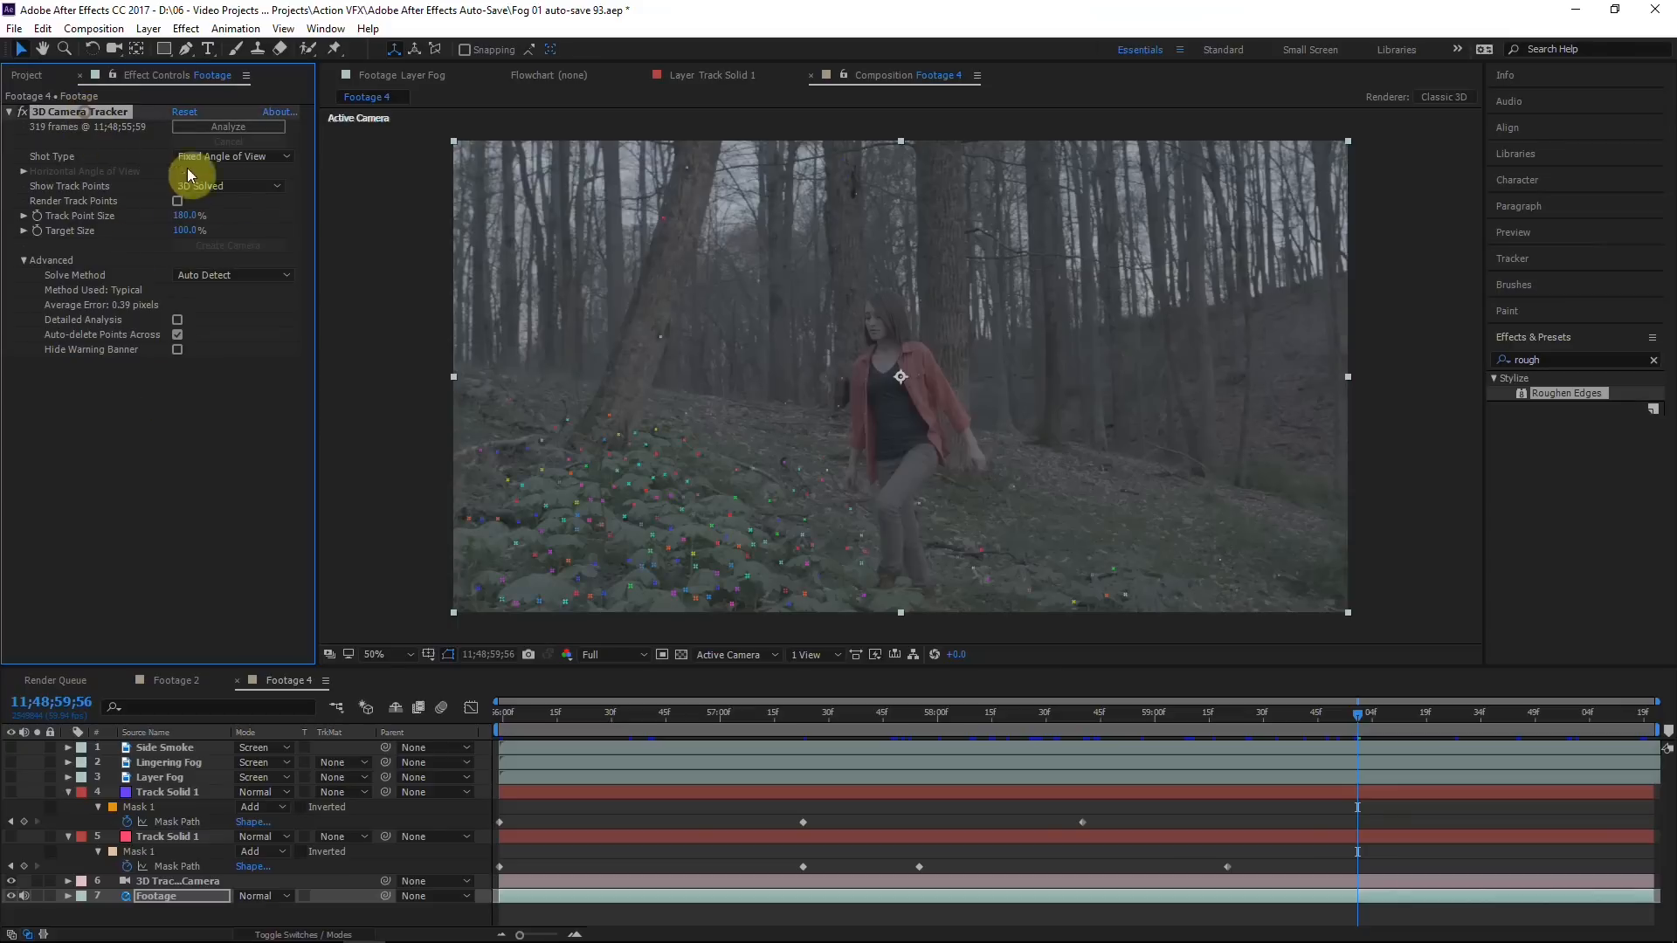
click(1251, 517)
mouse_move(1010, 451)
mouse_down()
mouse_move(1115, 585)
mouse_move(1343, 583)
mouse_move(1240, 546)
mouse_up()
right_click(1172, 533)
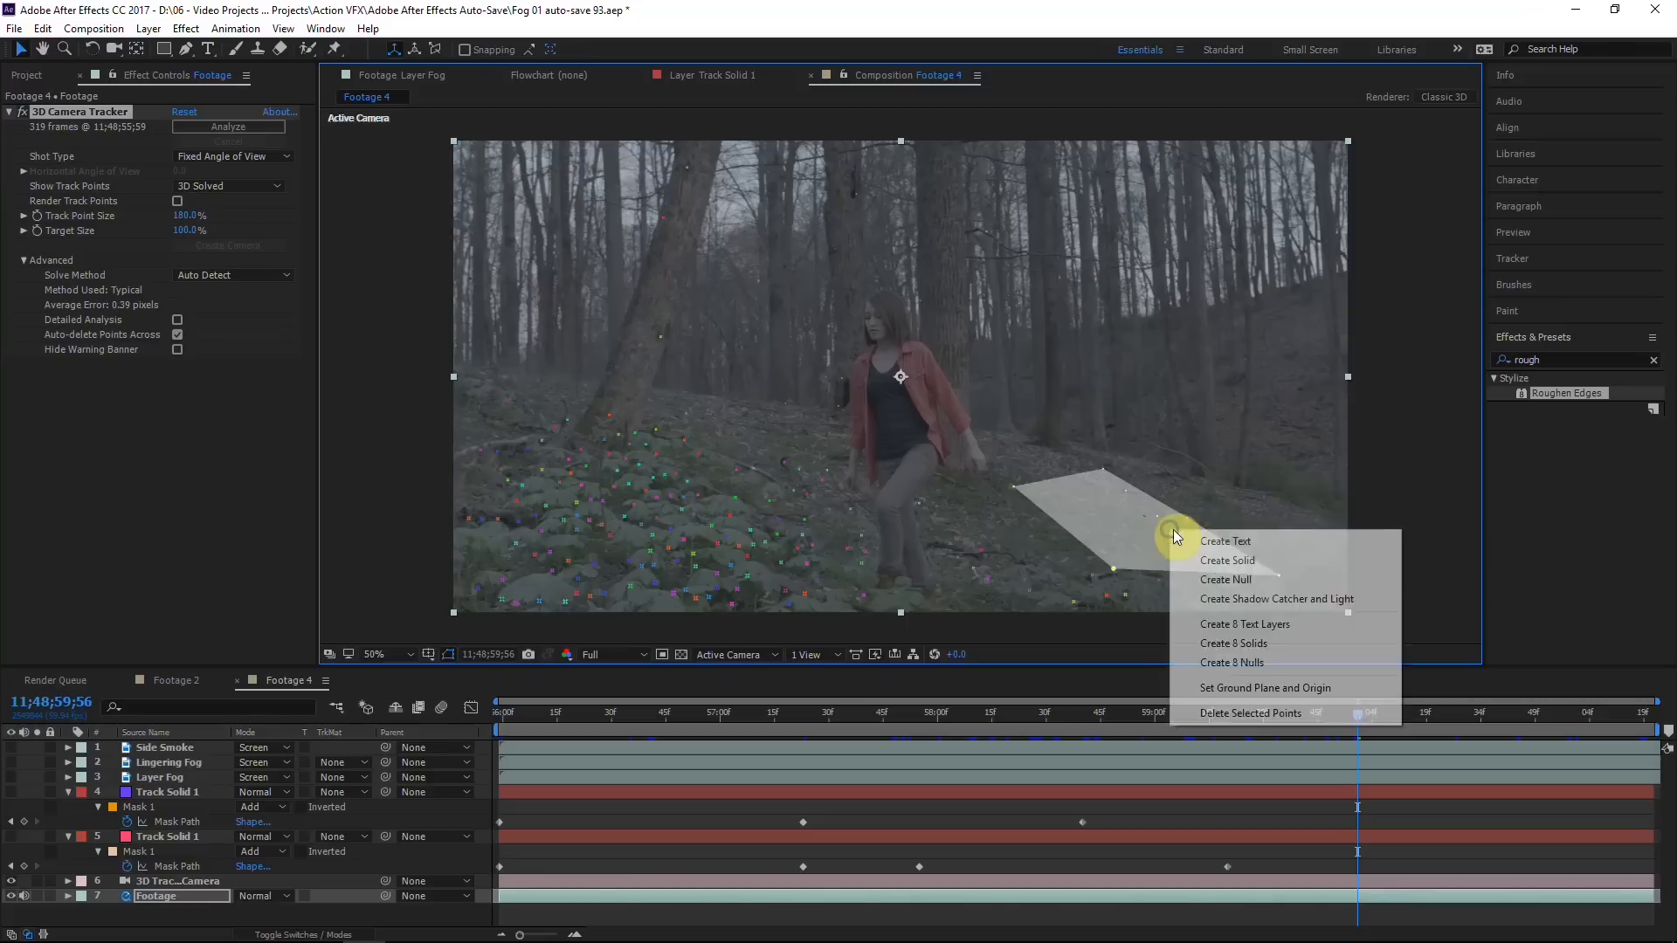
click(1247, 580)
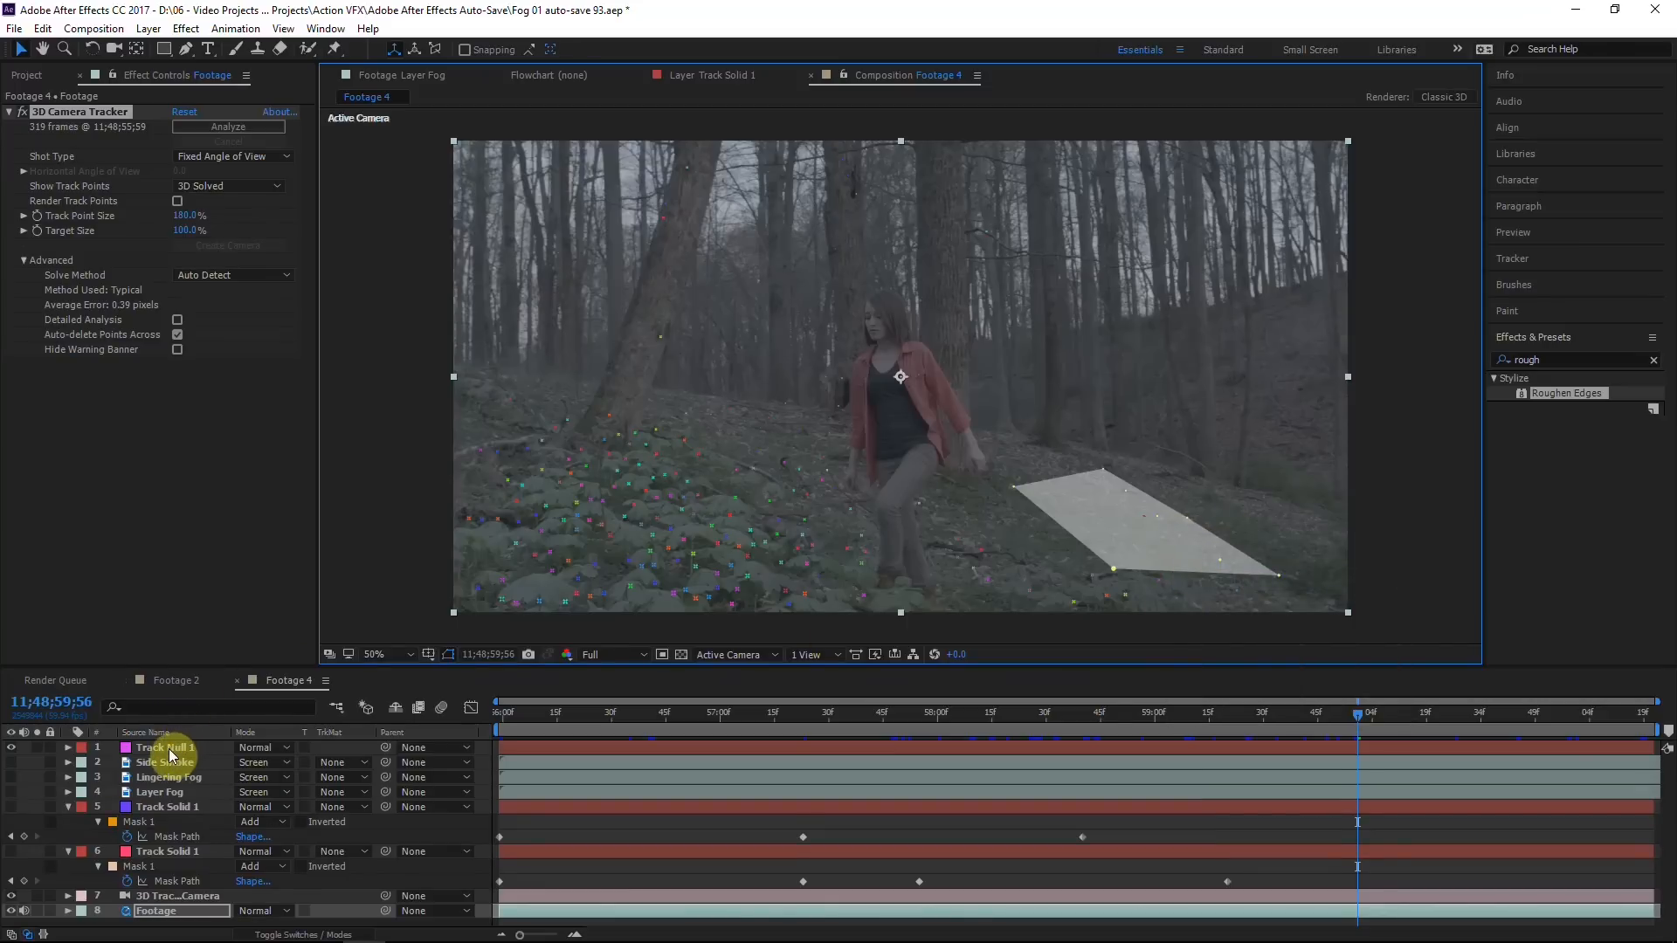
click(169, 748)
key(p)
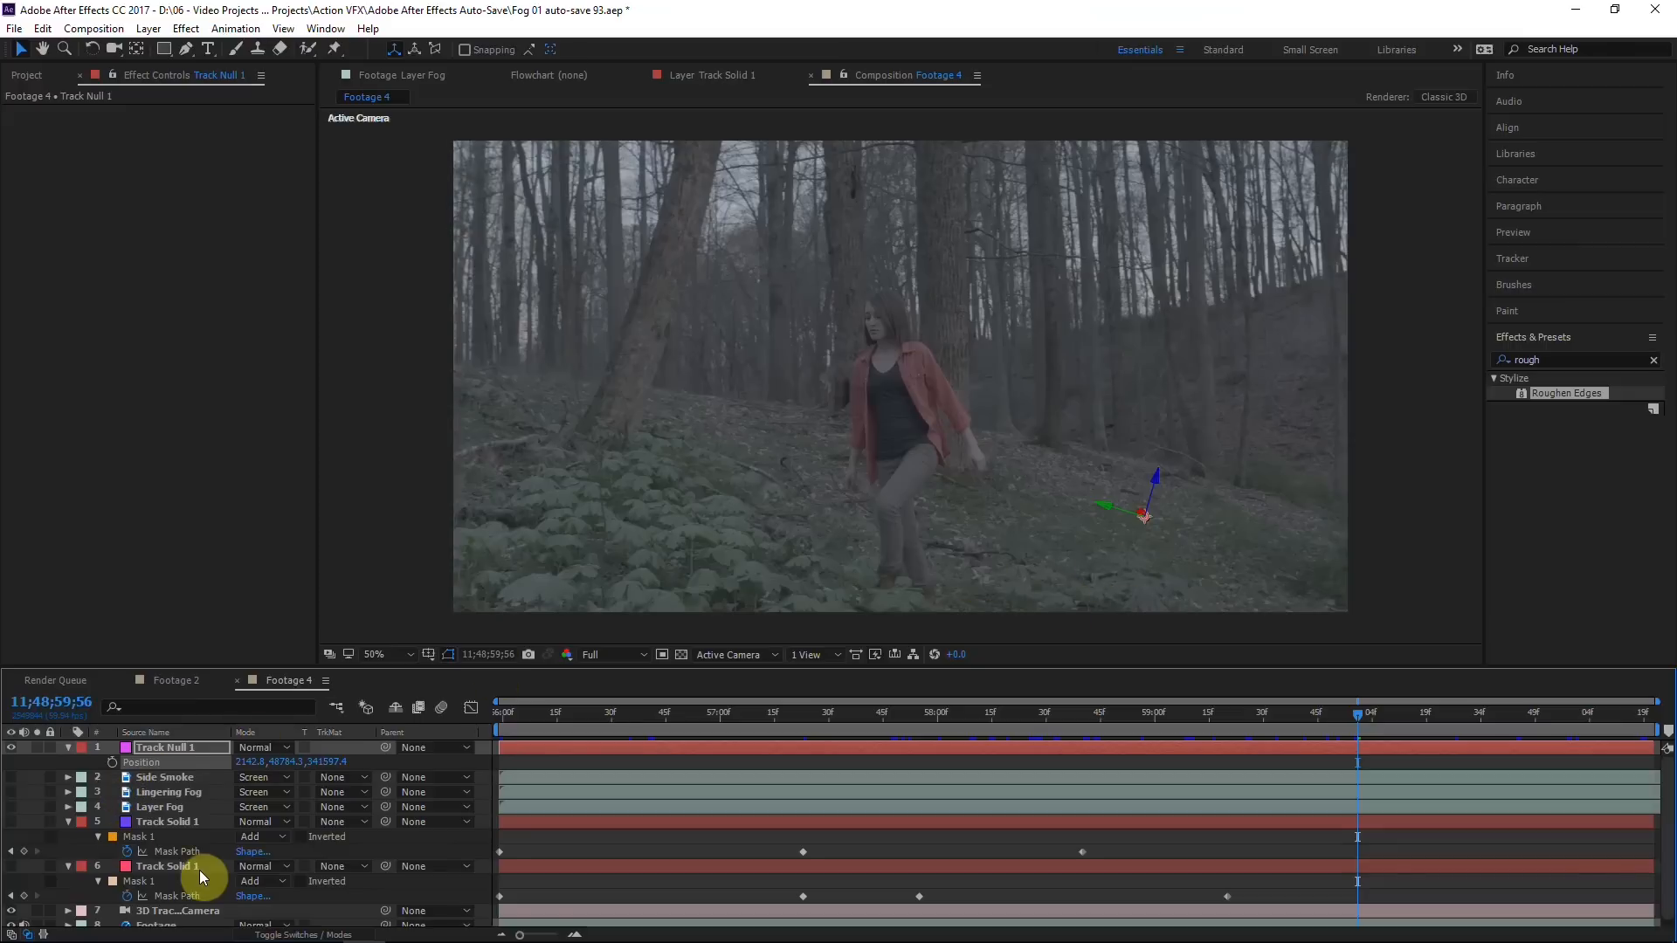
Step: Make the Side Smoke layer visible and turn it into a 3D layer
scroll(166, 865, down, 1)
click(166, 785)
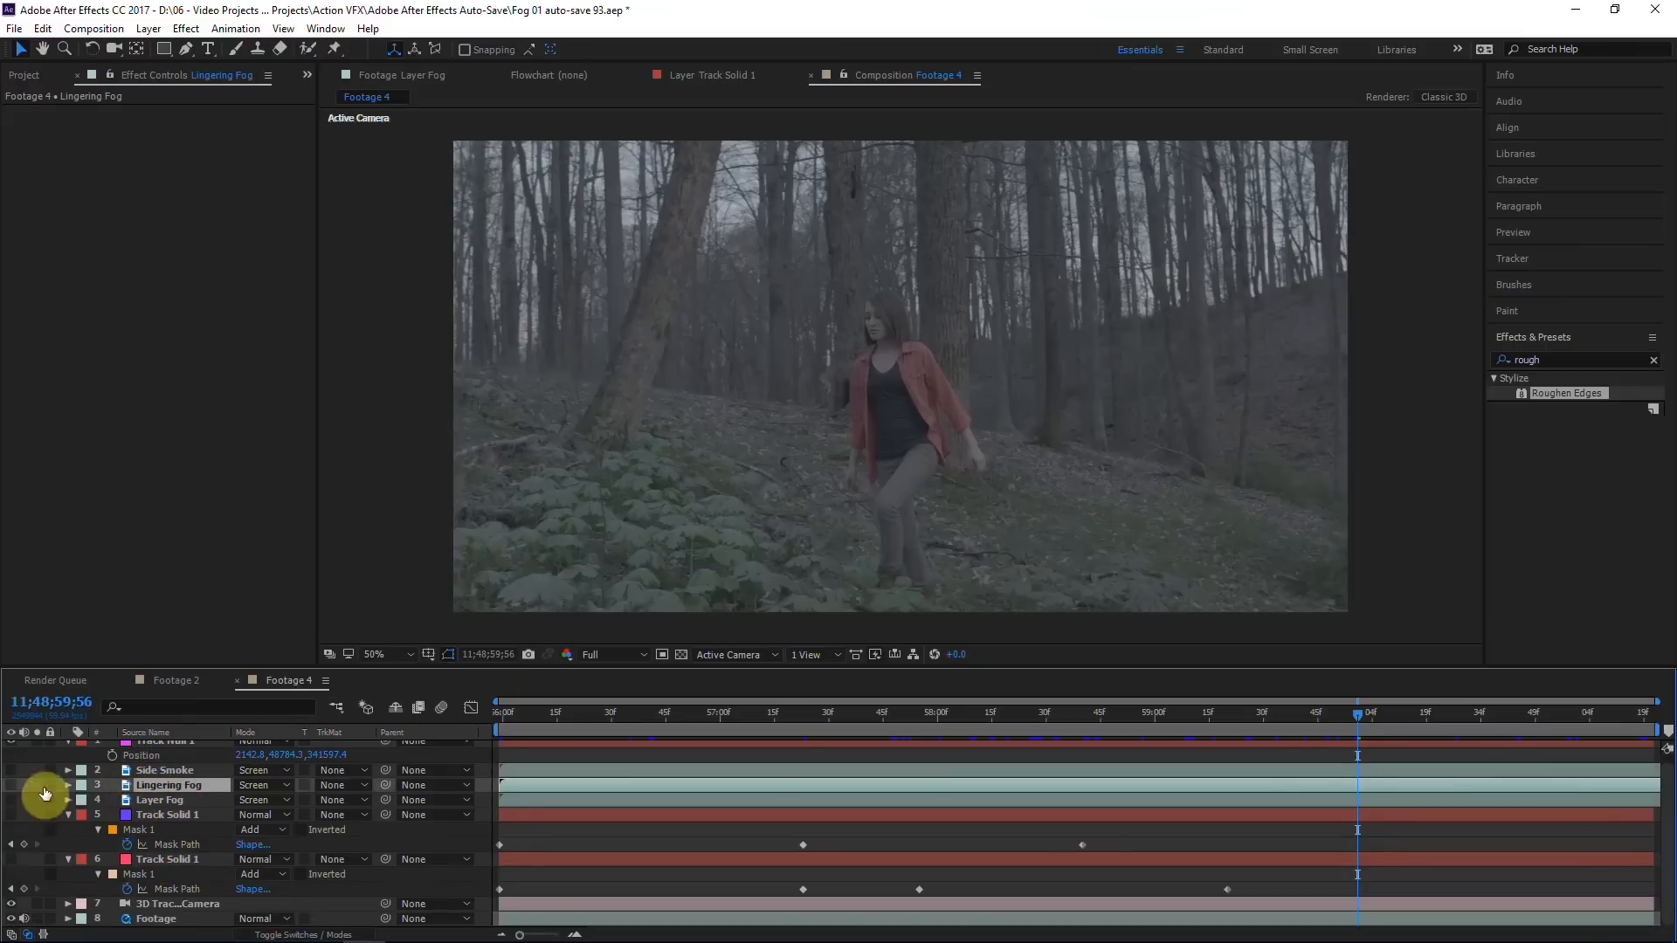
click(174, 771)
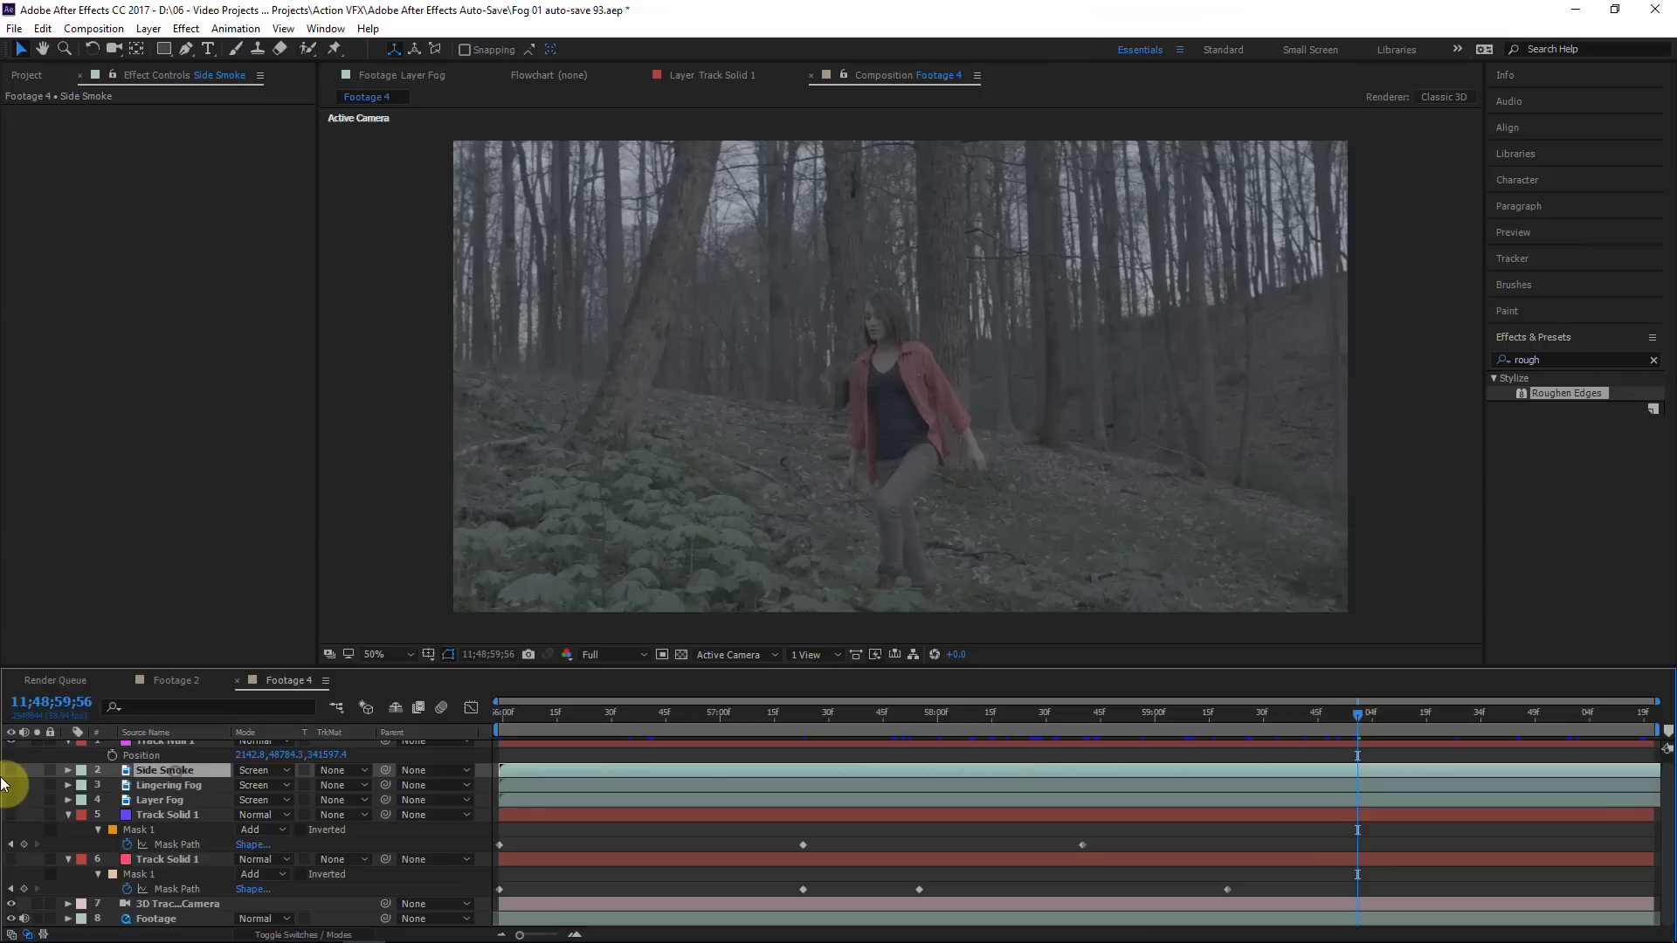
click(10, 771)
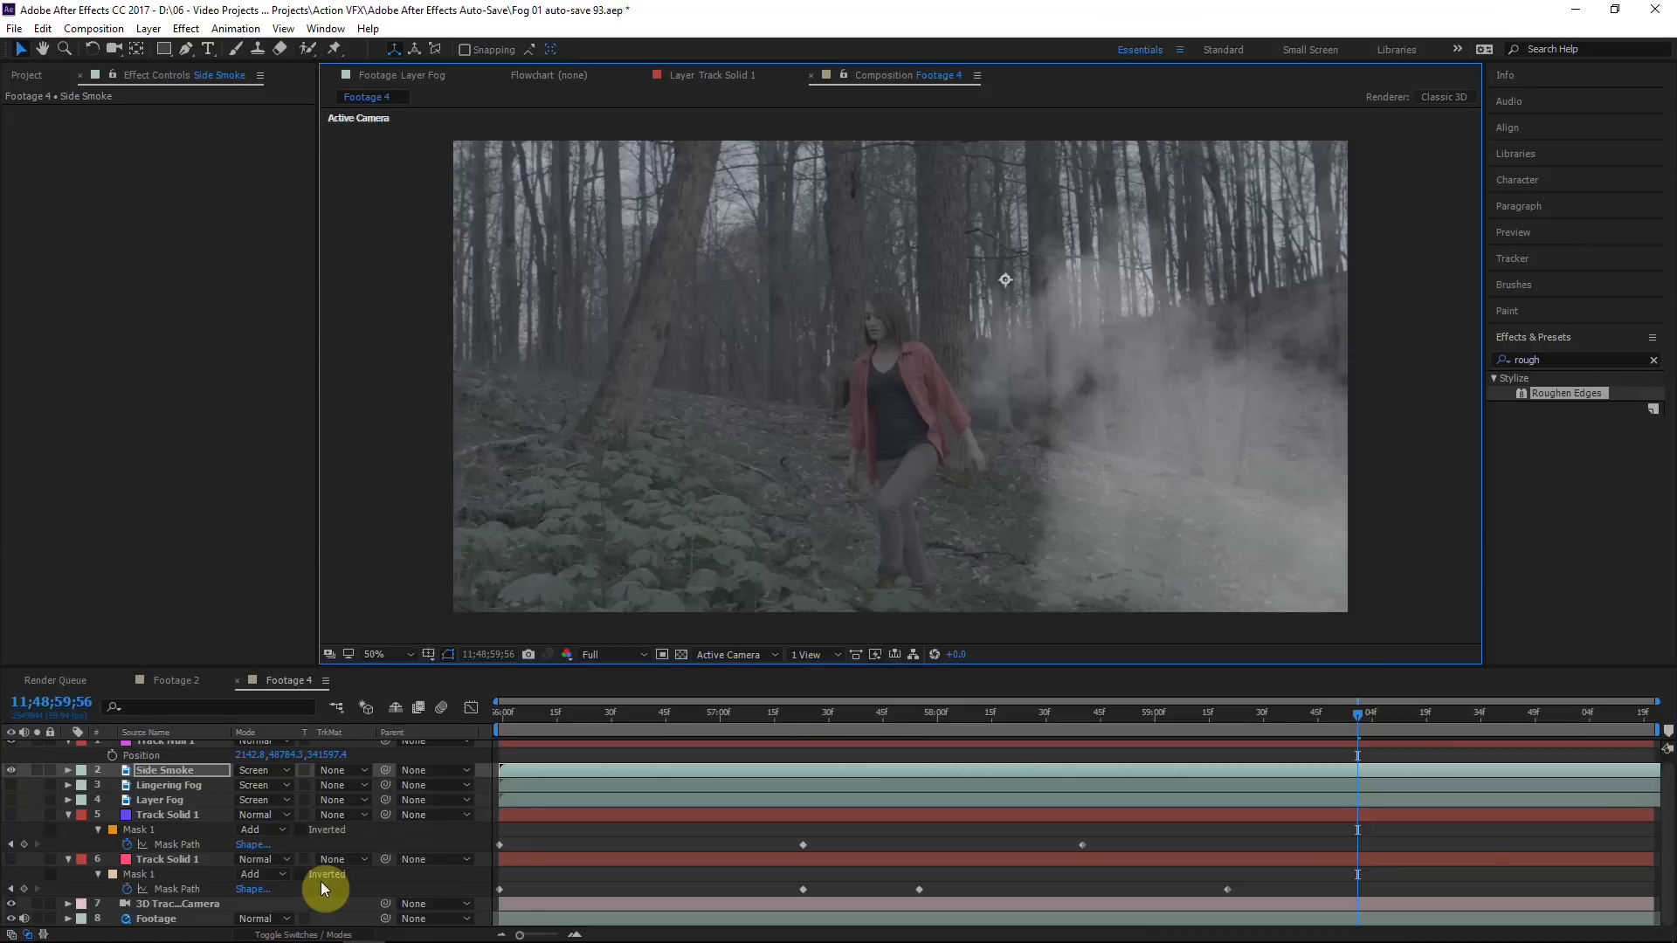
key(F4)
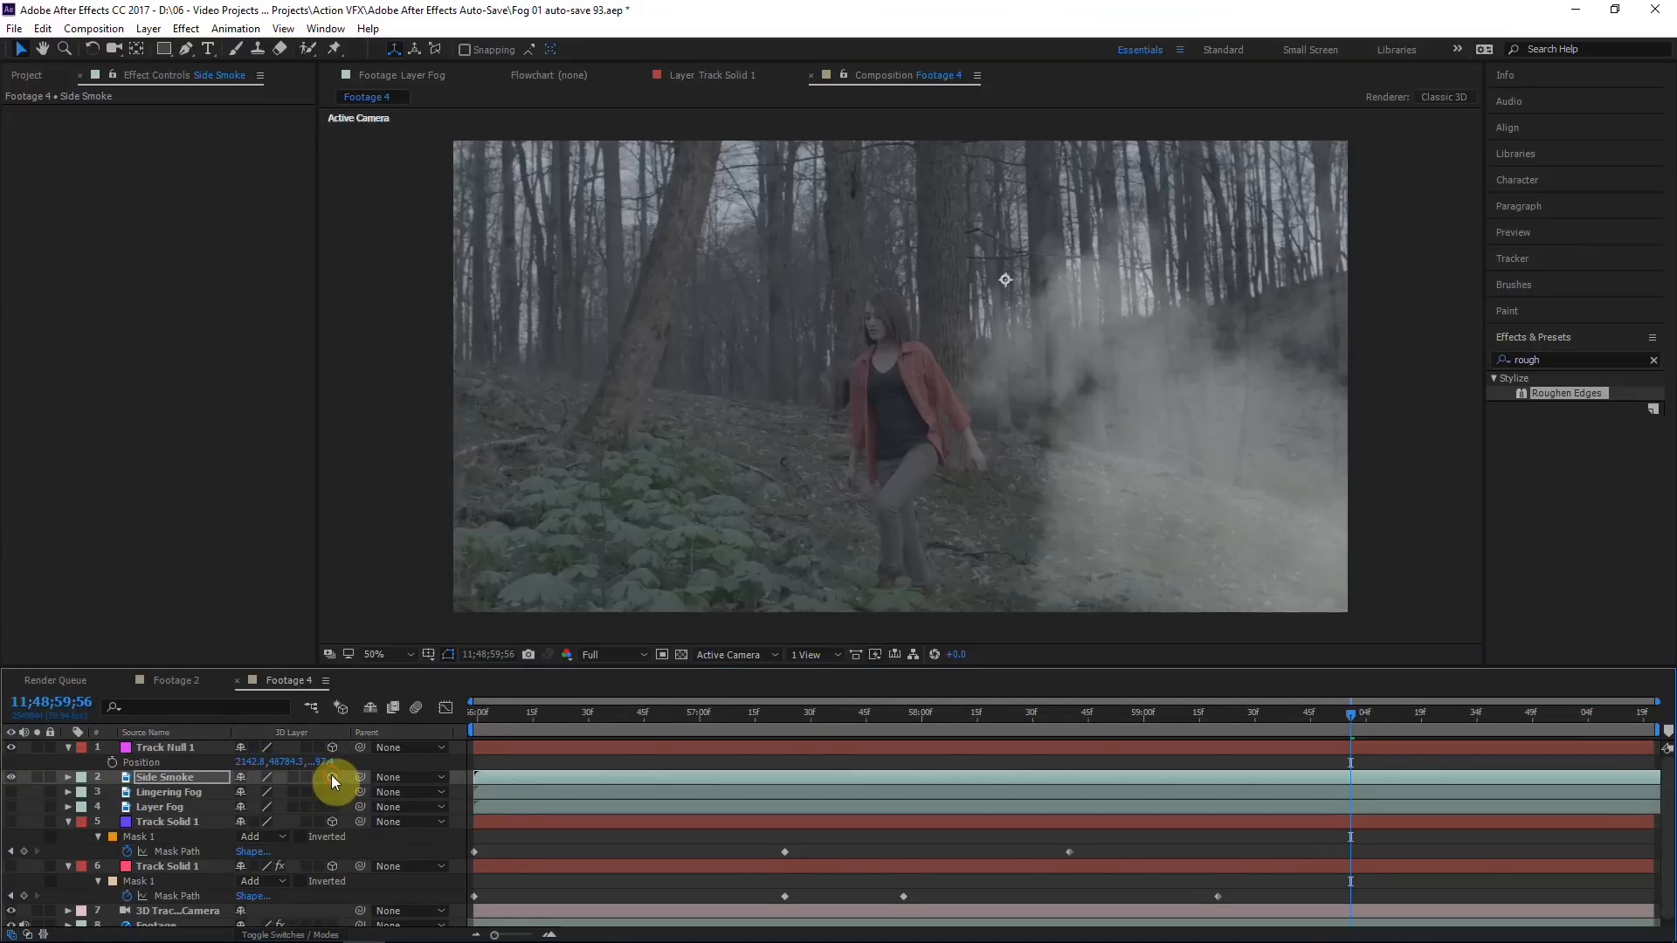
click(332, 777)
Step: Copy the track null's Position value onto the Side Smoke layer
right_click(160, 777)
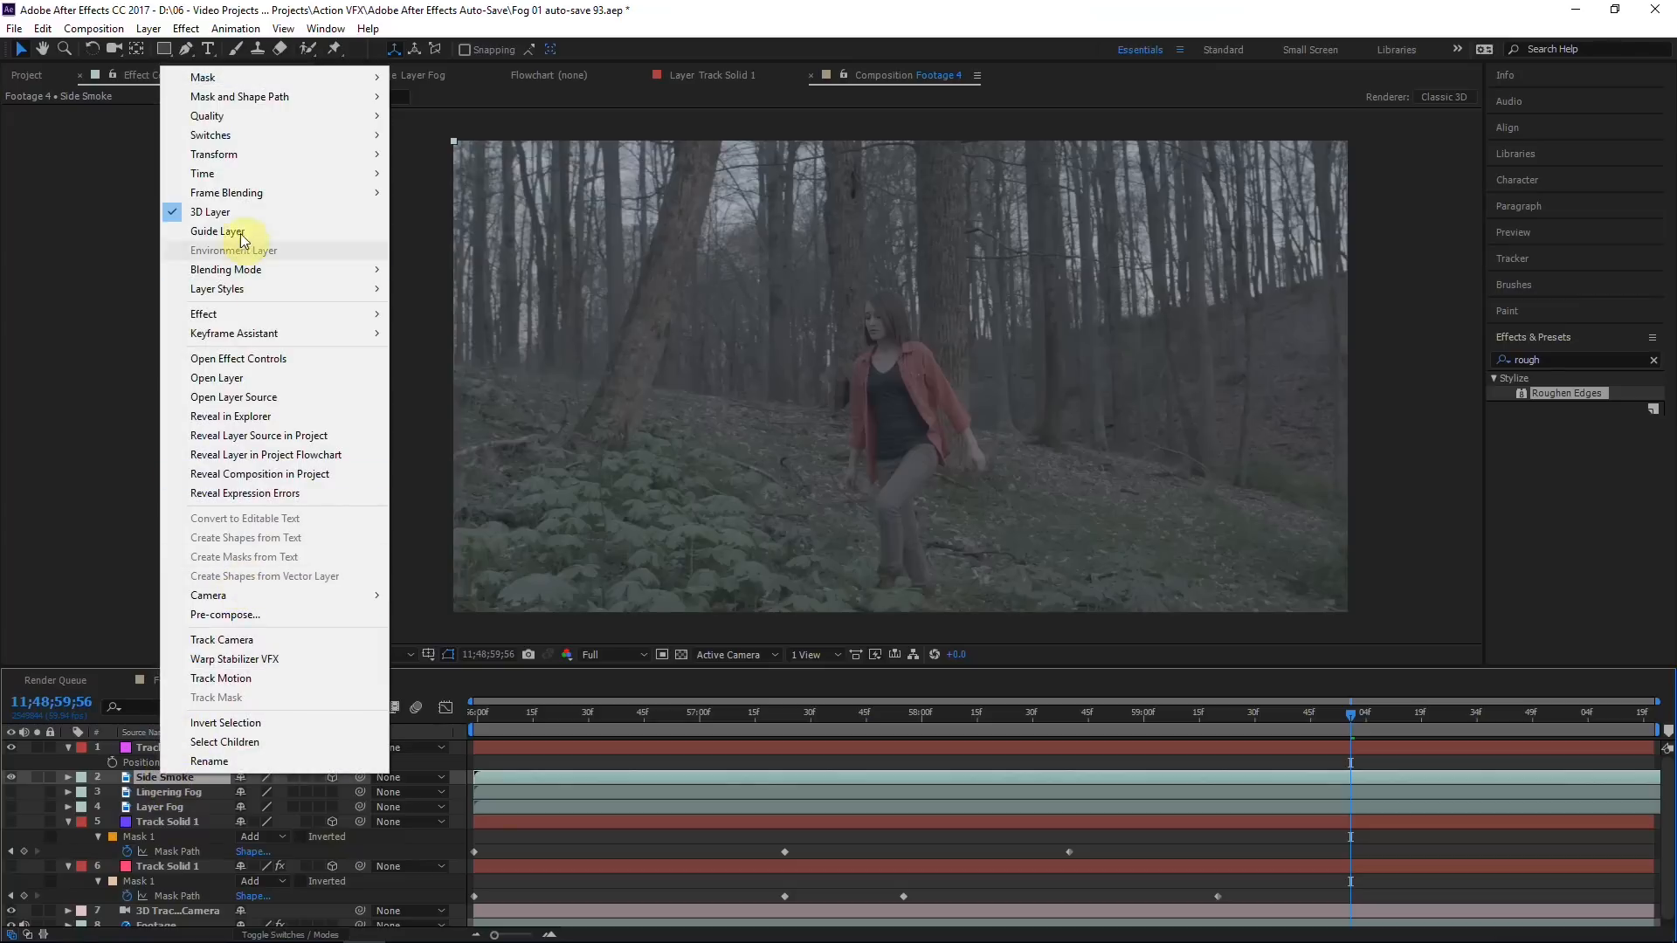
click(144, 749)
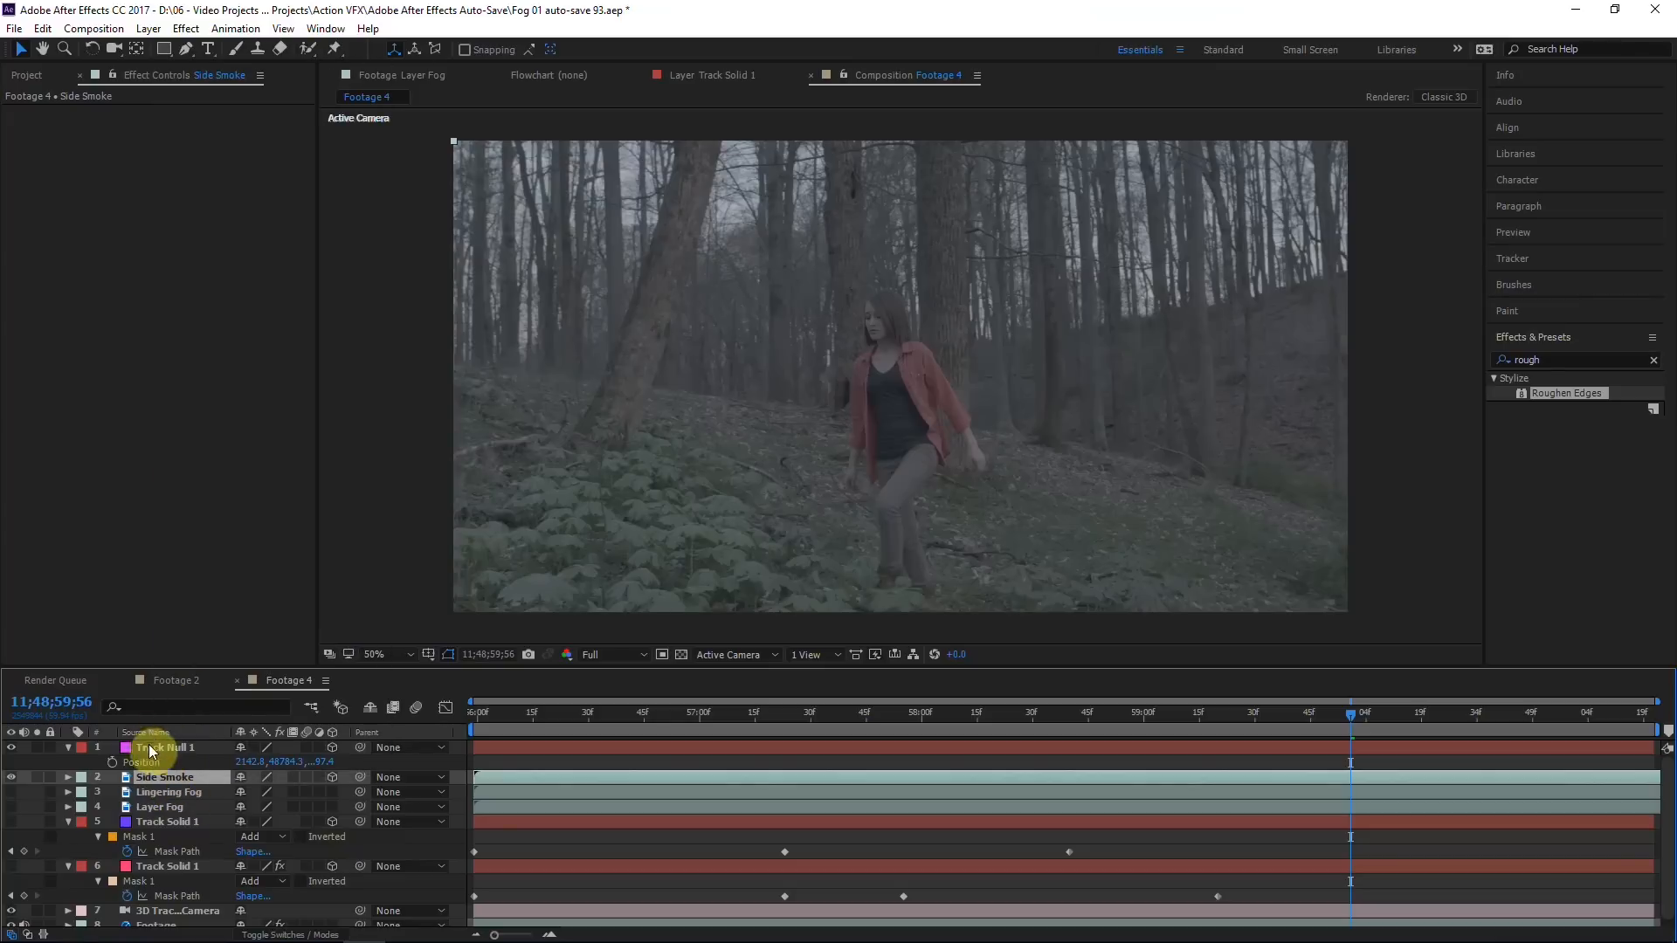
click(173, 762)
click(164, 780)
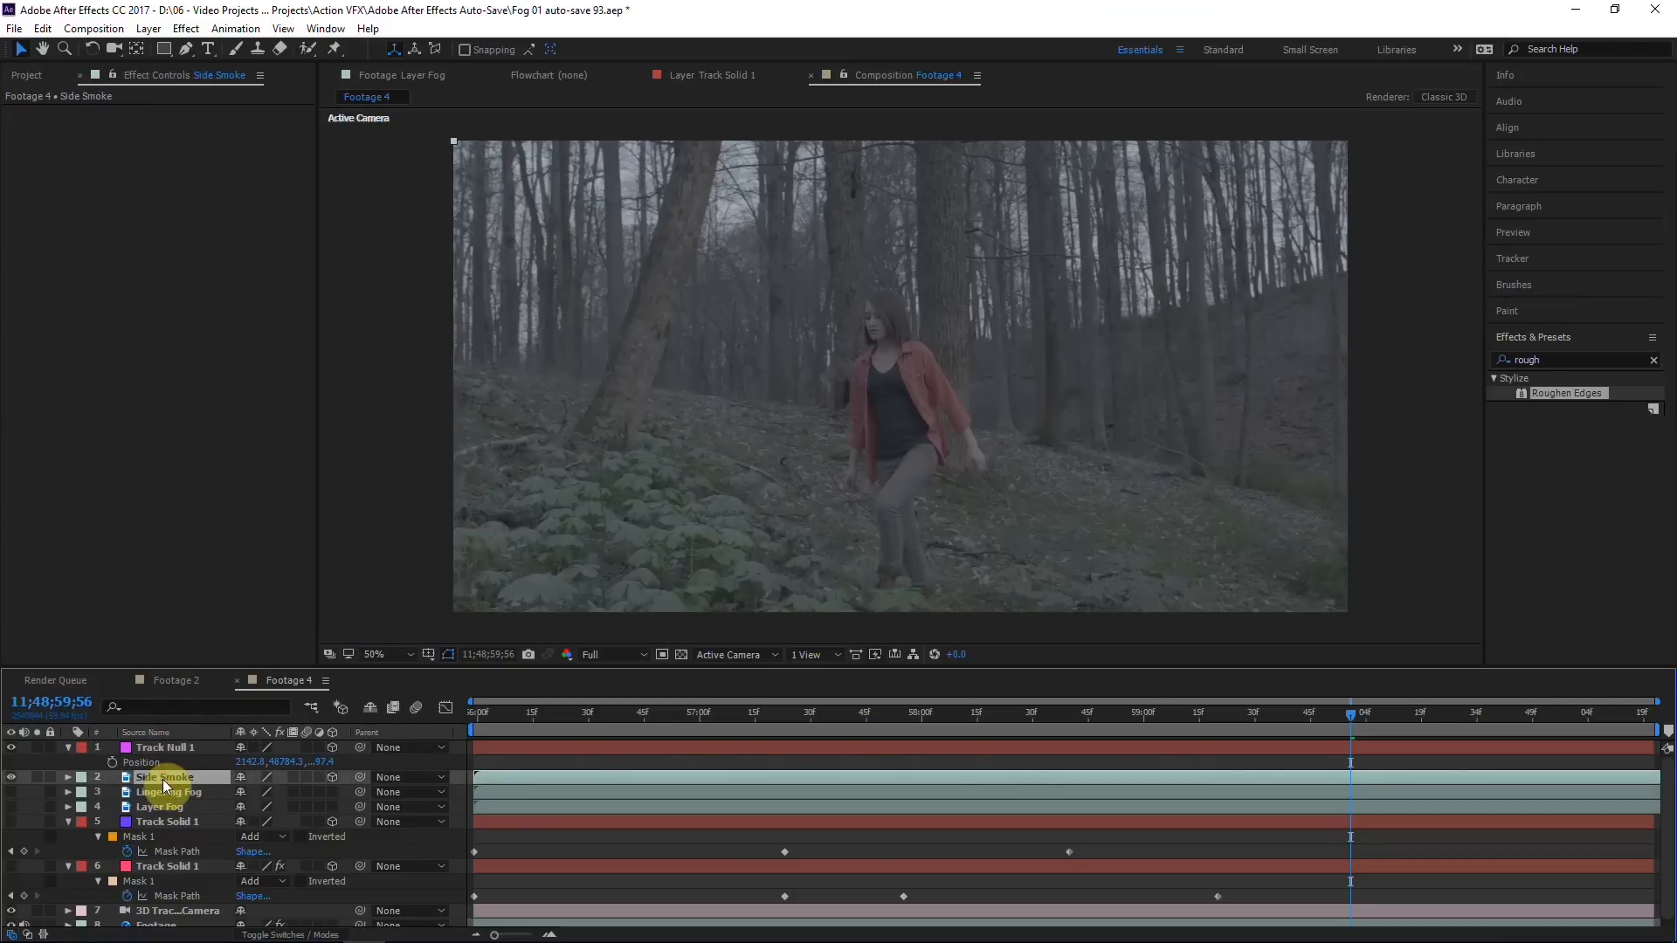
key(p)
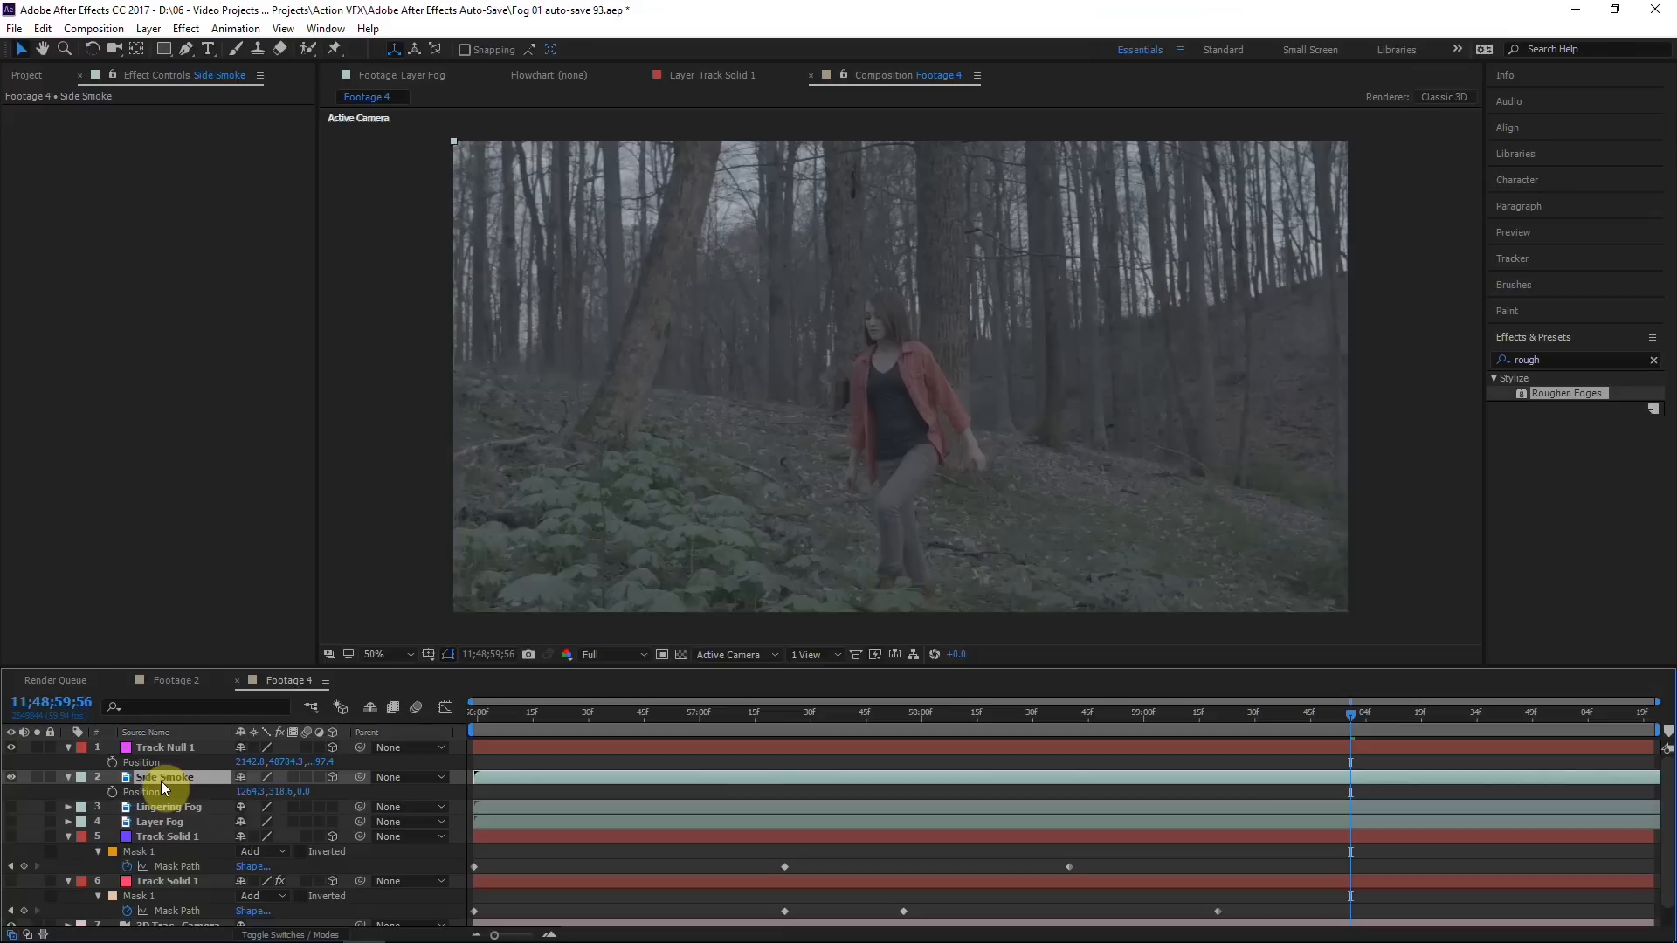
key(ctrl+v)
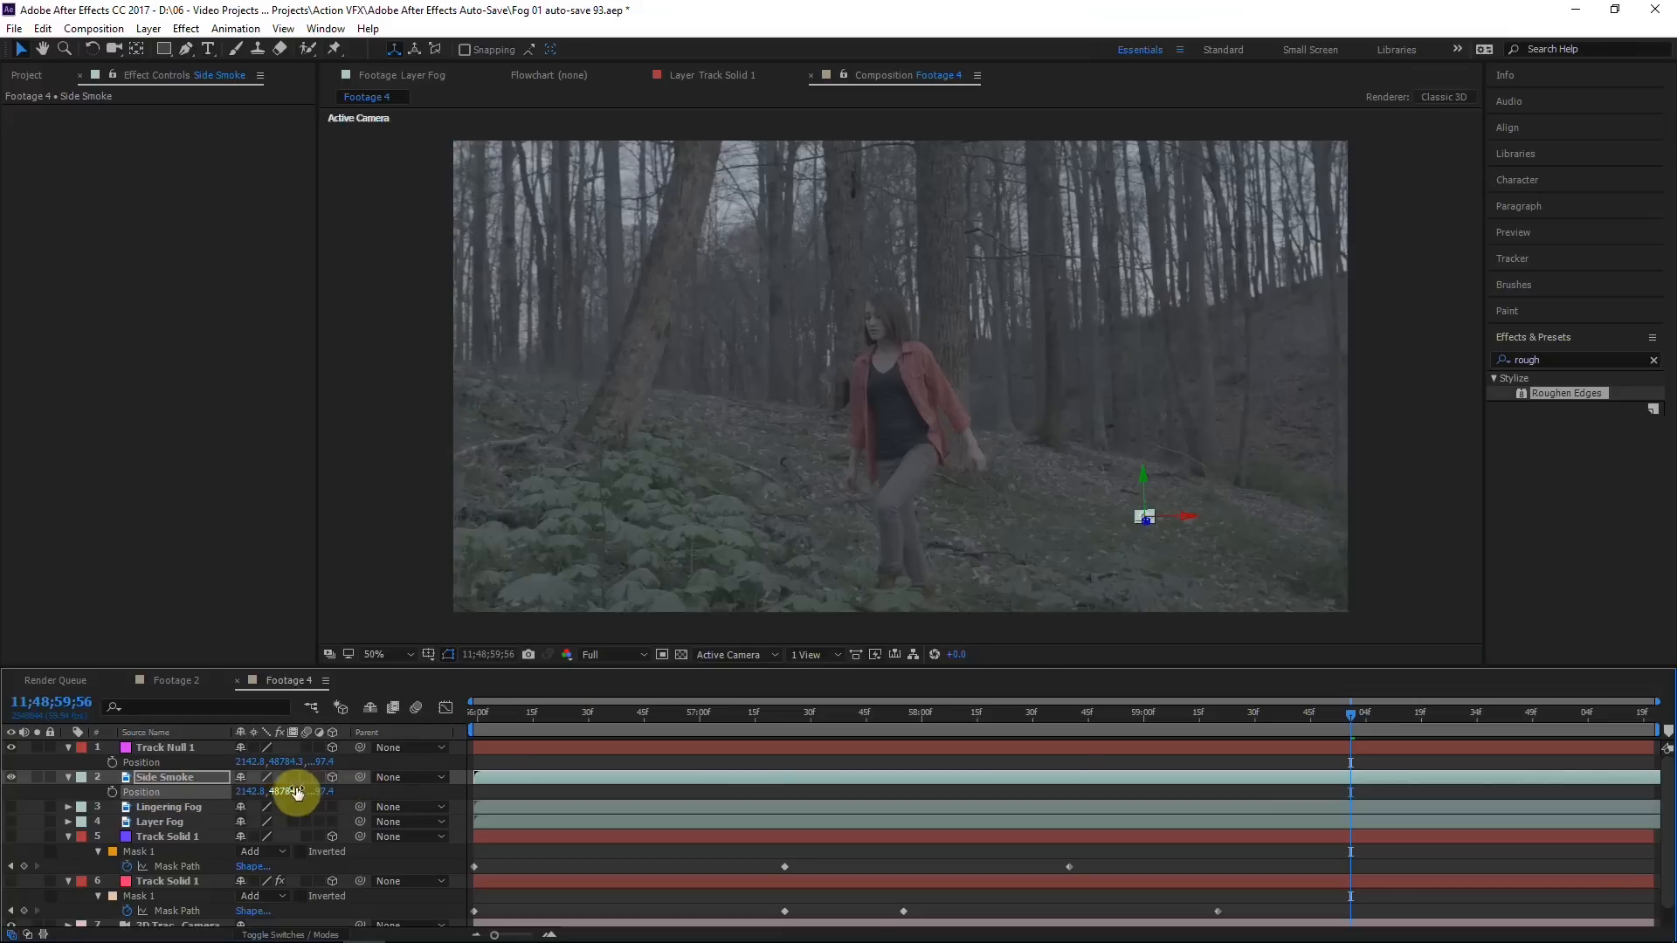
Step: Scale Side Smoke to 8862%, rotate it slightly and place it over the hillside beside the girl
key(s)
drag(262, 793, 1668, 891)
drag(297, 739, 1179, 447)
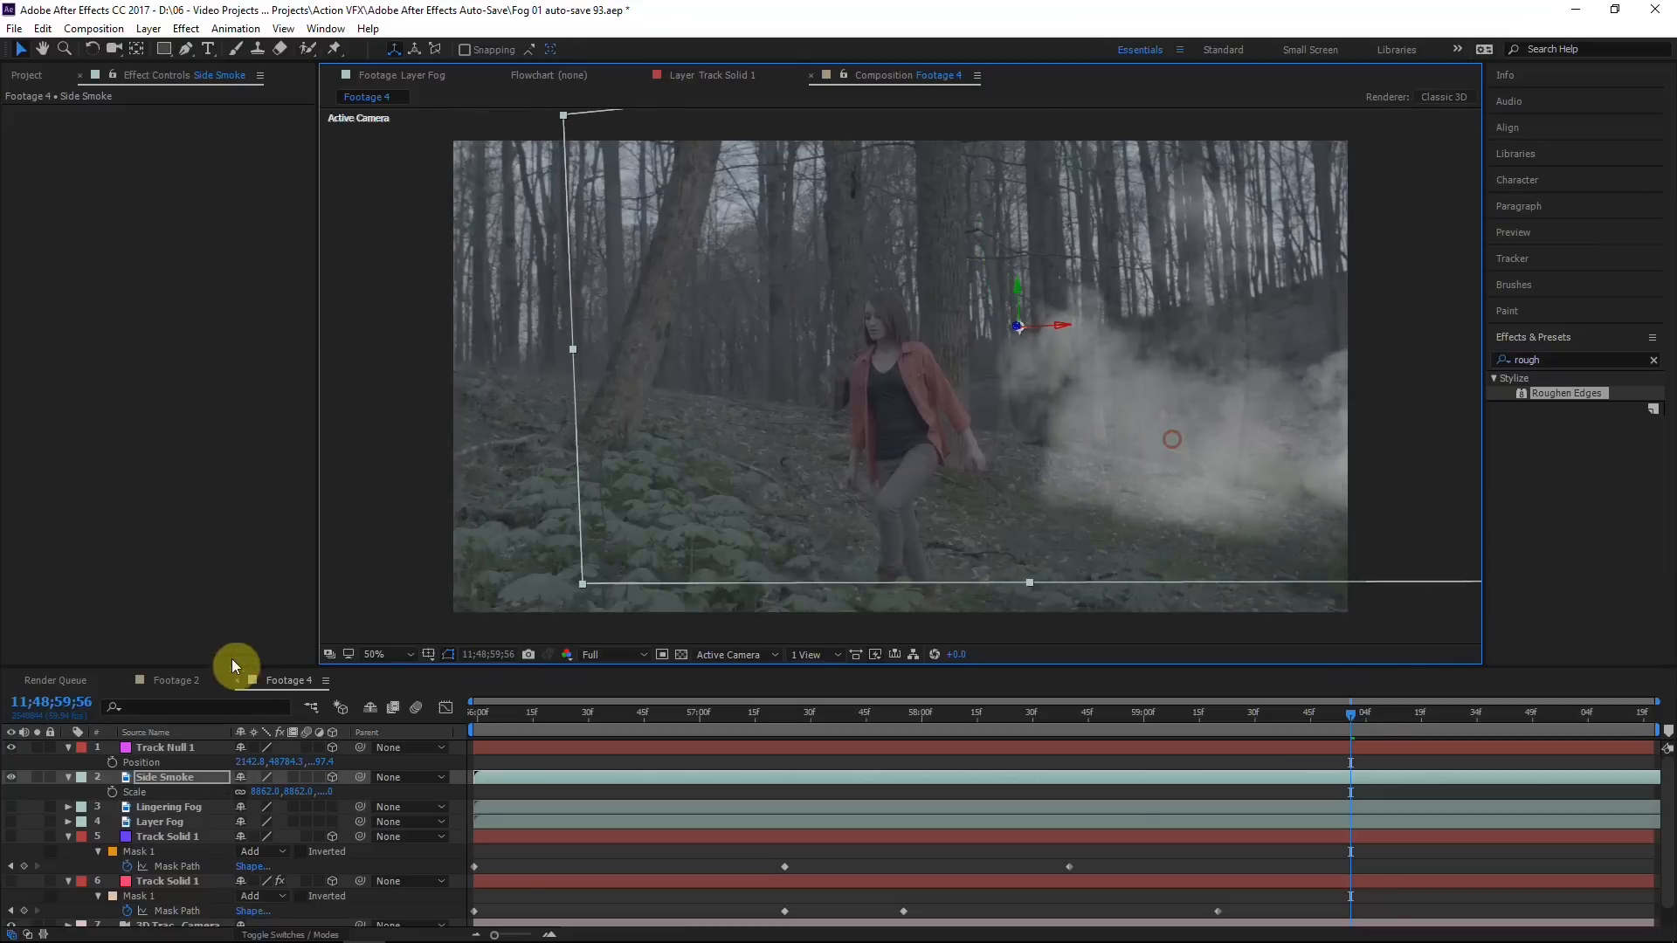
click(91, 48)
drag(588, 580, 578, 539)
click(21, 48)
drag(1055, 492, 1070, 469)
Step: Delete the track null and check the Lingering Fog layer over the shot before hiding it again
click(147, 815)
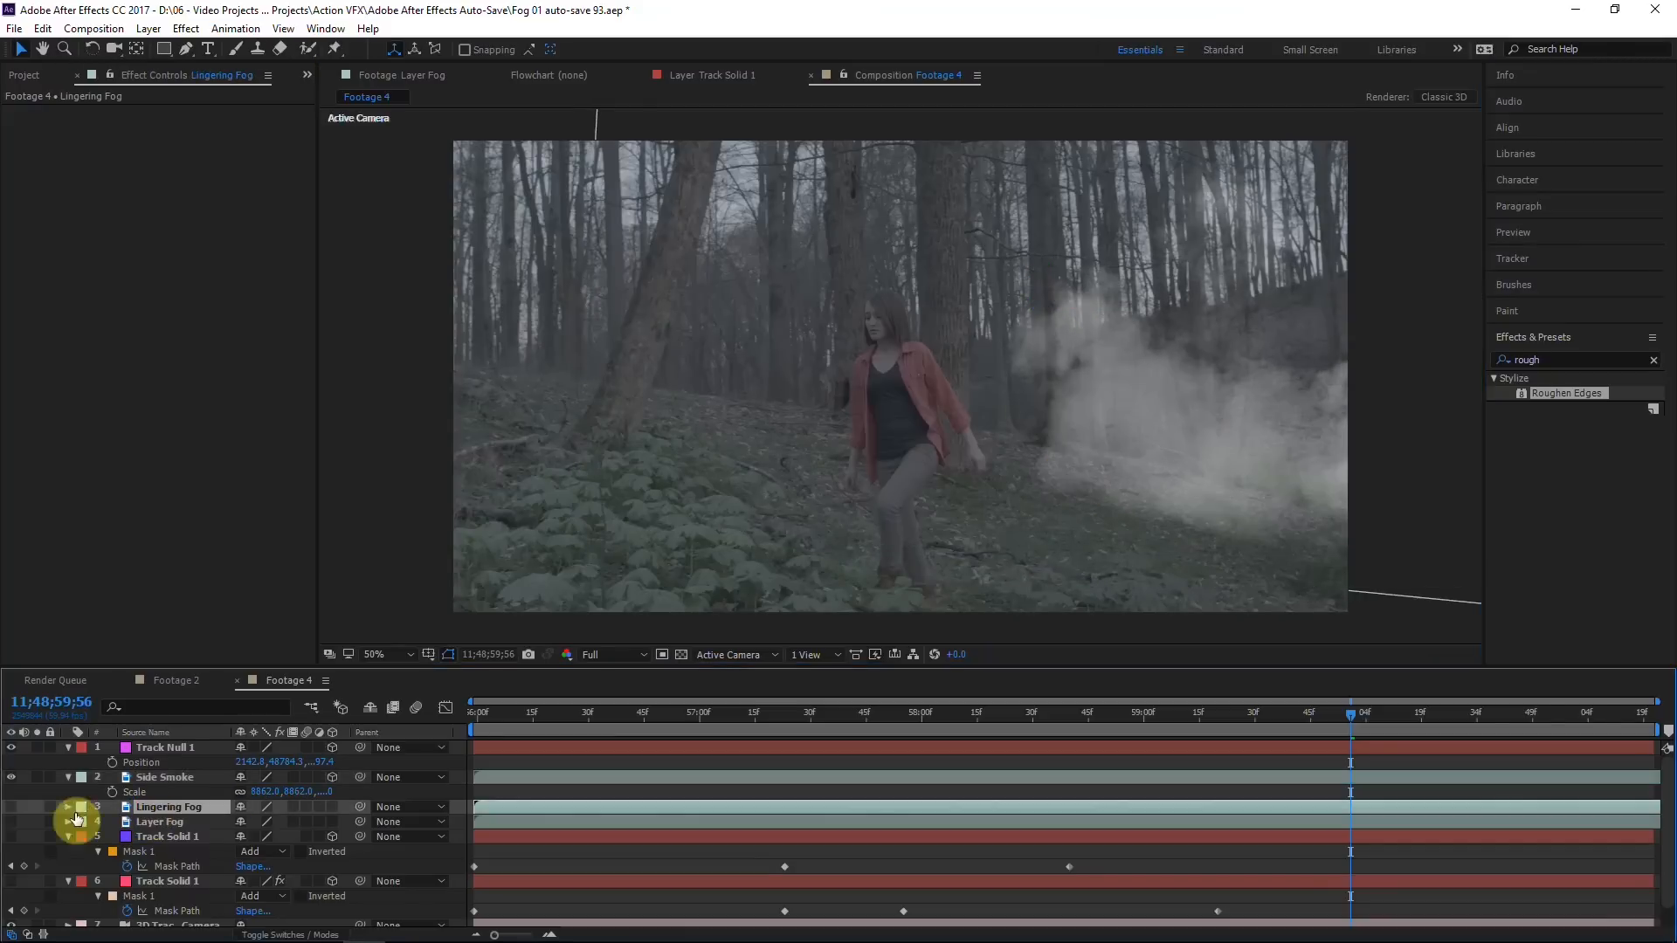
click(10, 807)
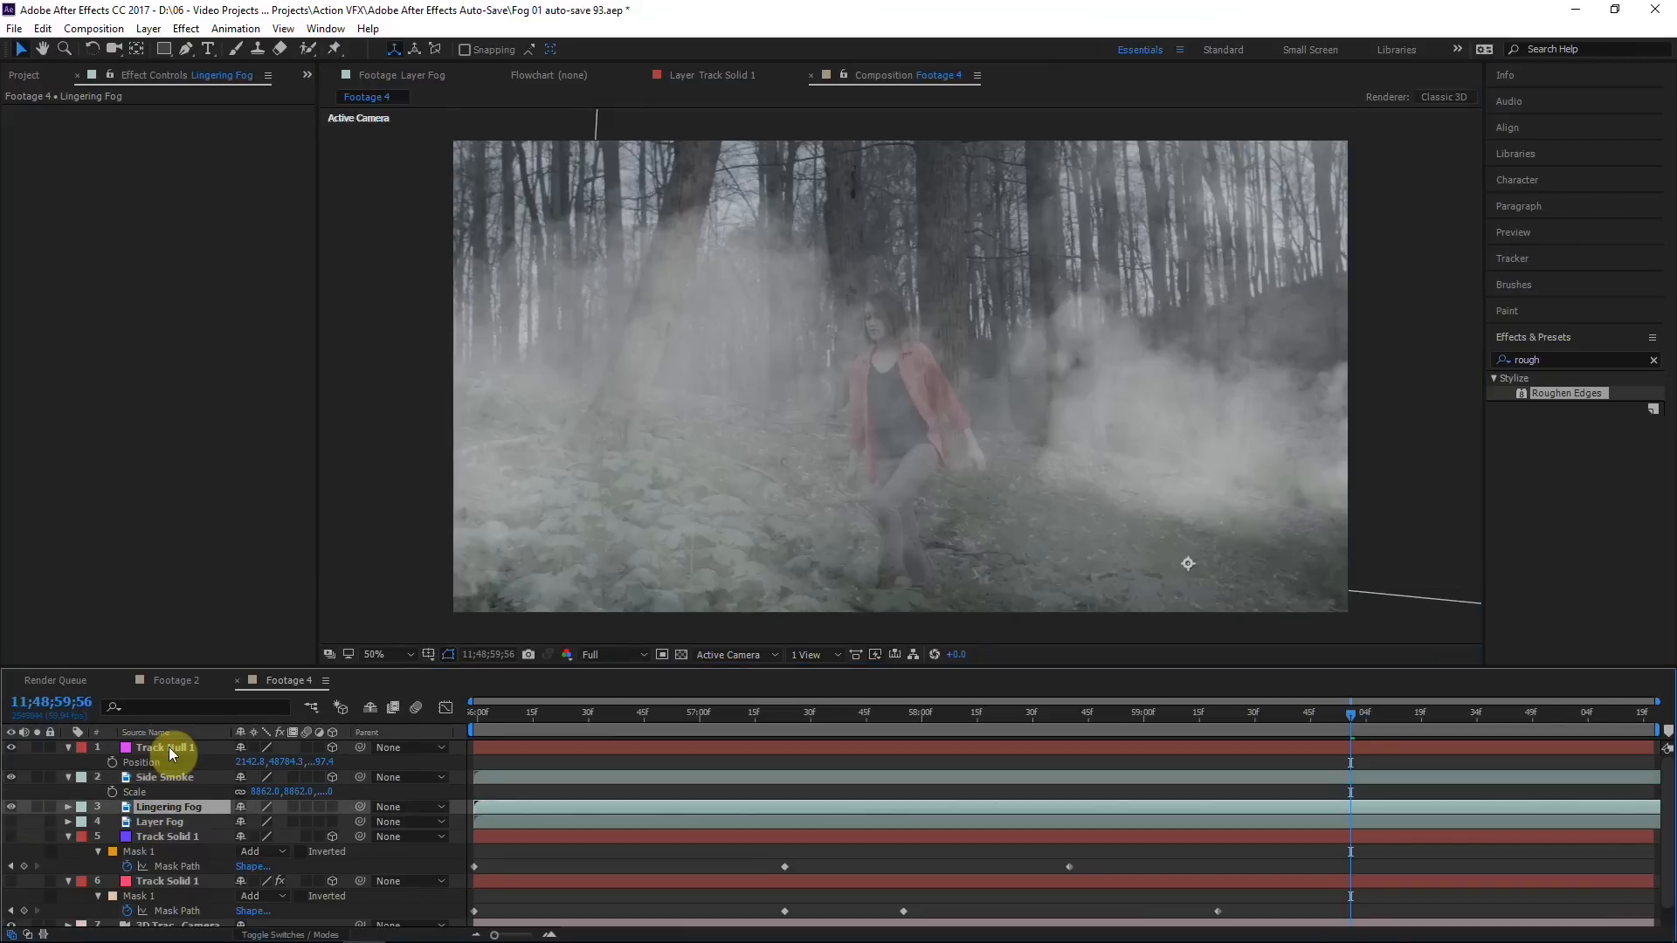
click(172, 754)
key(Delete)
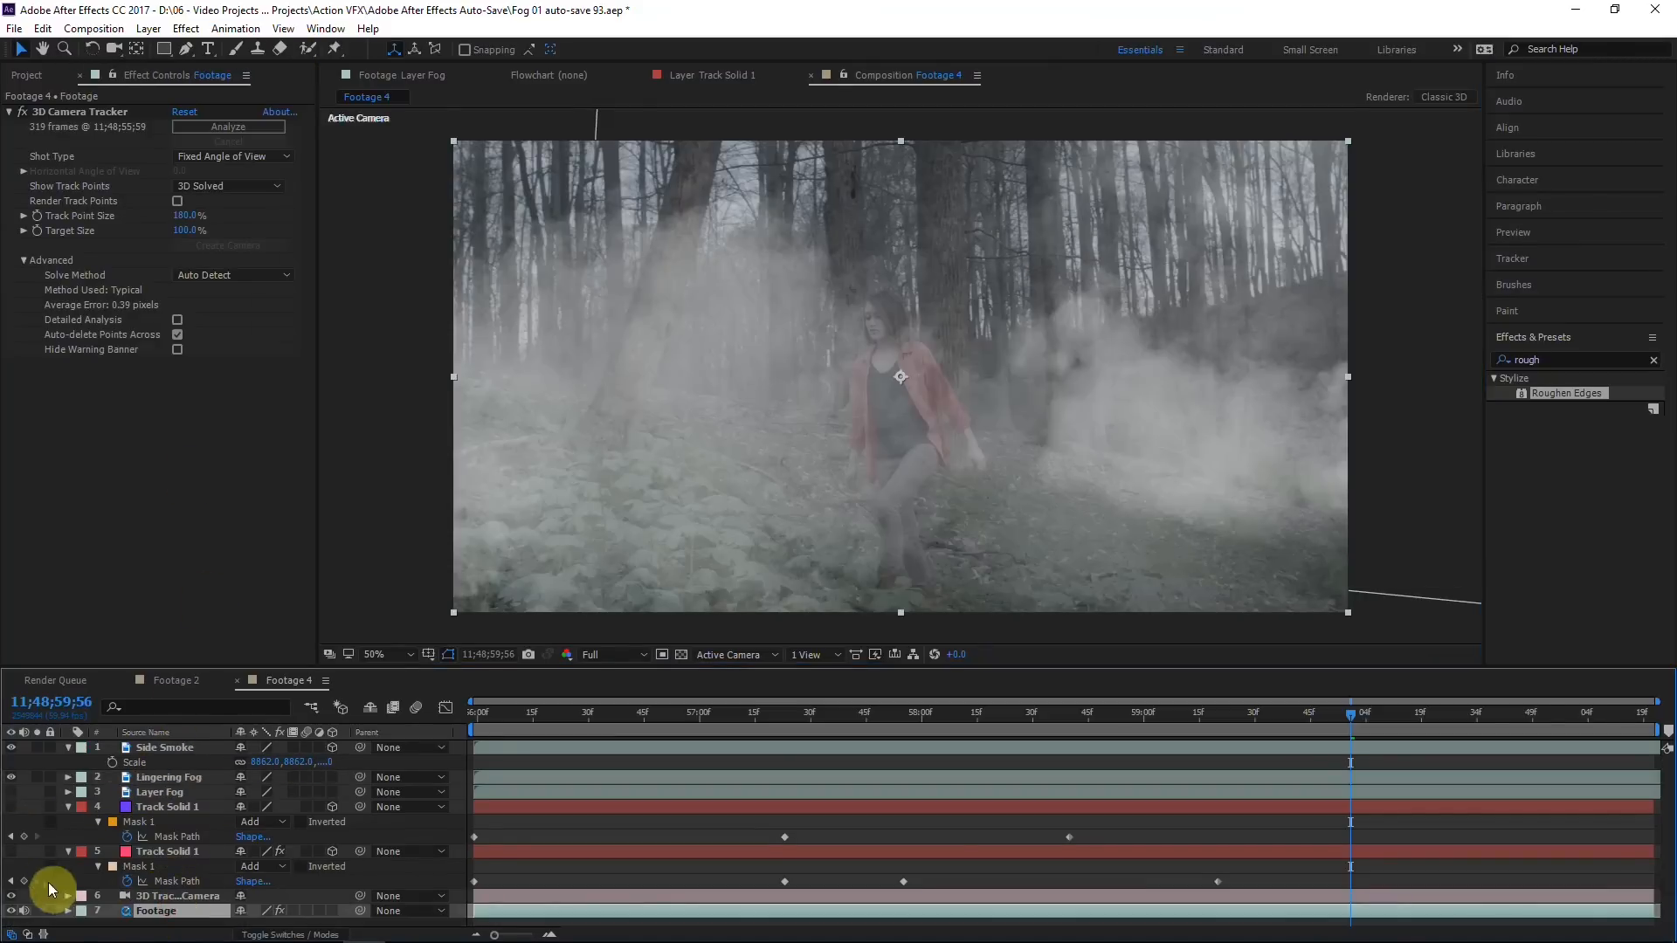
click(11, 778)
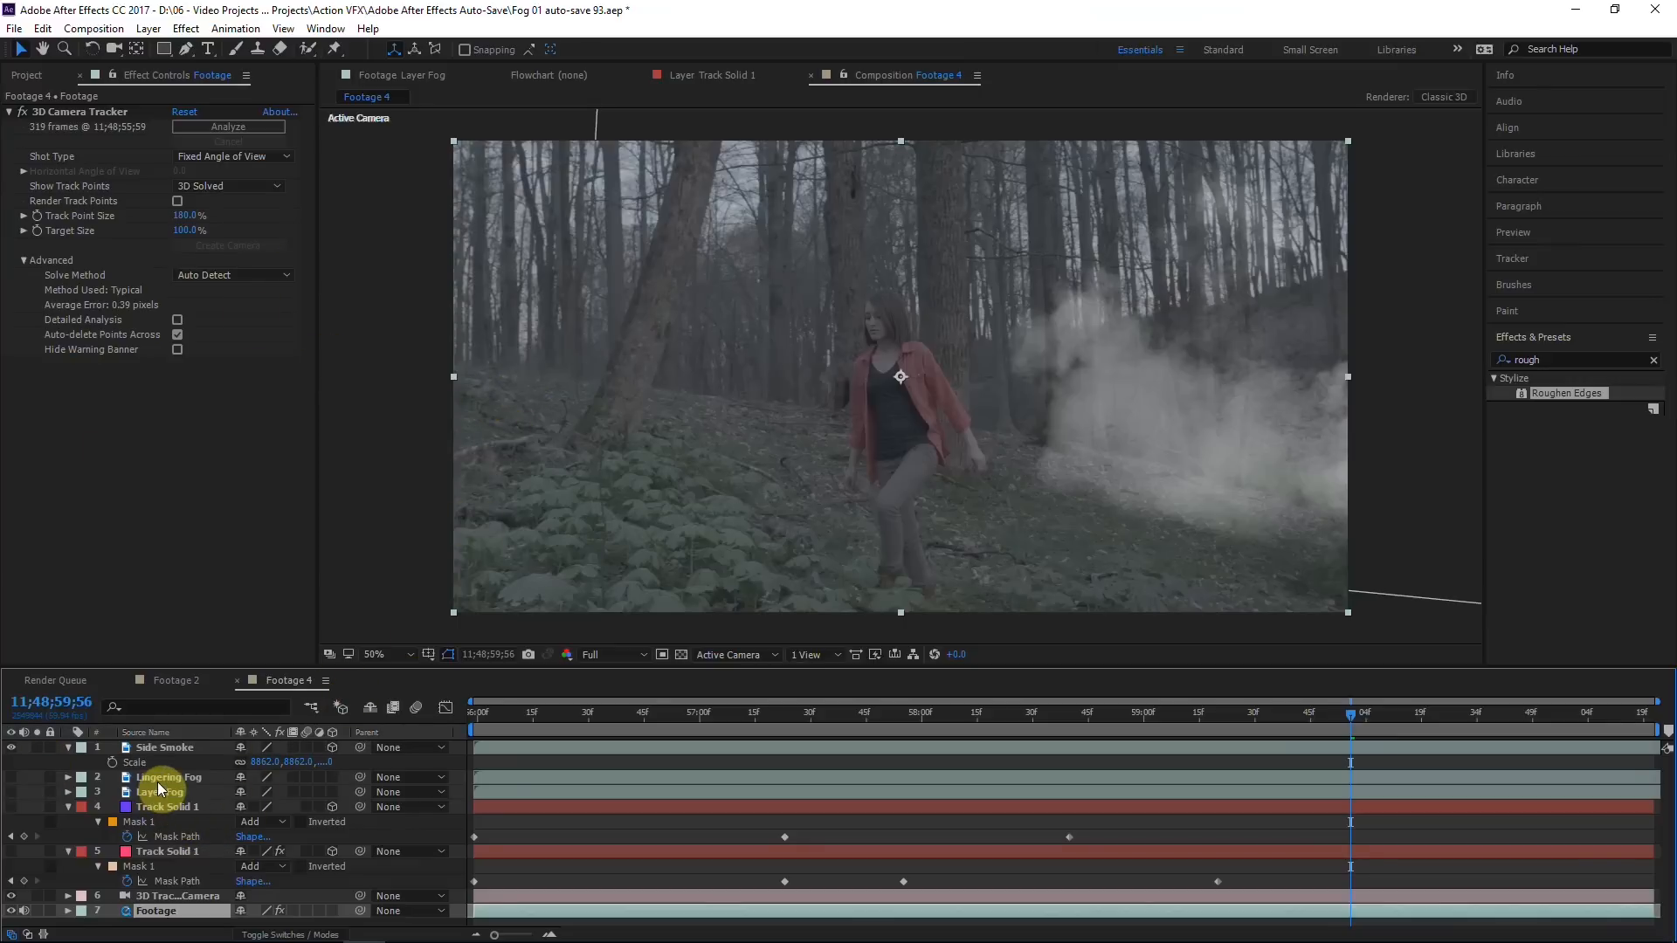
Step: Place Layer Fog at 12856% scale and Lingering Fog at 8000% as 3D layers, and add a second Lingering Fog over the foreground plants
click(835, 416)
click(11, 800)
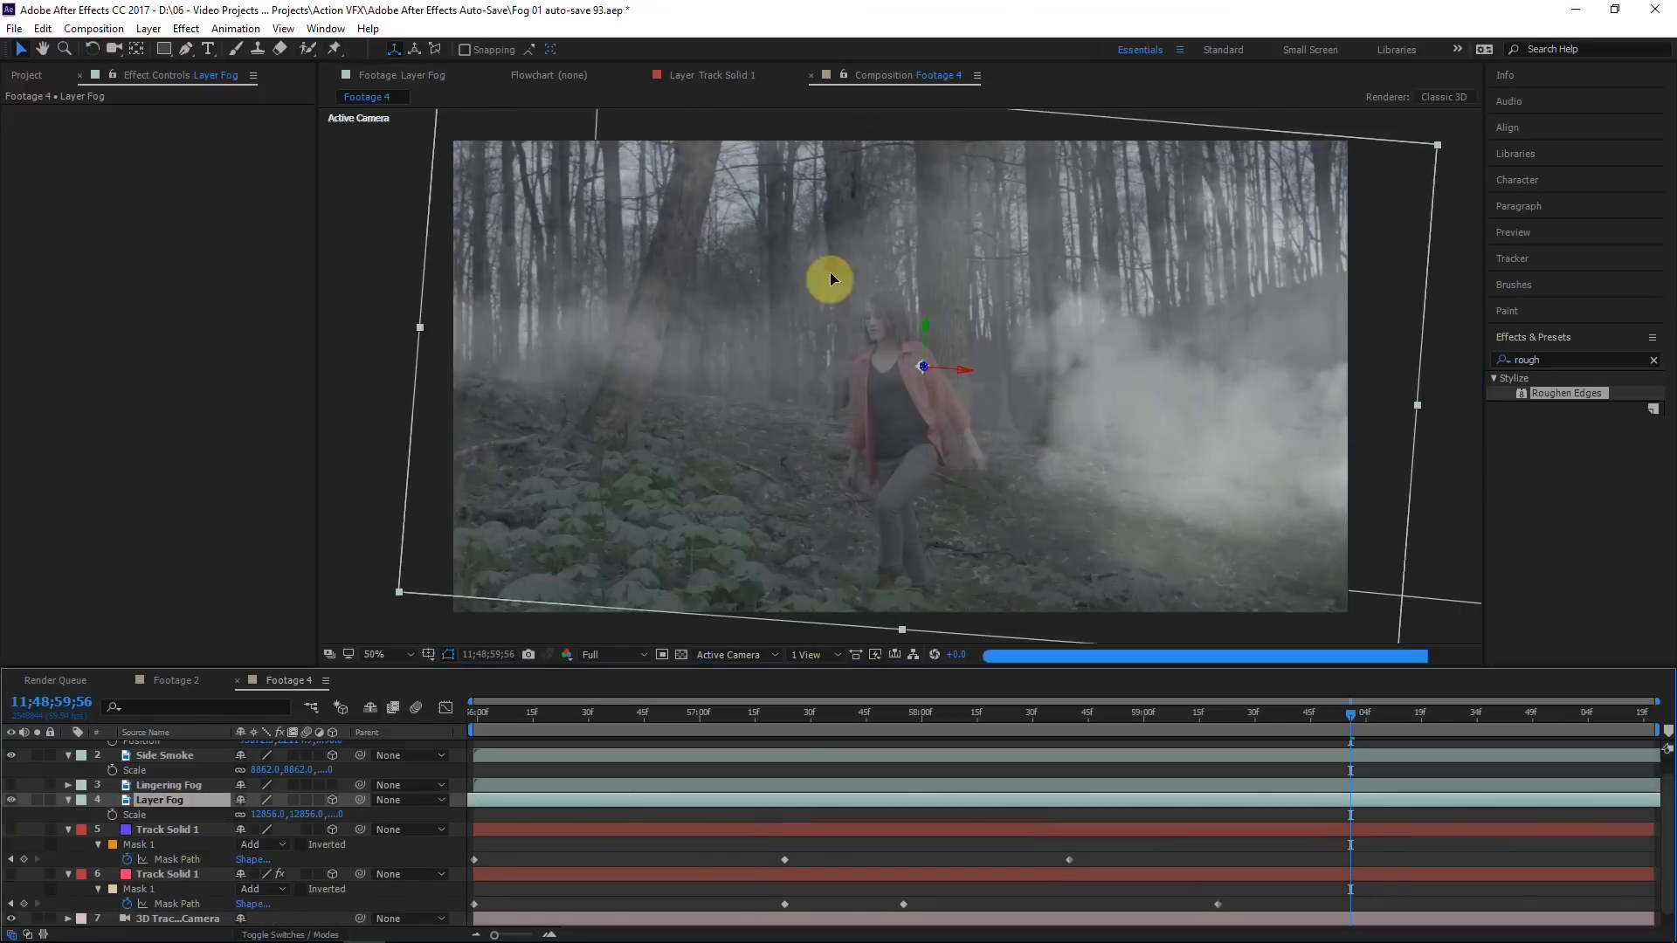
click(162, 749)
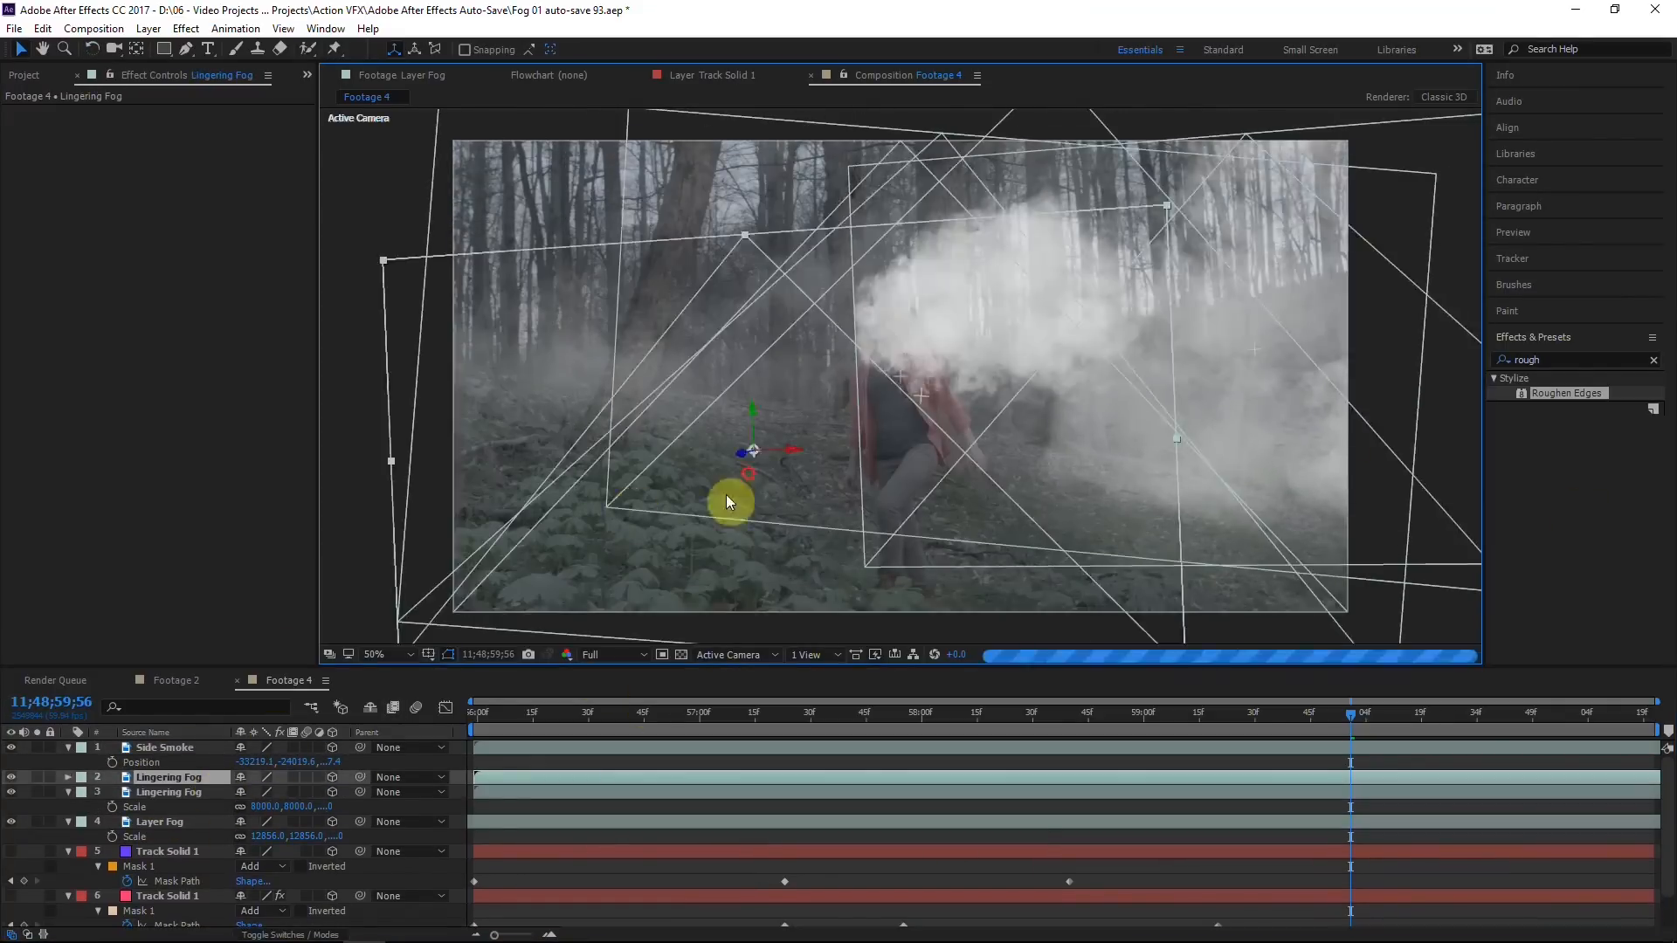
click(153, 767)
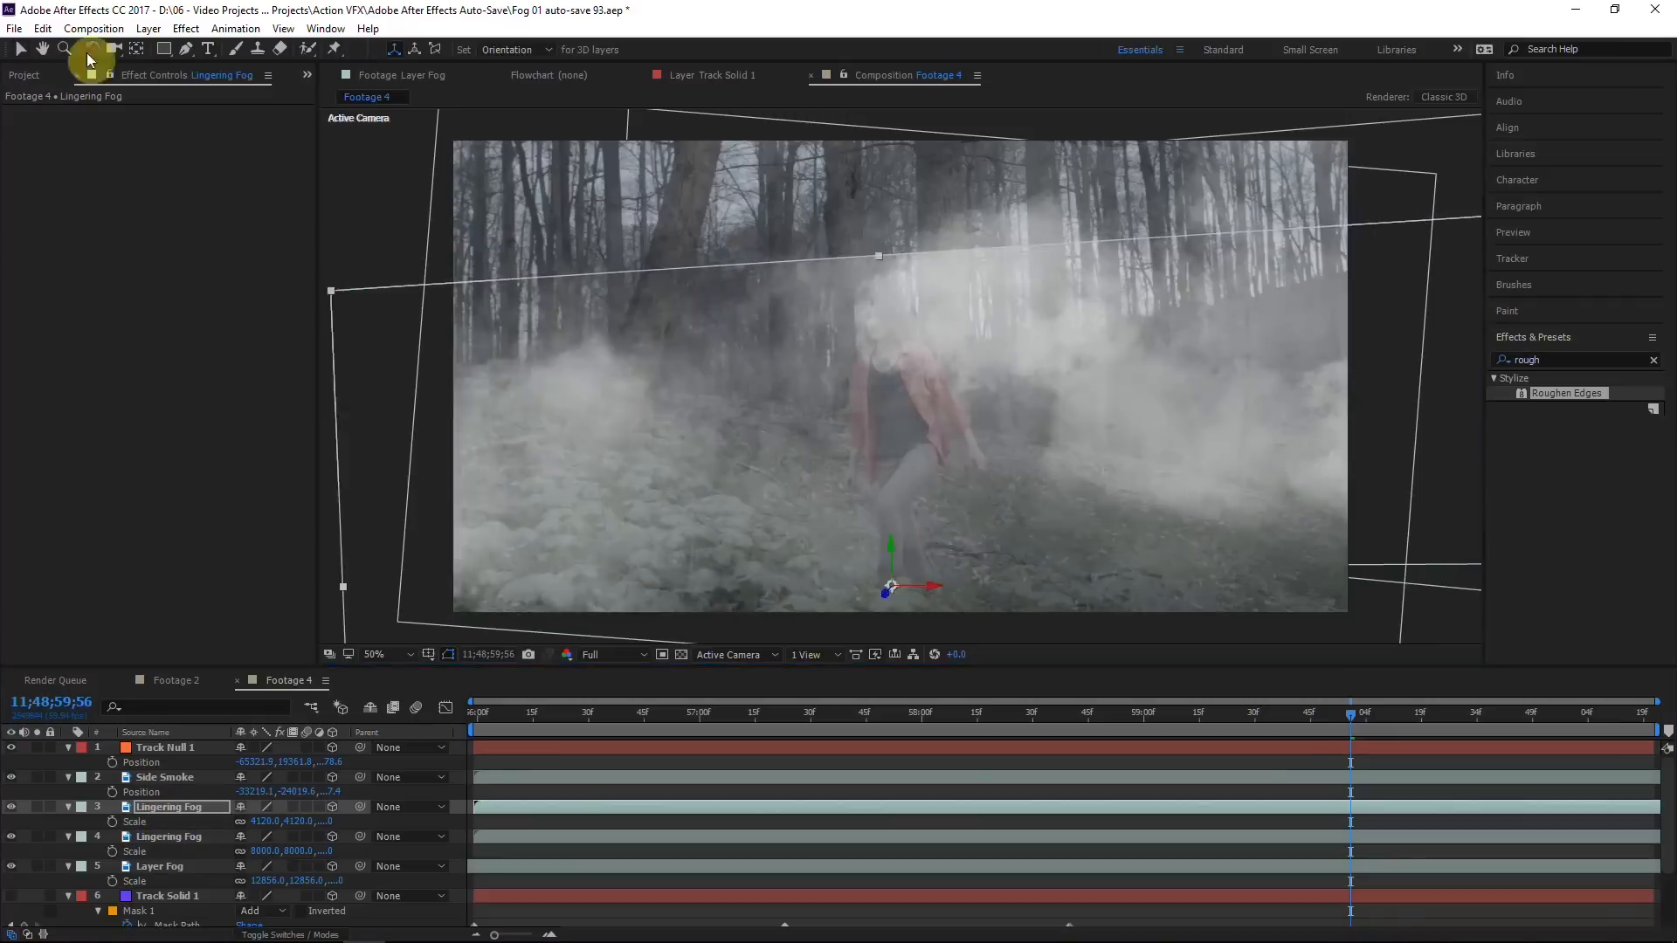
Step: Make Layer Fog and the Lingering Fog layer scaled to 8000% visible
click(39, 868)
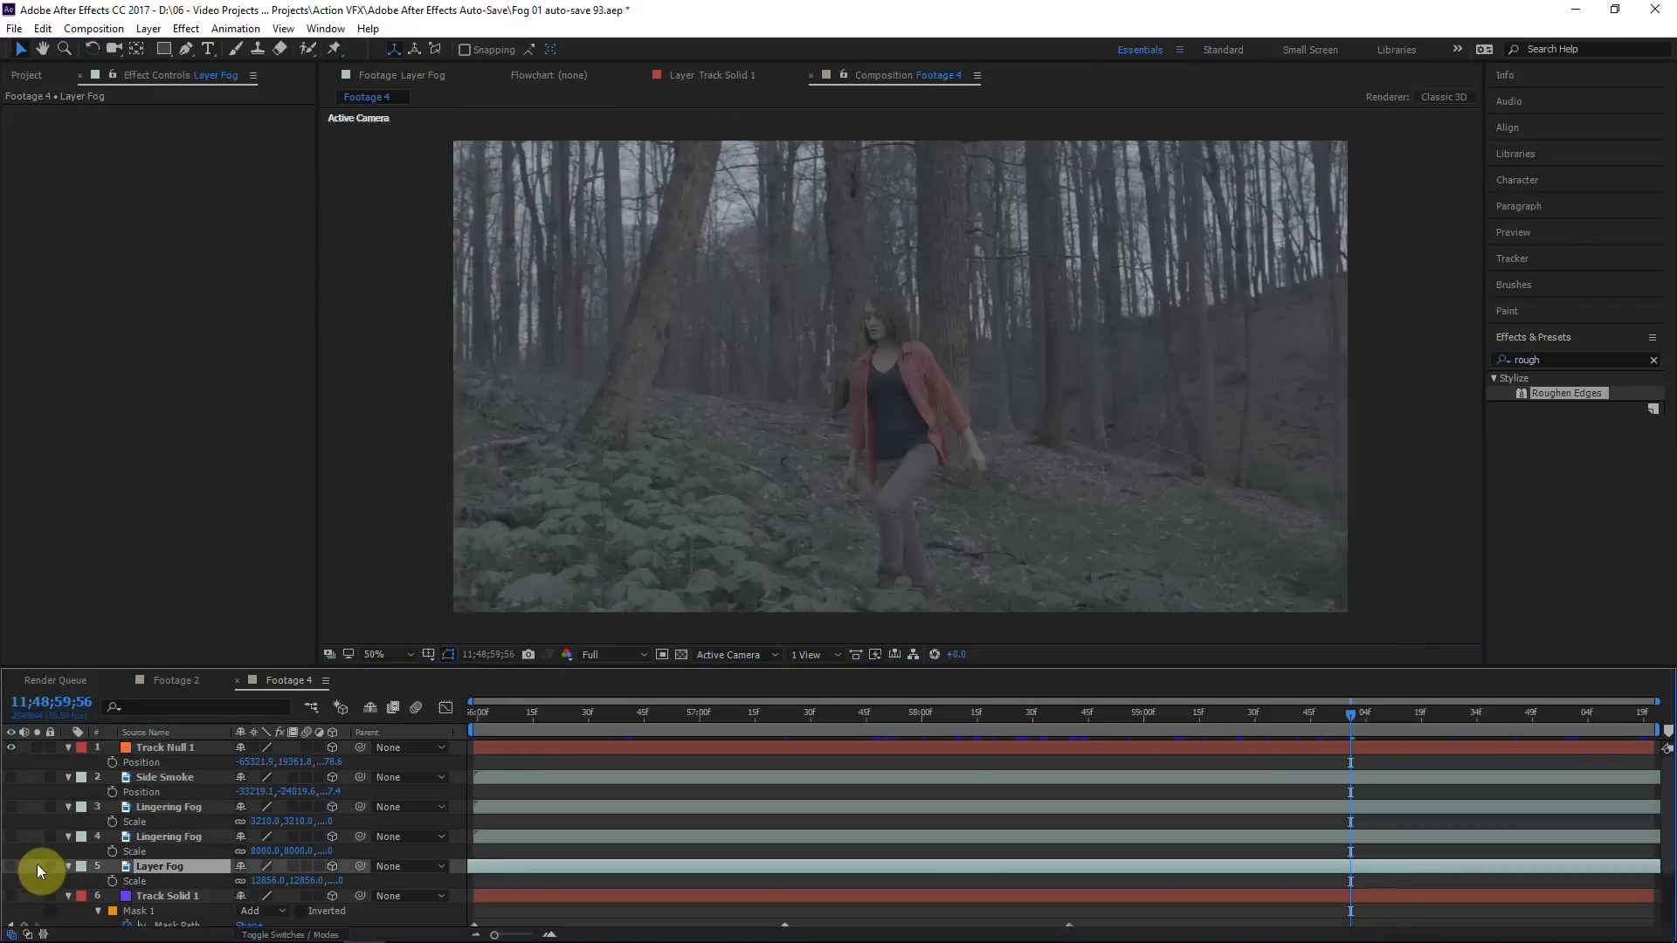
click(12, 868)
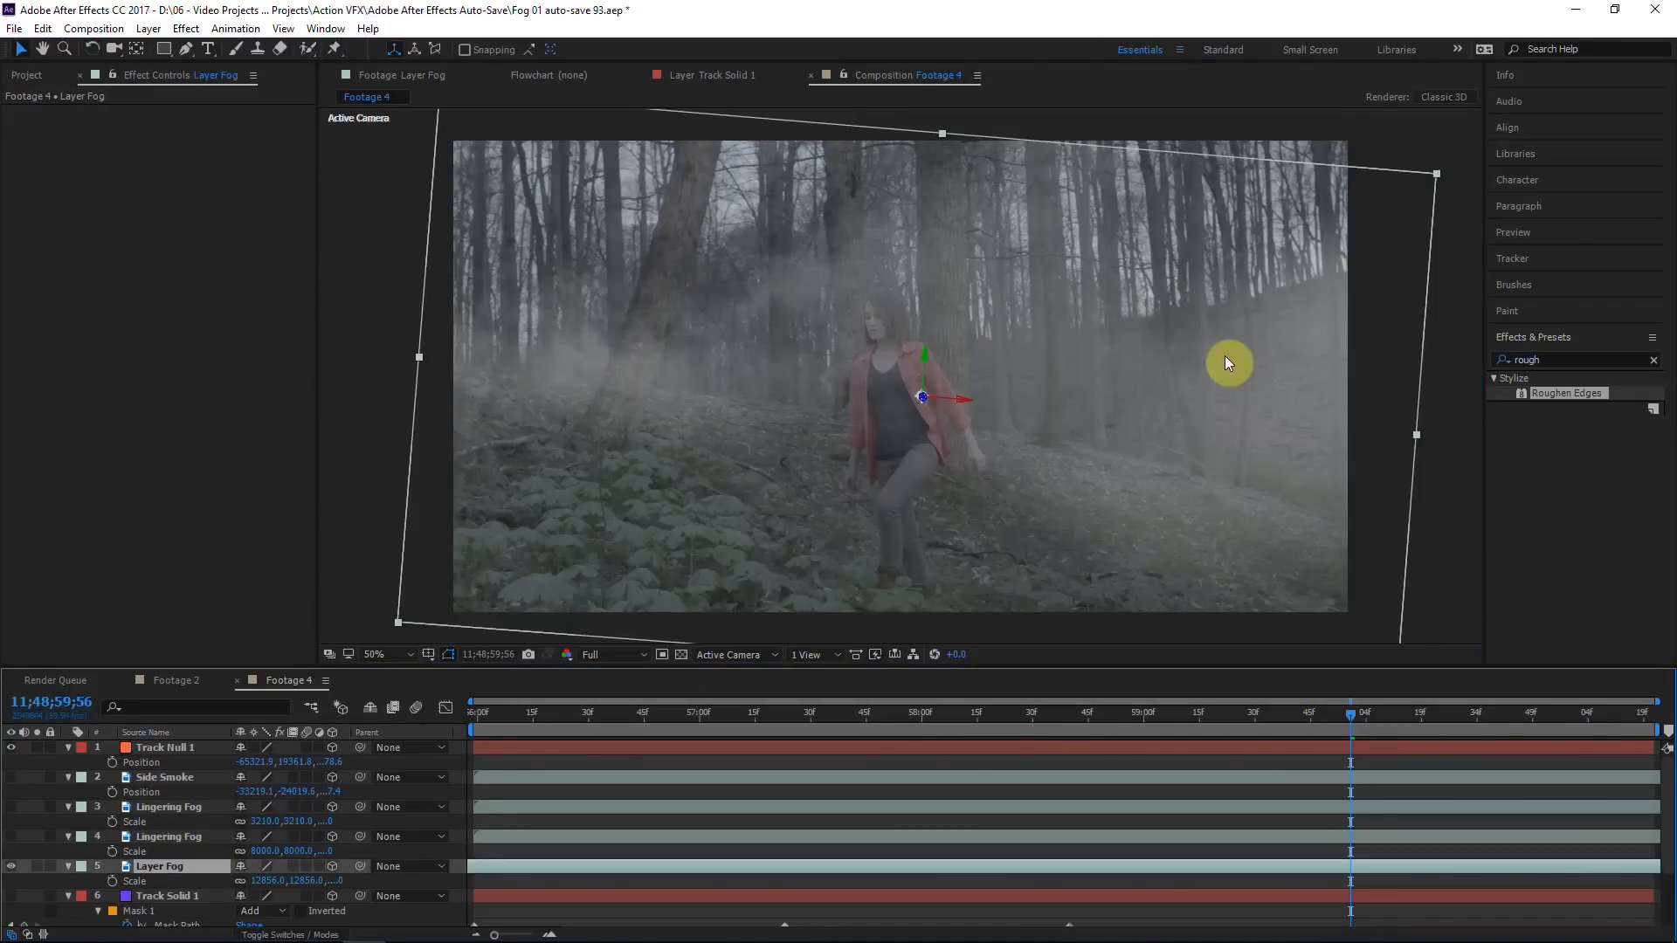
click(12, 837)
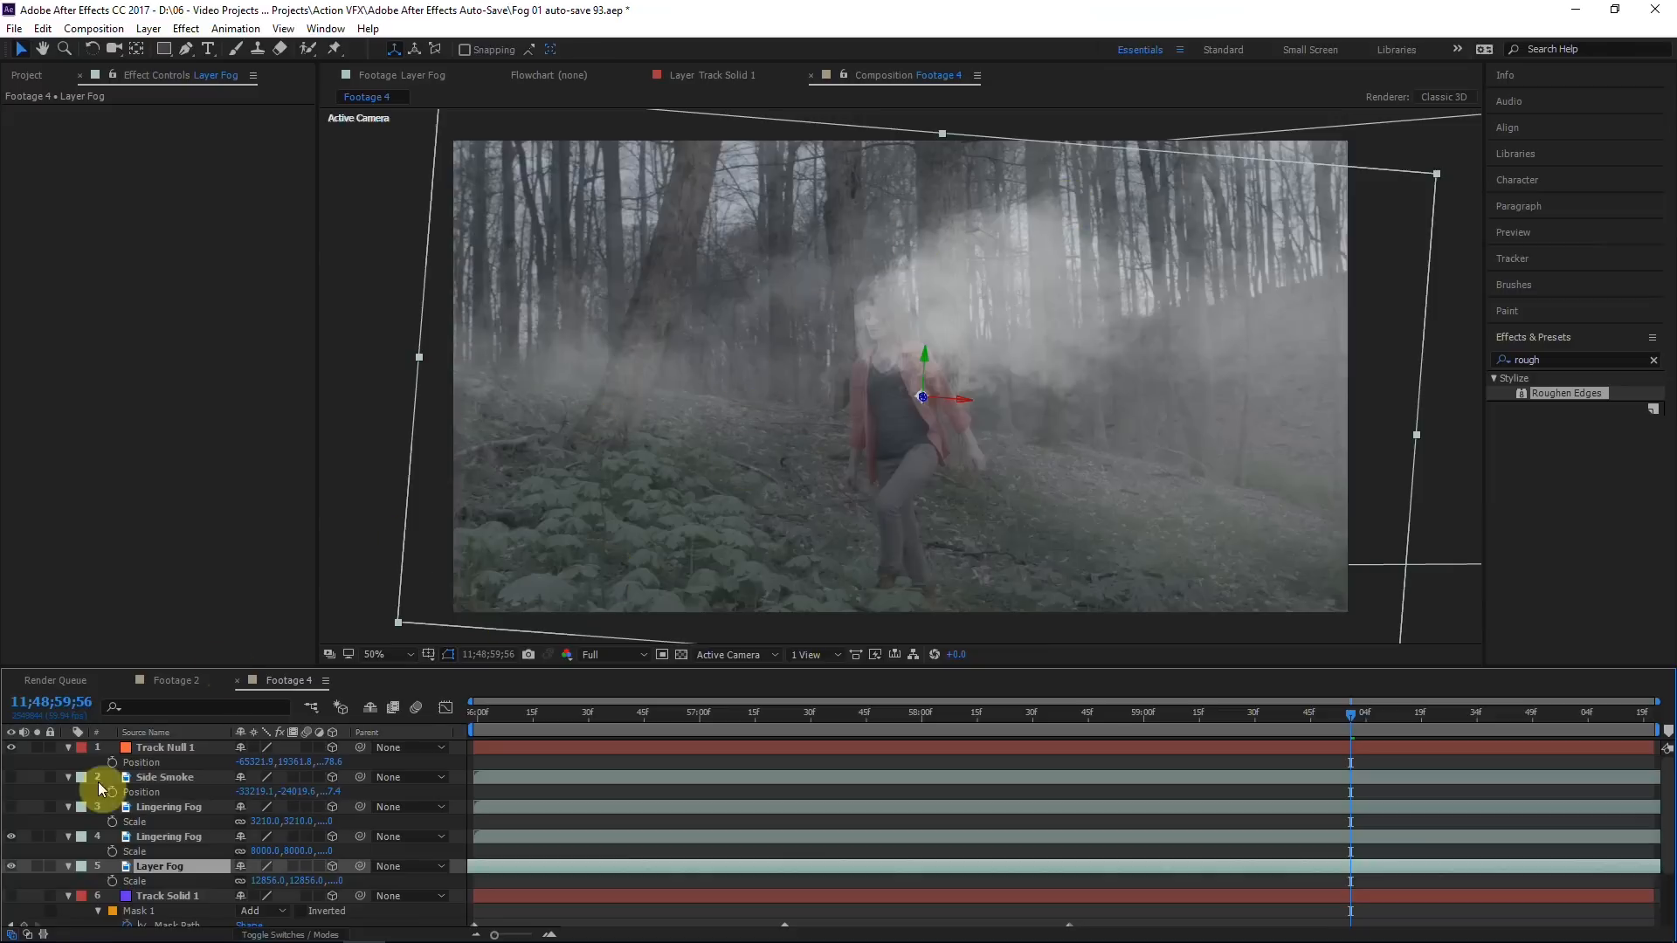
Step: Show the foreground Lingering Fog layer, shift it over the plants beside the girl, and turn Side Smoke back on
click(185, 801)
click(11, 806)
click(1013, 466)
drag(973, 486, 866, 498)
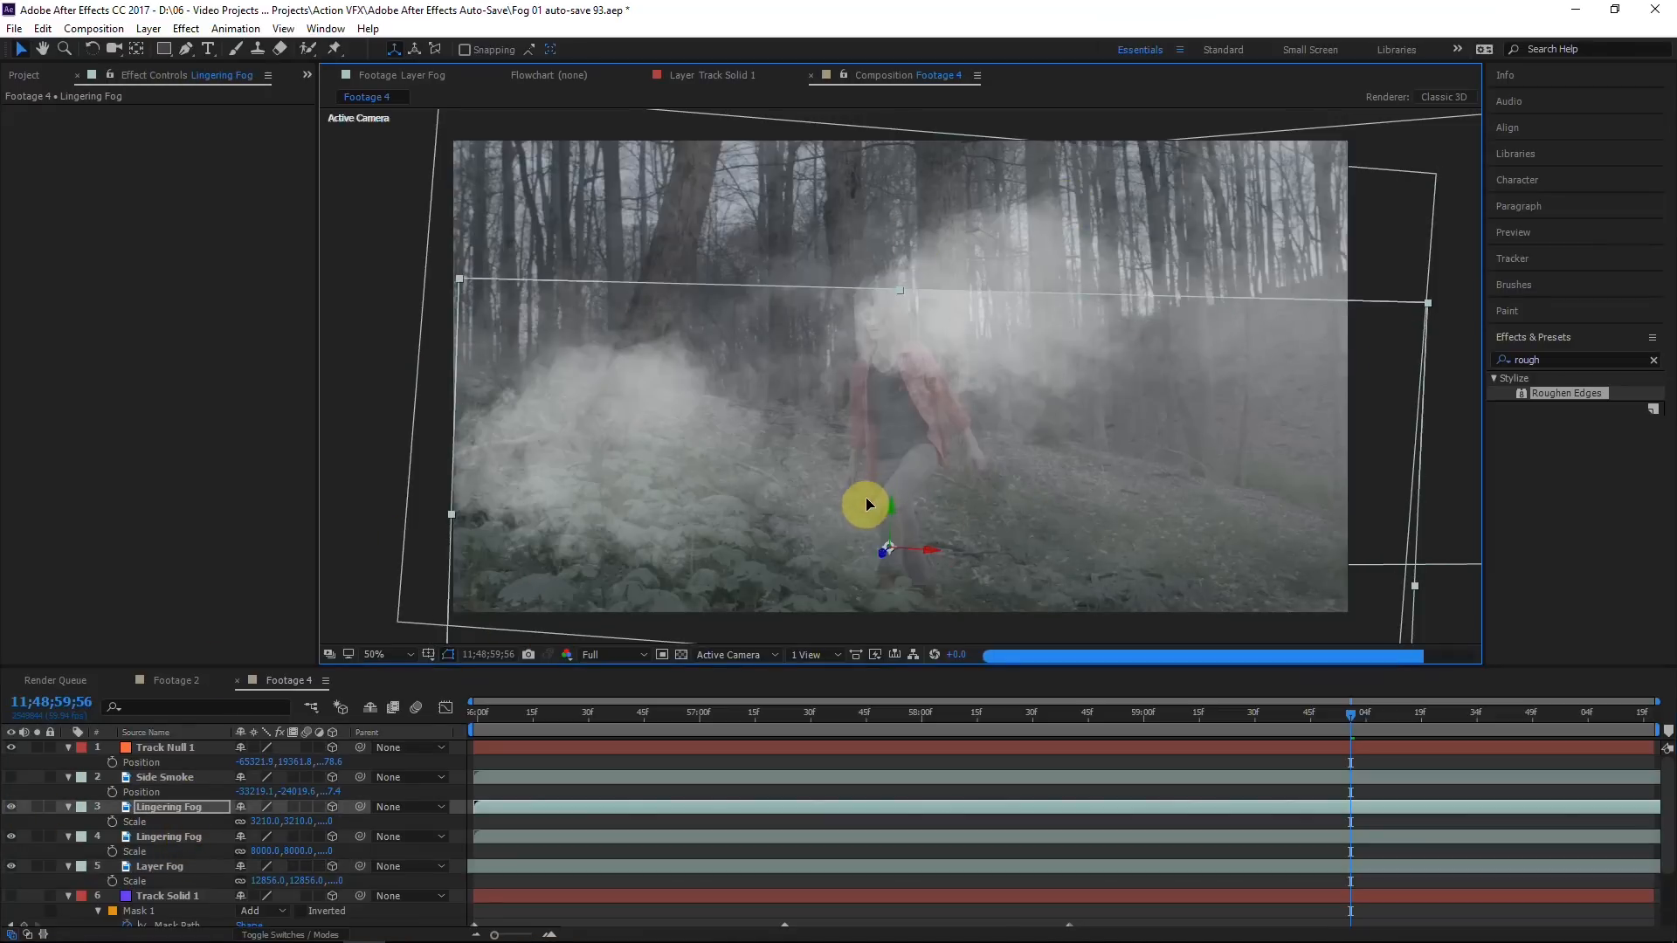
click(16, 777)
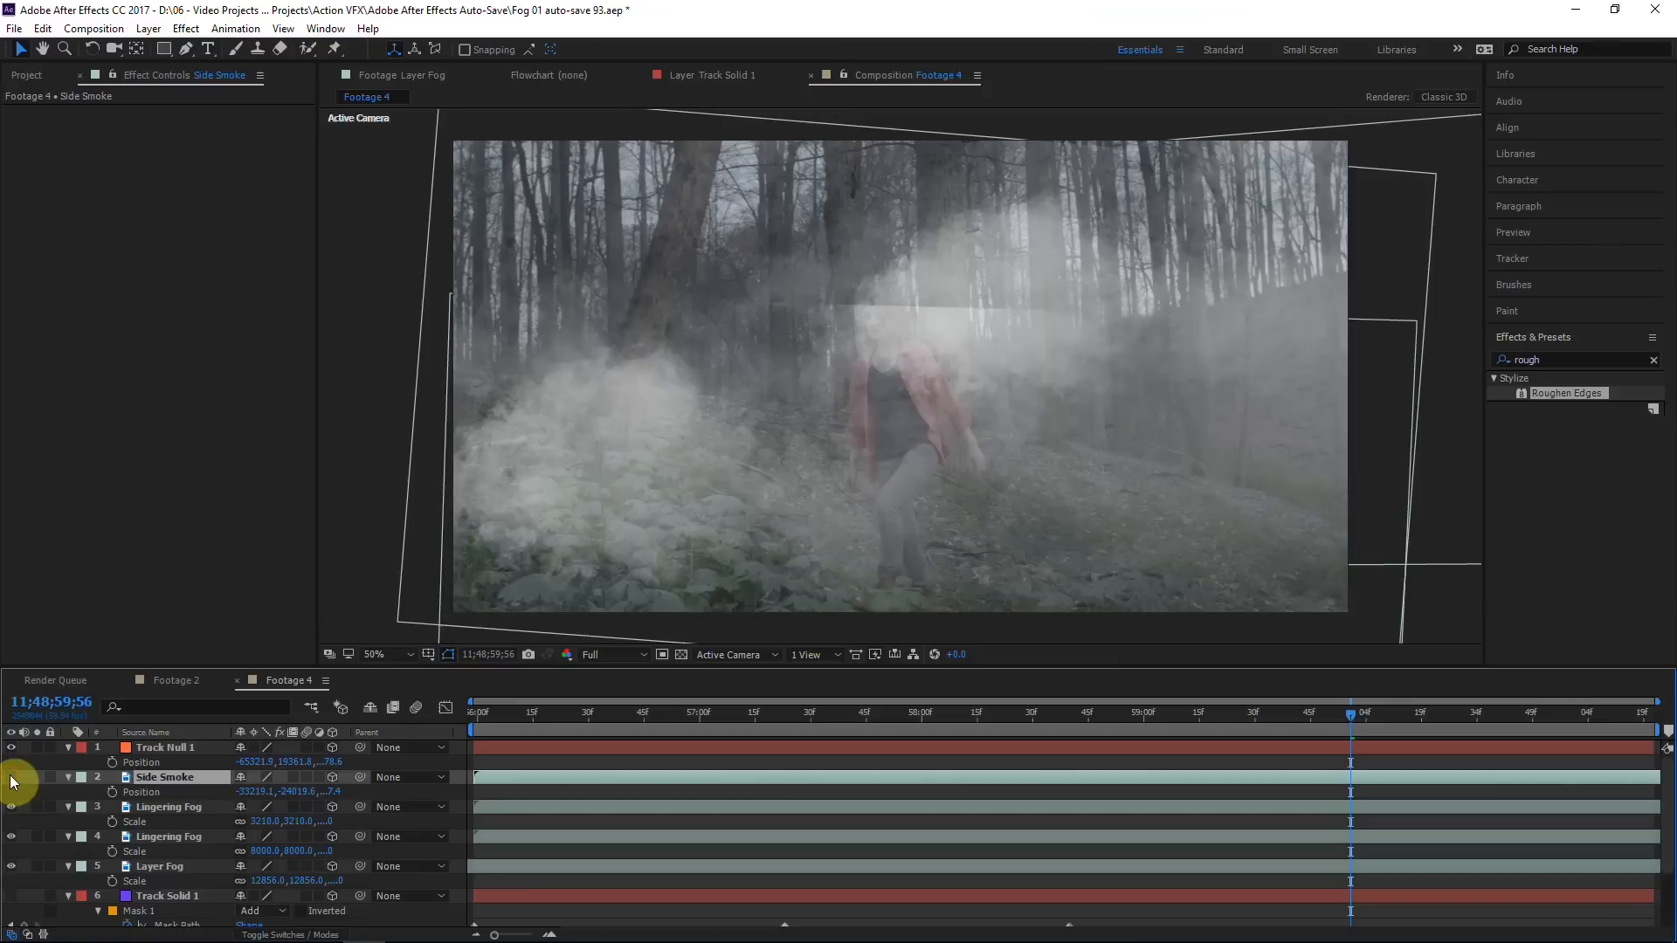
Step: Turn the Side Smoke layer's visibility on and display the timeline's blending mode columns
click(12, 780)
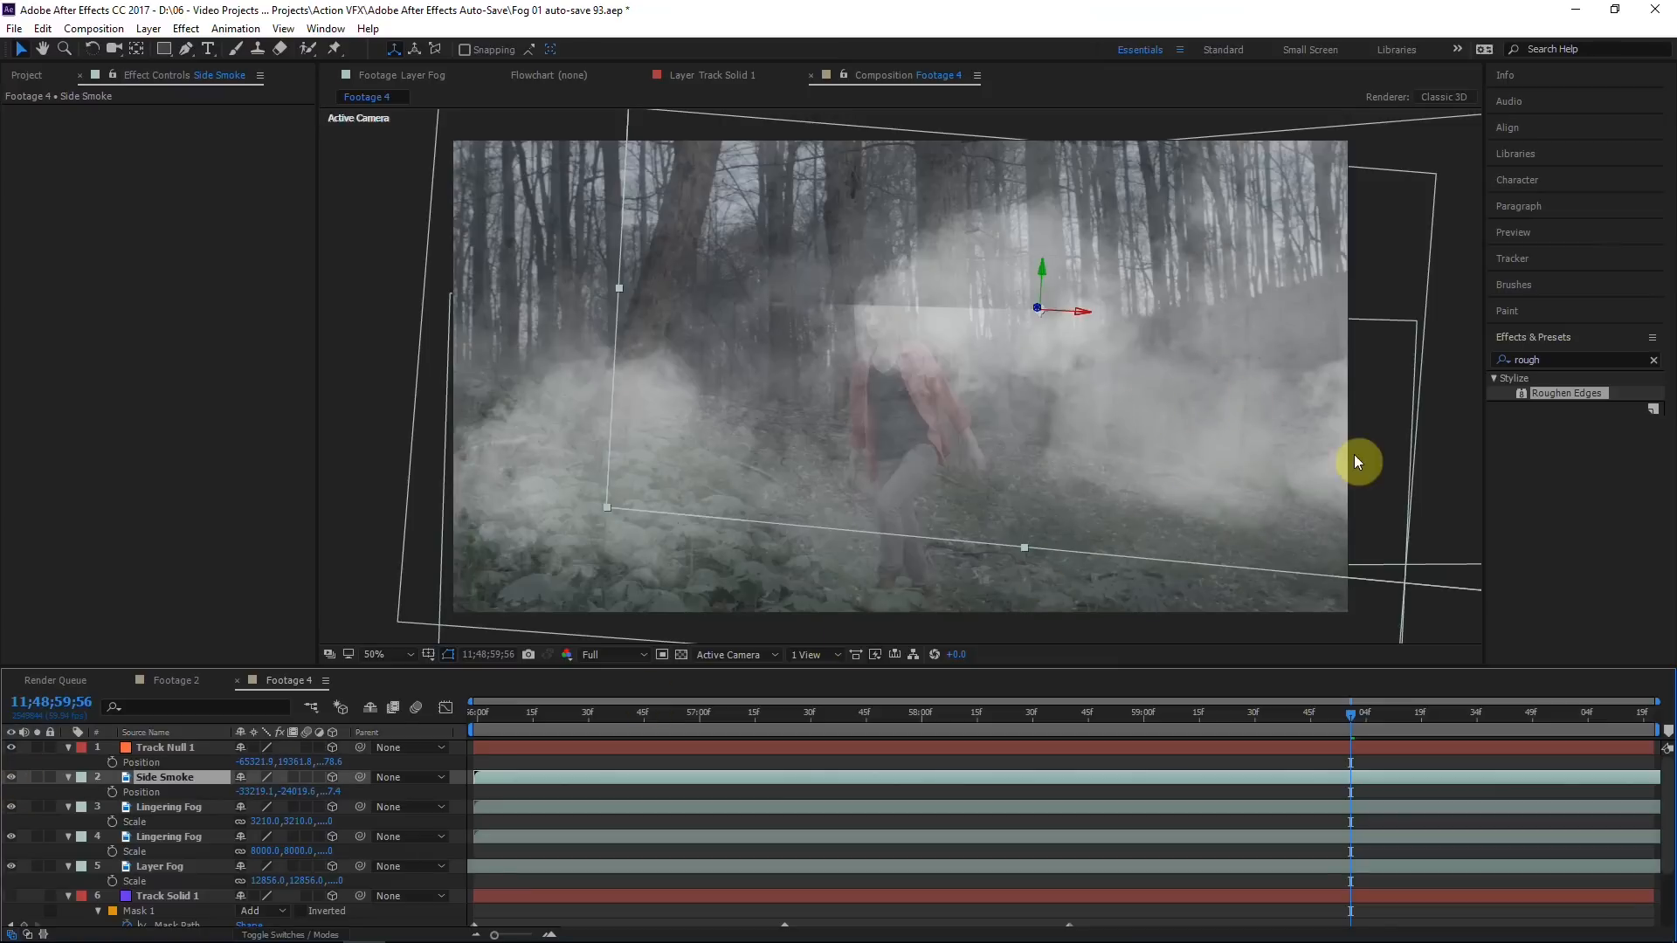
click(1401, 531)
key(F4)
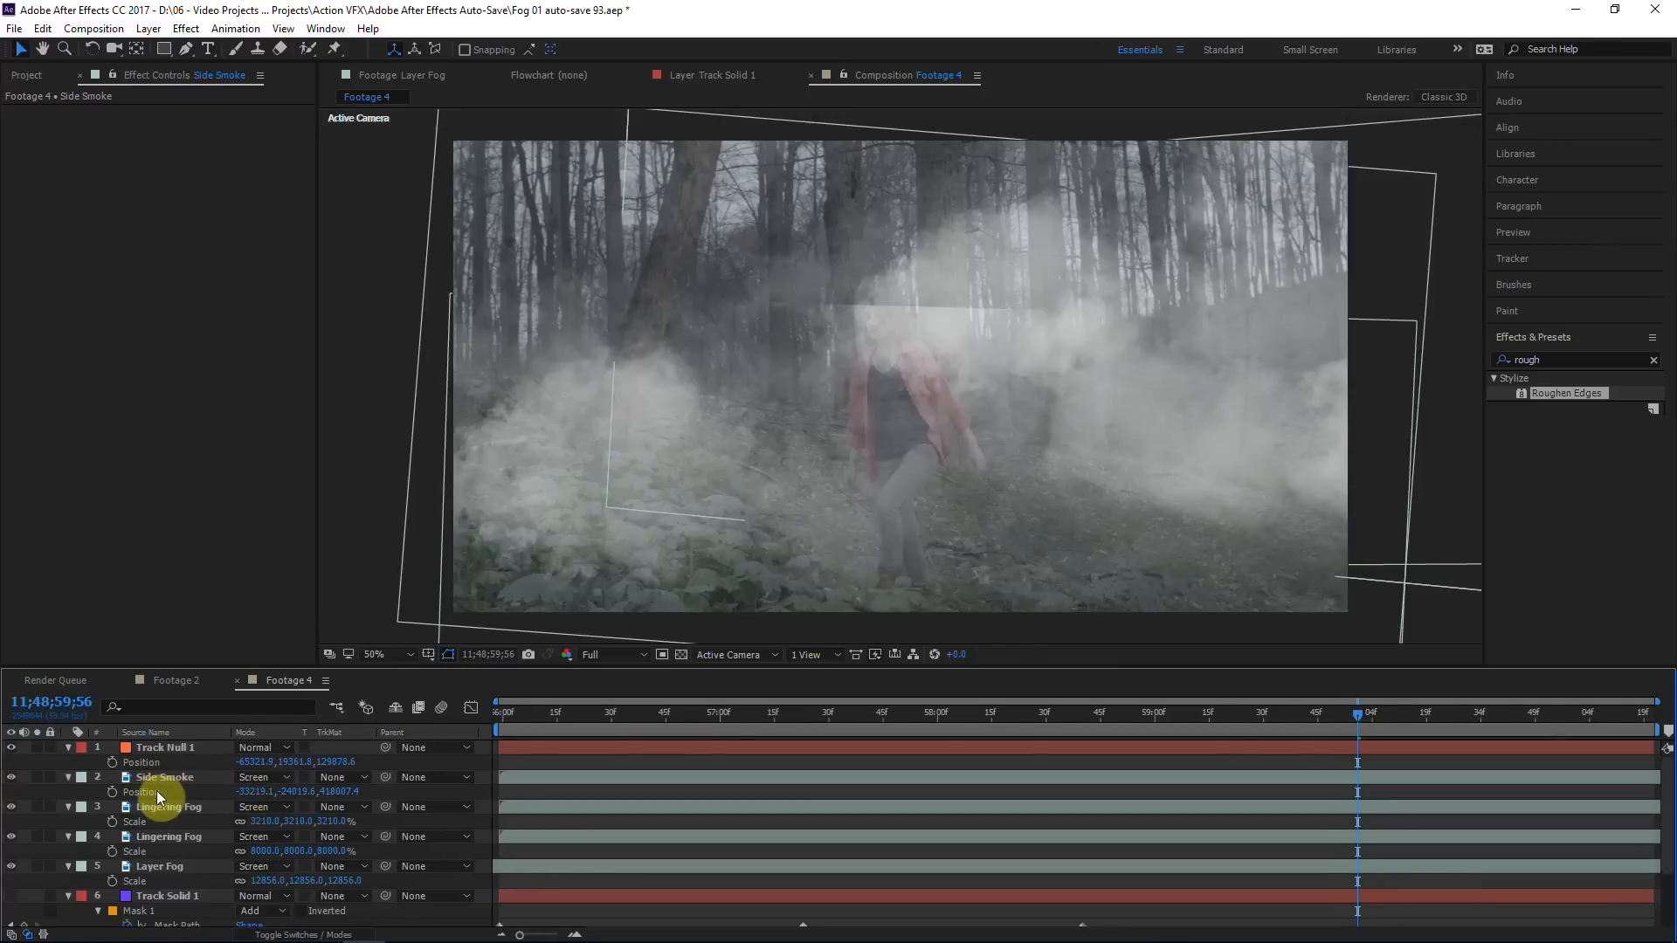
Step: Delete Track Null 1, Track Solid 1 and the other leftover layer above the 3D tracker camera
click(166, 749)
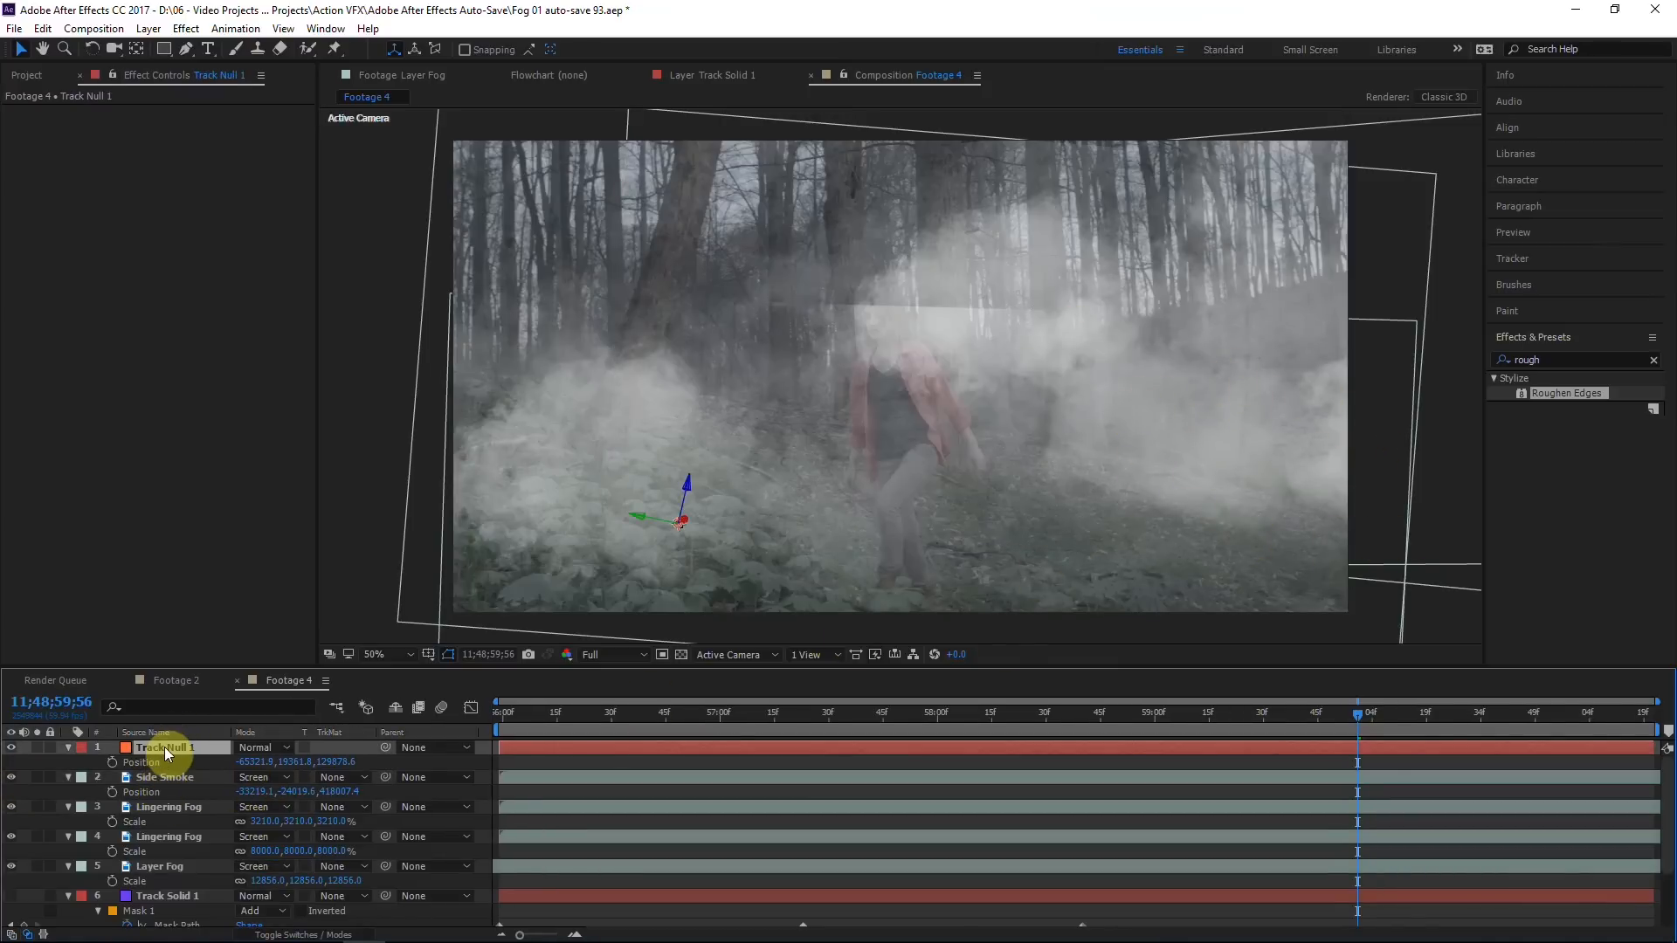
key(Delete)
click(149, 867)
key(Delete)
click(150, 867)
key(Delete)
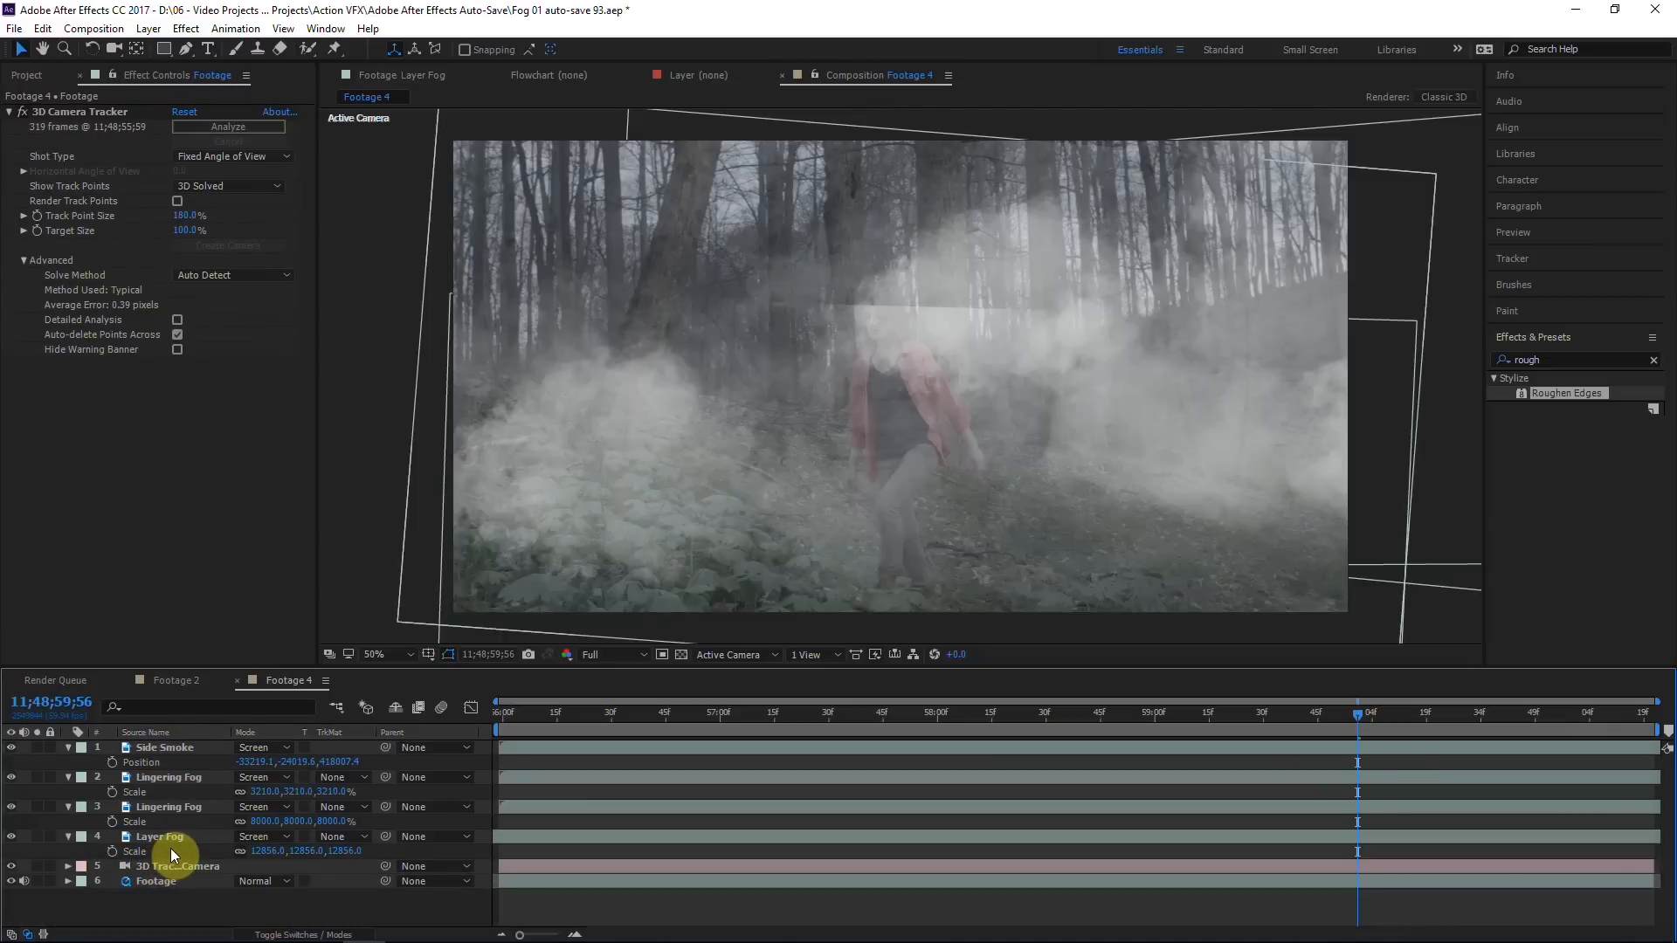
Step: Solo the Side Smoke layer
click(201, 774)
click(172, 748)
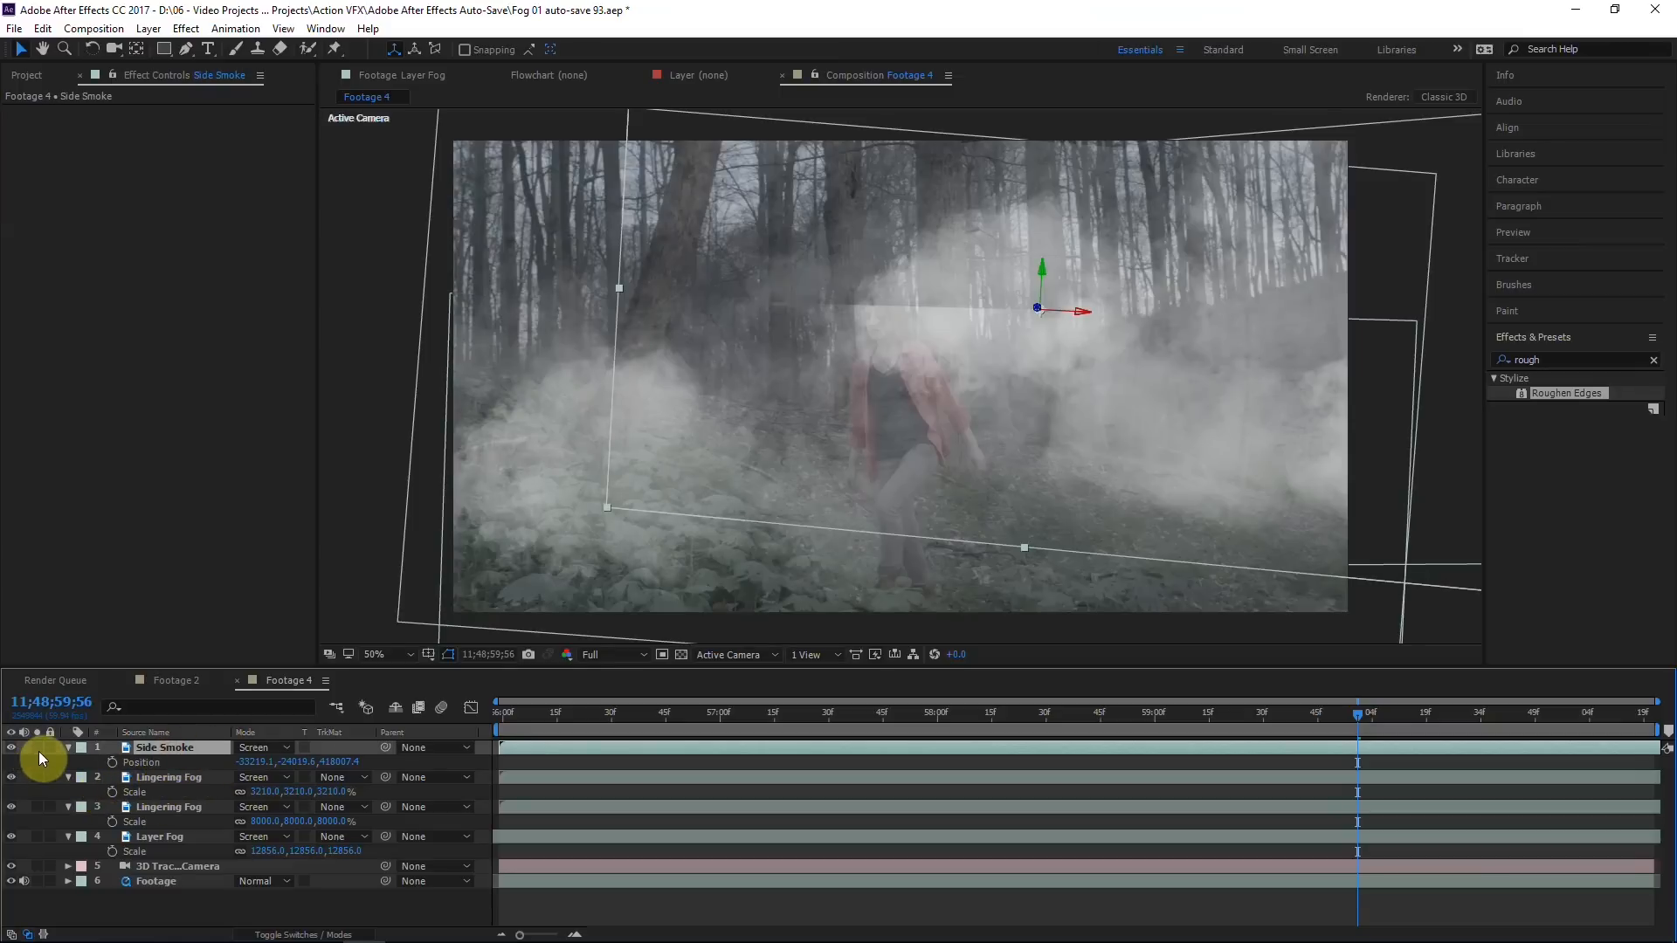
click(37, 747)
click(36, 747)
click(37, 748)
Step: Pre-compose Side Smoke as Side Smoke Comp 2, leaving all attributes in Footage 4
right_click(191, 746)
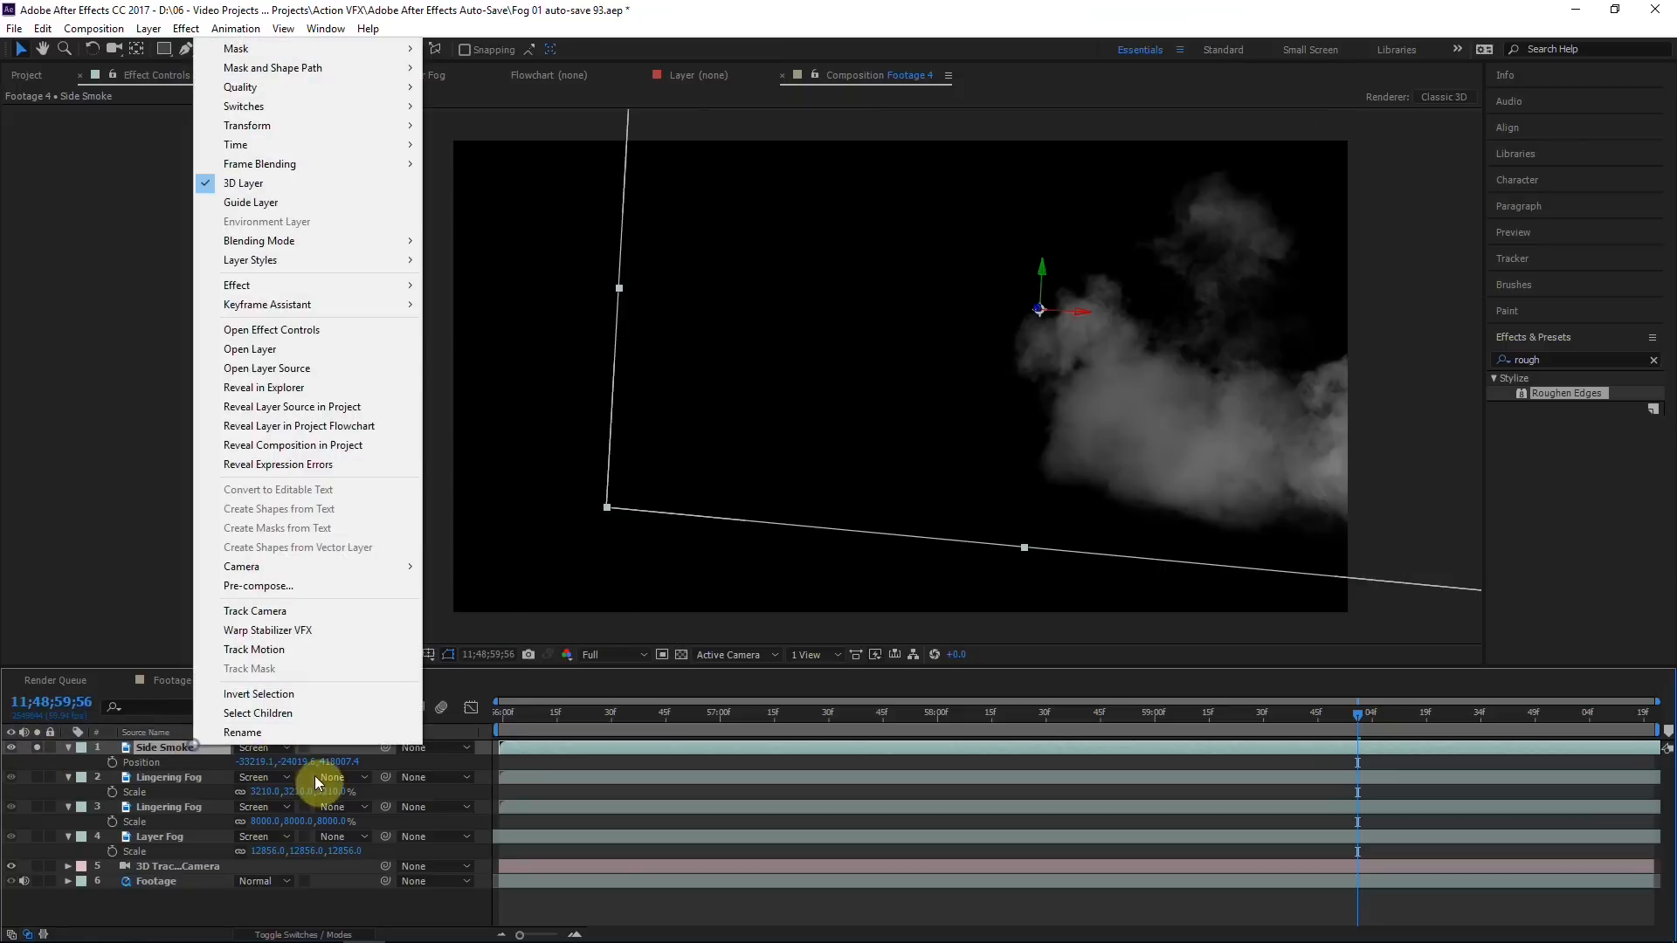
click(297, 585)
click(720, 432)
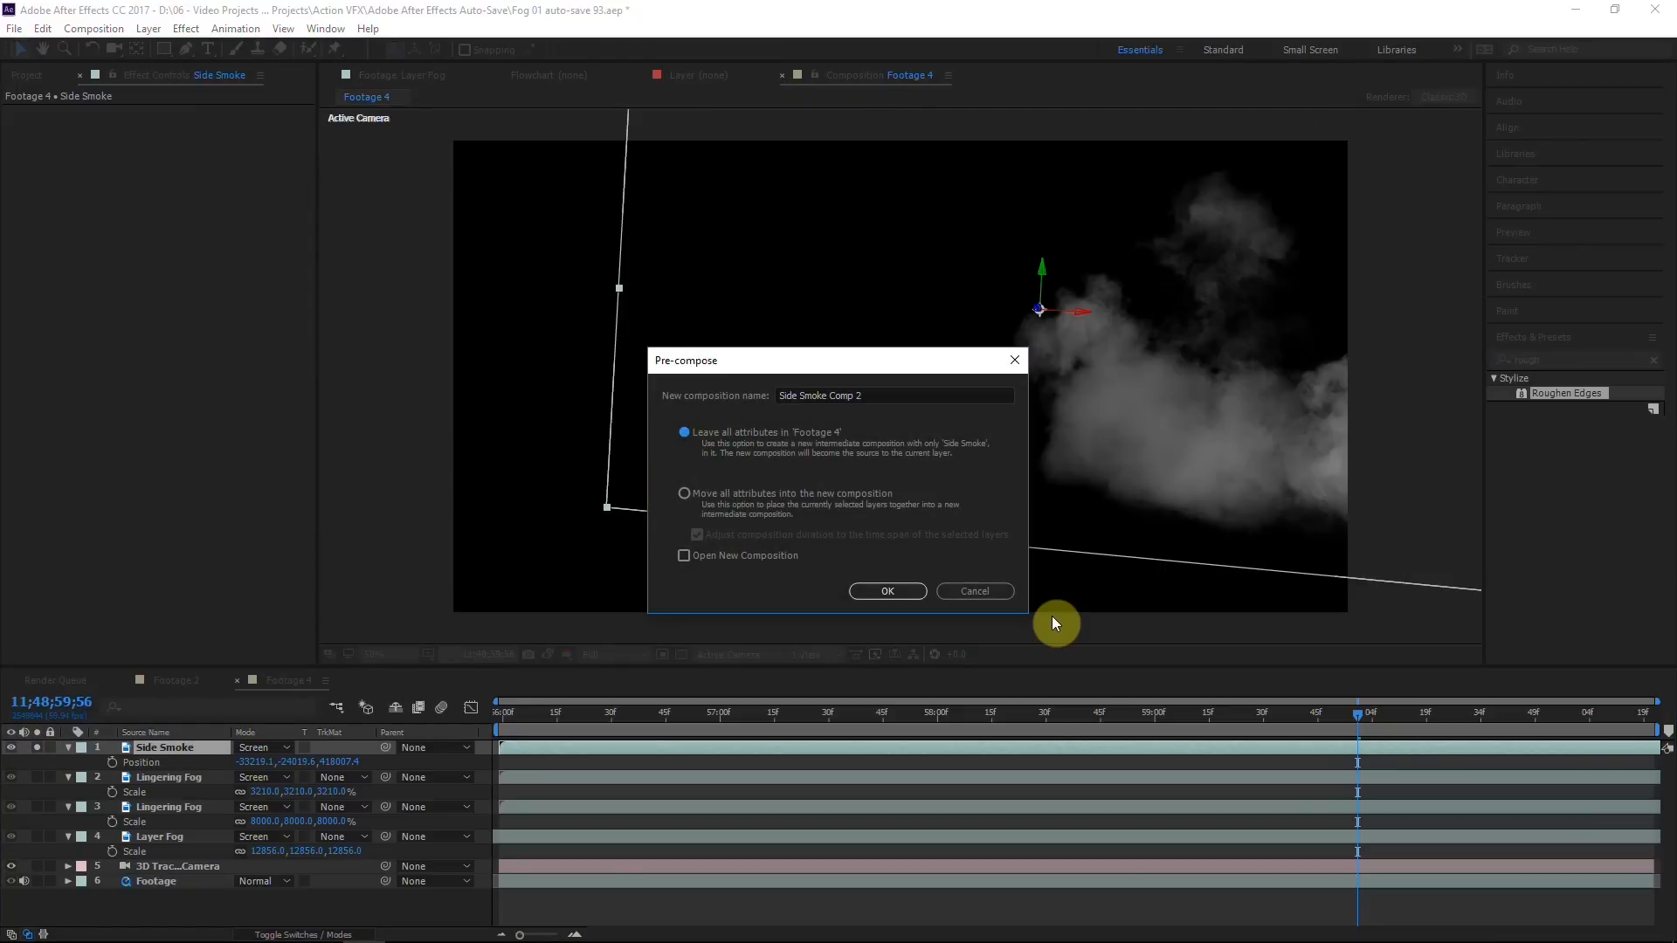
click(903, 587)
key(Return)
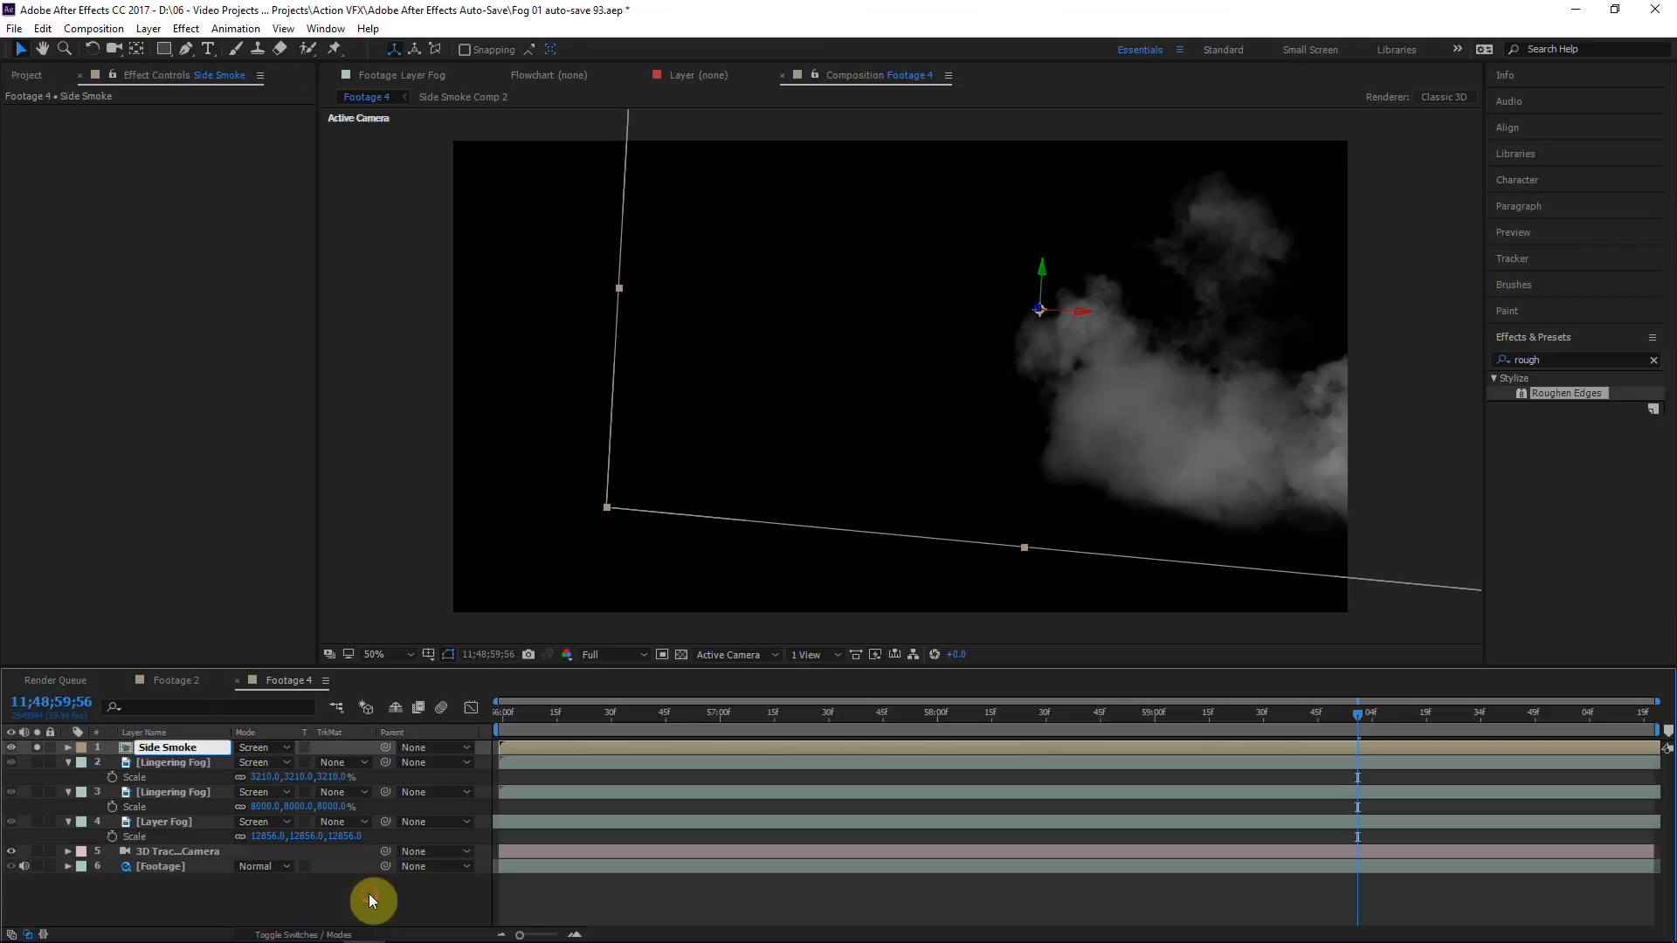
click(368, 894)
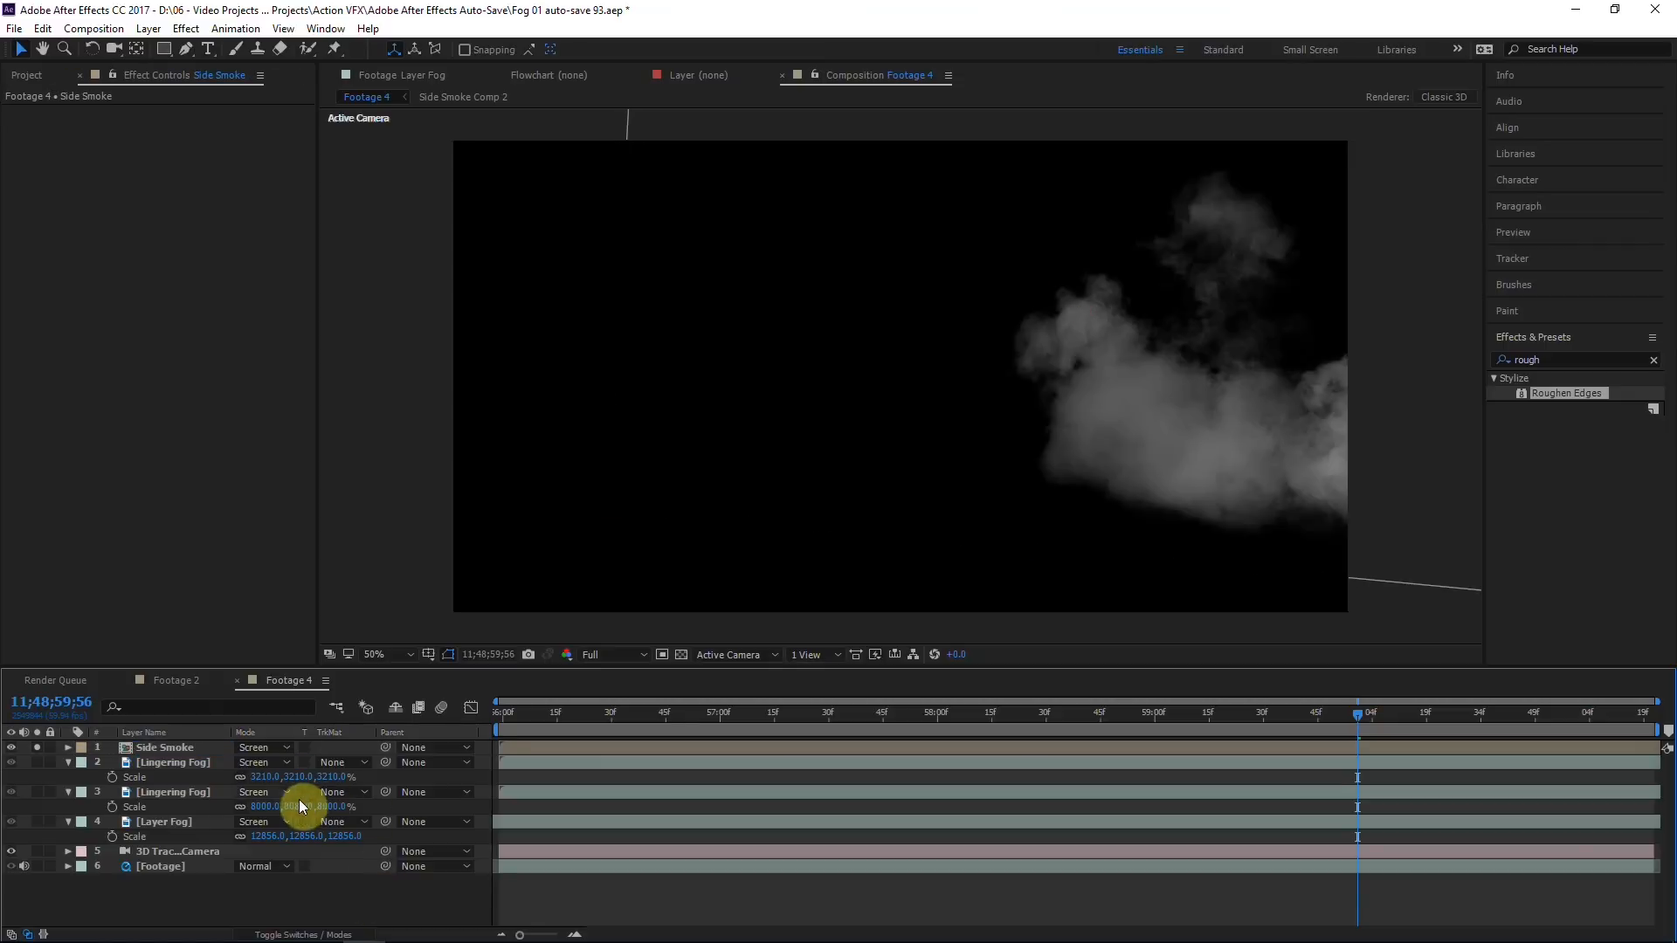
Step: Open Side Smoke Comp 2 to view the smoke clip within its own frame and return to Footage 4
click(192, 746)
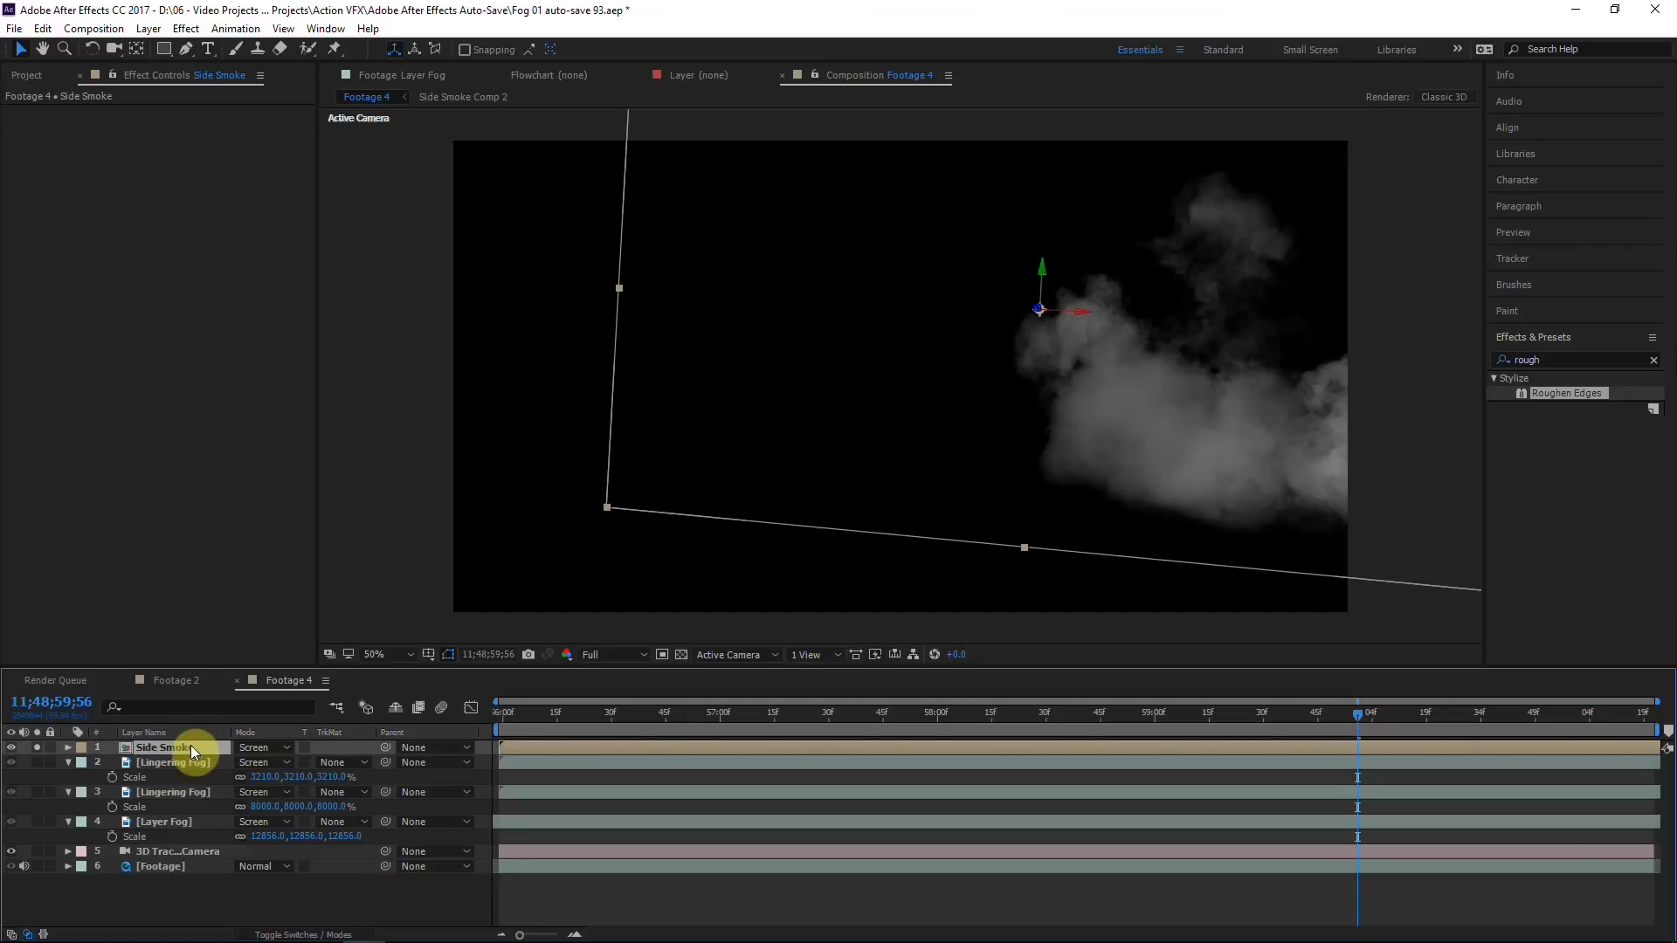
double_click(190, 746)
drag(1086, 445, 1075, 413)
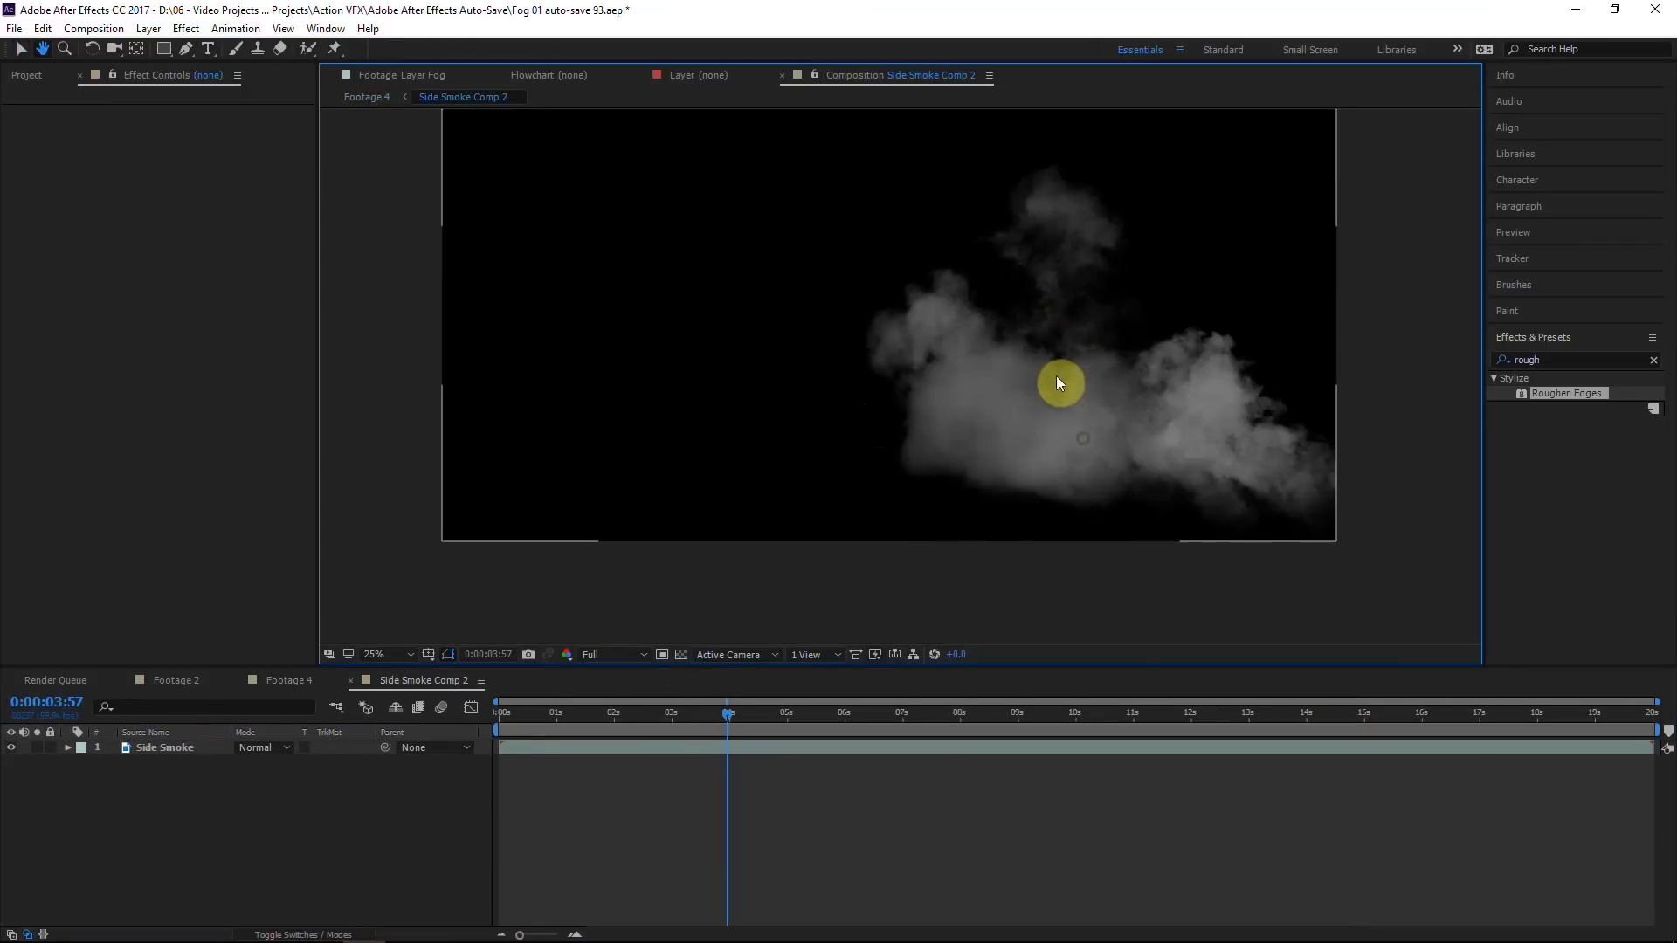
click(197, 748)
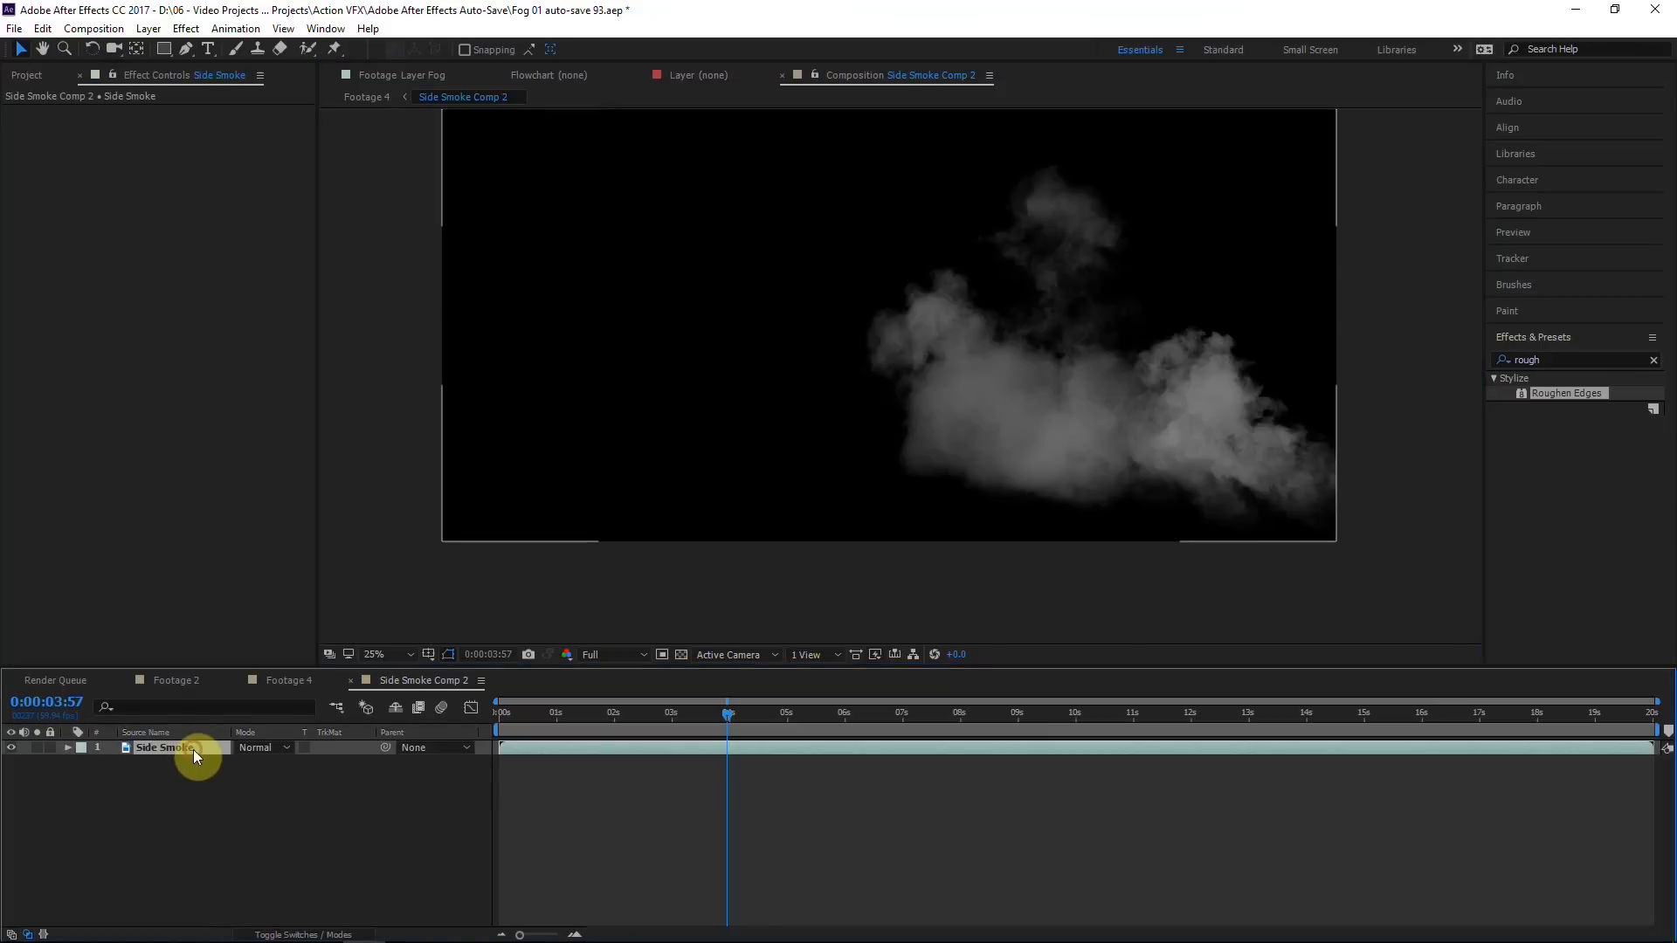
click(378, 97)
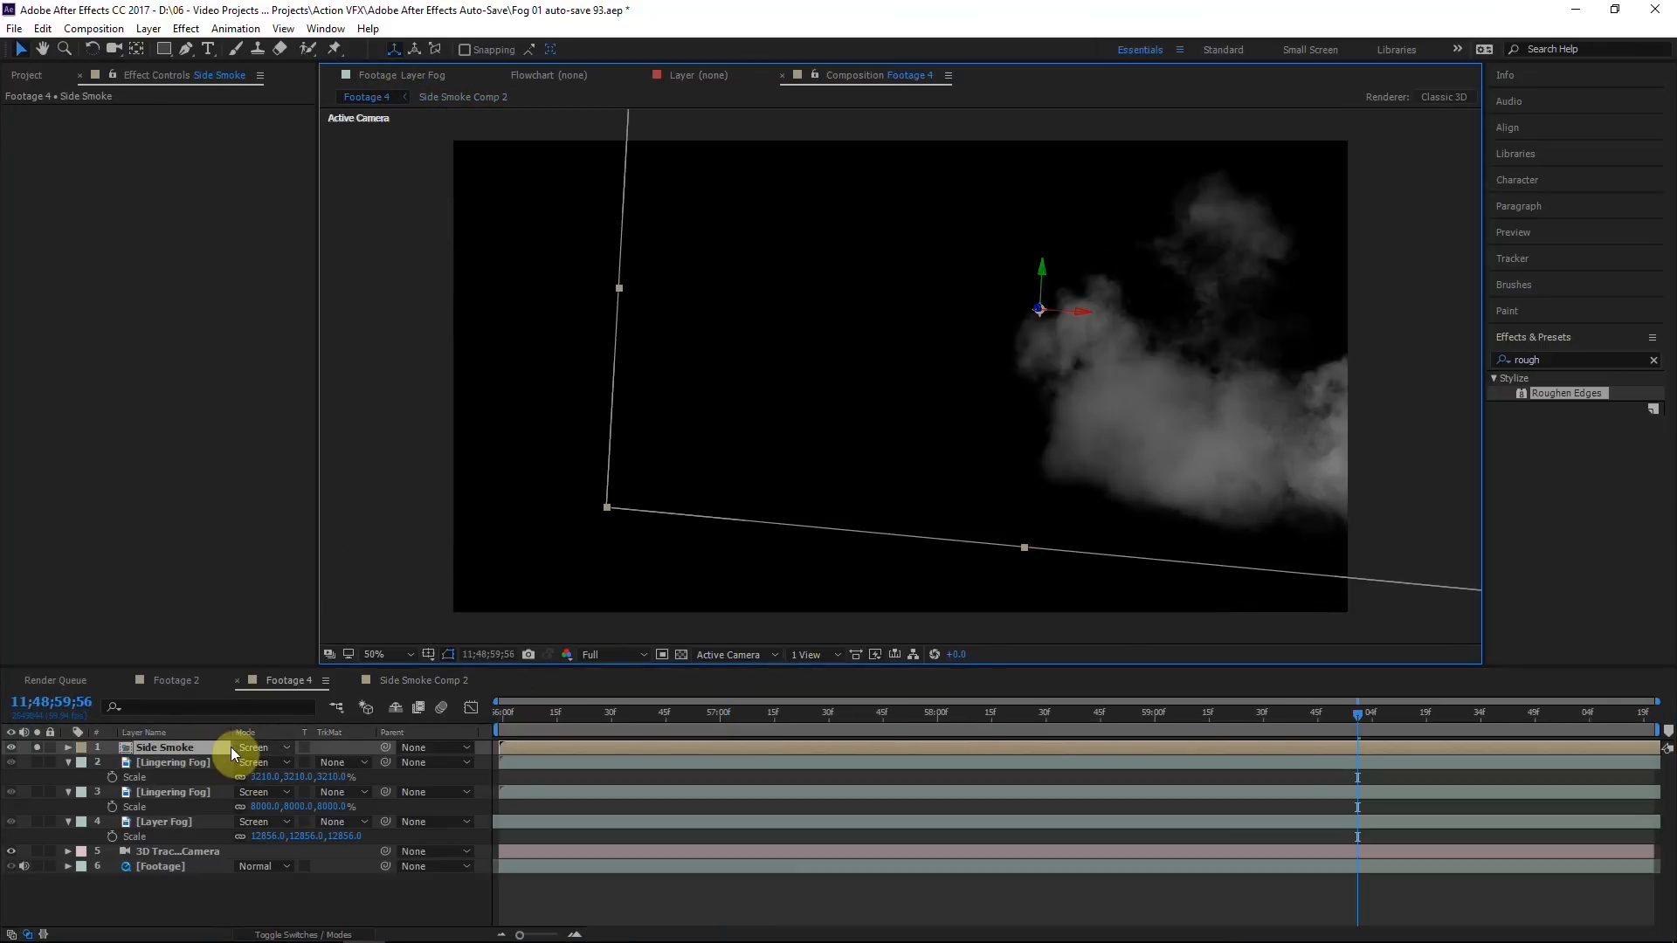
Step: Keep Side Smoke soloed and solo the Footage layer with it
click(37, 748)
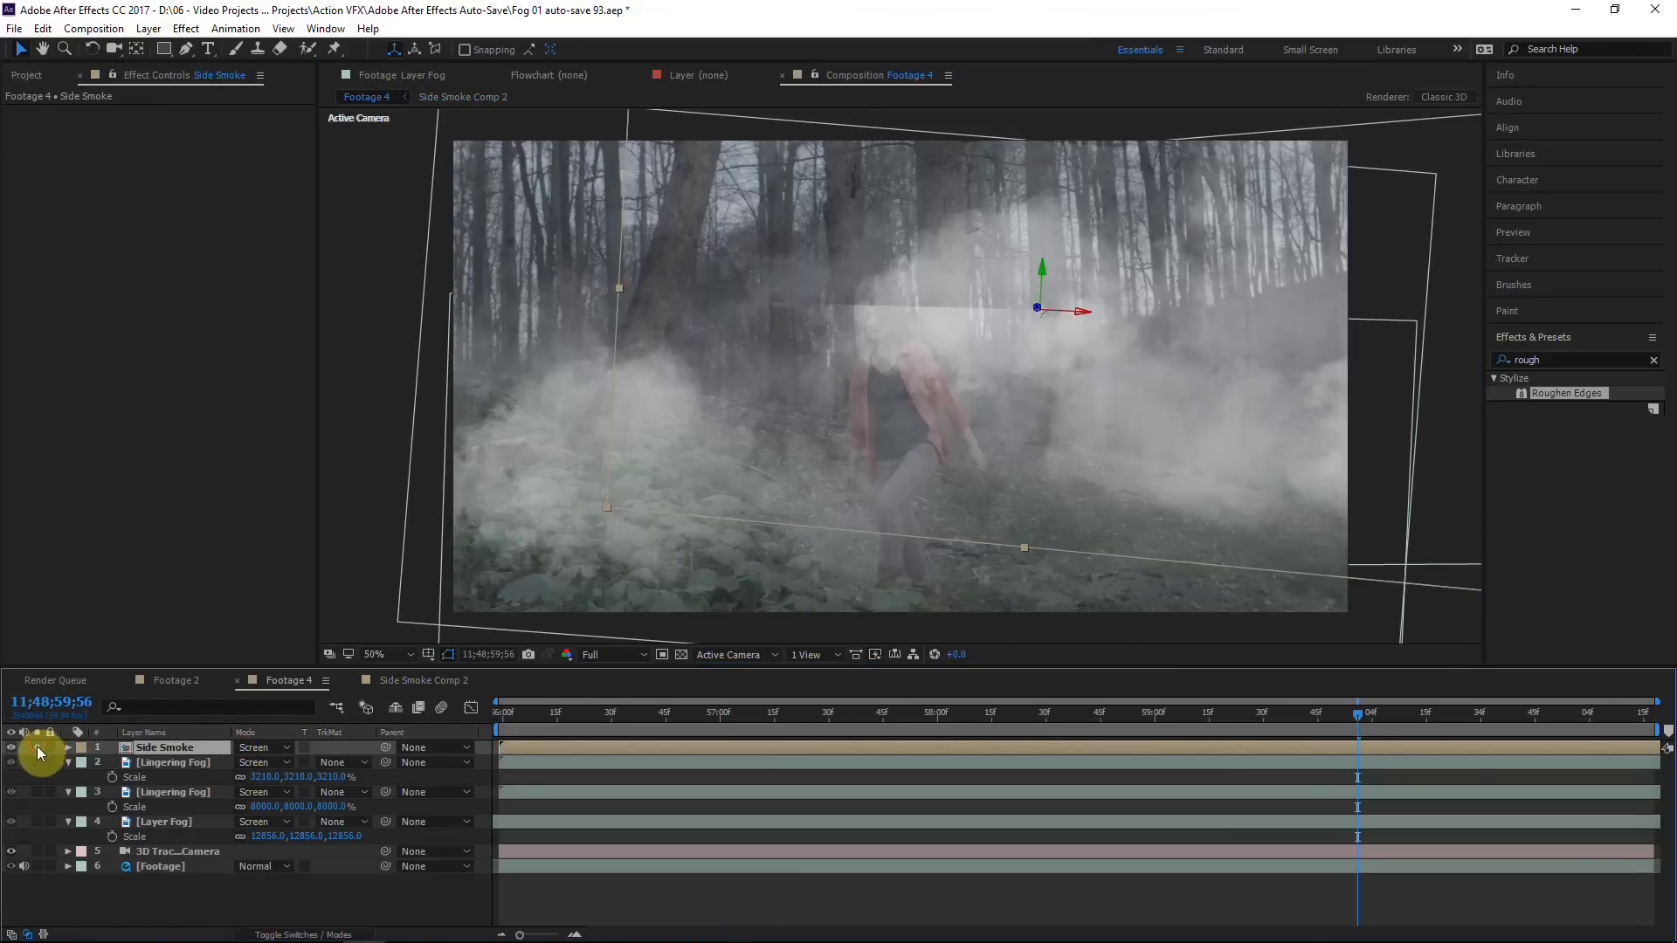
click(37, 747)
click(38, 867)
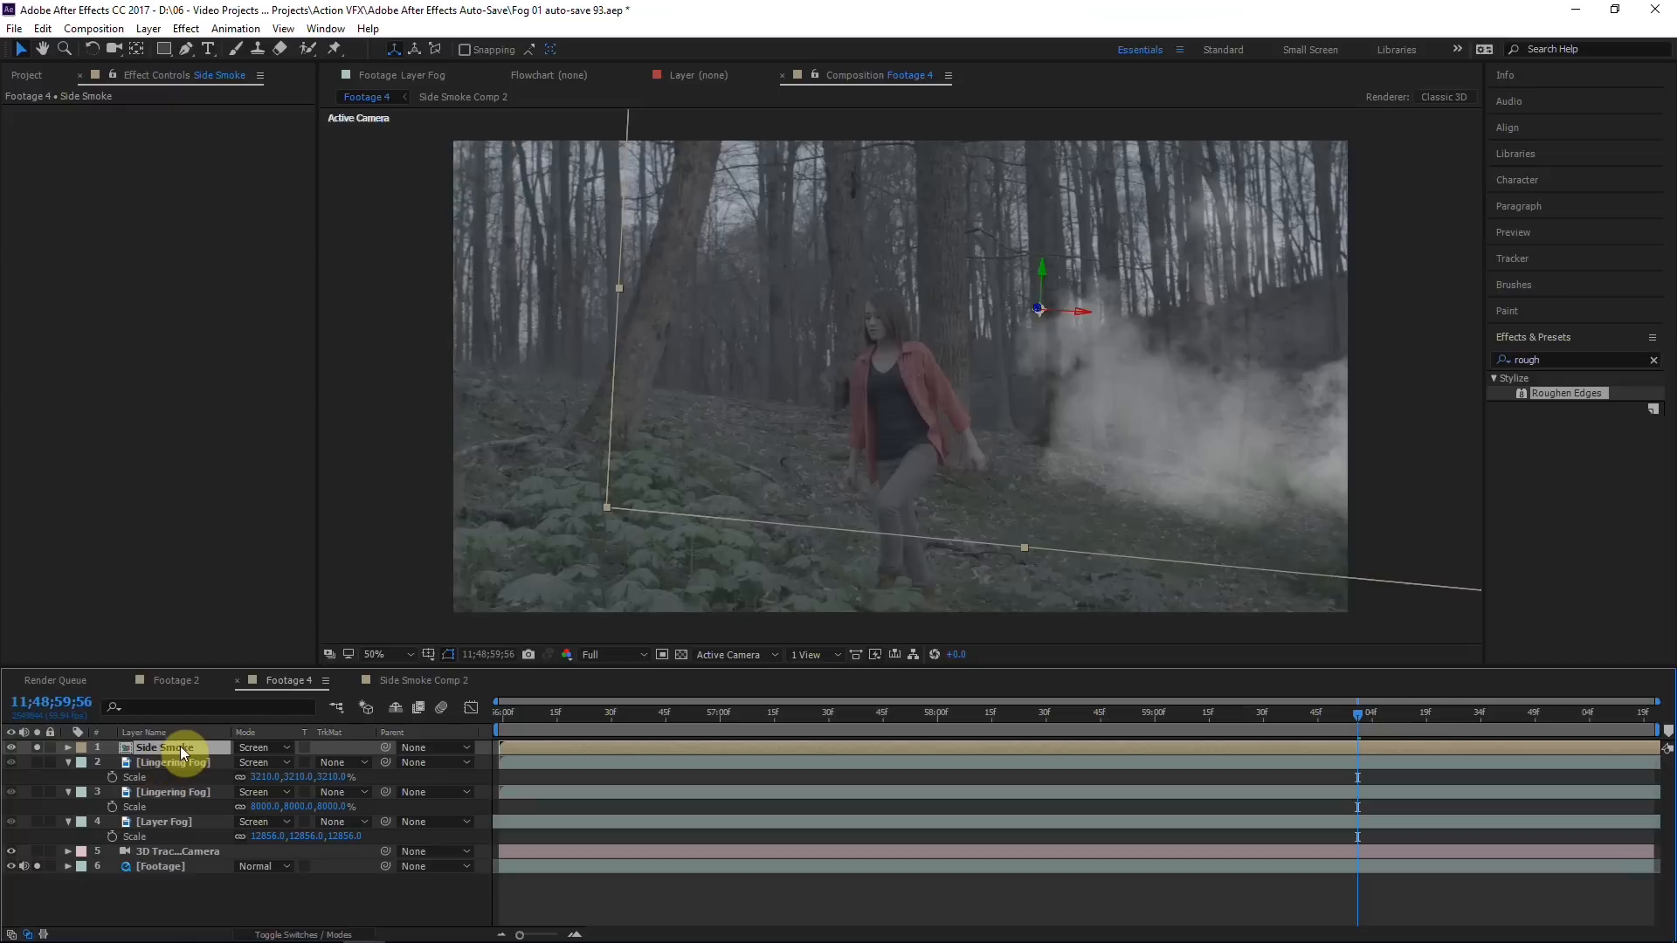
Step: Open Side Smoke Comp 2, scrub to 0:00:17:18 and shift the smoke layer to examine its edges at the frame border
double_click(180, 746)
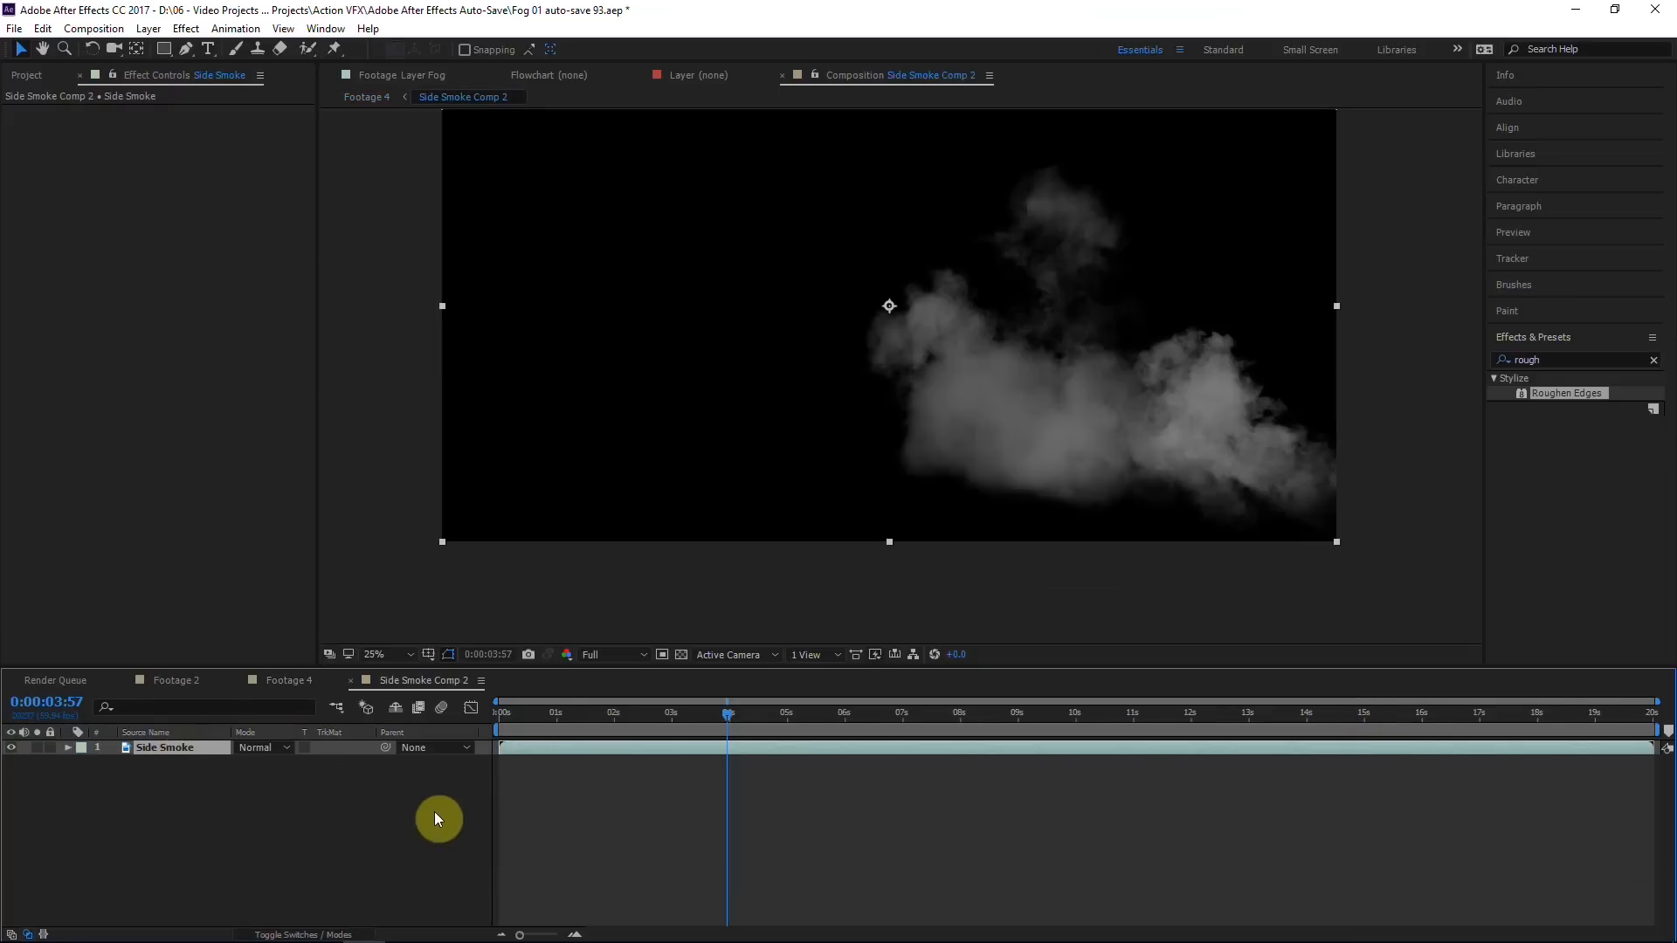
click(406, 860)
click(1301, 714)
drag(1322, 722, 1426, 719)
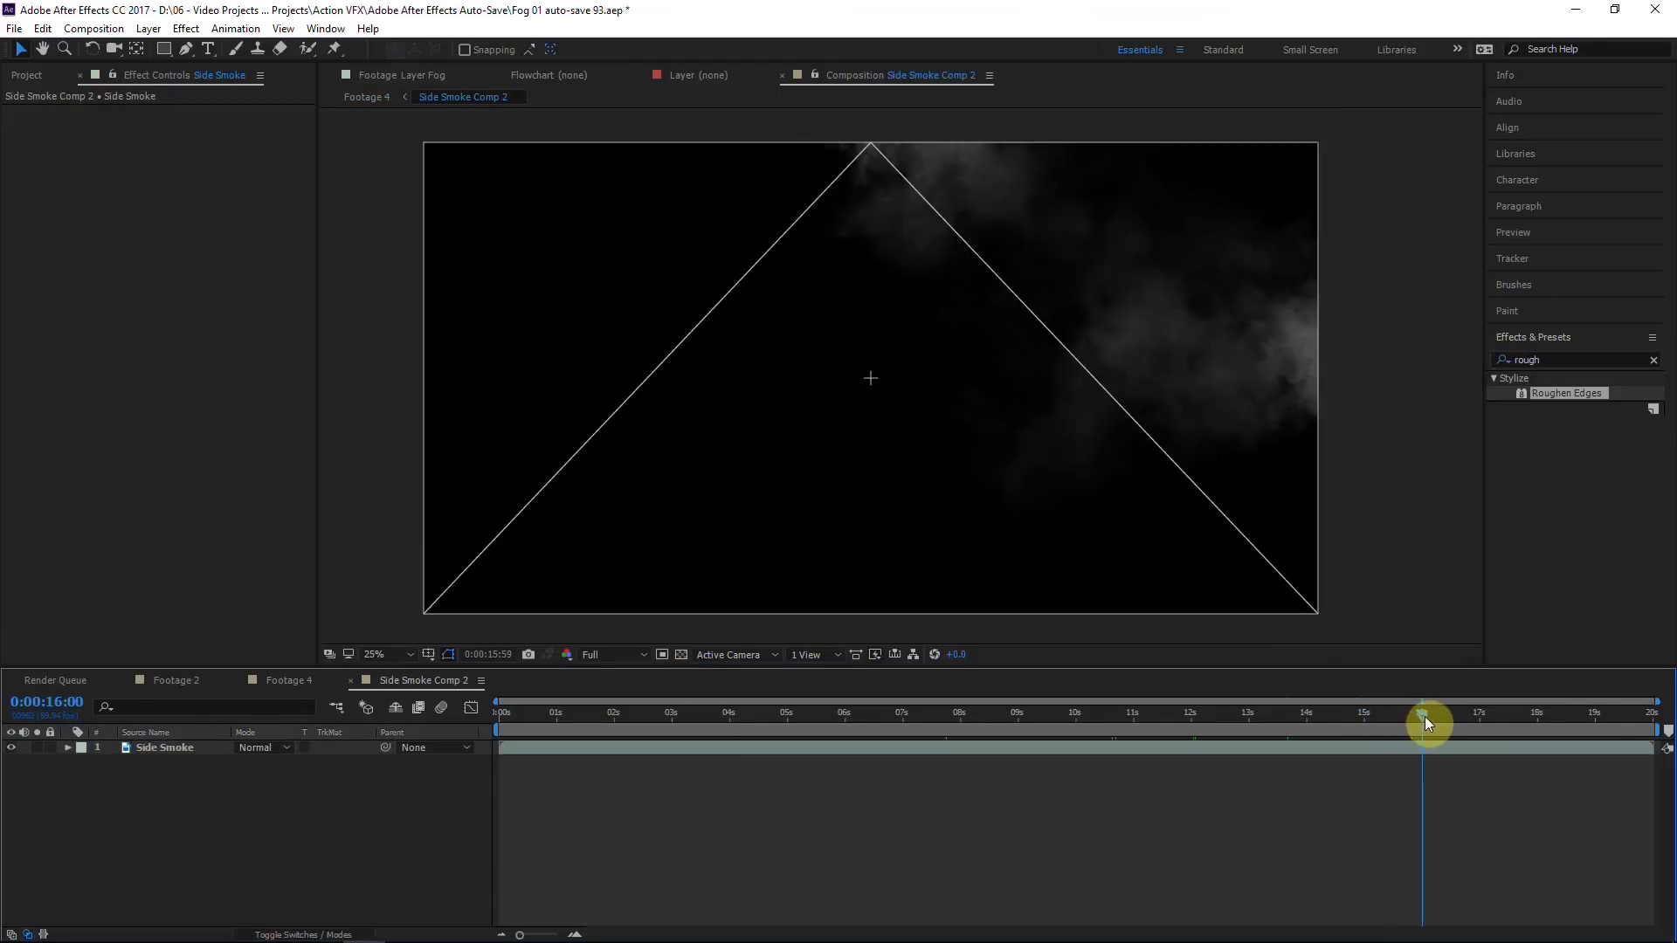
click(166, 748)
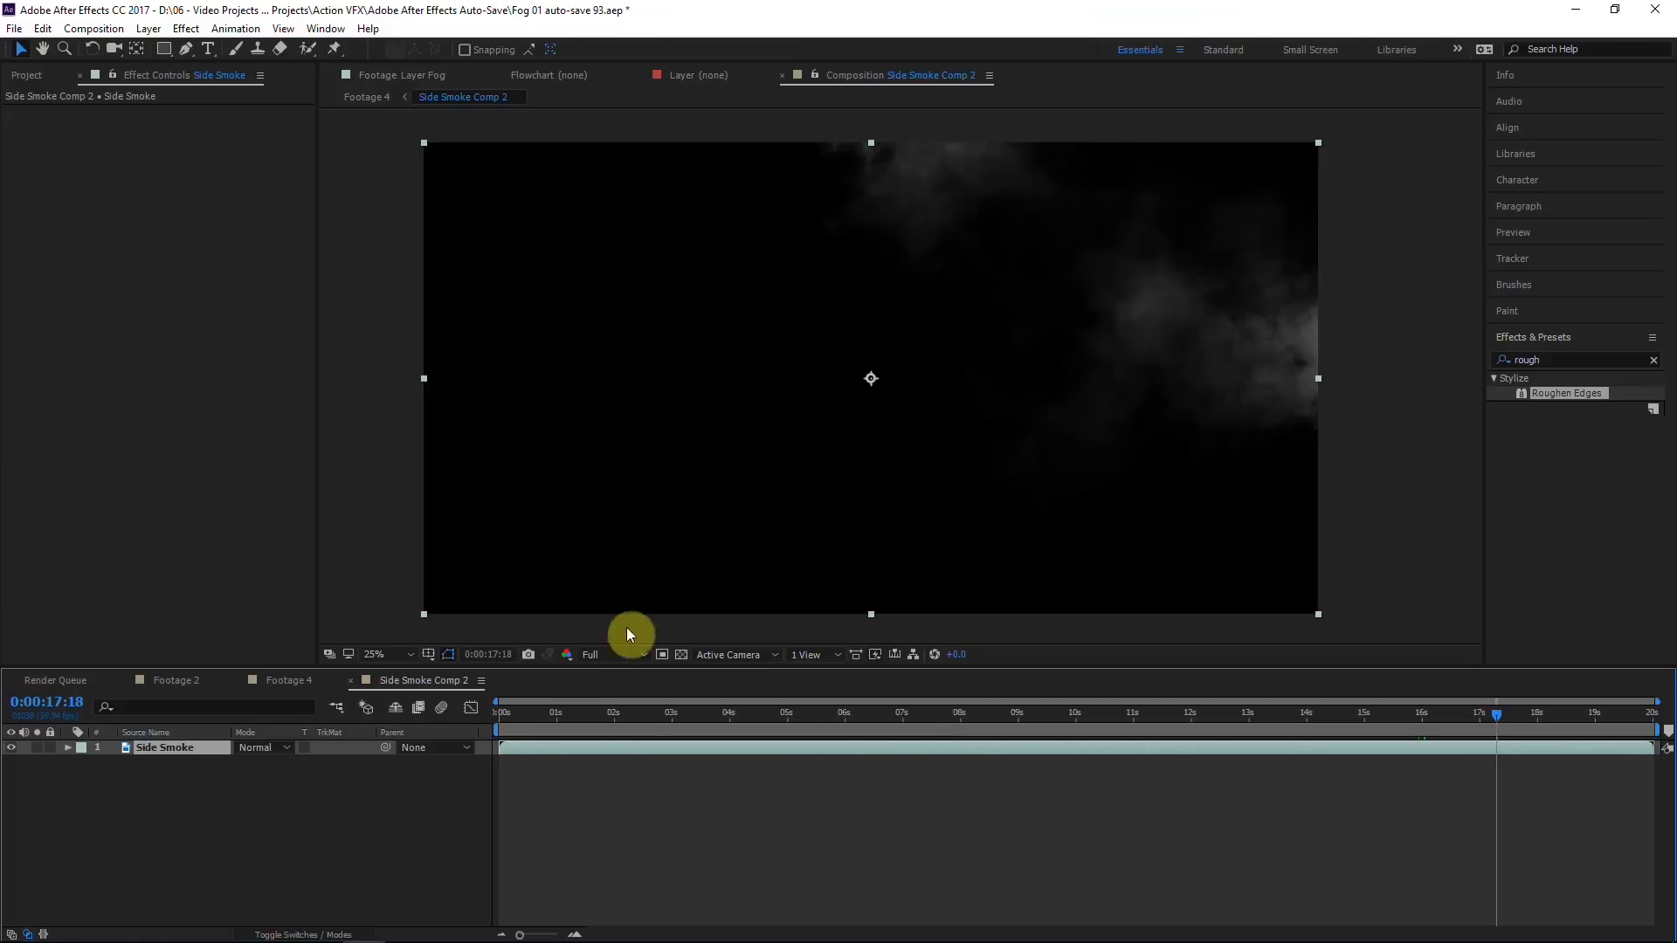
drag(1121, 304, 1066, 372)
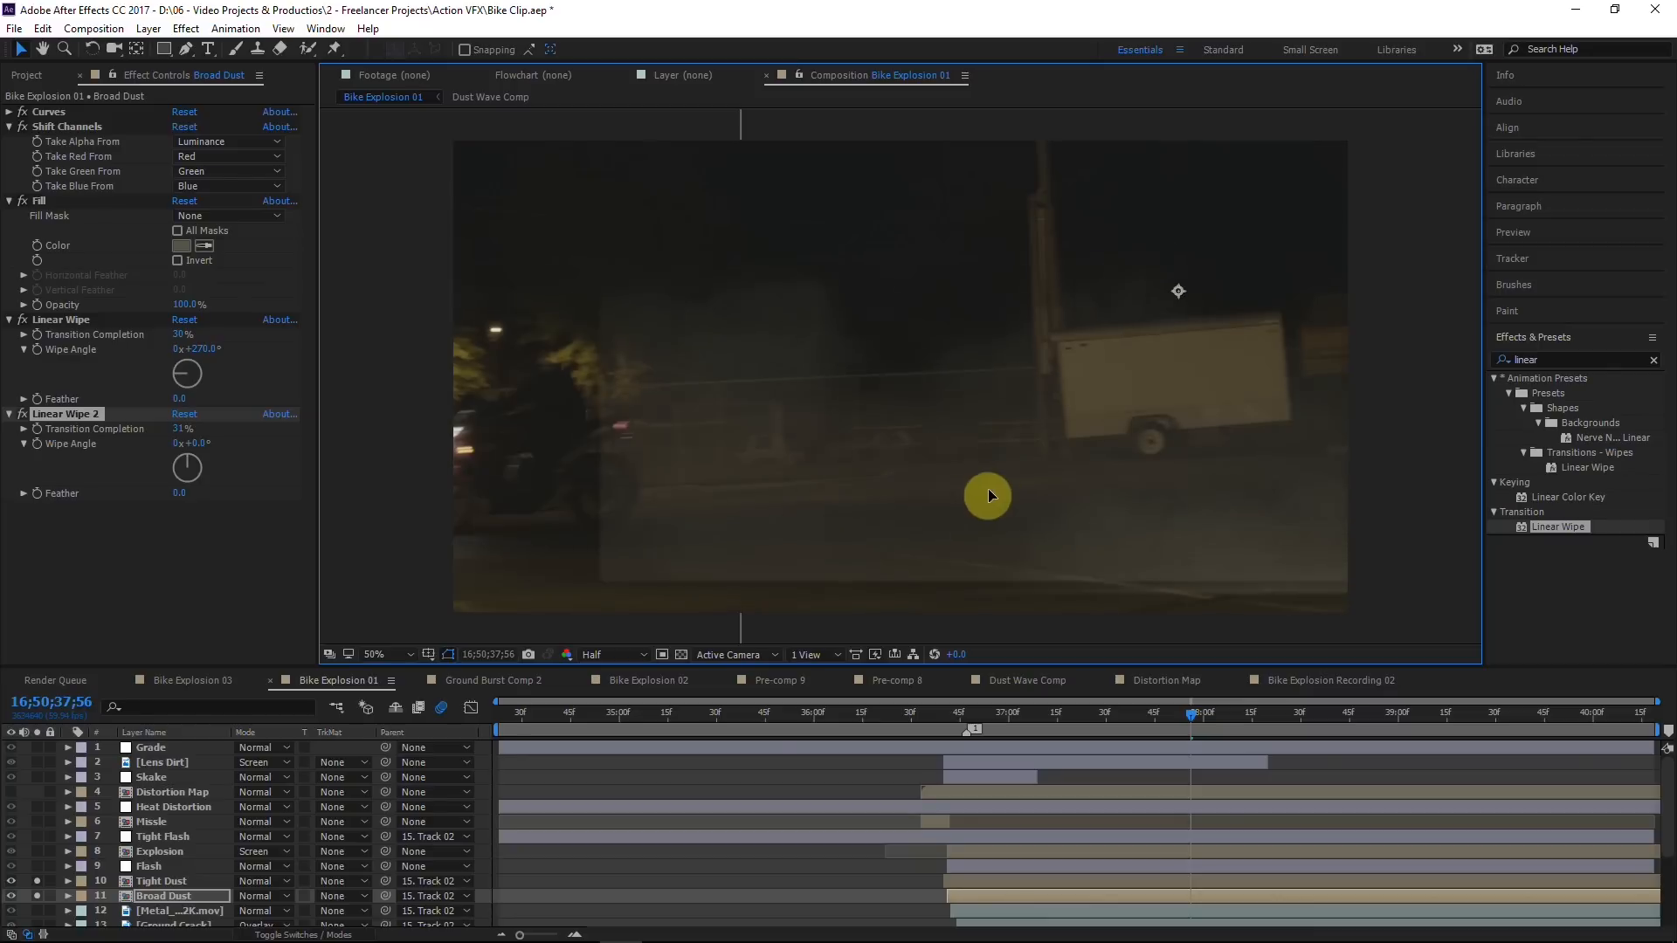
Step: Scrub the dust in the Bike Explosion 01 composition and preview the smoke in the 02534 stairway shot
drag(1104, 732, 1249, 712)
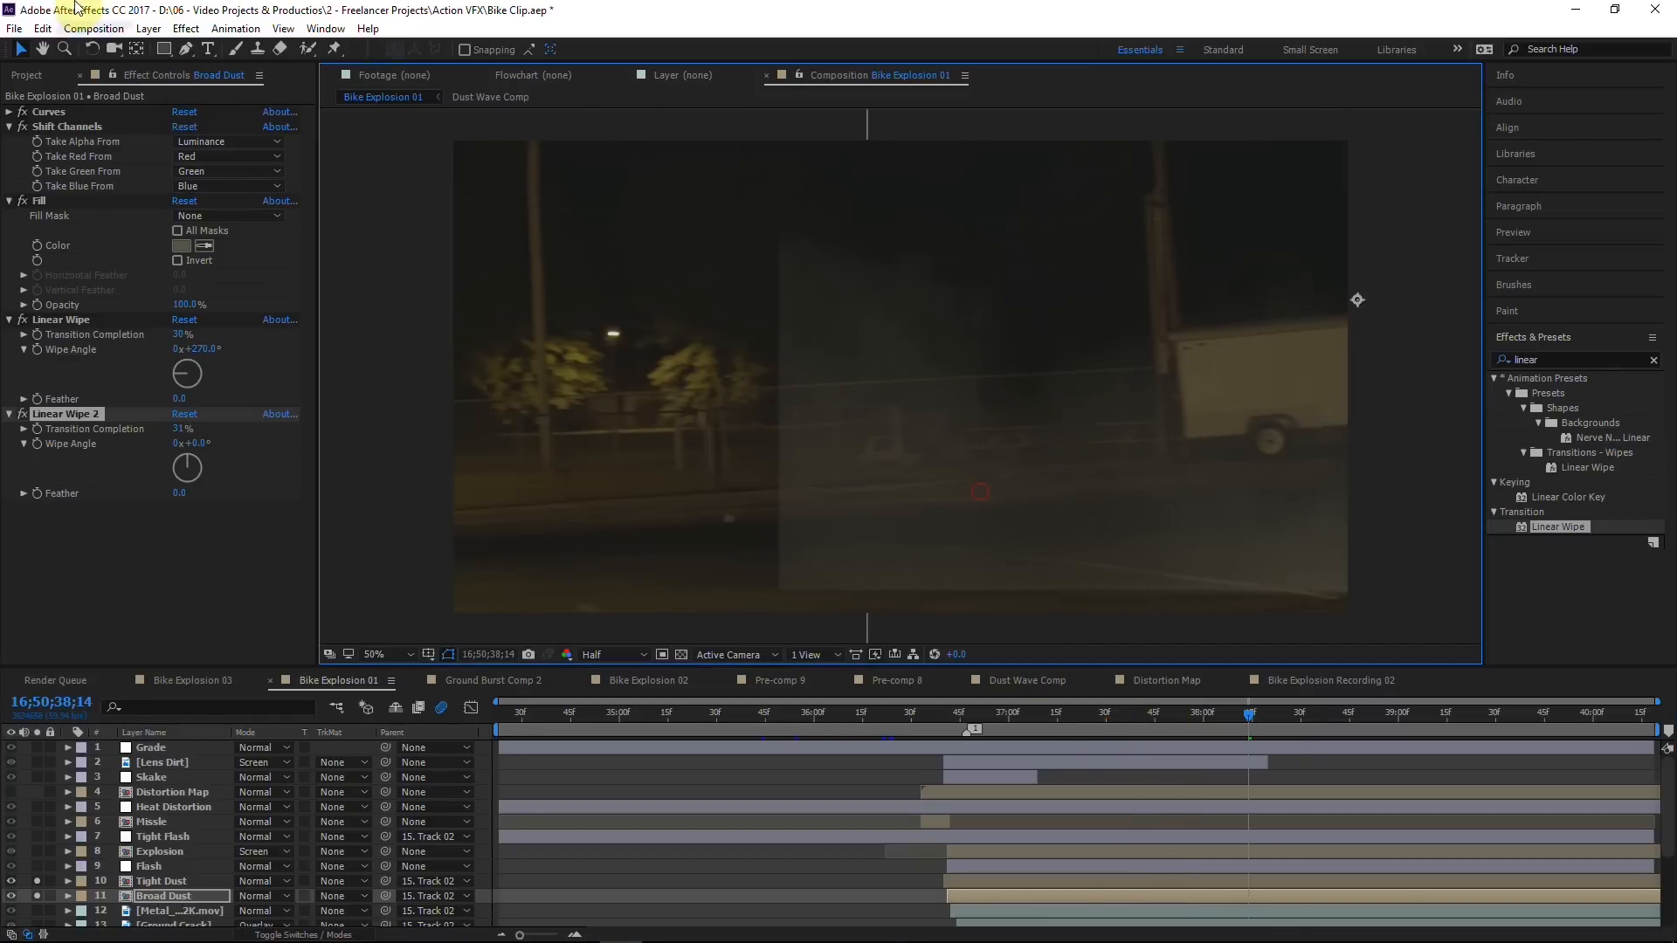
click(219, 559)
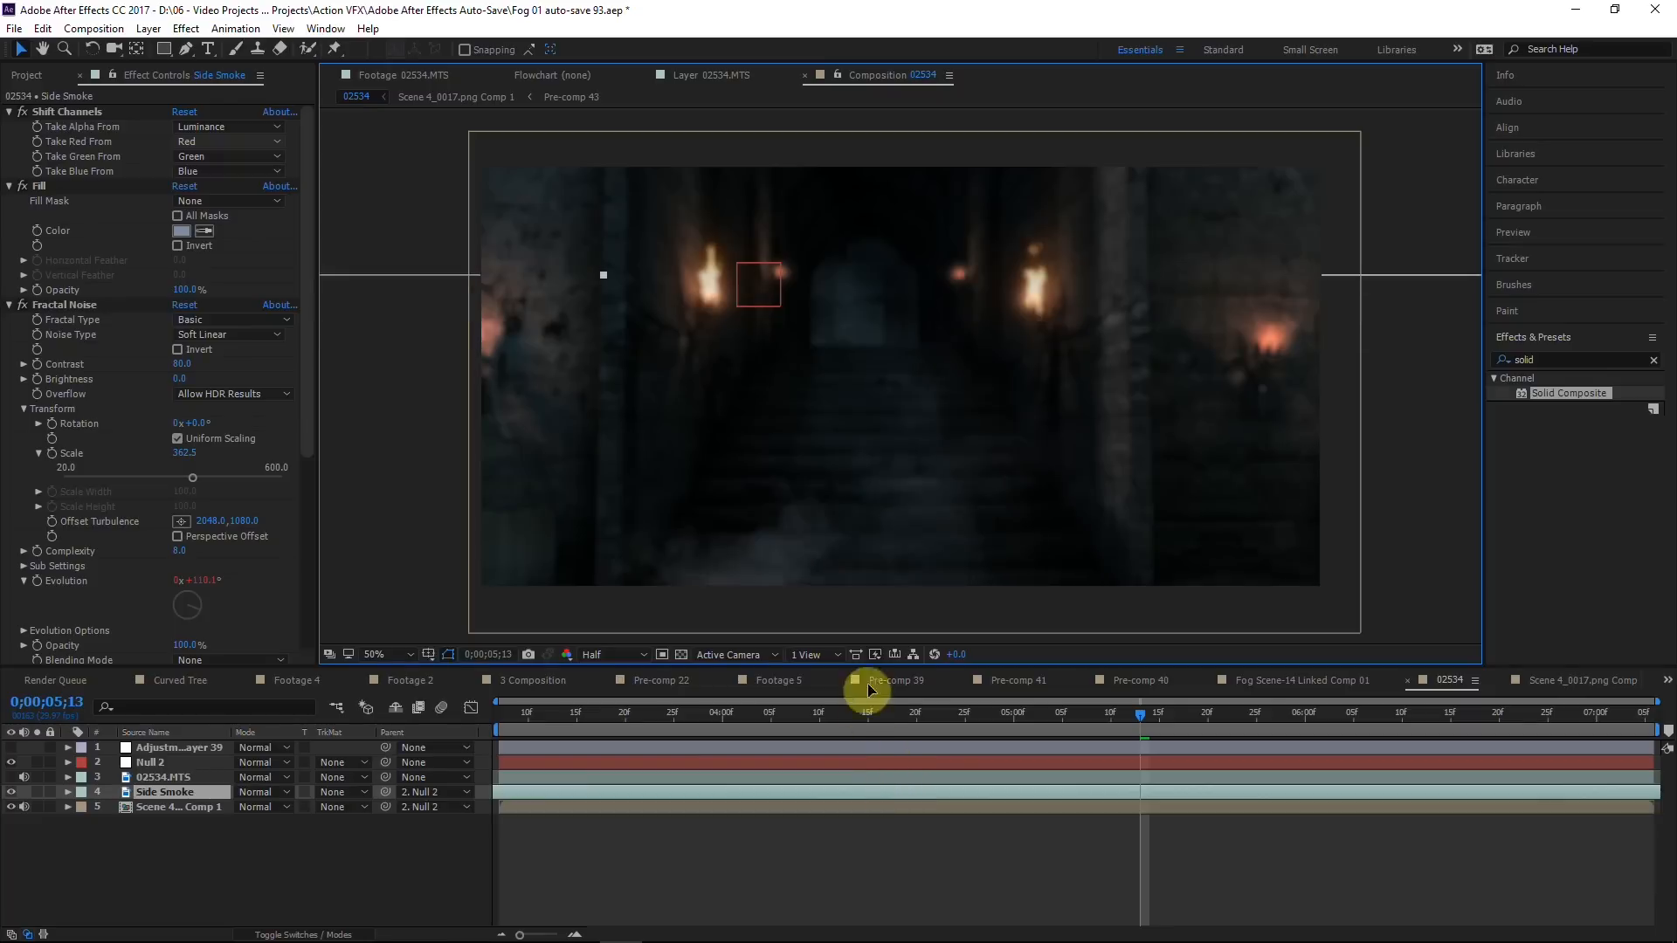
drag(868, 687, 763, 523)
key(space)
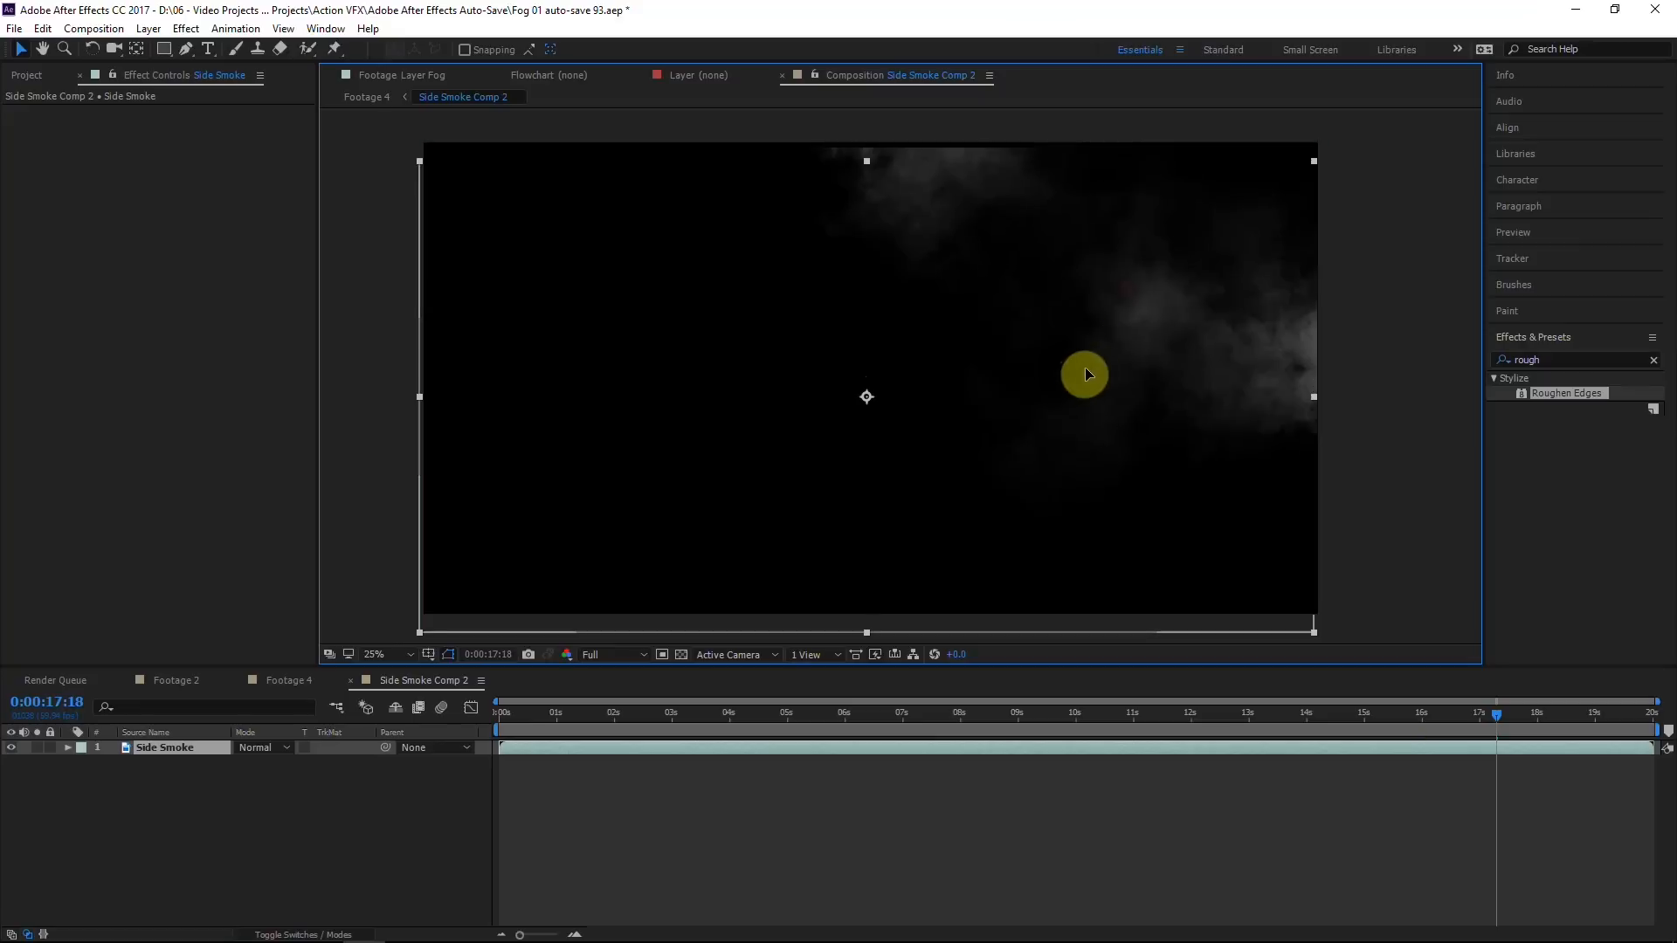
Step: Undo the shift of the Side Smoke layer inside Side Smoke Comp 2
drag(900, 638, 899, 639)
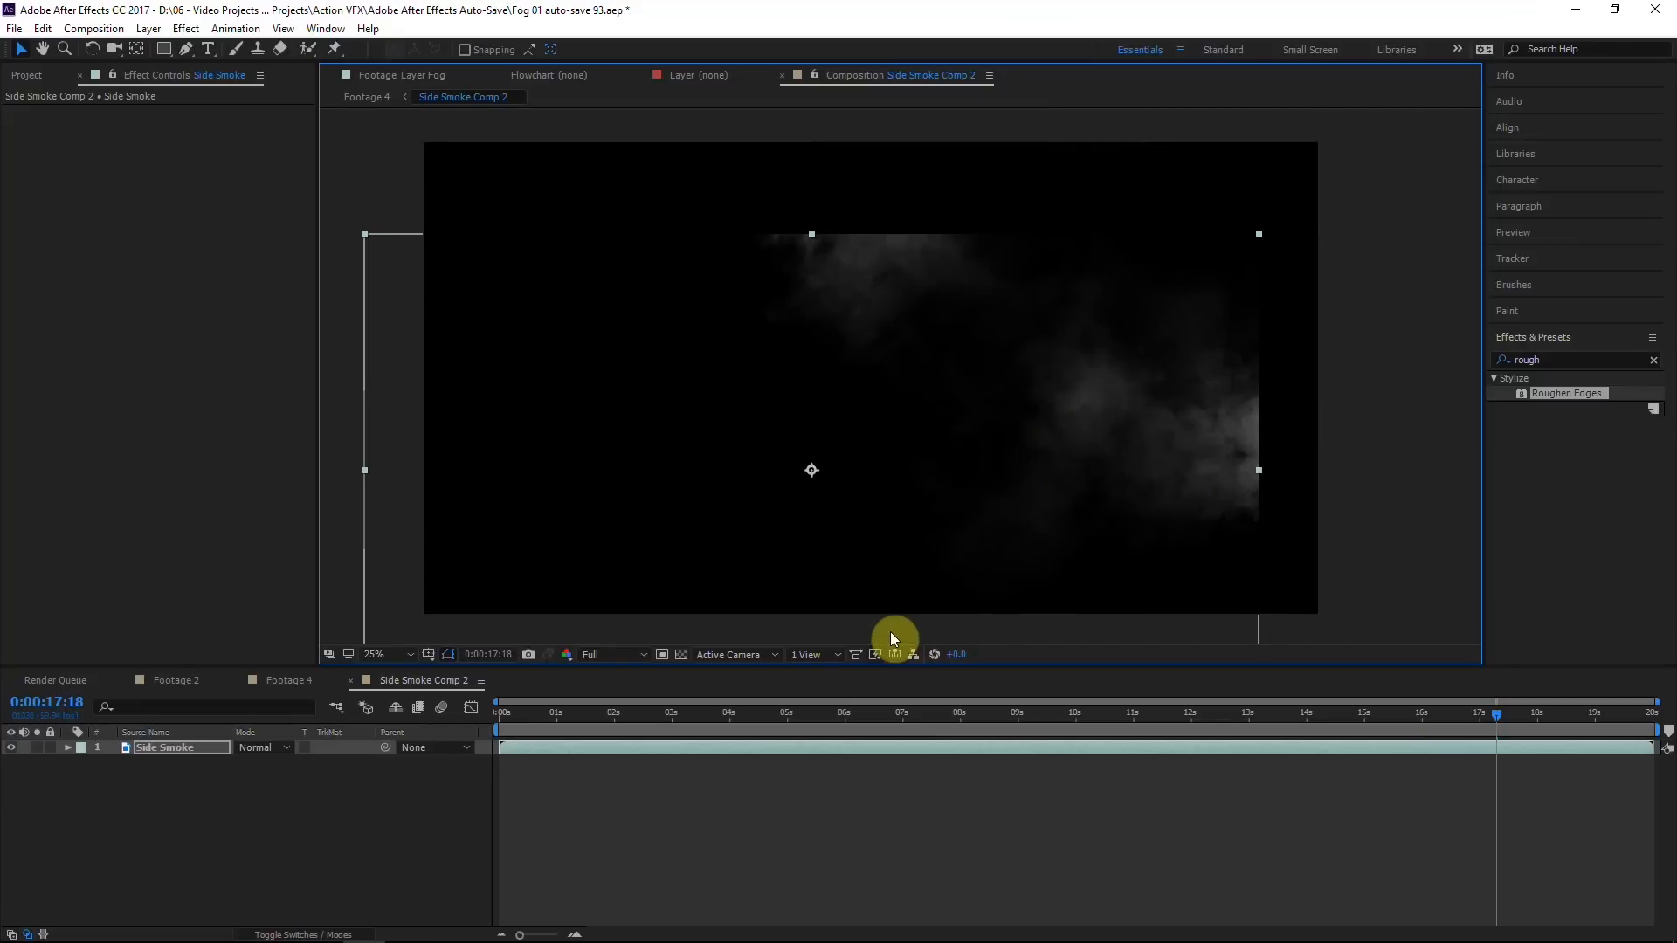
key(ctrl+z)
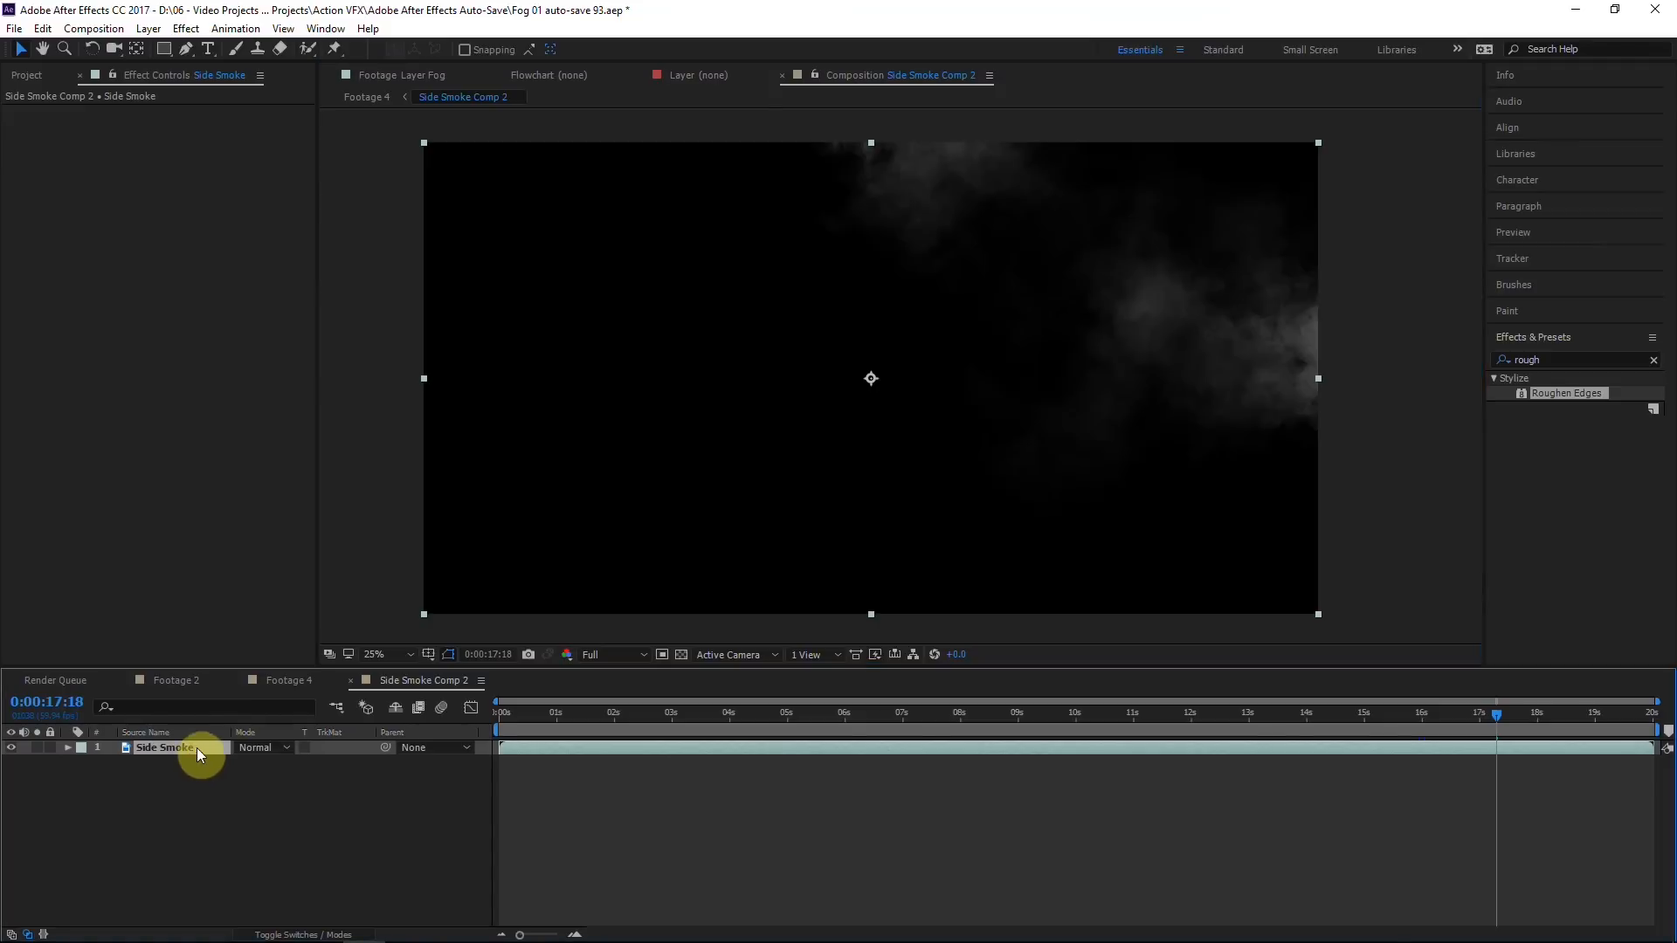
Step: Add a 4096 x 2160 px black solid above Side Smoke and scale it to 125%
key(ctrl+y)
click(899, 646)
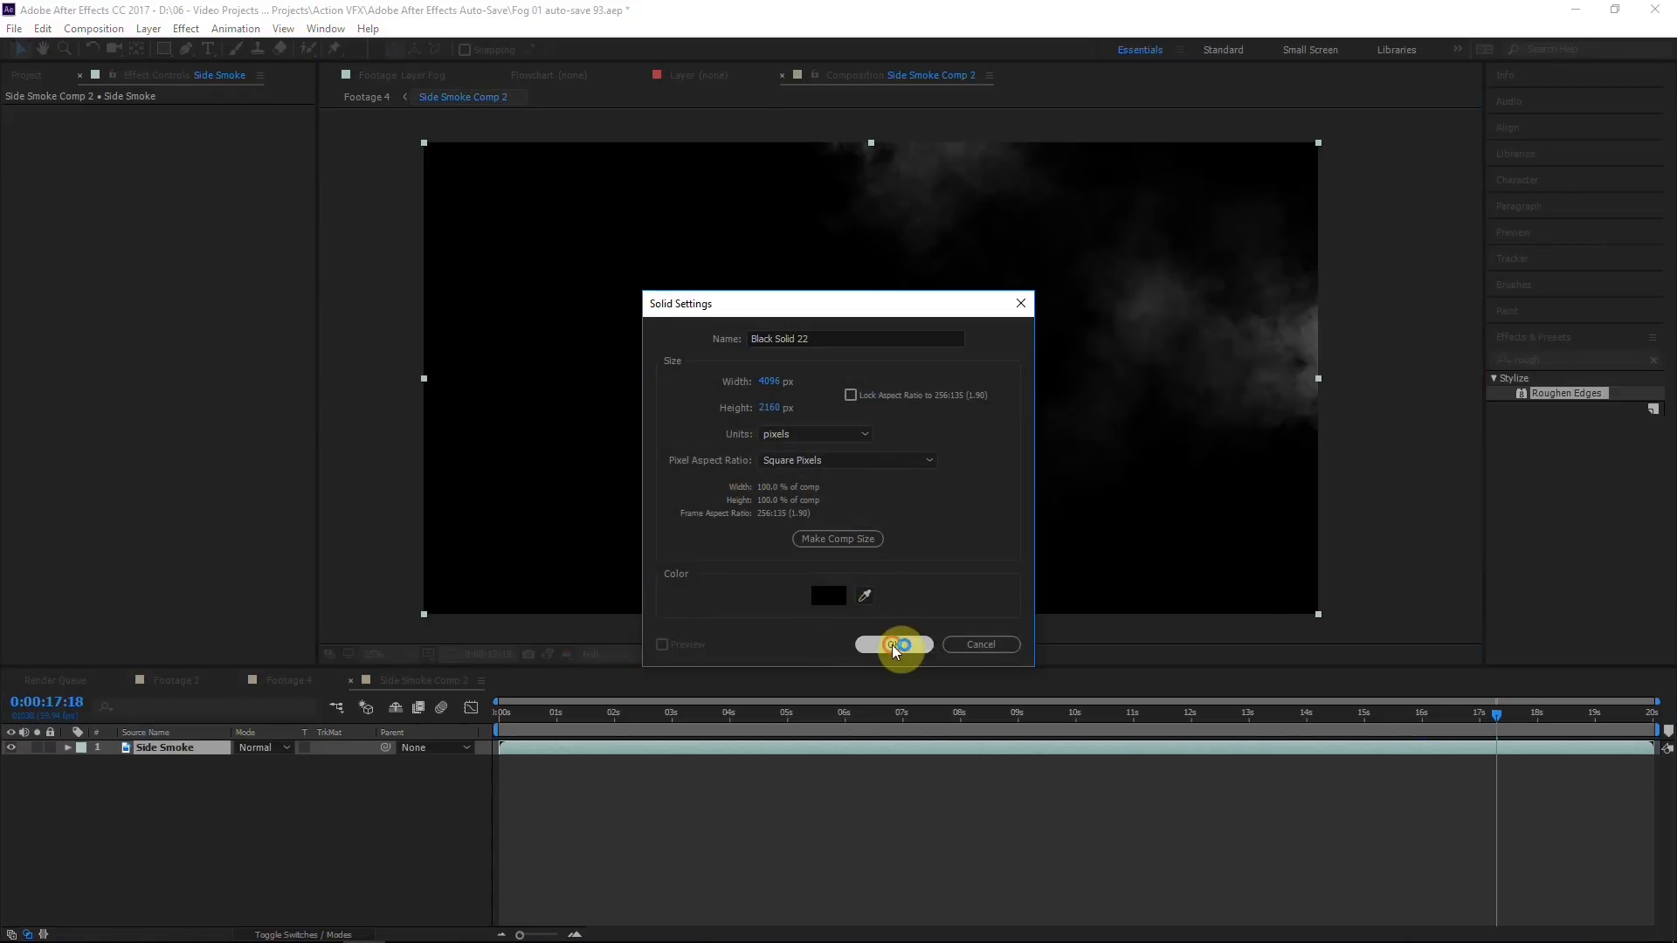
key(s)
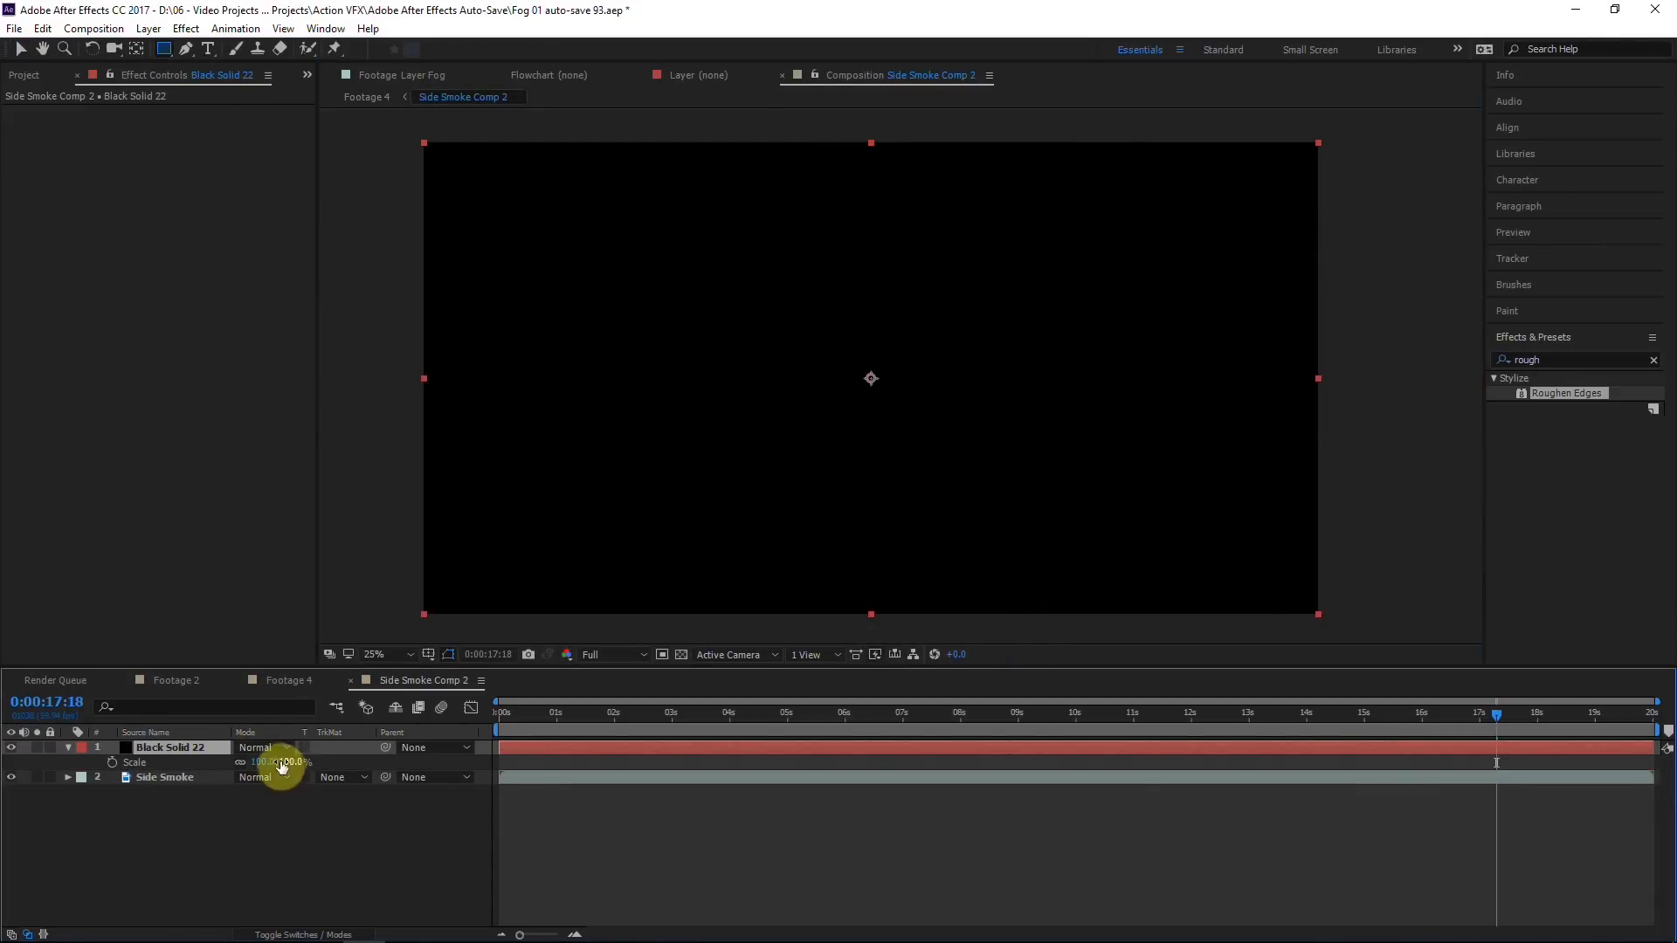
click(265, 761)
text(125)
click(296, 830)
Step: Draw a rectangular mask on the black solid matching the composition frame and set it to Subtract
click(161, 748)
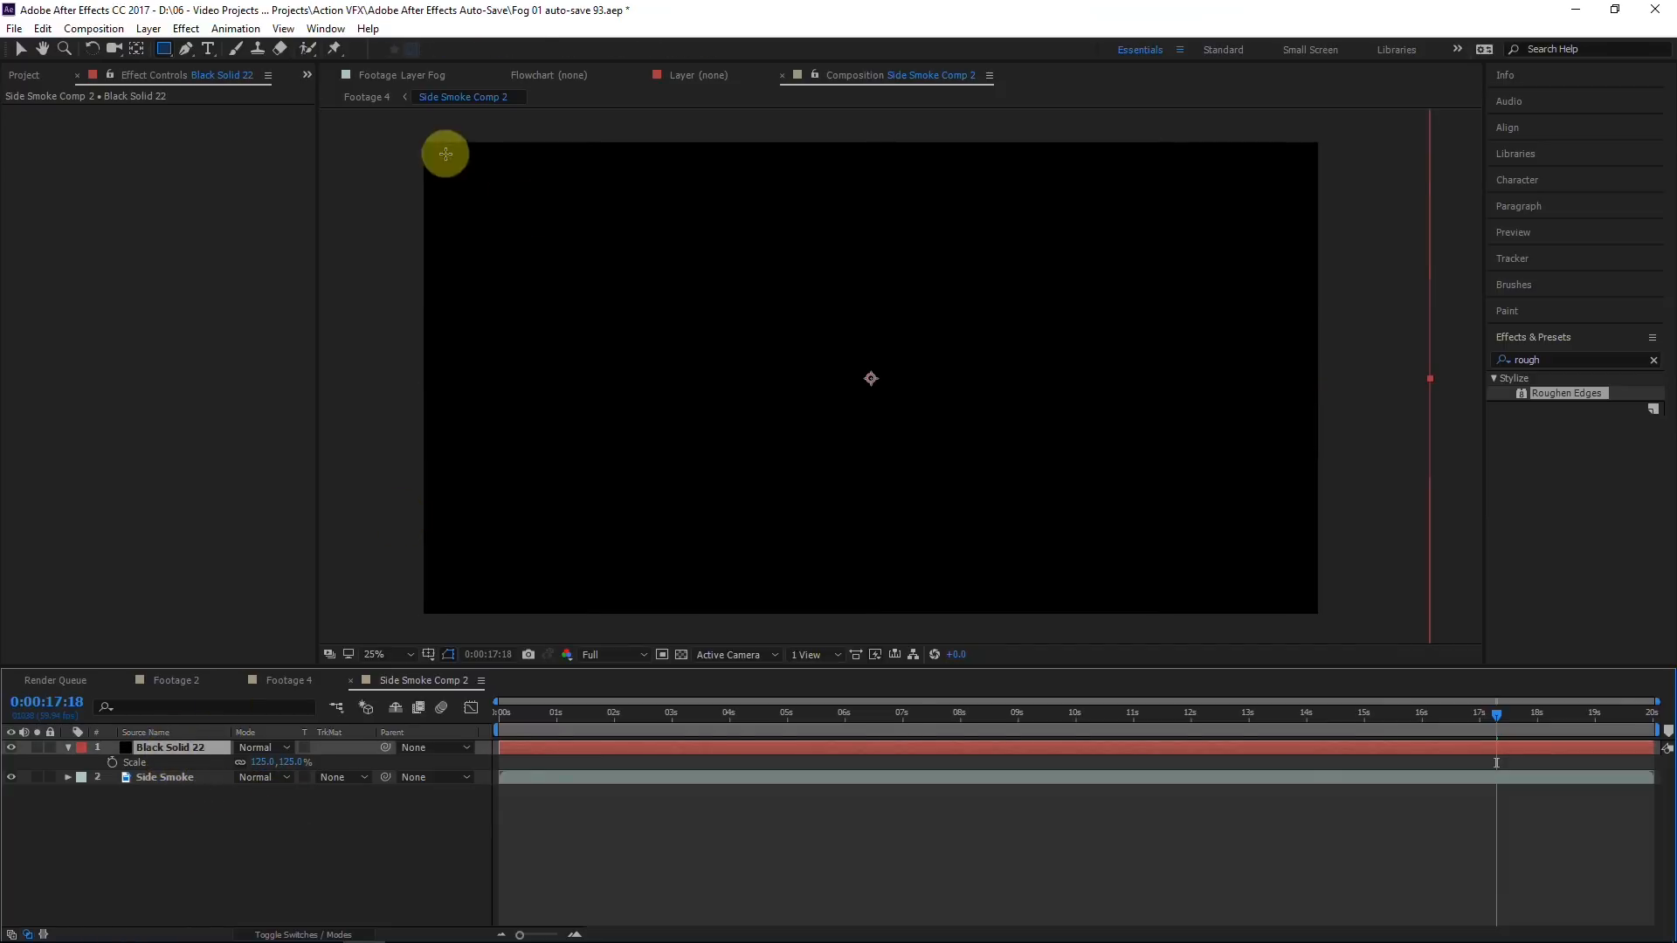
click(163, 50)
drag(424, 142, 1319, 614)
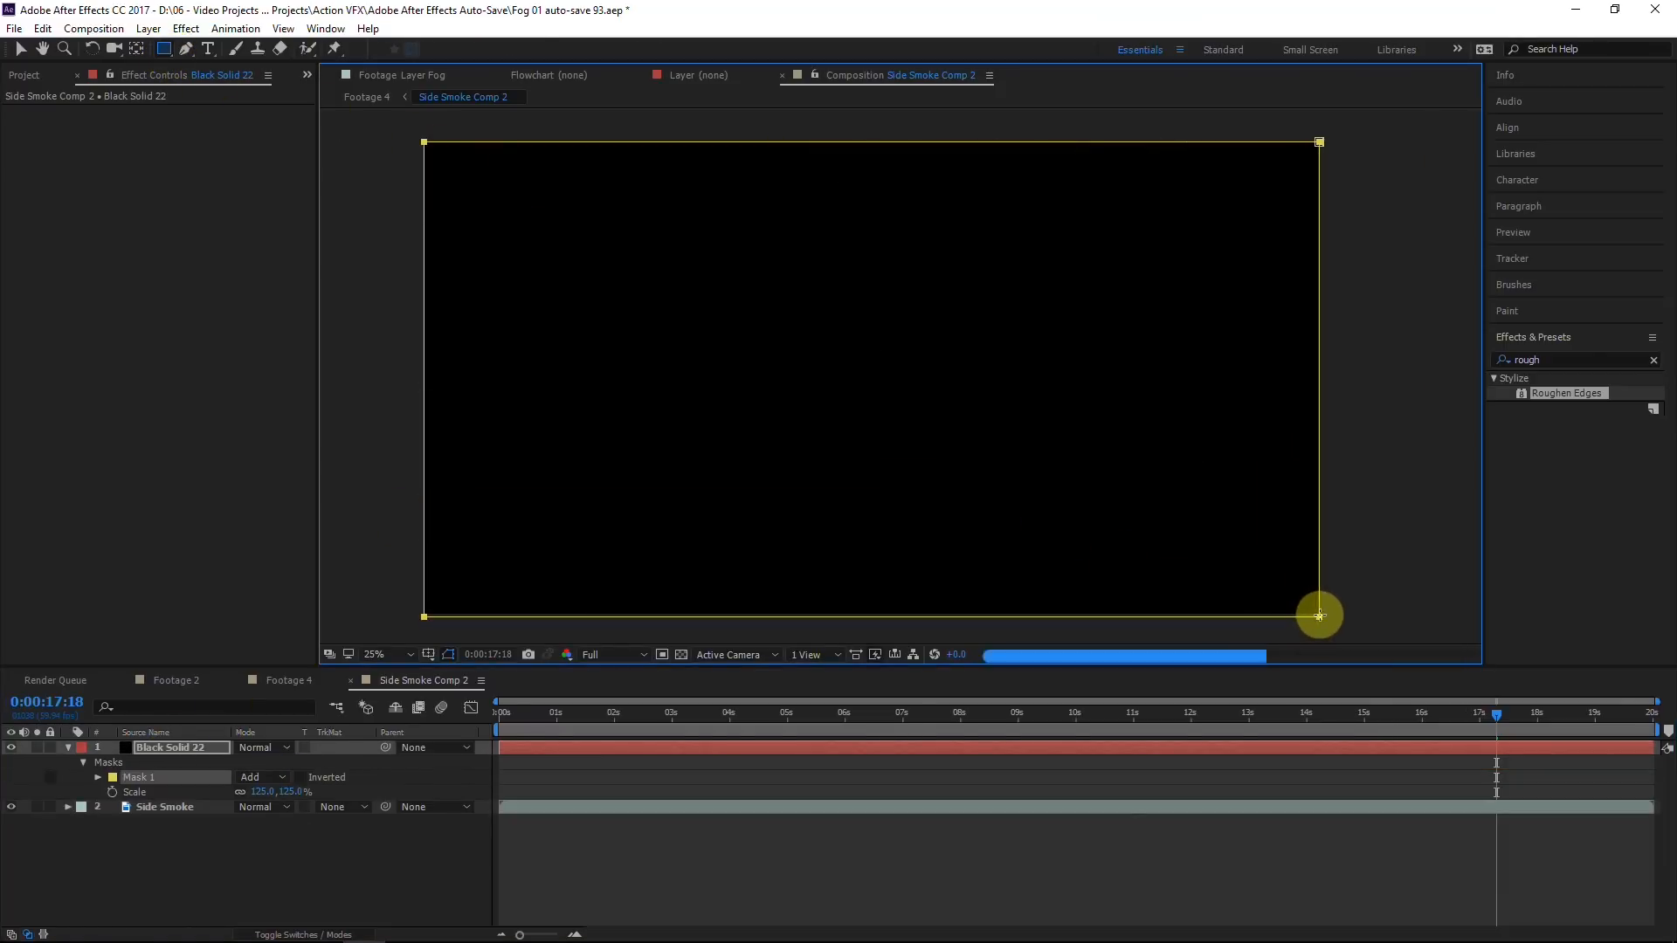
click(262, 779)
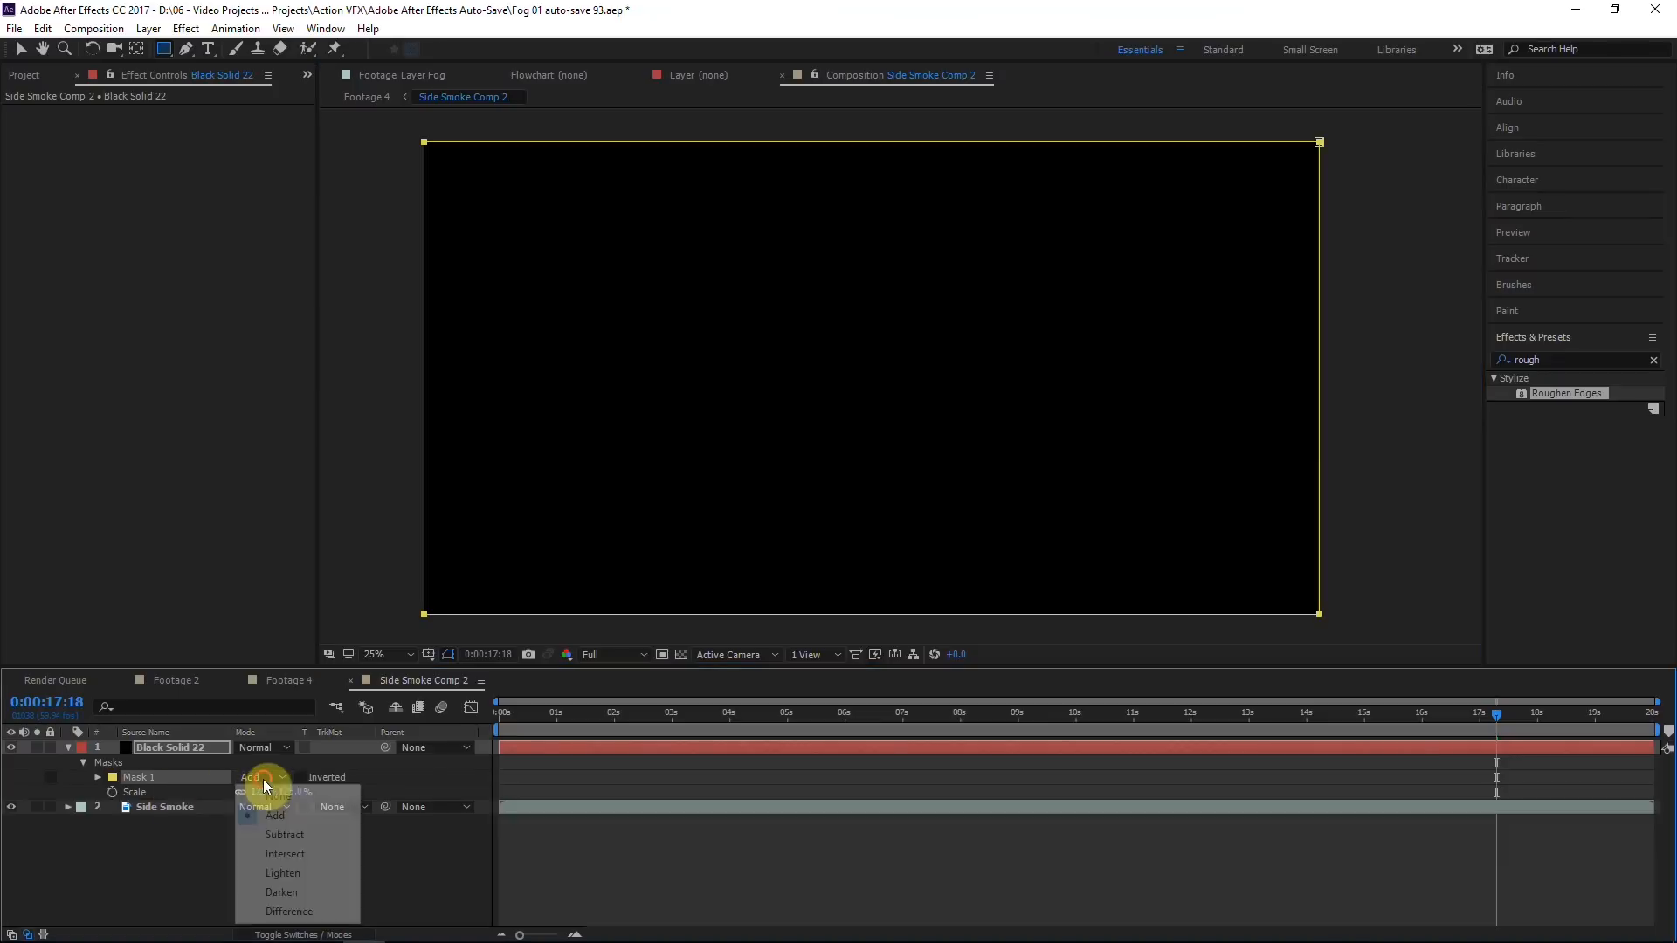
click(285, 835)
Step: Set the solid's mask expansion to -200 pixels and its mask feather to 300 pixels
click(97, 777)
click(139, 774)
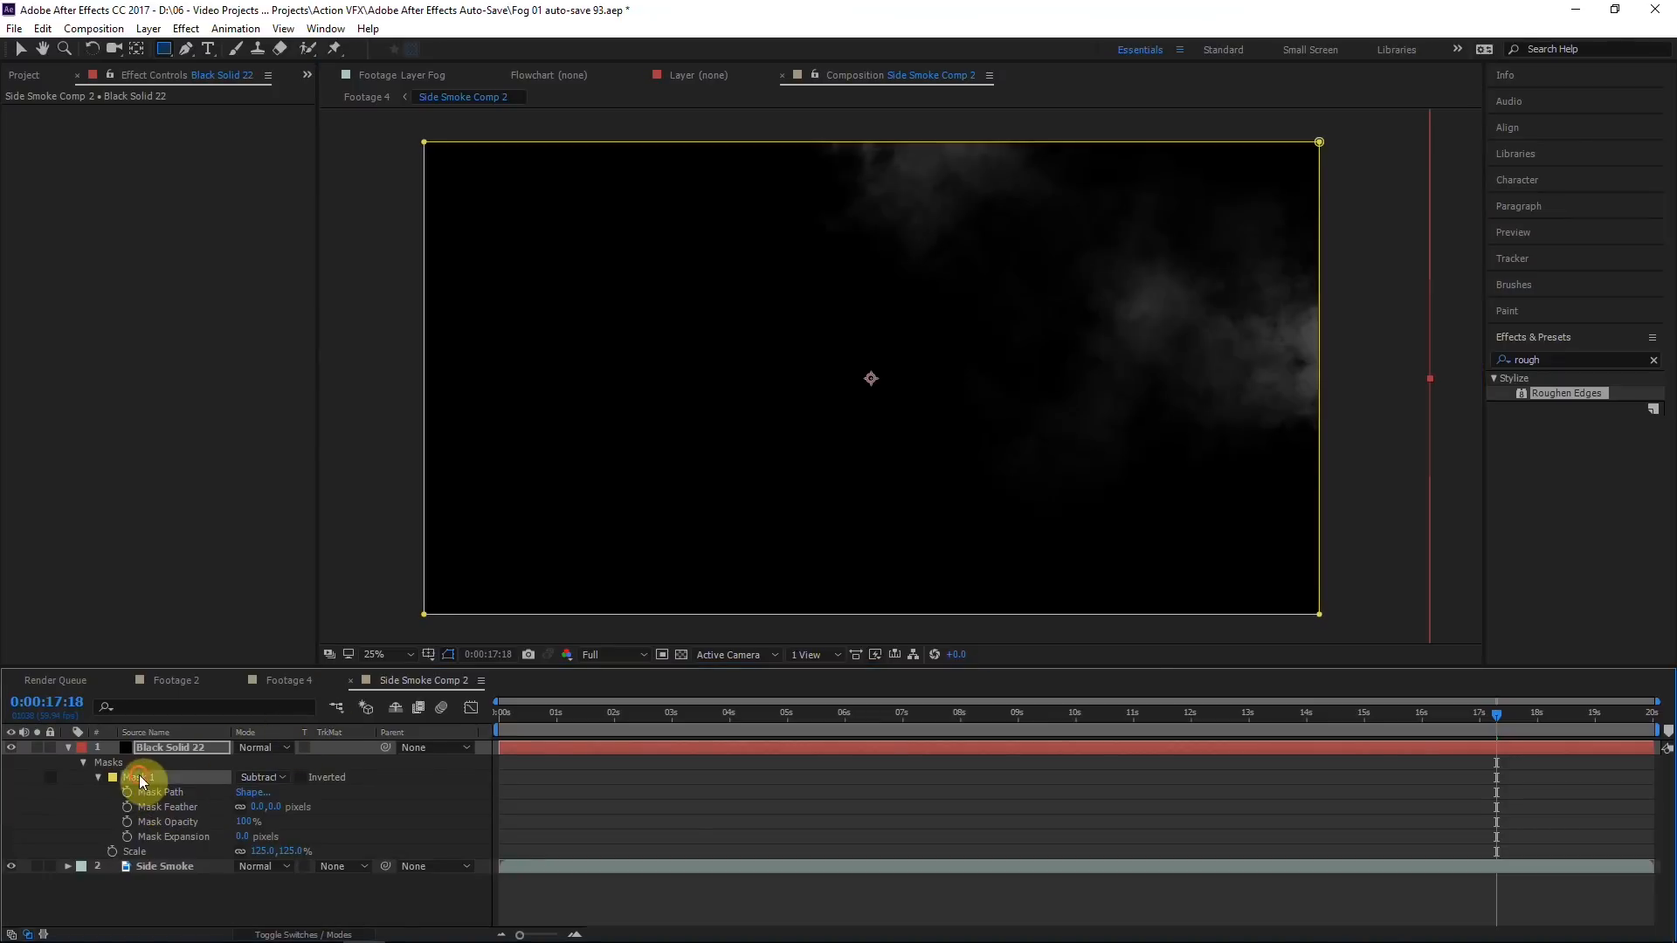
click(243, 836)
text(-200)
key(Return)
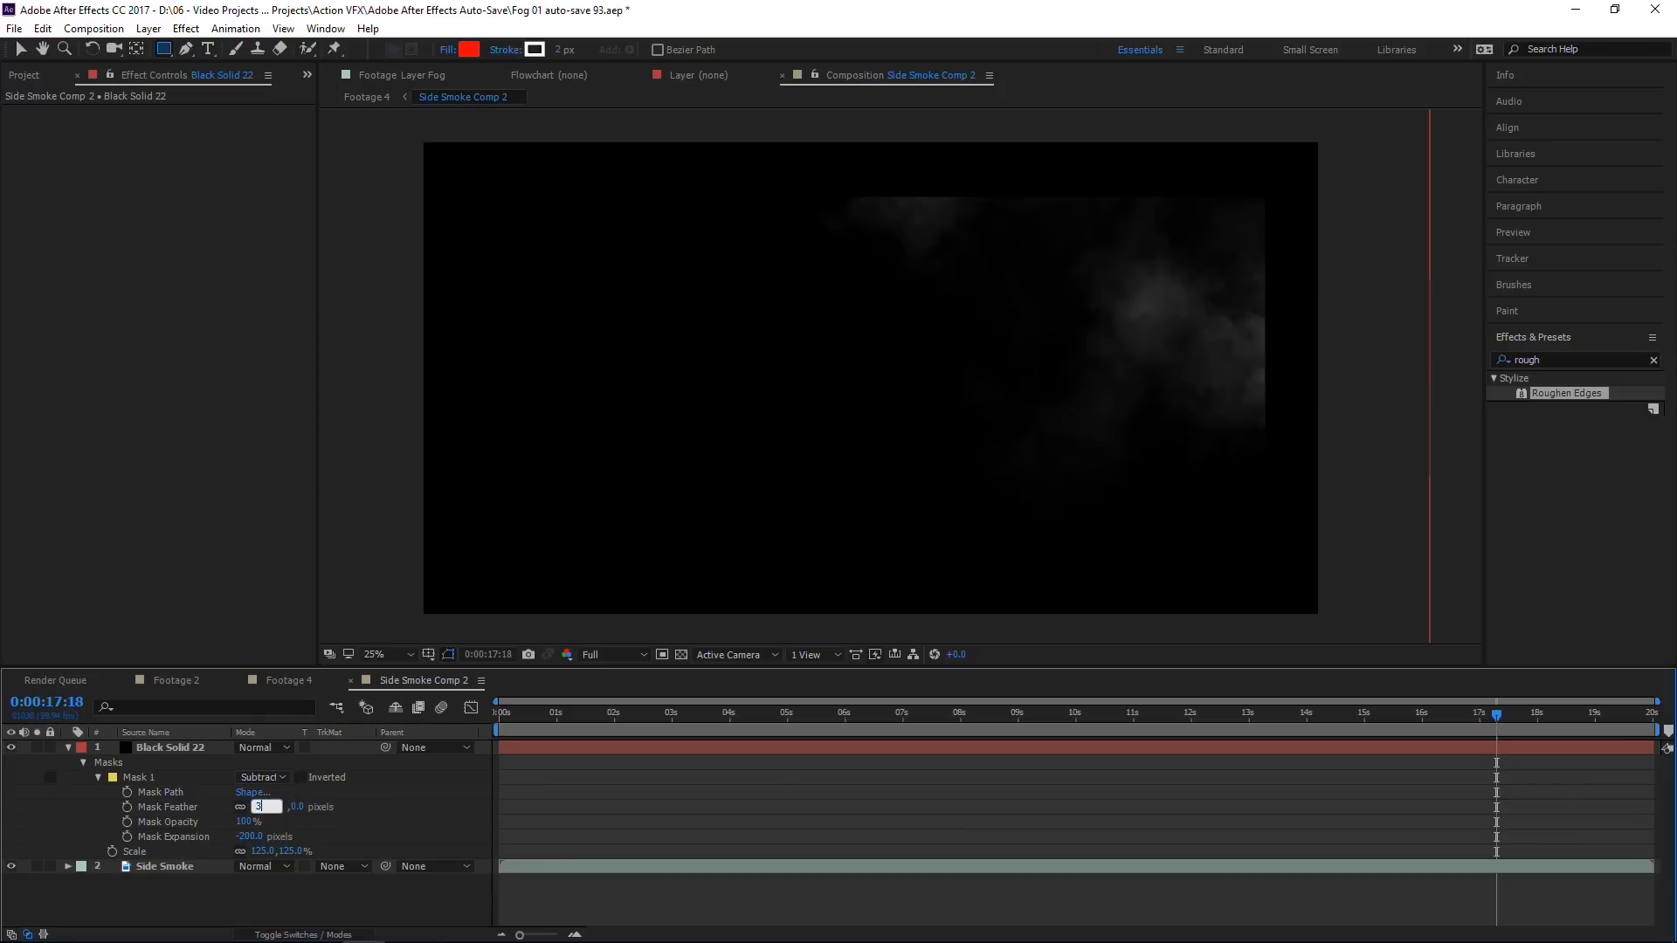
key(Return)
Step: Scrub from about 11 to 13 seconds with viewer exposure at +2.2 to examine the smoke's feathered edges, and reset the exposure
drag(1022, 721, 1134, 727)
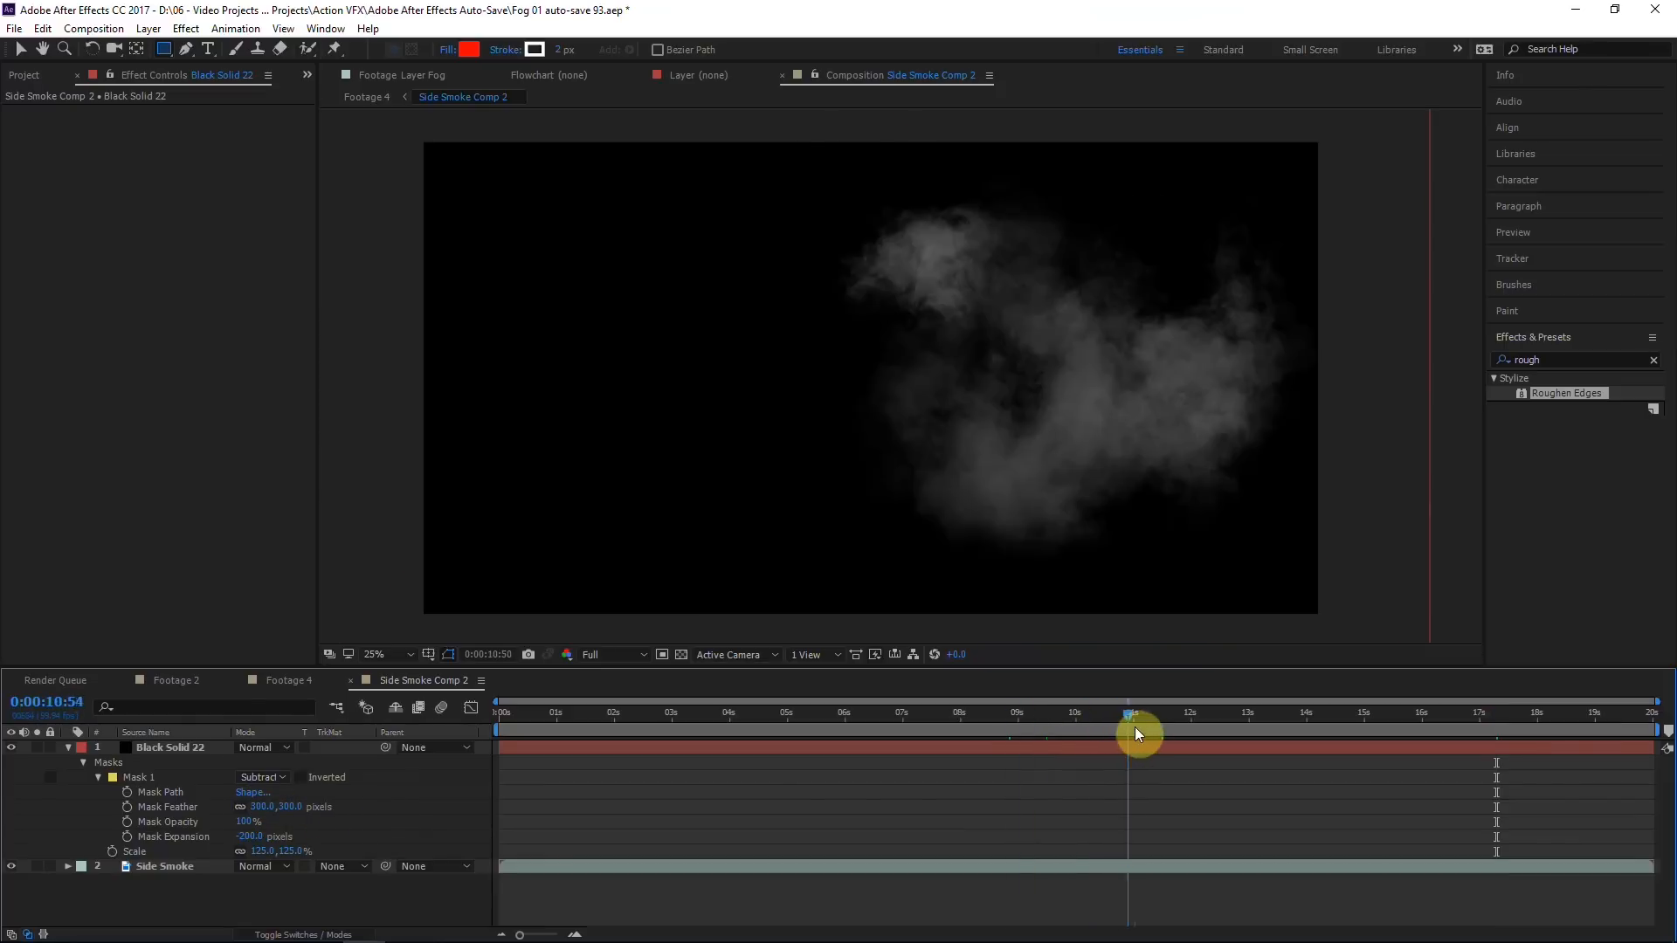
drag(957, 655, 993, 675)
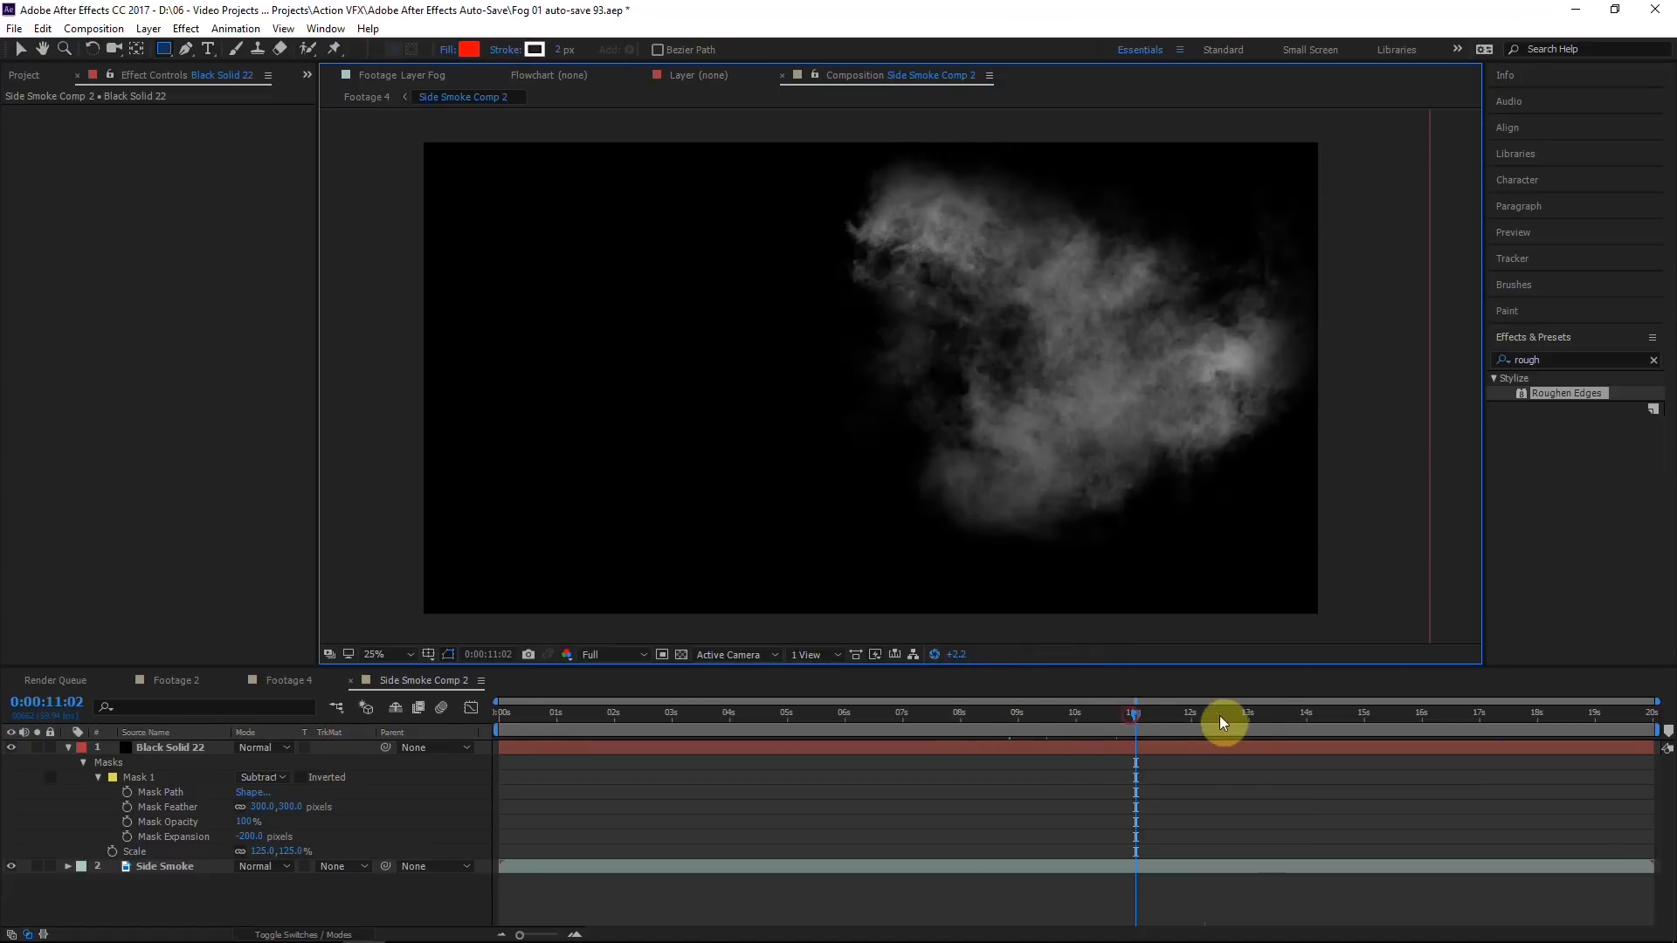
drag(1199, 715, 1251, 714)
click(935, 656)
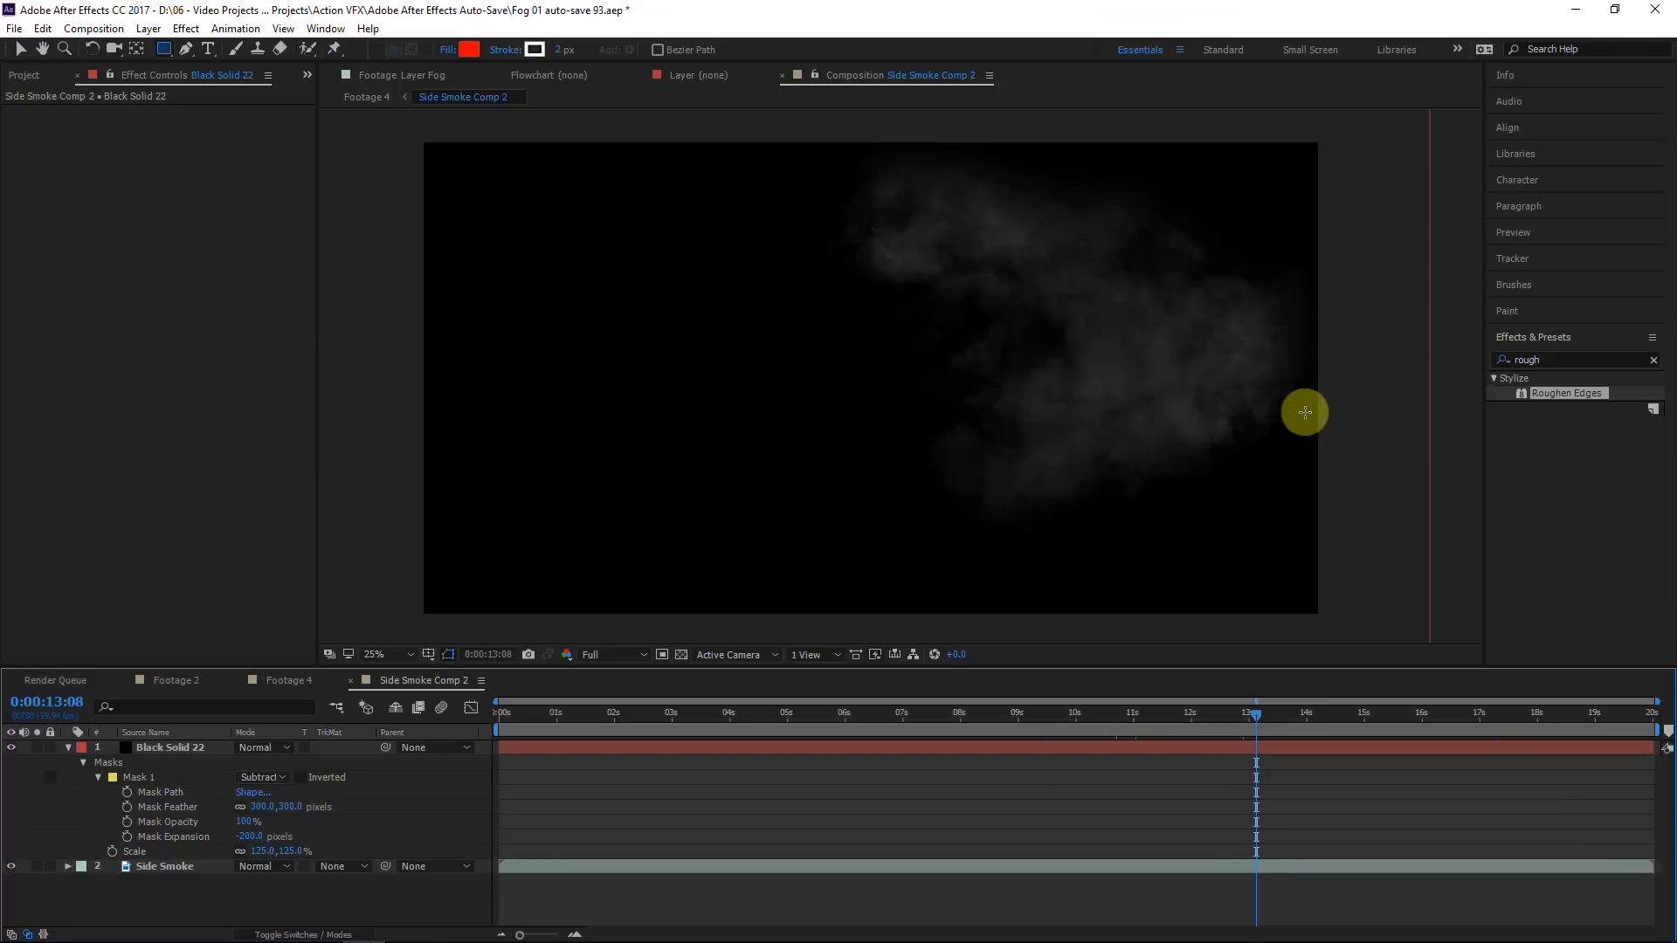
click(162, 749)
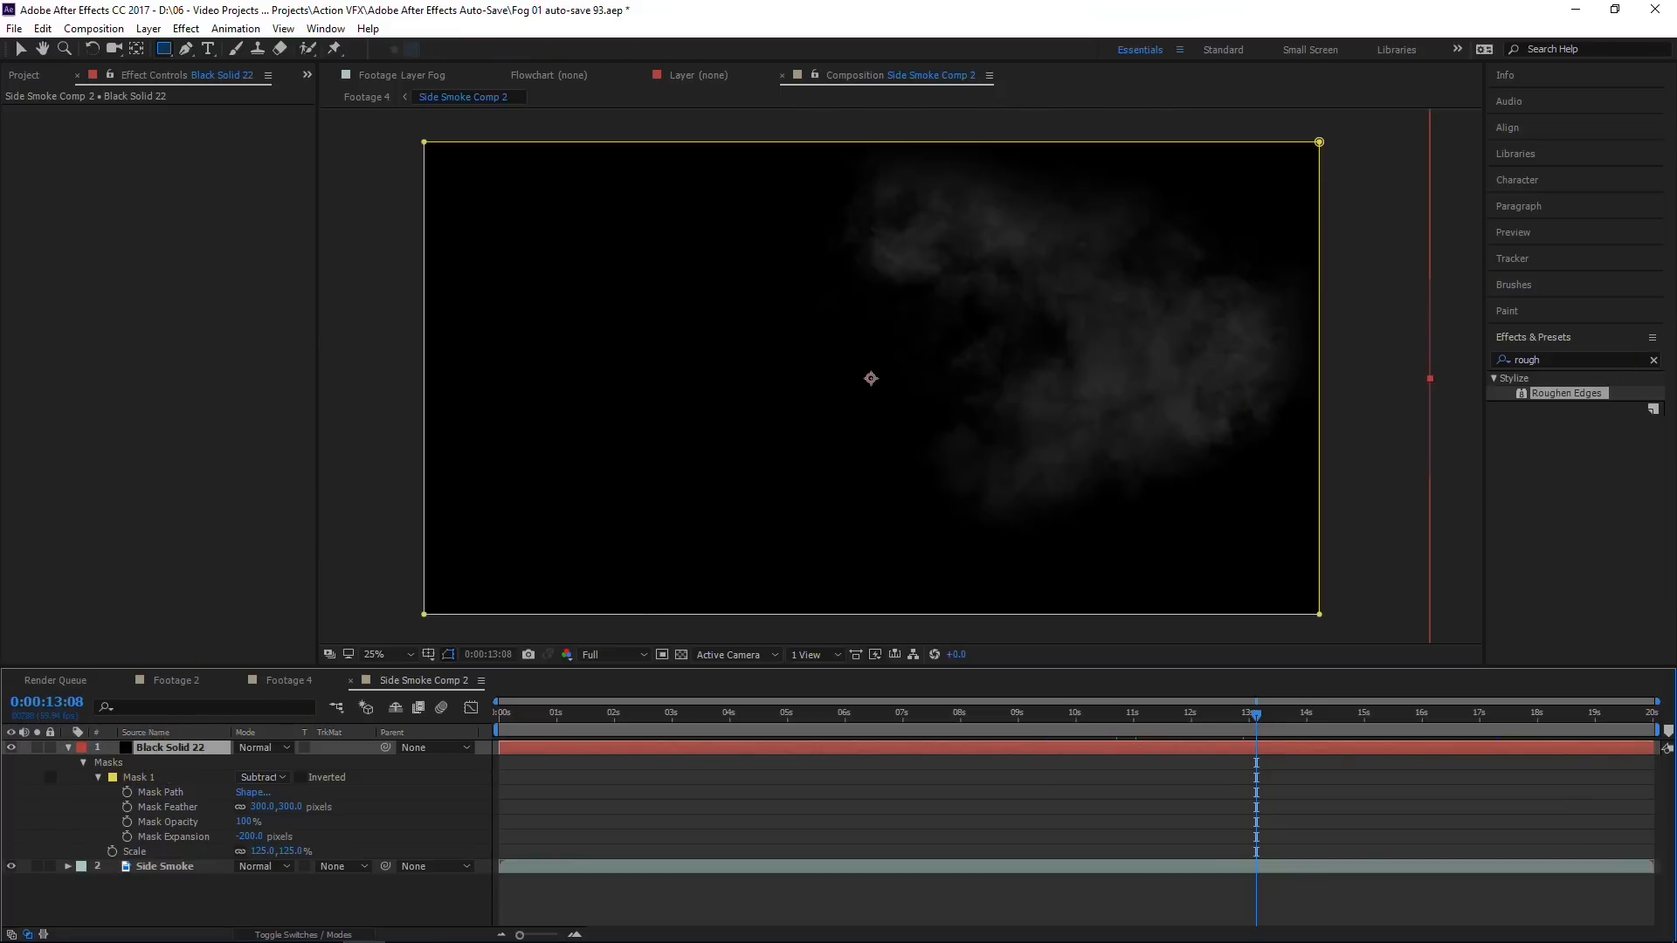
Step: Apply Turbulent Displace to the black solid and set its Complexity to 8
click(176, 749)
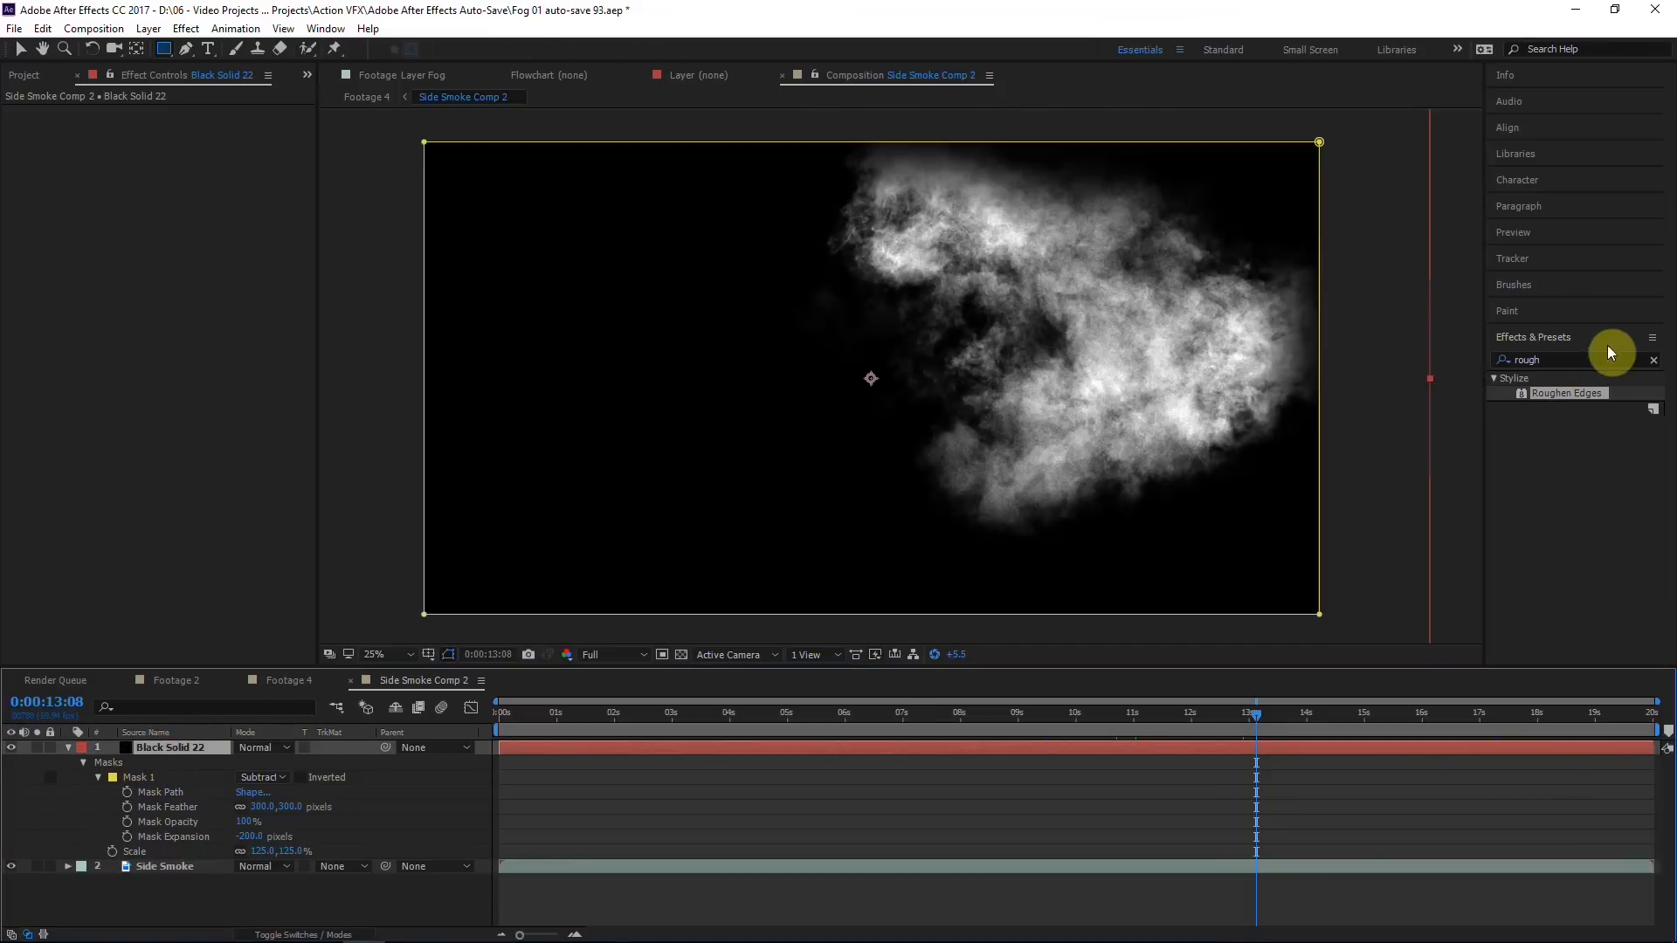
click(1612, 358)
text(turbul)
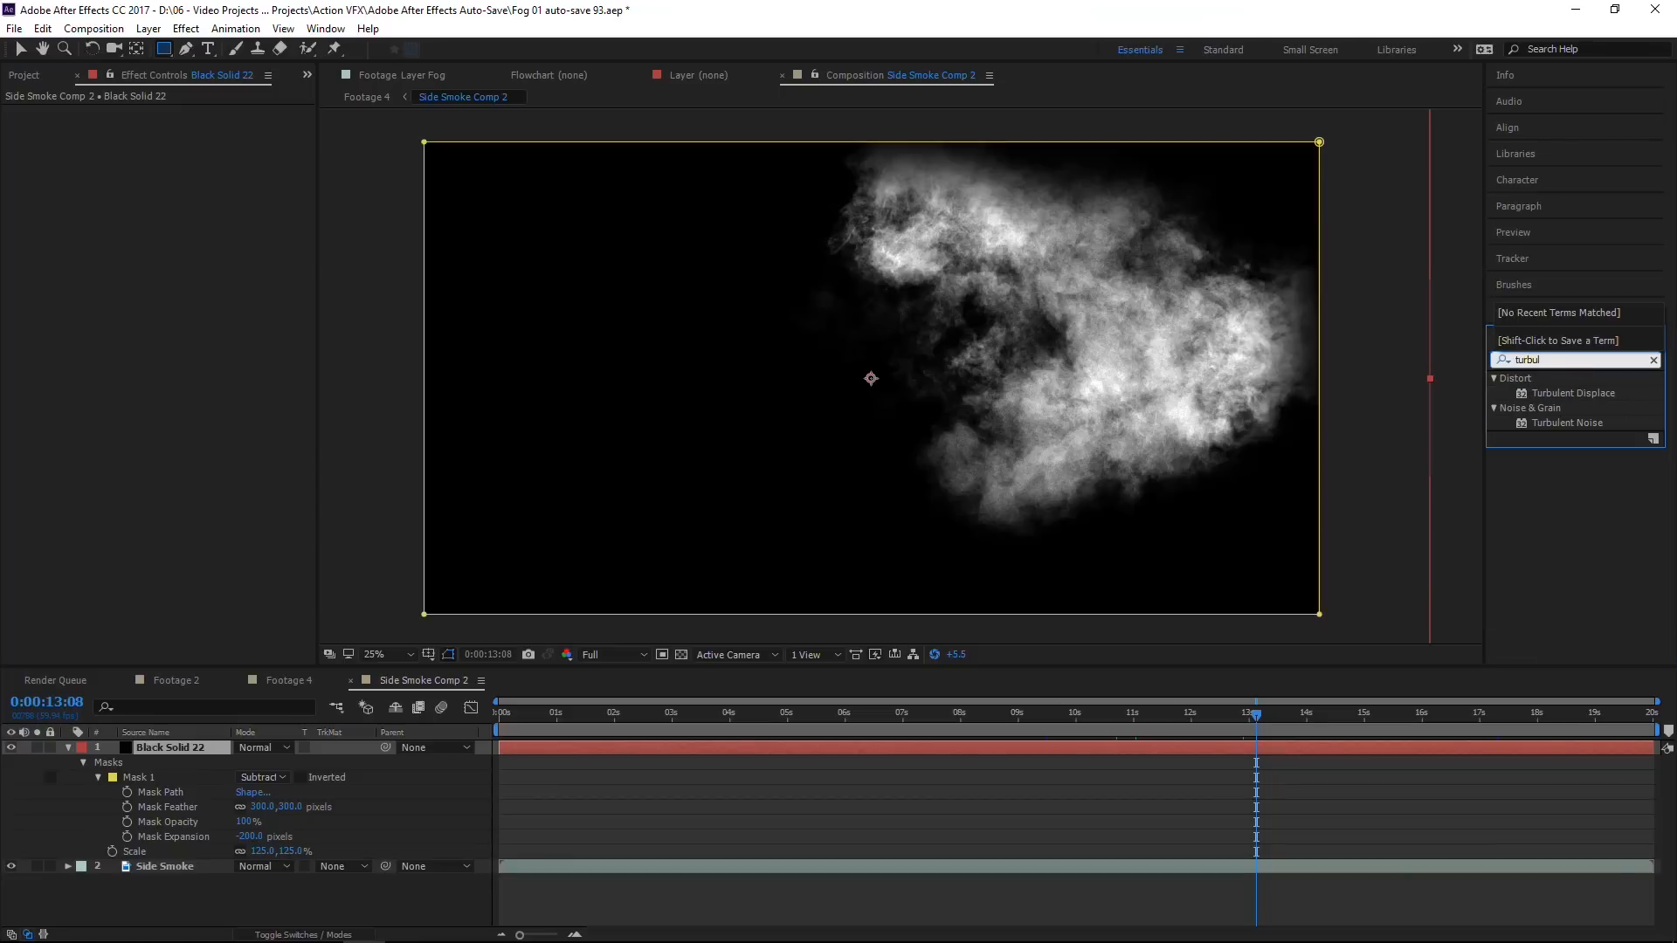
drag(1546, 395, 144, 747)
click(182, 189)
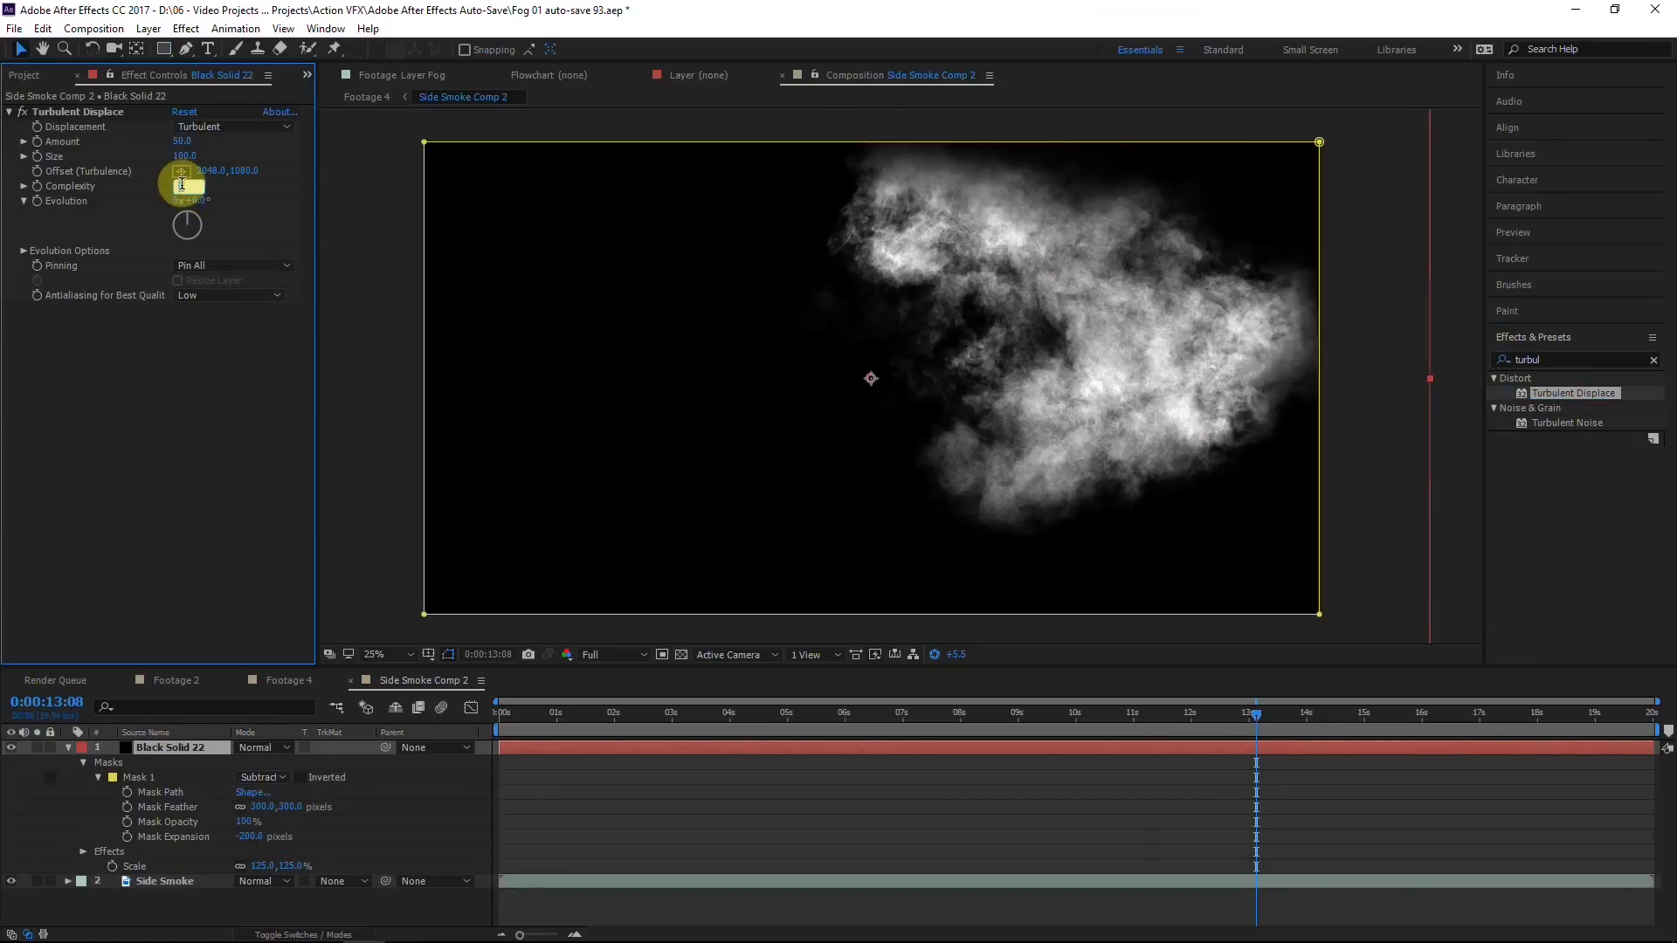
click(172, 379)
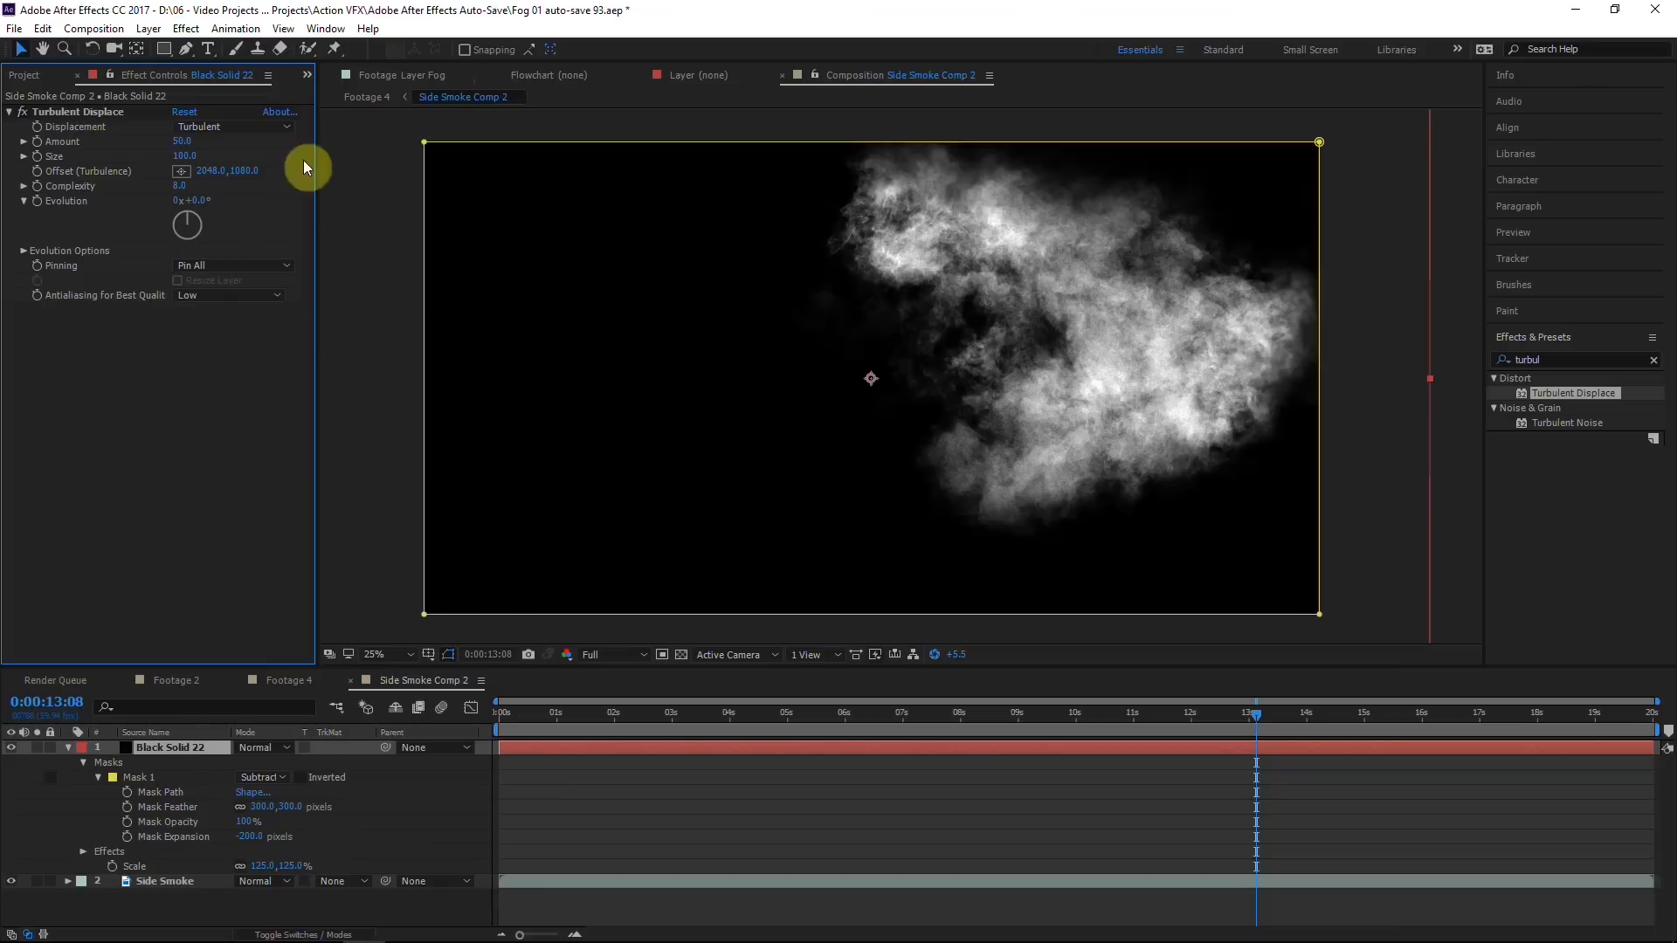
Step: Solo the black solid over the transparency grid and toggle Turbulent Displace off and on to compare the mask edges
click(21, 113)
click(35, 748)
click(681, 655)
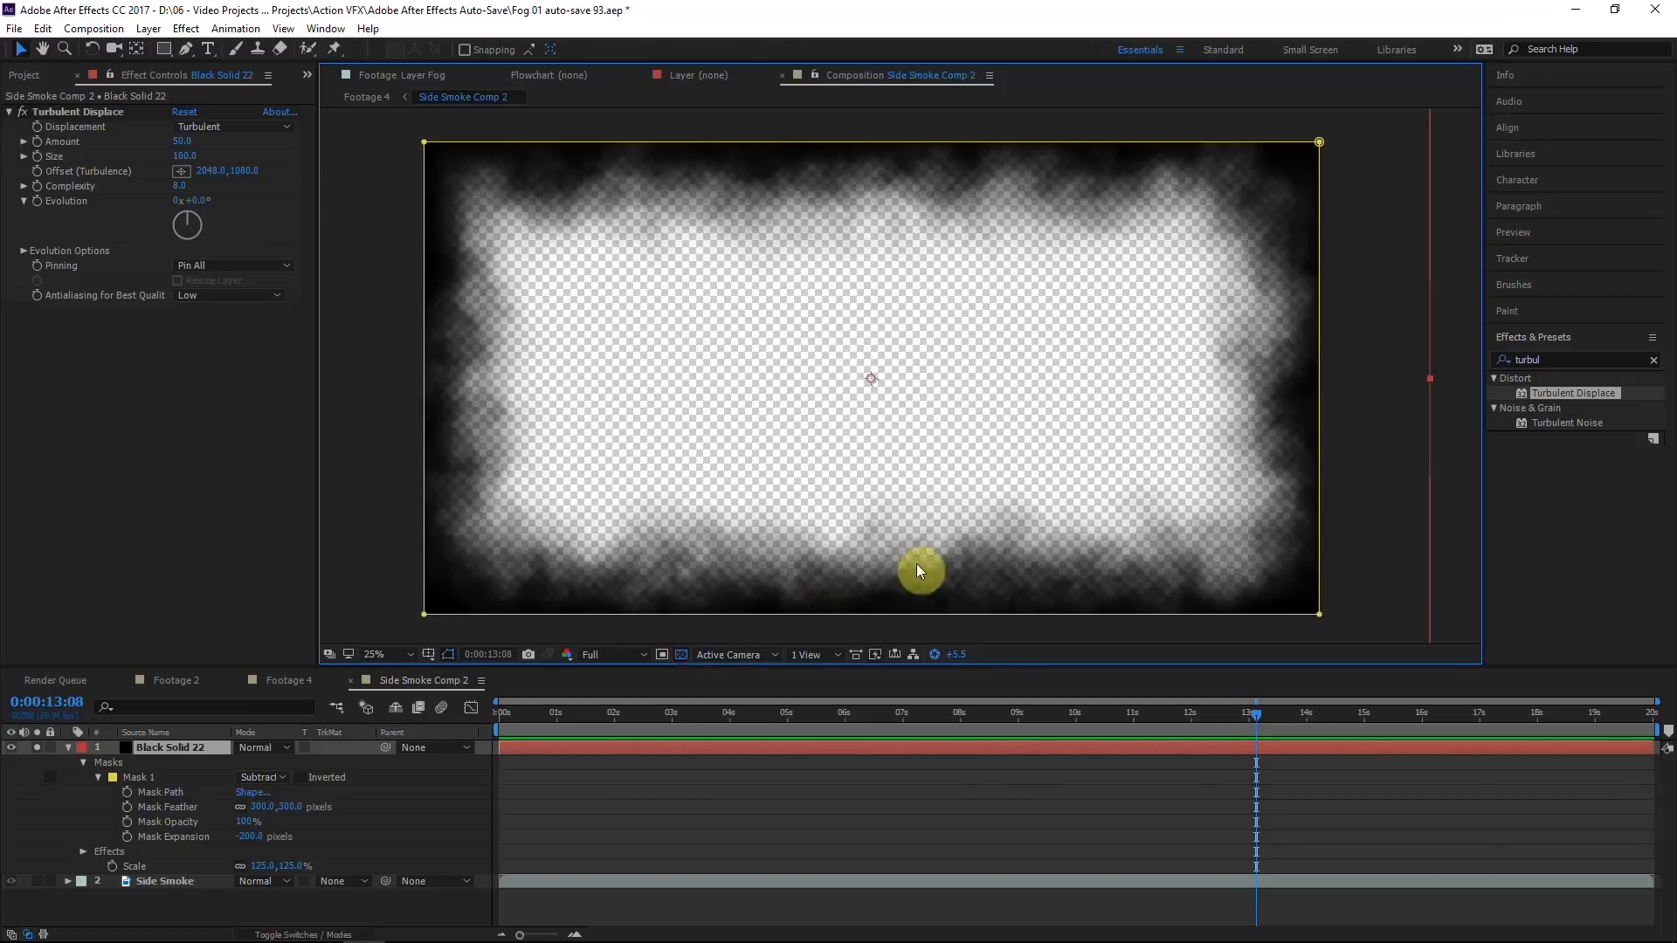
click(23, 113)
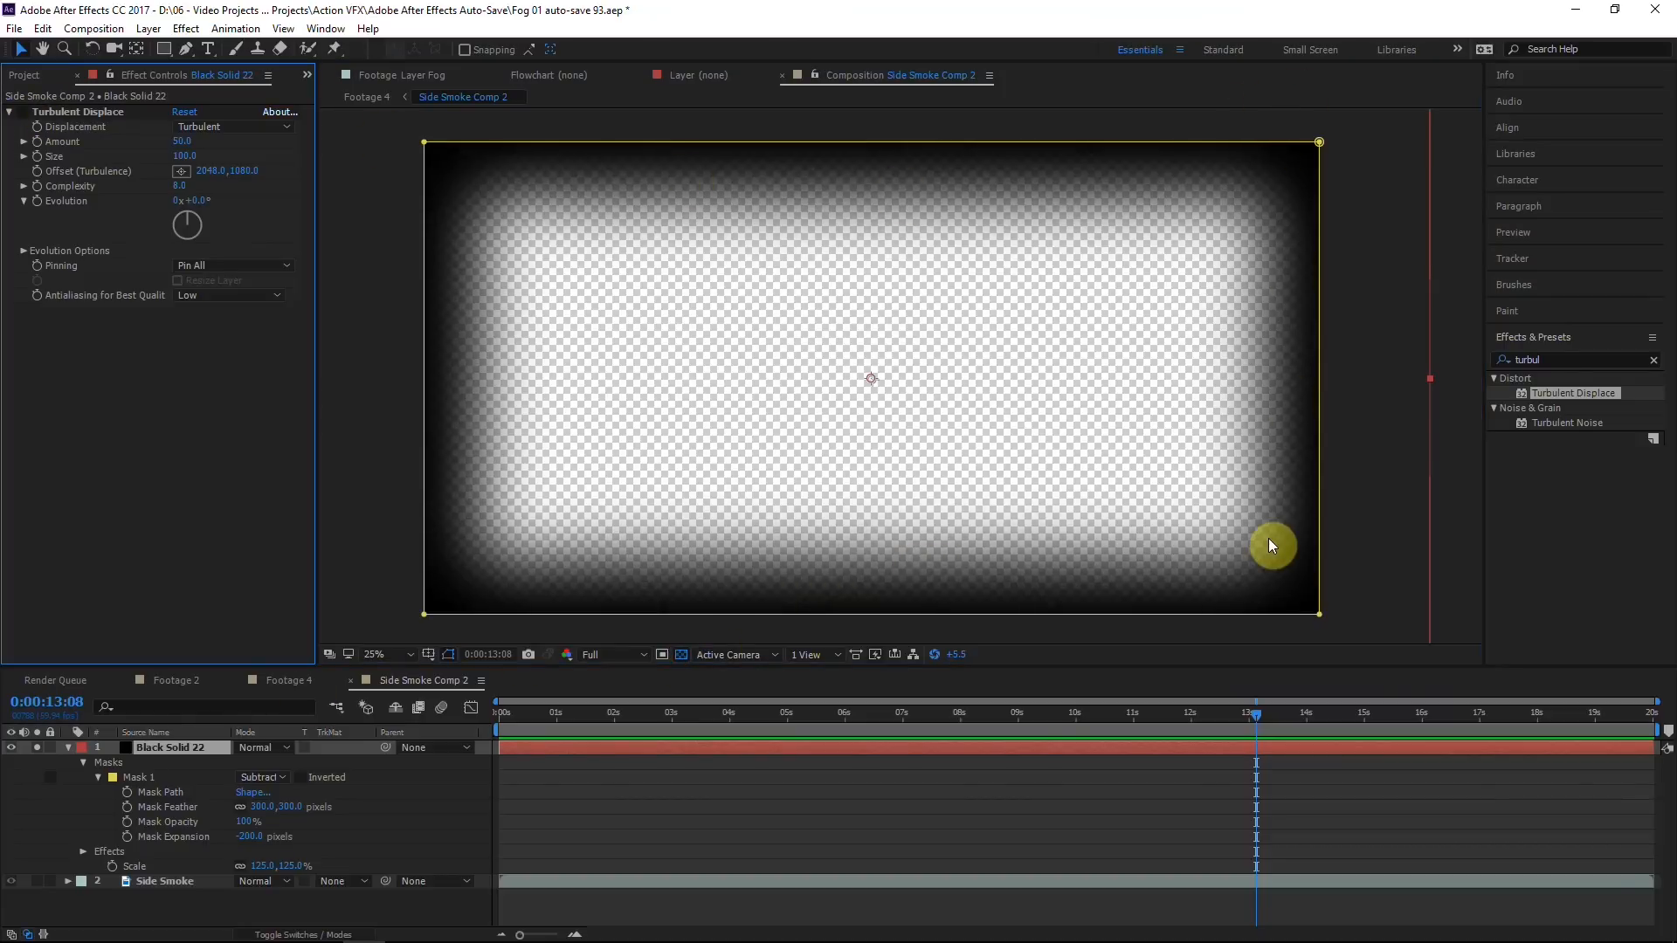
click(23, 114)
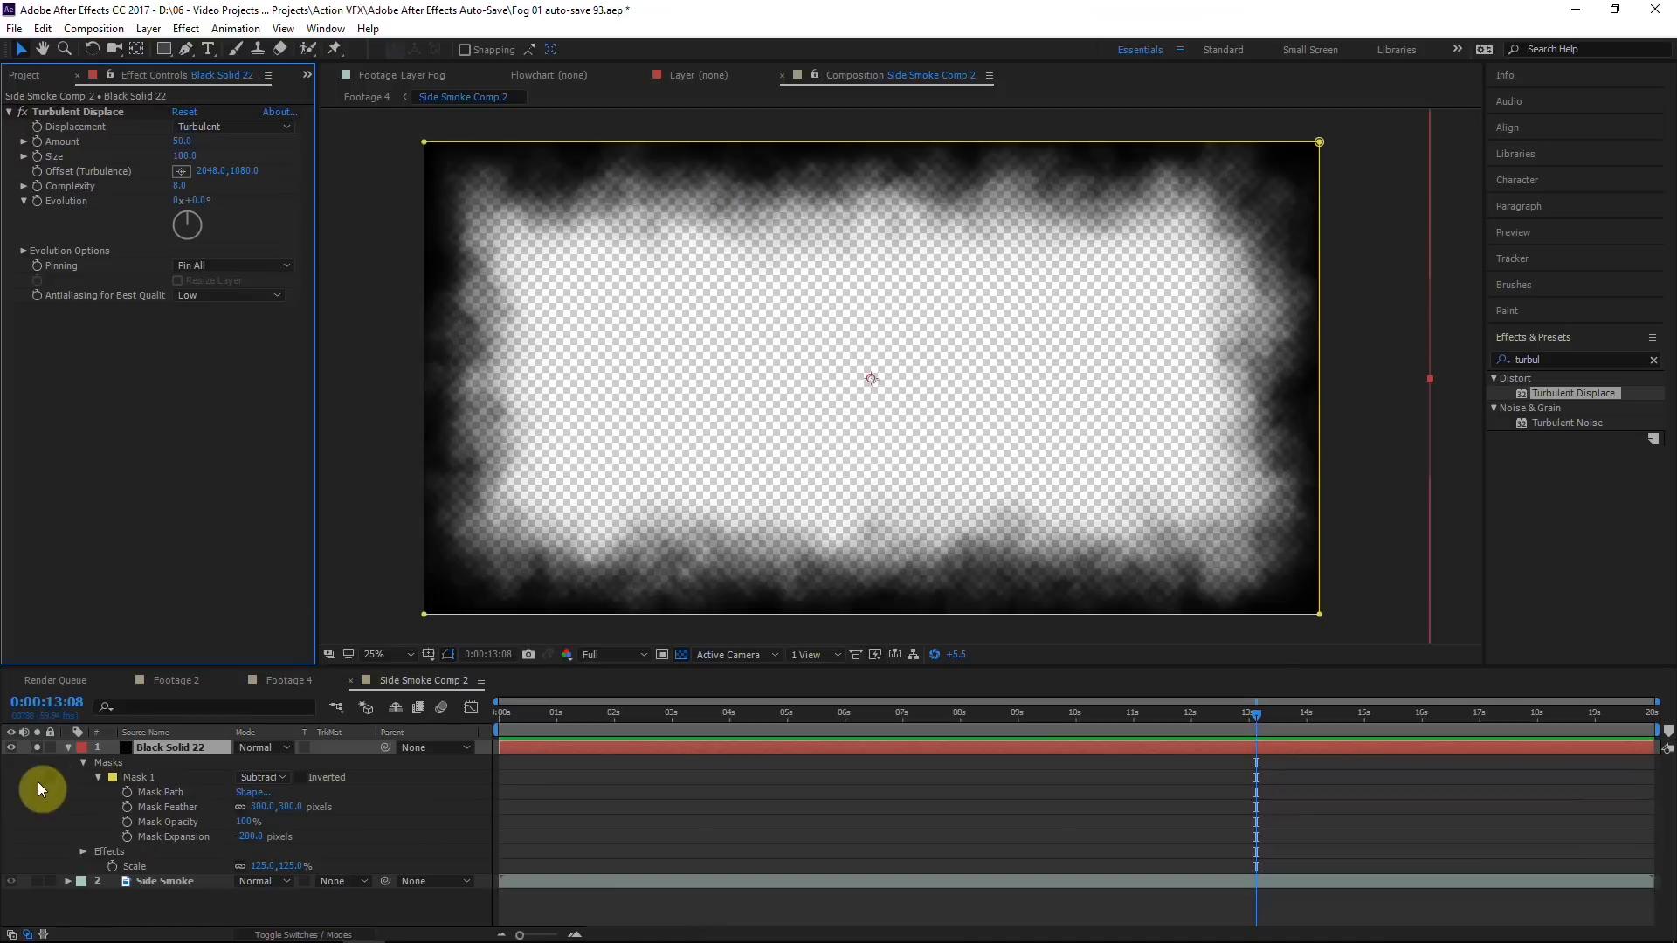
click(34, 747)
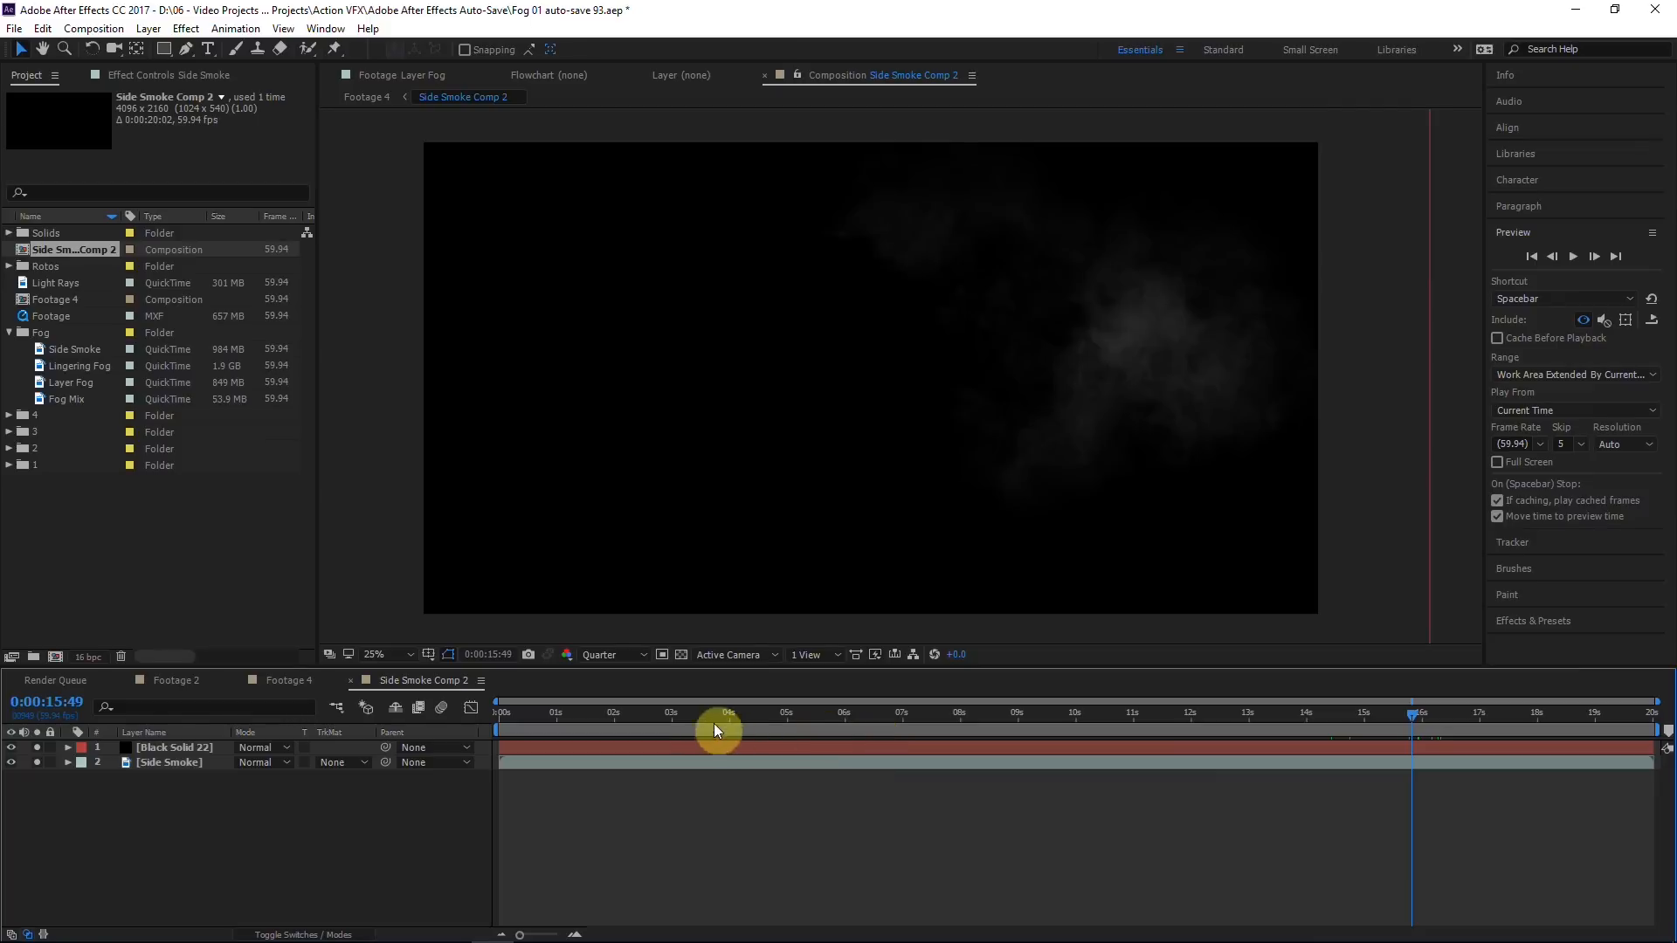
Step: Examine the smoke's edges at viewer exposure +15.8, reset the exposure, and raise it to +5.0
click(37, 747)
click(37, 747)
drag(959, 654, 1100, 652)
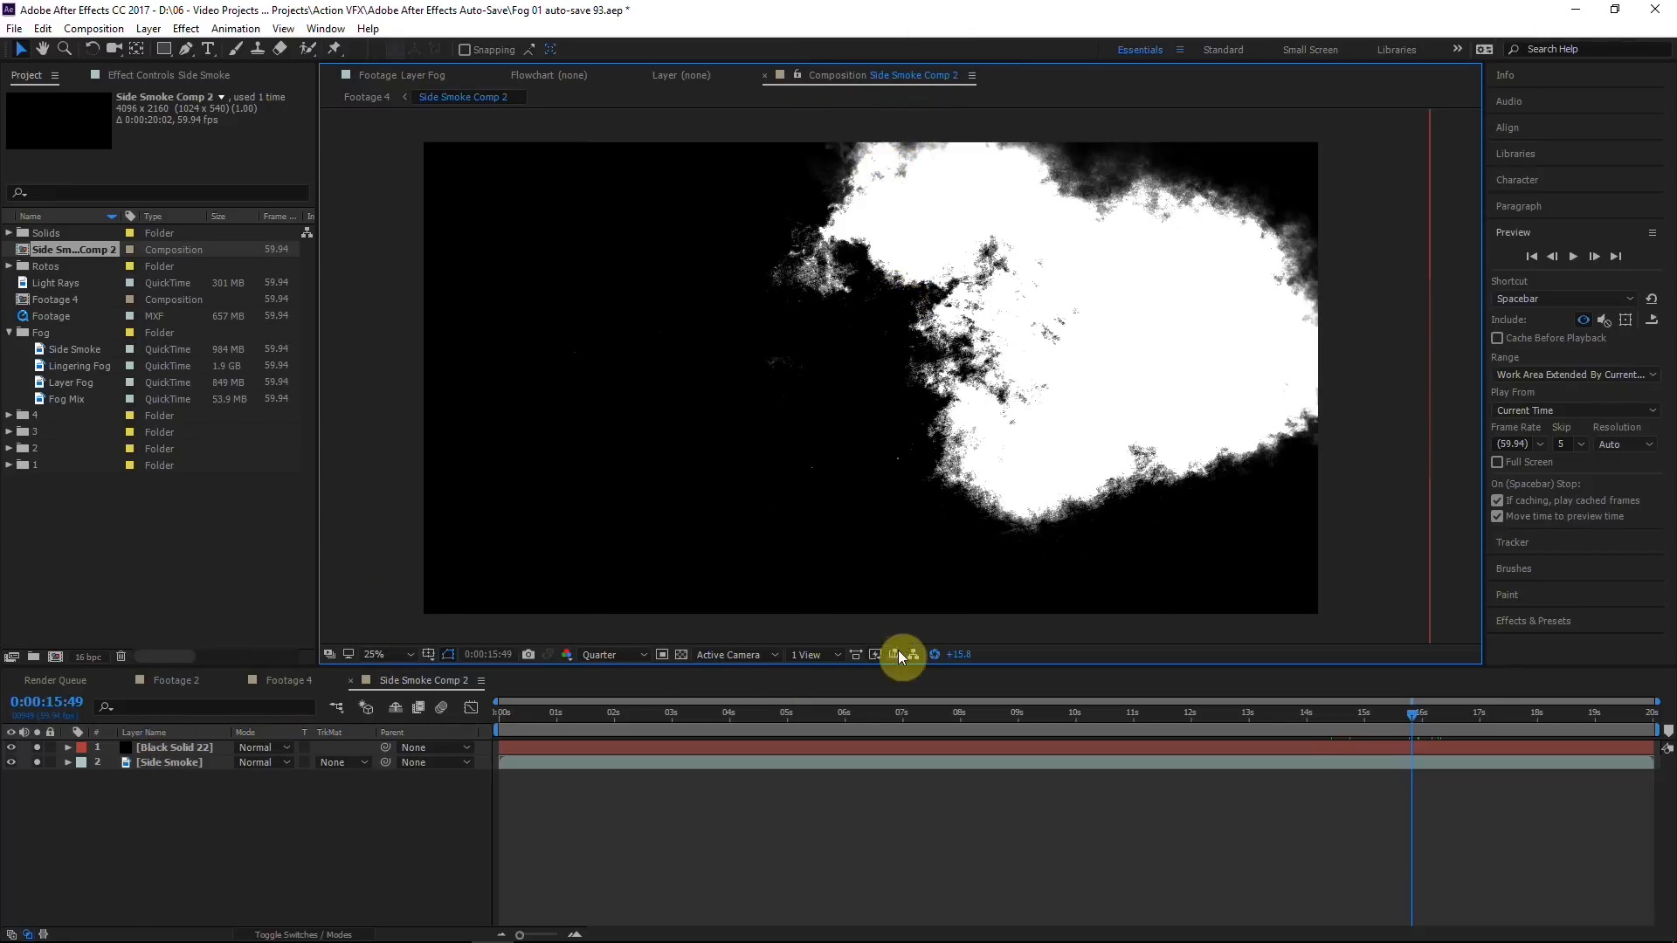
click(935, 656)
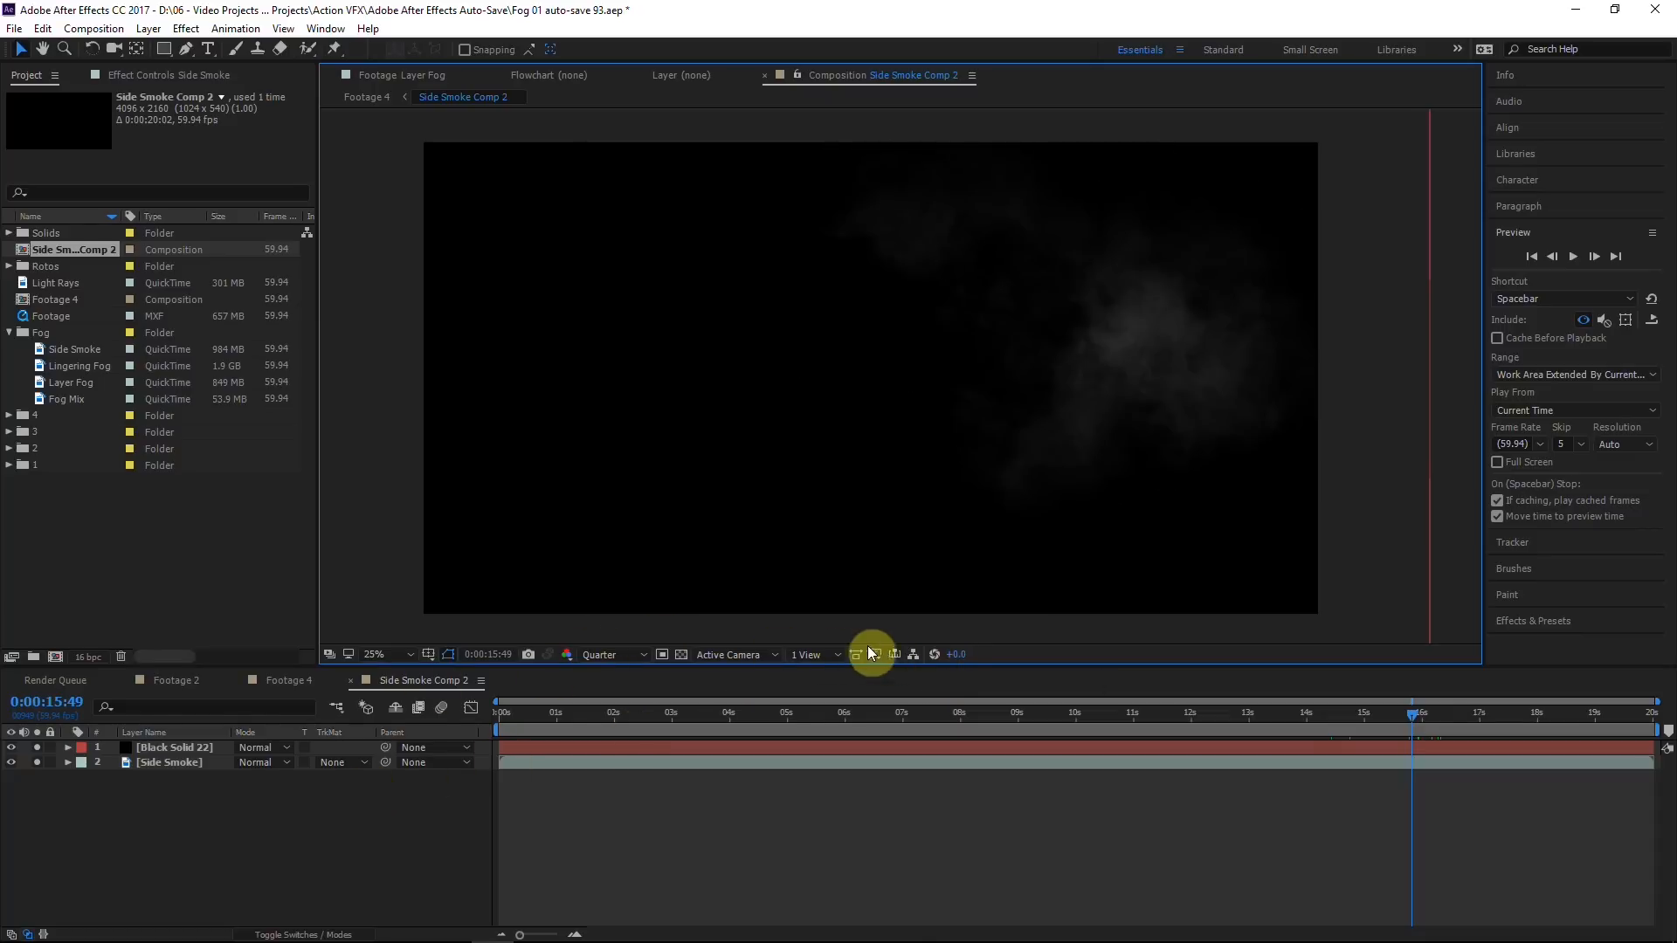
drag(956, 654, 998, 655)
Step: Adjust the black solid's mask expansion, testing -425 pixels before setting it to -300 pixels
click(191, 749)
key(f)
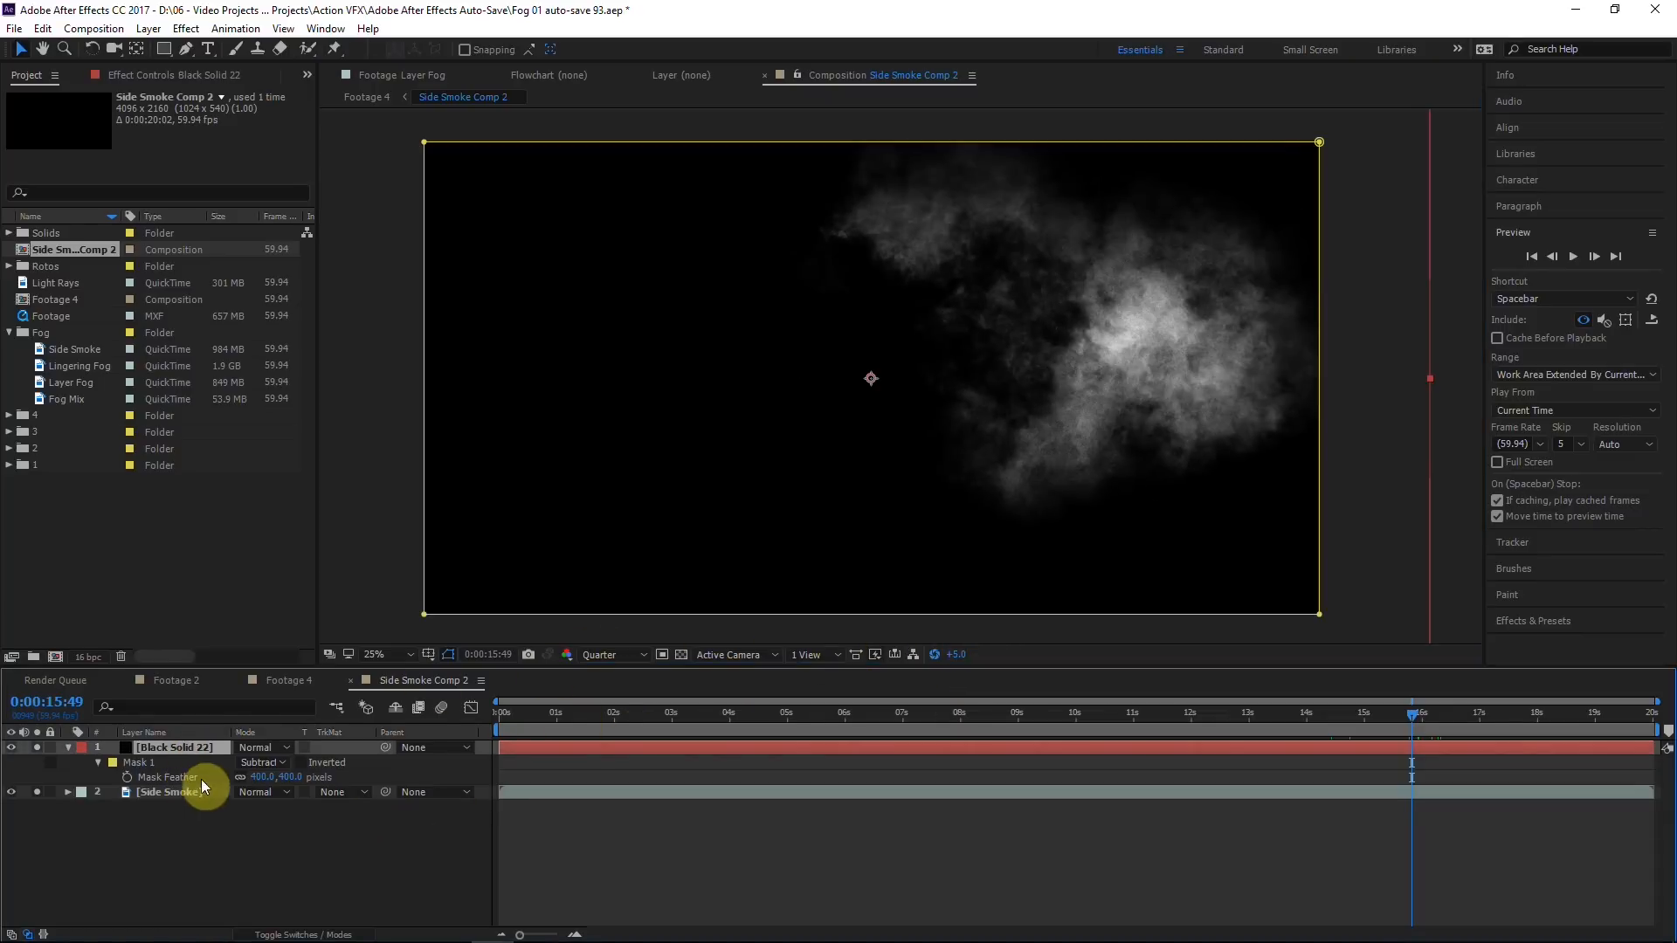
click(98, 762)
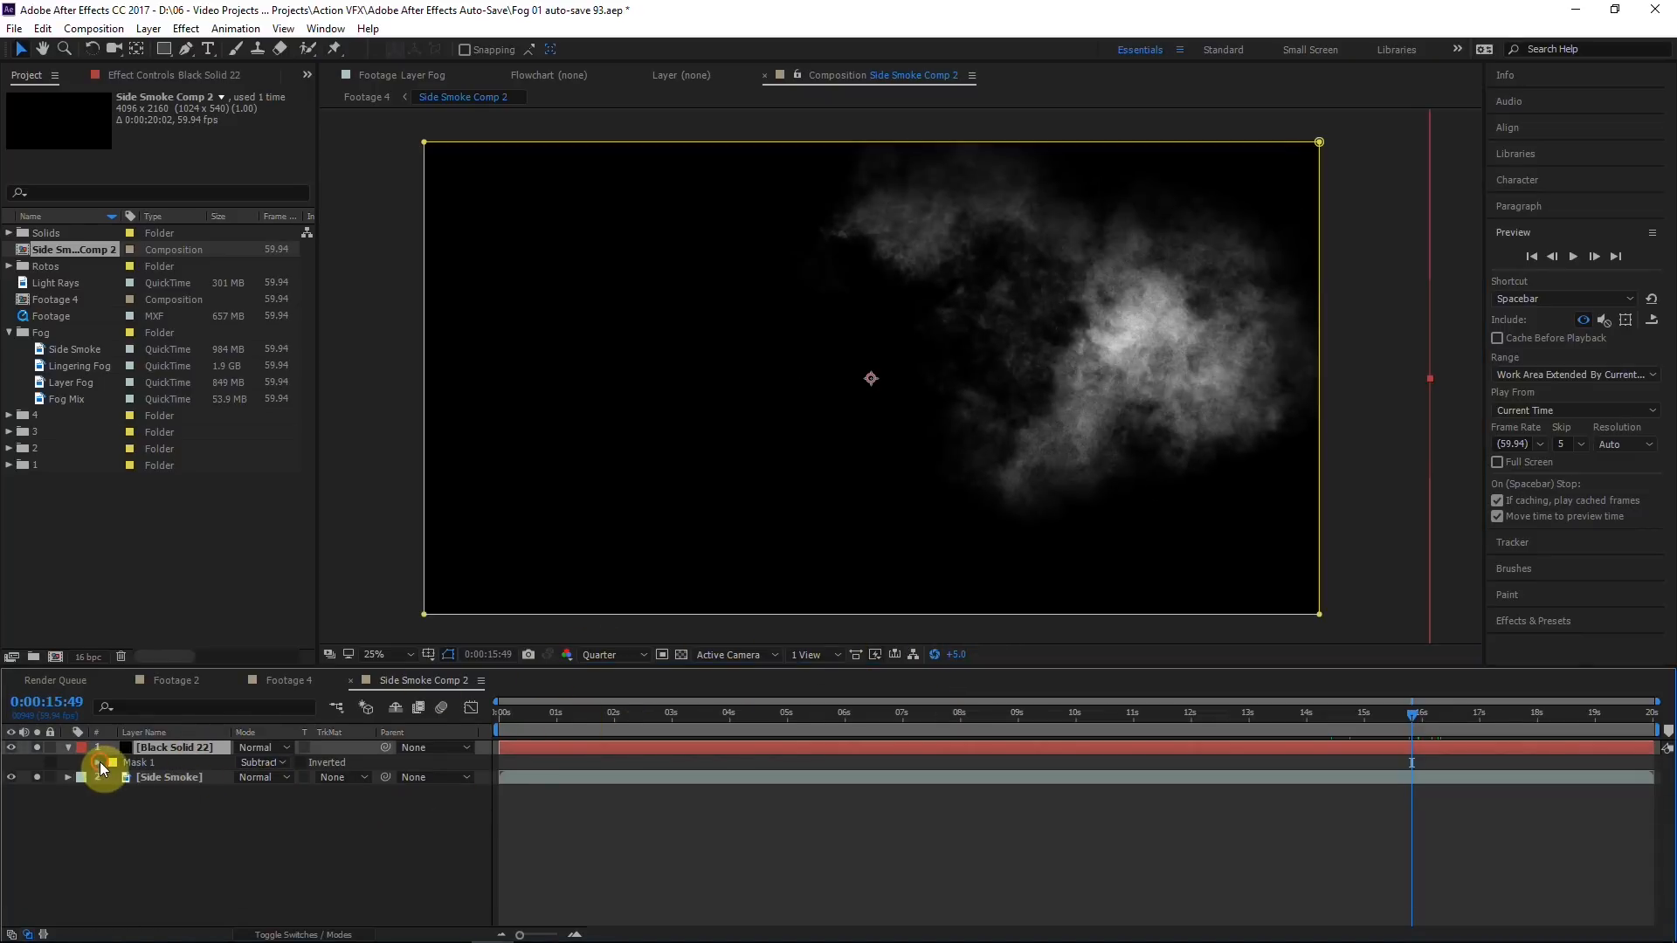
drag(250, 822, 131, 822)
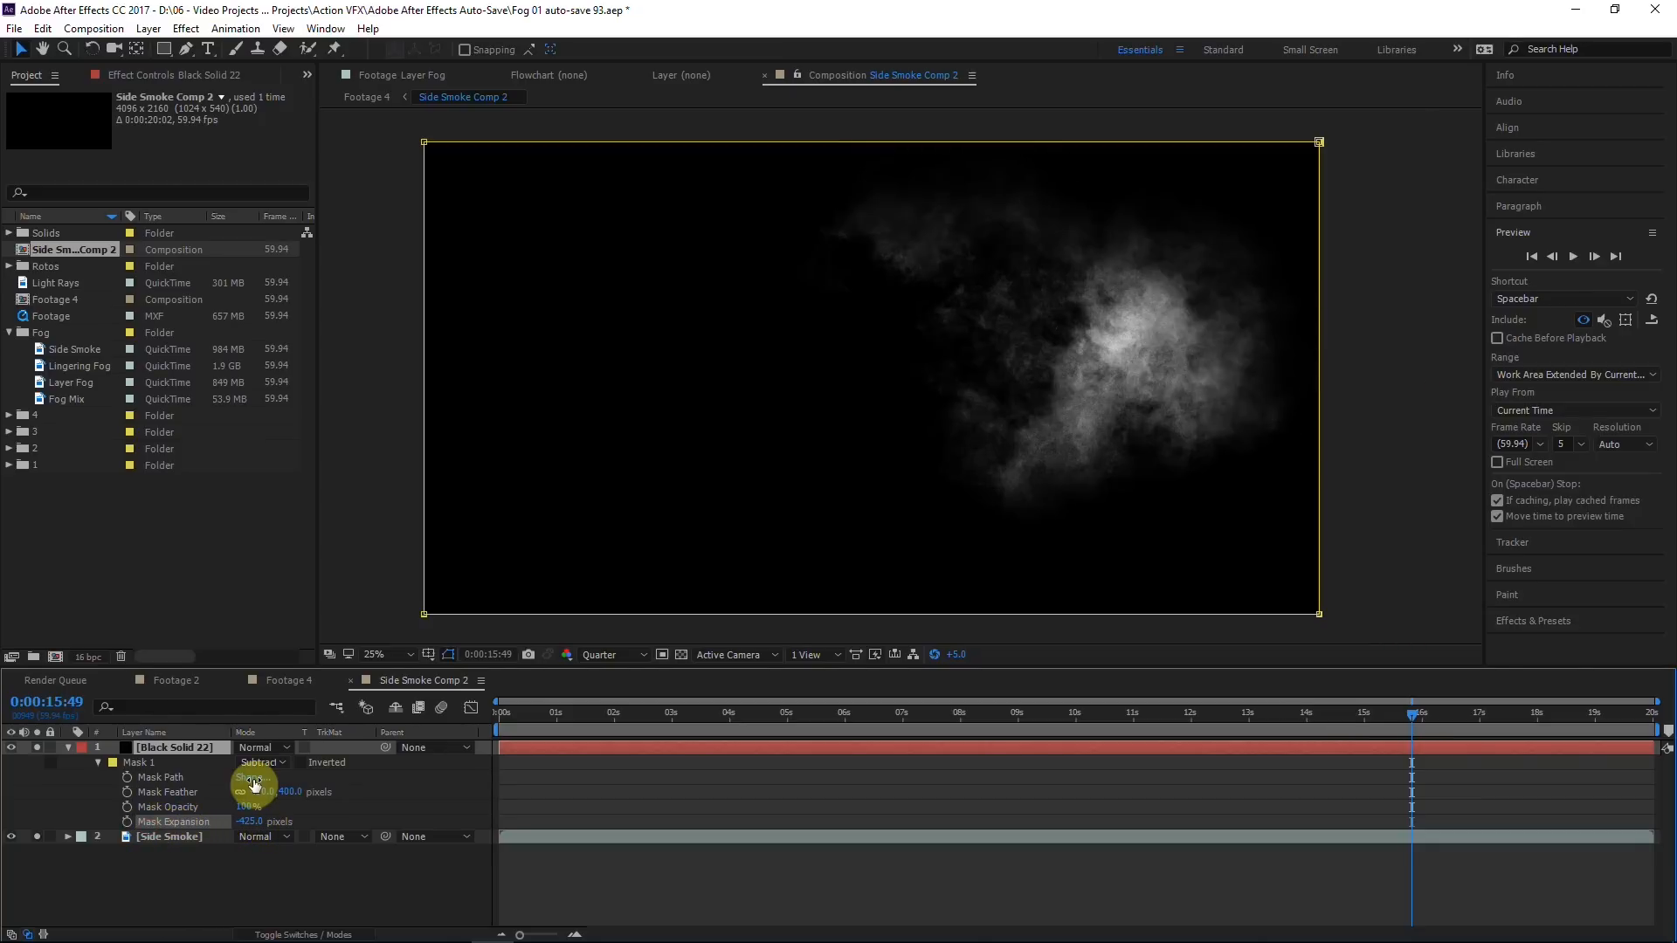
drag(956, 654, 1004, 648)
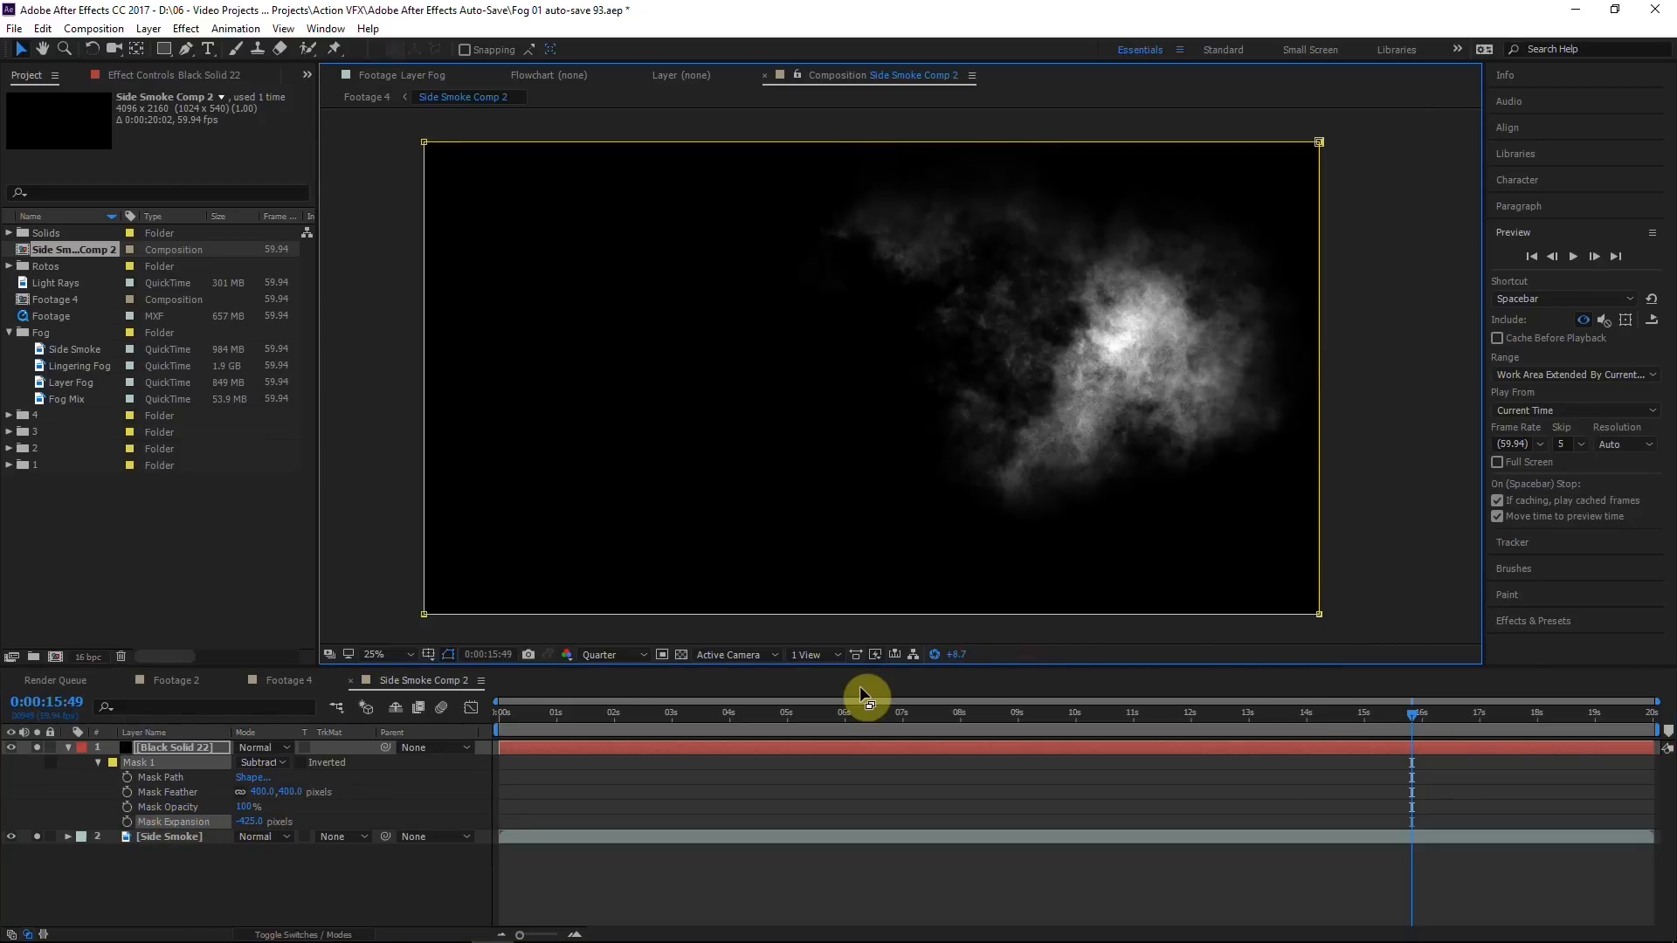
click(250, 822)
text(-300)
key(Return)
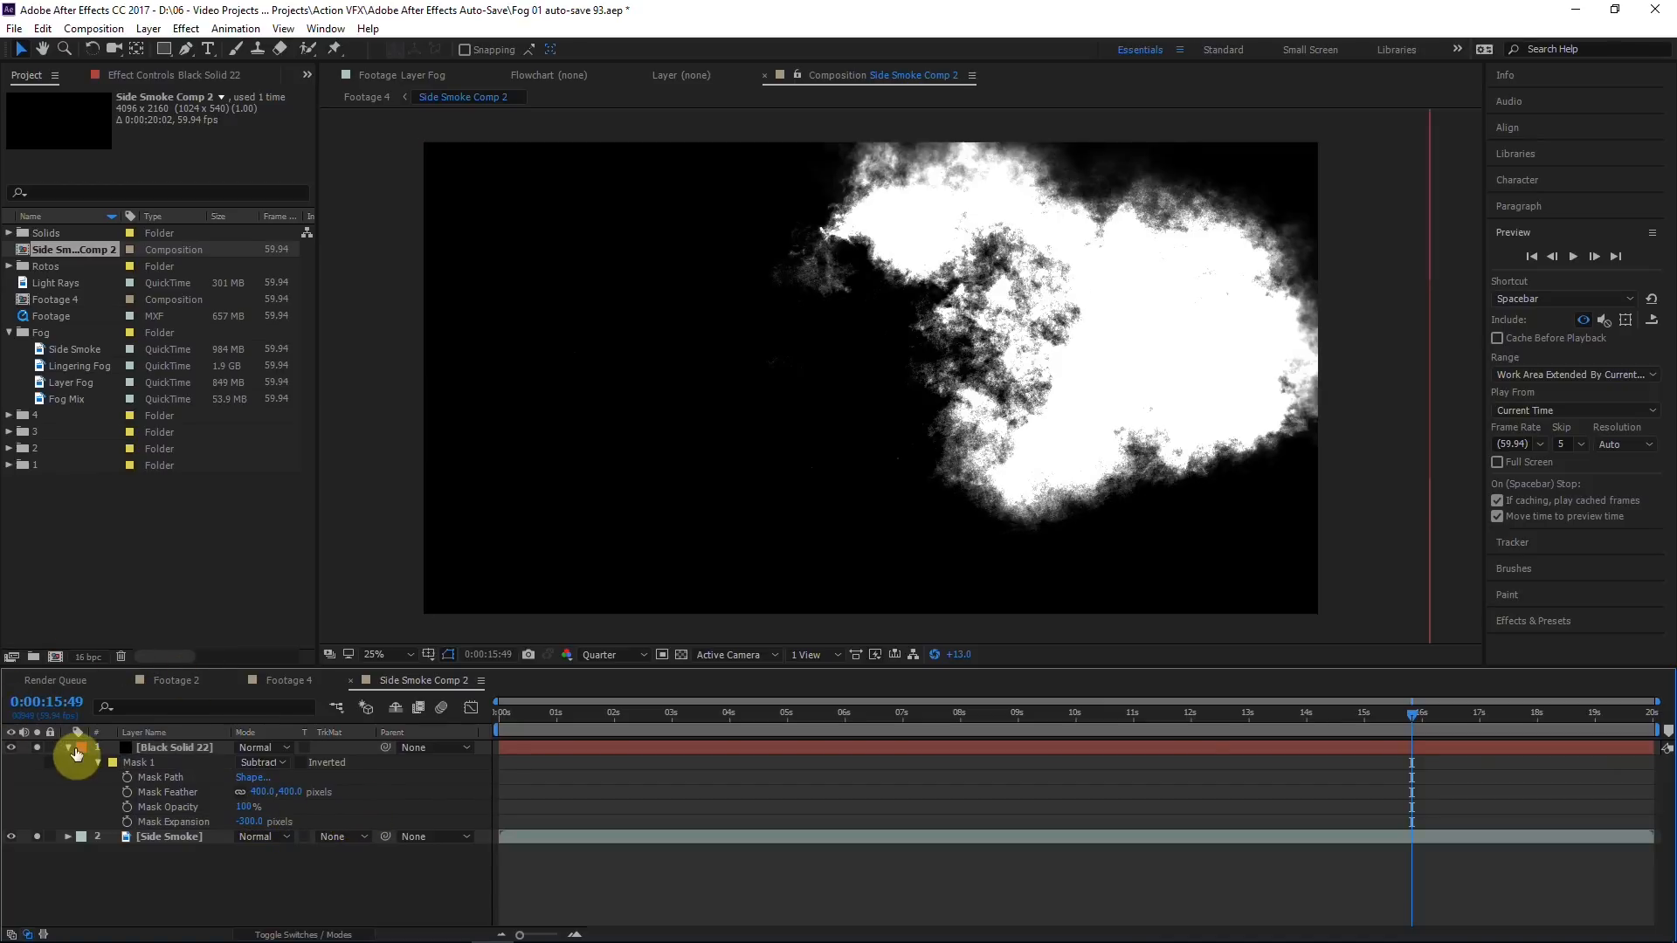
click(76, 753)
click(201, 750)
click(1357, 456)
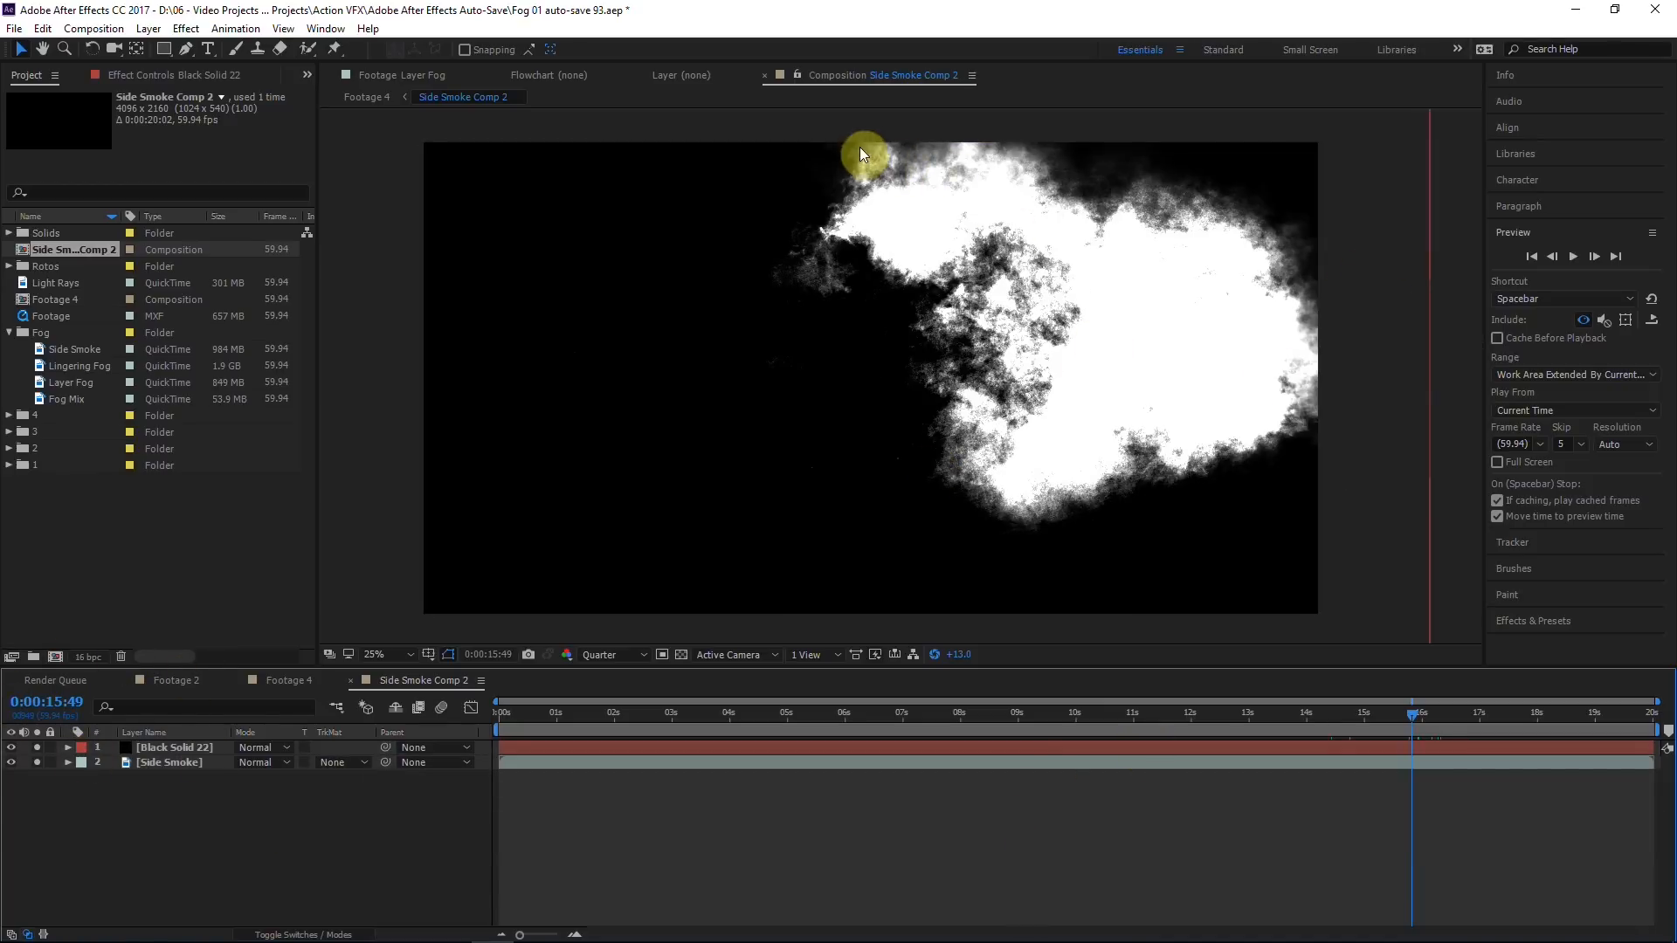
Step: Add a second black solid on top with a full-frame rectangular mask set to Subtract
click(186, 747)
key(ctrl+y)
click(892, 645)
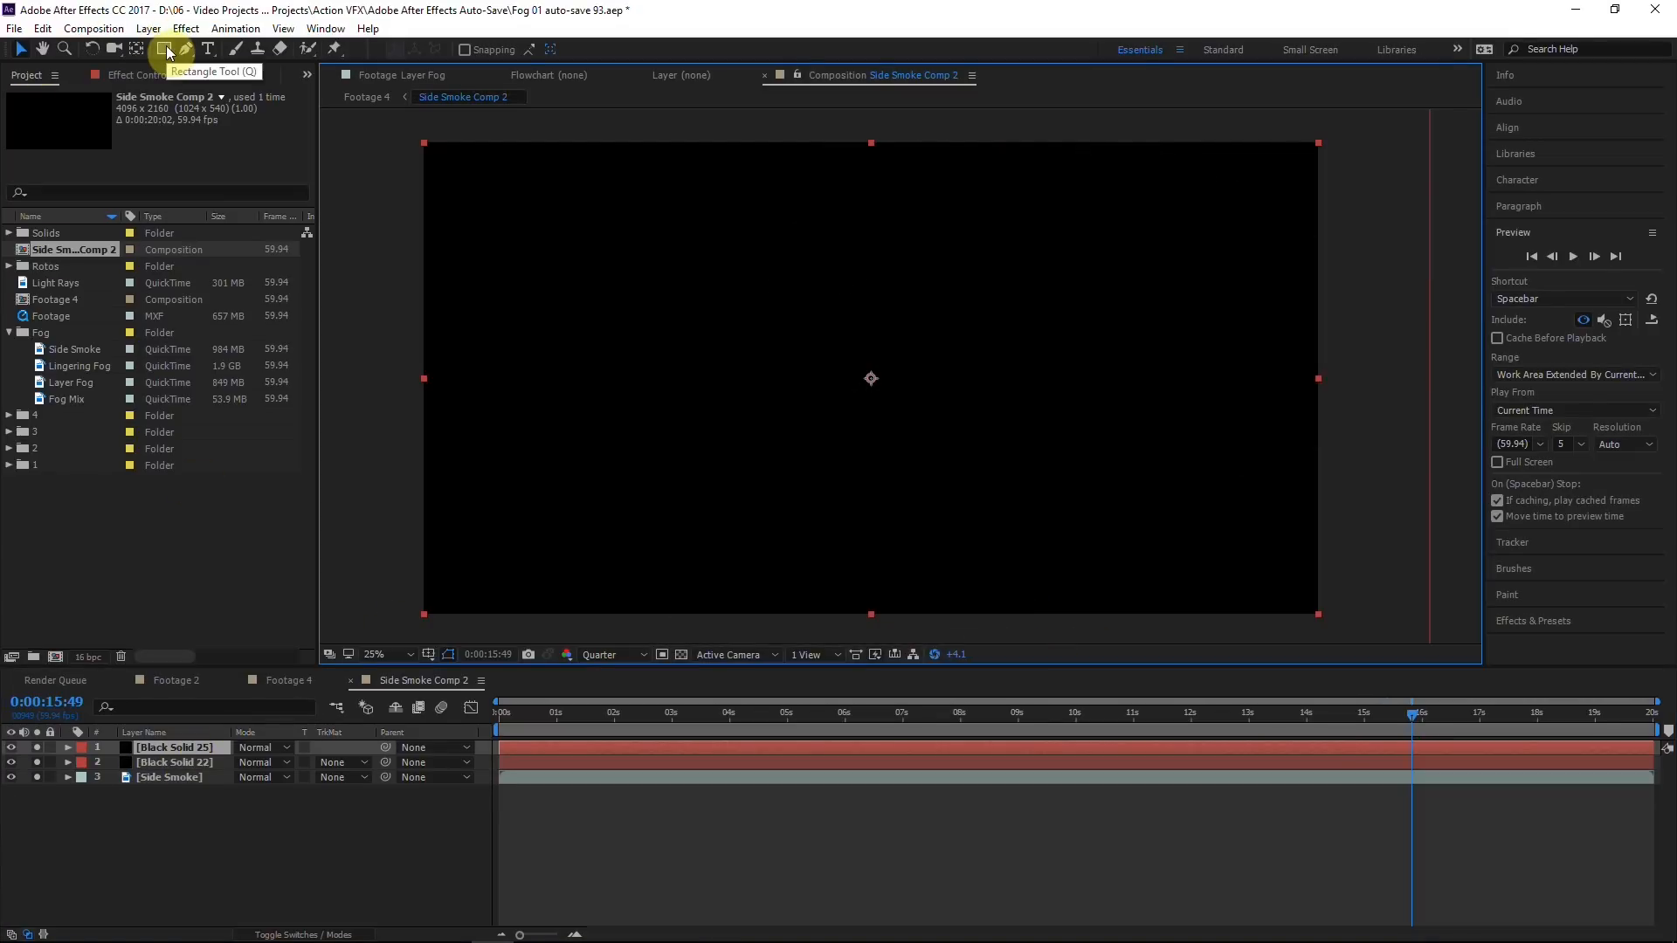
double_click(163, 49)
click(185, 748)
click(265, 775)
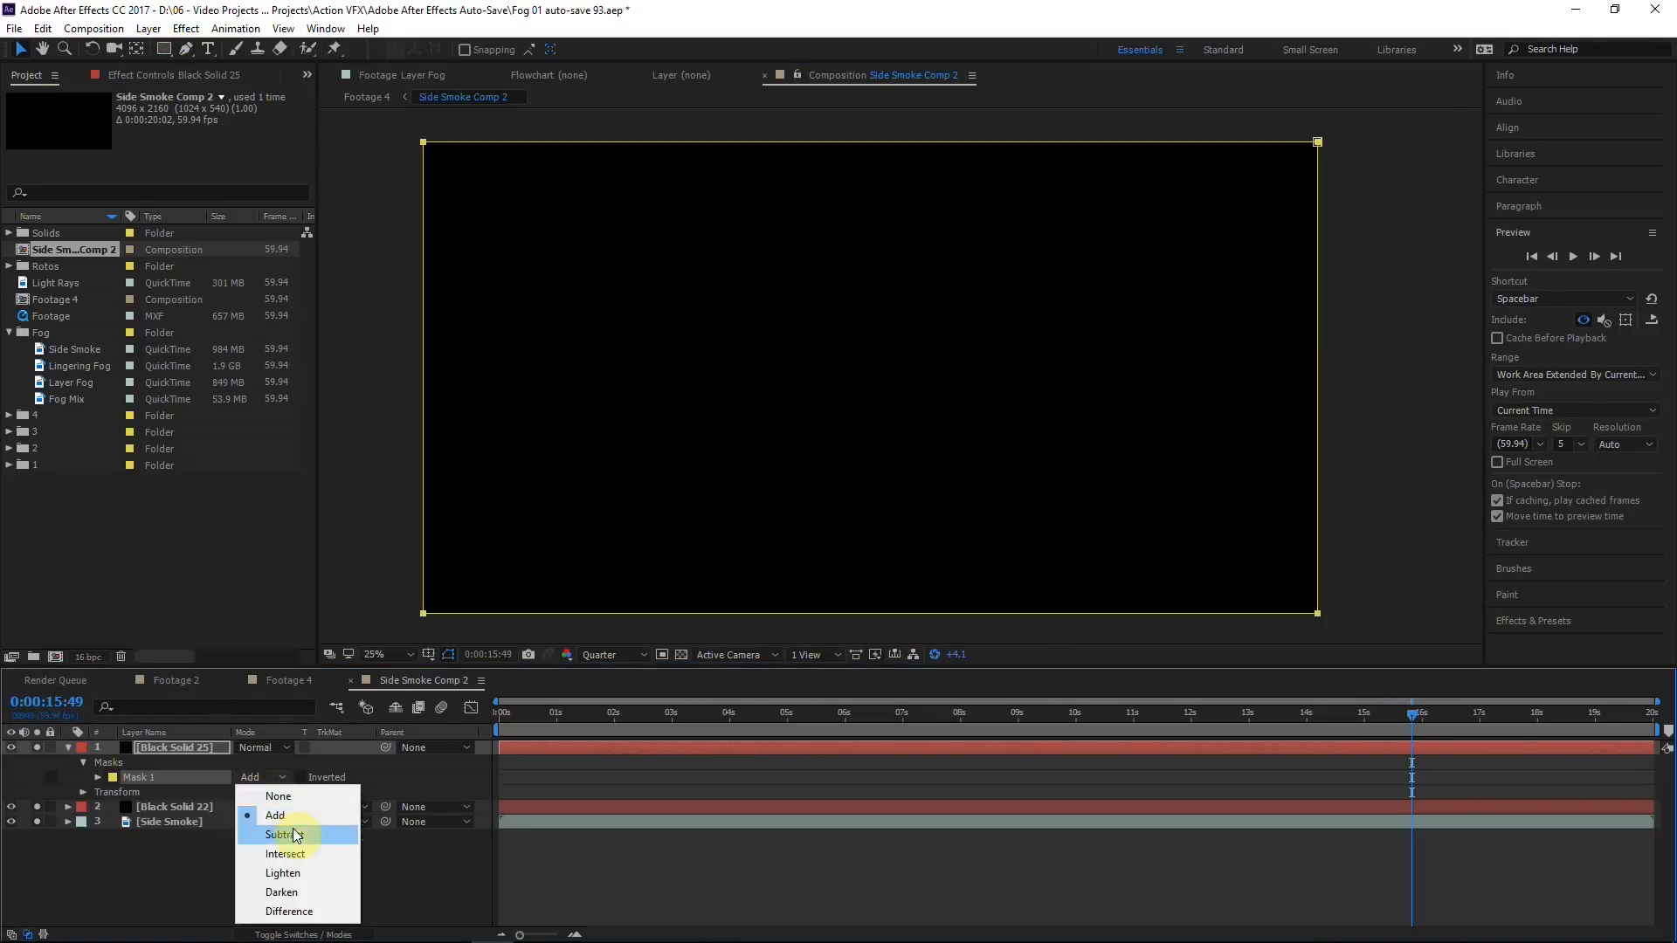
click(284, 834)
Step: Set the new solid's mask expansion to -75 pixels and its mask feather to 75 pixels
click(96, 774)
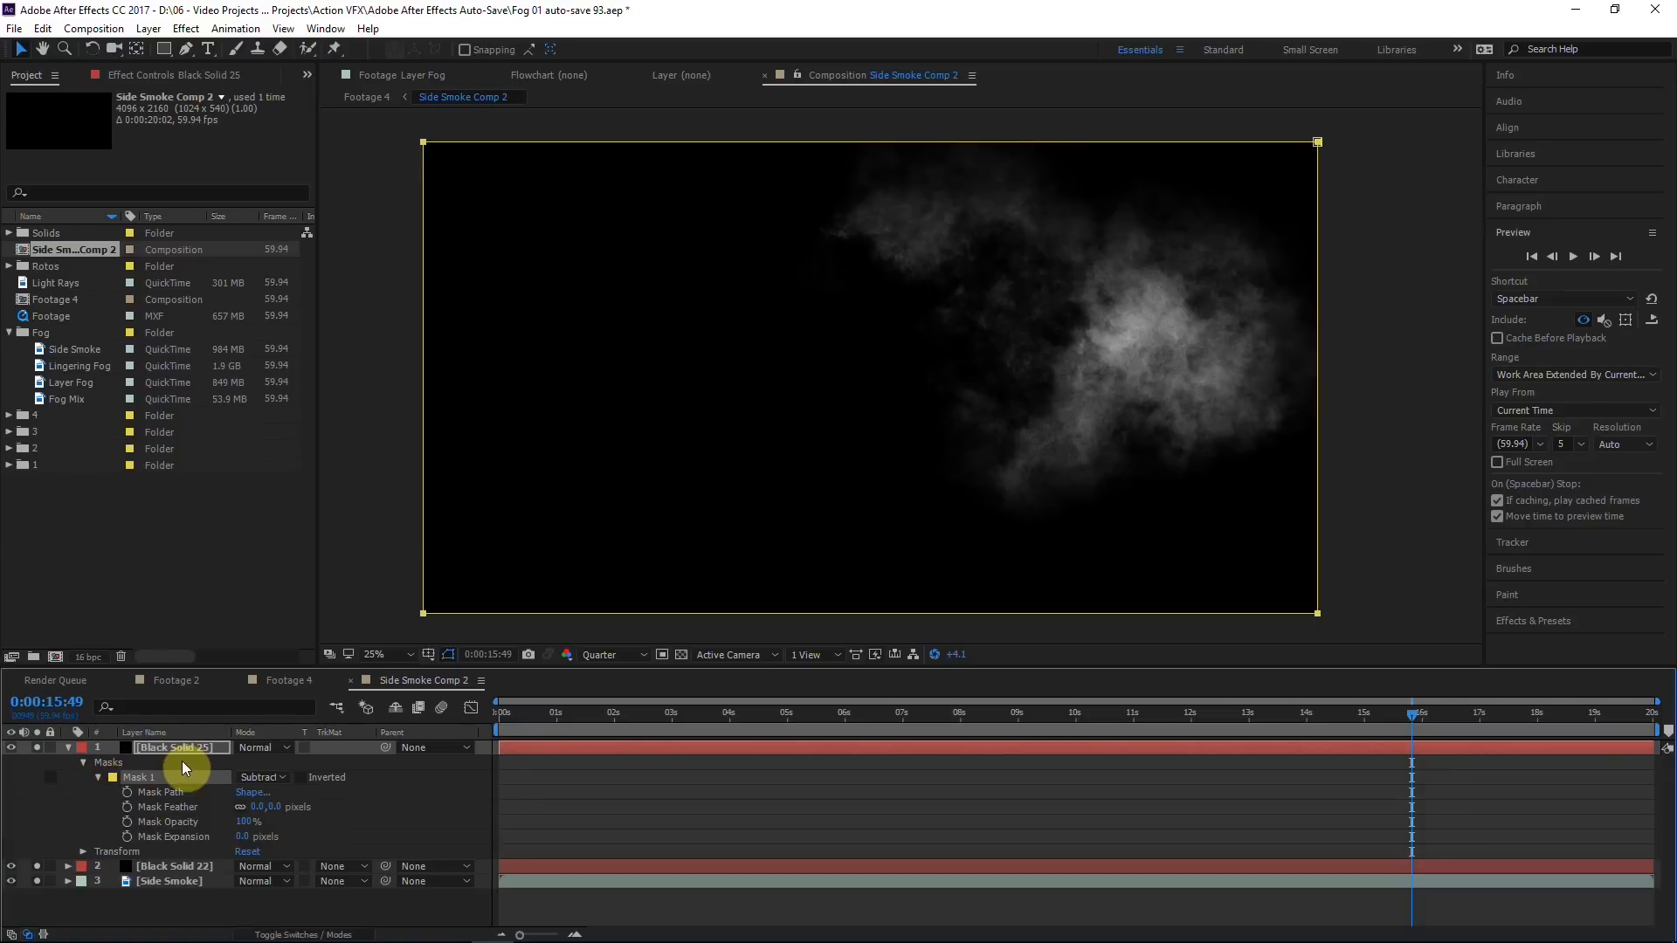
text(-75)
click(406, 825)
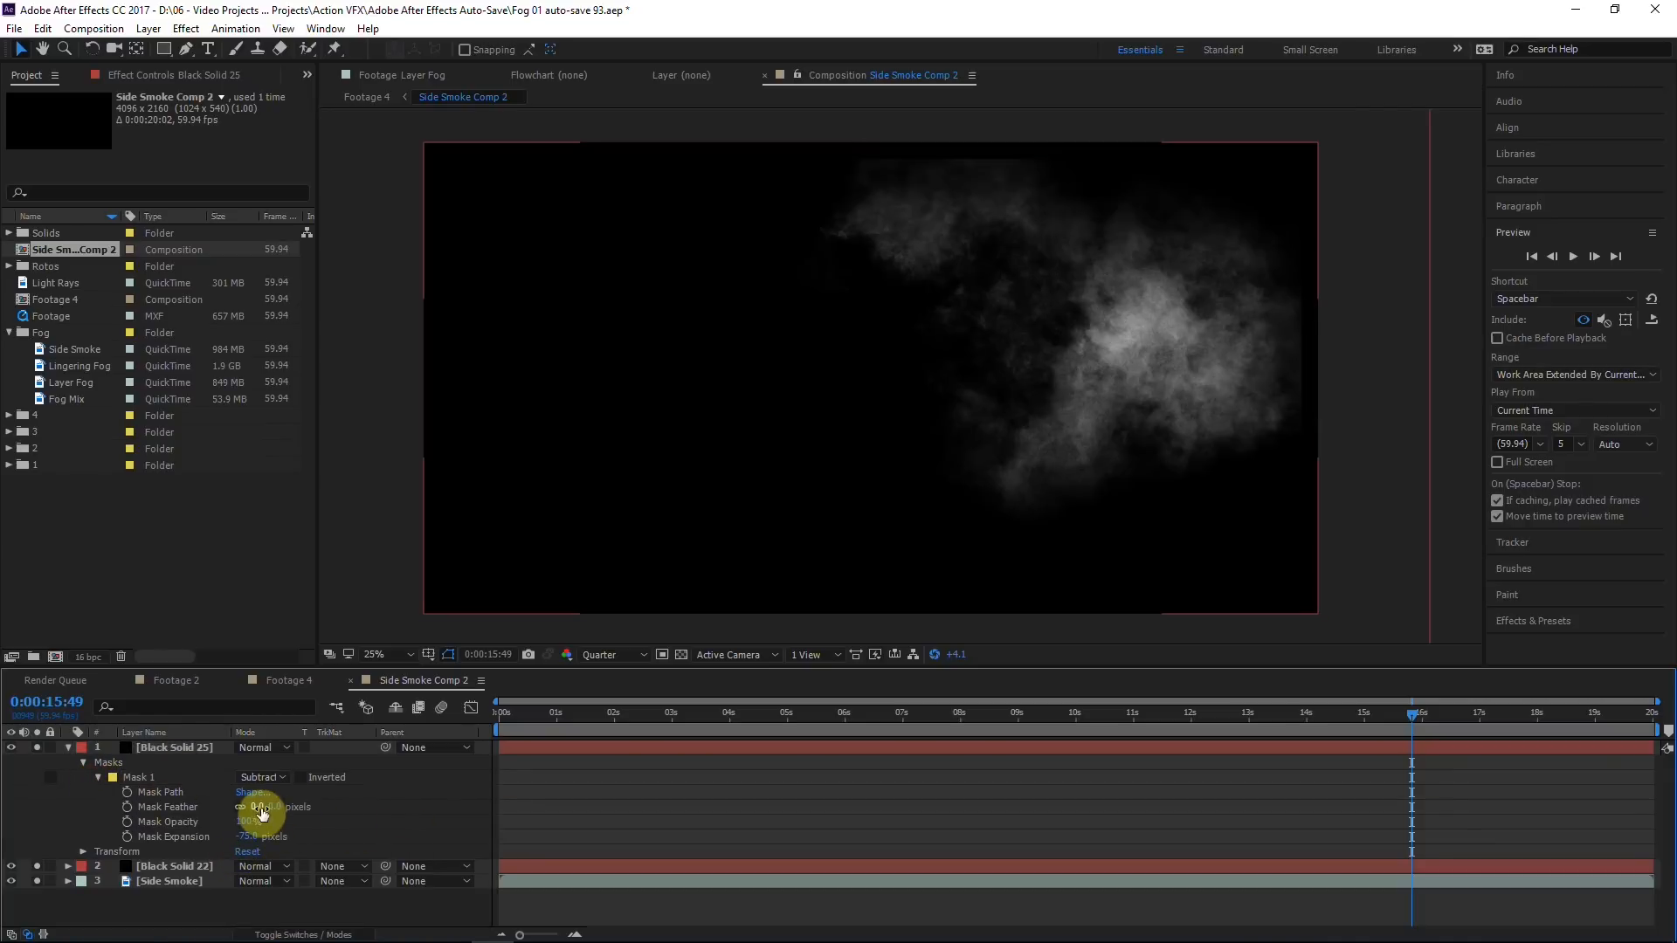
click(265, 805)
text(75)
click(354, 791)
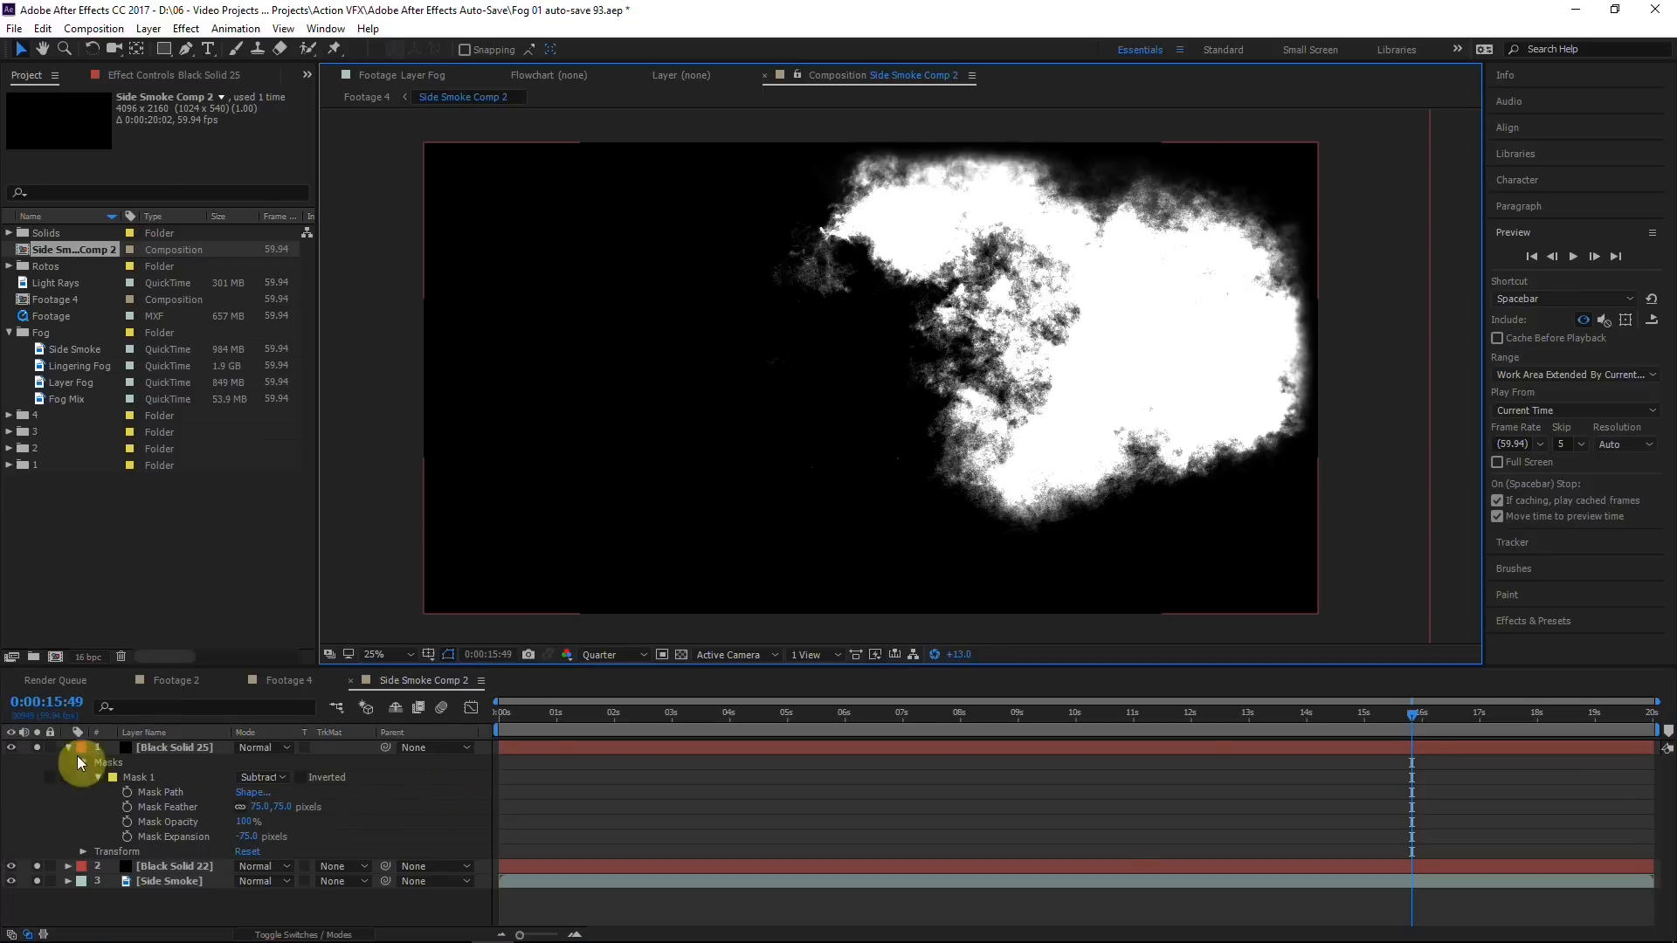
click(69, 748)
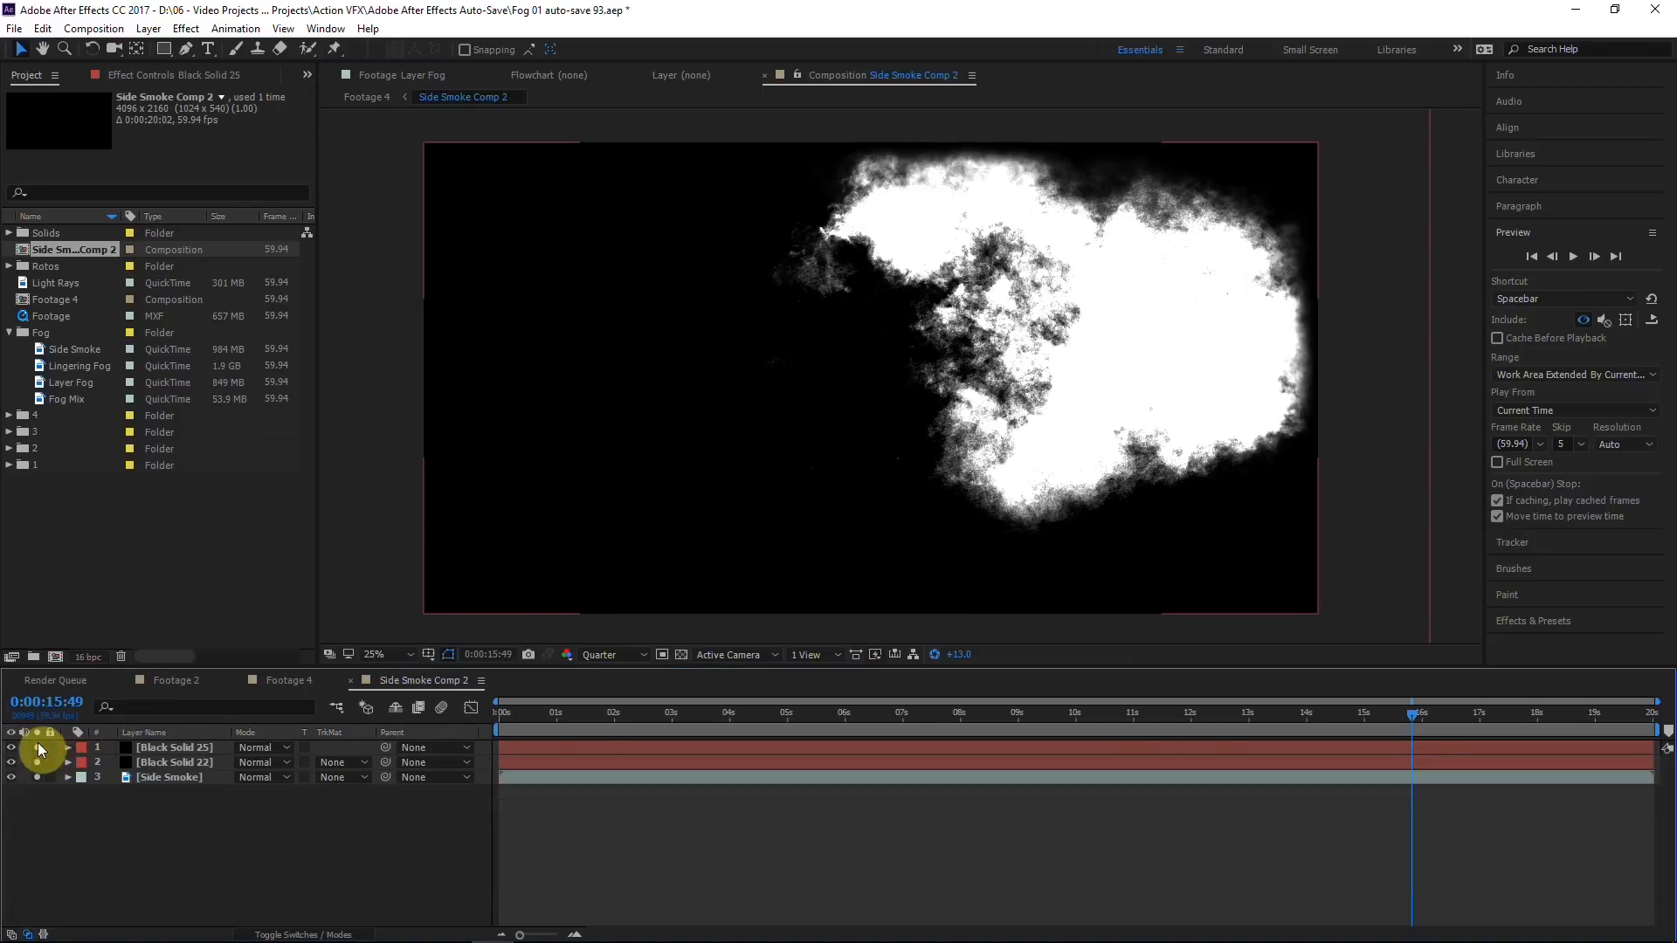
Step: Toggle solo on the two black solids to compare their effect on the smoke's edges
click(35, 748)
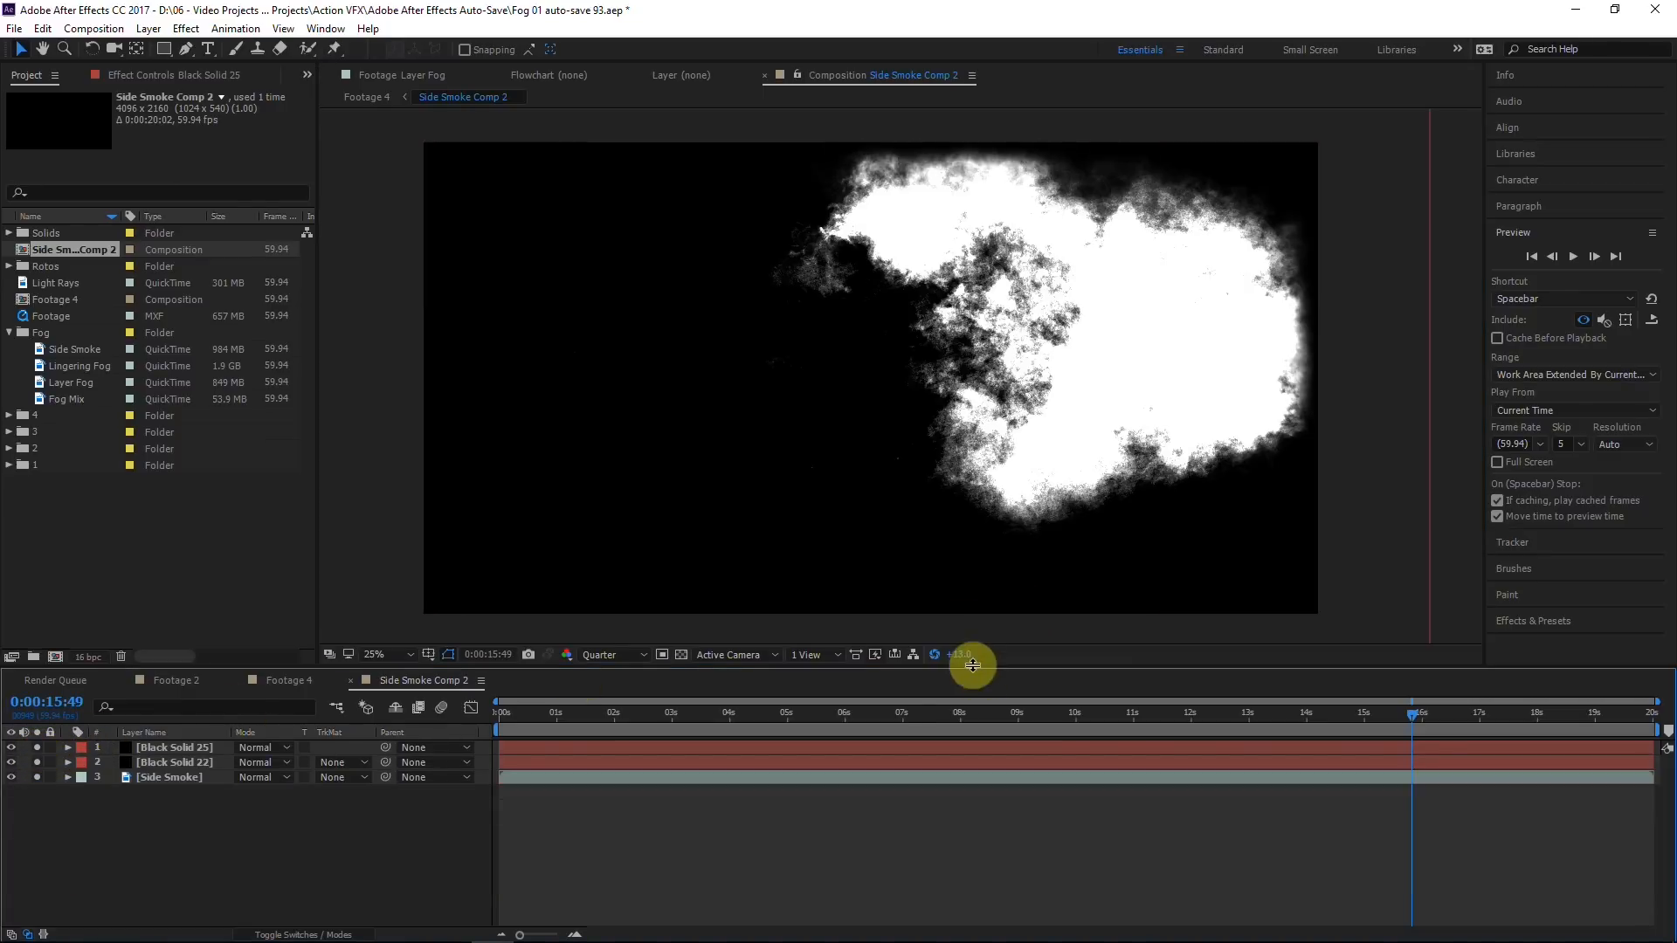
click(35, 762)
click(35, 762)
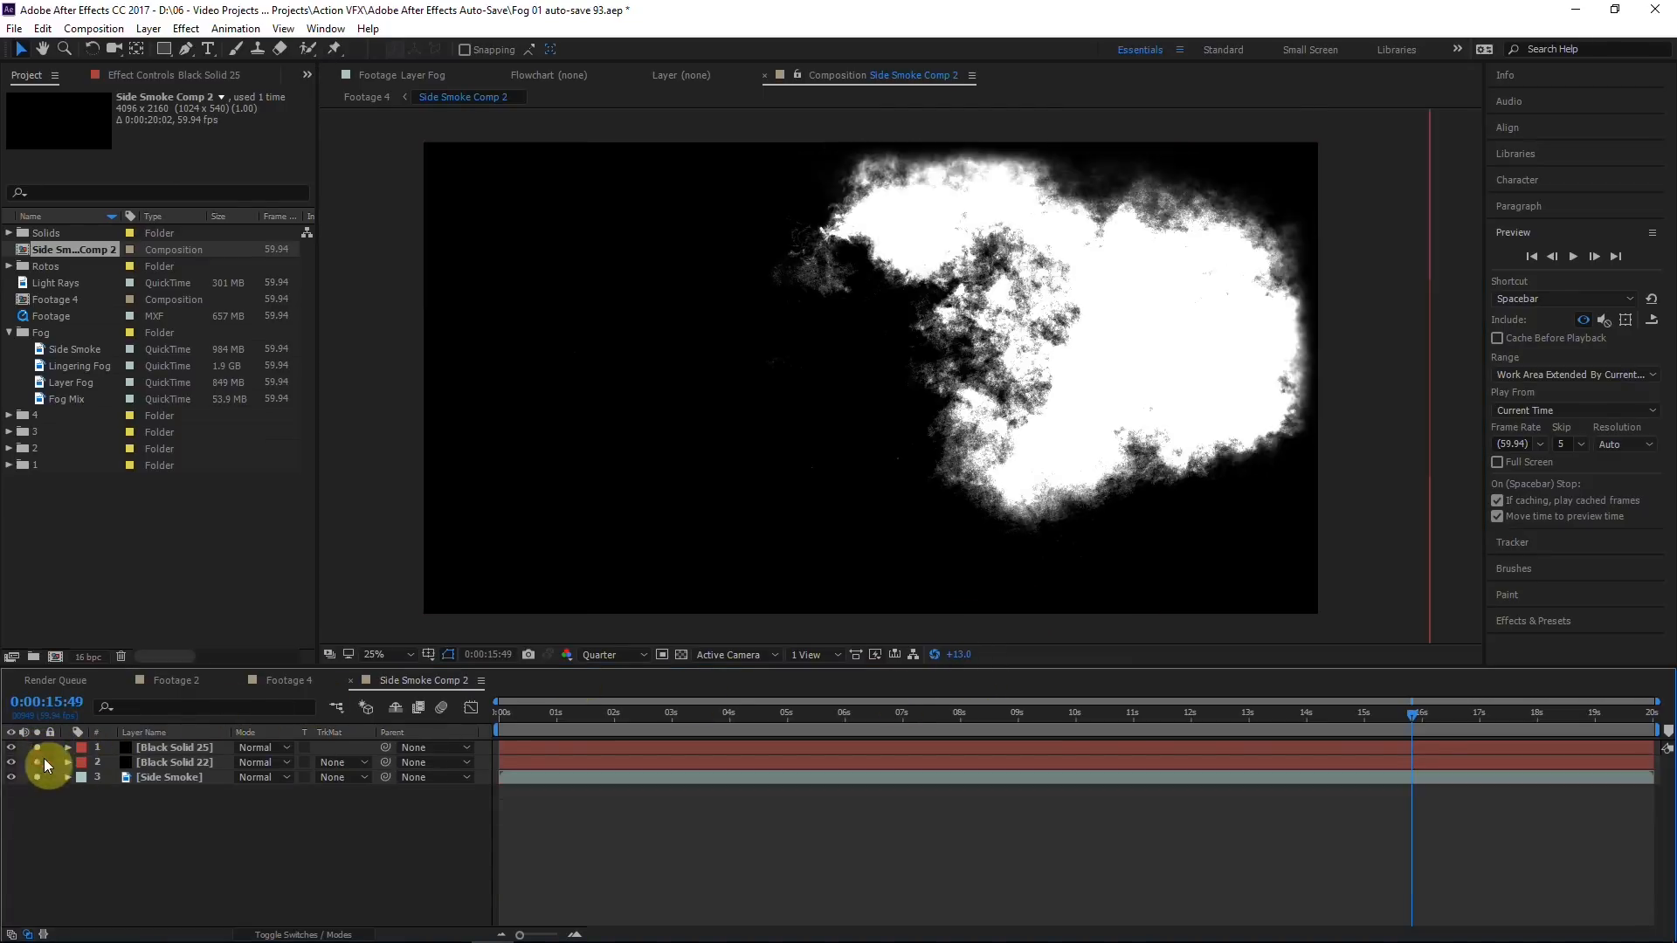
Step: Try a mask expansion of -469 pixels on the lower black solid and undo it
click(69, 762)
drag(253, 855, 129, 865)
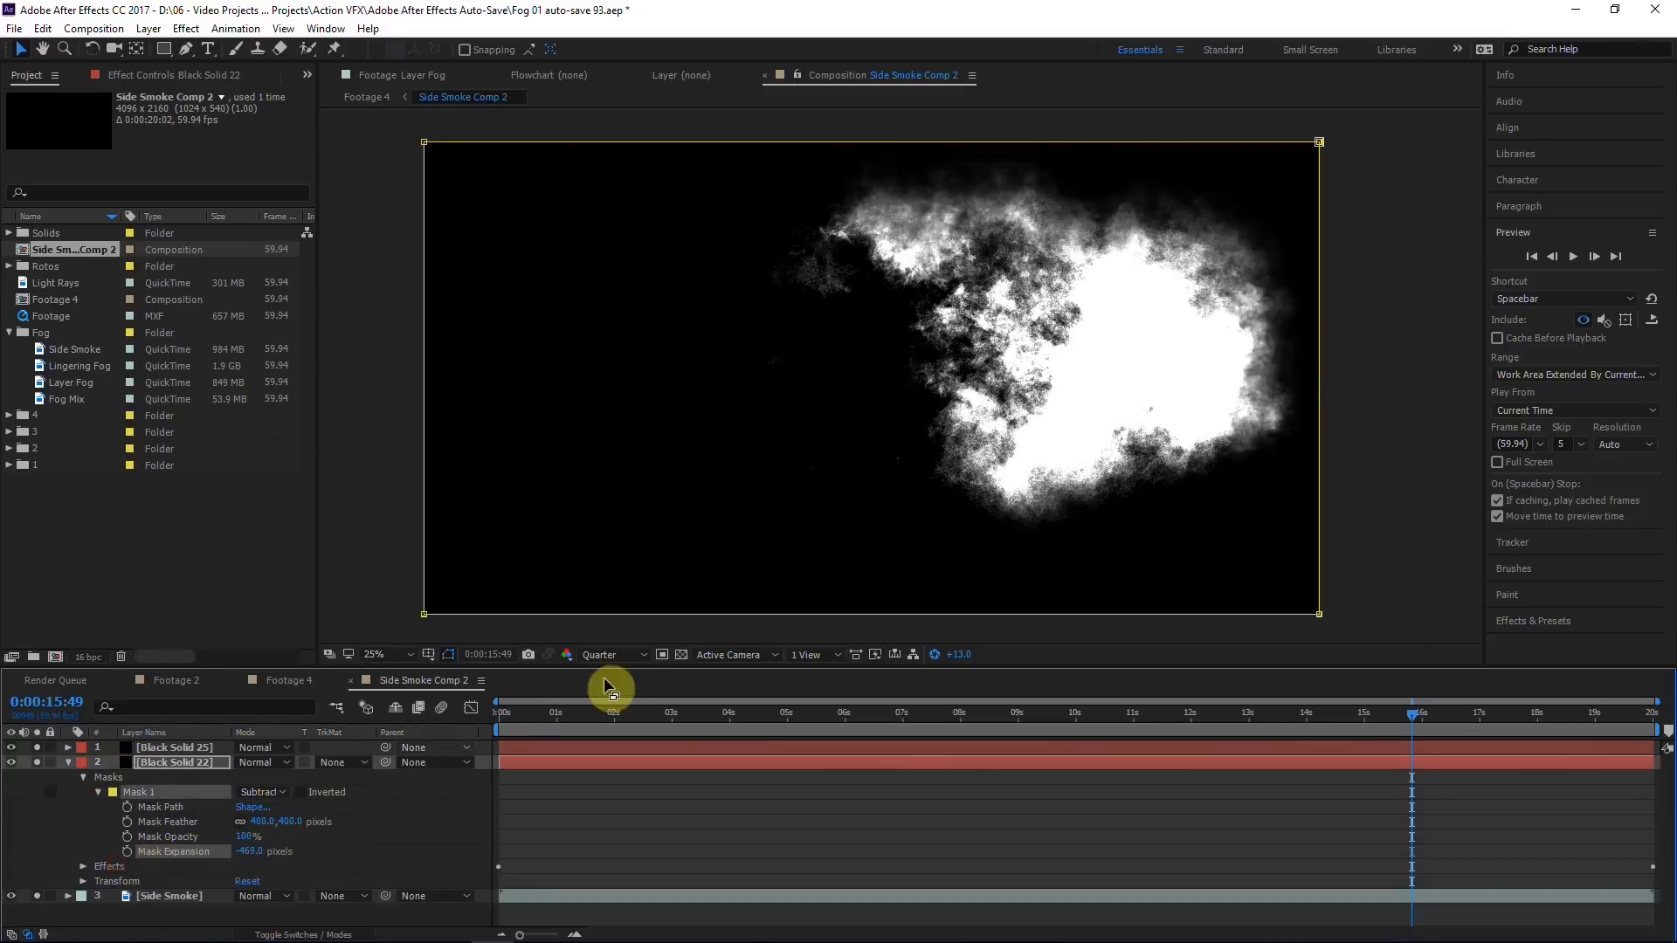
key(ctrl+z)
click(68, 763)
Step: Compare the smoke with the upper black solid hidden and shown, with layer solos off and viewer exposure reset
drag(36, 747, 40, 788)
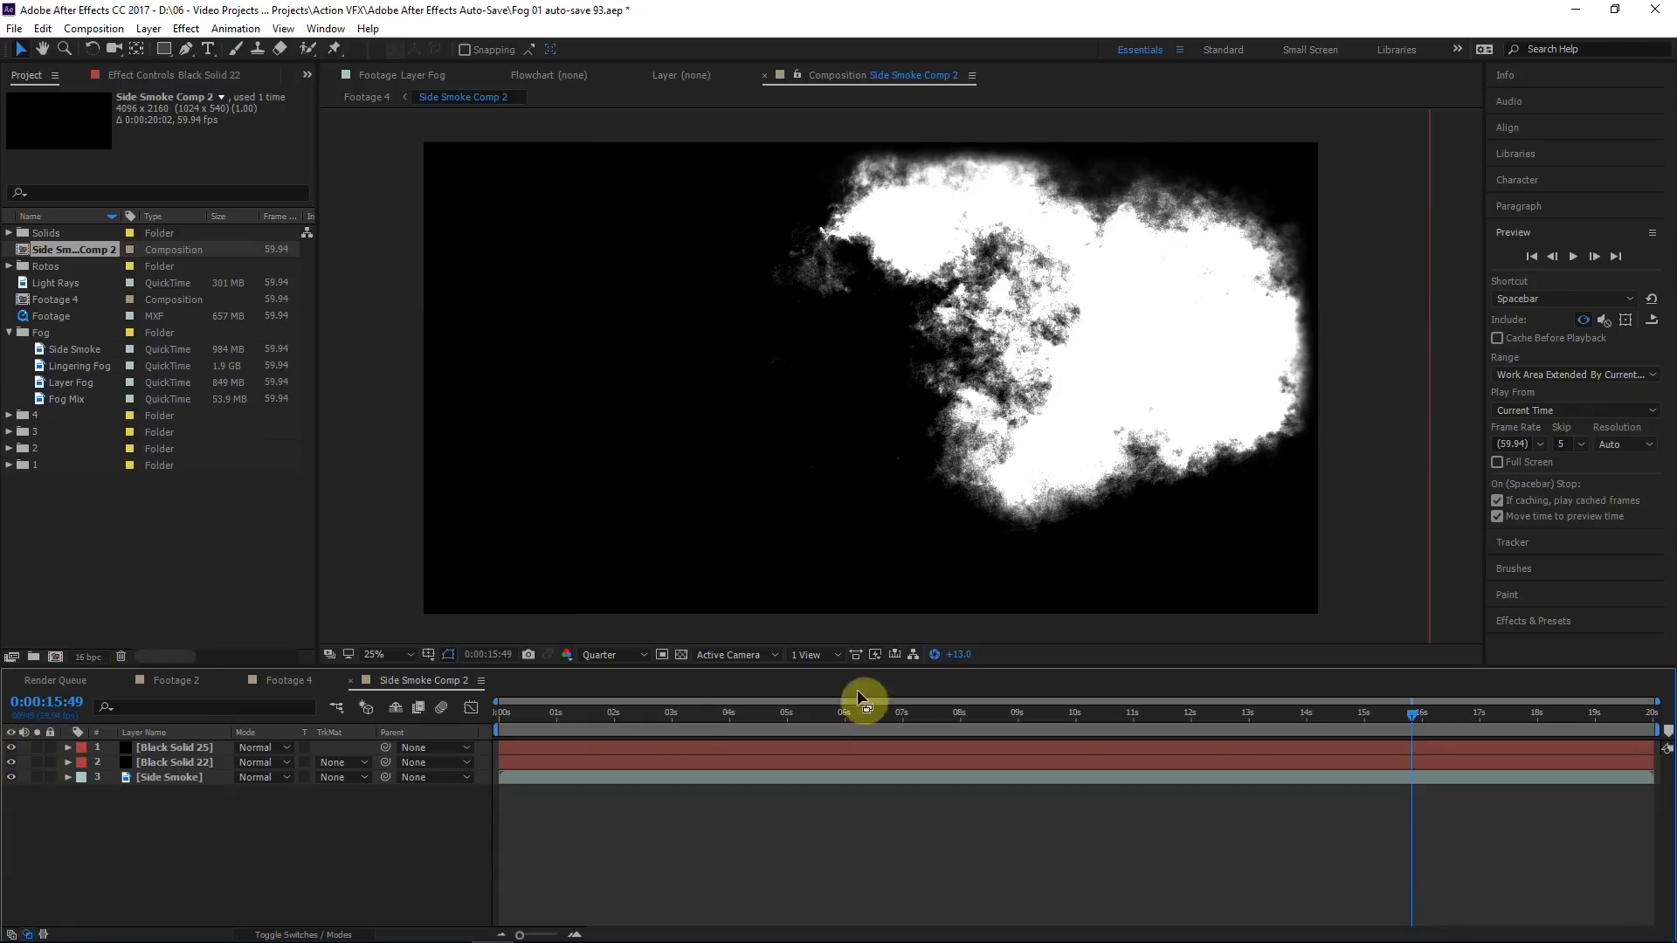
click(934, 655)
click(11, 748)
click(11, 747)
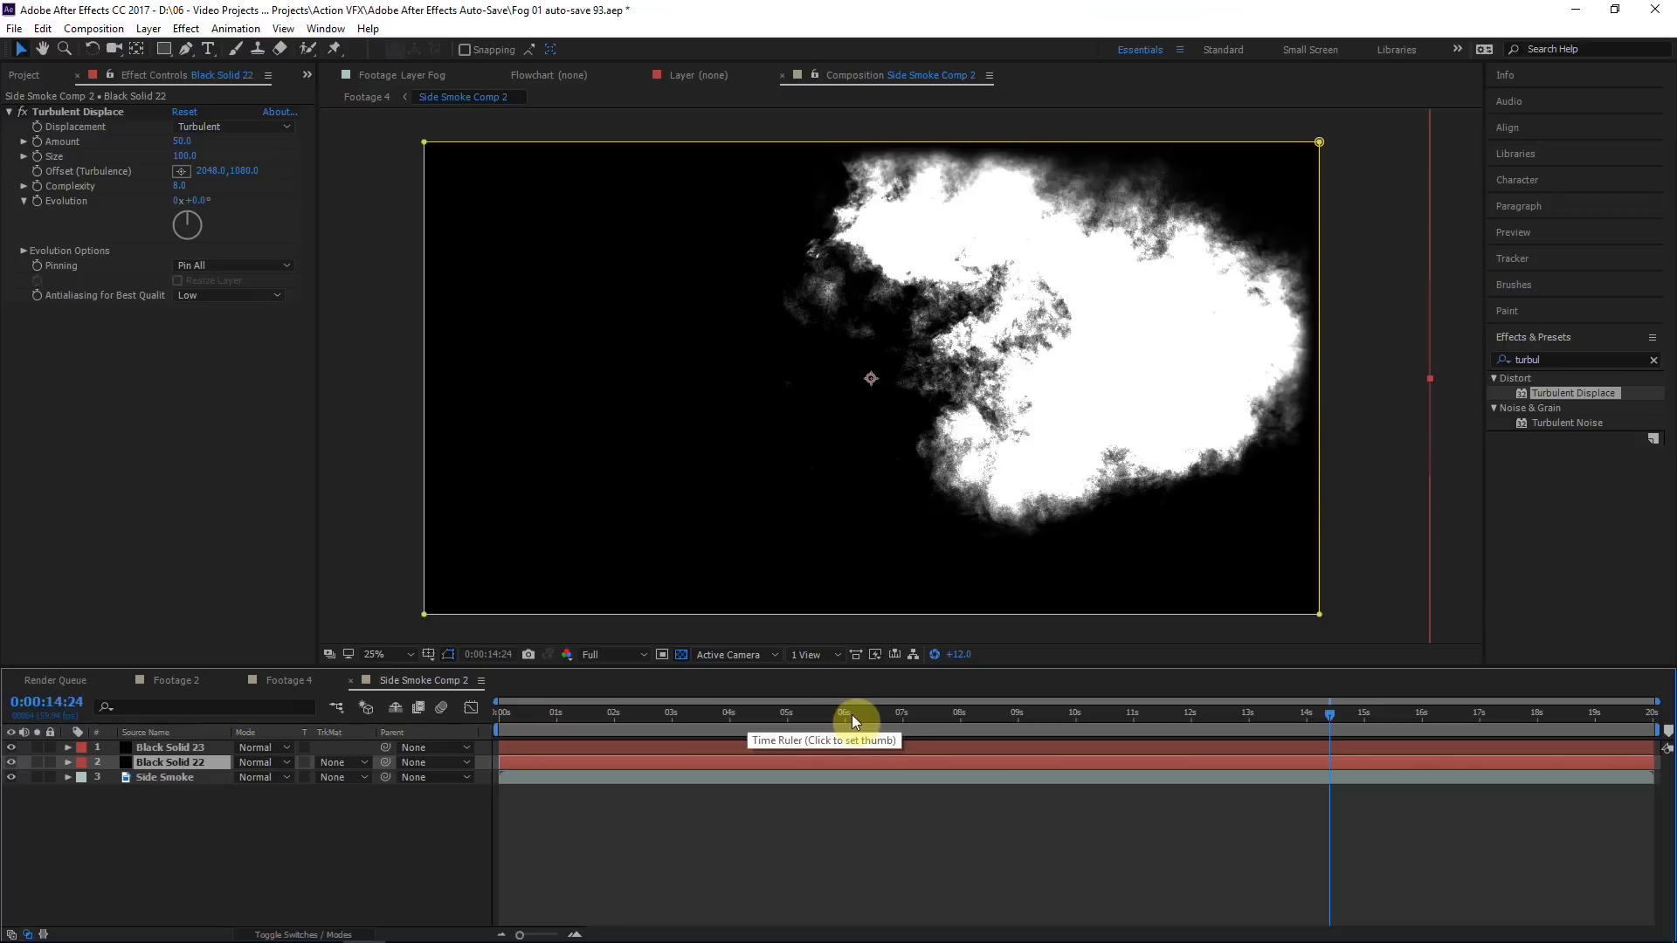
Step: Move the playhead to 0:00:02:39 and set the viewer resolution to Quarter
drag(714, 723, 652, 724)
key(F2)
click(615, 654)
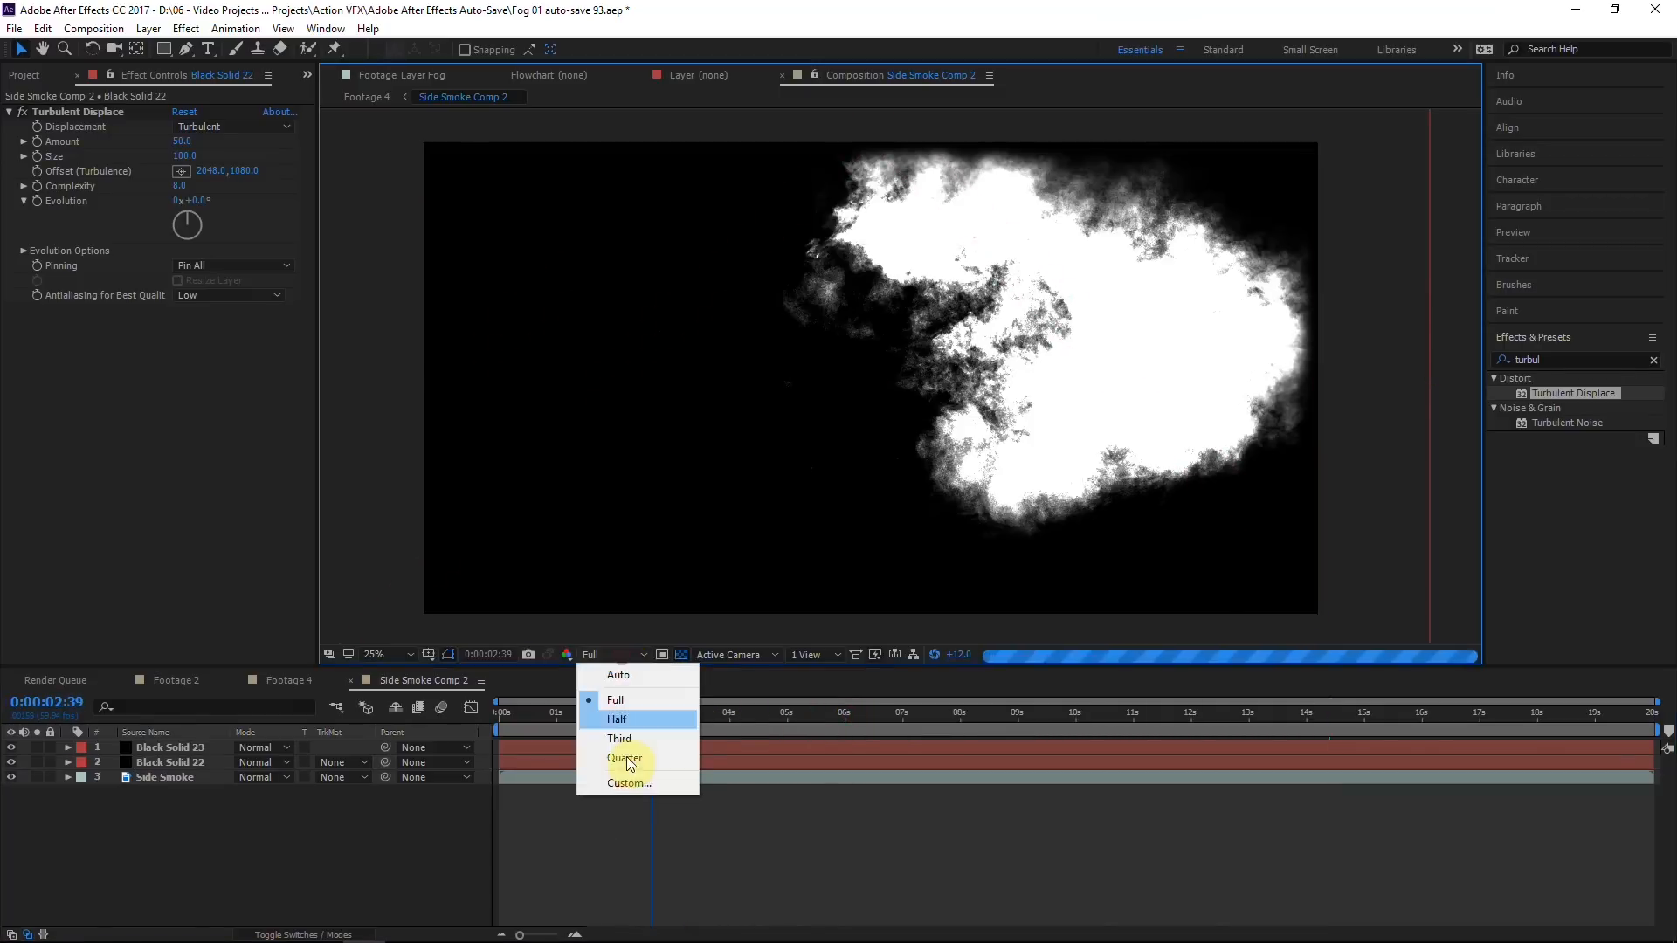
click(632, 759)
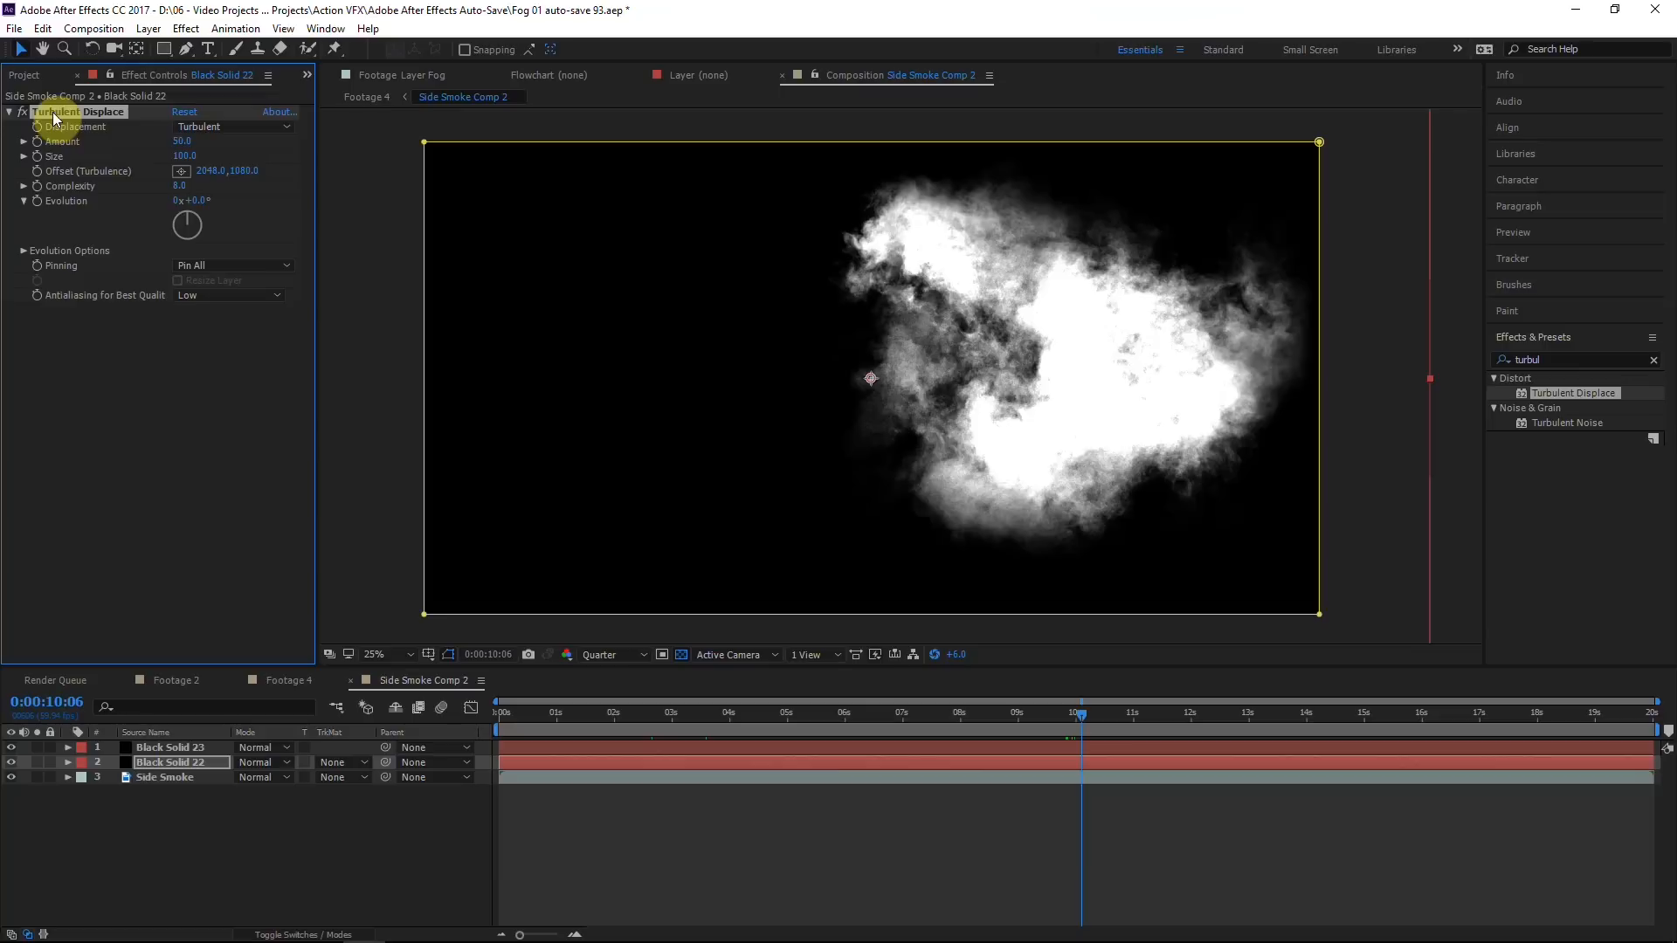
Step: Move the lower solid's Turbulent Displace offset point to 2876.8, 862.4 and check frames along the timeline
click(181, 172)
click(1092, 414)
drag(1099, 366, 1098, 319)
click(1060, 716)
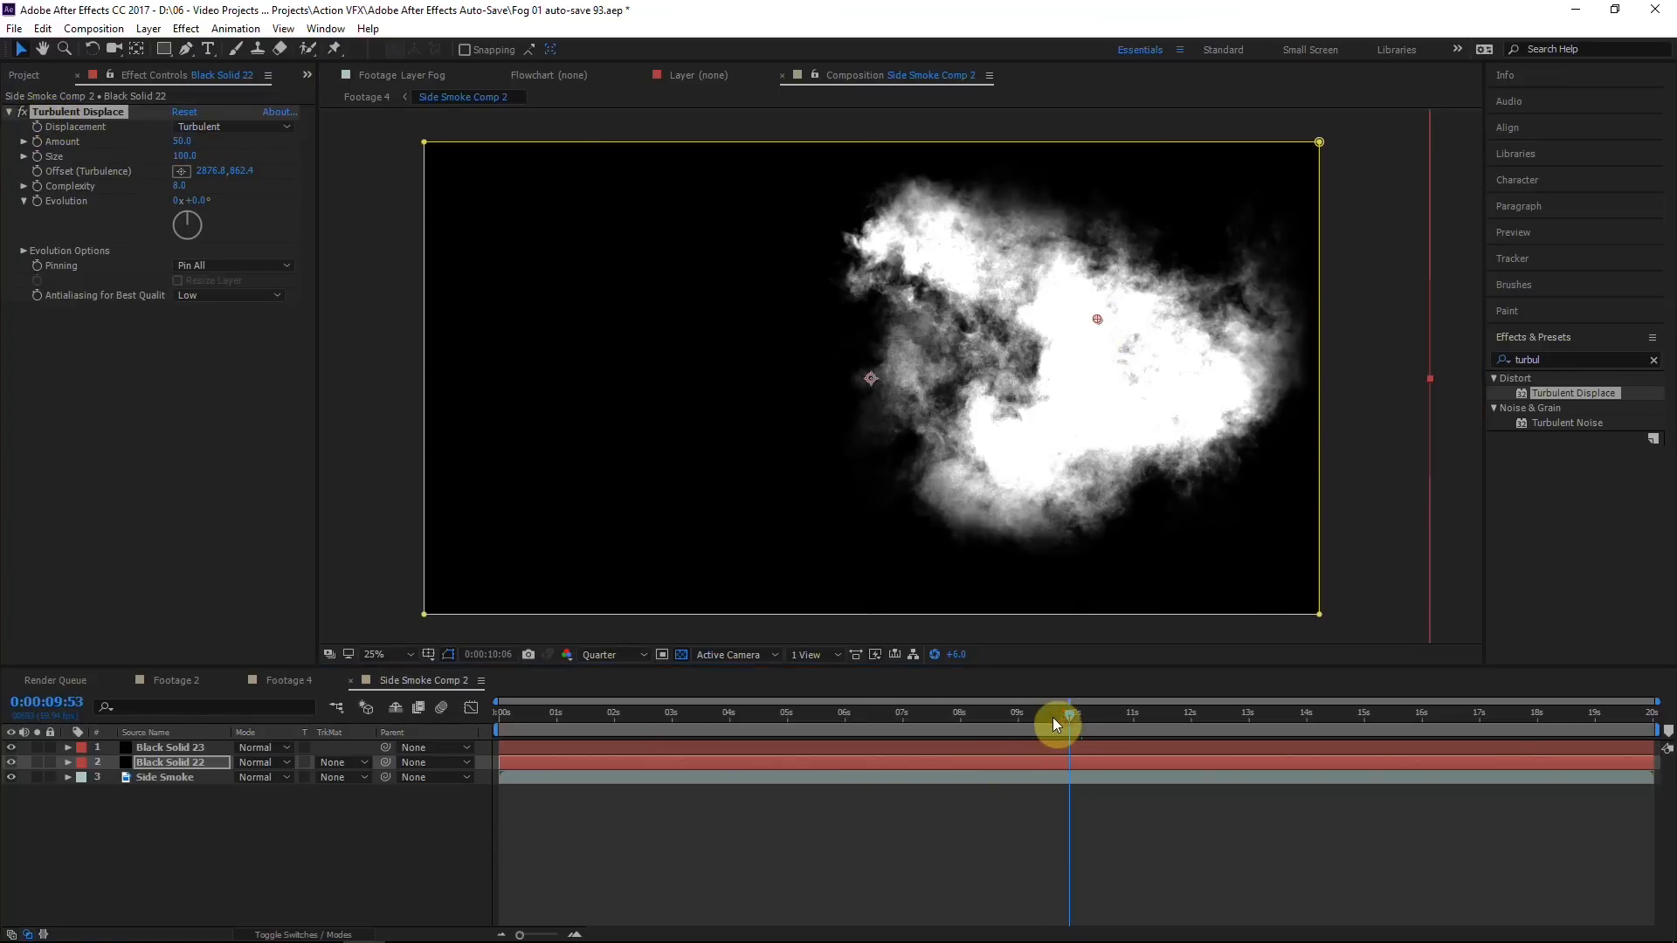
click(1007, 717)
click(601, 713)
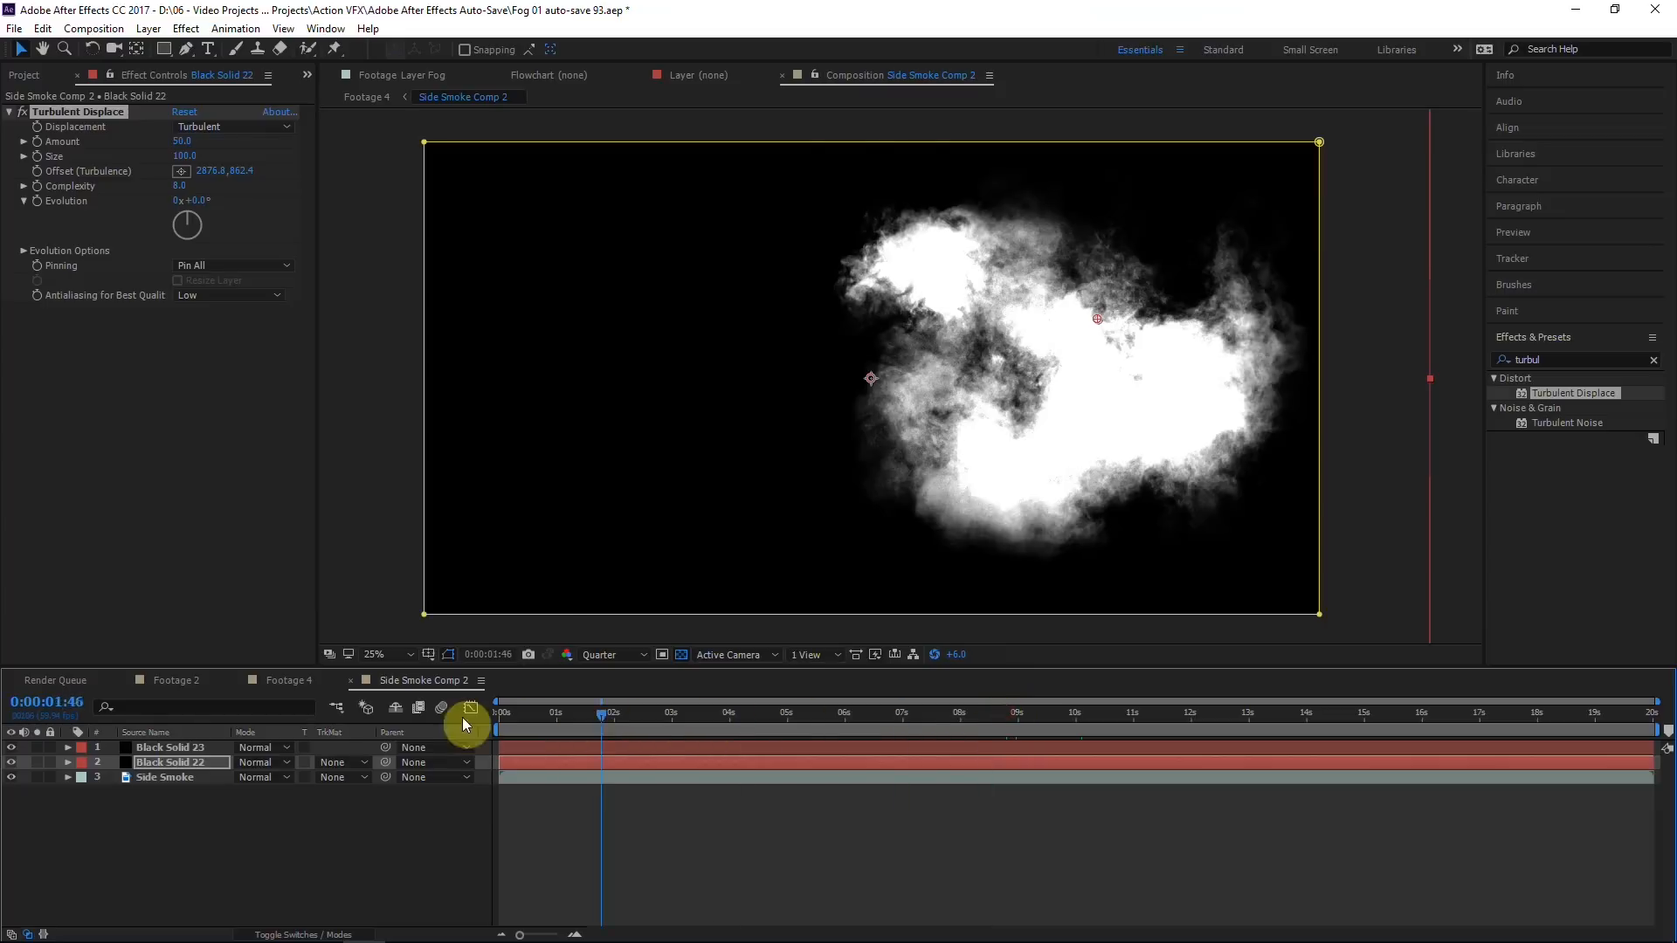
Step: Keyframe Offset (Turbulence) at the first frame, move the offset point upward at the last frame, and preview the animation
key(Home)
click(36, 171)
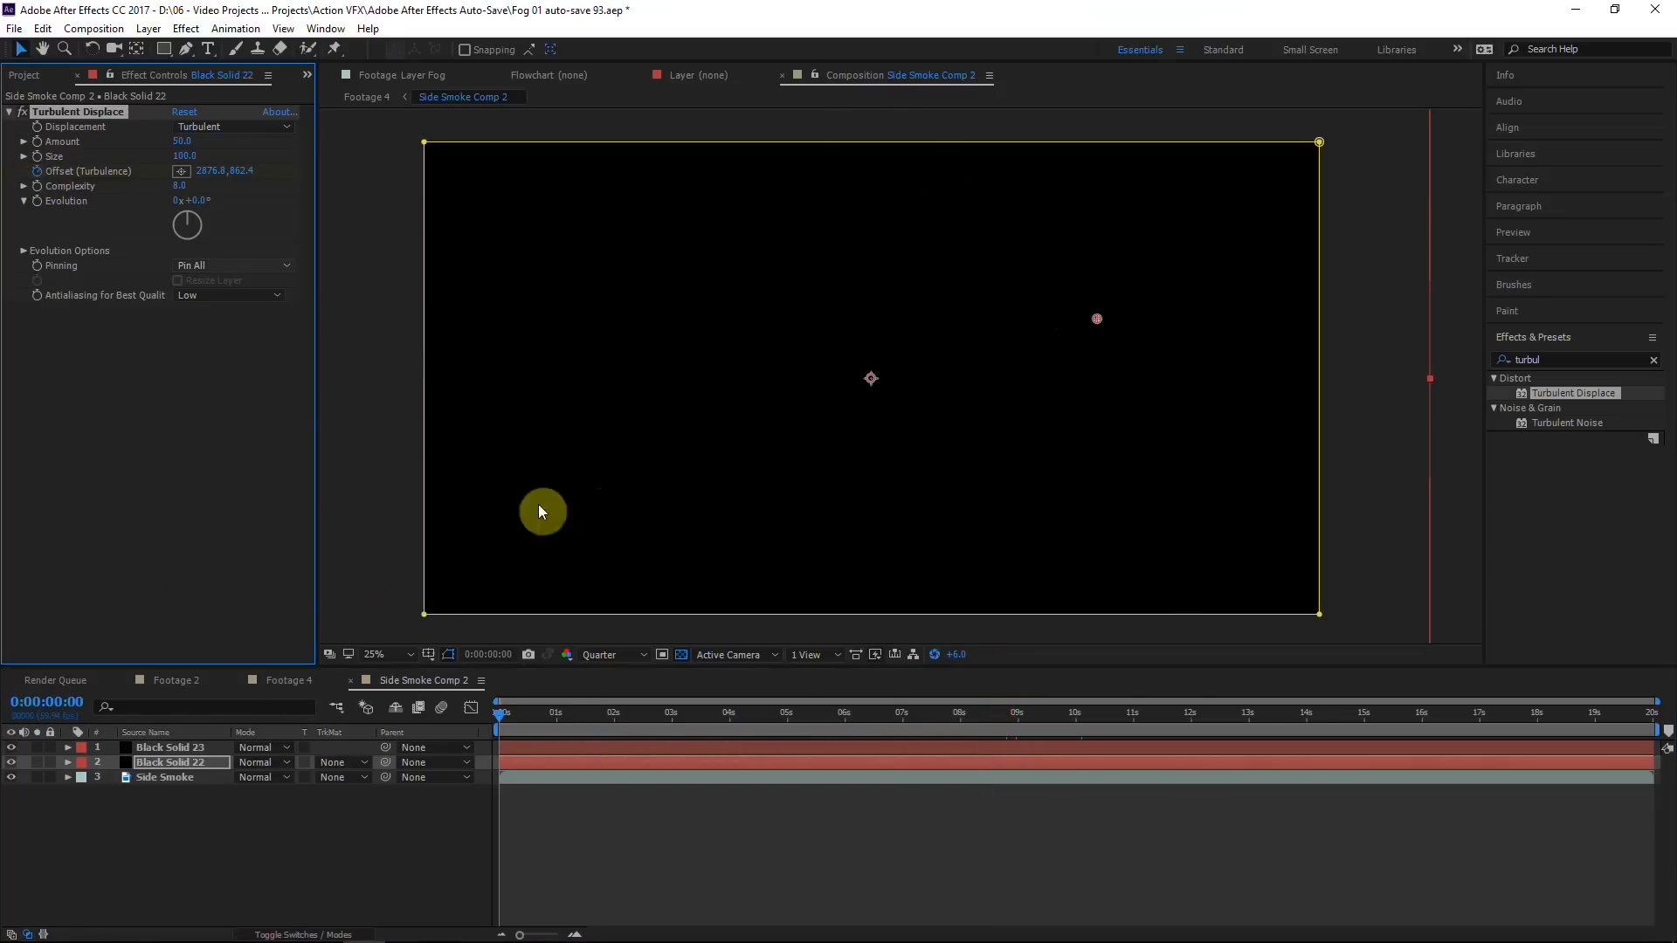
drag(541, 692, 1653, 712)
drag(1083, 304, 1115, 172)
key(space)
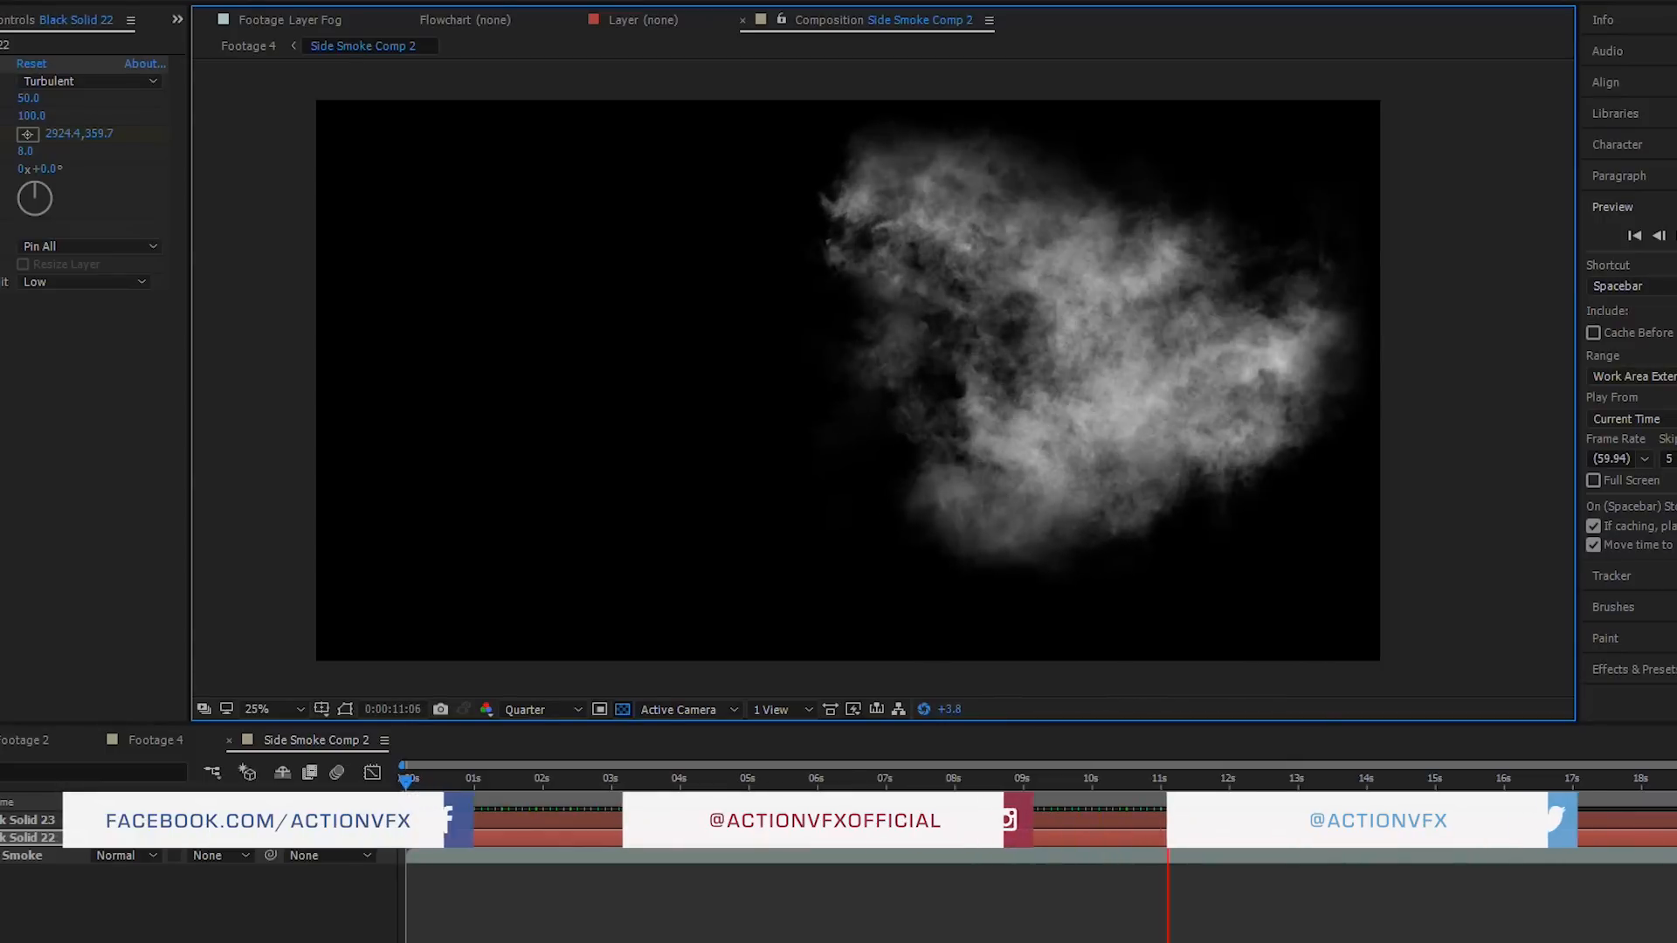
click(1068, 781)
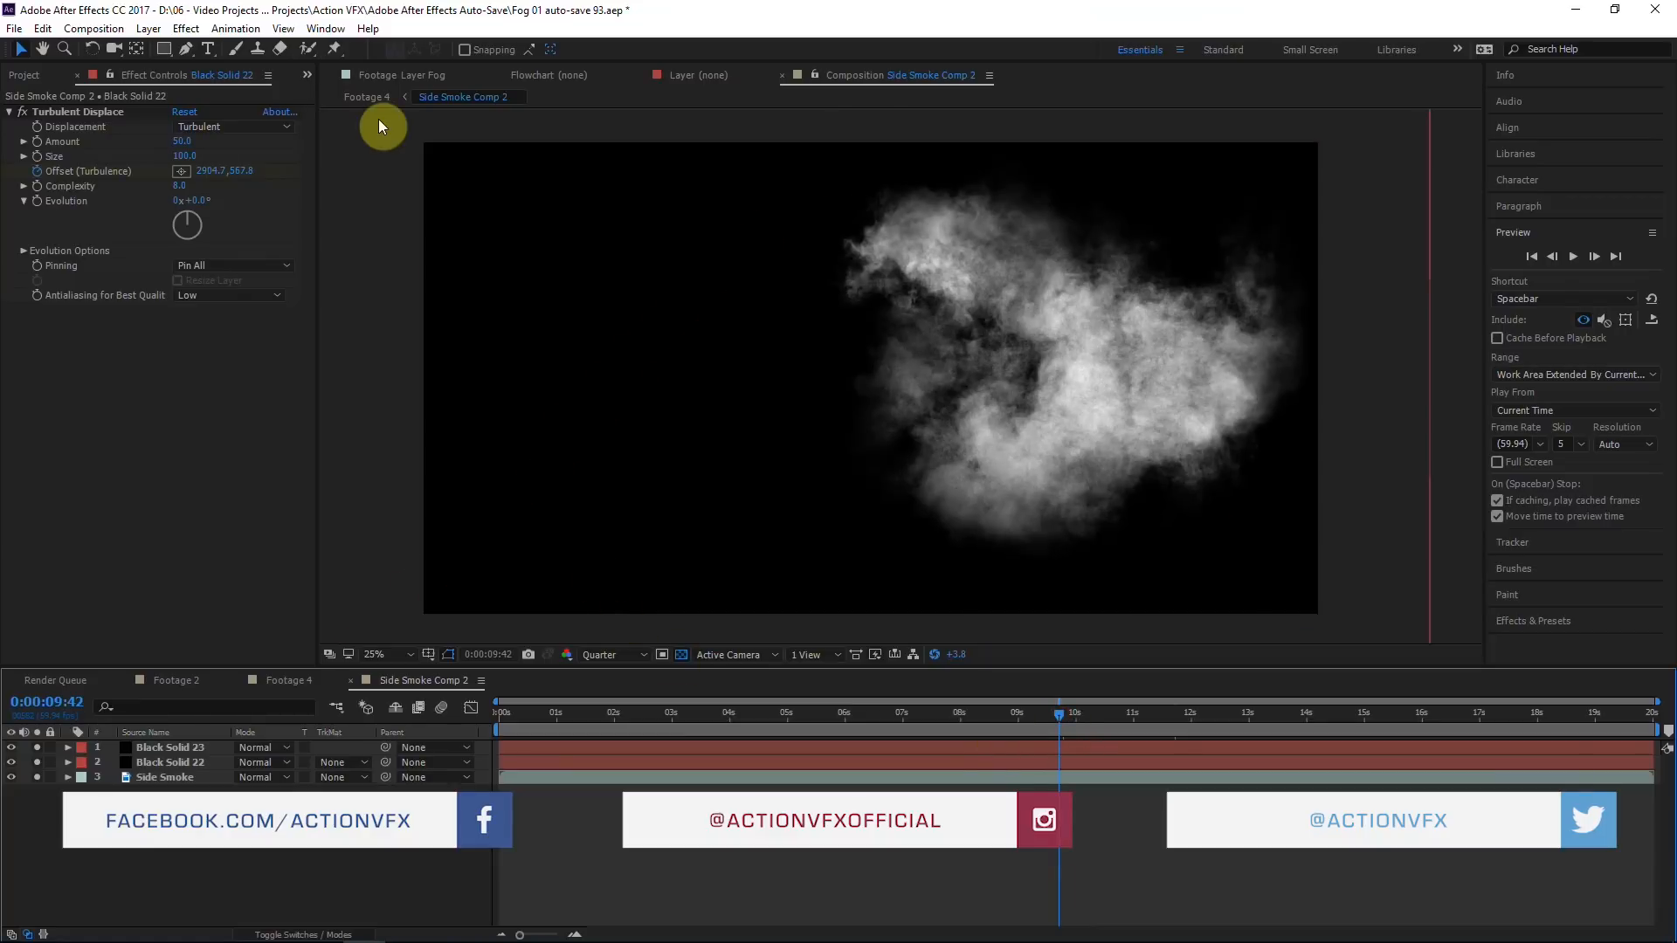
Step: In the Footage 4 composition, go to 11;48;59;15 and set the Side Smoke layer's blending mode to Normal
click(367, 96)
click(164, 748)
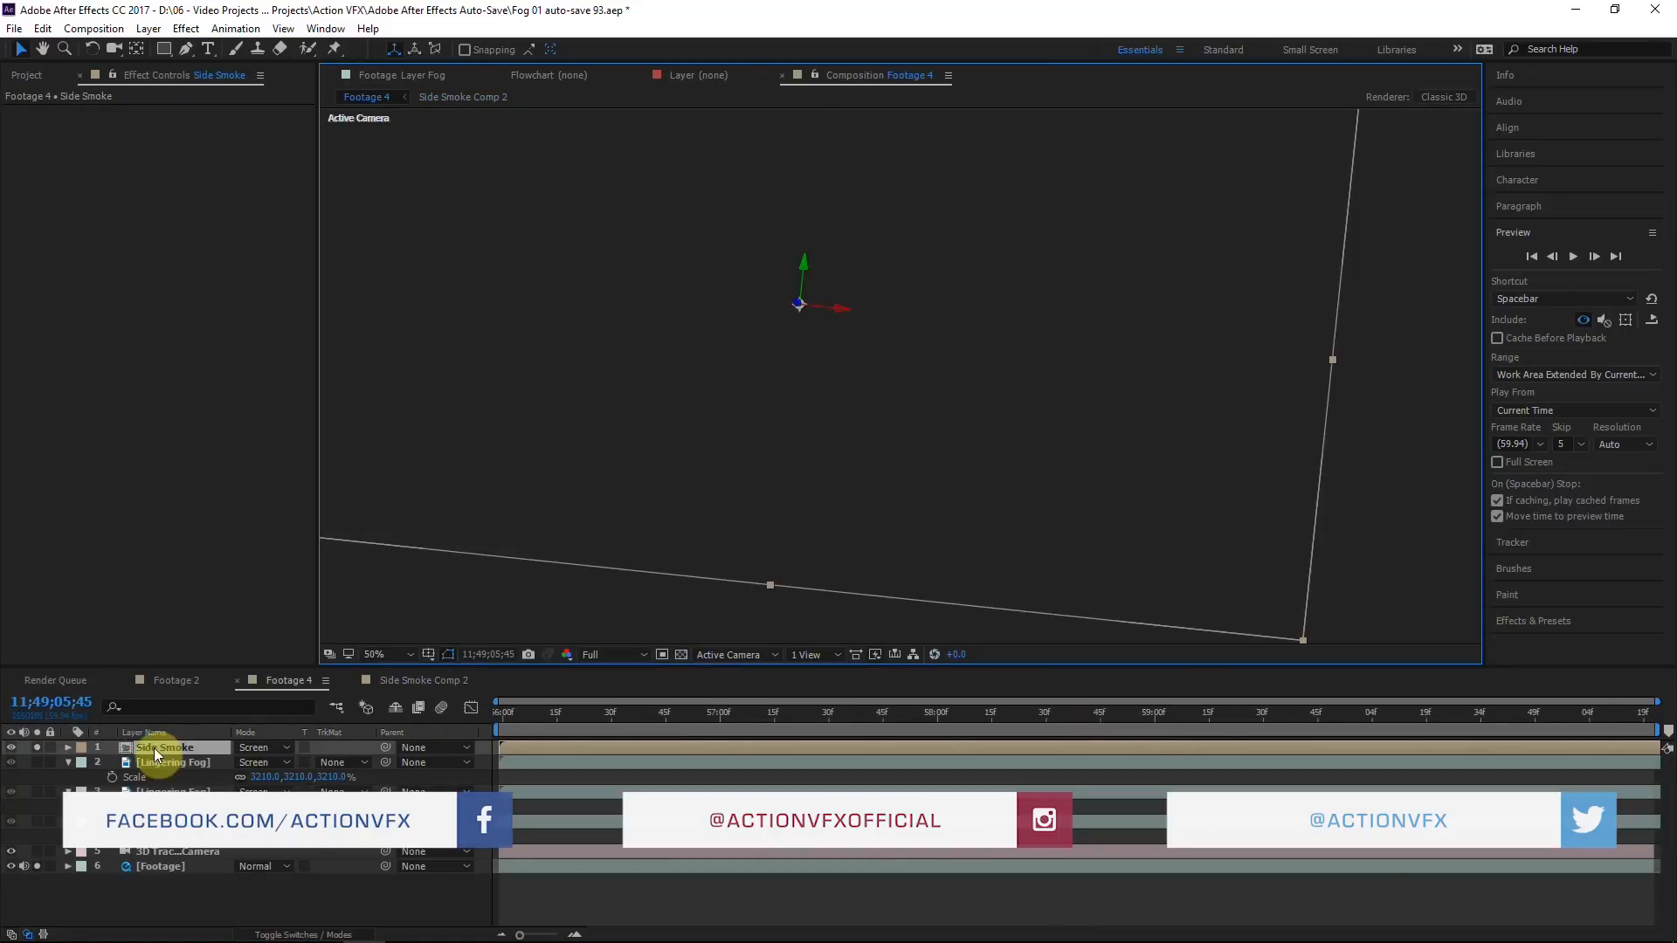
click(1208, 714)
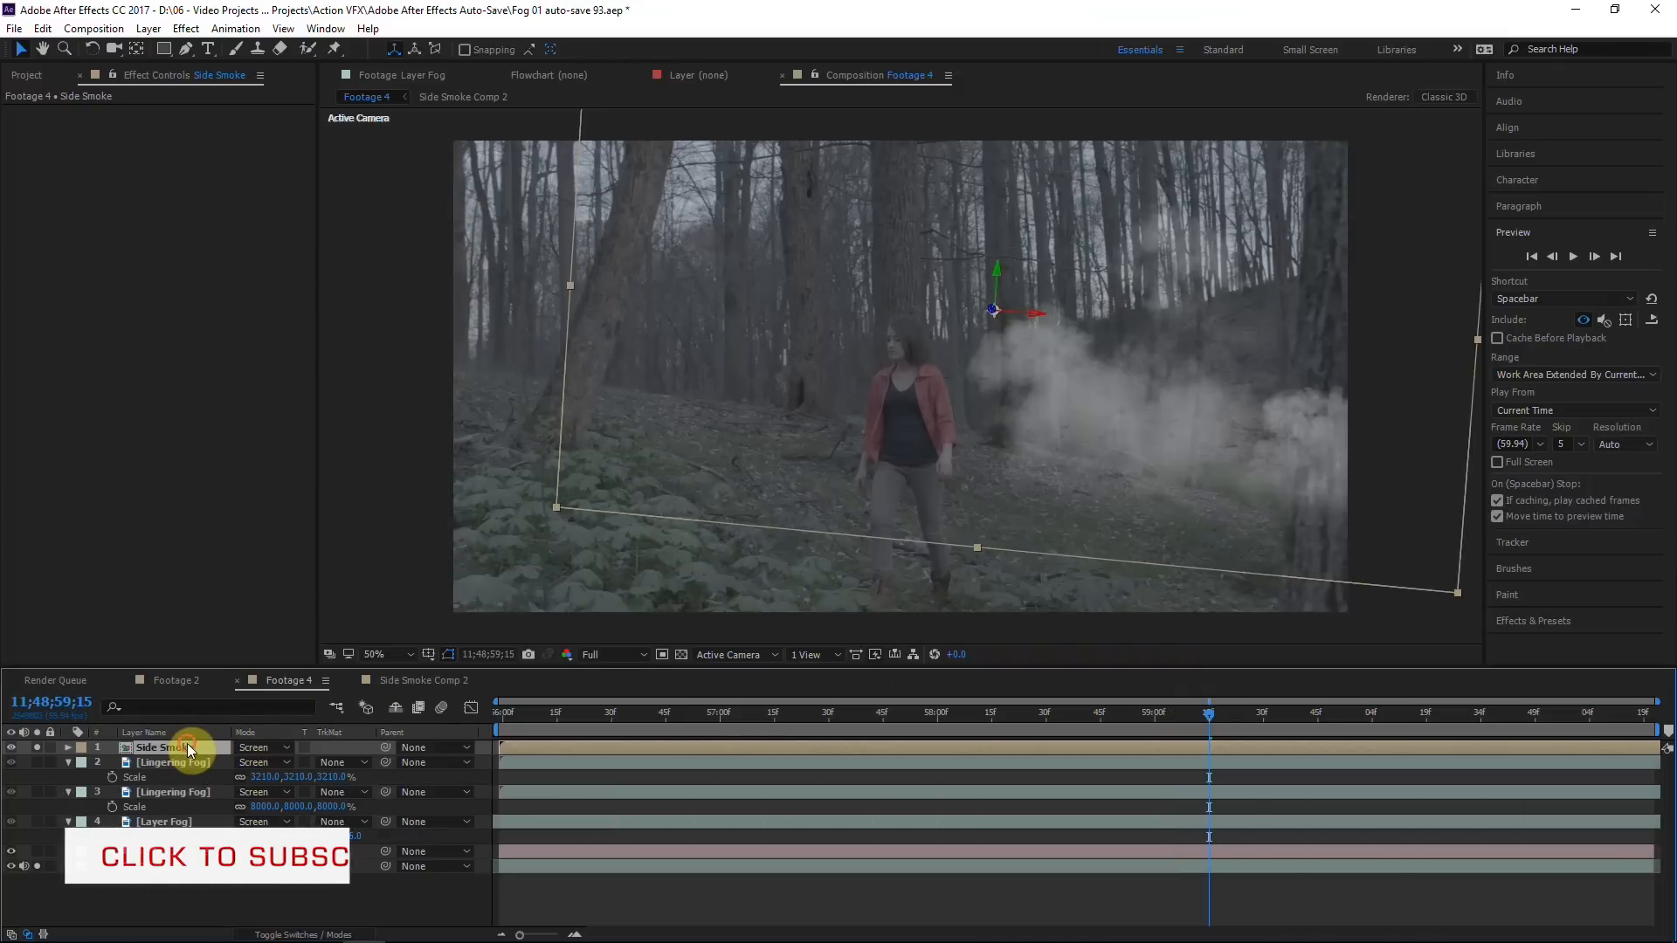
click(253, 747)
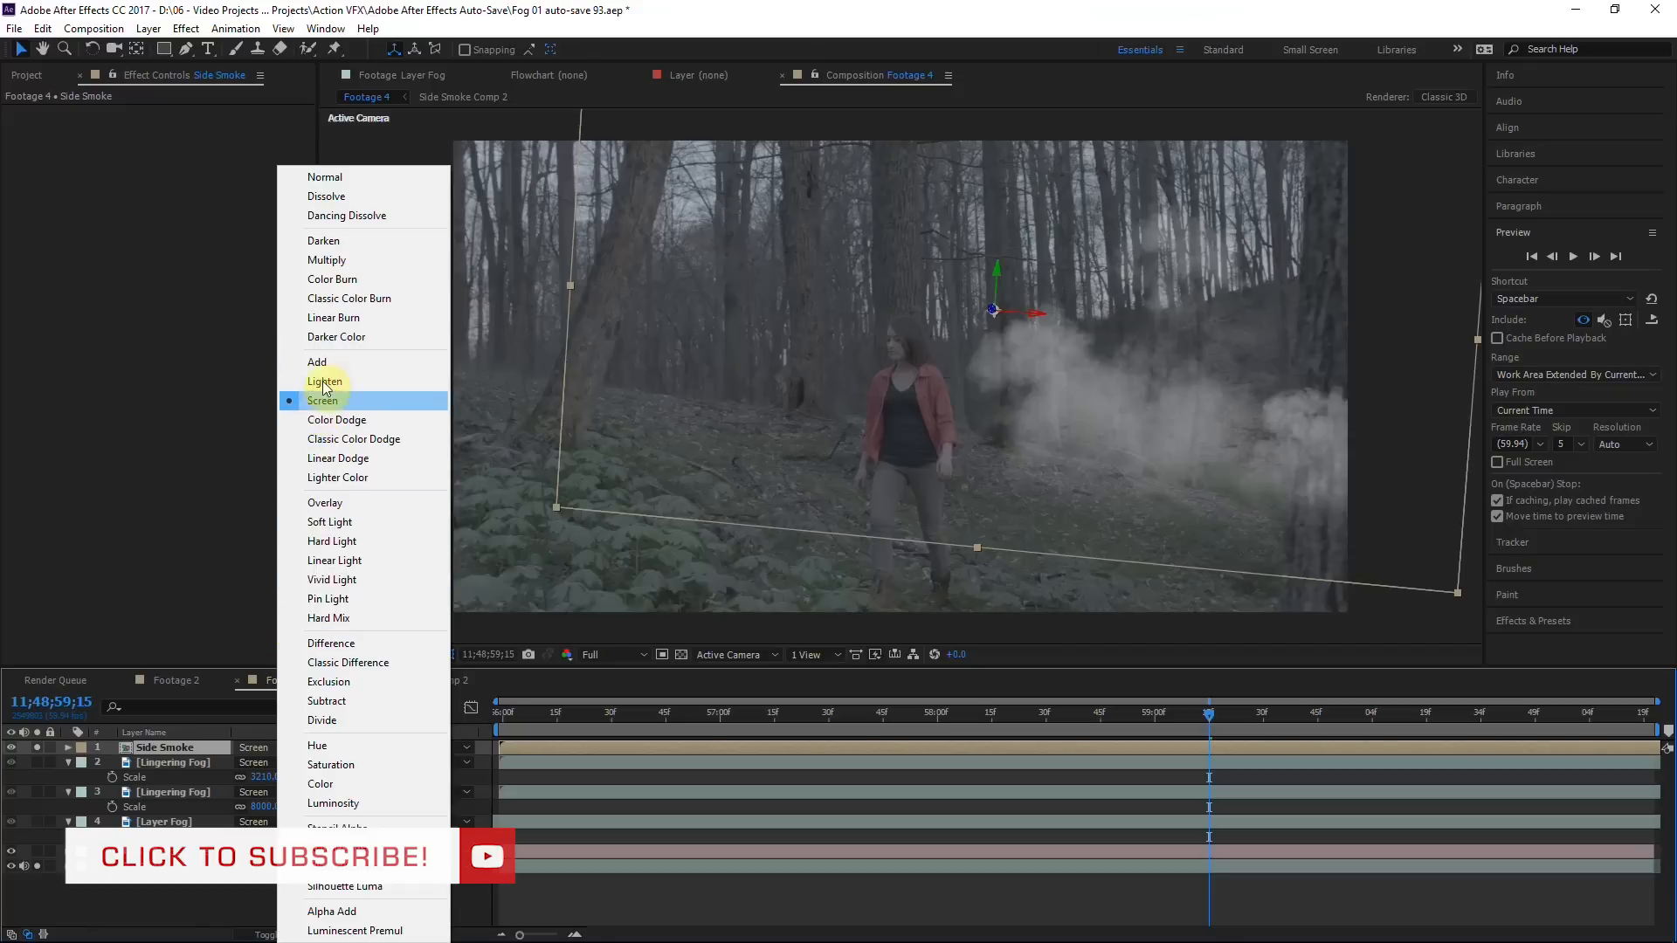
click(369, 176)
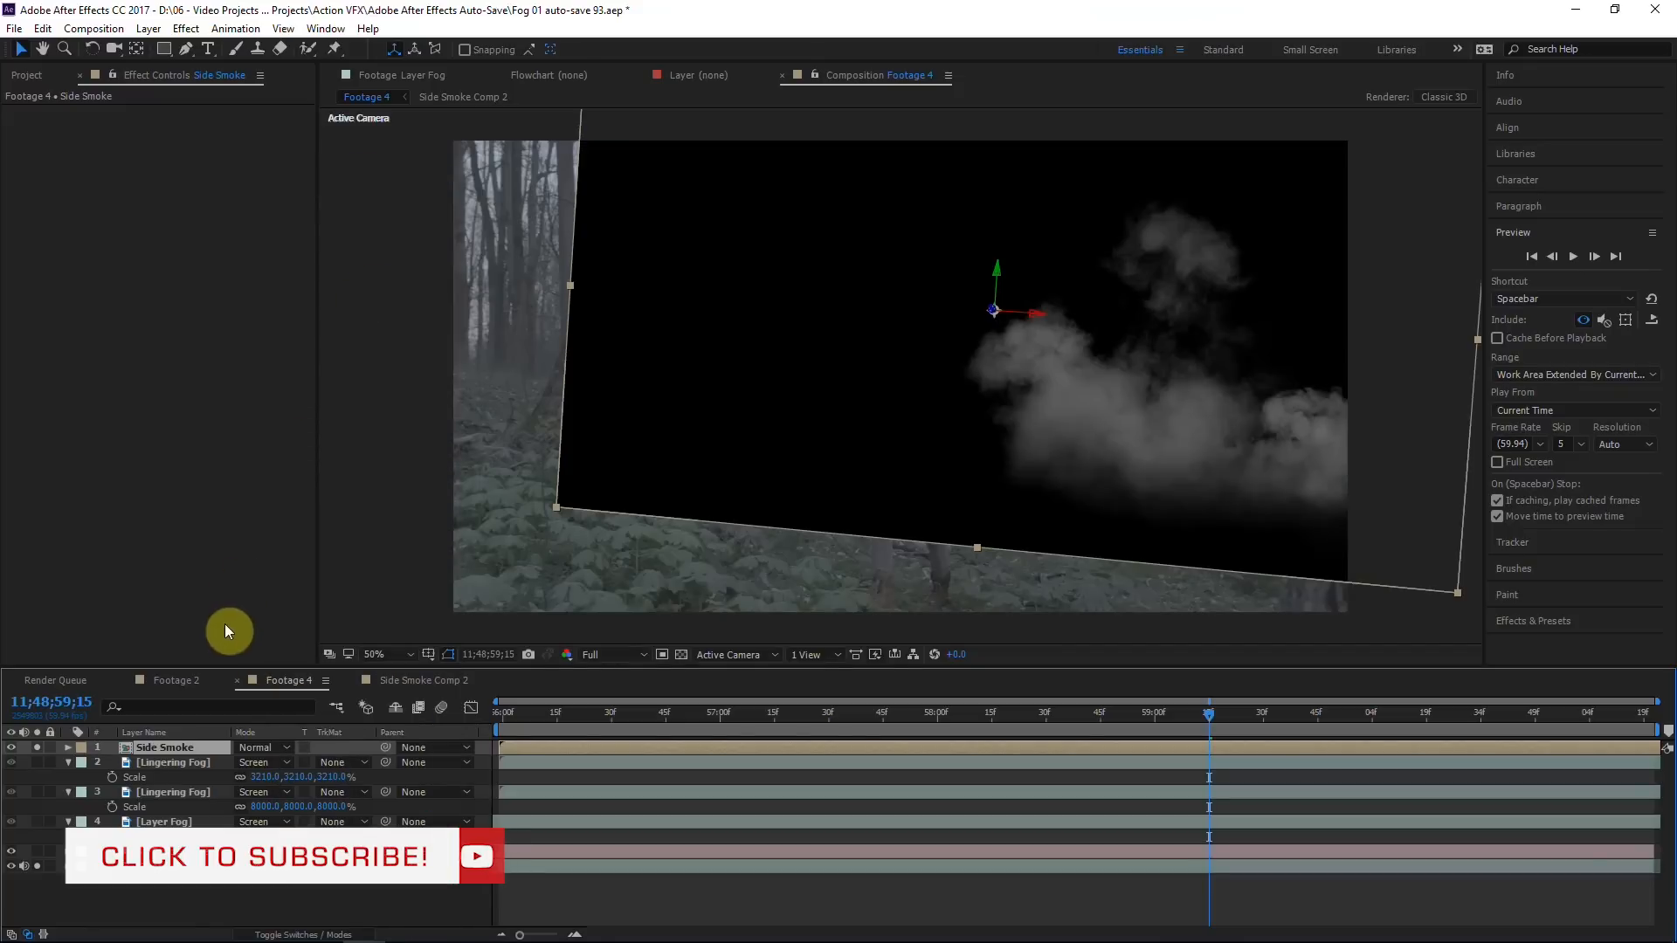
click(259, 749)
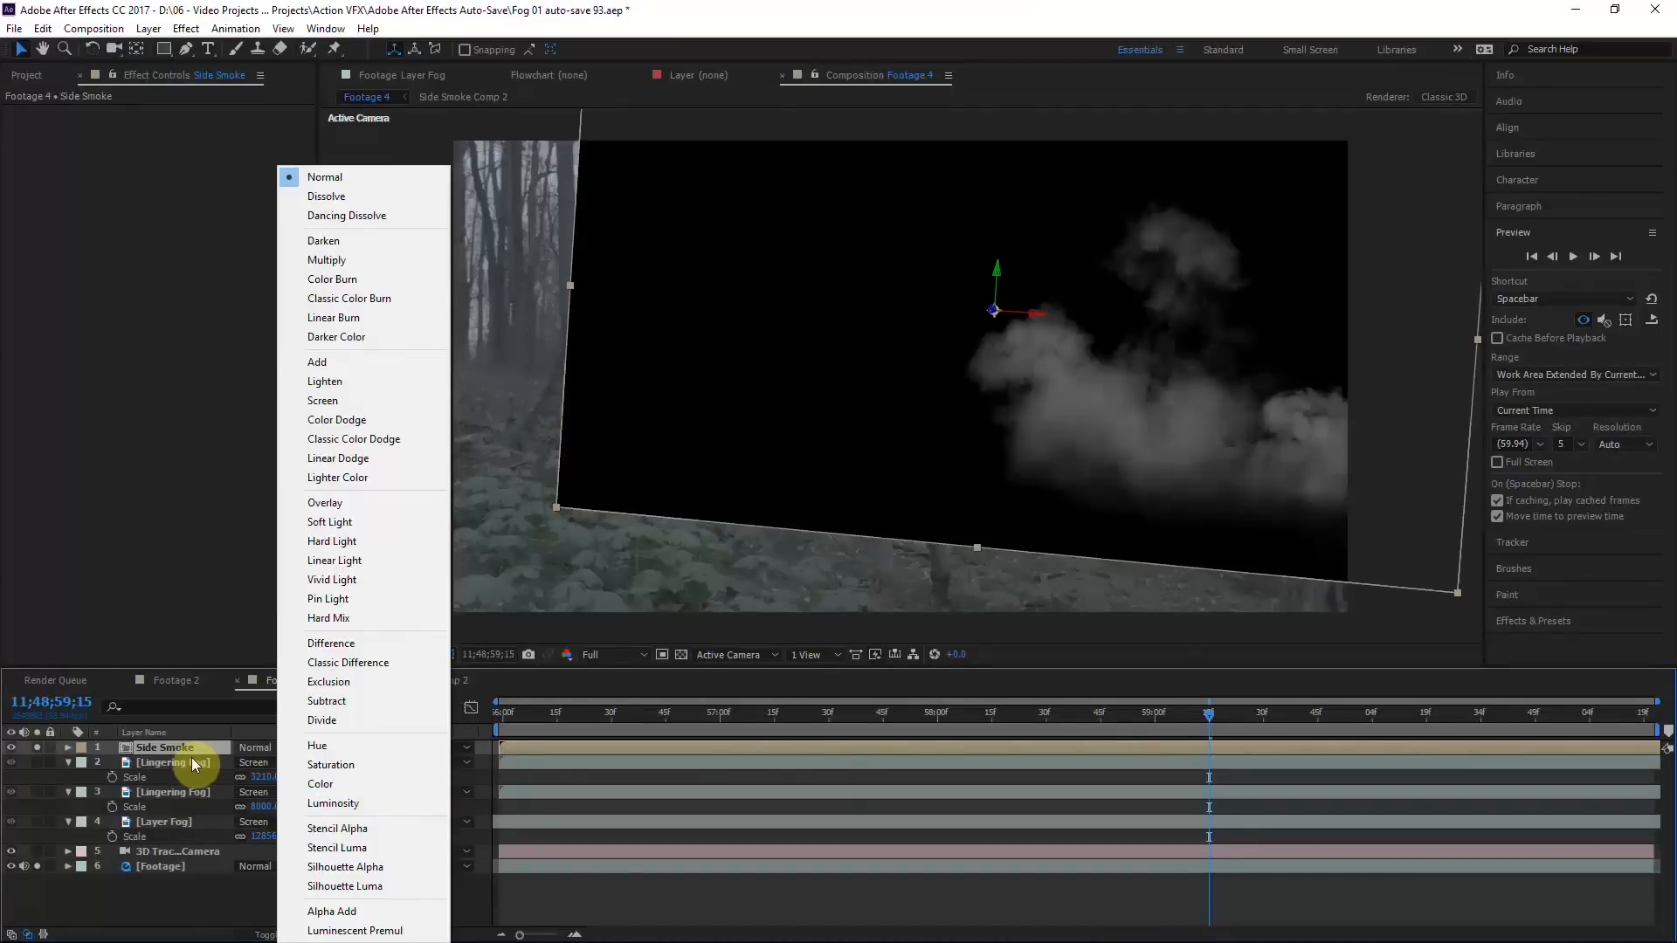
click(175, 751)
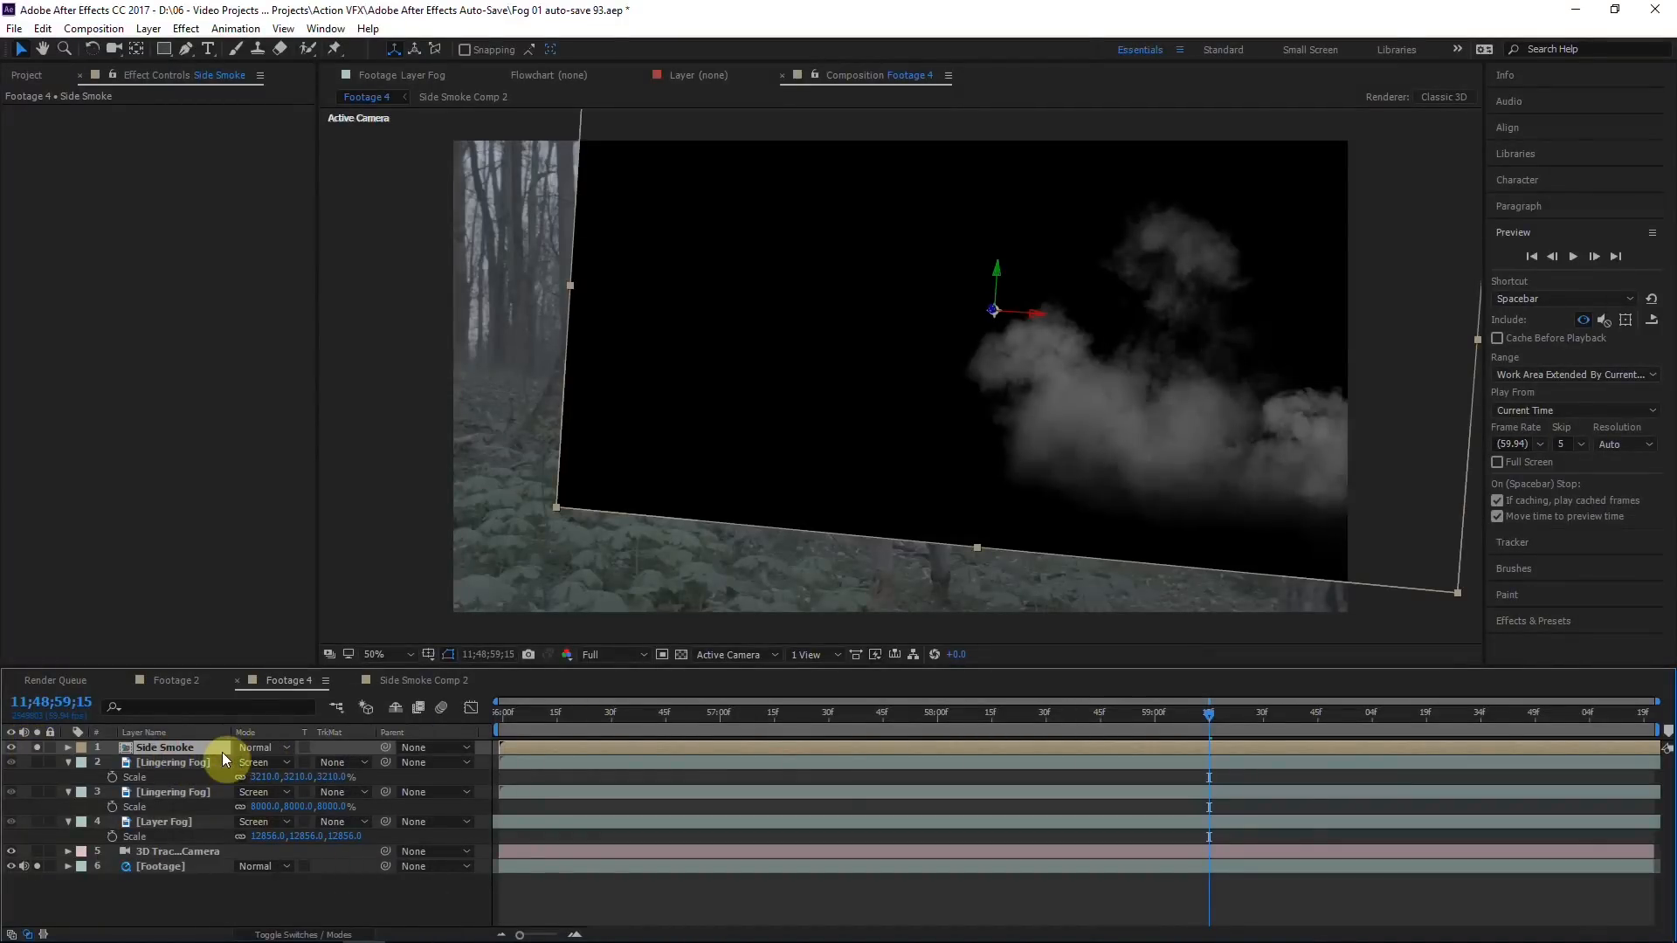
Step: Open the Side Smoke precomp and add an adjustment layer named Transparency above the black solids
double_click(187, 746)
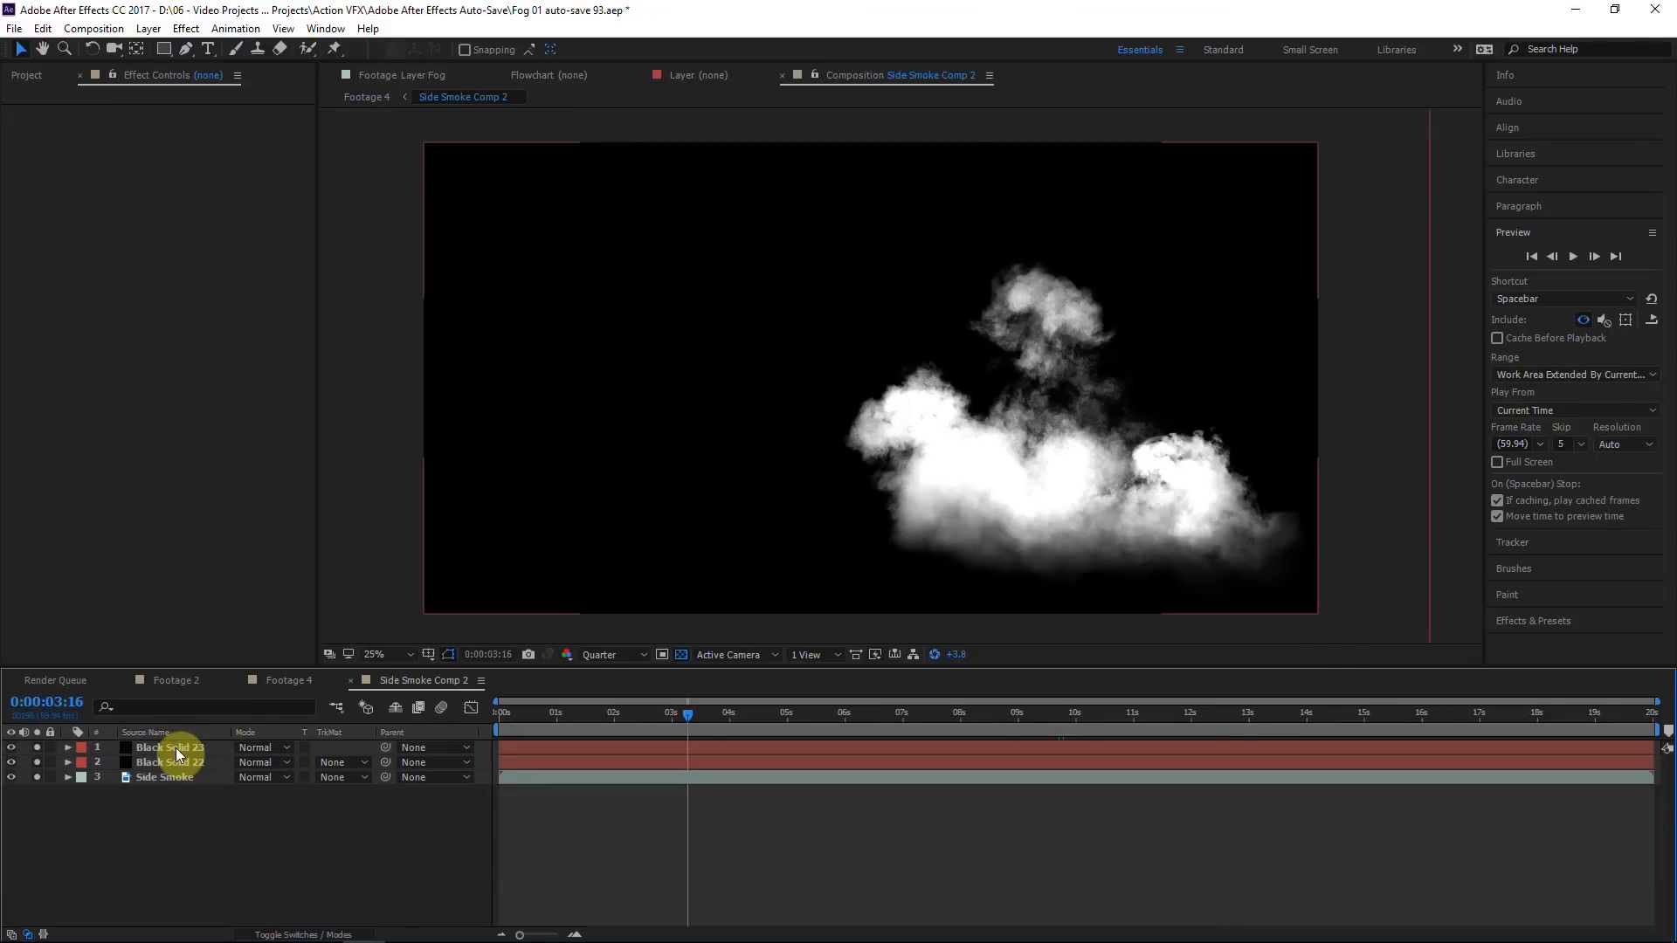
click(184, 748)
key(ctrl+alt+y)
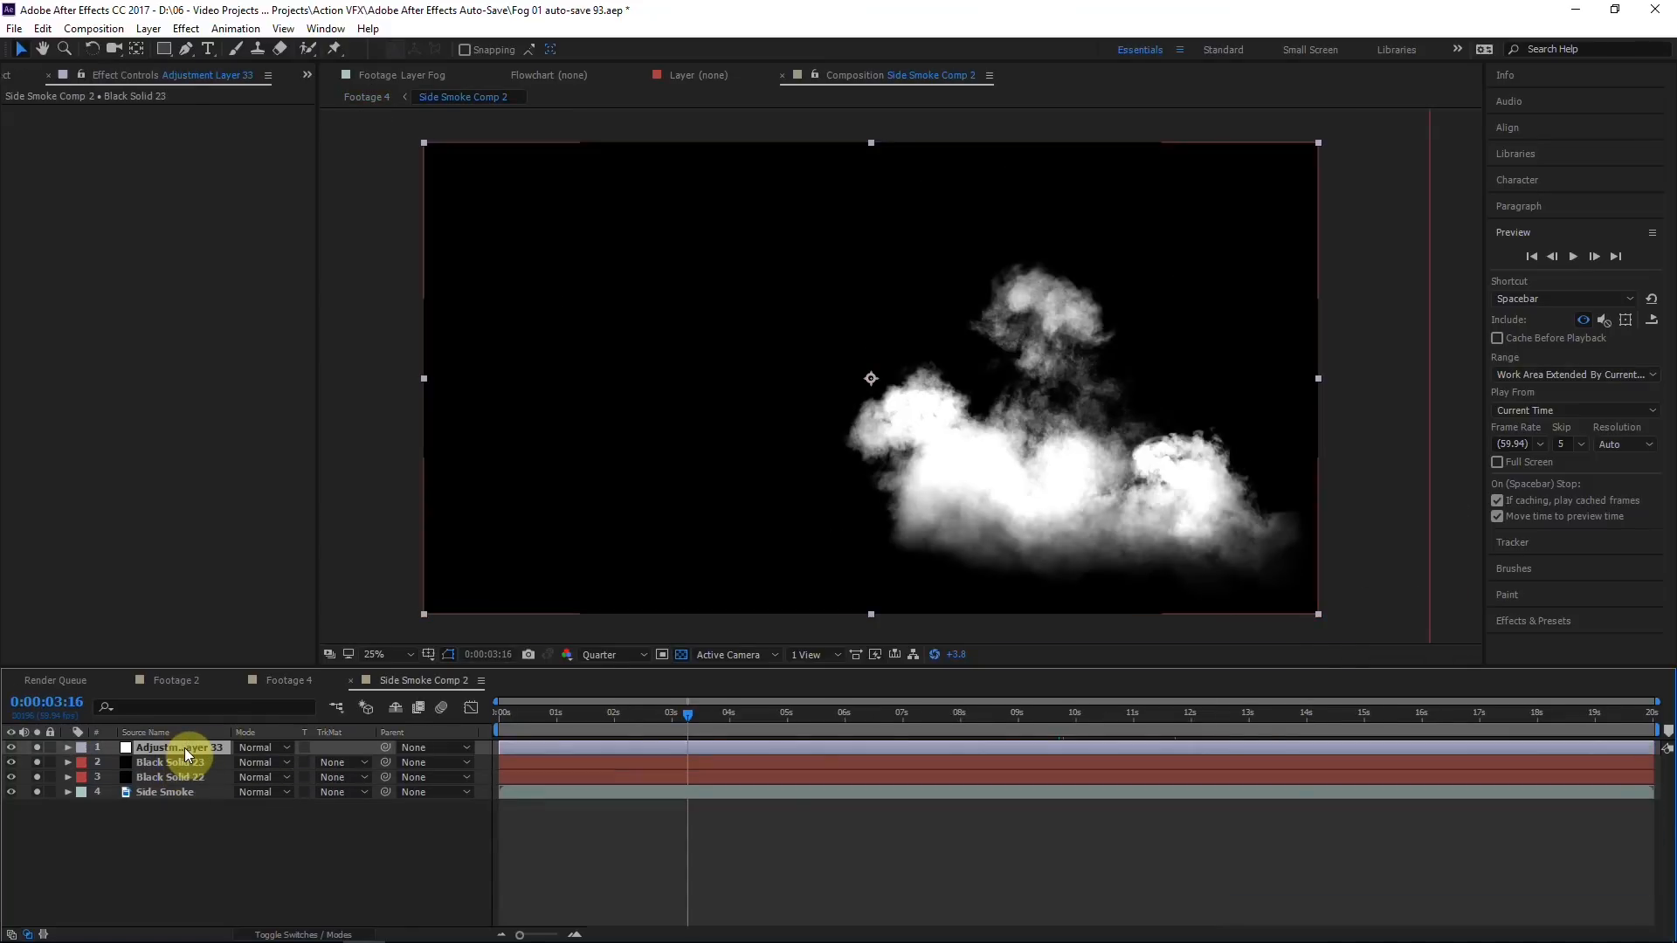
key(Return)
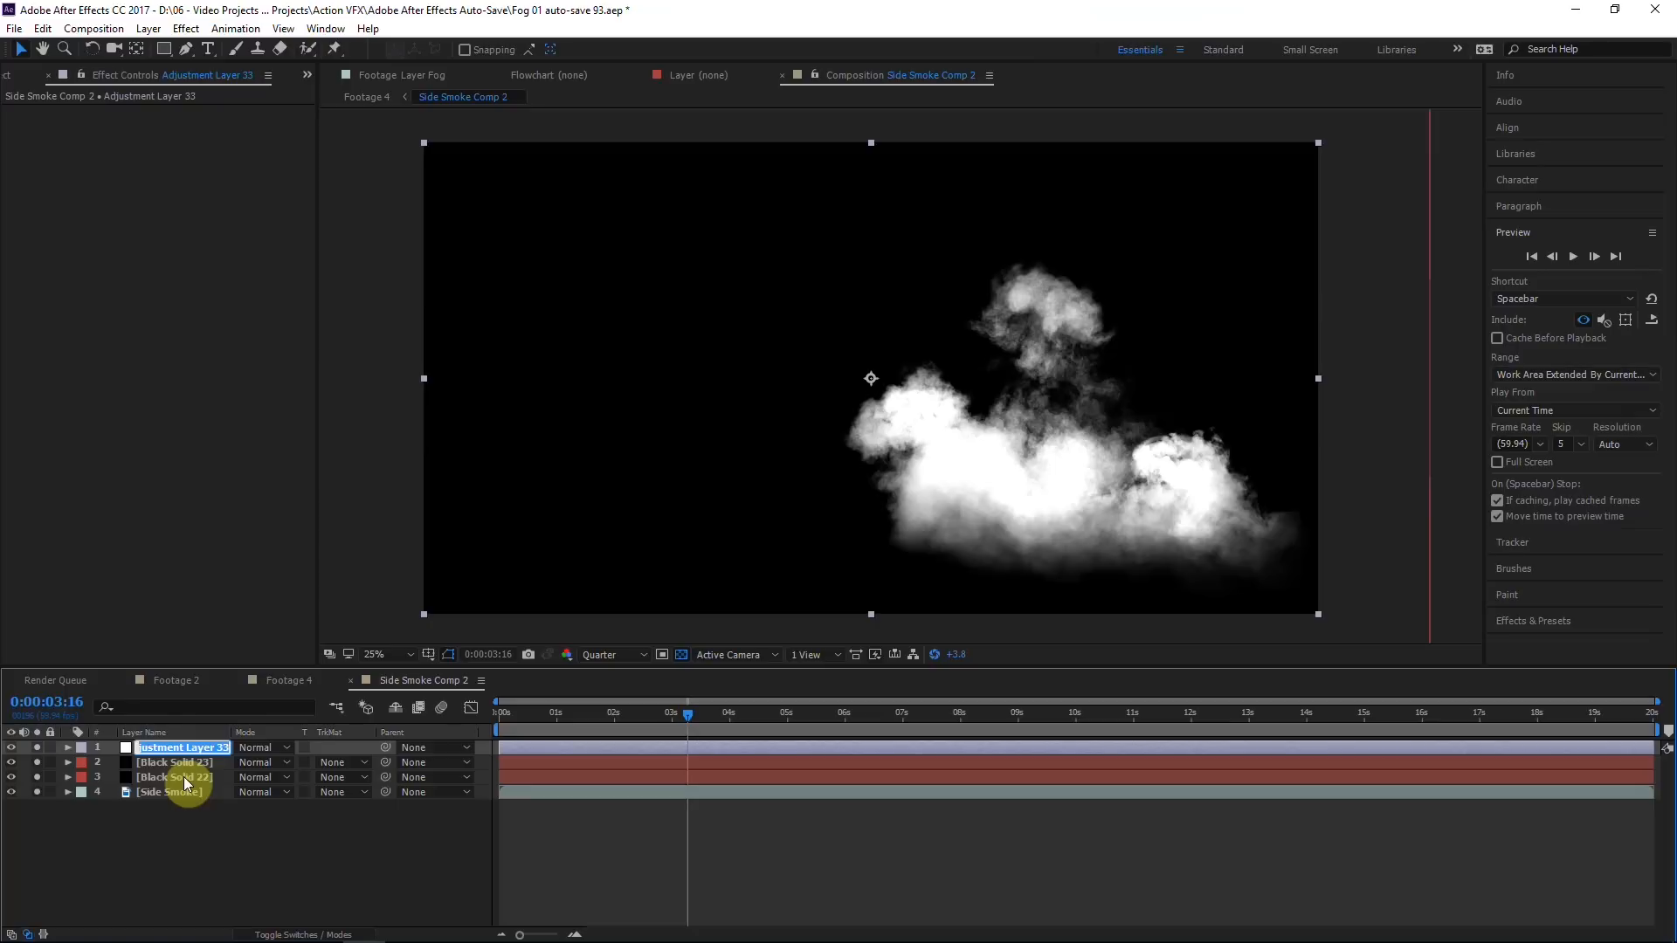
text(Transparency)
key(Return)
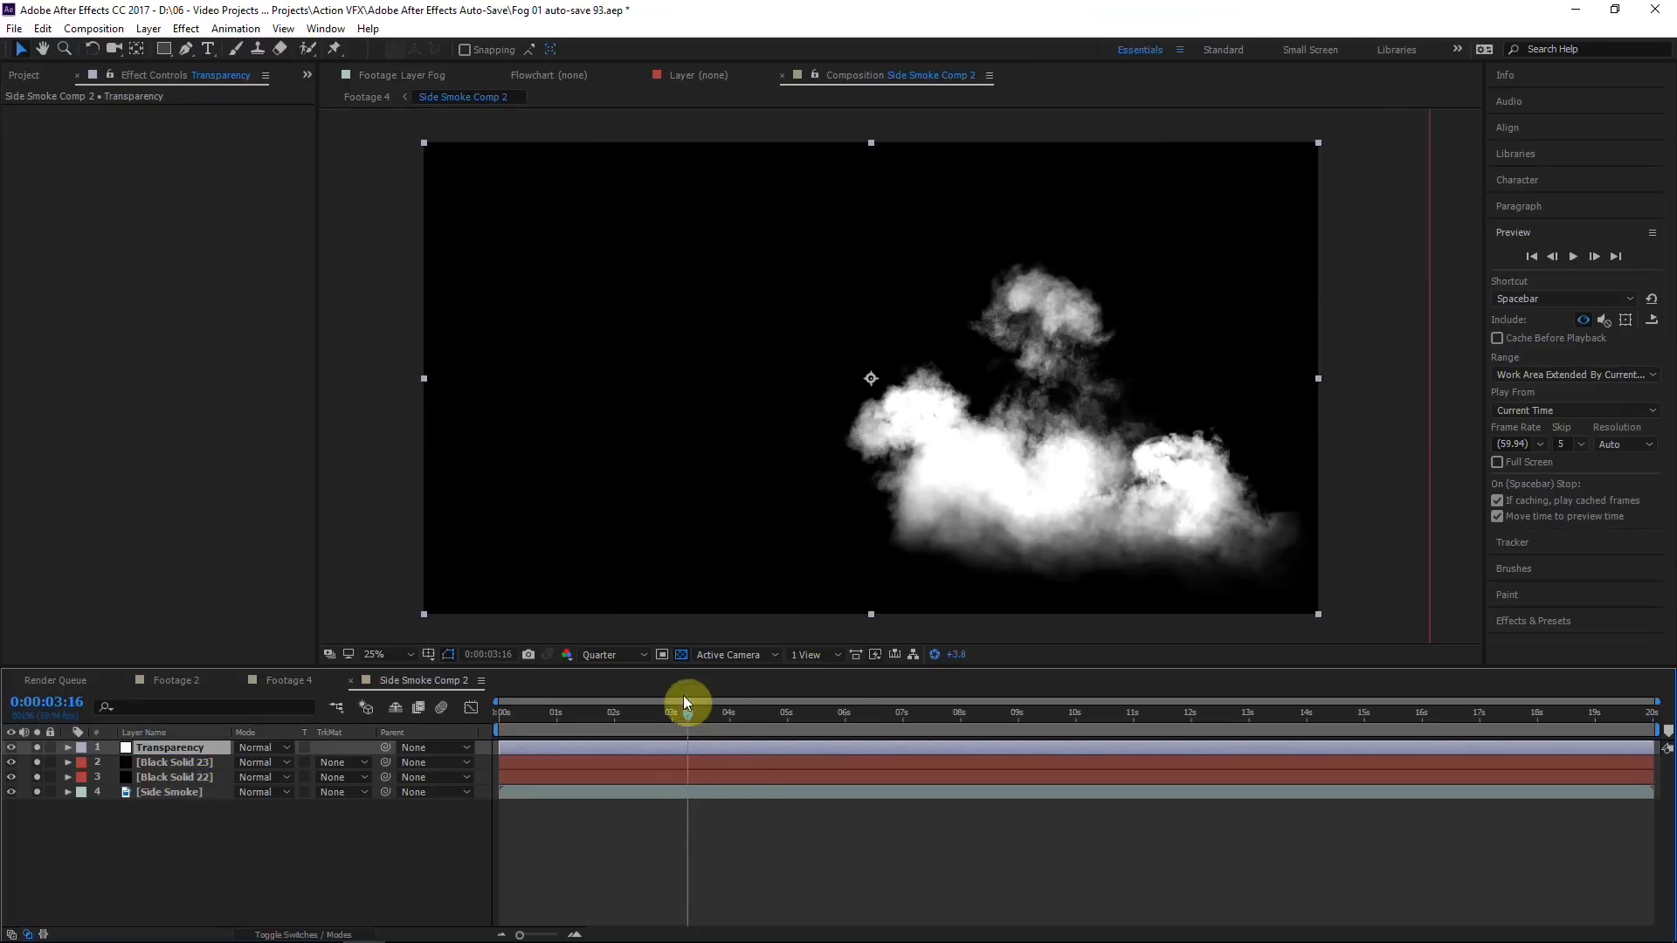
Step: With viewer exposure reset and the playhead at 0:00:04:25, apply the Shift Channels effect to the Transparency layer
click(935, 657)
click(756, 715)
click(1572, 615)
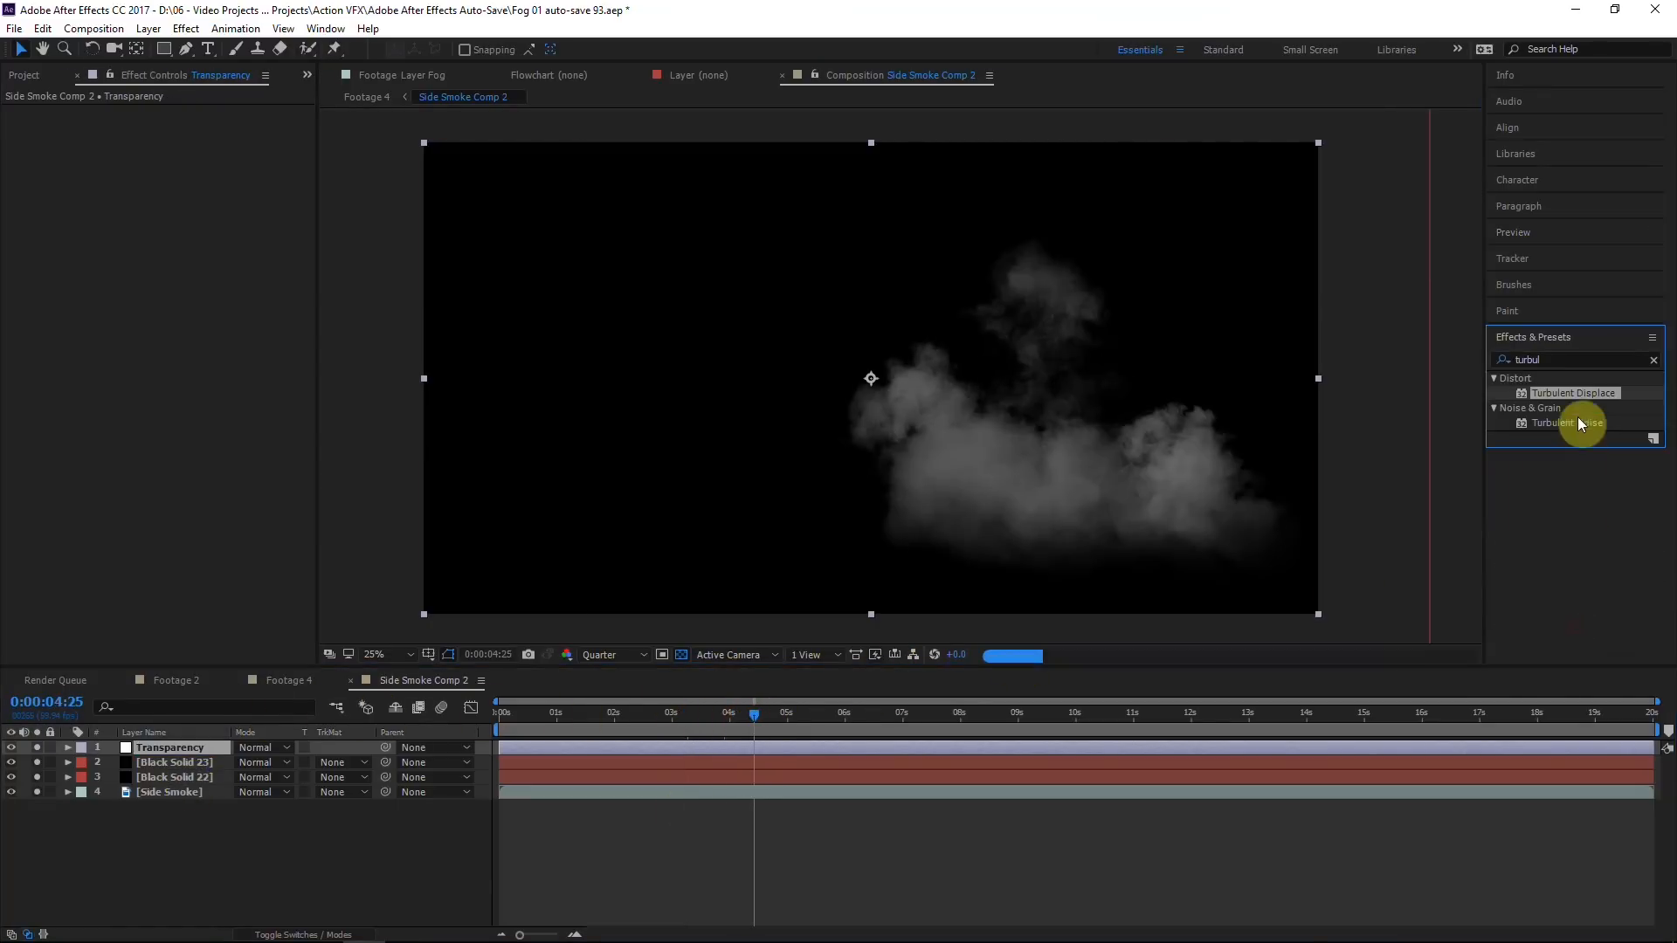
click(1537, 359)
text(shift)
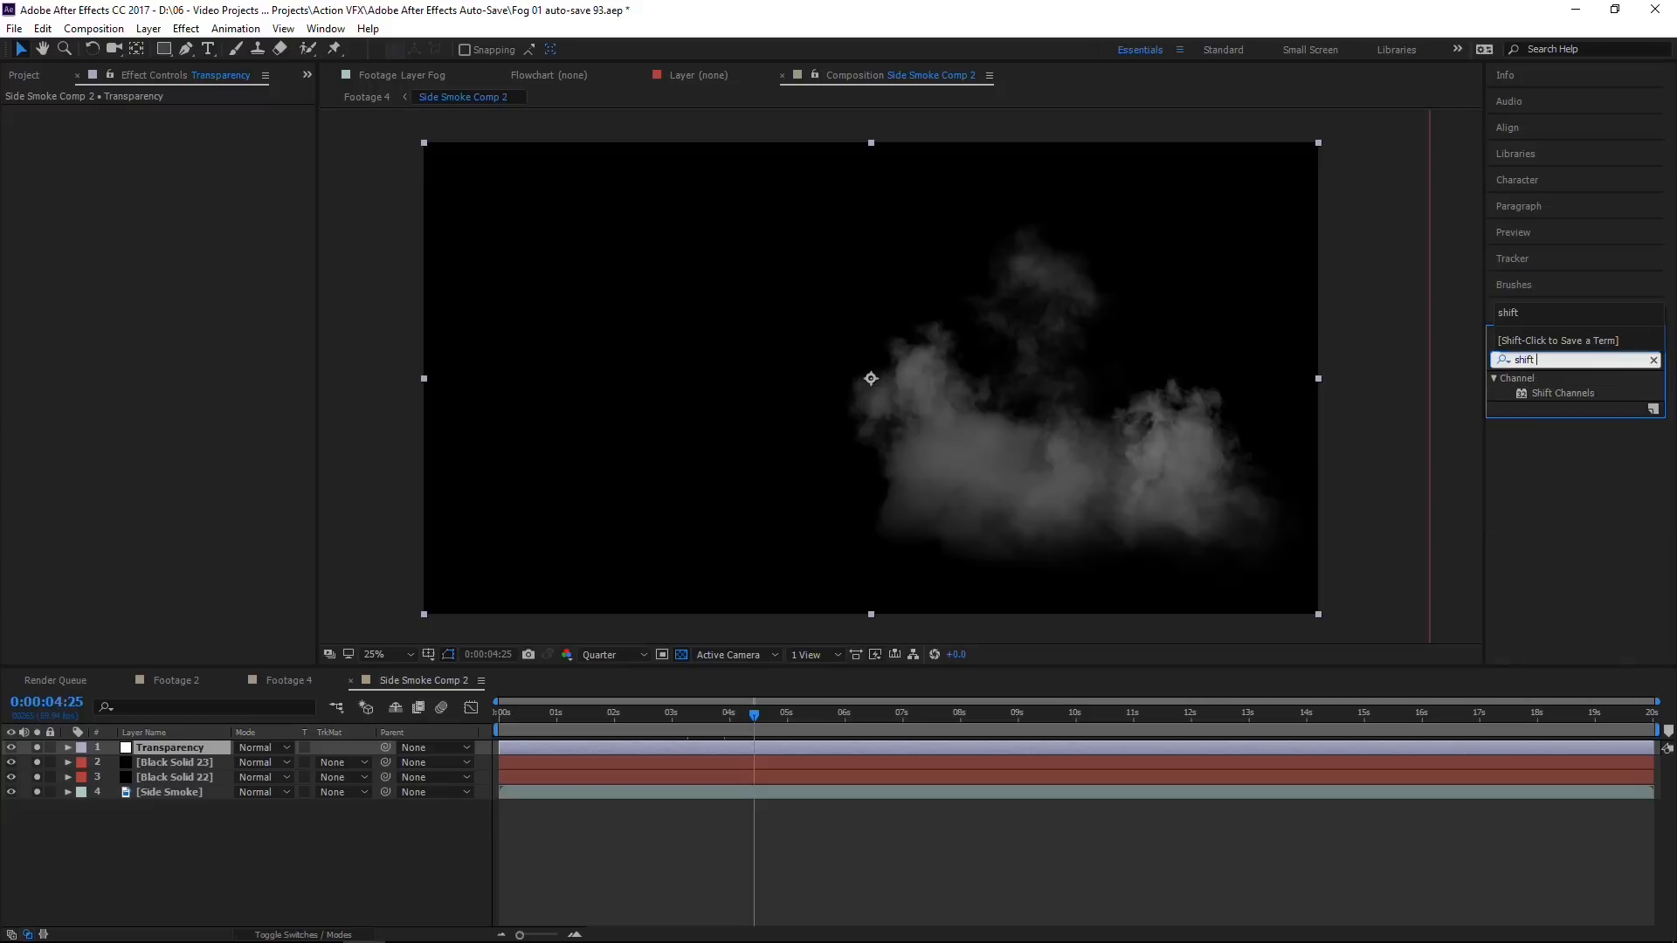
drag(1564, 394, 170, 745)
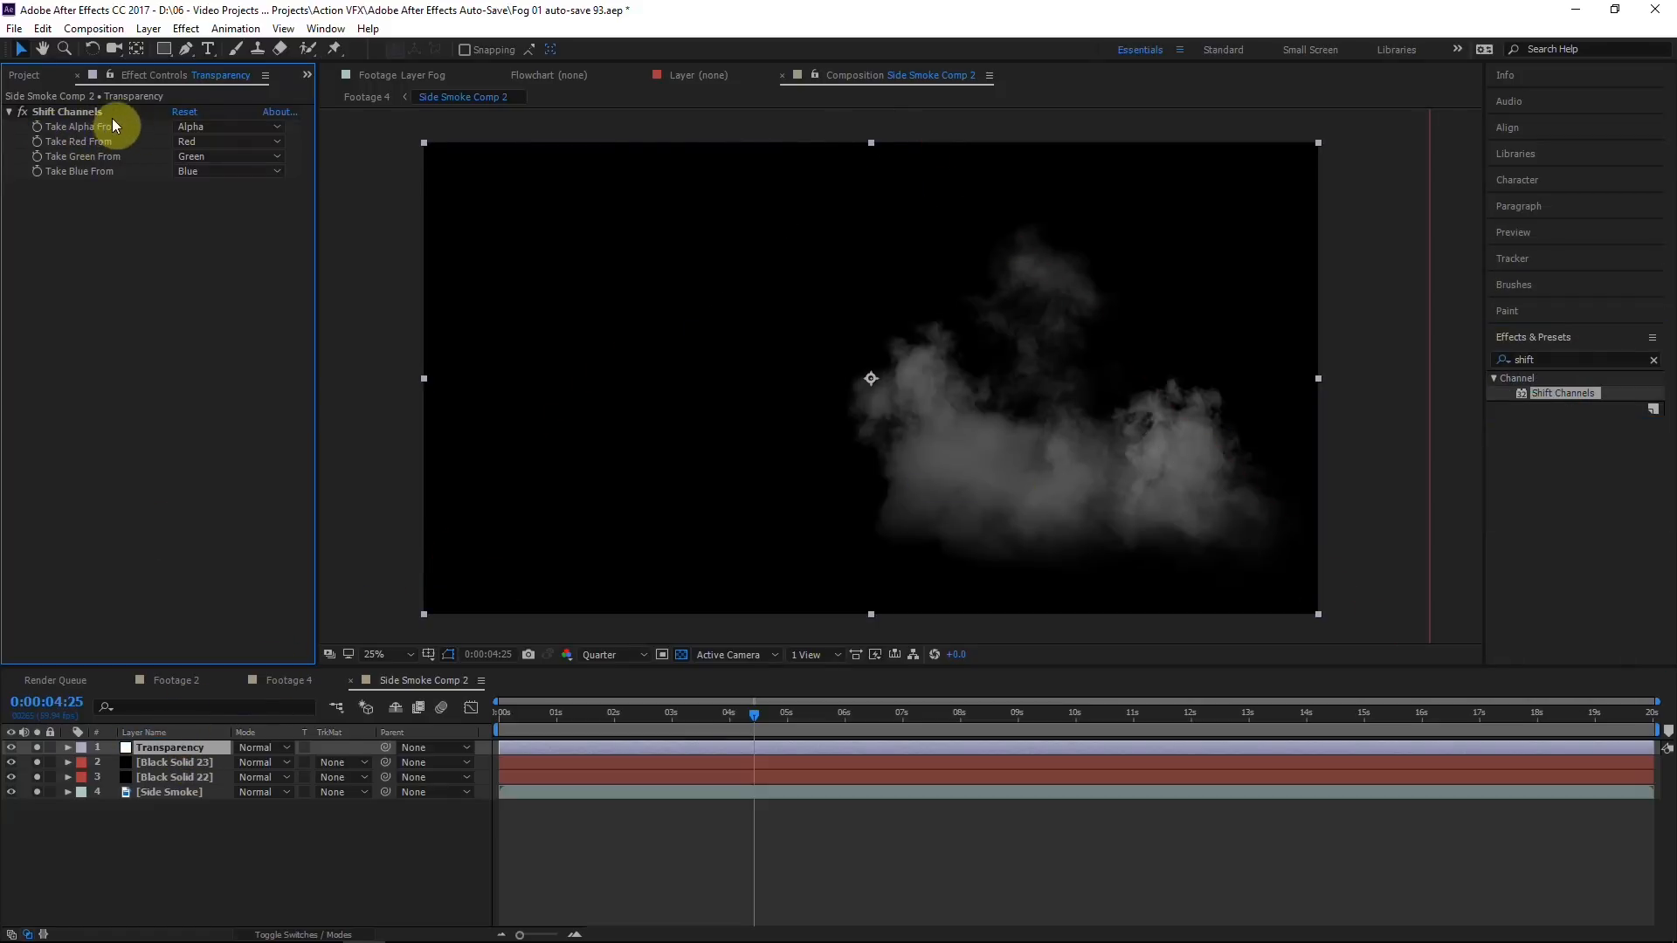
Step: Set Take Alpha From to Luminance in Shift Channels and compare the smoke with the effect off and on
click(192, 127)
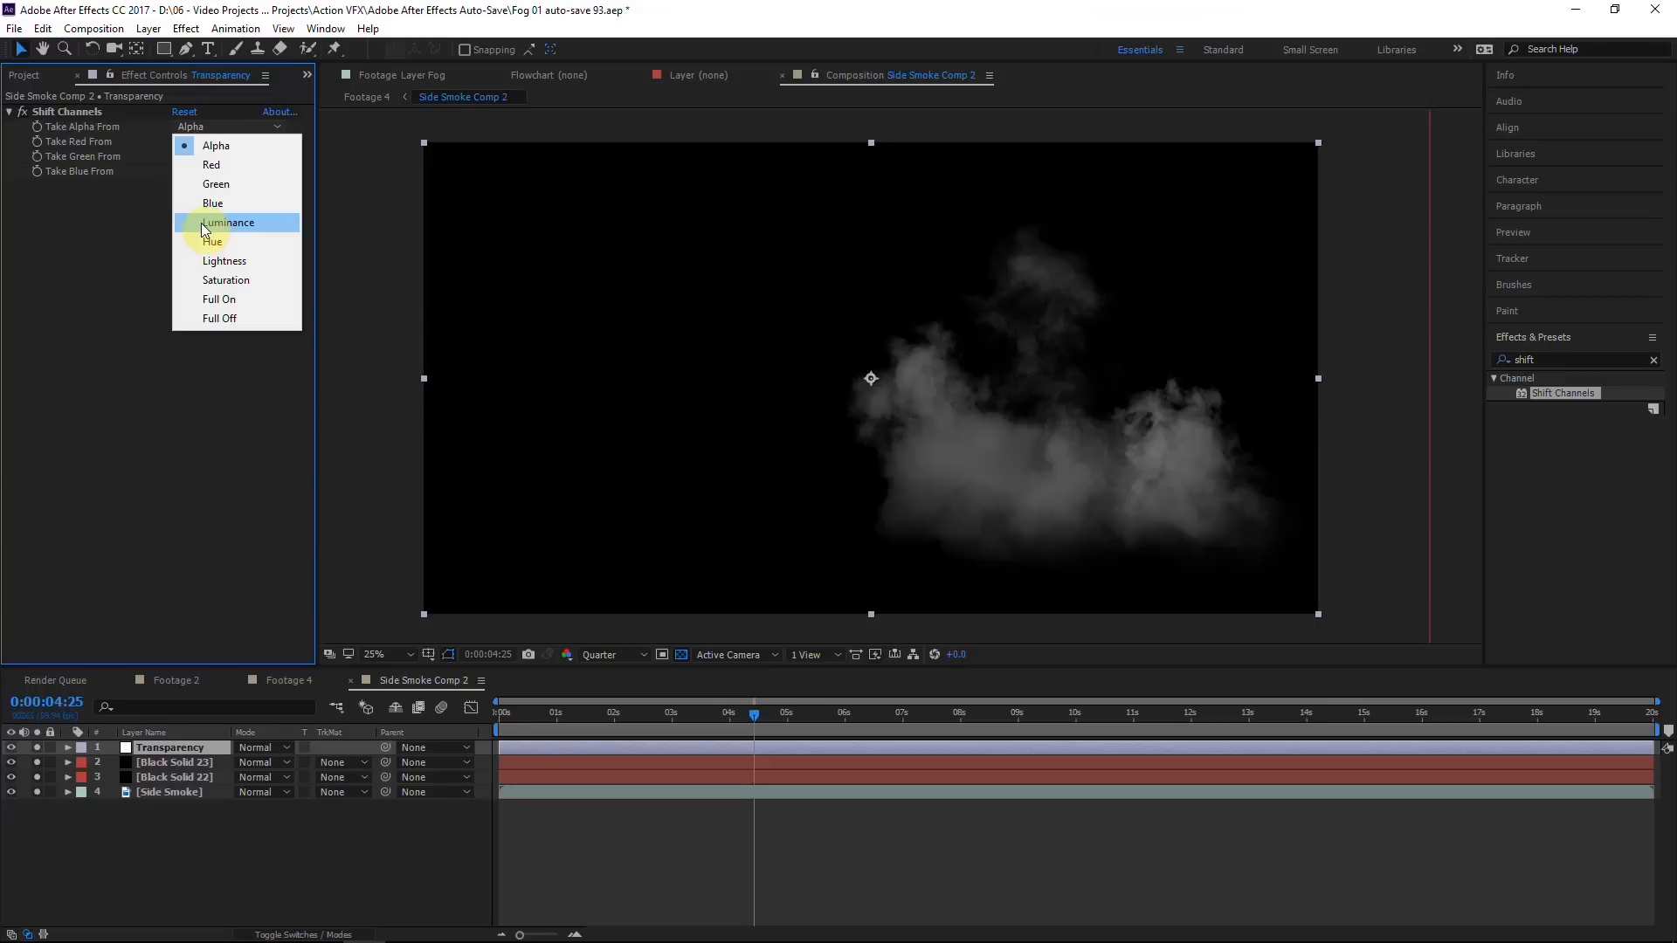
click(223, 223)
click(681, 654)
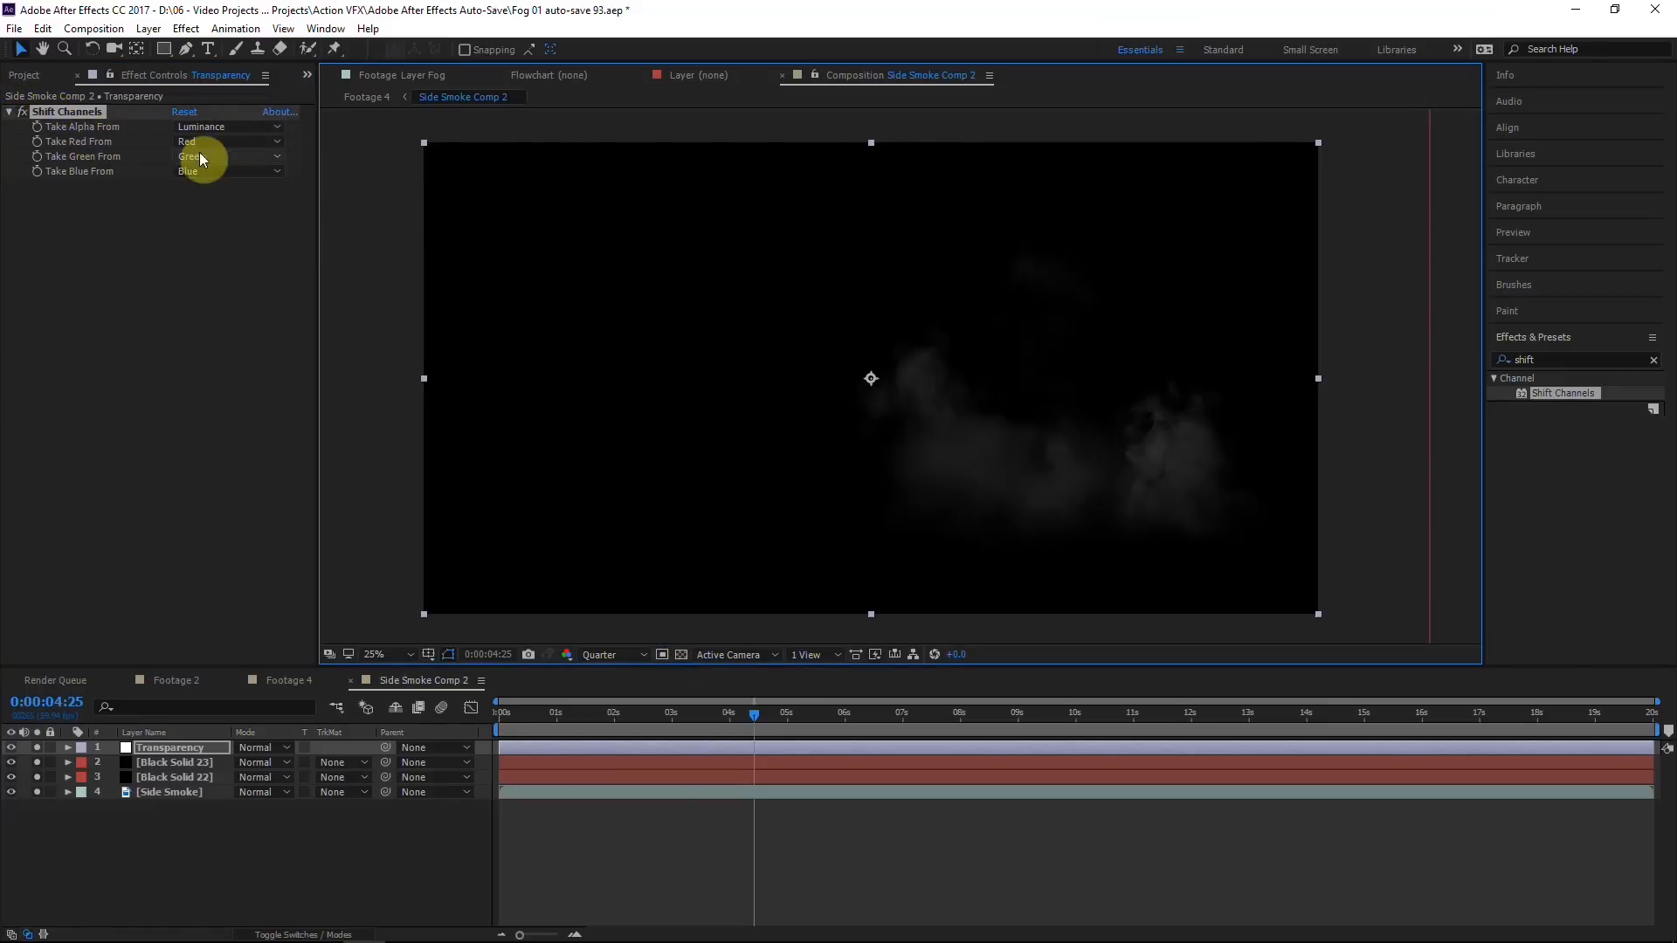
click(21, 113)
click(22, 112)
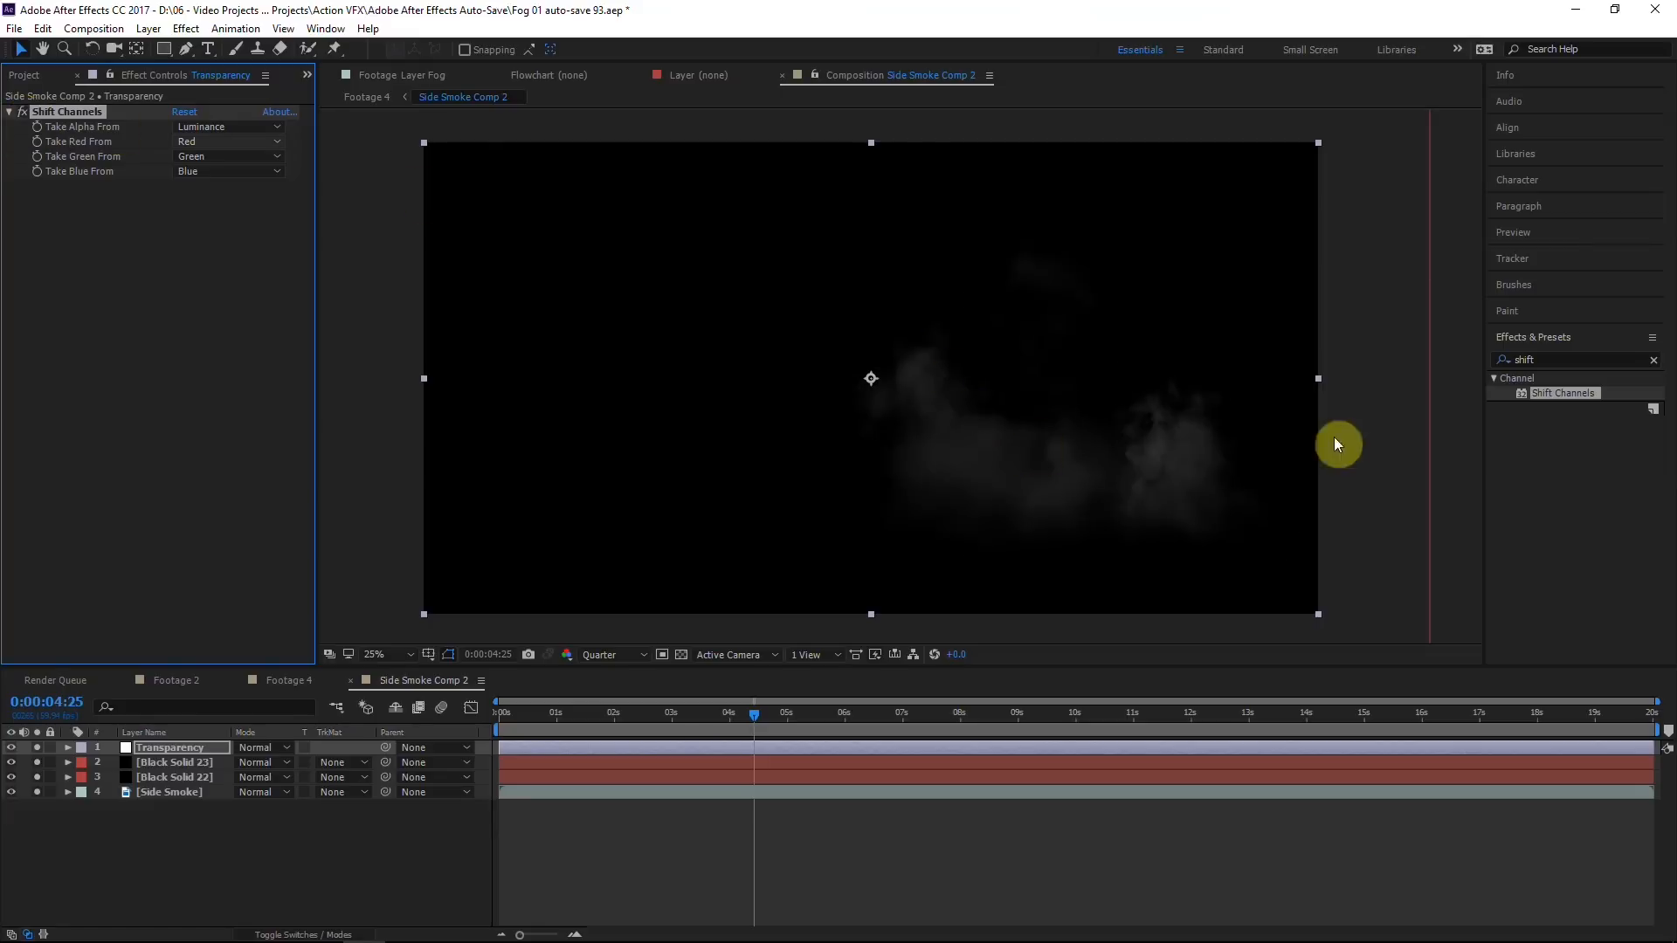
Step: Add a Fill effect below Shift Channels on the Transparency layer and set its color to light gray BFBFBF
click(1564, 360)
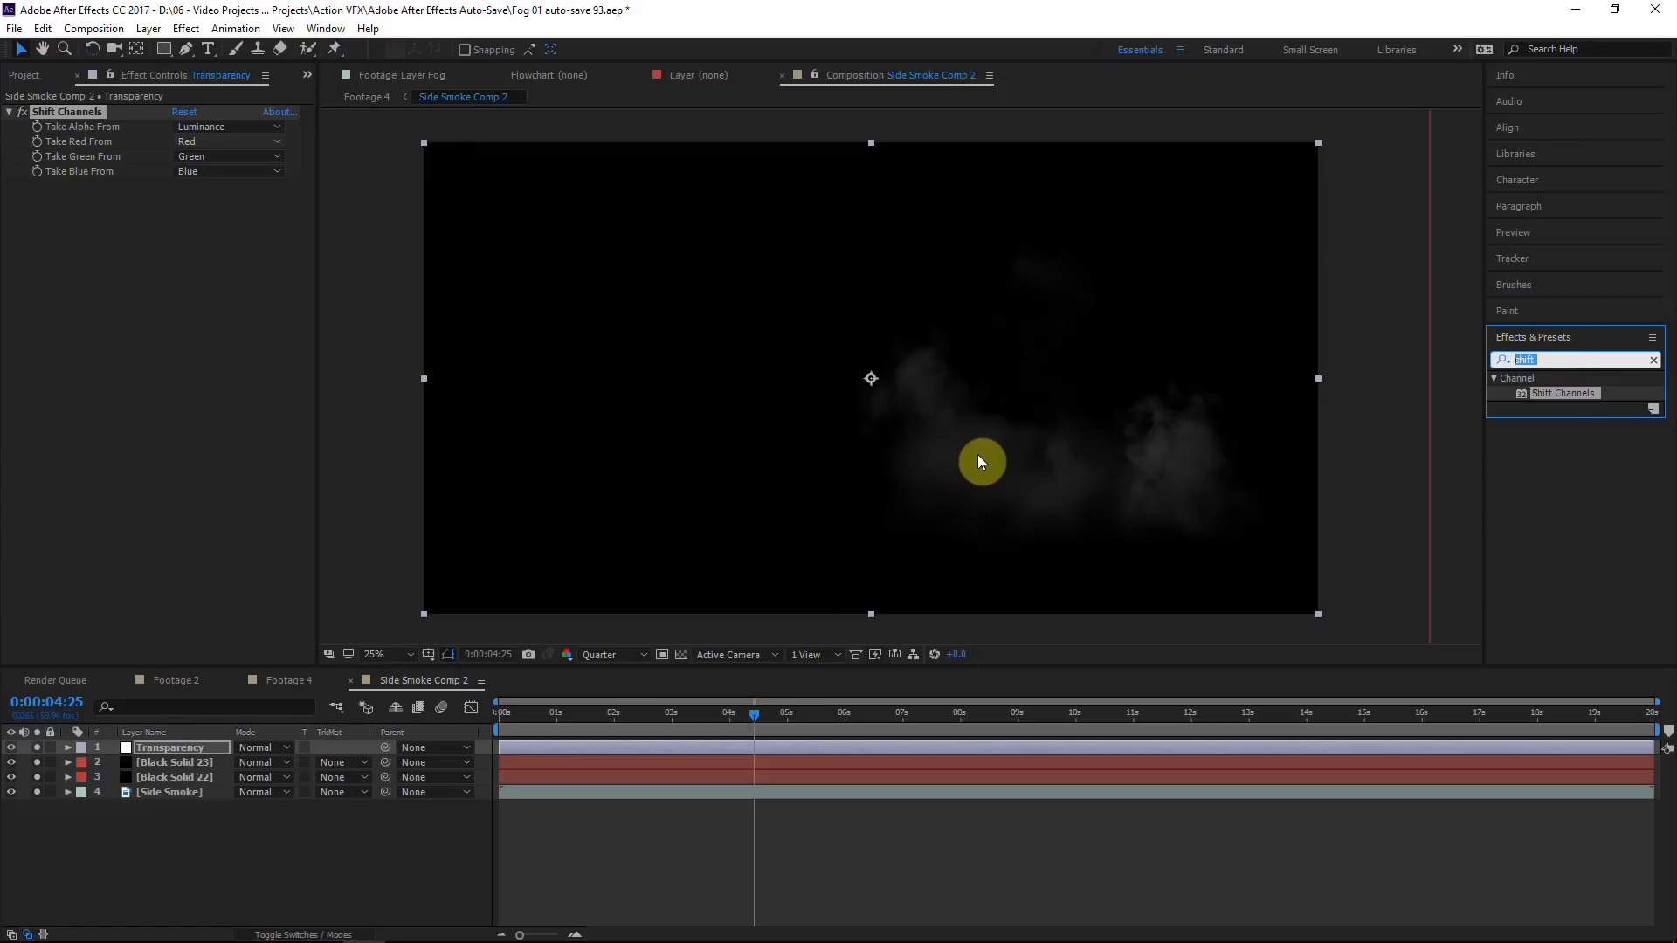
text(fill)
drag(1538, 482, 233, 238)
click(178, 232)
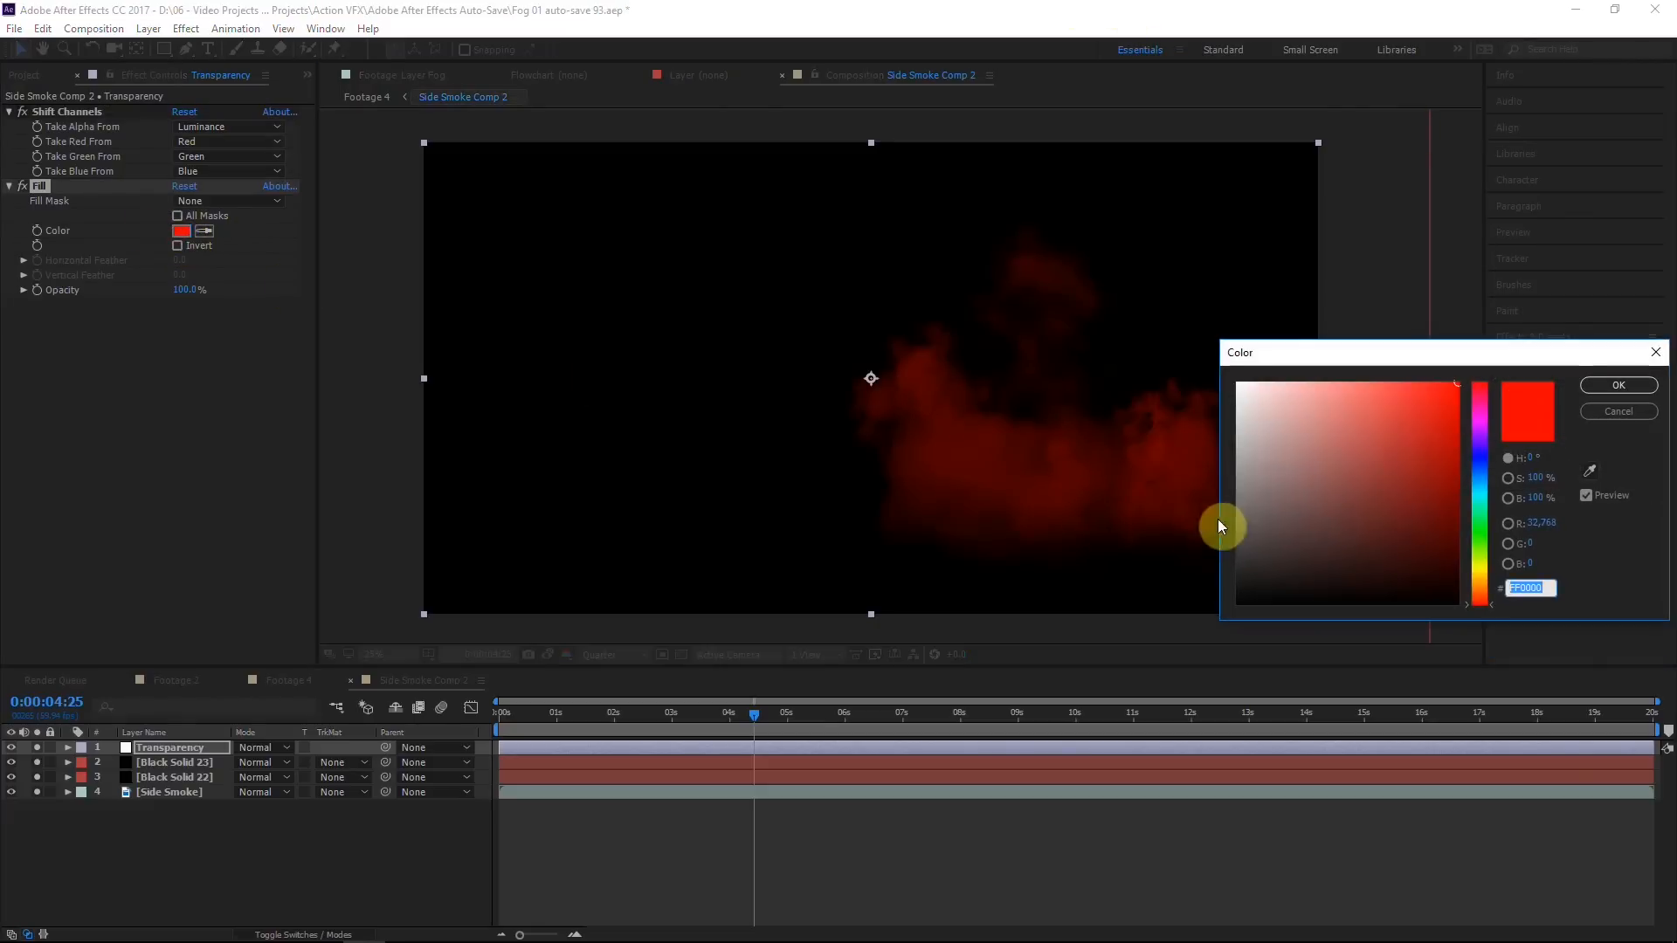
drag(1250, 489, 1162, 450)
click(1536, 494)
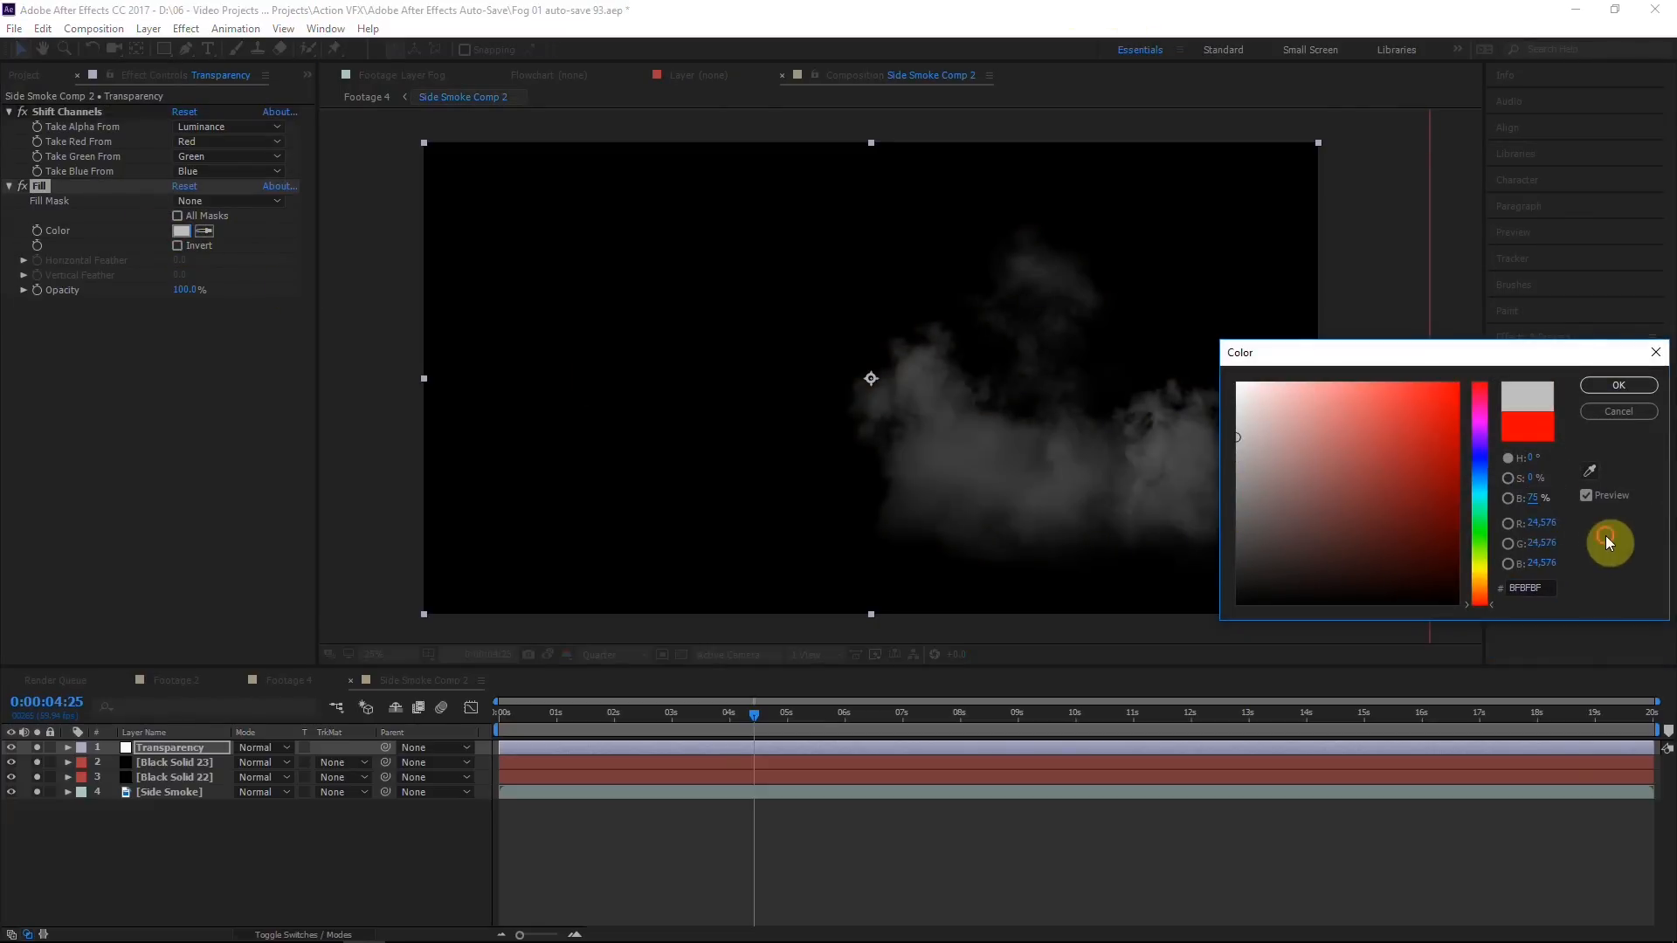
click(1612, 385)
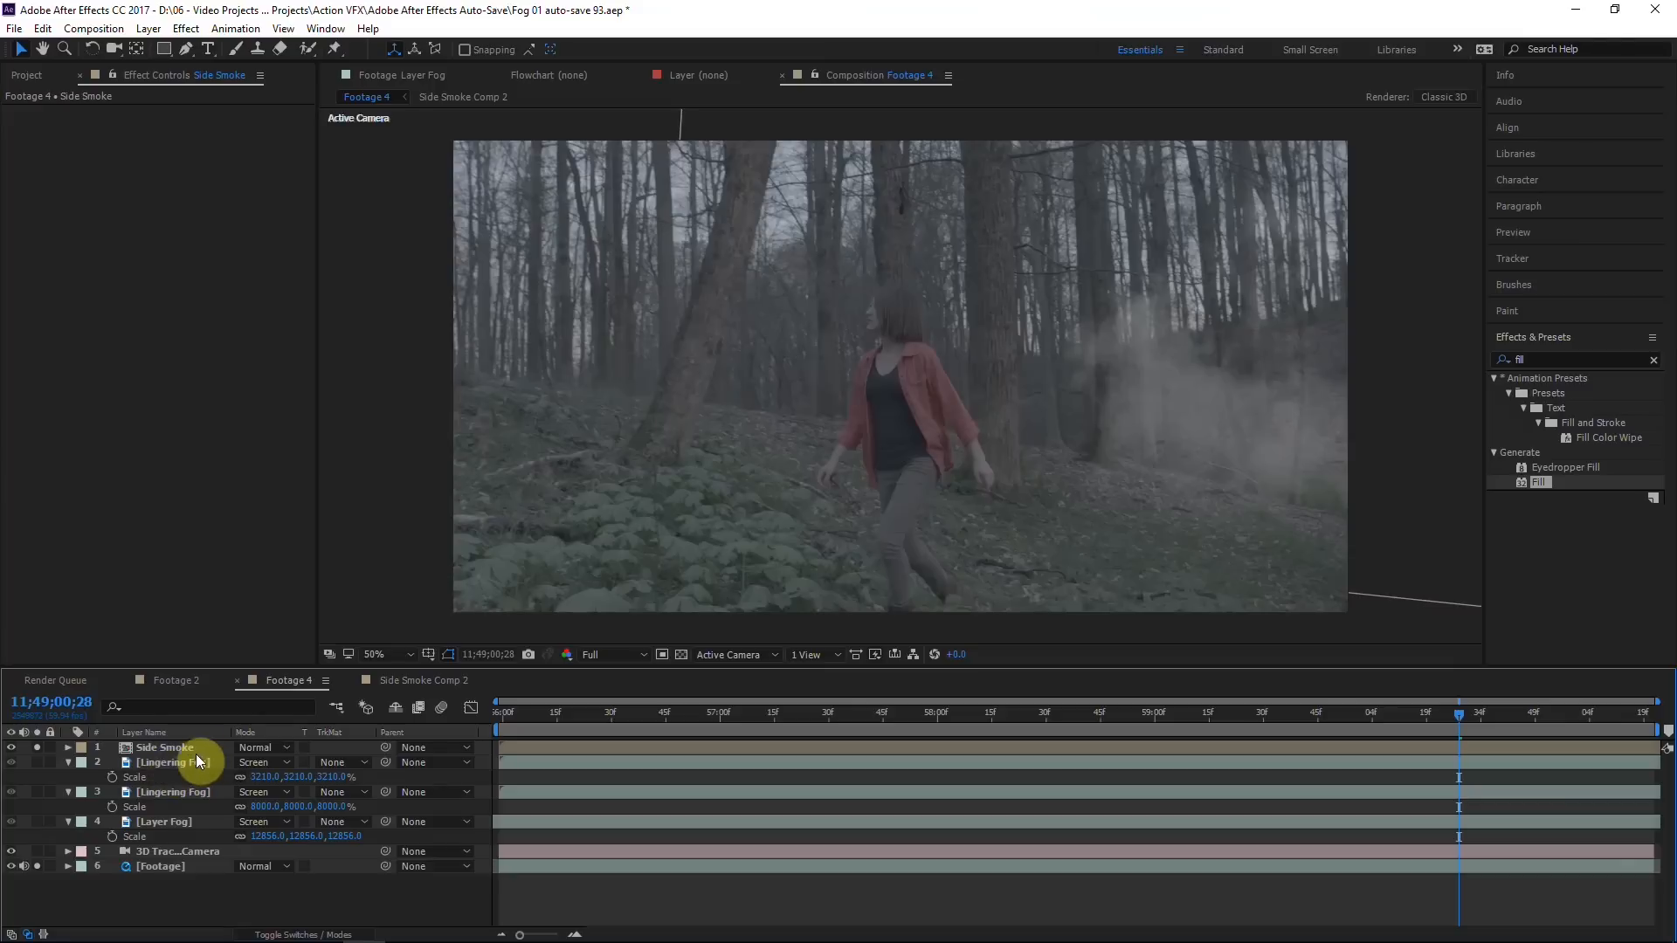
Step: Shift the Side Smoke layer slightly toward the woman in the Footage 4 composition, at 11;49;00;28
click(178, 750)
drag(1264, 470, 1234, 470)
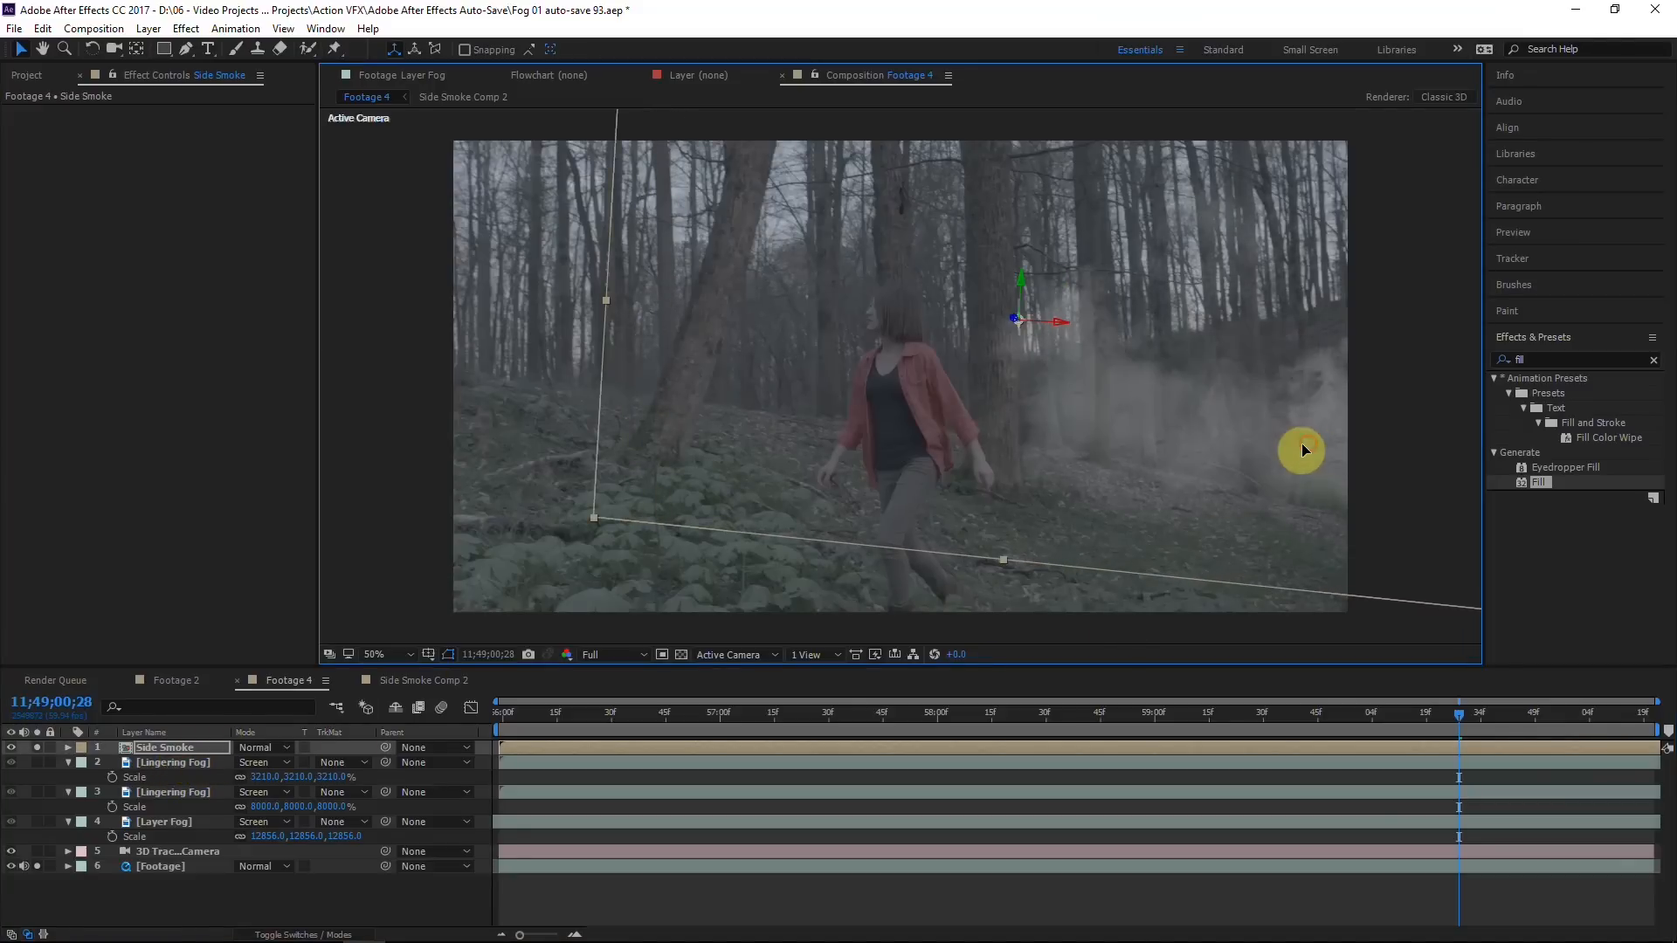
drag(1302, 444, 1294, 445)
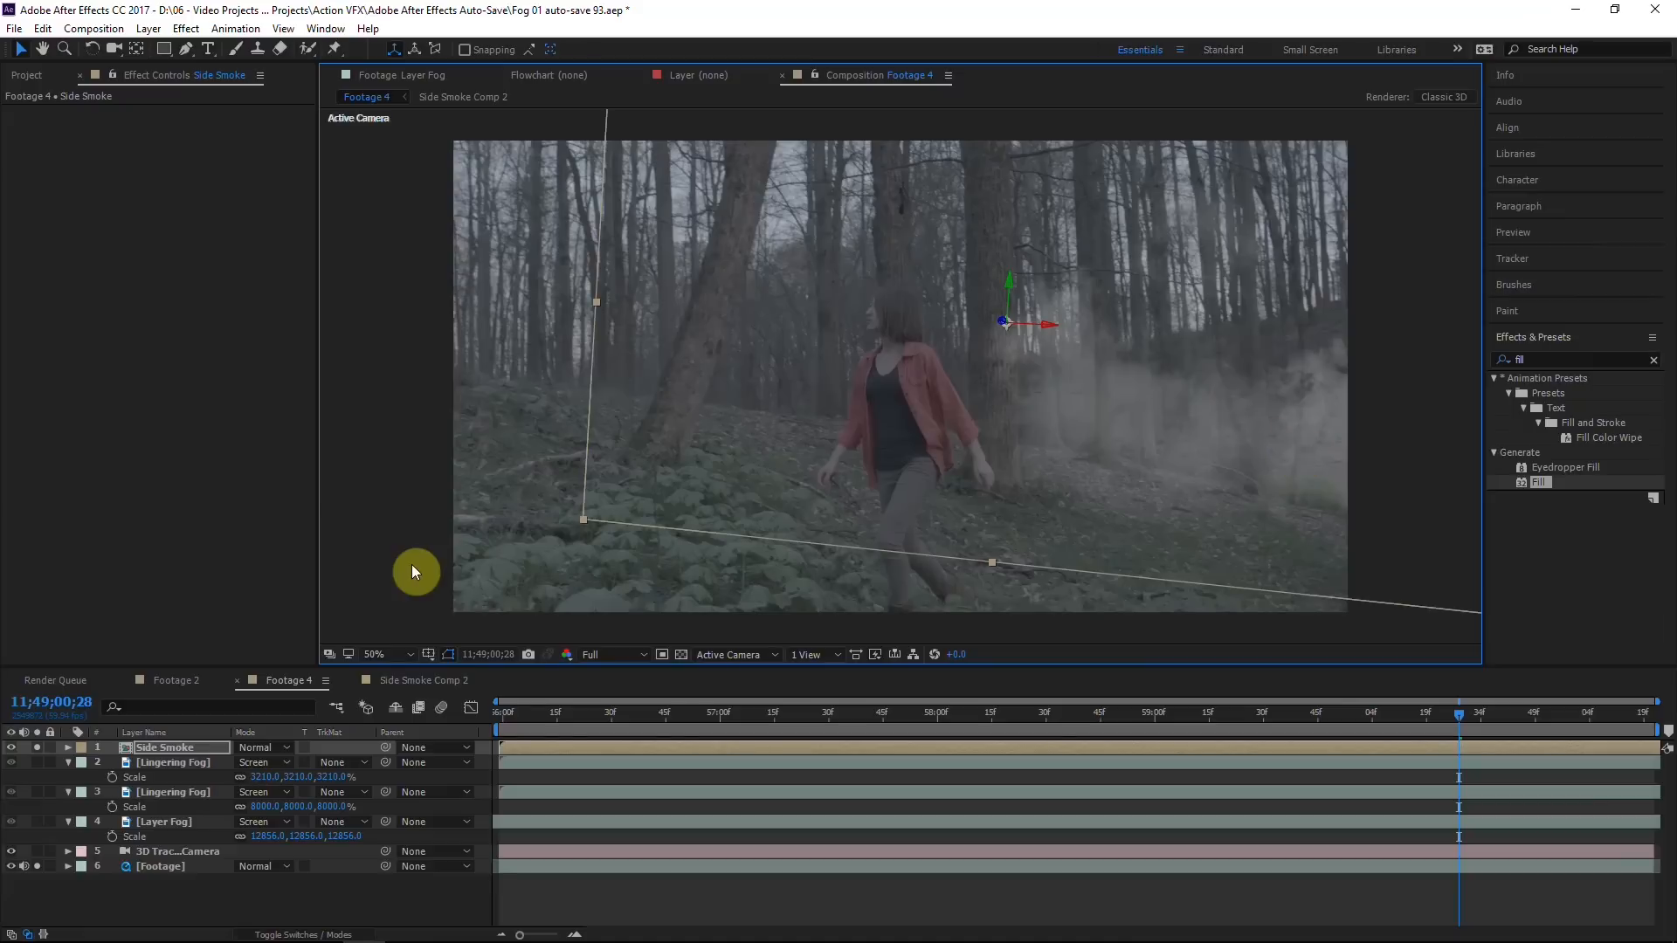
key(Left)
Step: Reopen the Side Smoke precomp and add an adjustment layer named Fractal Noise above the Transparency layer
double_click(205, 746)
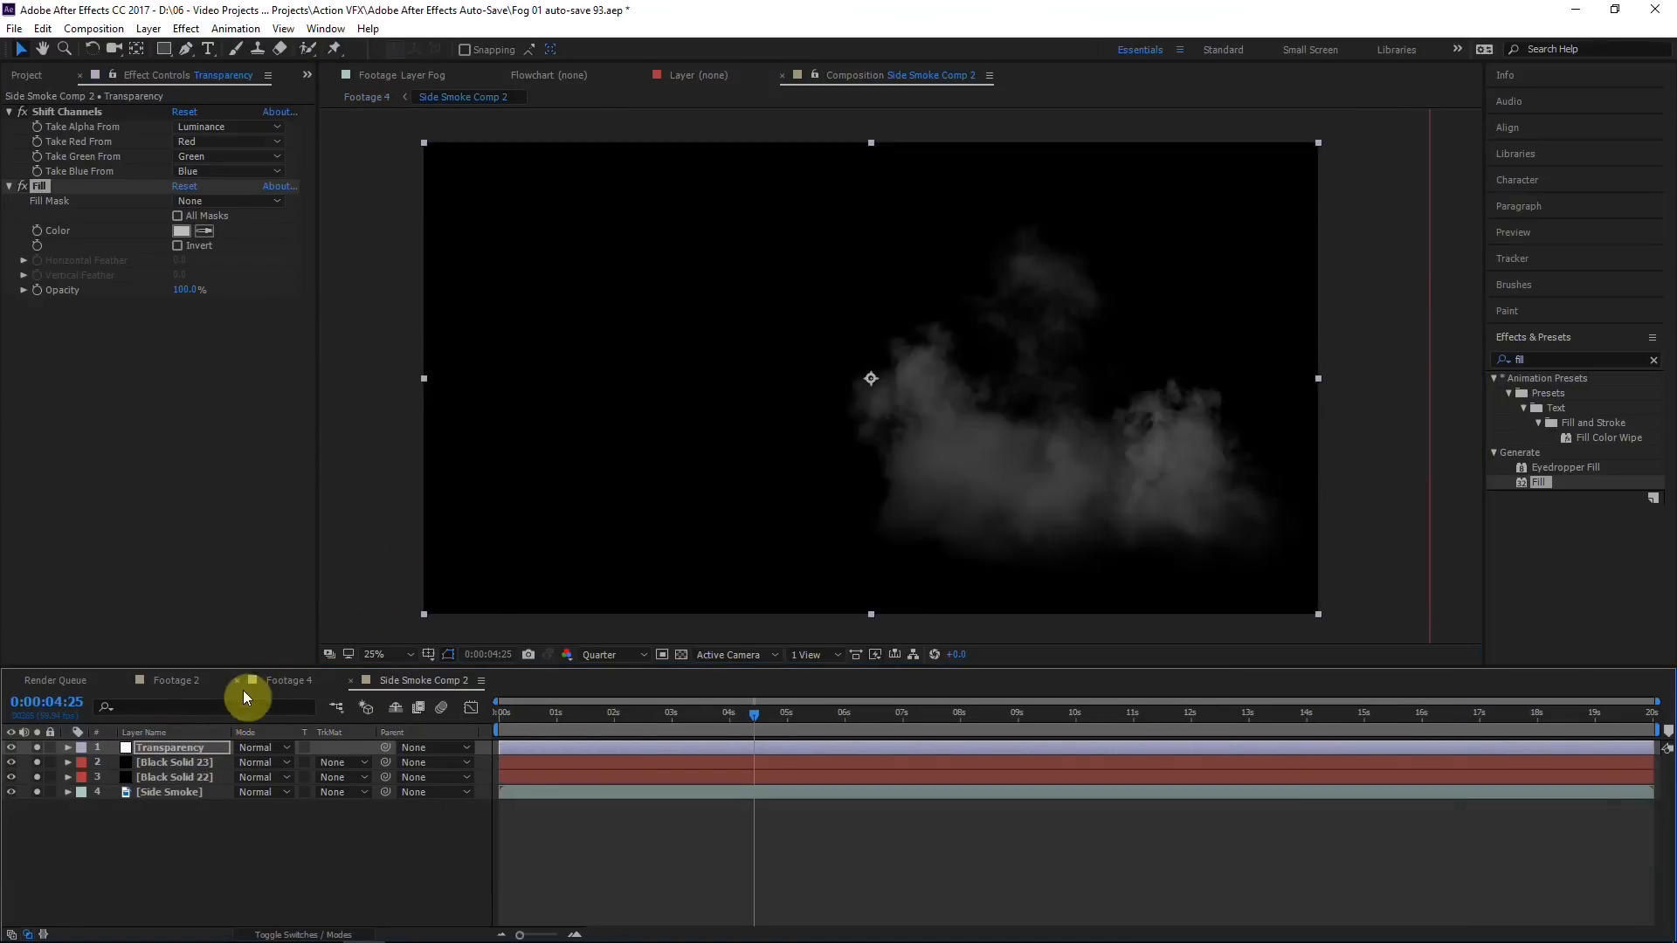
click(218, 753)
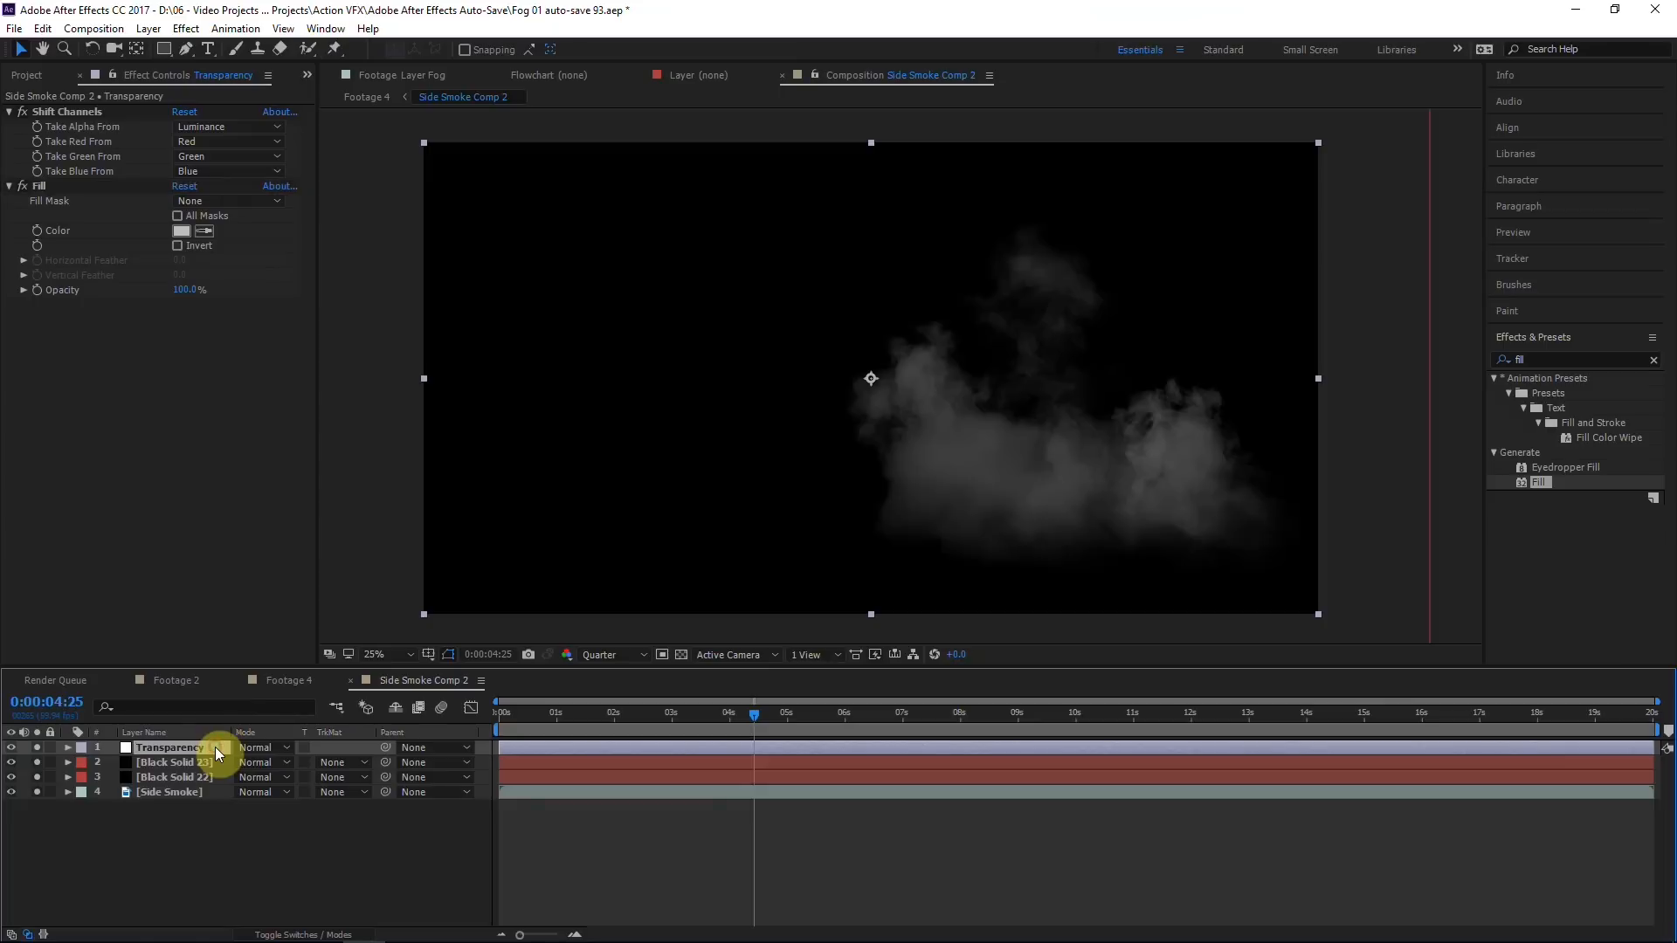
key(ctrl+alt+y)
key(Return)
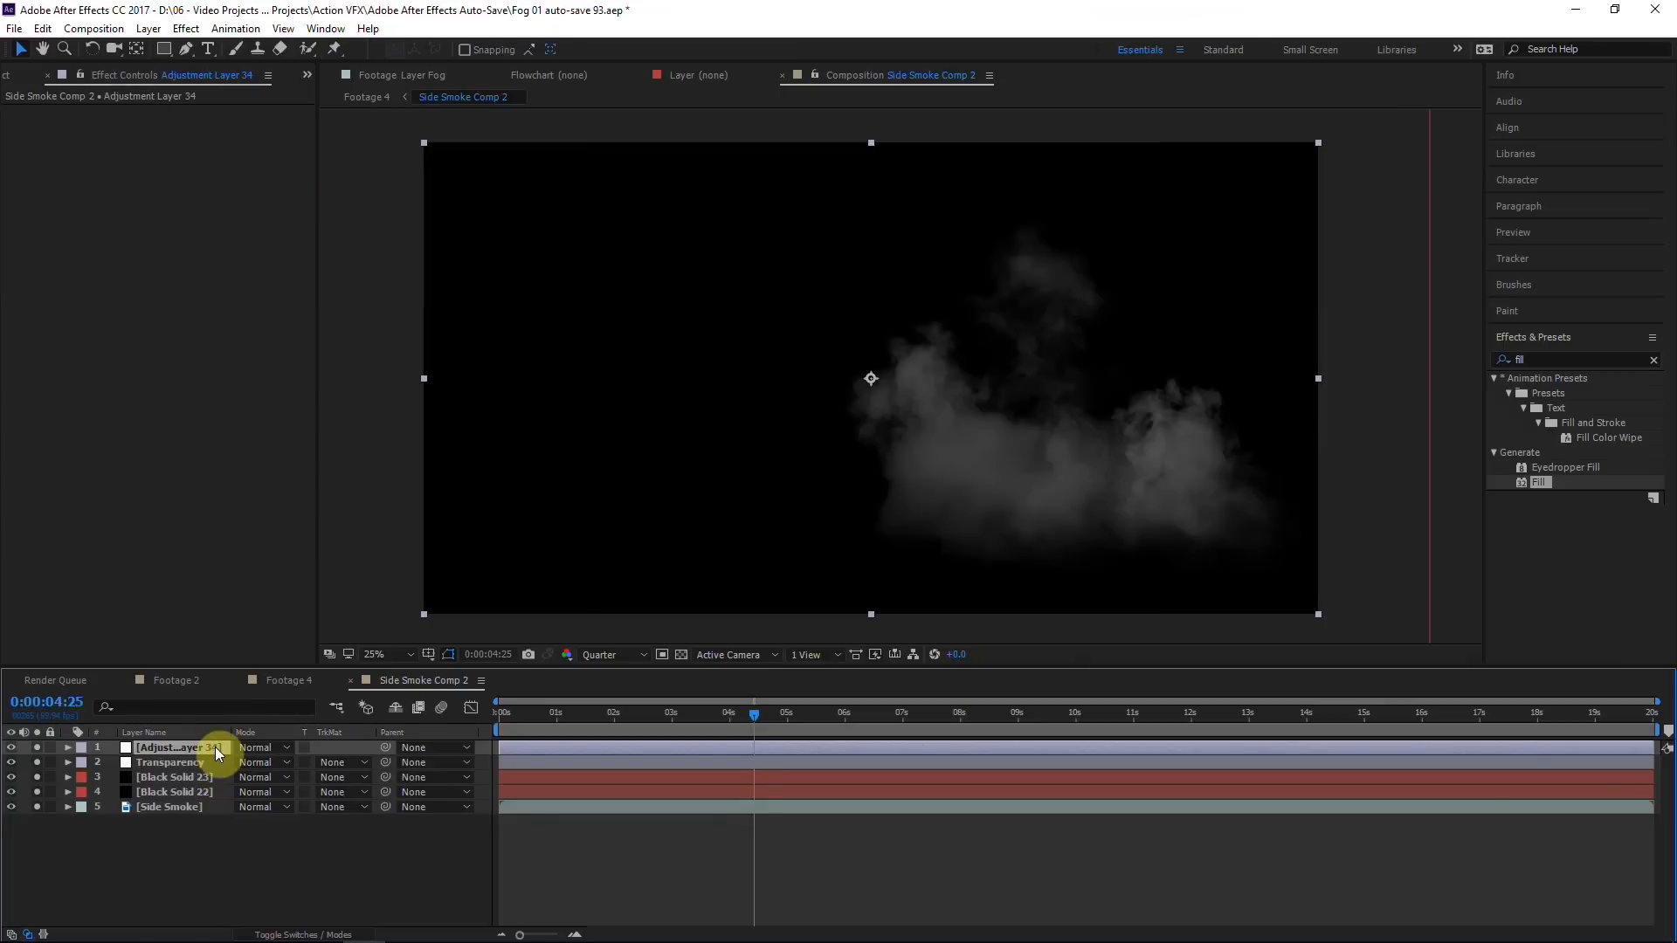
text(Fractal Noise)
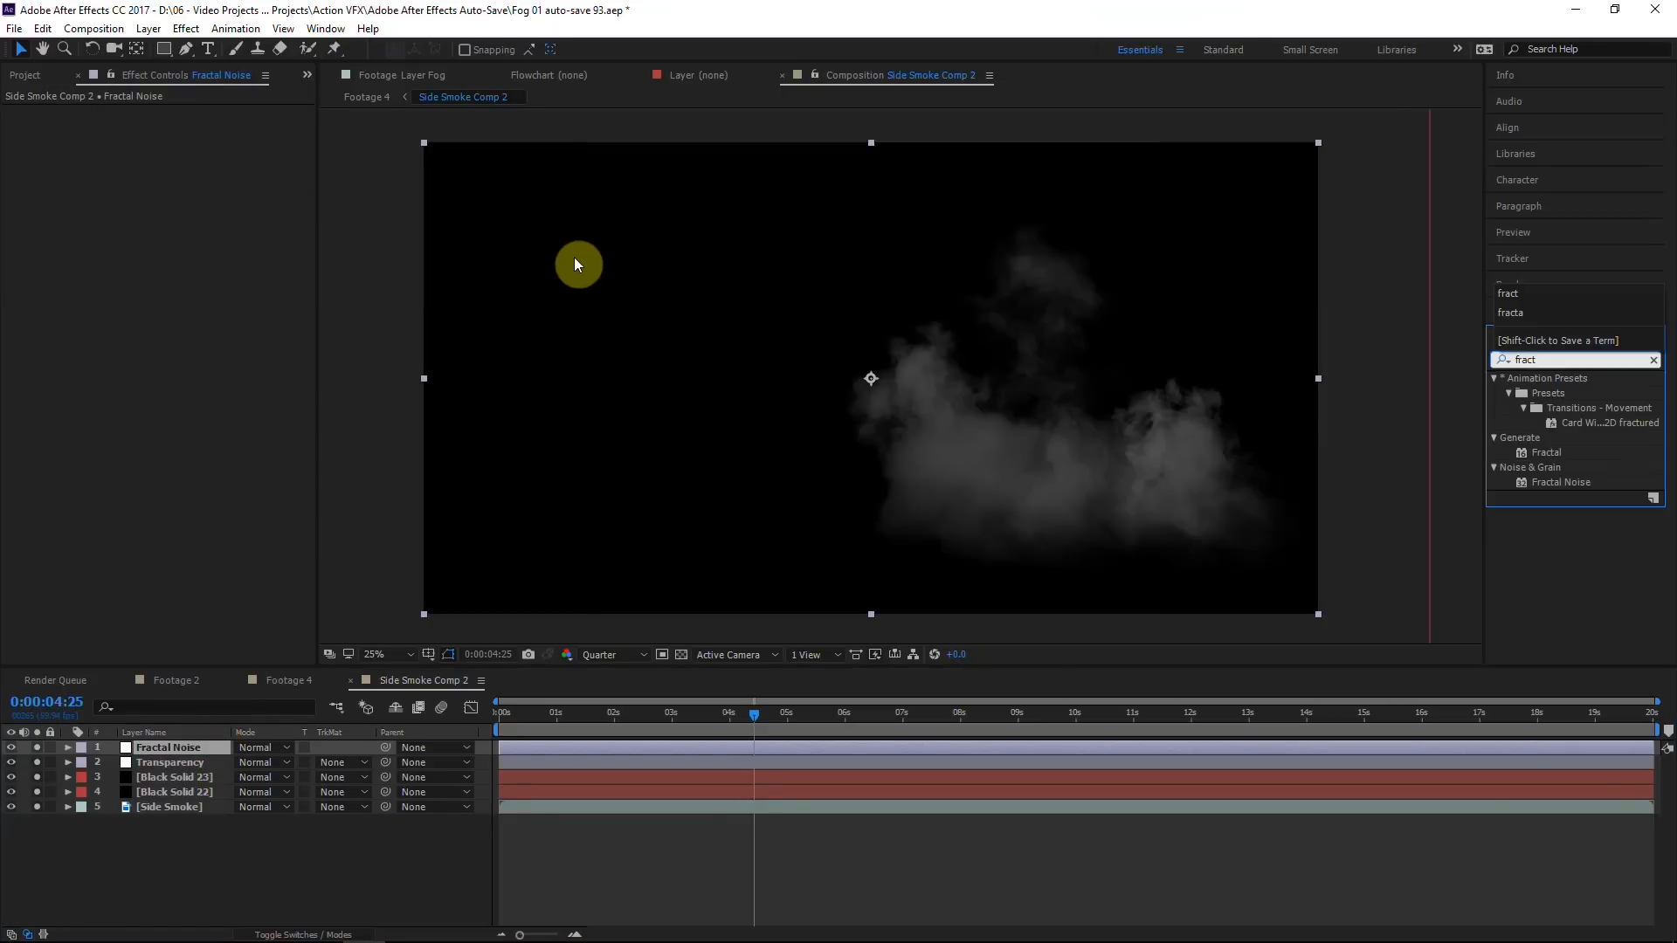
Step: Apply the Fractal Noise effect to the Fractal Noise adjustment layer and set the effect's blending mode to None
drag(1564, 482, 219, 746)
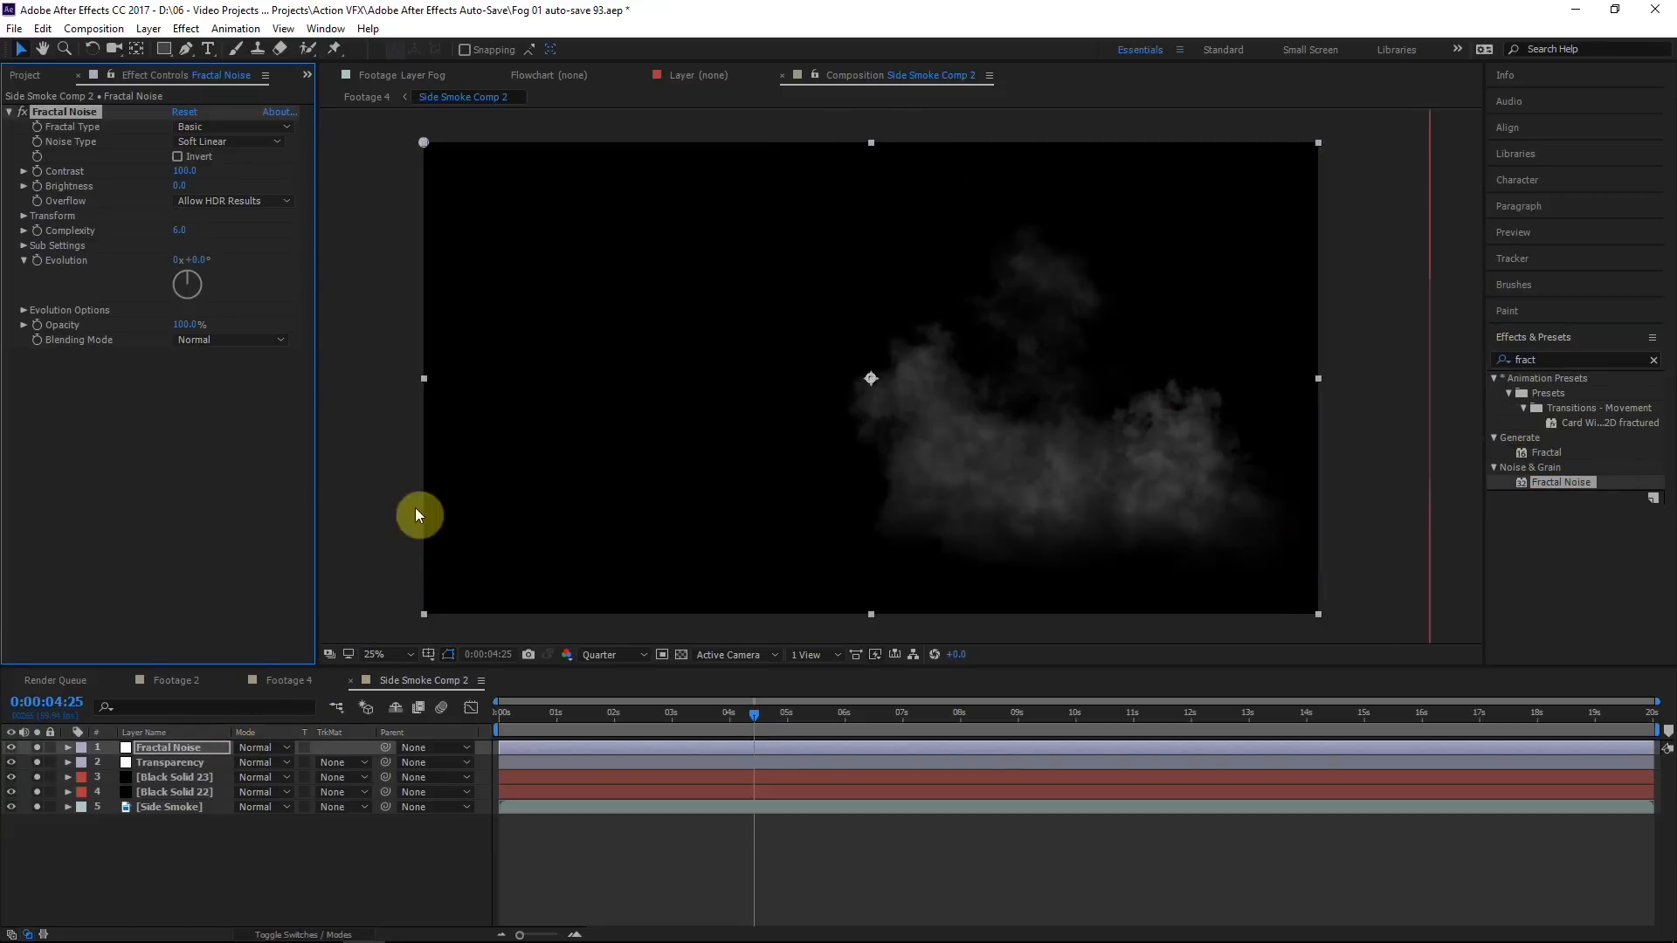
click(70, 113)
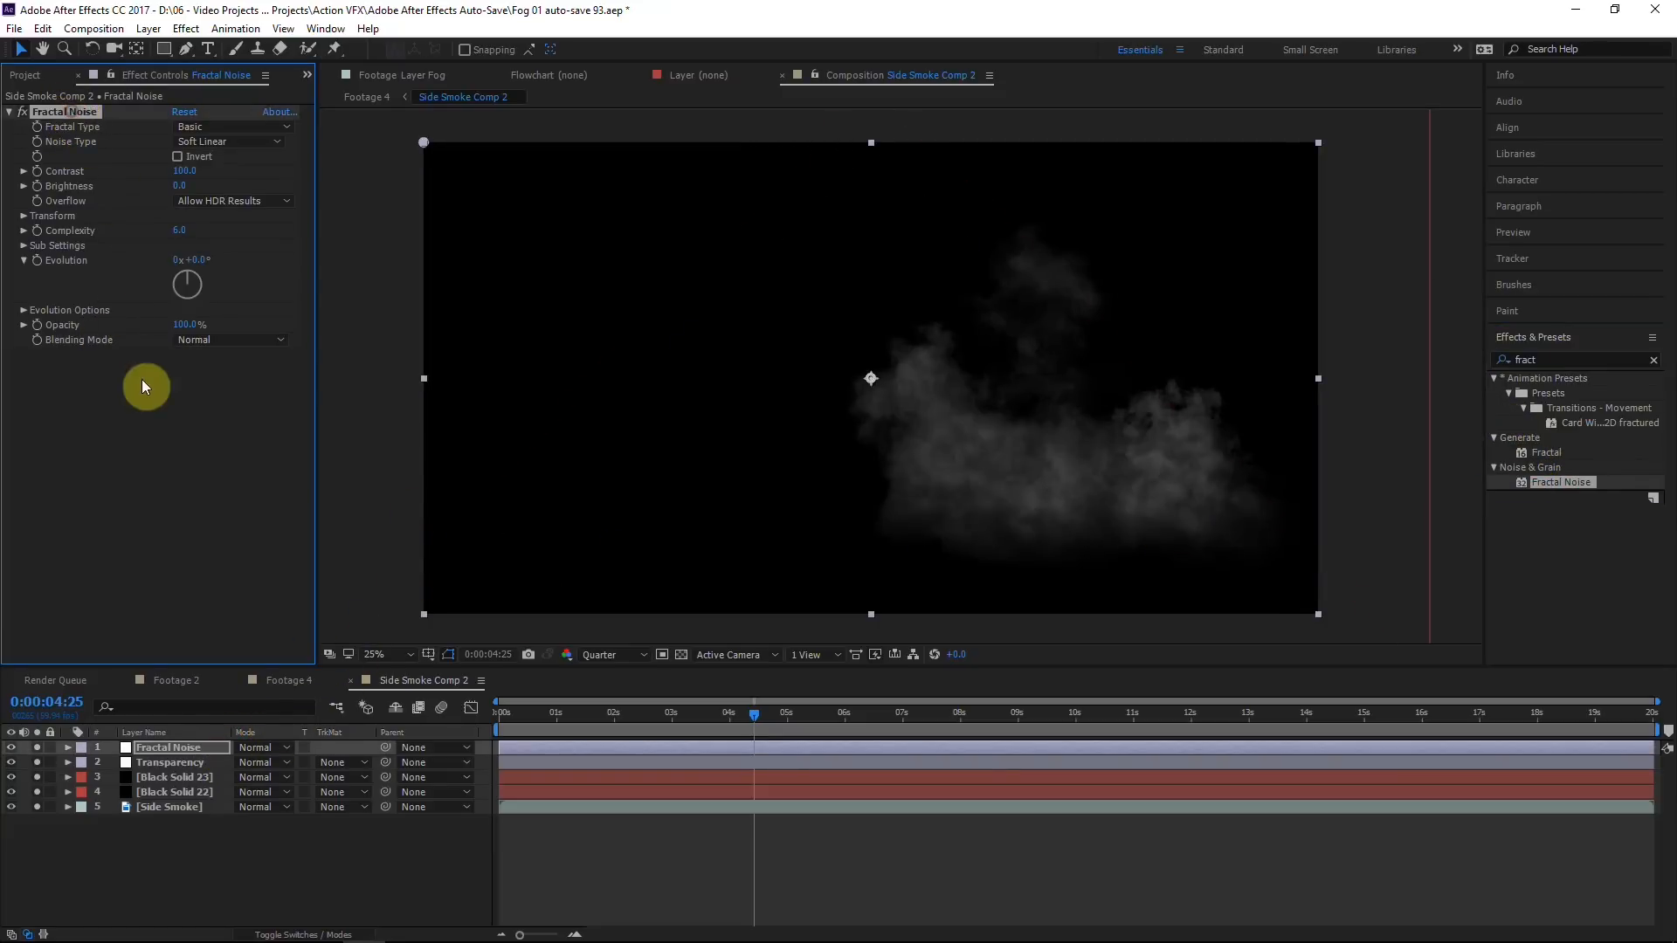
click(685, 657)
click(686, 657)
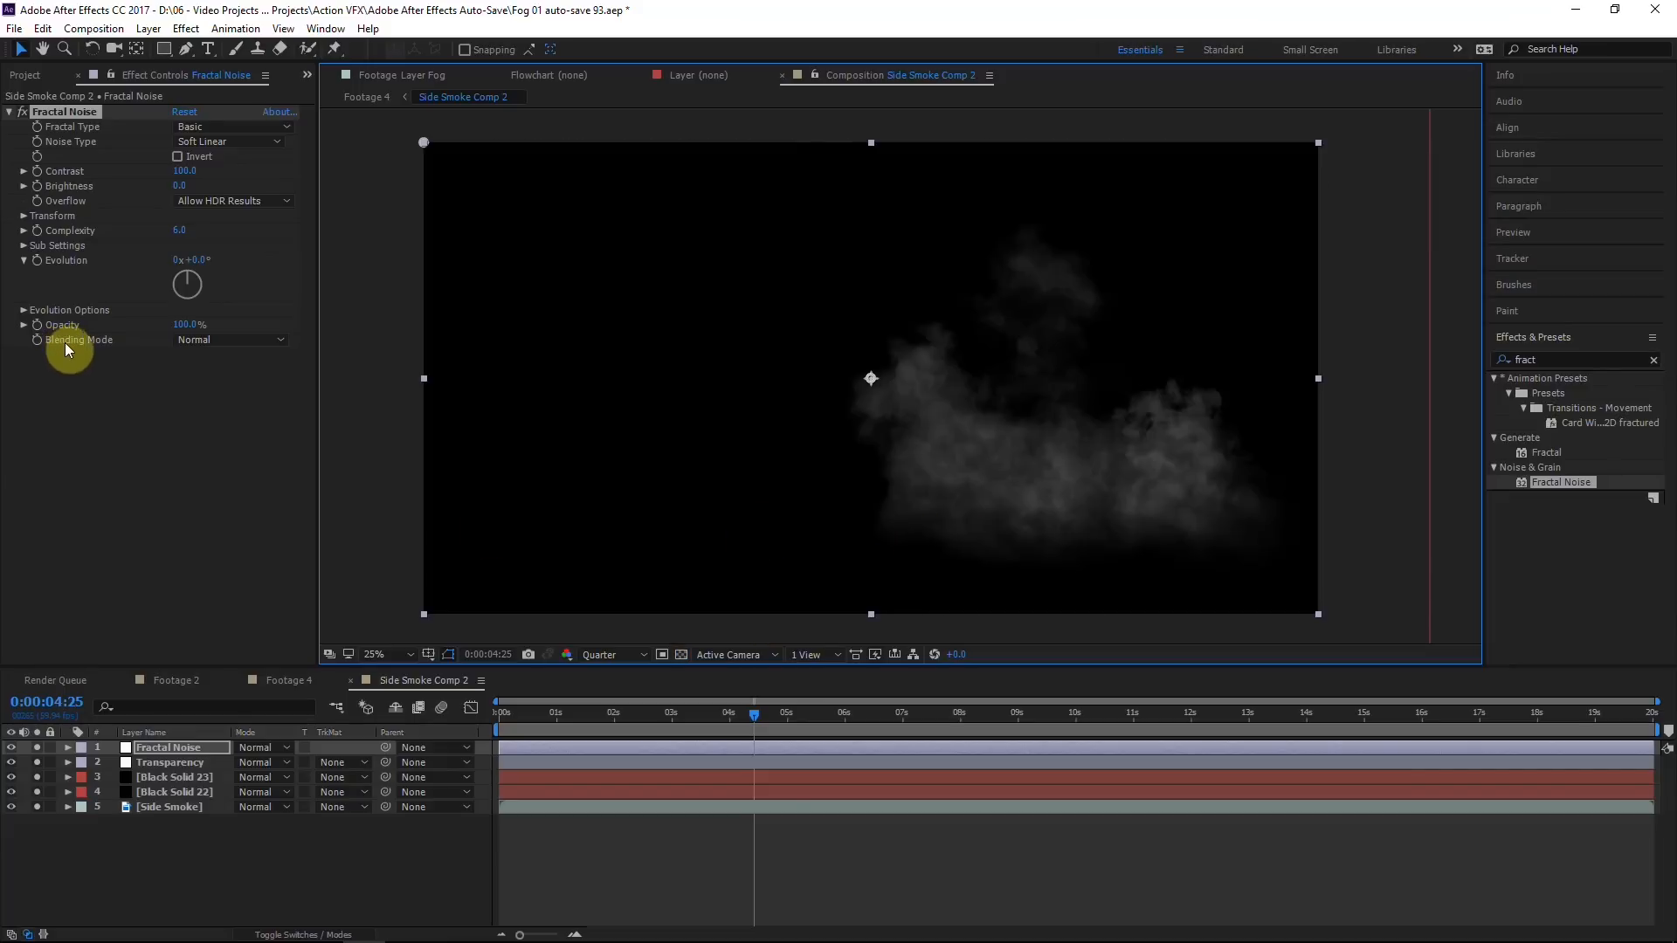
click(175, 341)
click(179, 337)
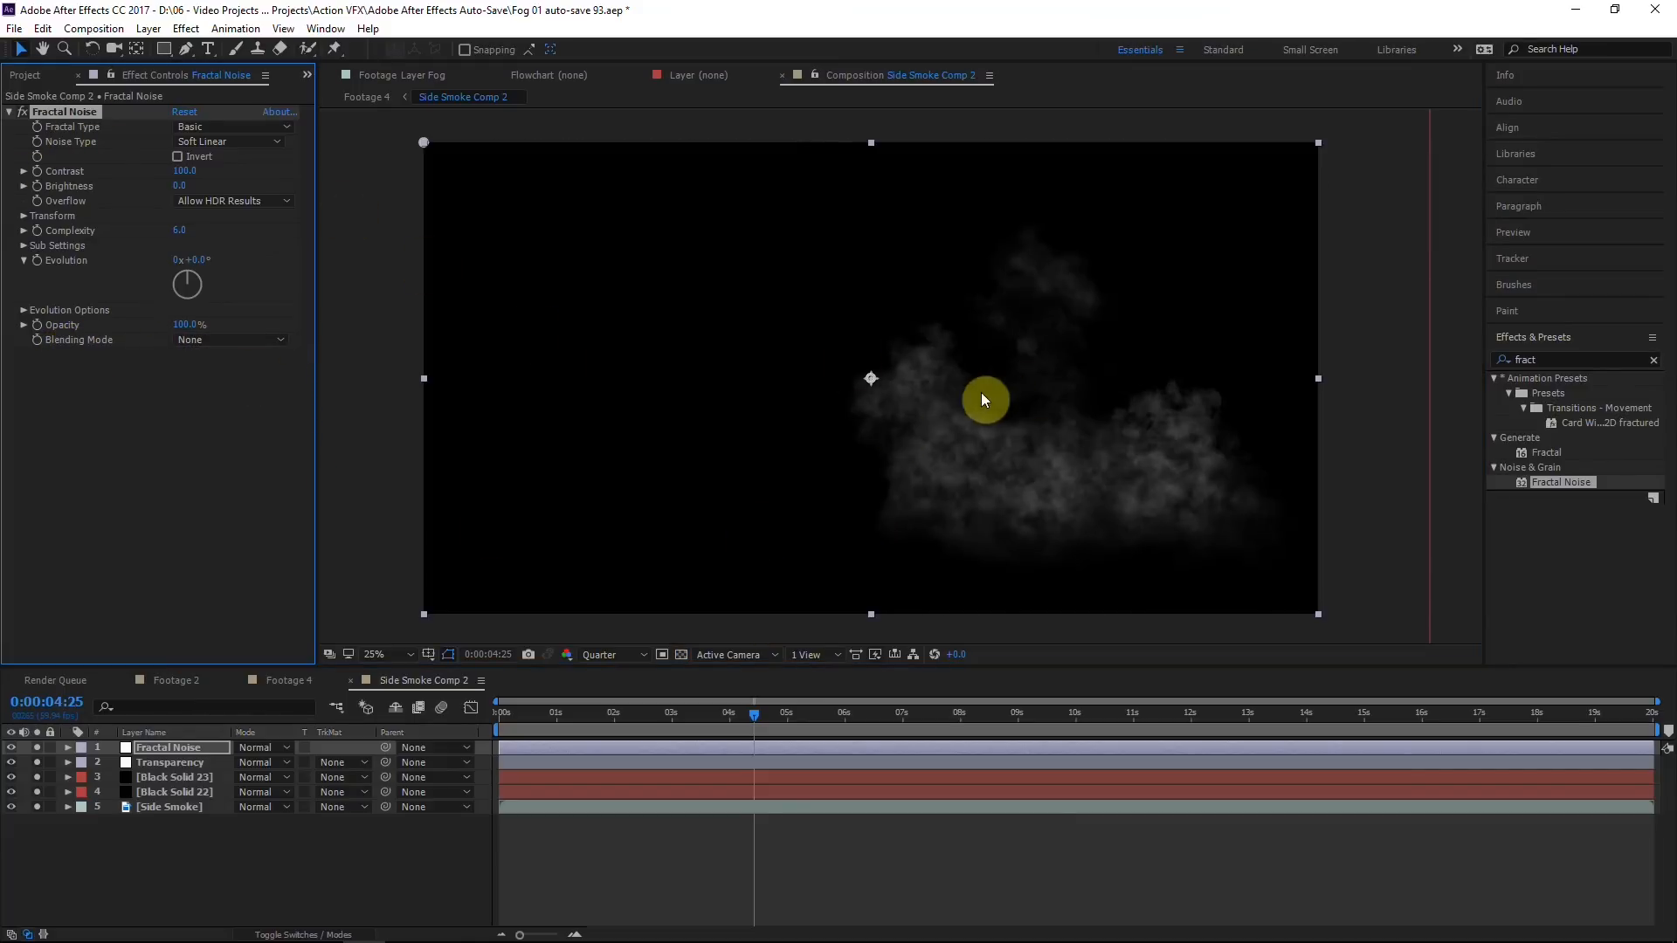
Step: Set the fractal noise's uniform scale to about 387 and its complexity to 9
click(25, 216)
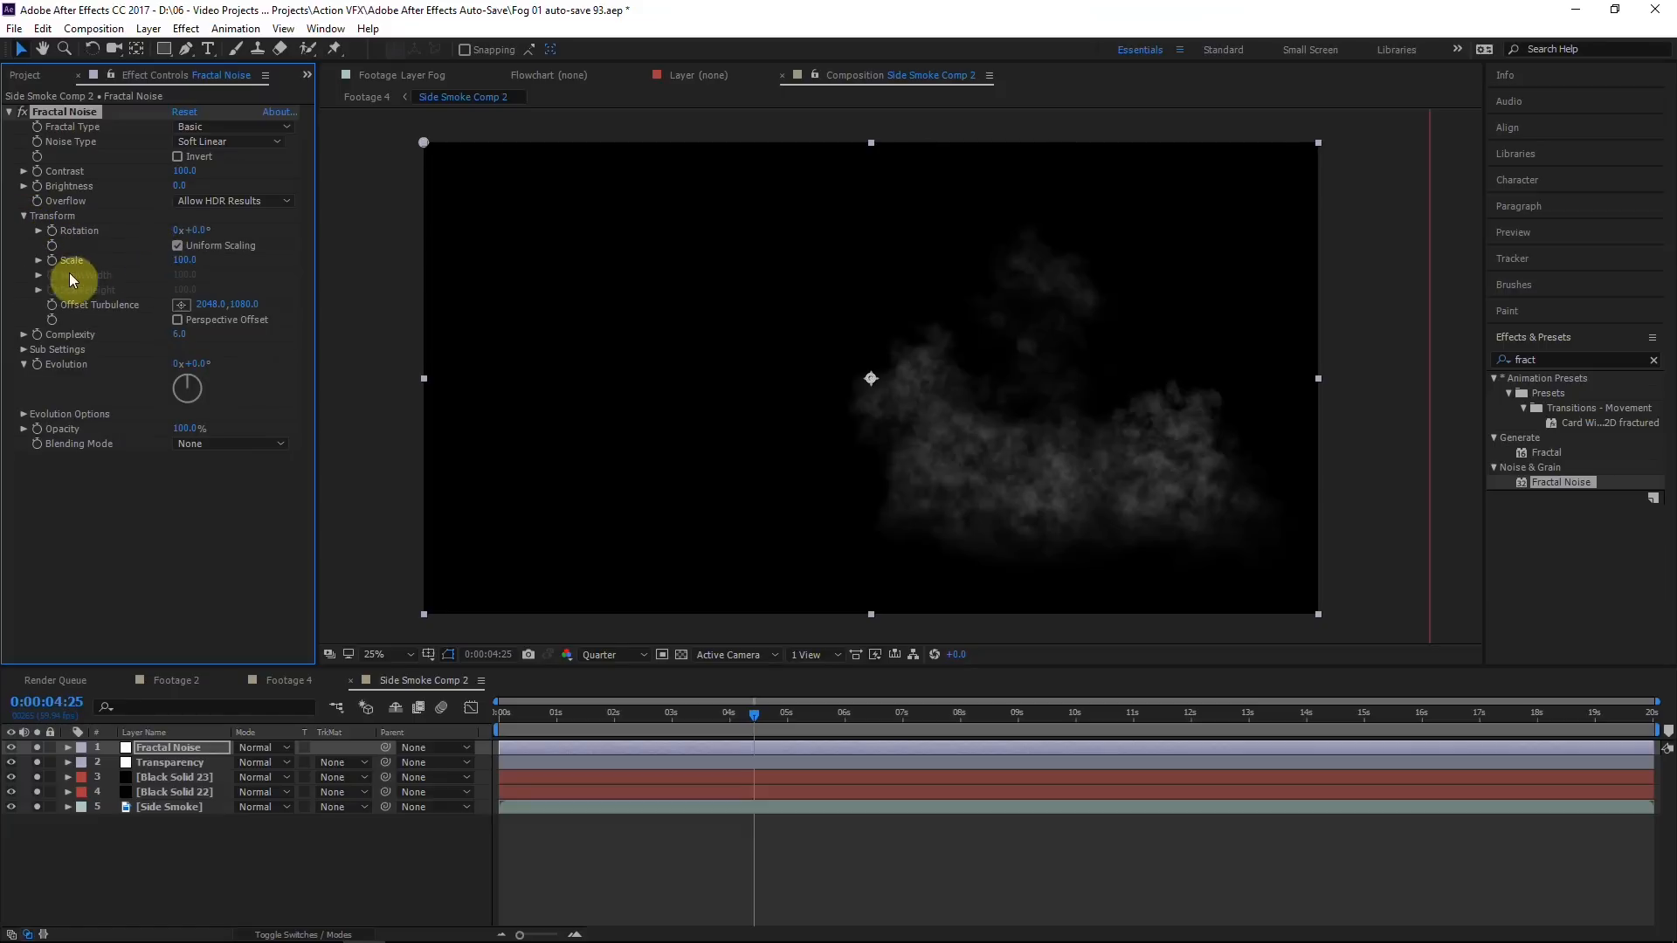
drag(169, 261, 423, 254)
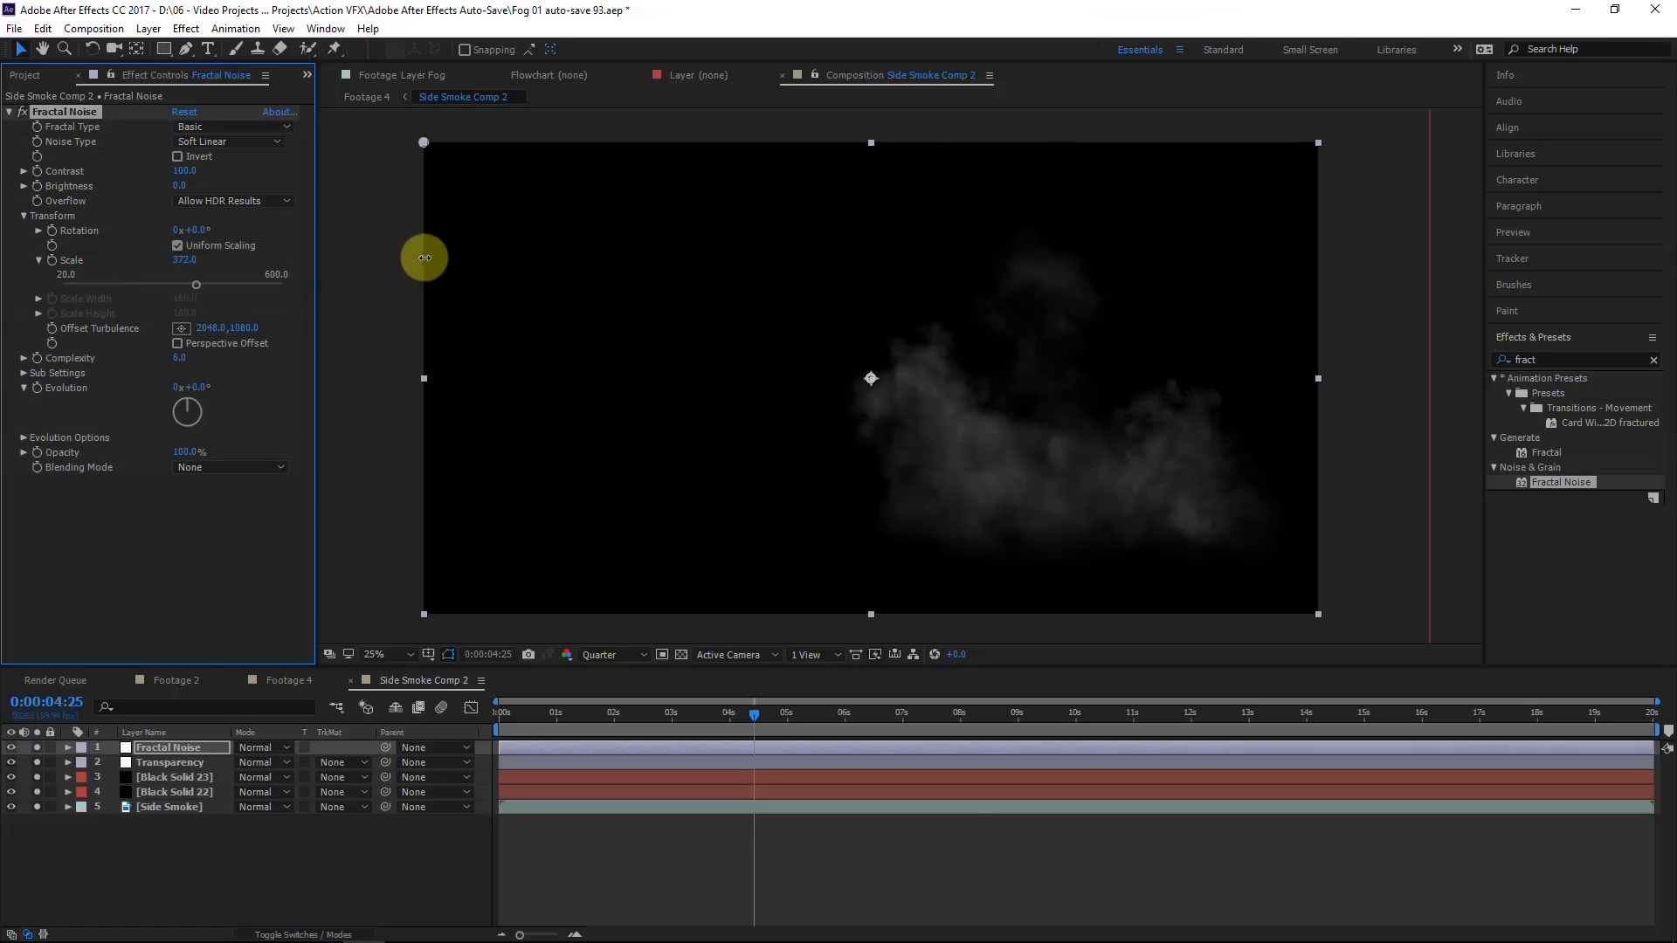
drag(183, 284, 202, 281)
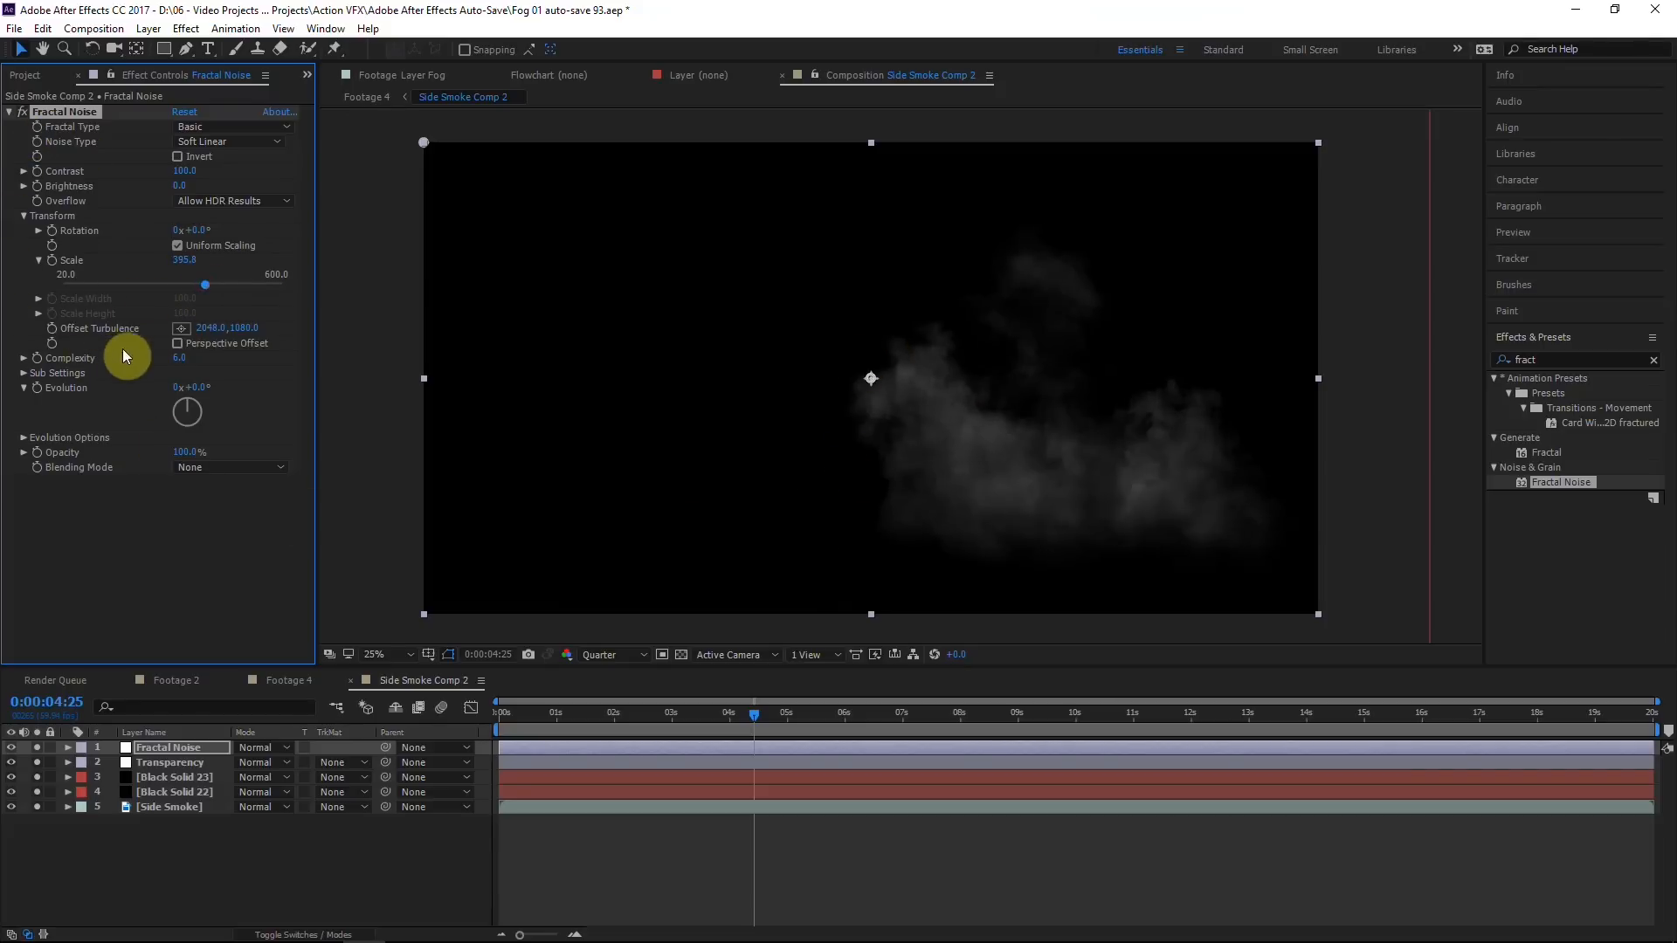
click(186, 571)
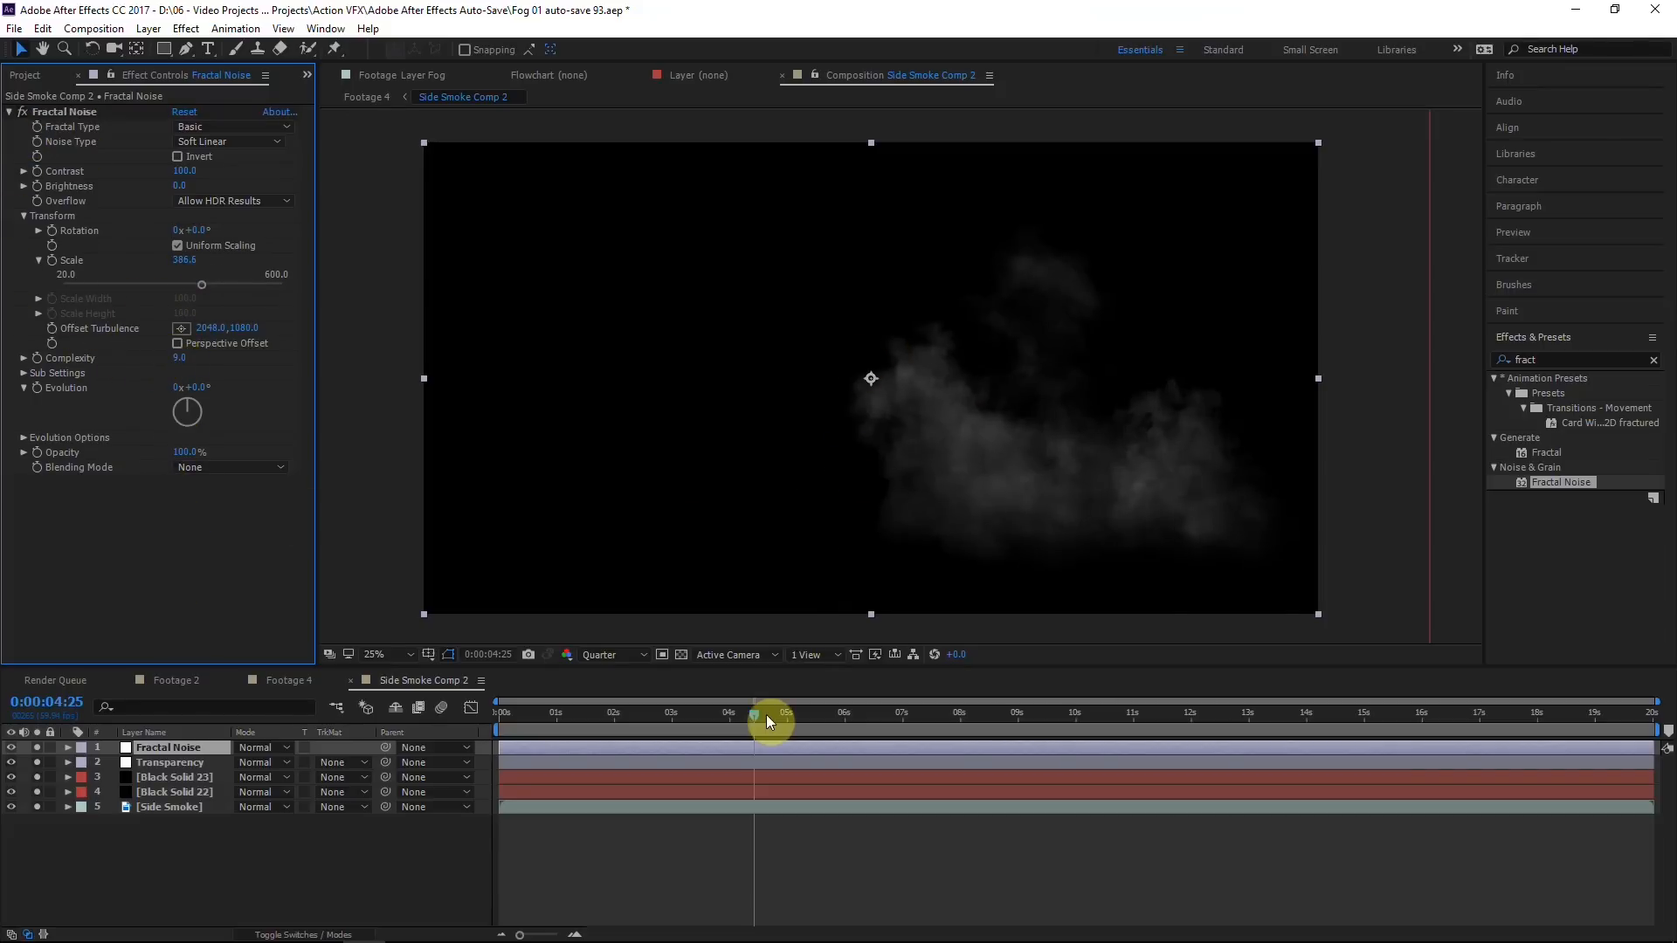
Step: Keyframe the noise's Offset Turbulence from the start of the comp to about 2224, 324 at its end, and check the drift
click(80, 112)
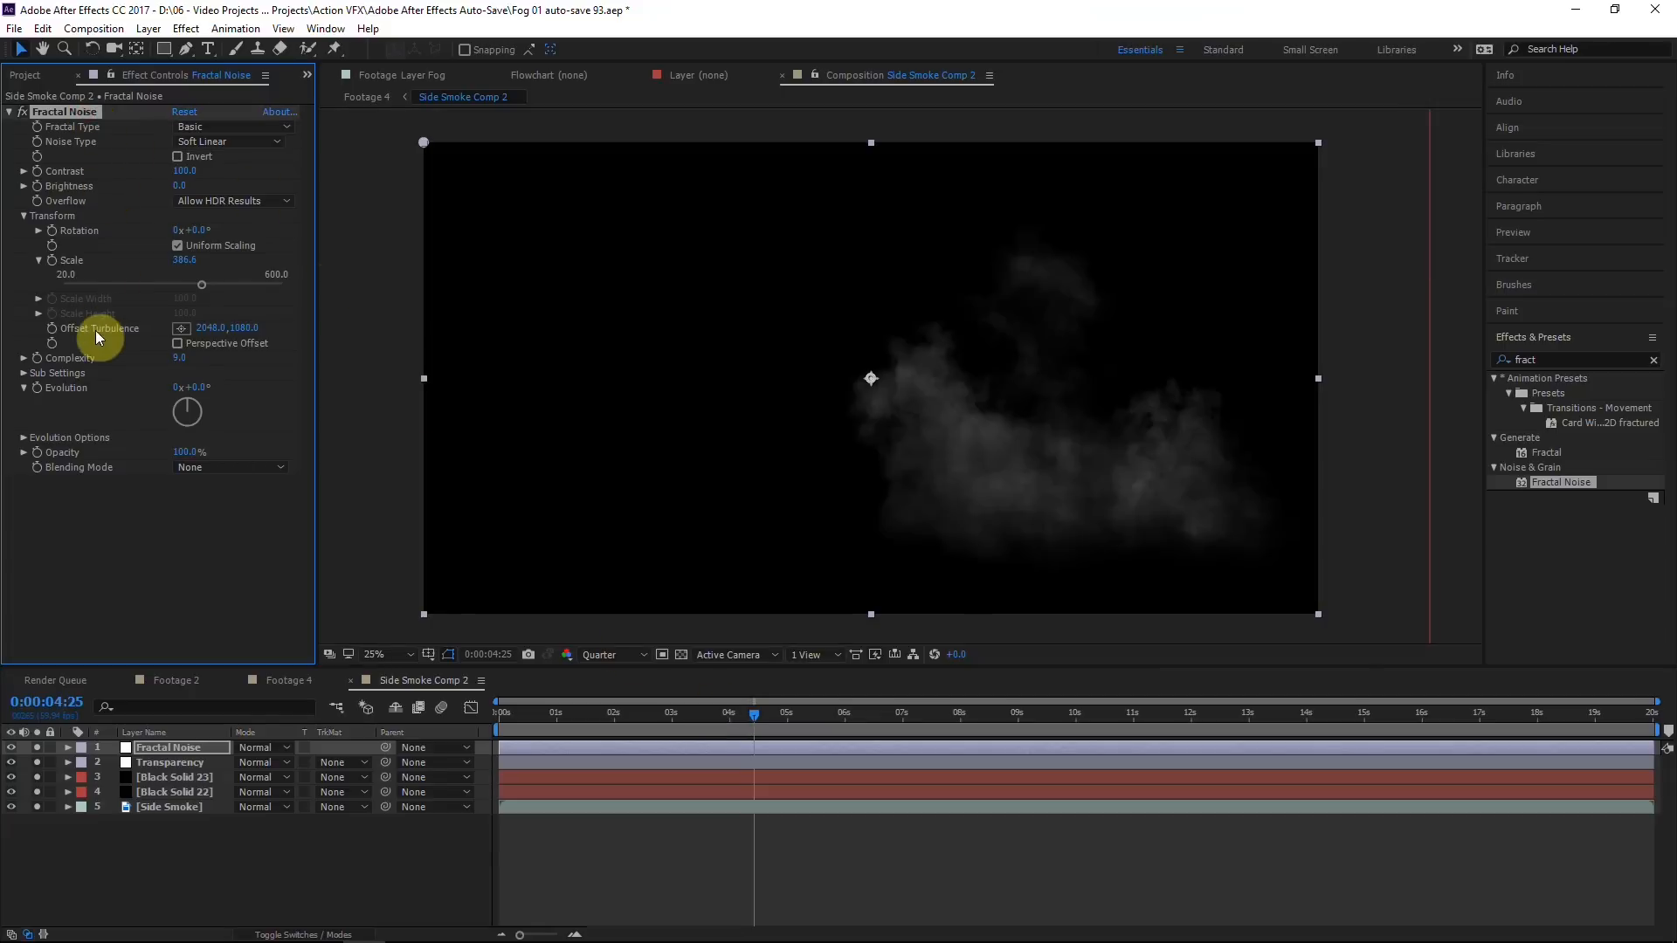
key(Home)
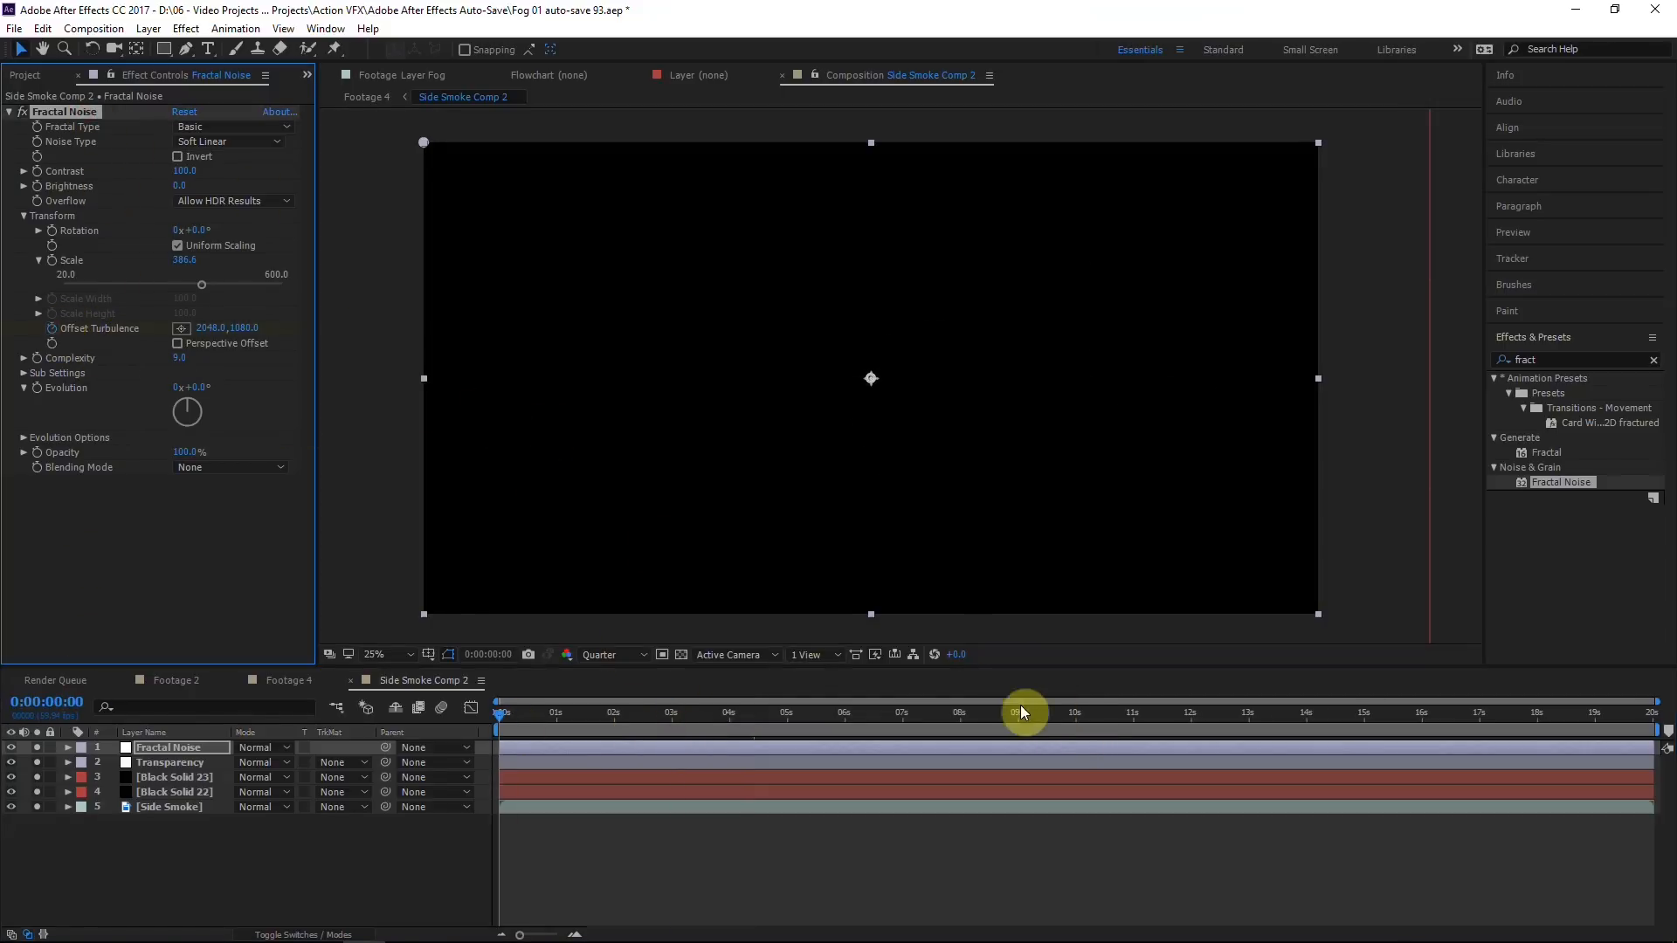
key(End)
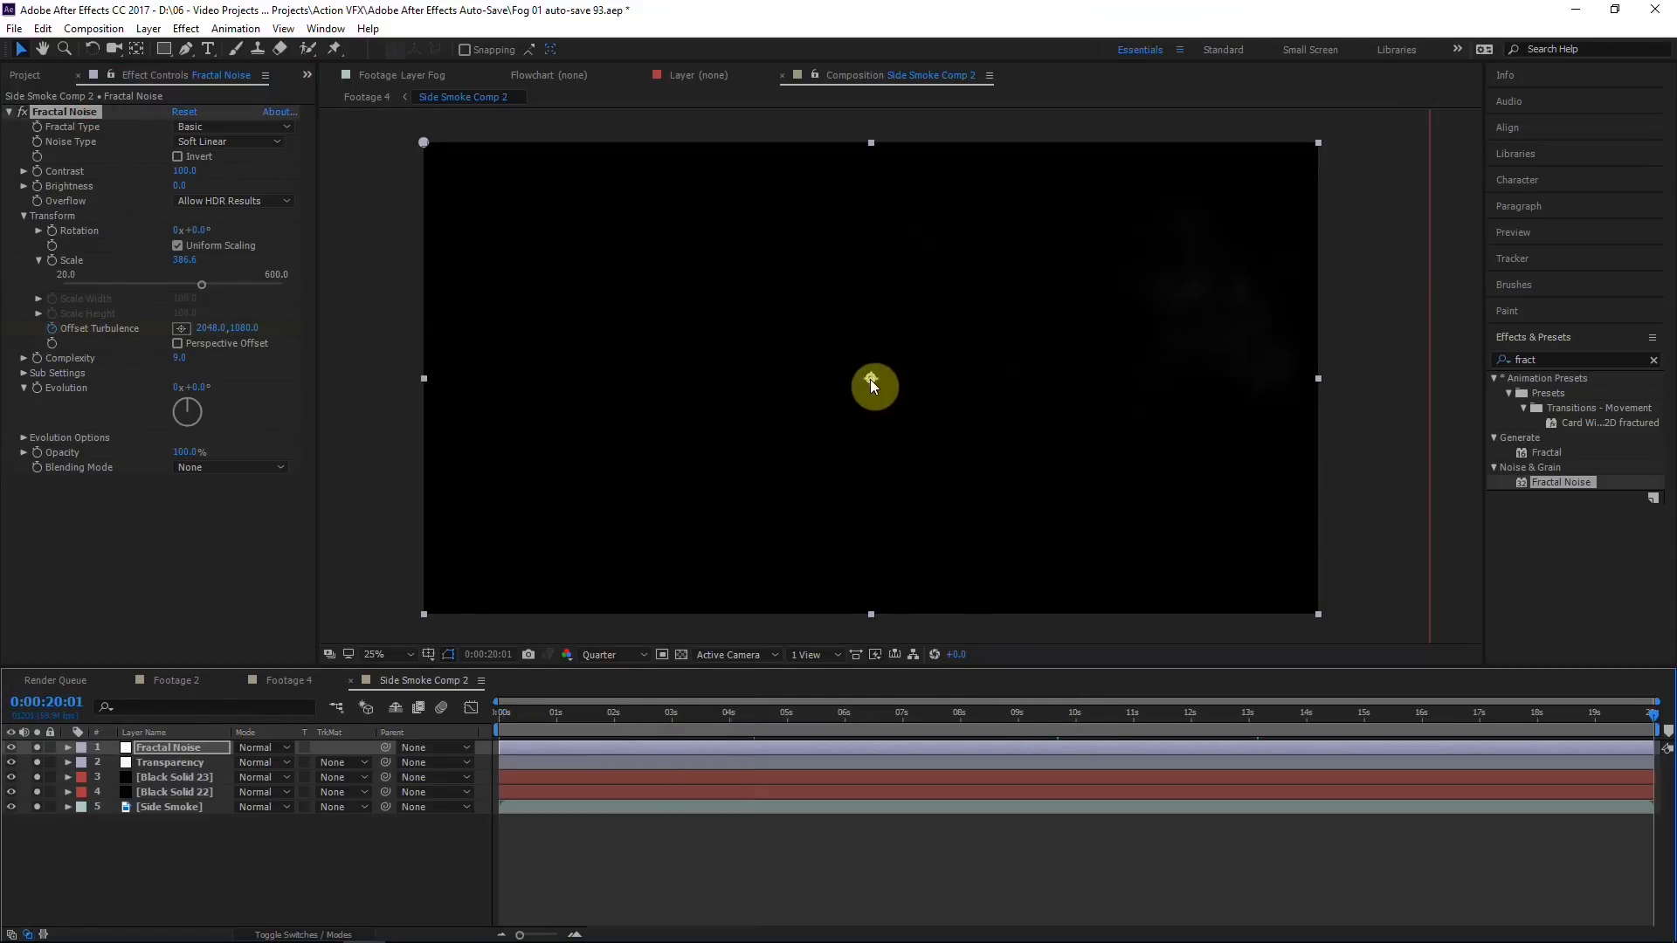
drag(869, 374, 877, 342)
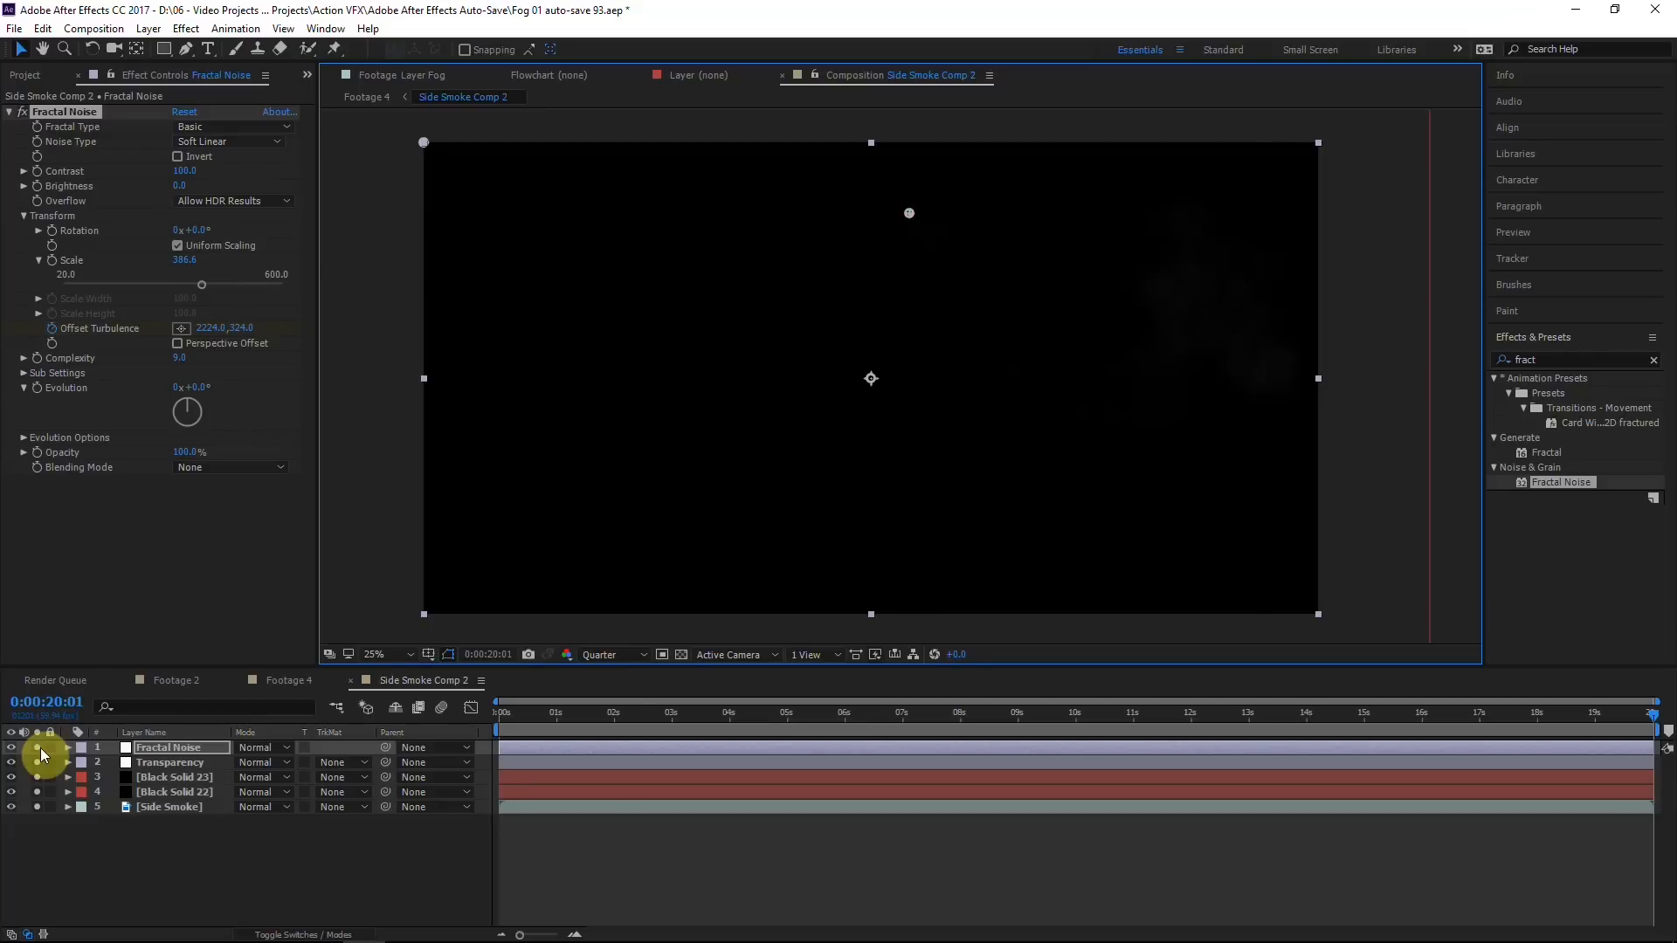
click(621, 713)
drag(714, 713, 729, 713)
click(169, 749)
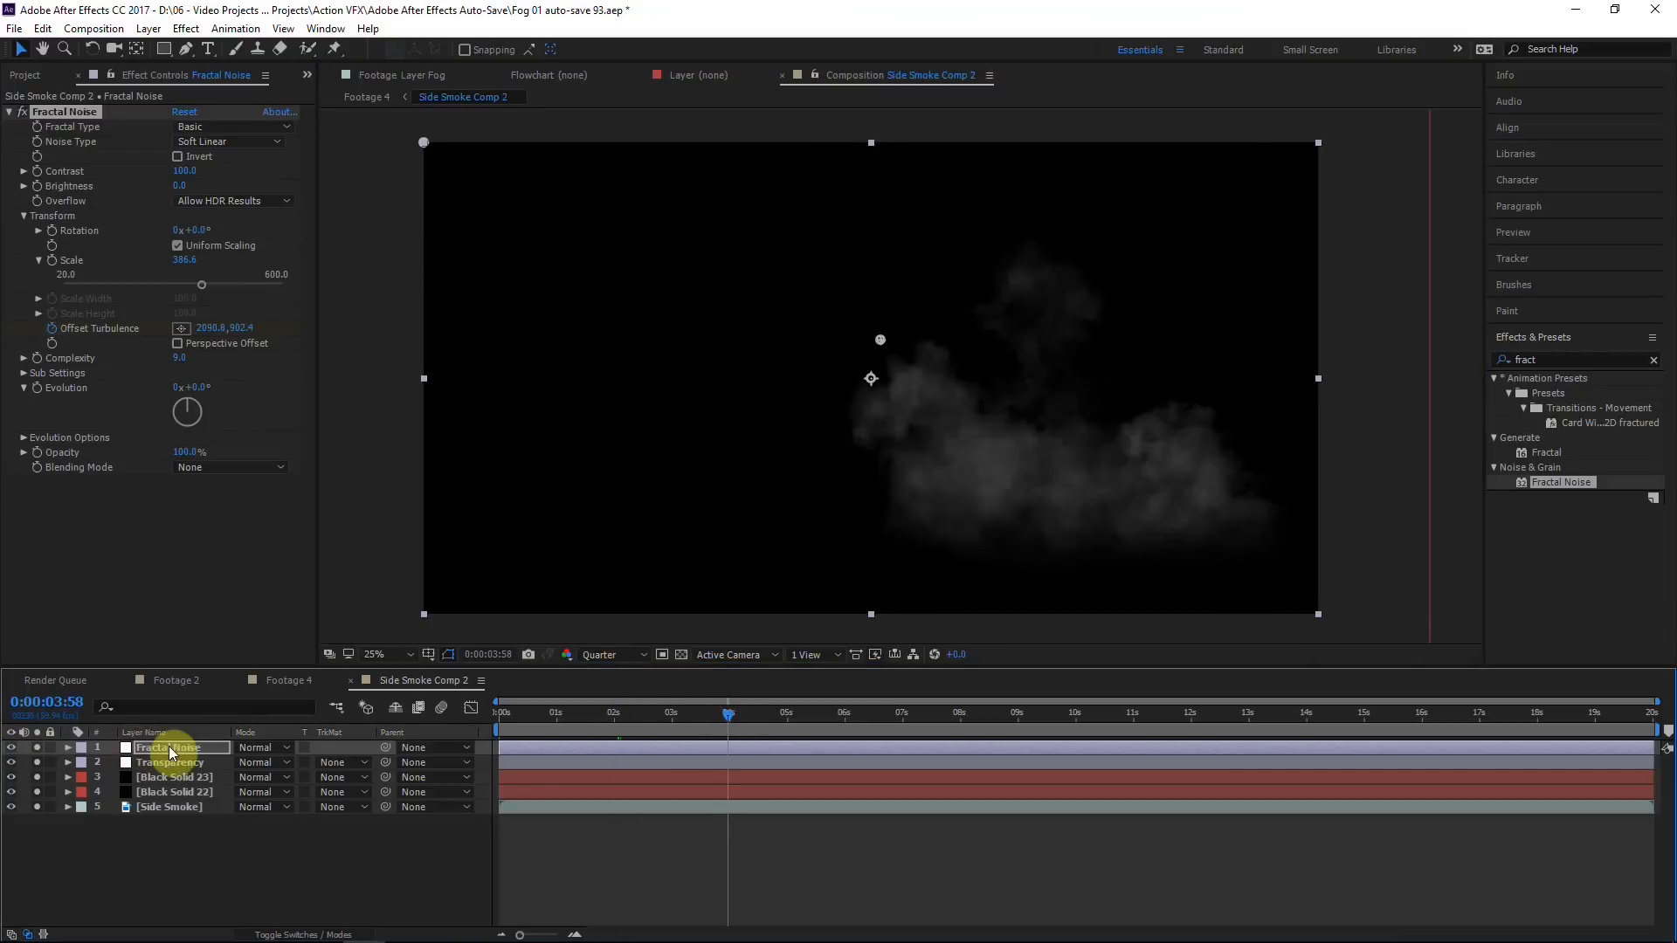
Step: Animate the Fractal Noise evolution with the expression time*50 and collapse the layer's properties
click(57, 402)
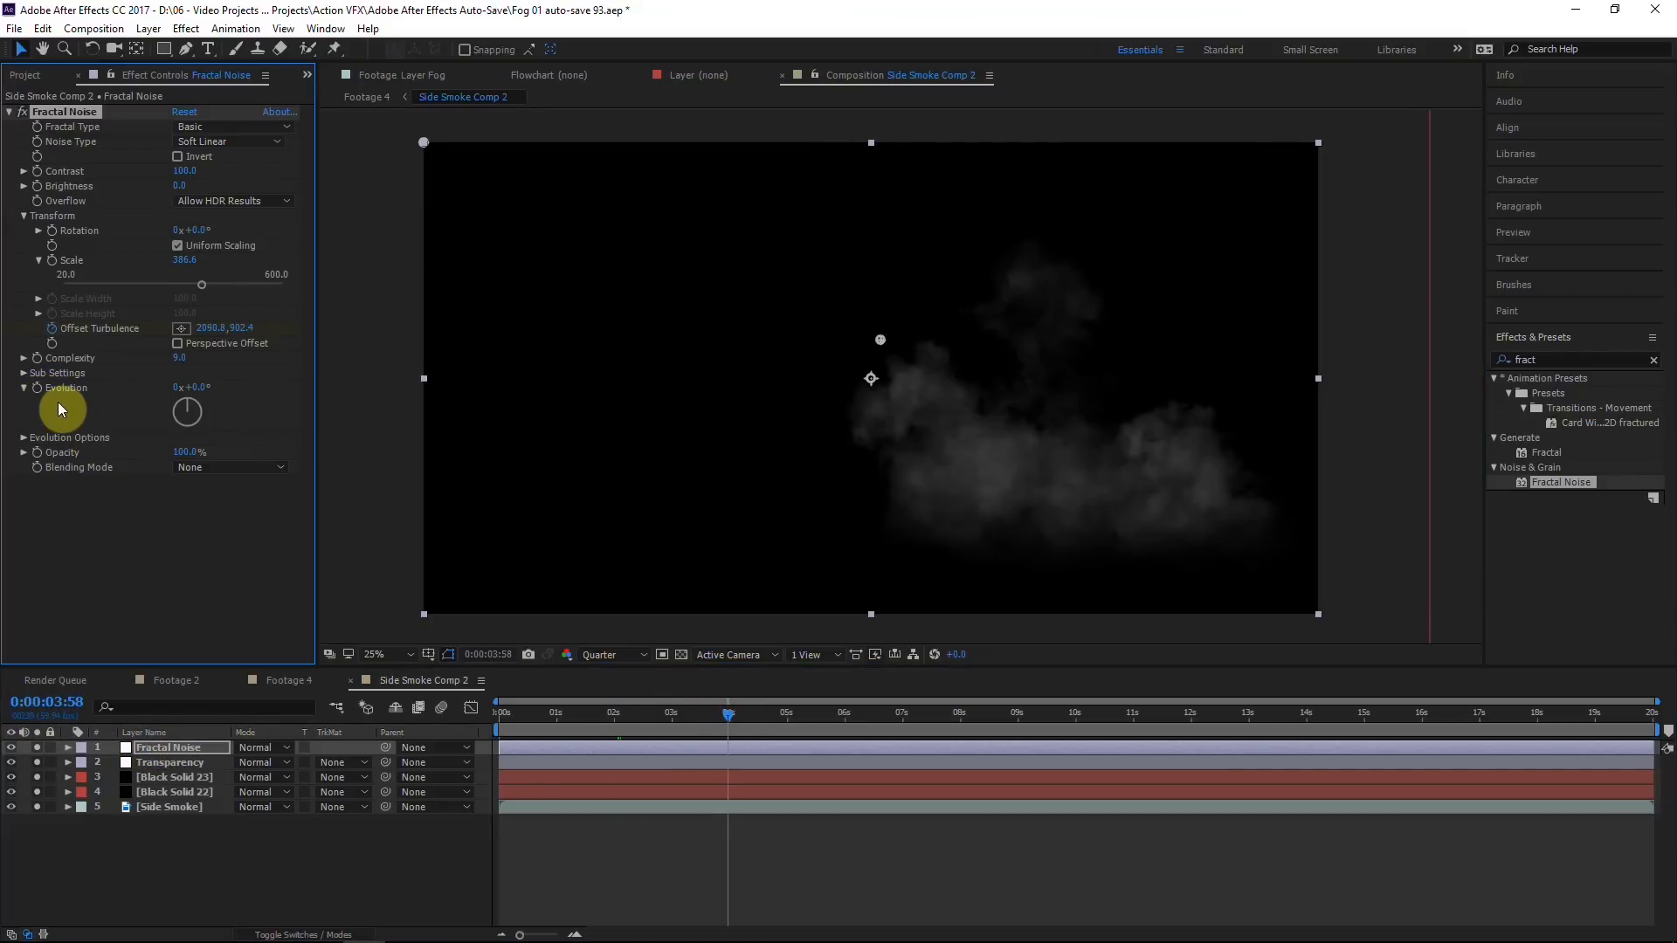
alt+click(37, 389)
text(time*)
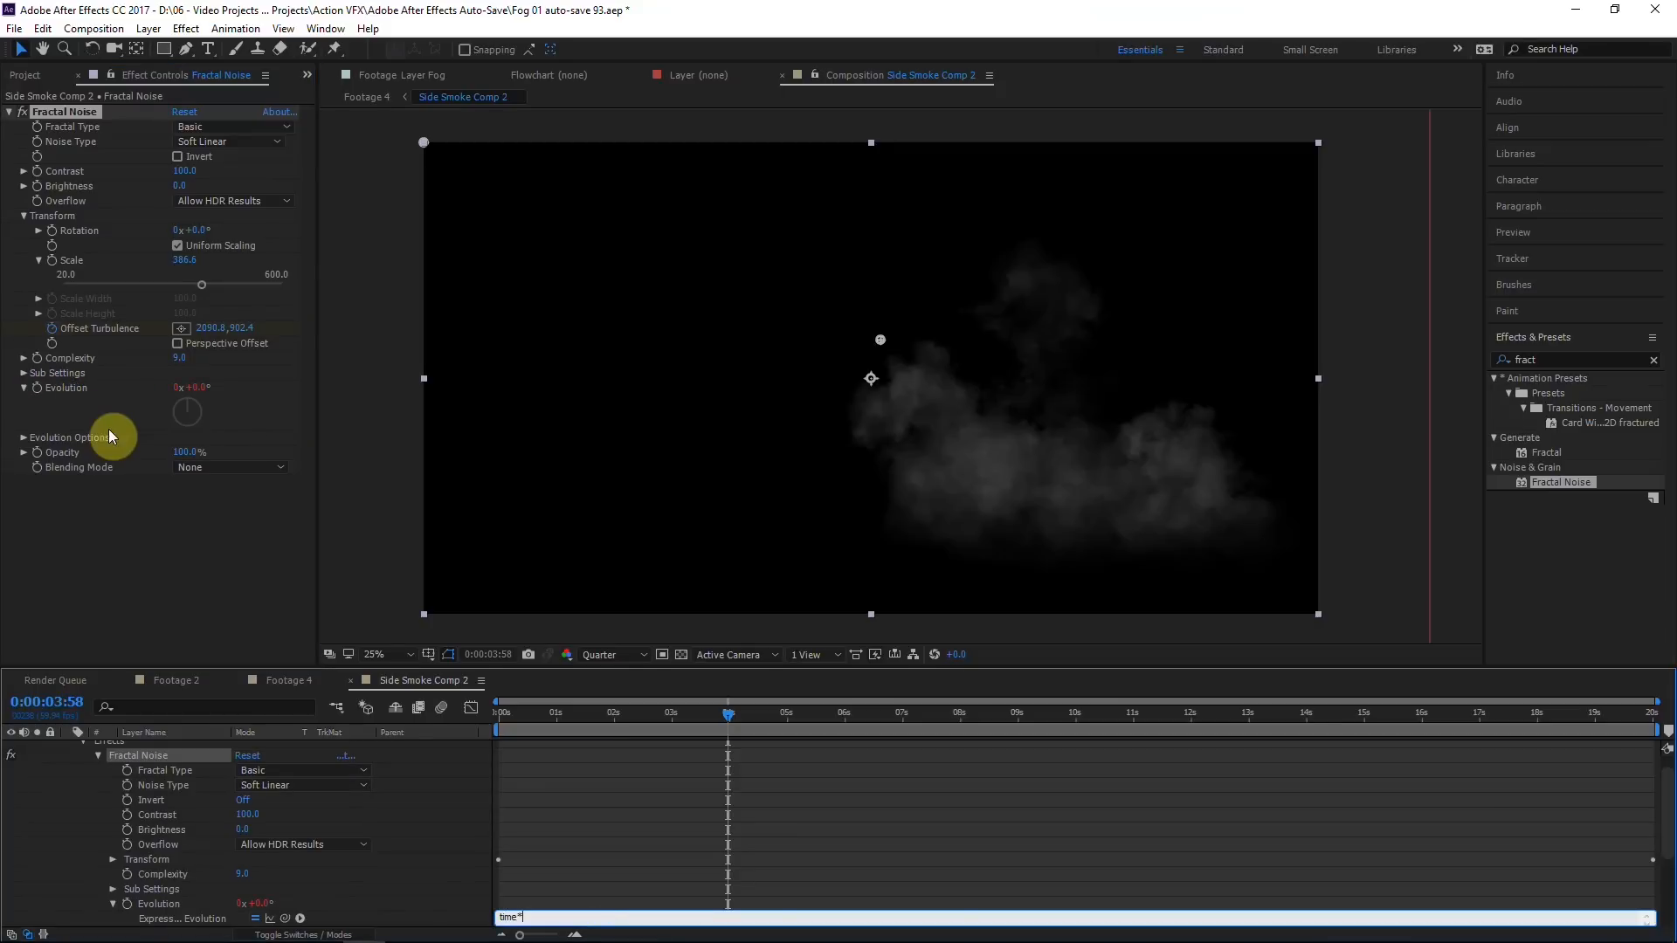
text(50)
click(71, 750)
click(71, 750)
Step: Set the Fractal Noise adjustment layer's opacity to 70%
click(151, 746)
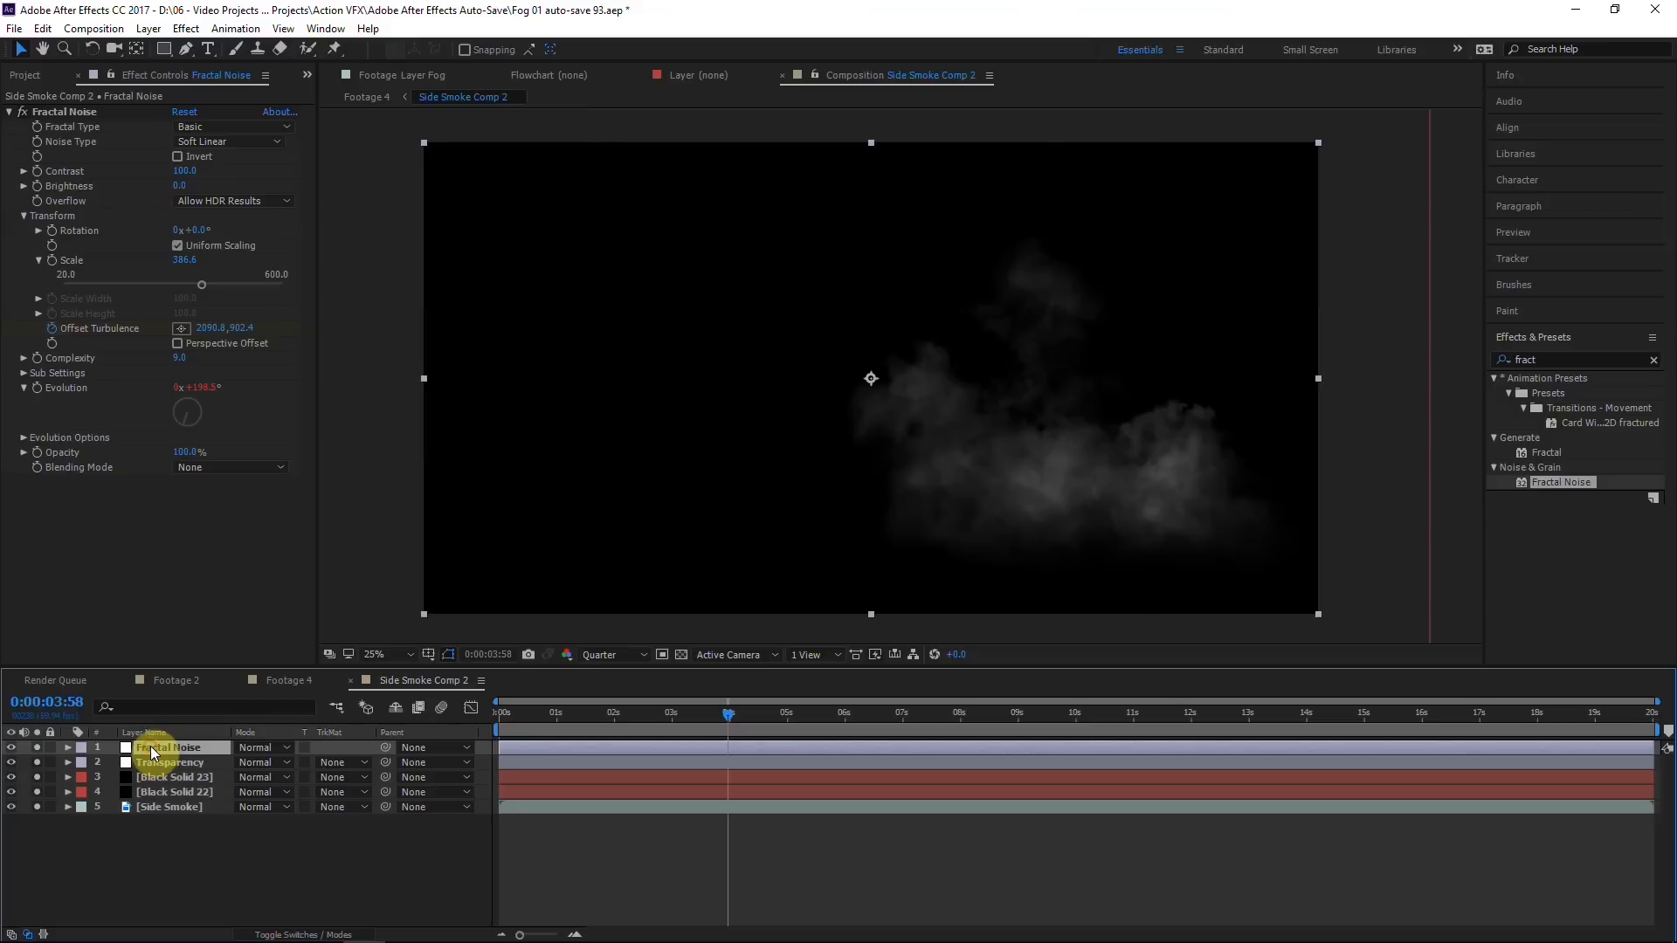
key(t)
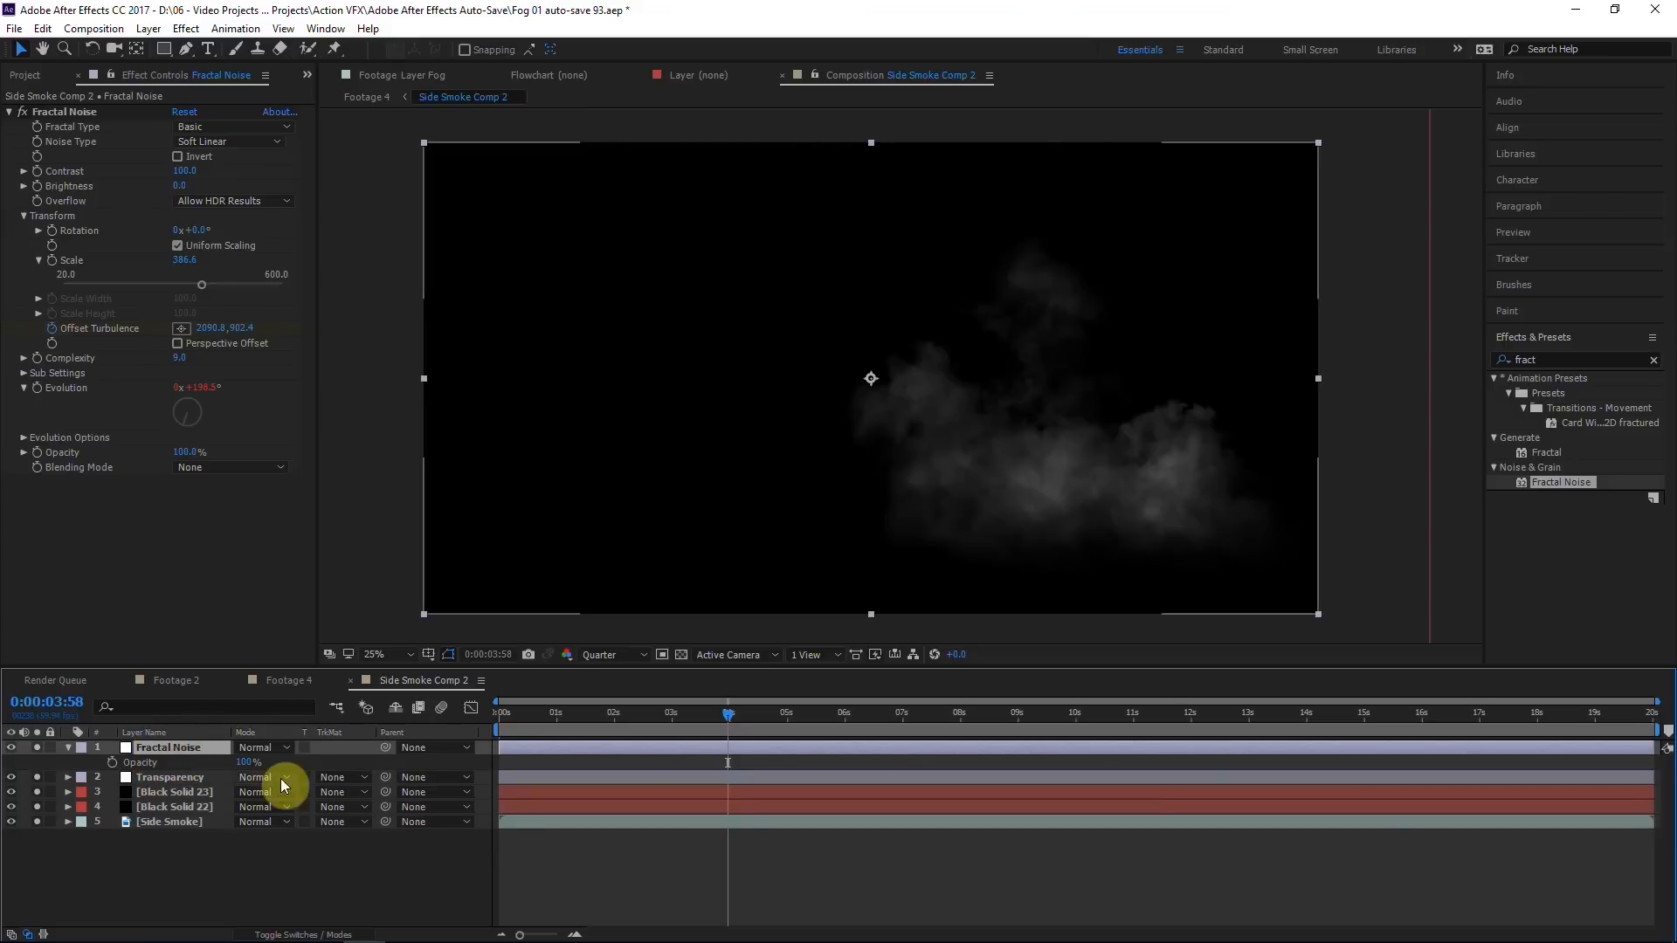
click(249, 760)
click(267, 884)
click(180, 749)
click(259, 766)
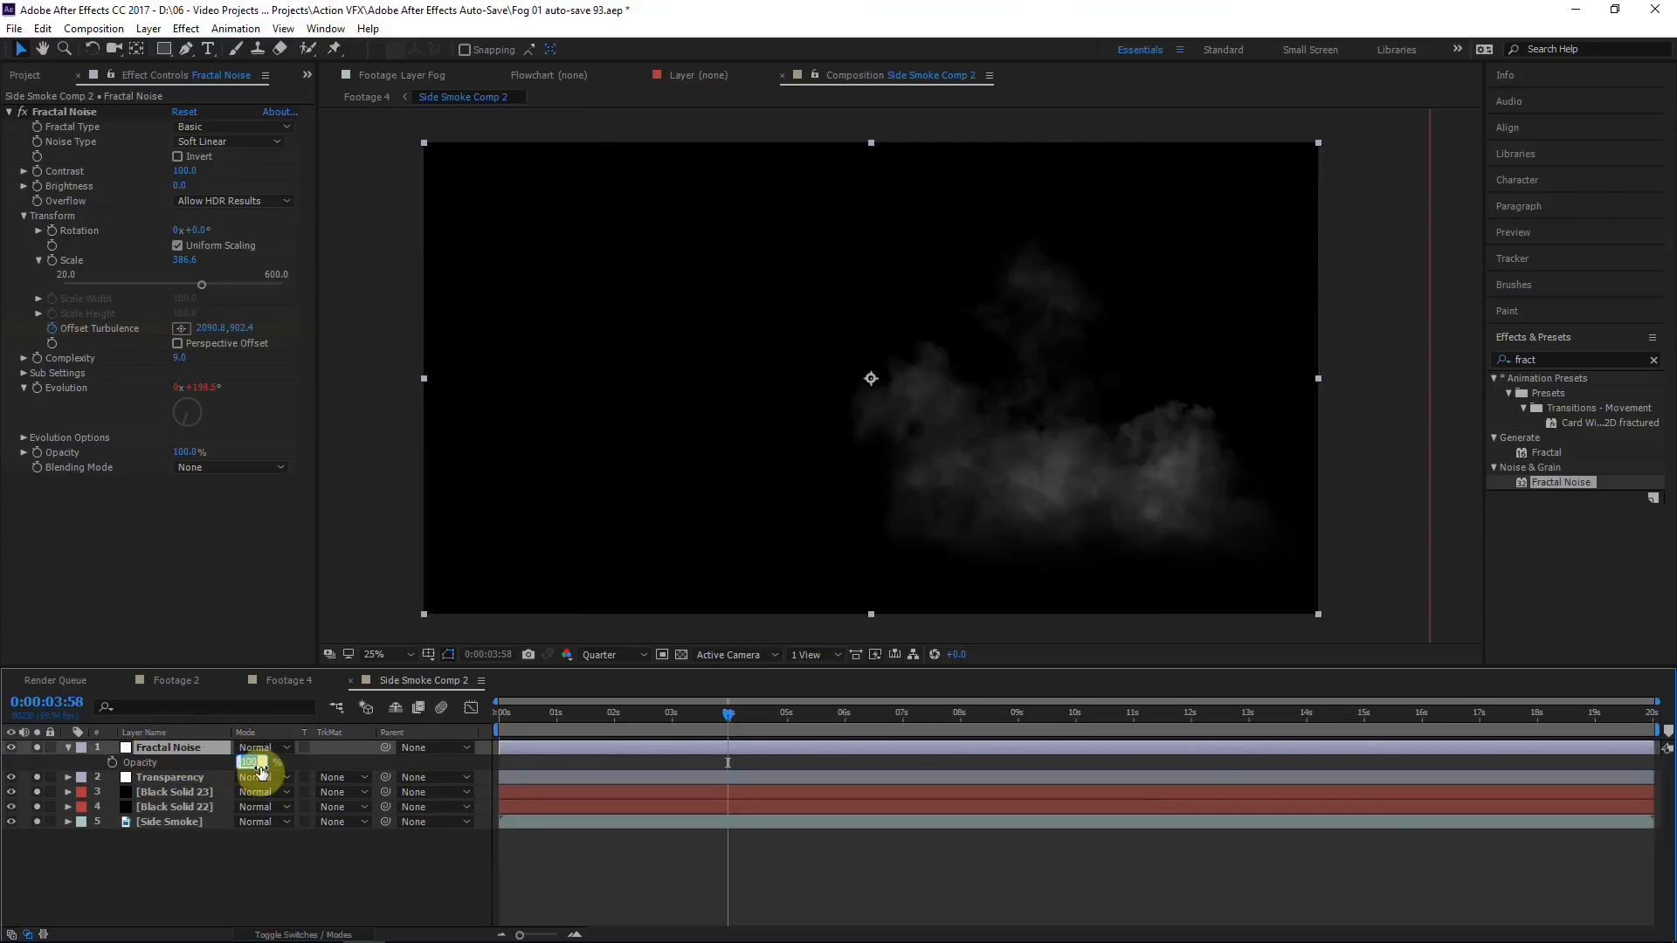
text(70)
key(Return)
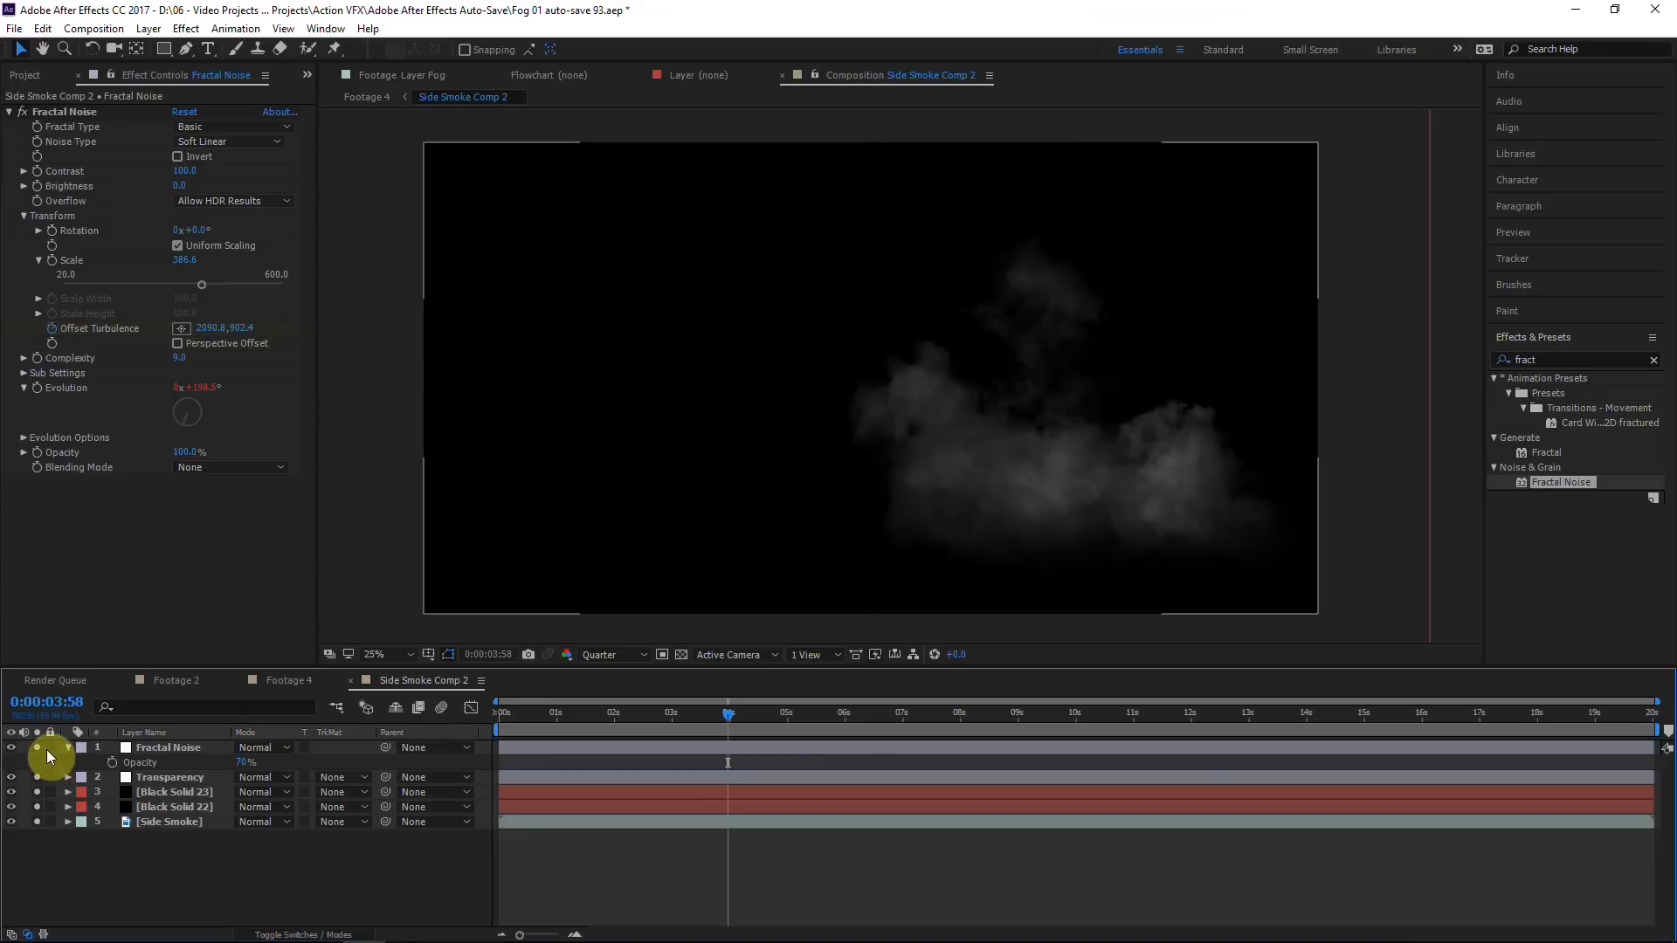
click(42, 746)
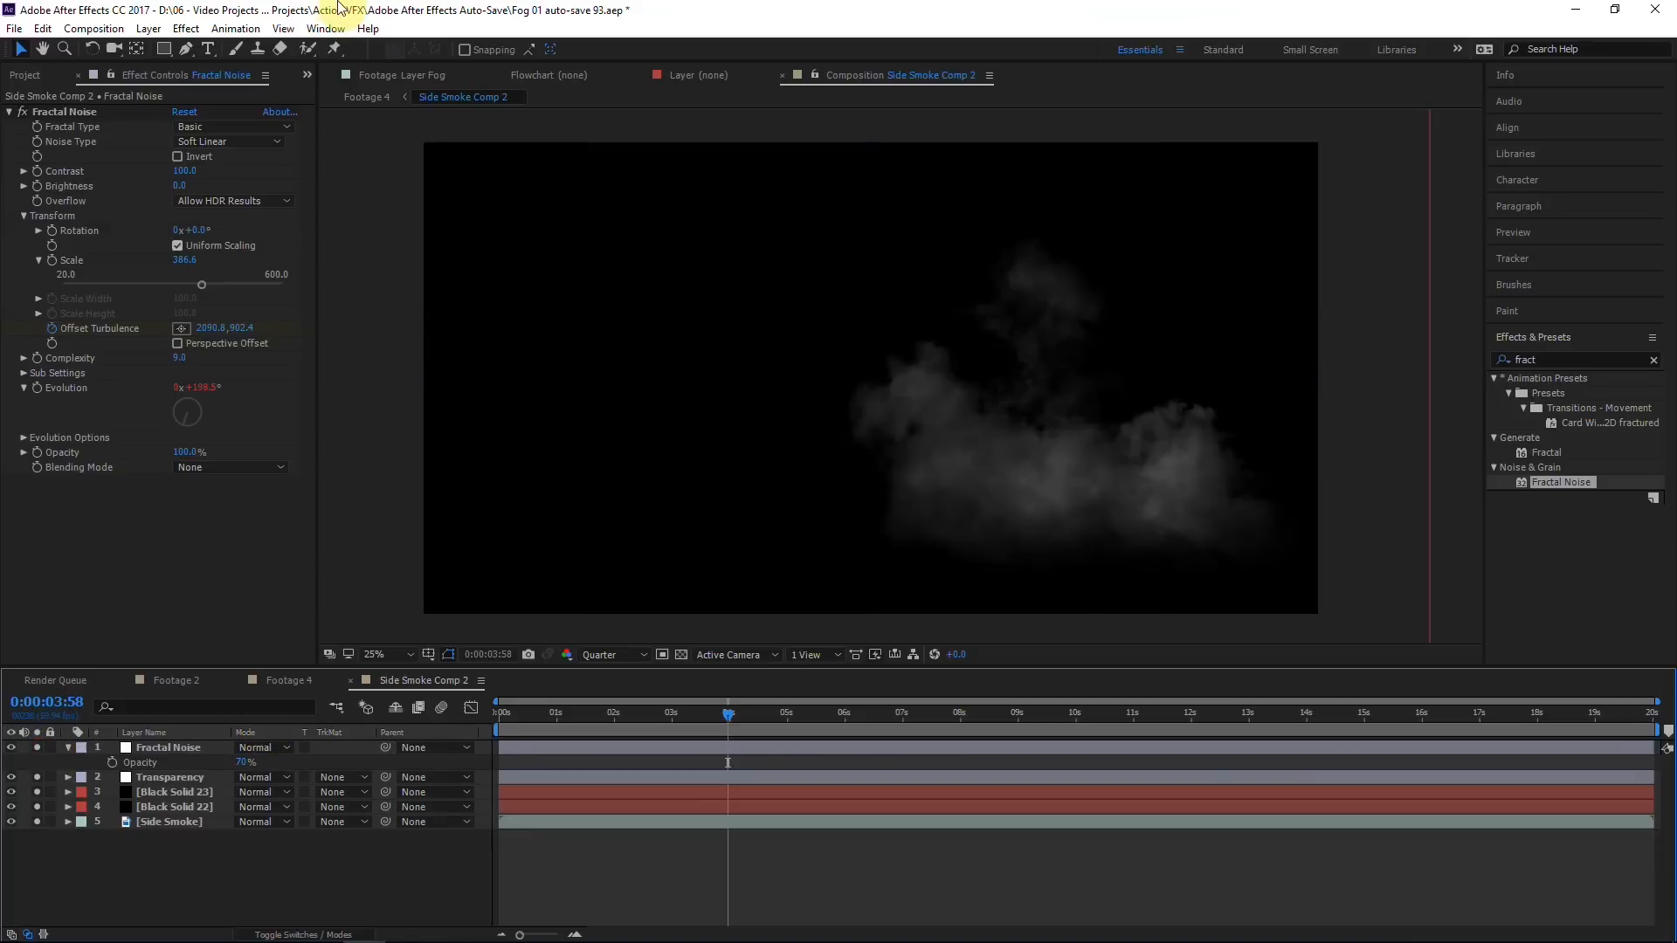
Step: Return to the Footage 4 composition and review the side smoke over the forest footage
click(364, 92)
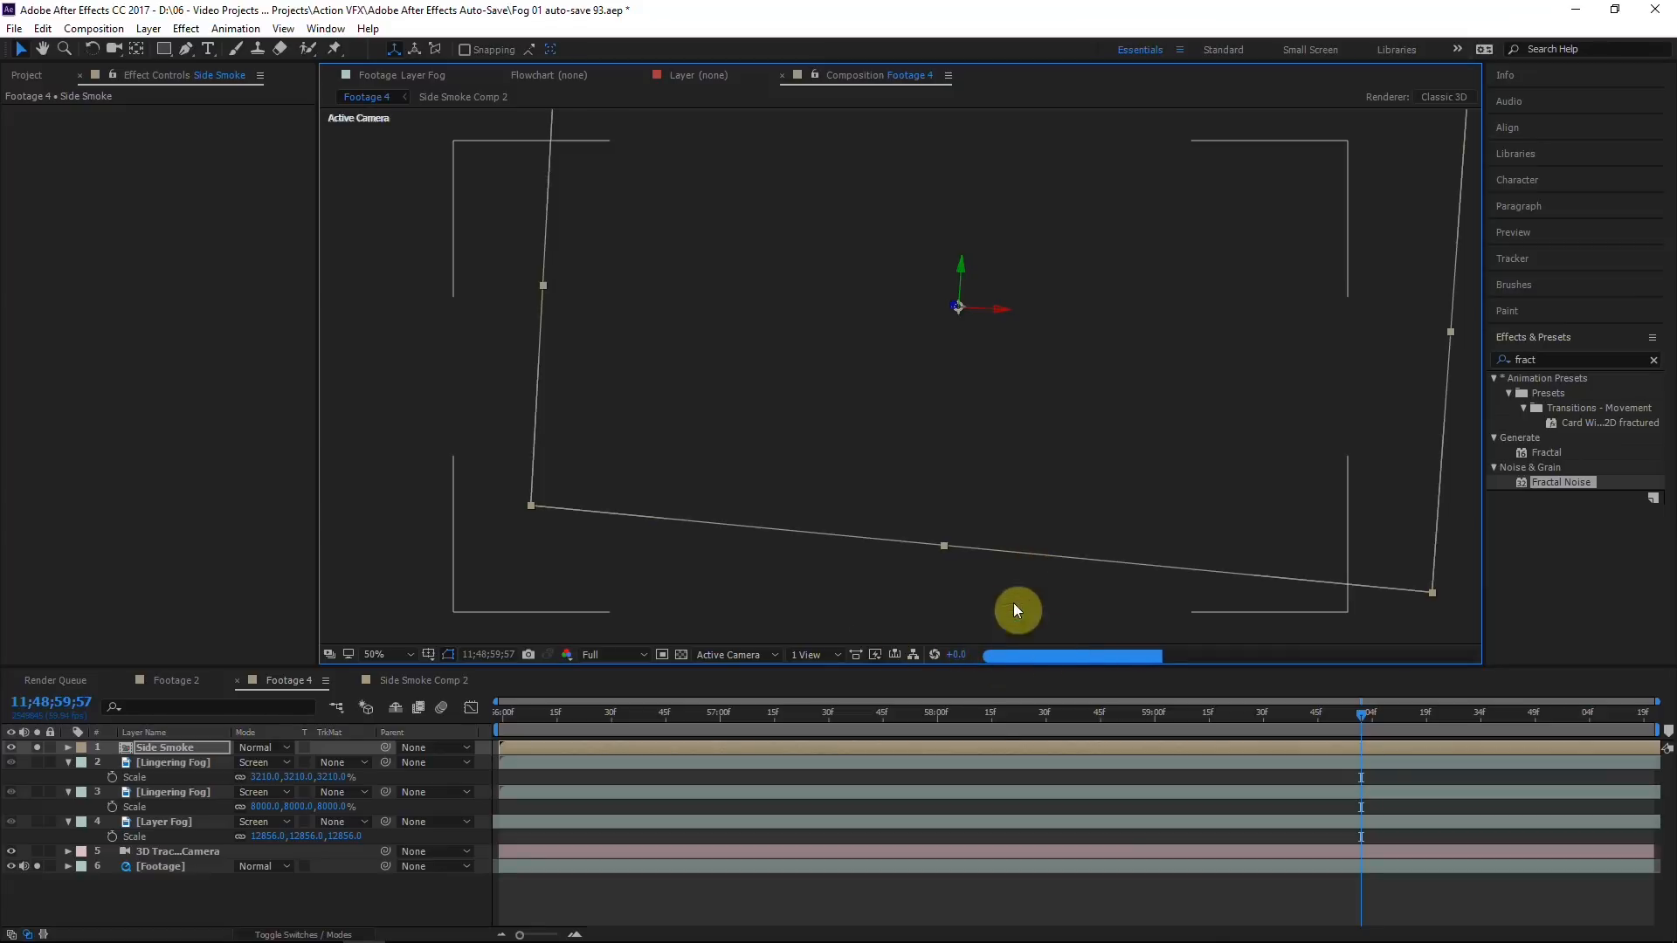
click(37, 748)
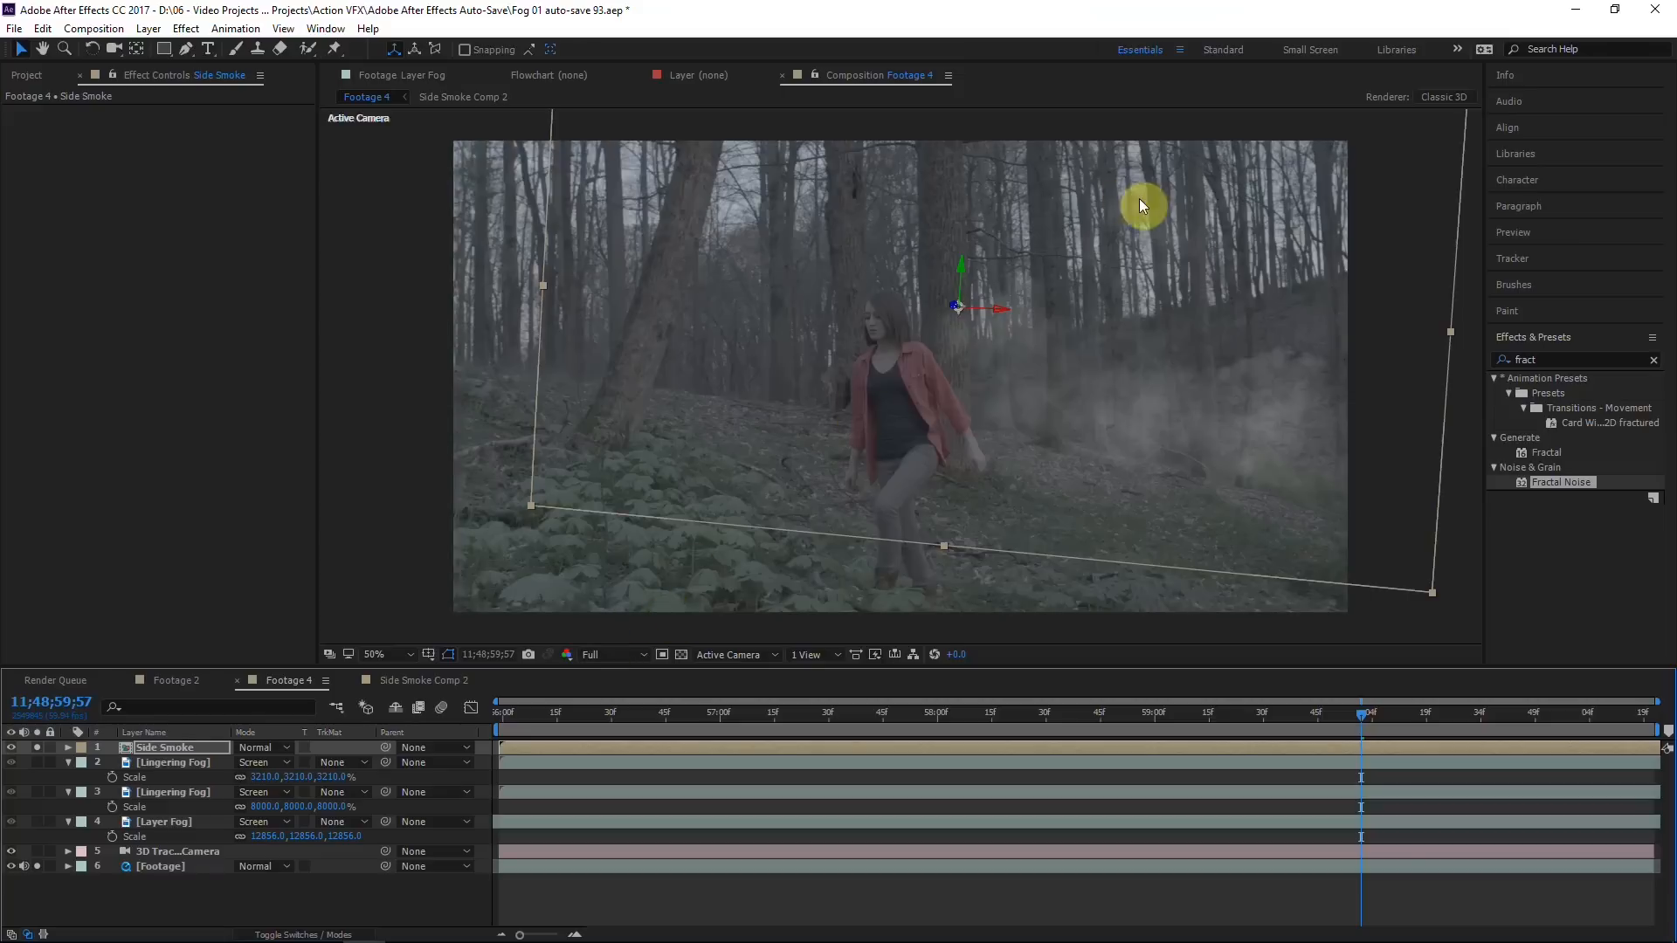
drag(1181, 385, 1179, 399)
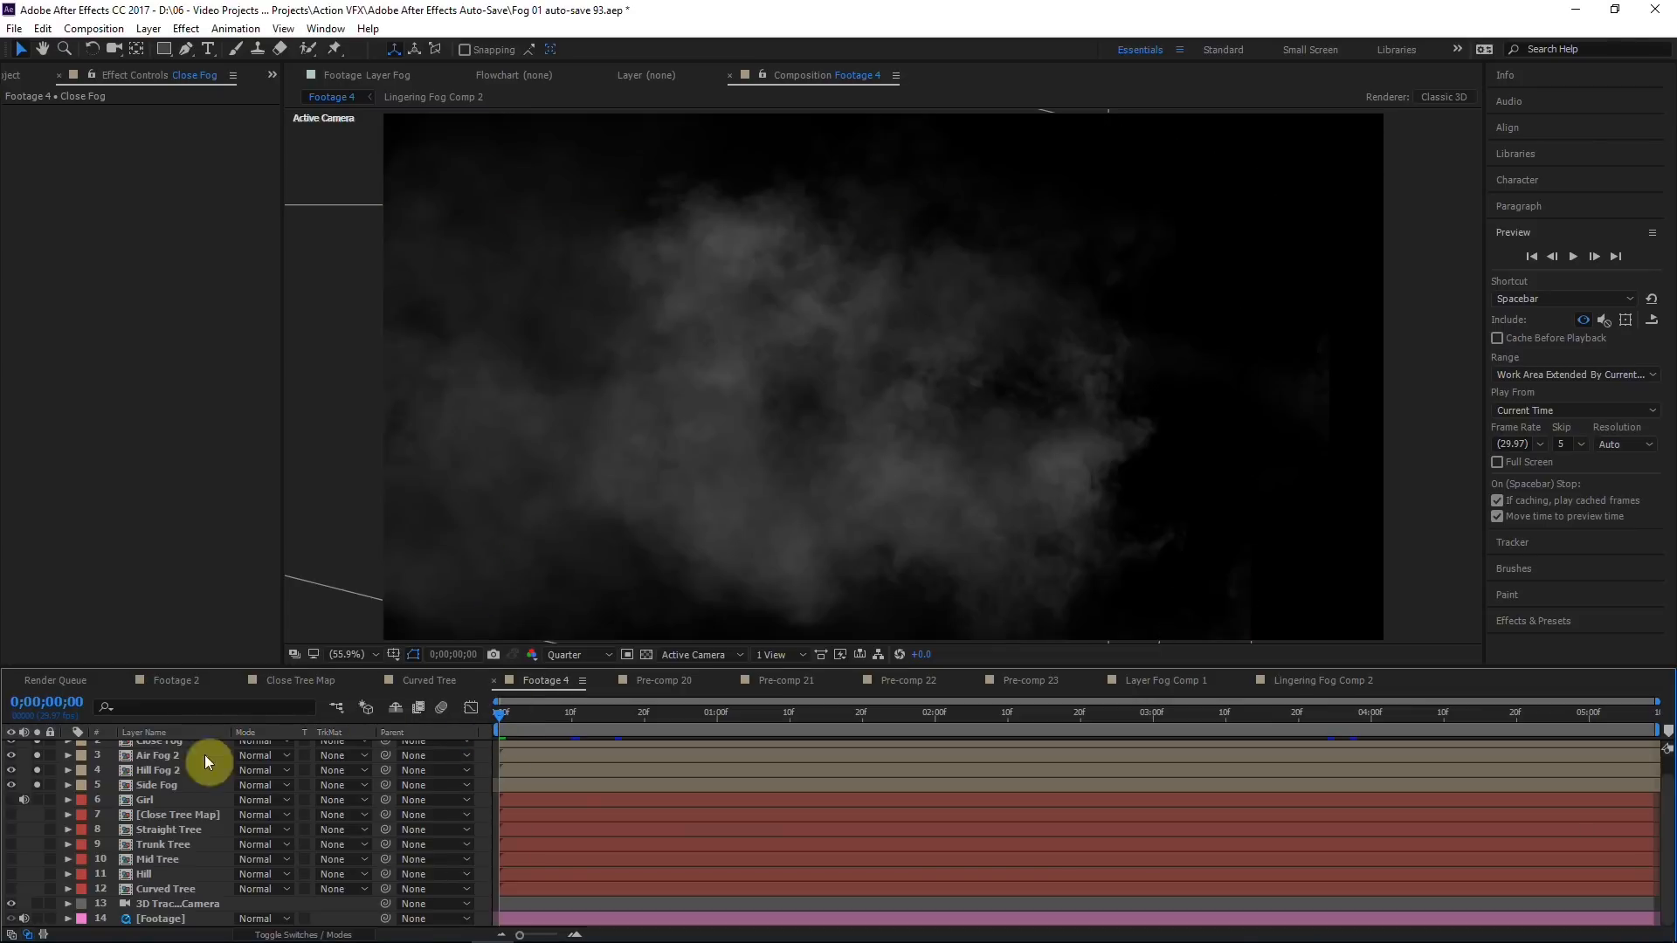
Step: Toggle the solo of the Air Fog 2 layer to compare its contribution to the fog
scroll(177, 783, up, 2)
click(162, 779)
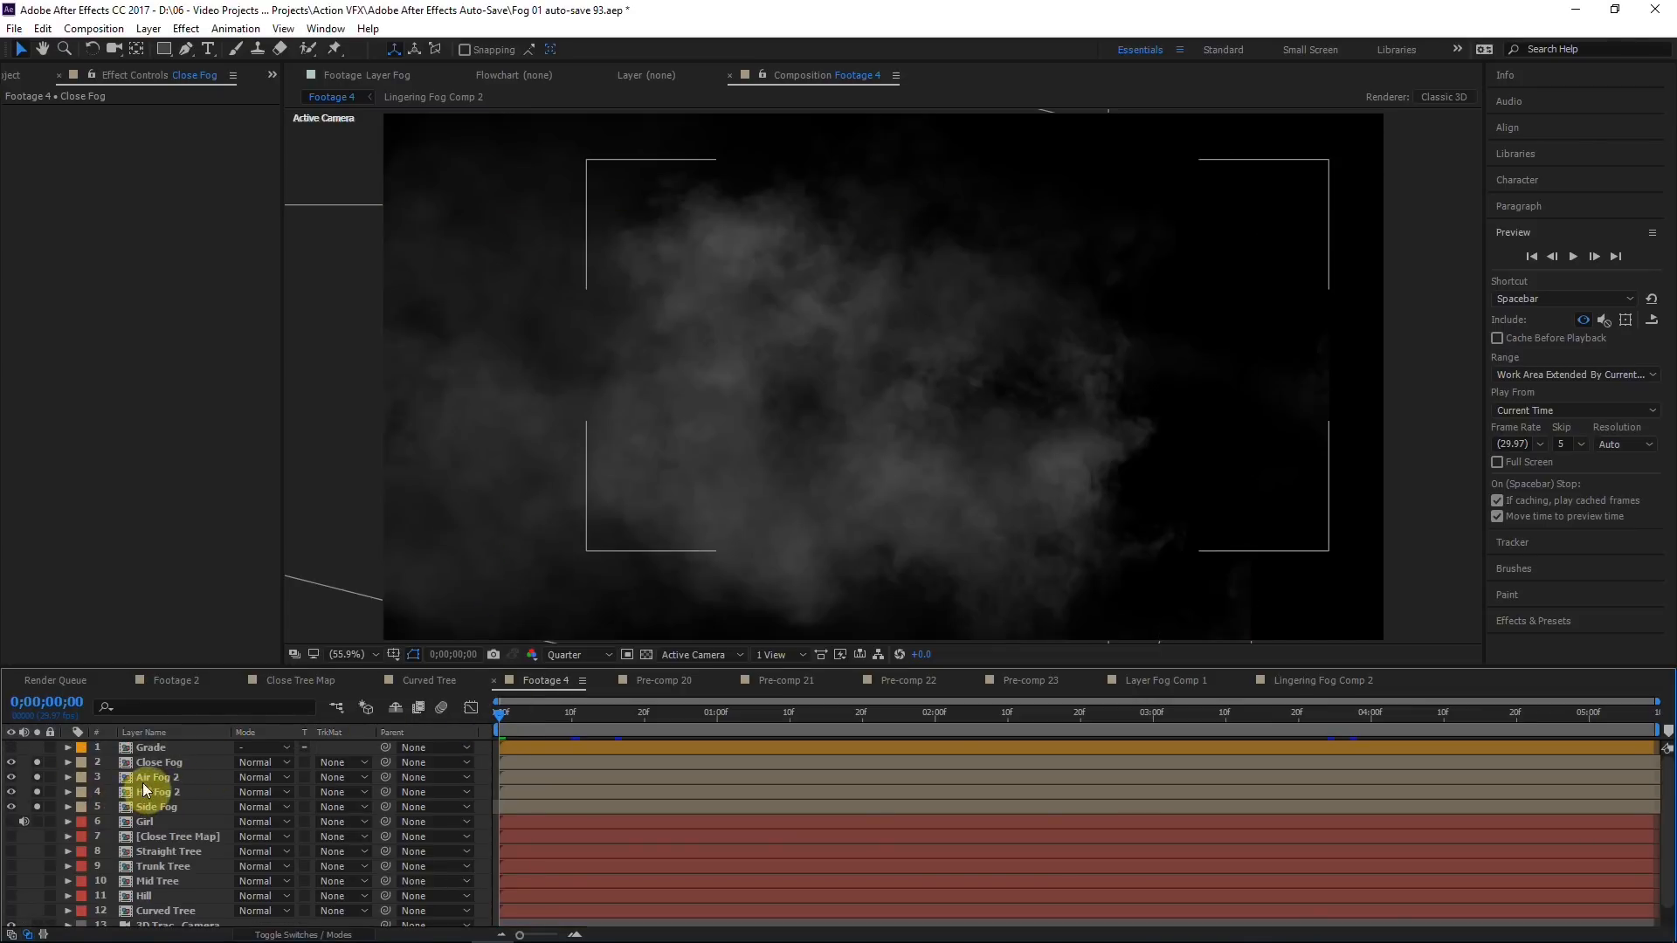
click(38, 779)
click(39, 778)
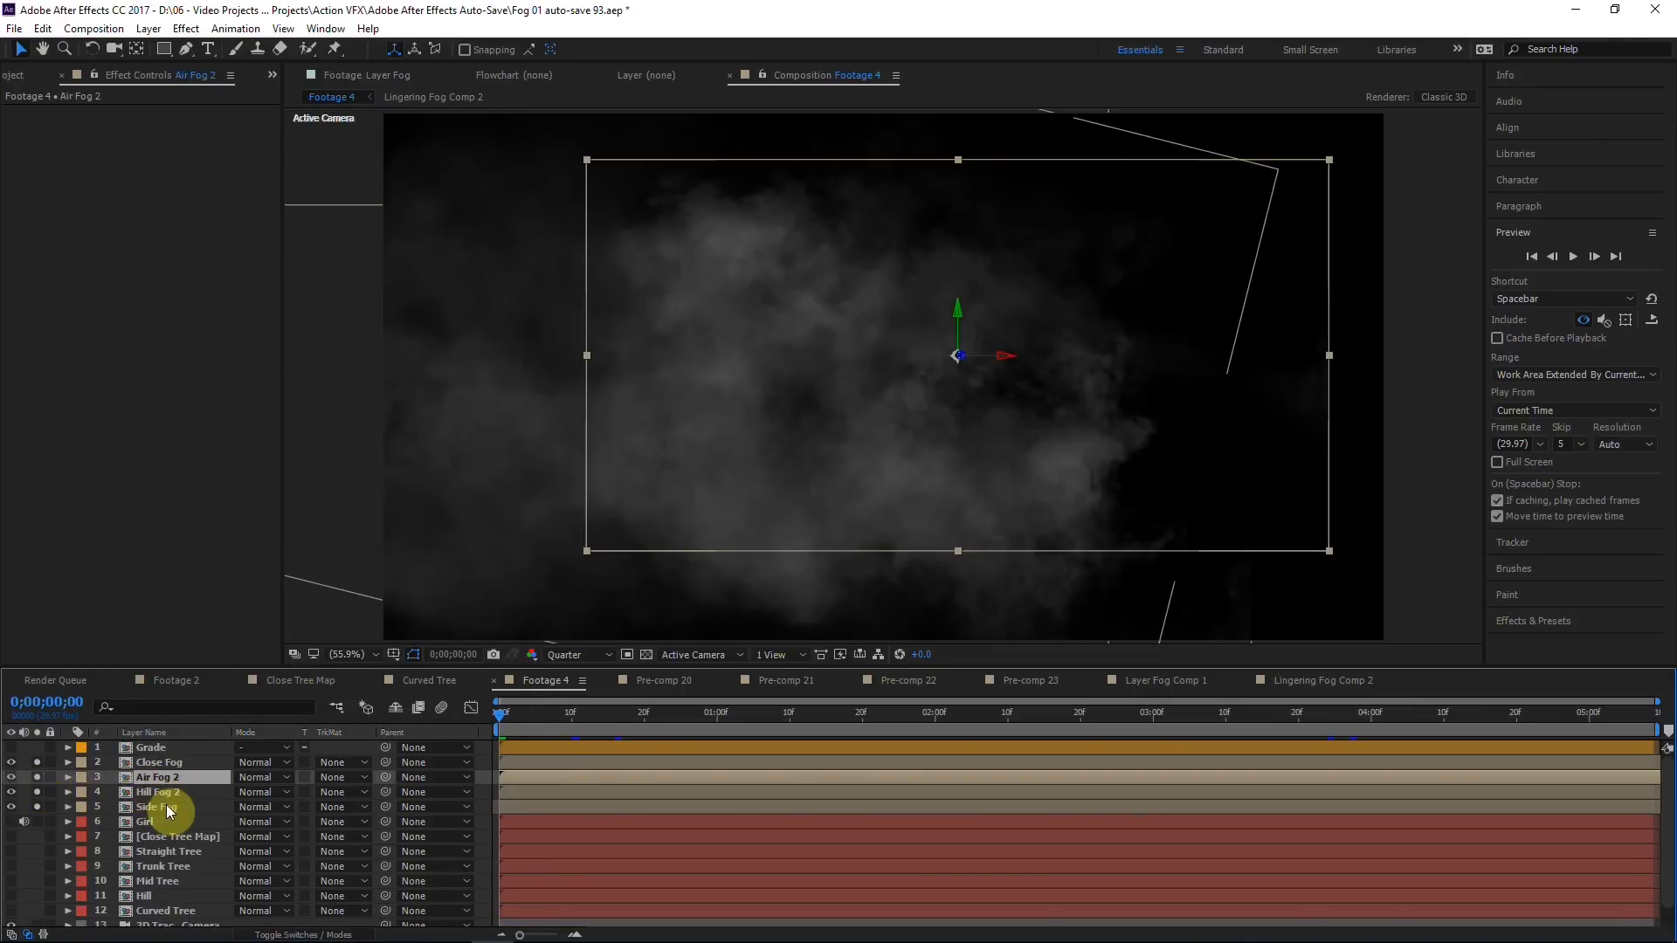
Step: Open the Side Fog precomp and check its masked black solid and the Shift Channels and Fill adjustment layer
click(169, 809)
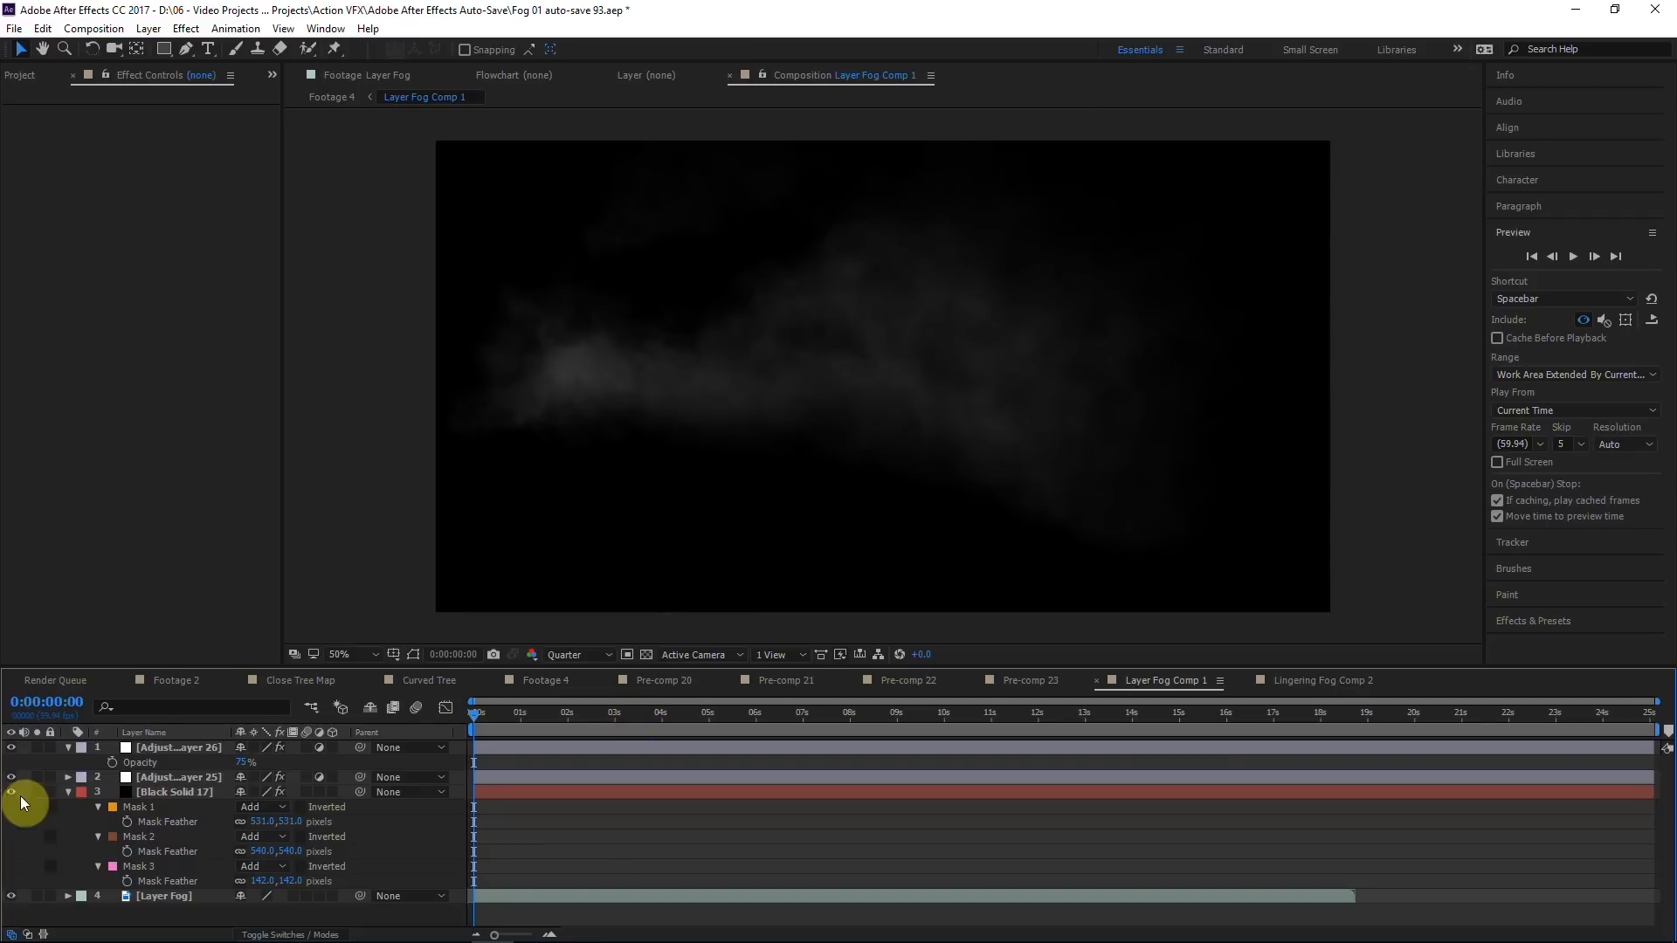
click(11, 792)
click(11, 792)
click(162, 777)
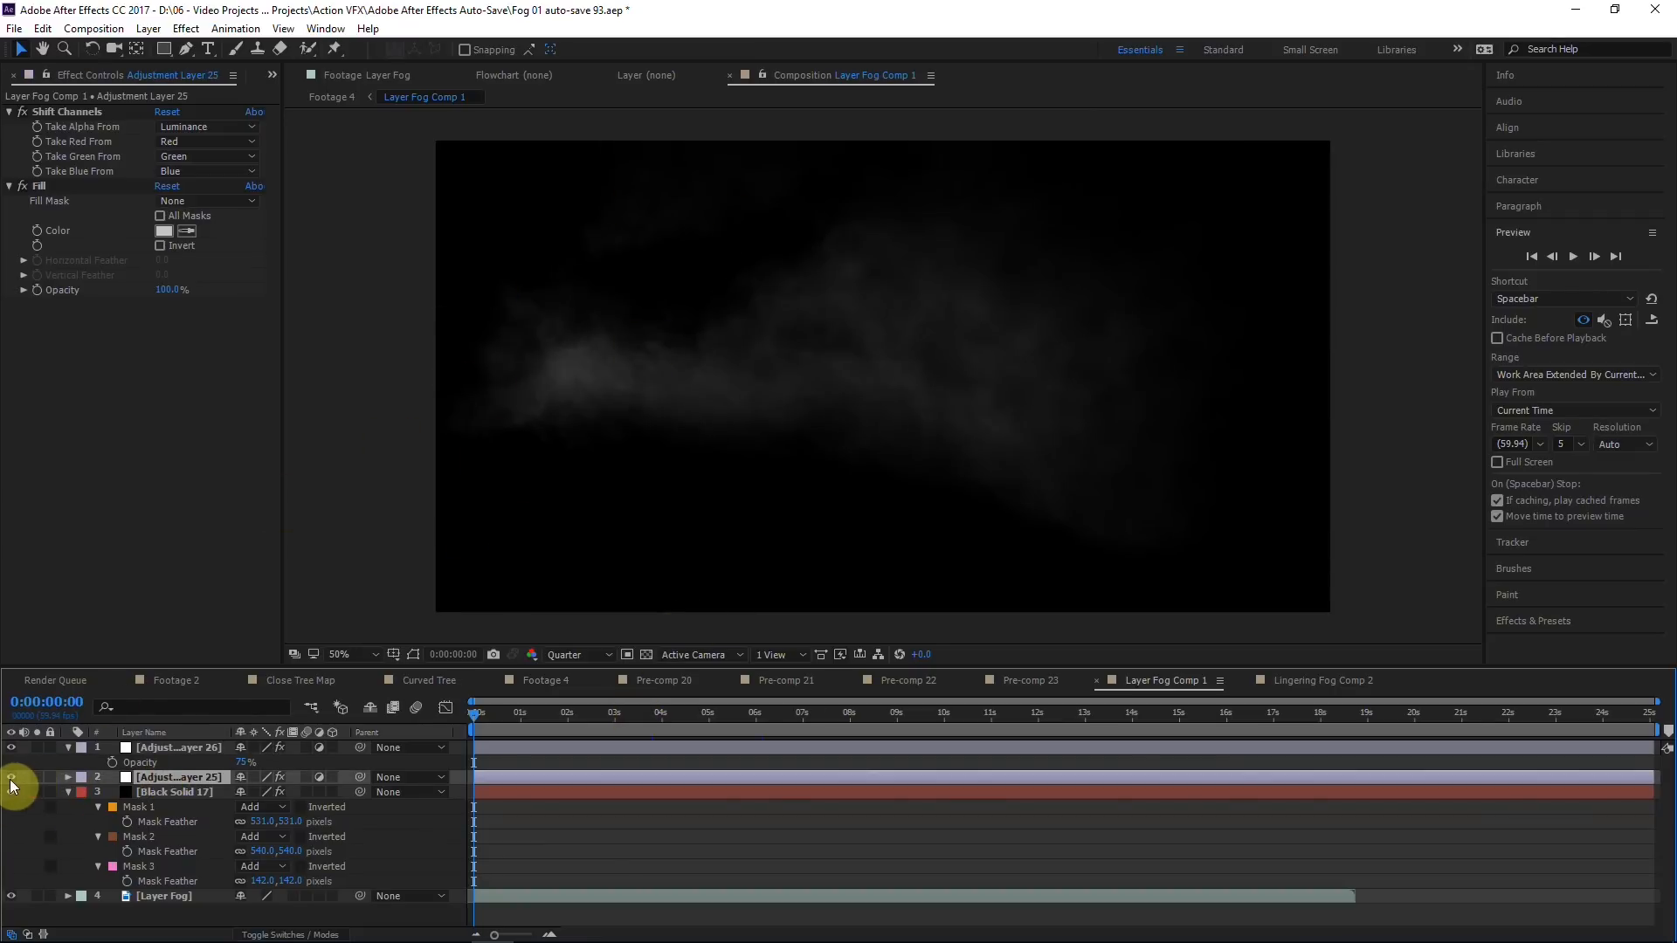
Step: Compare the fog with and without the topmost adjustment layer and examine that layer's Fractal Noise settings
click(11, 747)
click(707, 671)
click(647, 655)
click(646, 654)
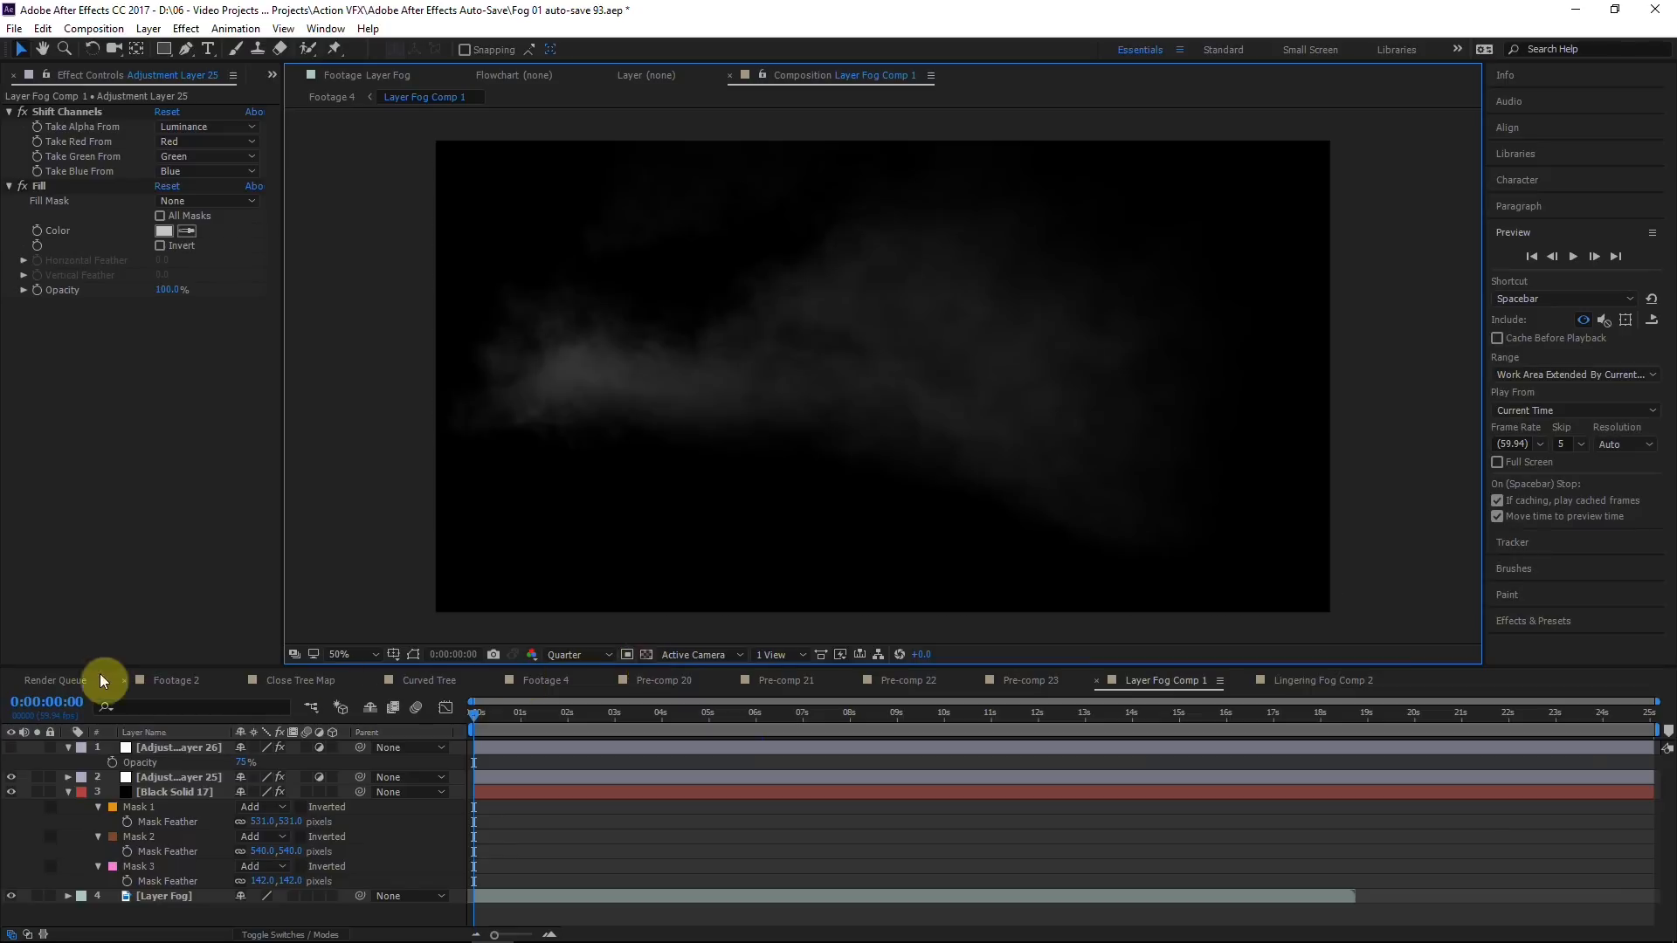
click(11, 747)
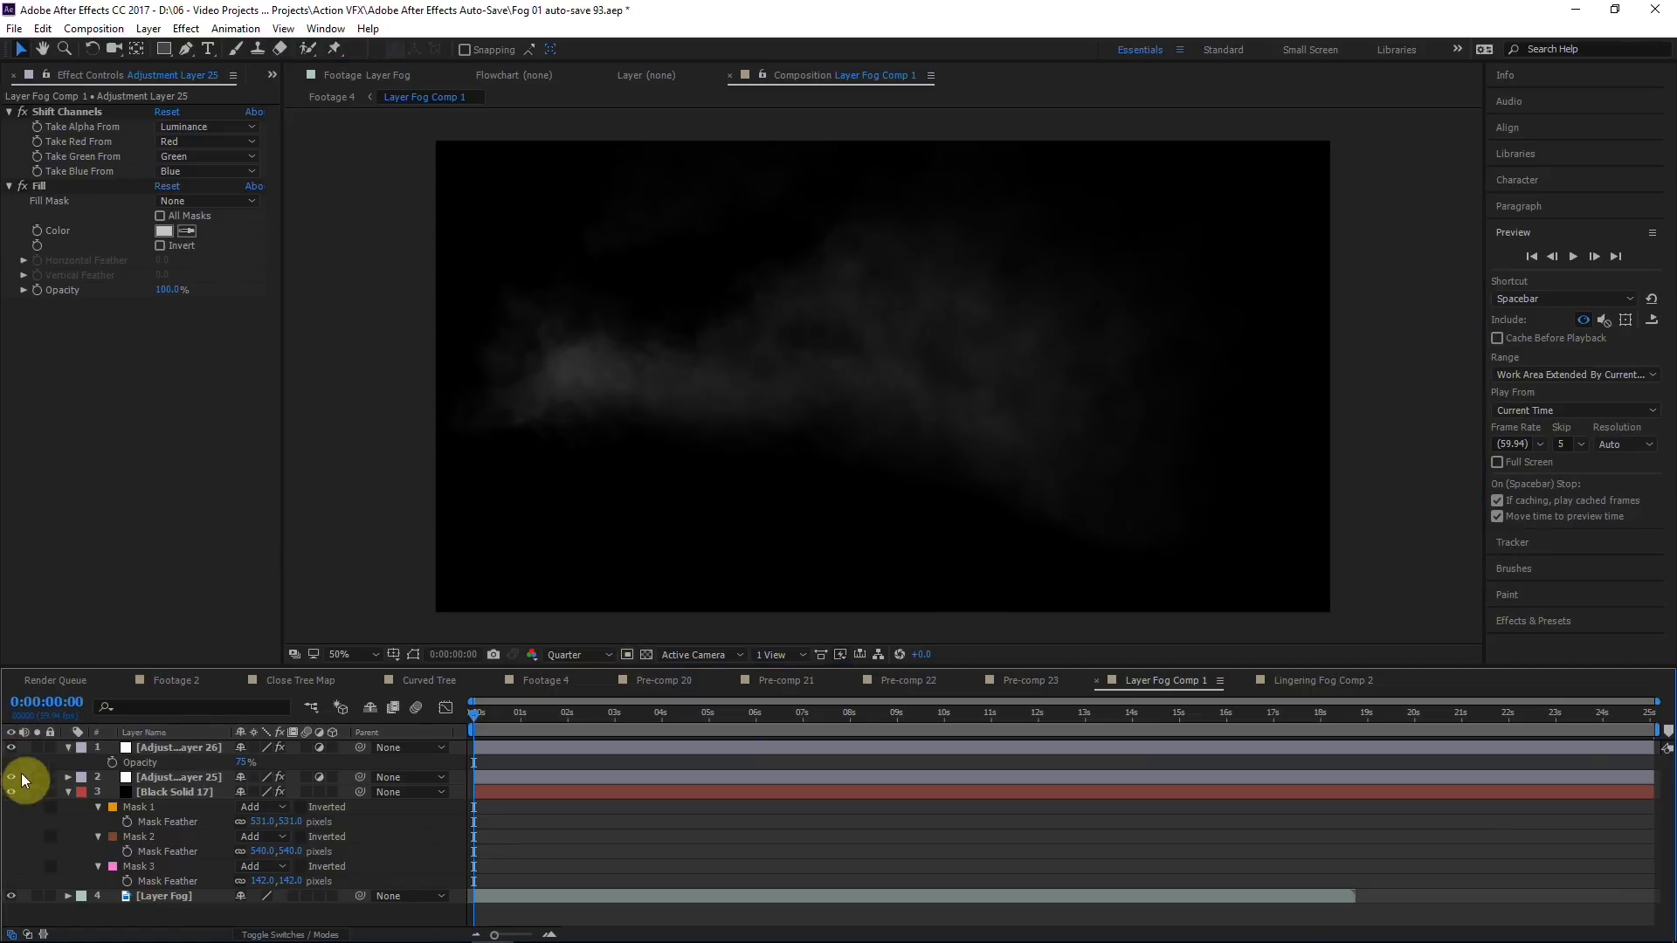
click(150, 747)
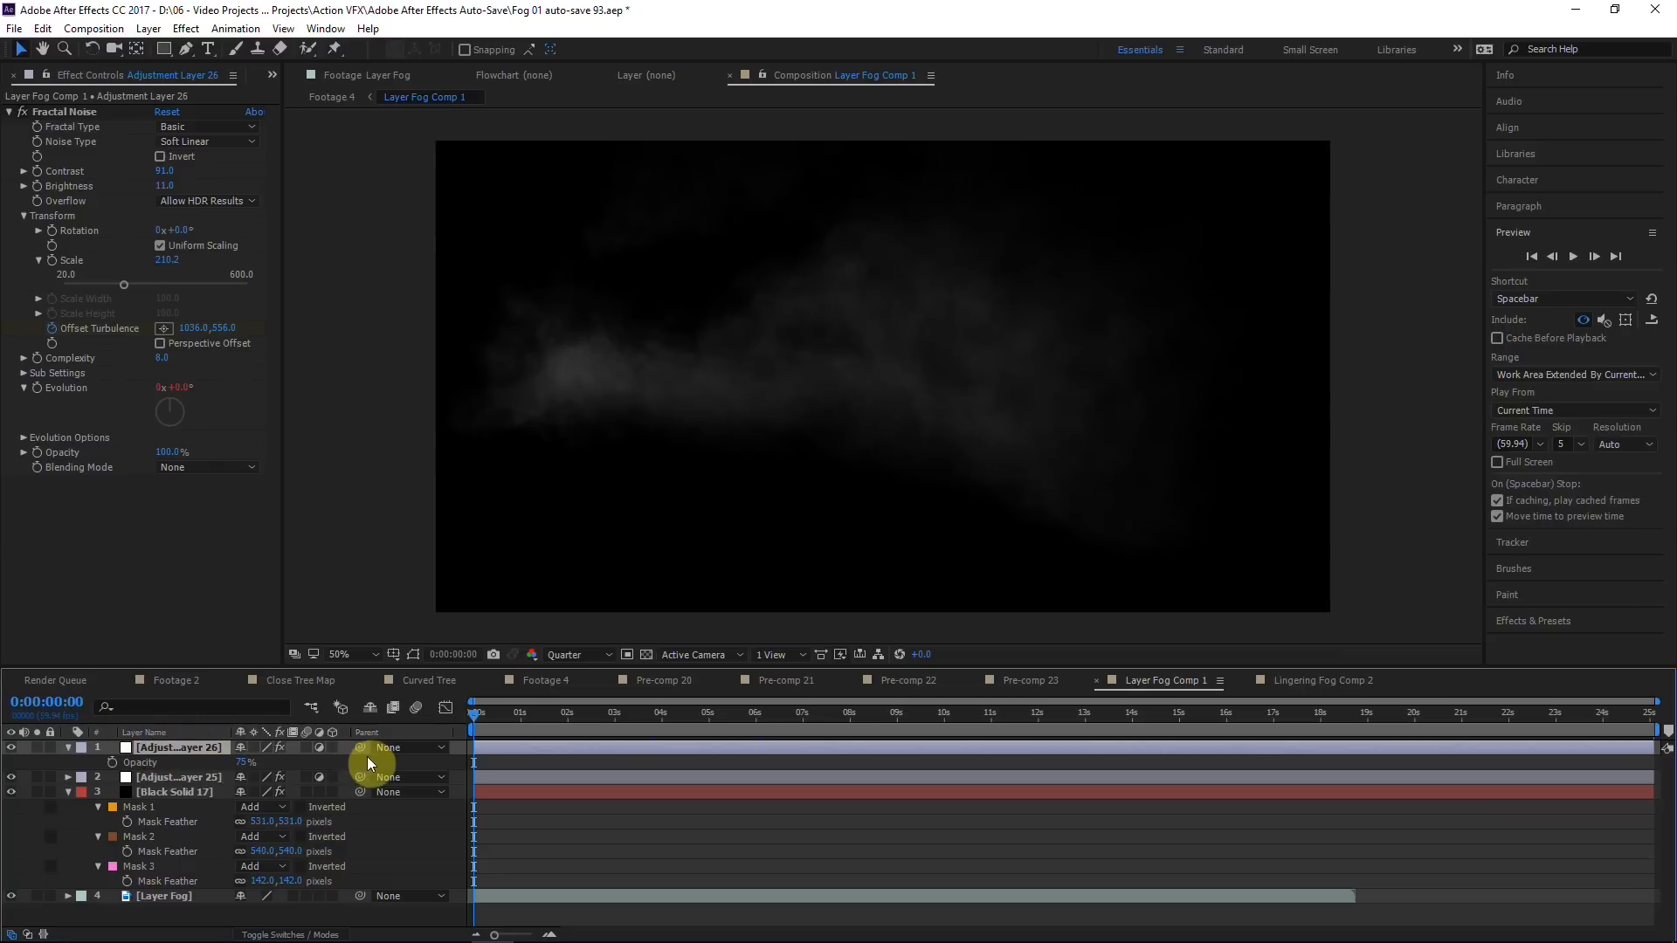
click(646, 372)
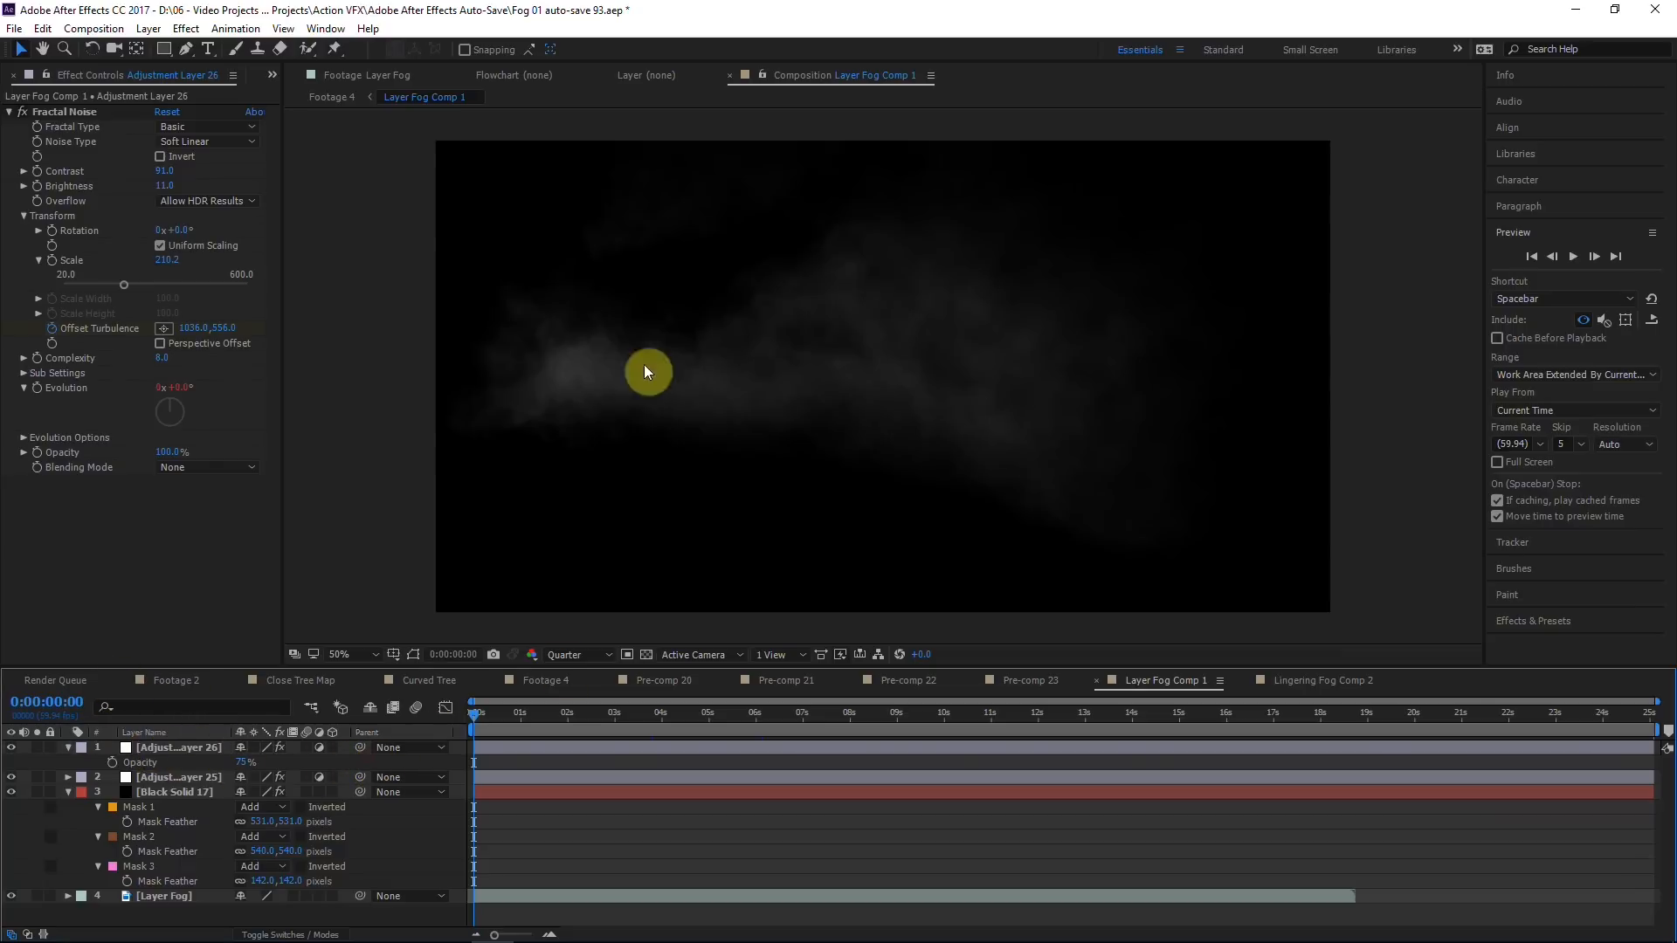
Step: Return to the Footage 4 composition and inspect the Air Fog 2, Hill Fog 2 and Close Fog layers
click(323, 103)
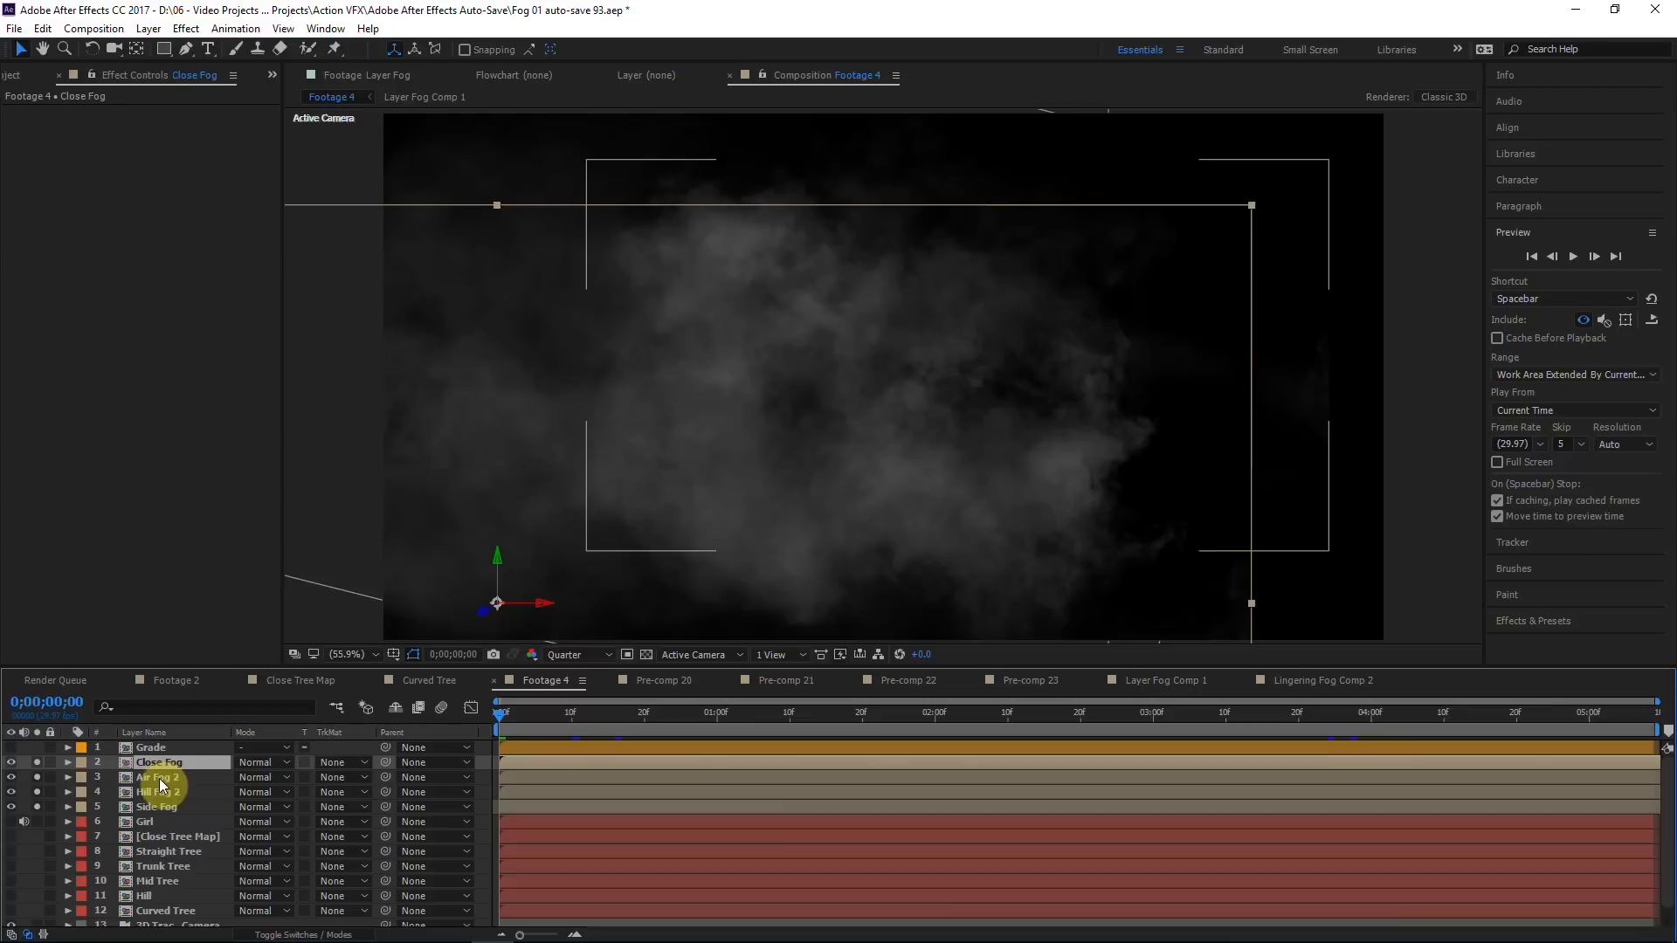
click(158, 779)
click(160, 794)
click(161, 777)
click(163, 762)
Step: Solo the footage layer together with the fog layers and play a preview of the composite
scroll(39, 918, down, 1)
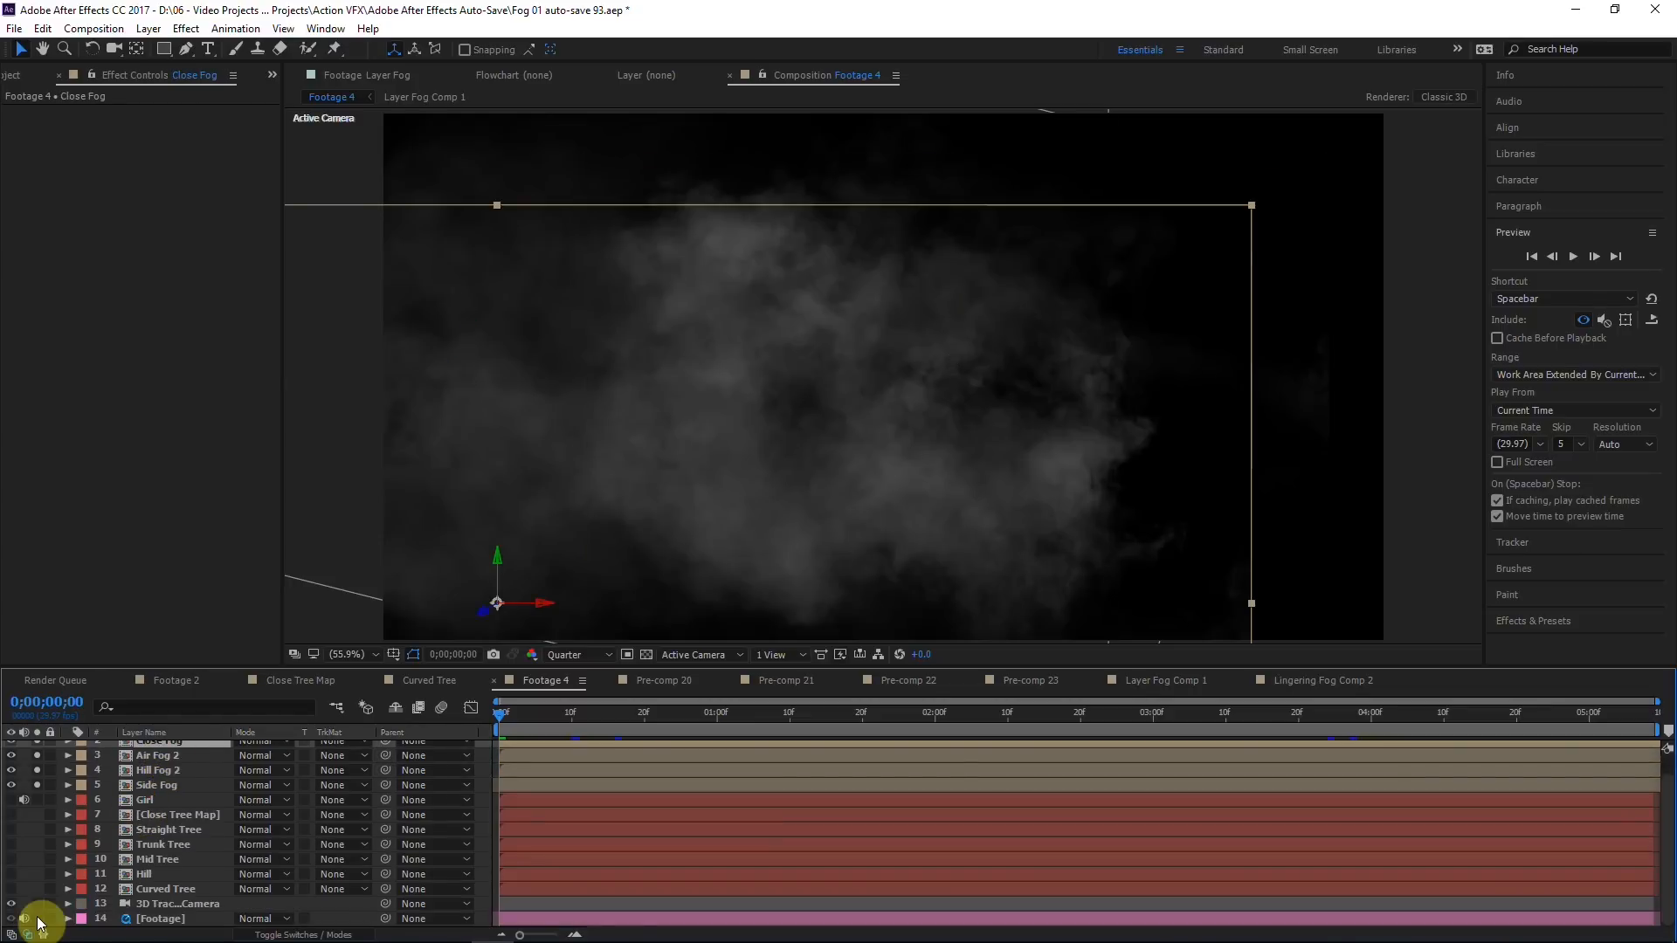
click(38, 919)
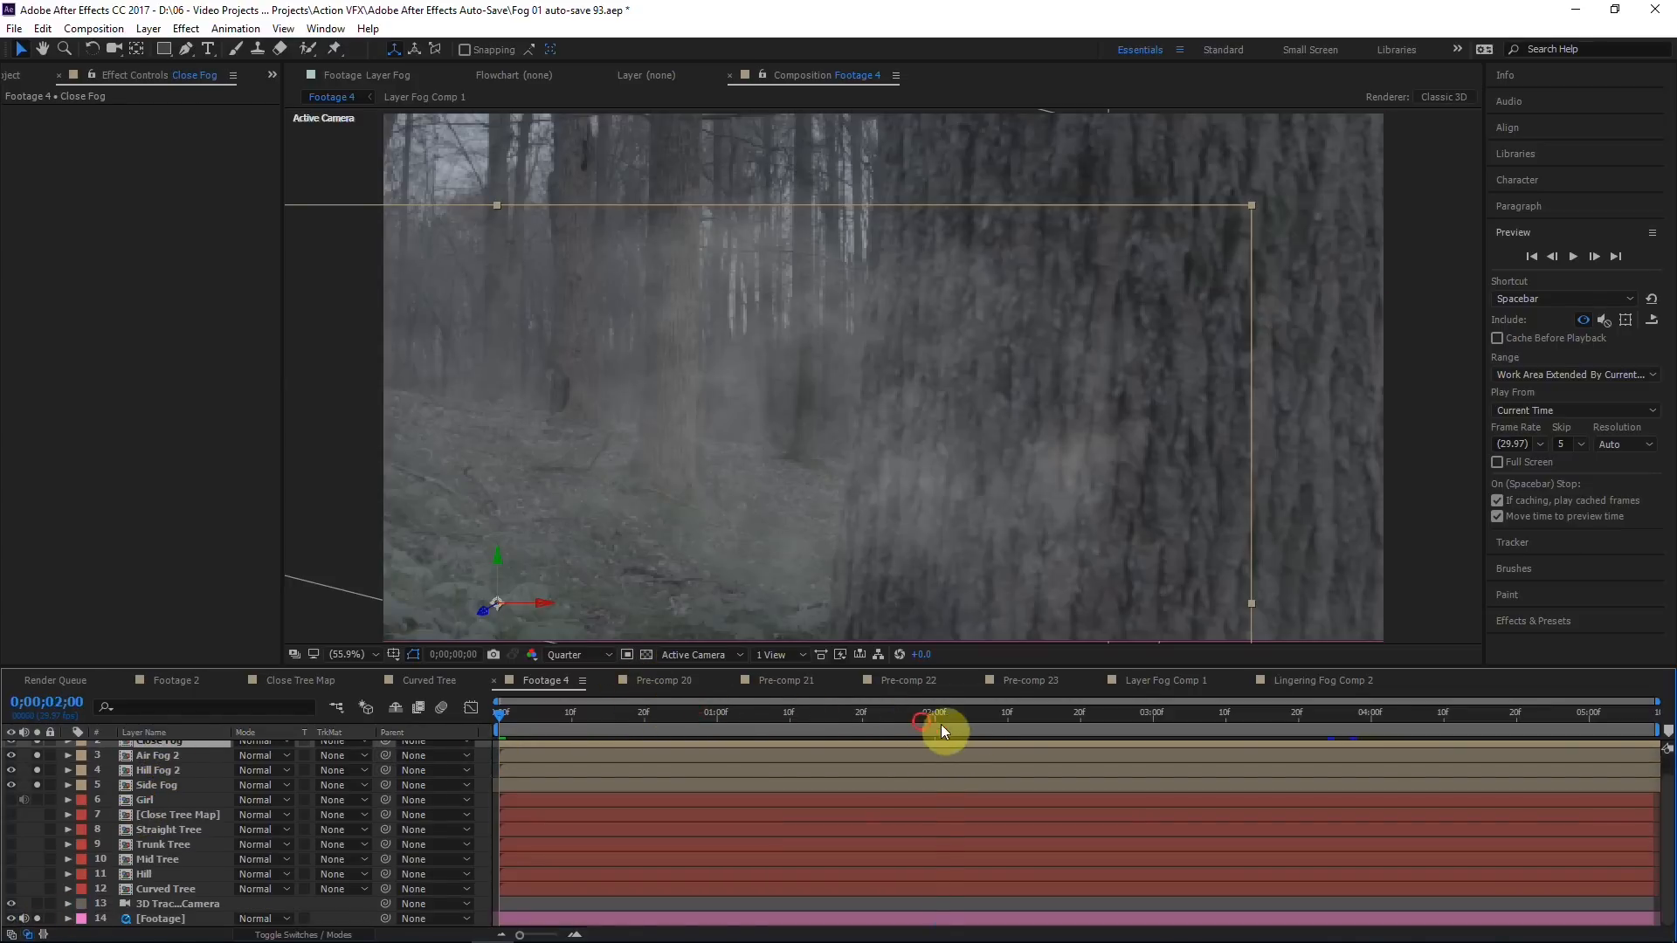
key(space)
key(space)
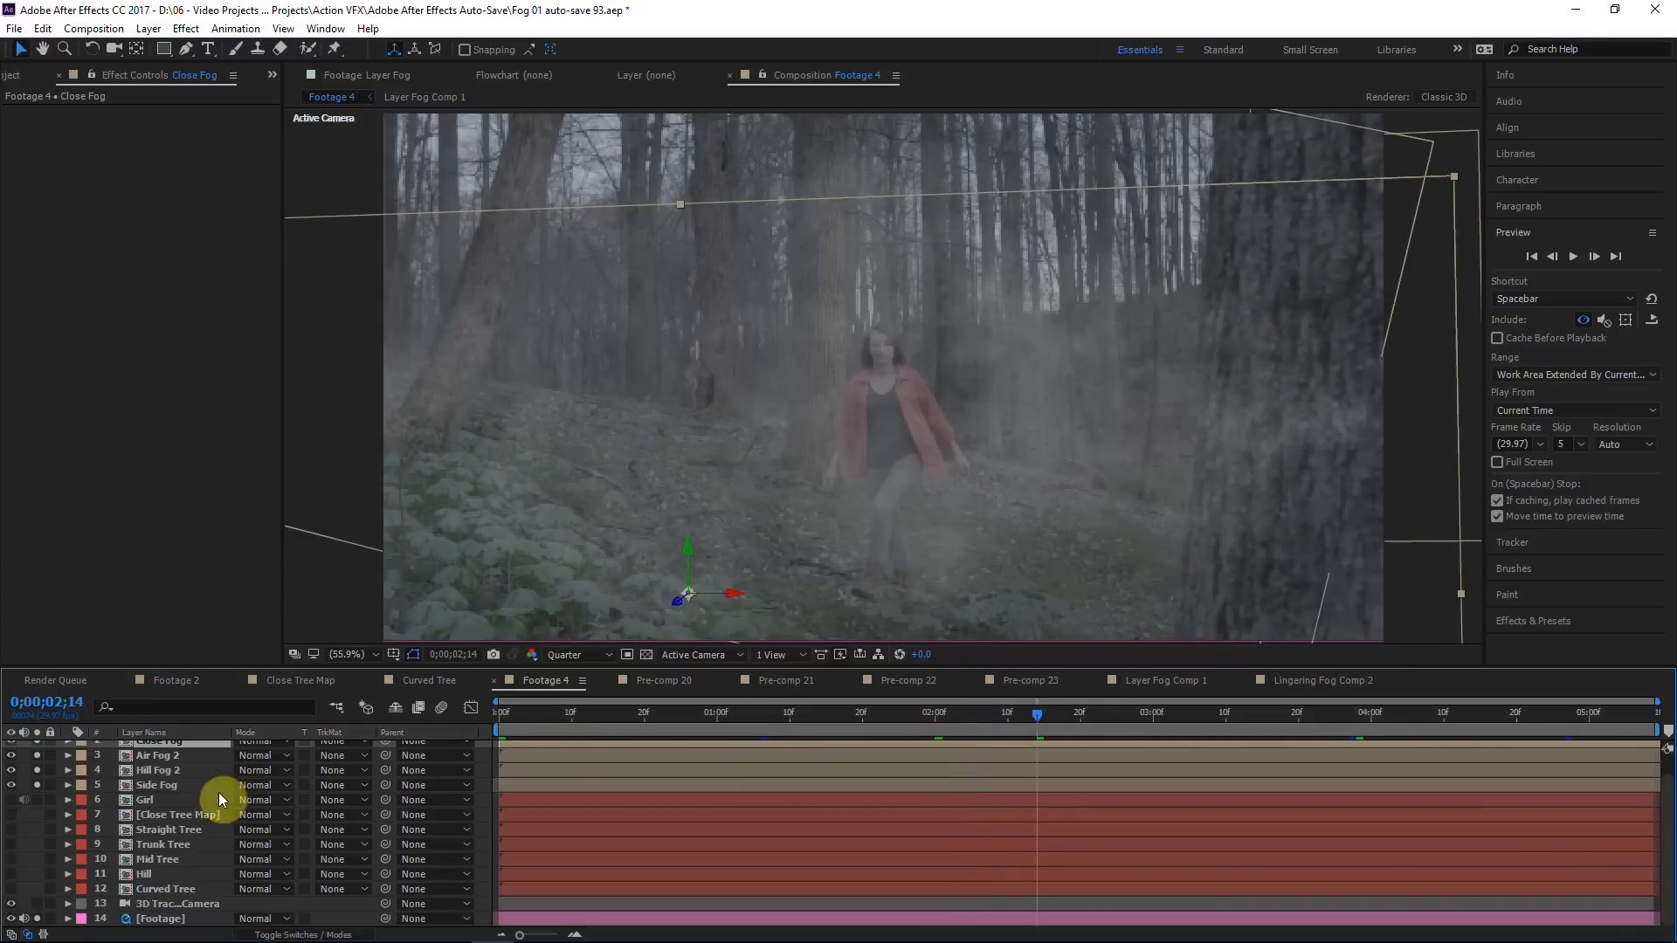
Step: Check the fog composite at several frames between about 3 and 4 seconds and play a preview
click(1233, 715)
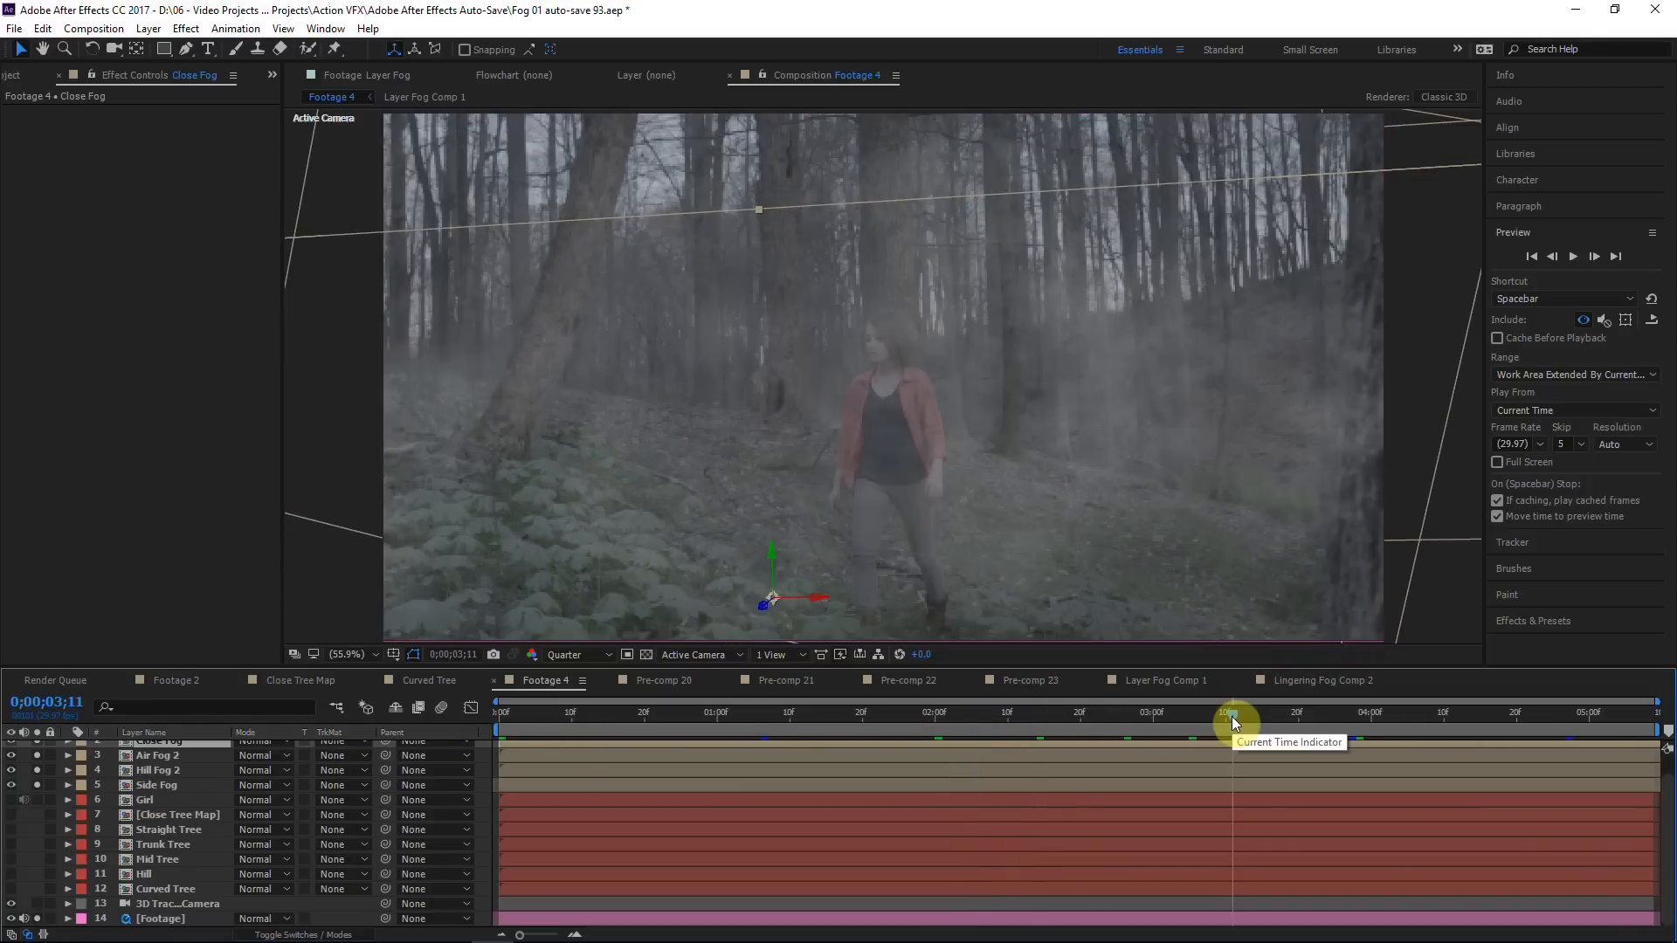
drag(1233, 724, 1263, 722)
scroll(165, 782, up, 2)
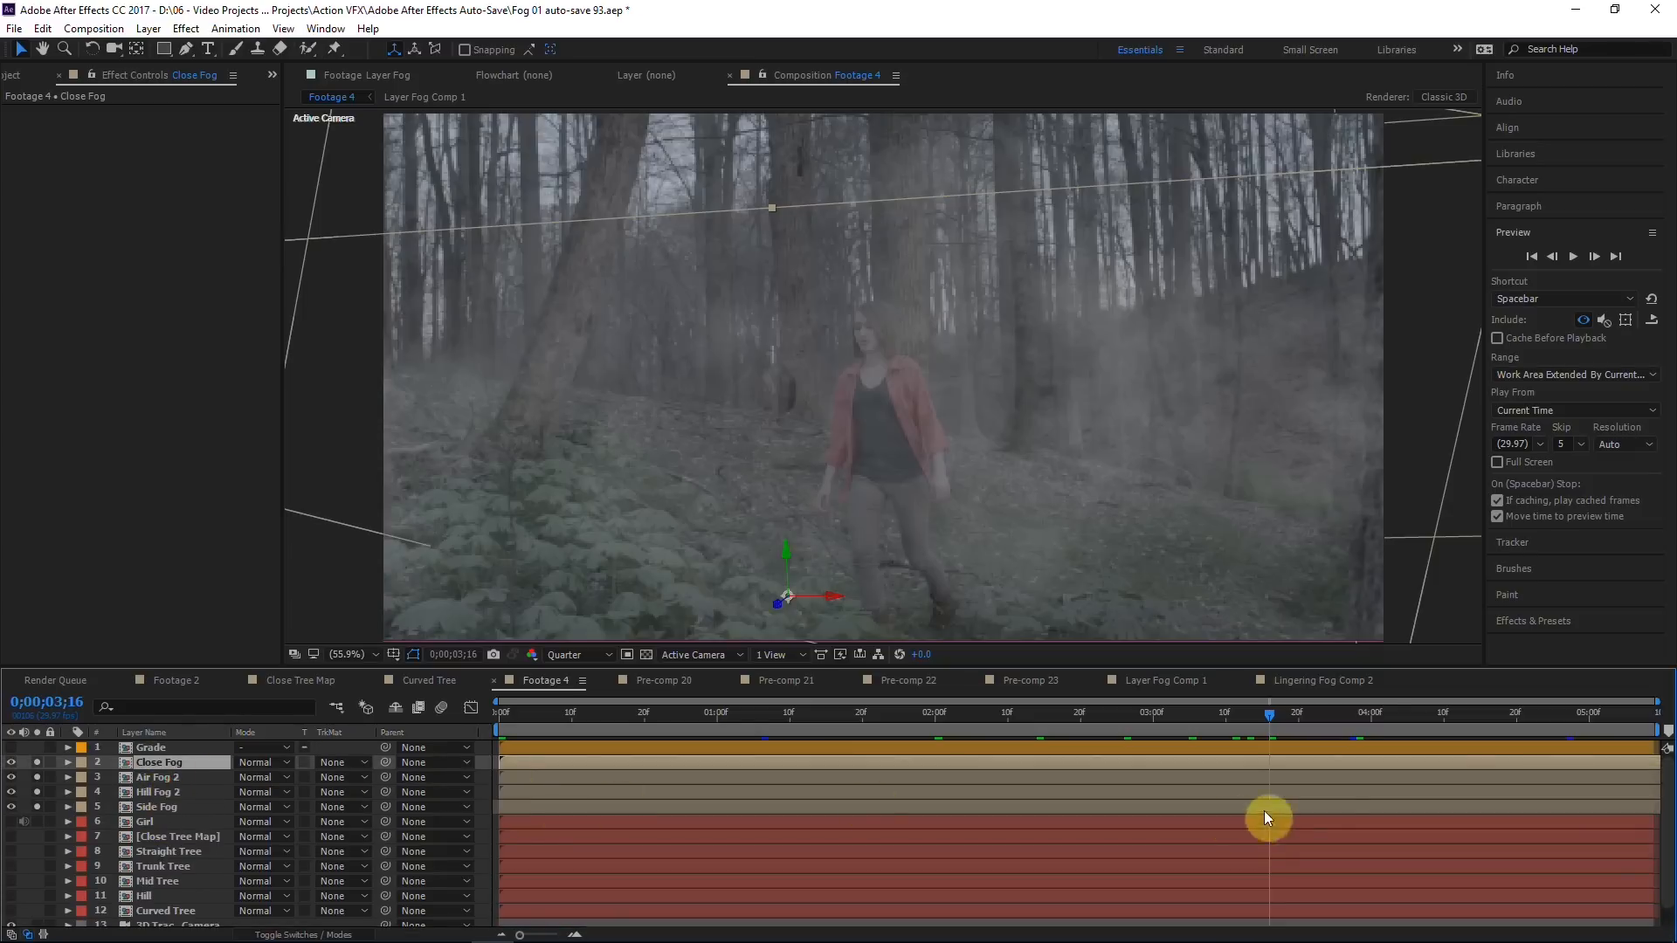
click(1350, 718)
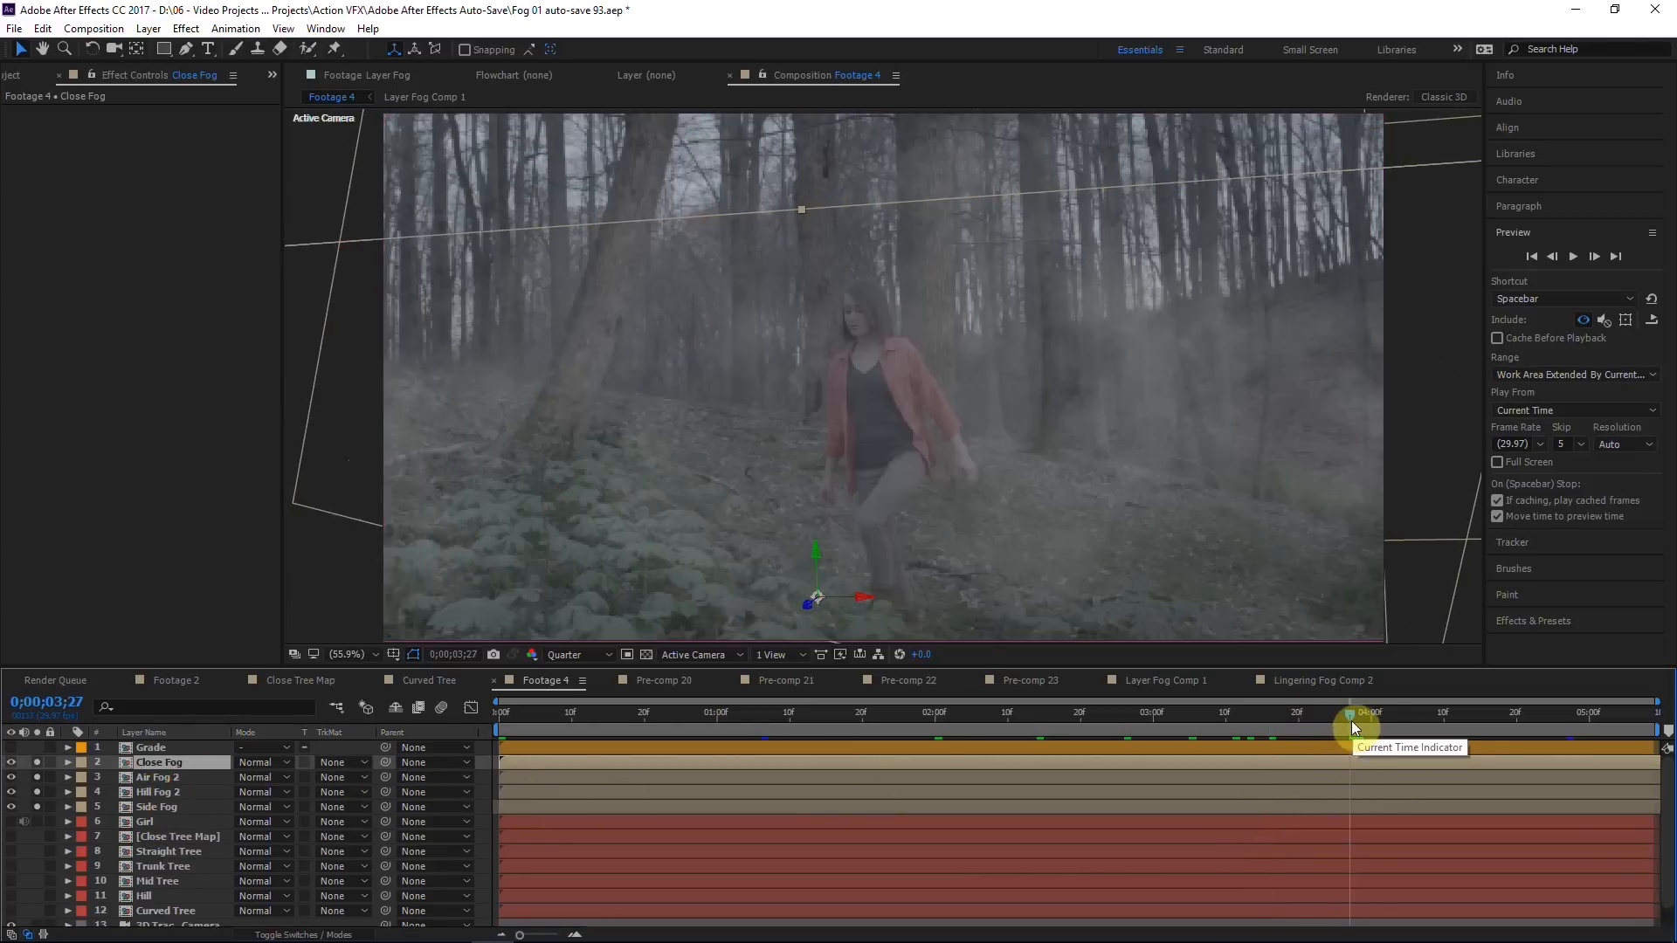
key(space)
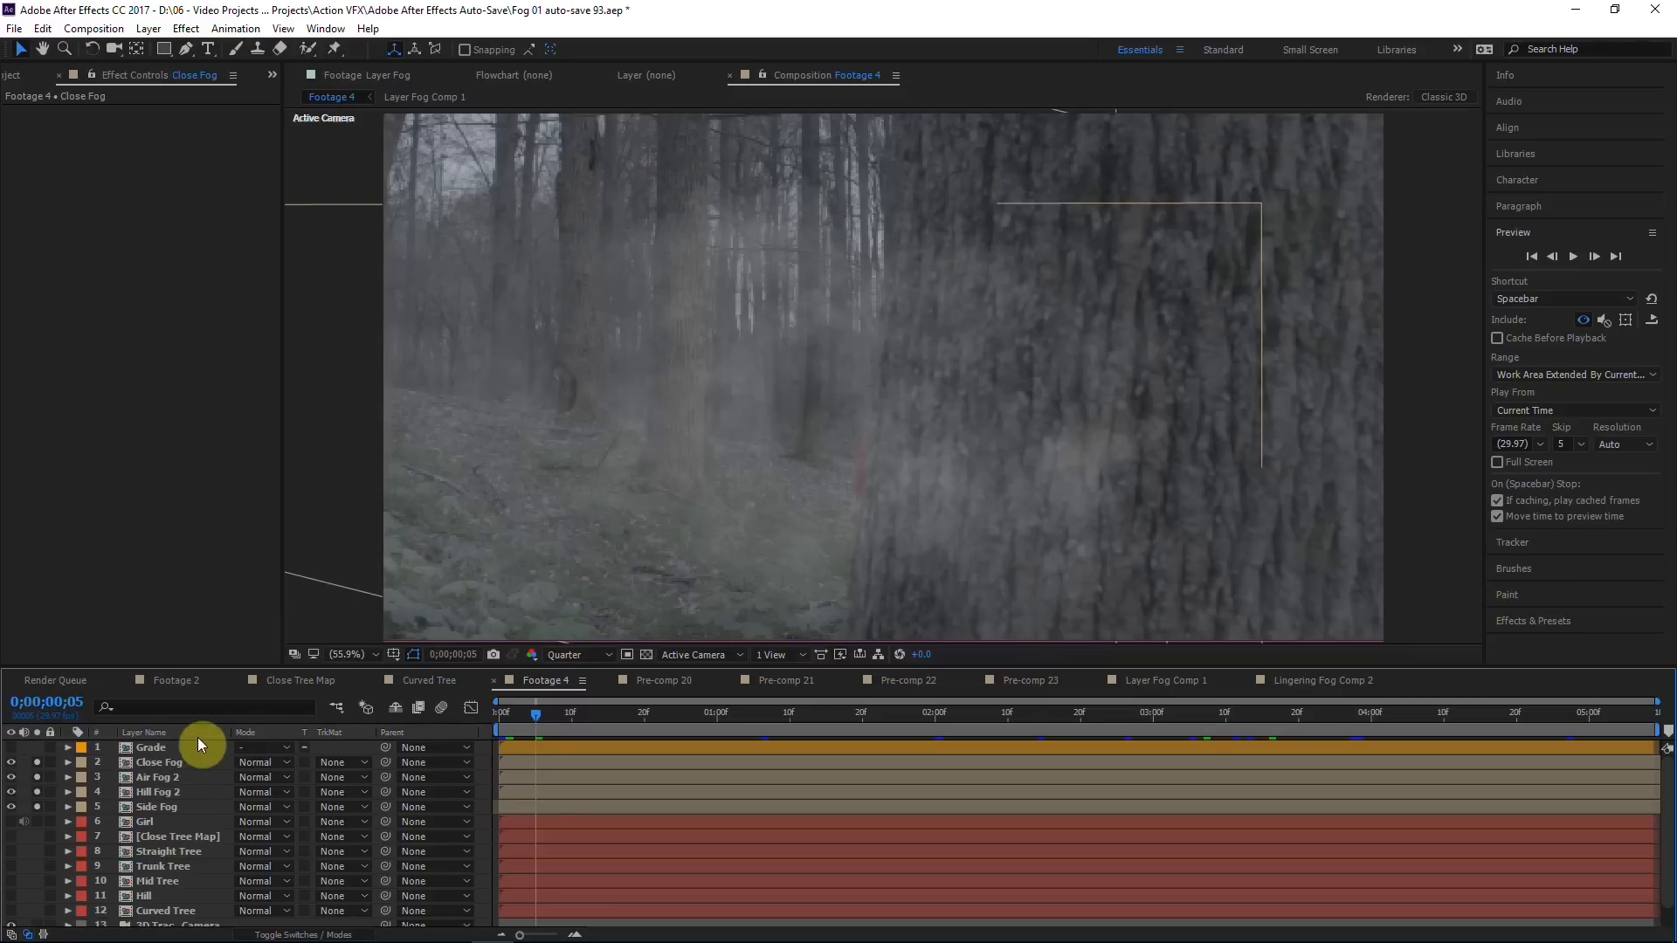
Step: Duplicate the 3D Tracker Camera and place copies directly below the Close Fog, Air Fog 2 and Hill Fog 2 layers
click(179, 761)
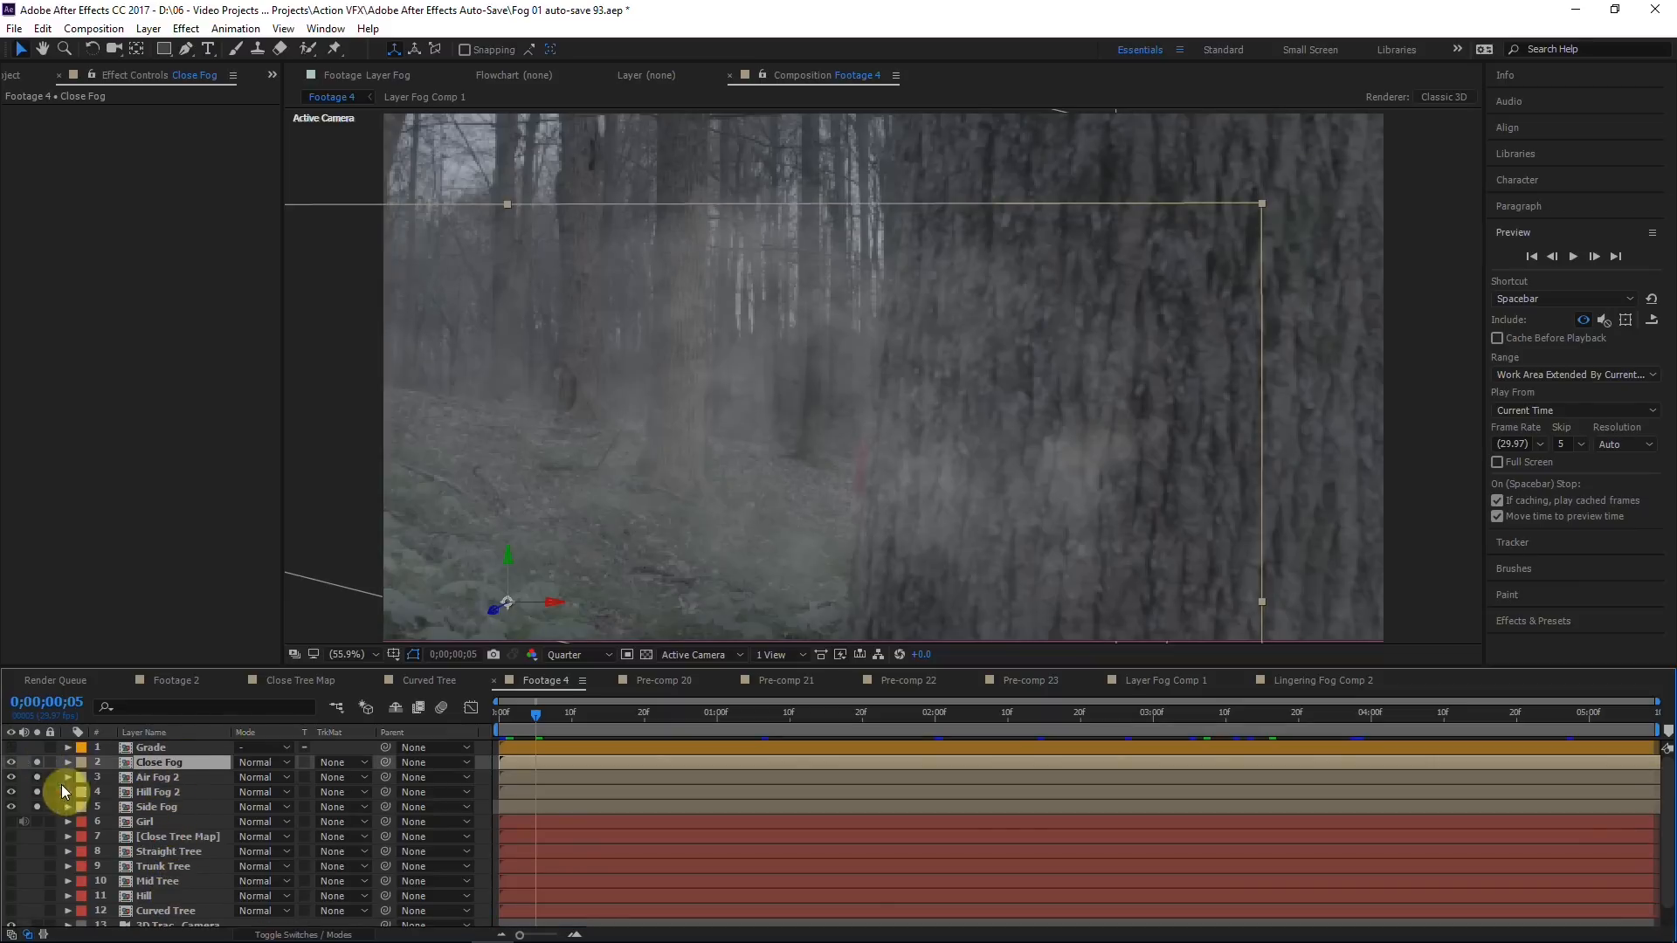
scroll(138, 844, down, 2)
click(172, 903)
key(ctrl+d)
drag(170, 904, 187, 744)
scroll(185, 821, down, 2)
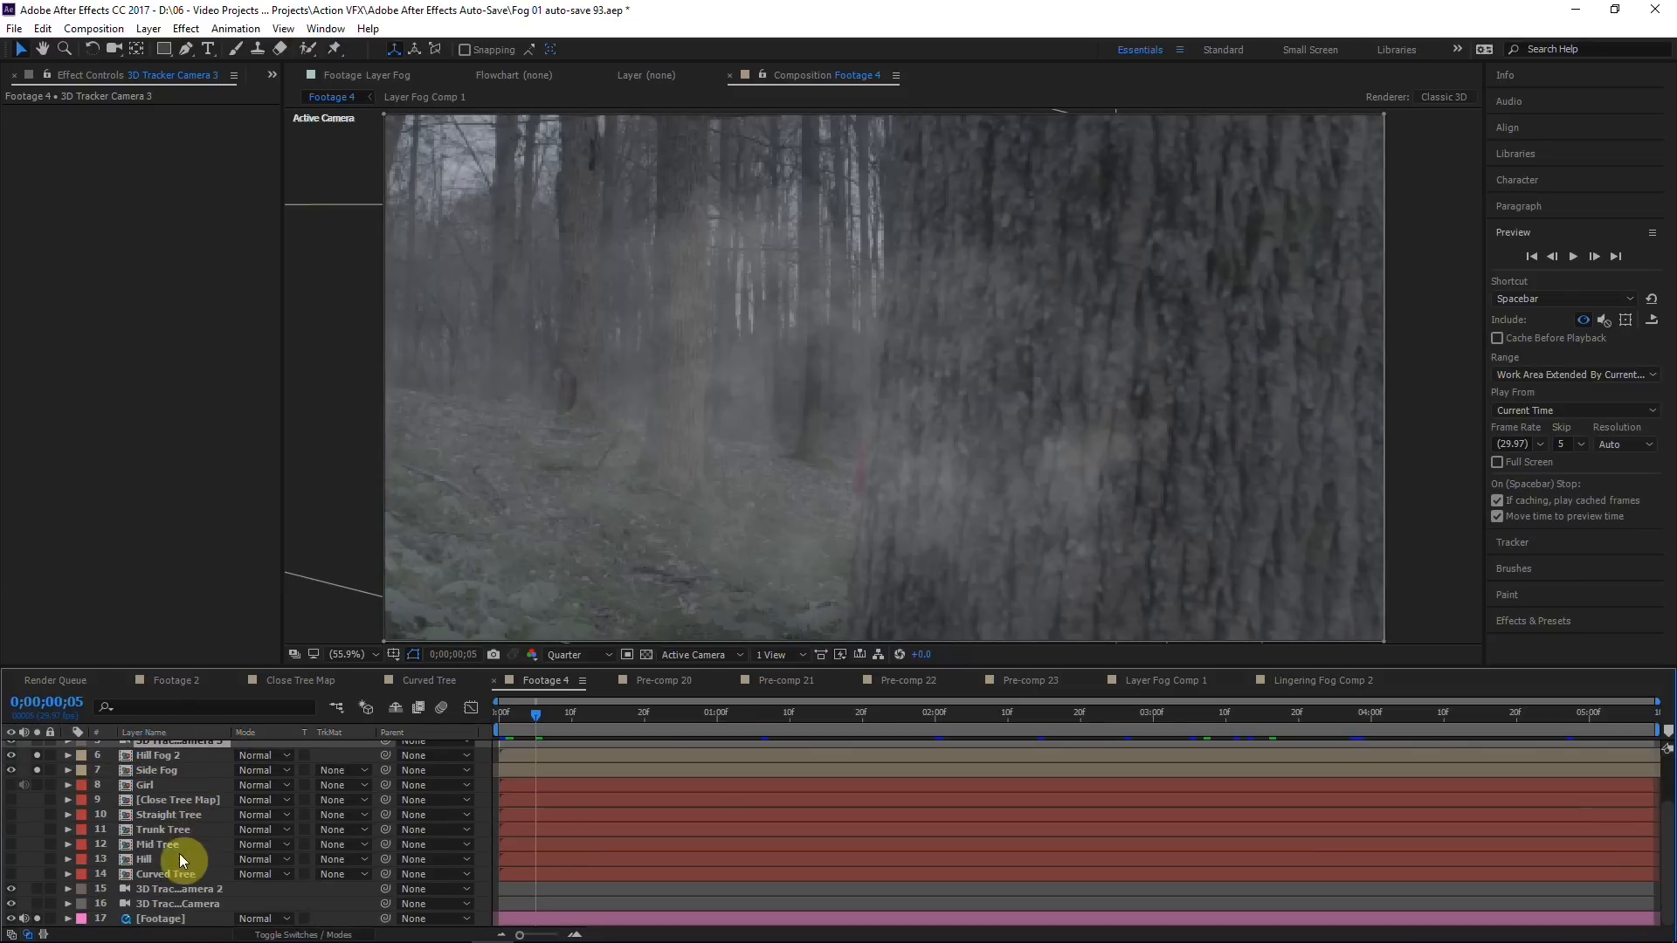
scroll(170, 874, up, 2)
Step: Precompose Close Fog with the camera copy below it, and Air Fog 2 with its own camera copy, moving all attributes
click(166, 762)
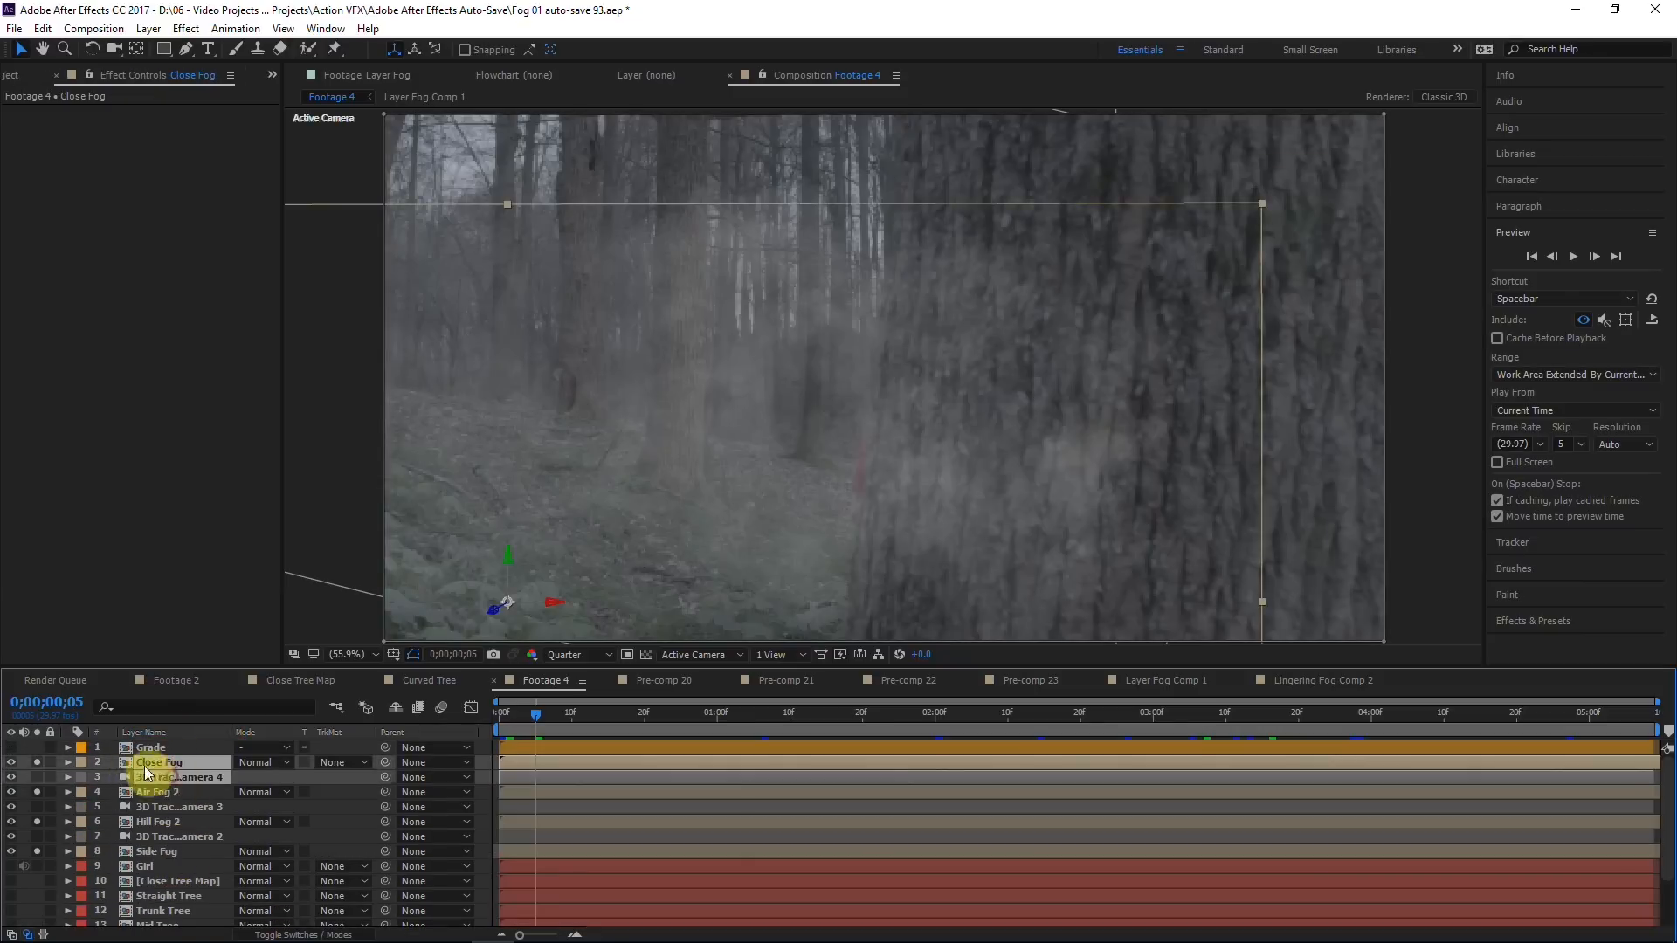
right_click(128, 769)
click(282, 595)
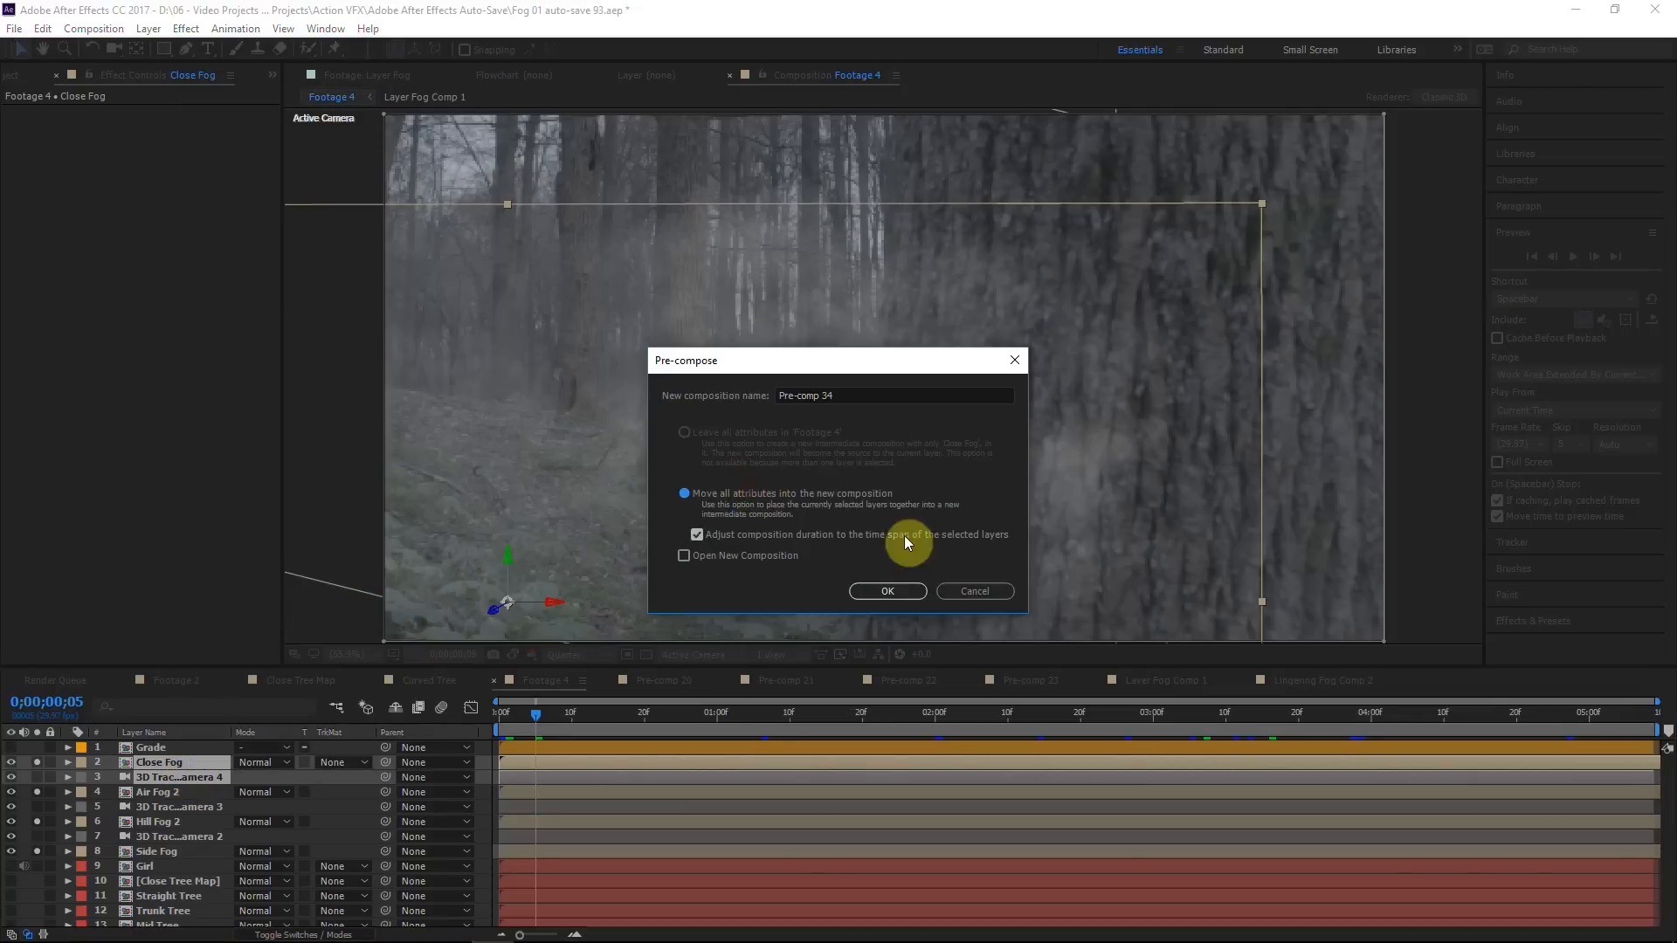
click(887, 591)
right_click(187, 777)
click(289, 616)
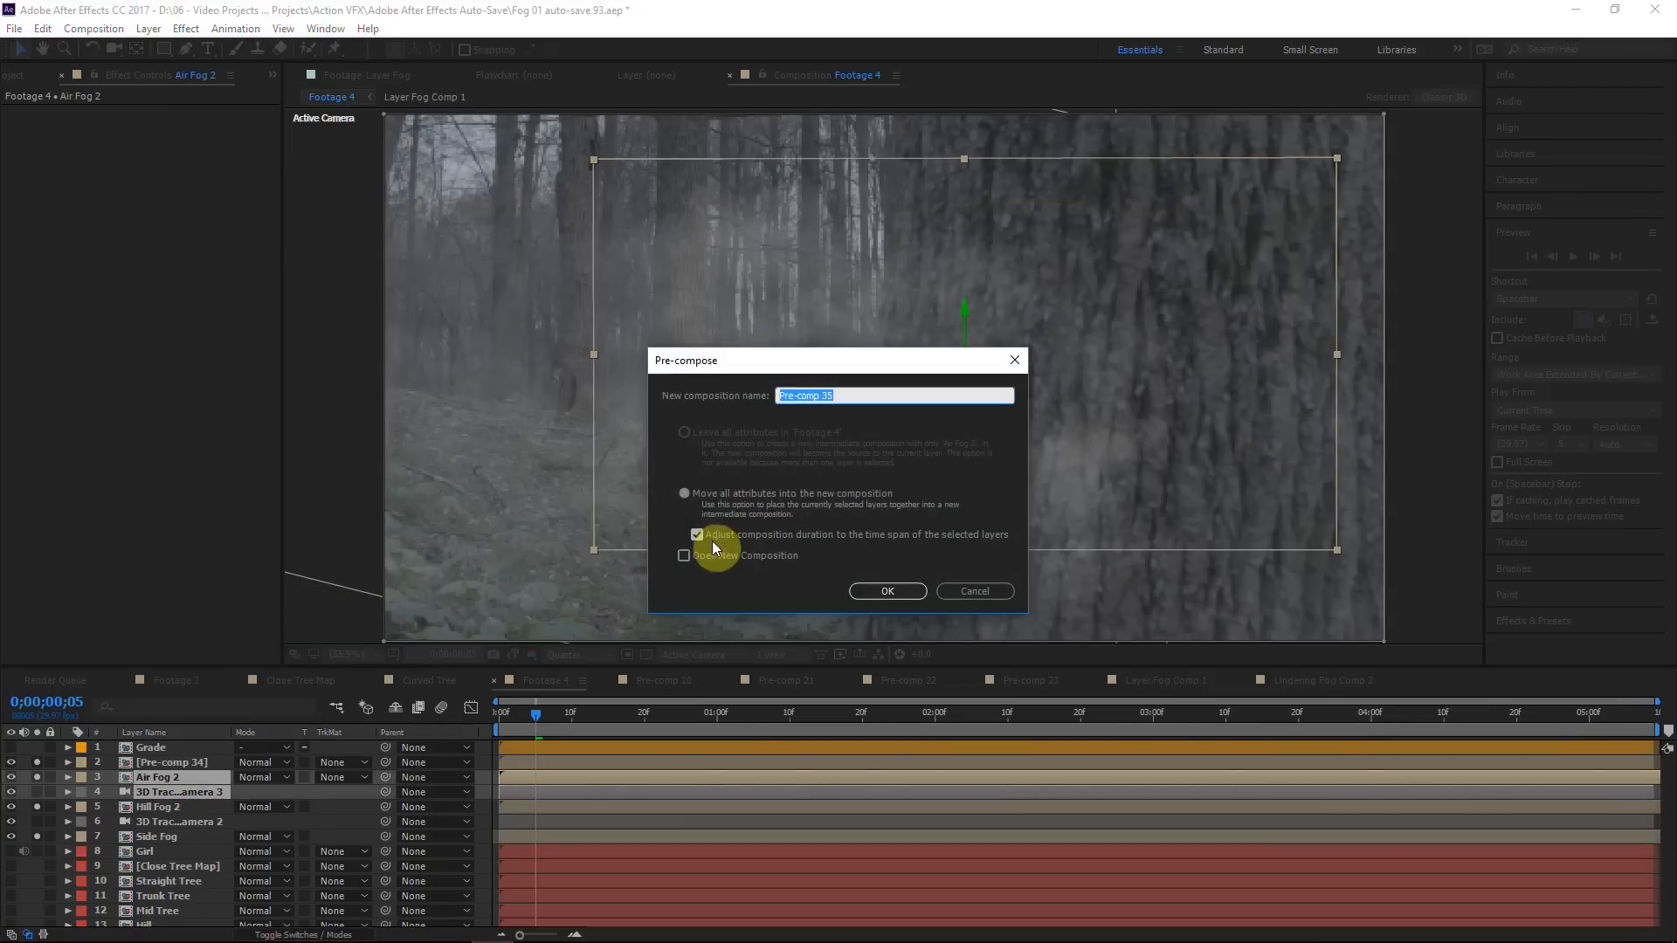
click(887, 591)
Step: Precompose Hill Fog 2 together with its camera copy, and precompose the Side Fog layer as well
right_click(174, 791)
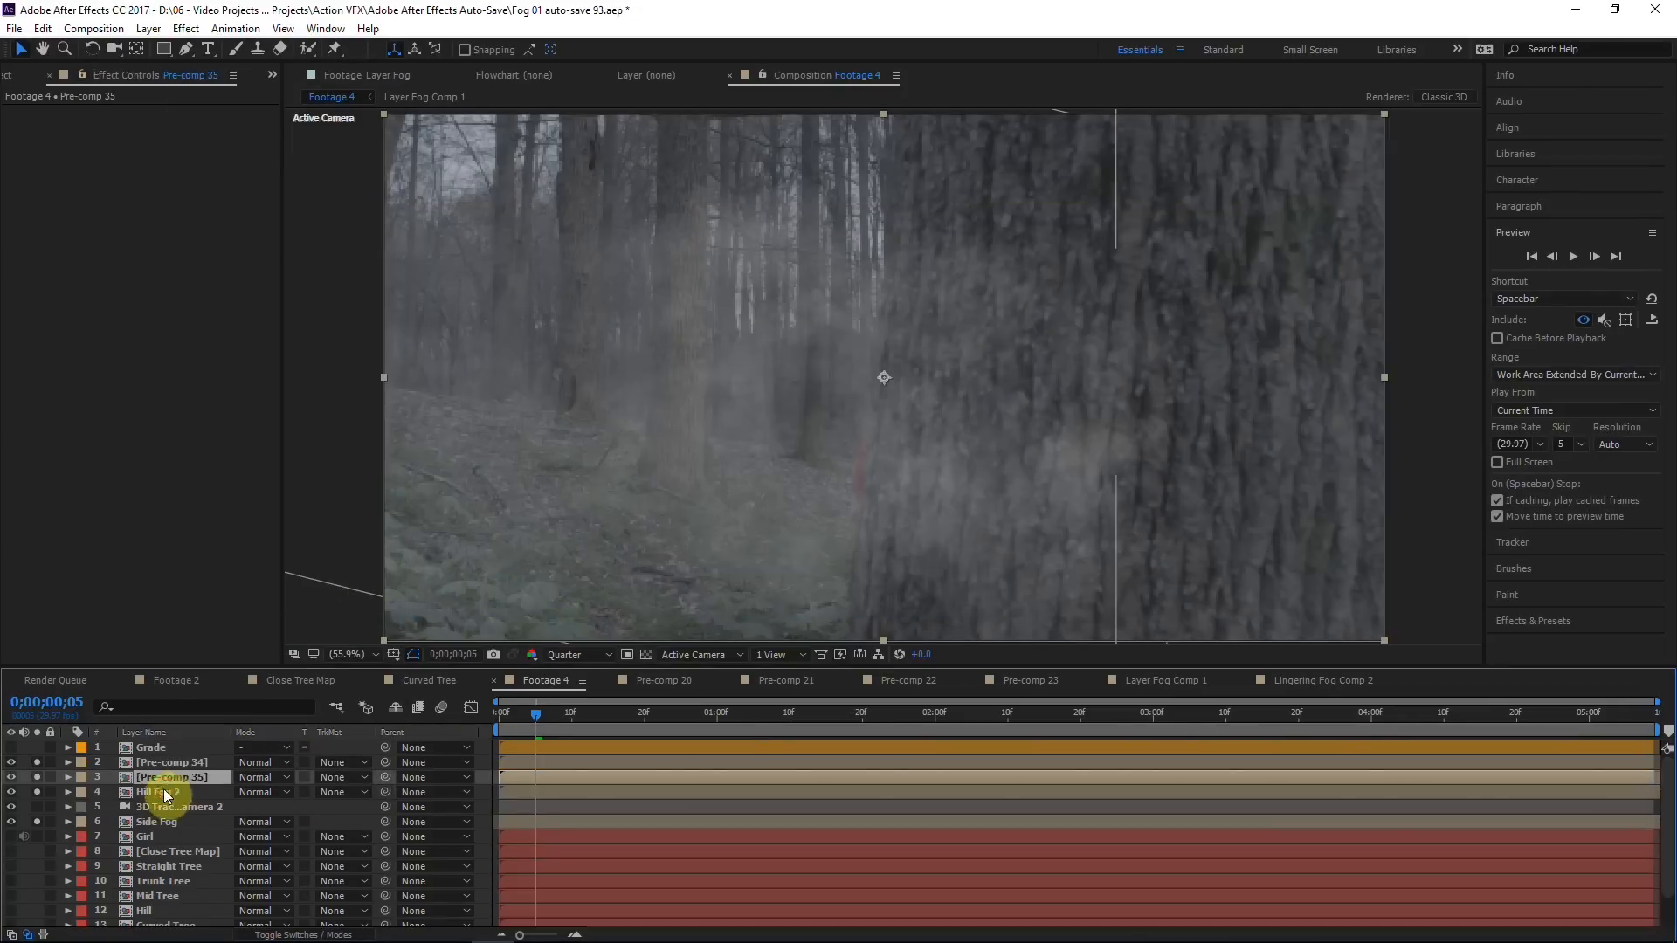
click(262, 648)
click(886, 592)
click(166, 796)
right_click(164, 789)
click(306, 700)
click(887, 592)
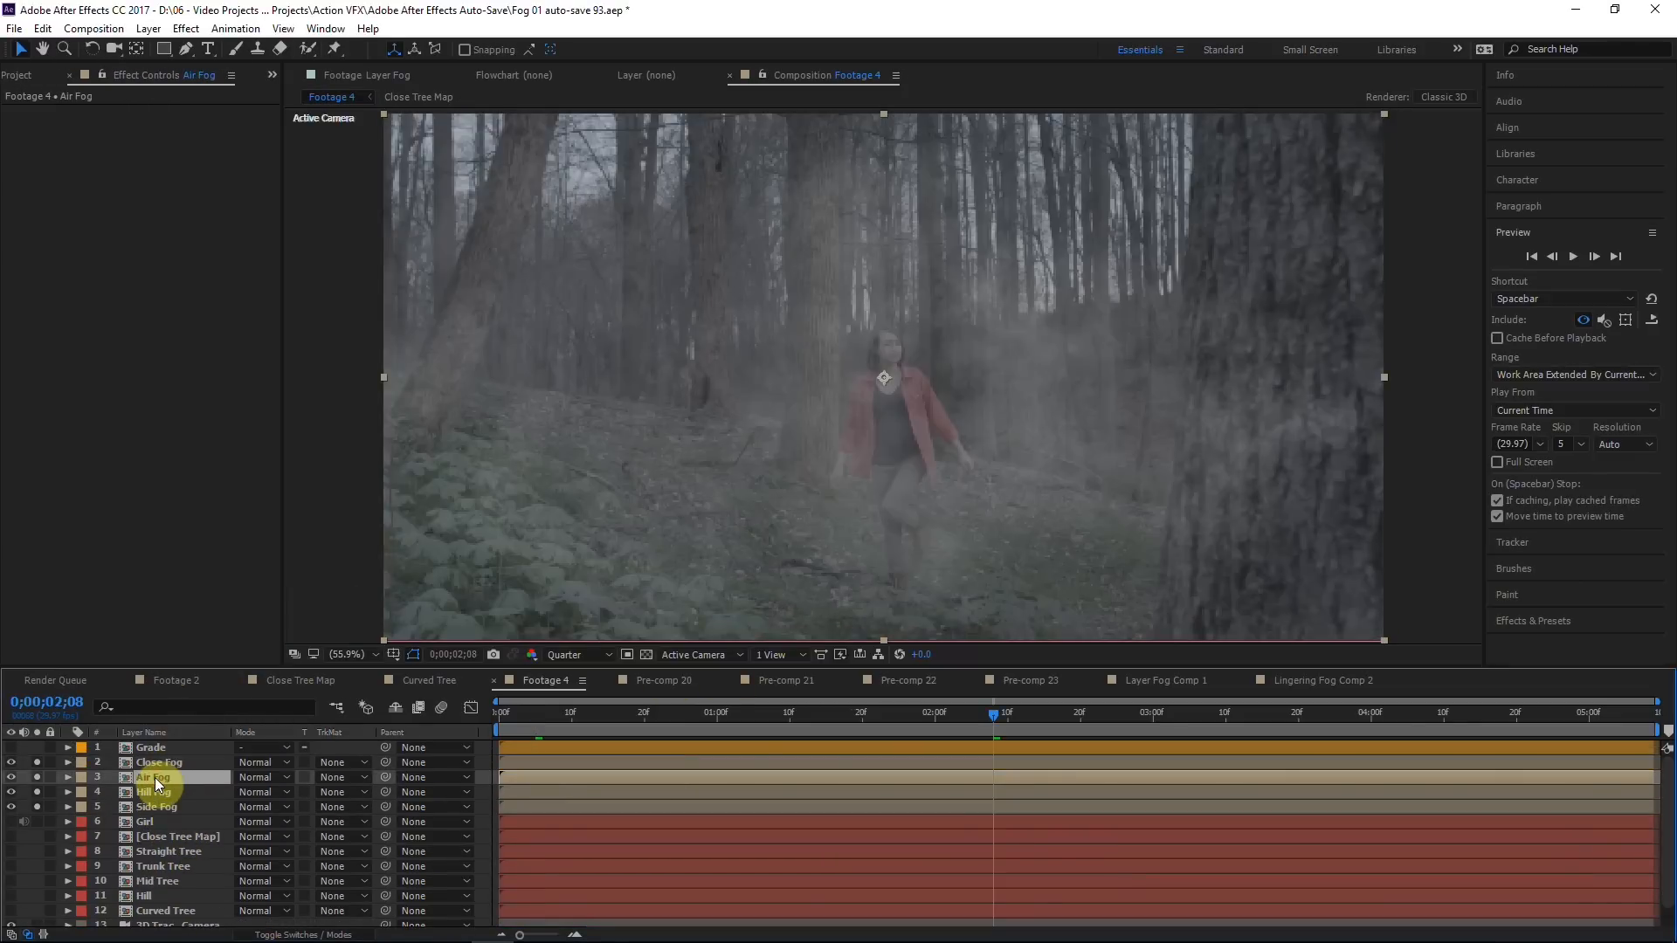
Step: Show and solo the Close Tree Map, Straight Tree, Trunk Tree, Mid Tree, Hill and Curved Tree layers to view the masked areas
drag(12, 837, 13, 904)
click(36, 910)
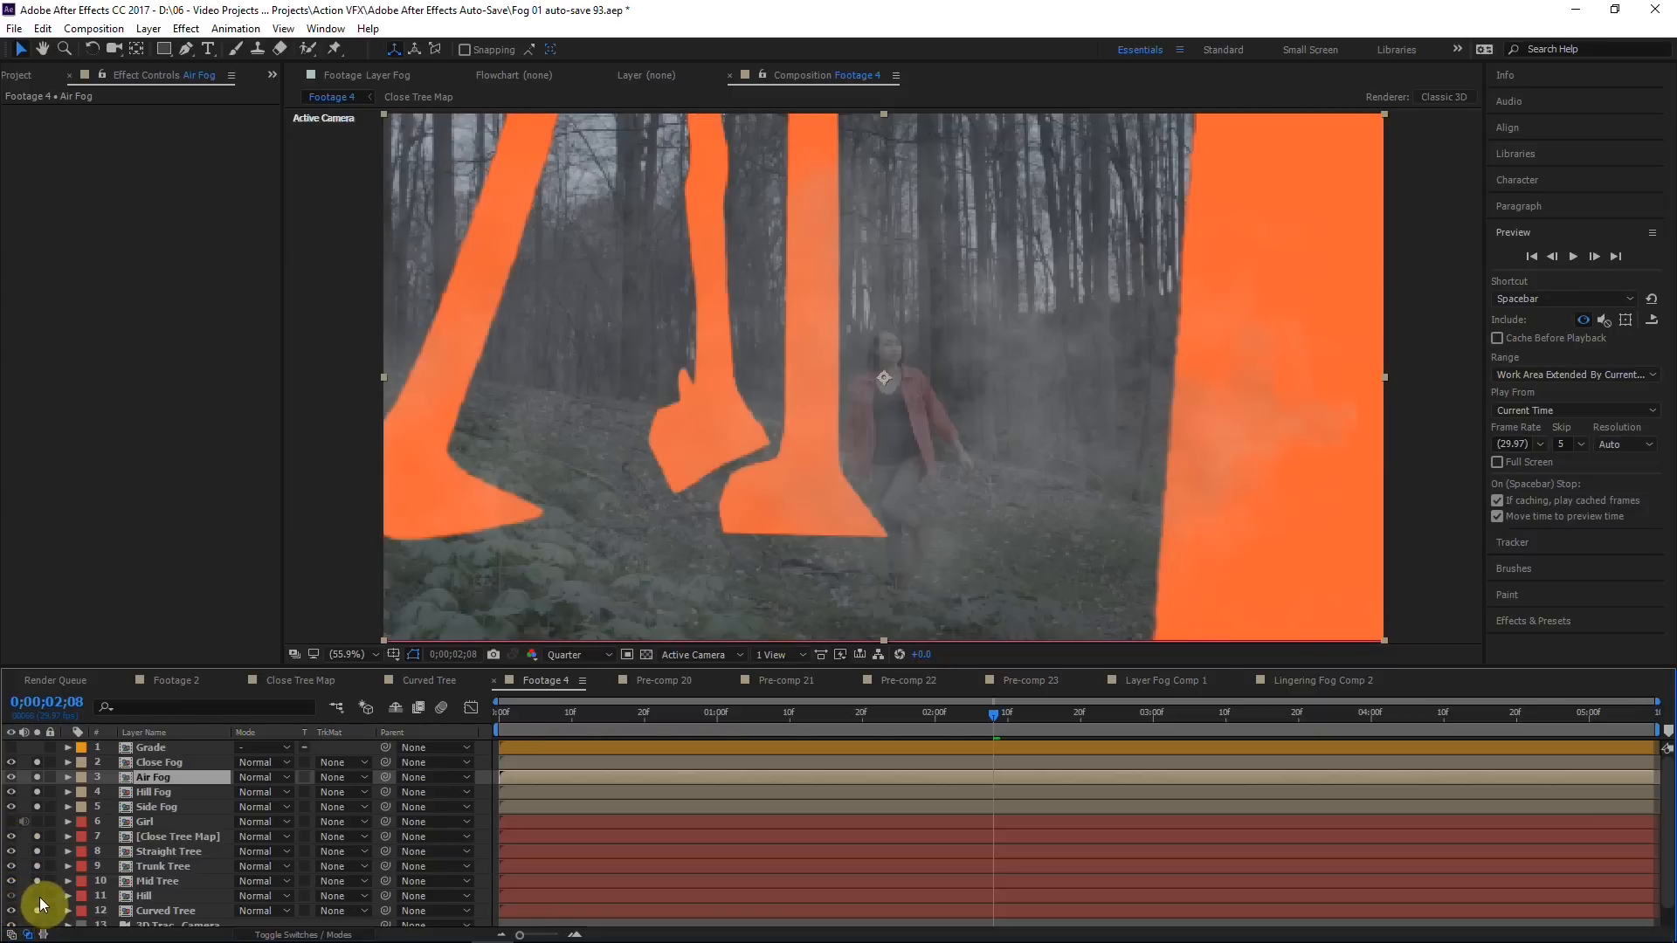
click(38, 897)
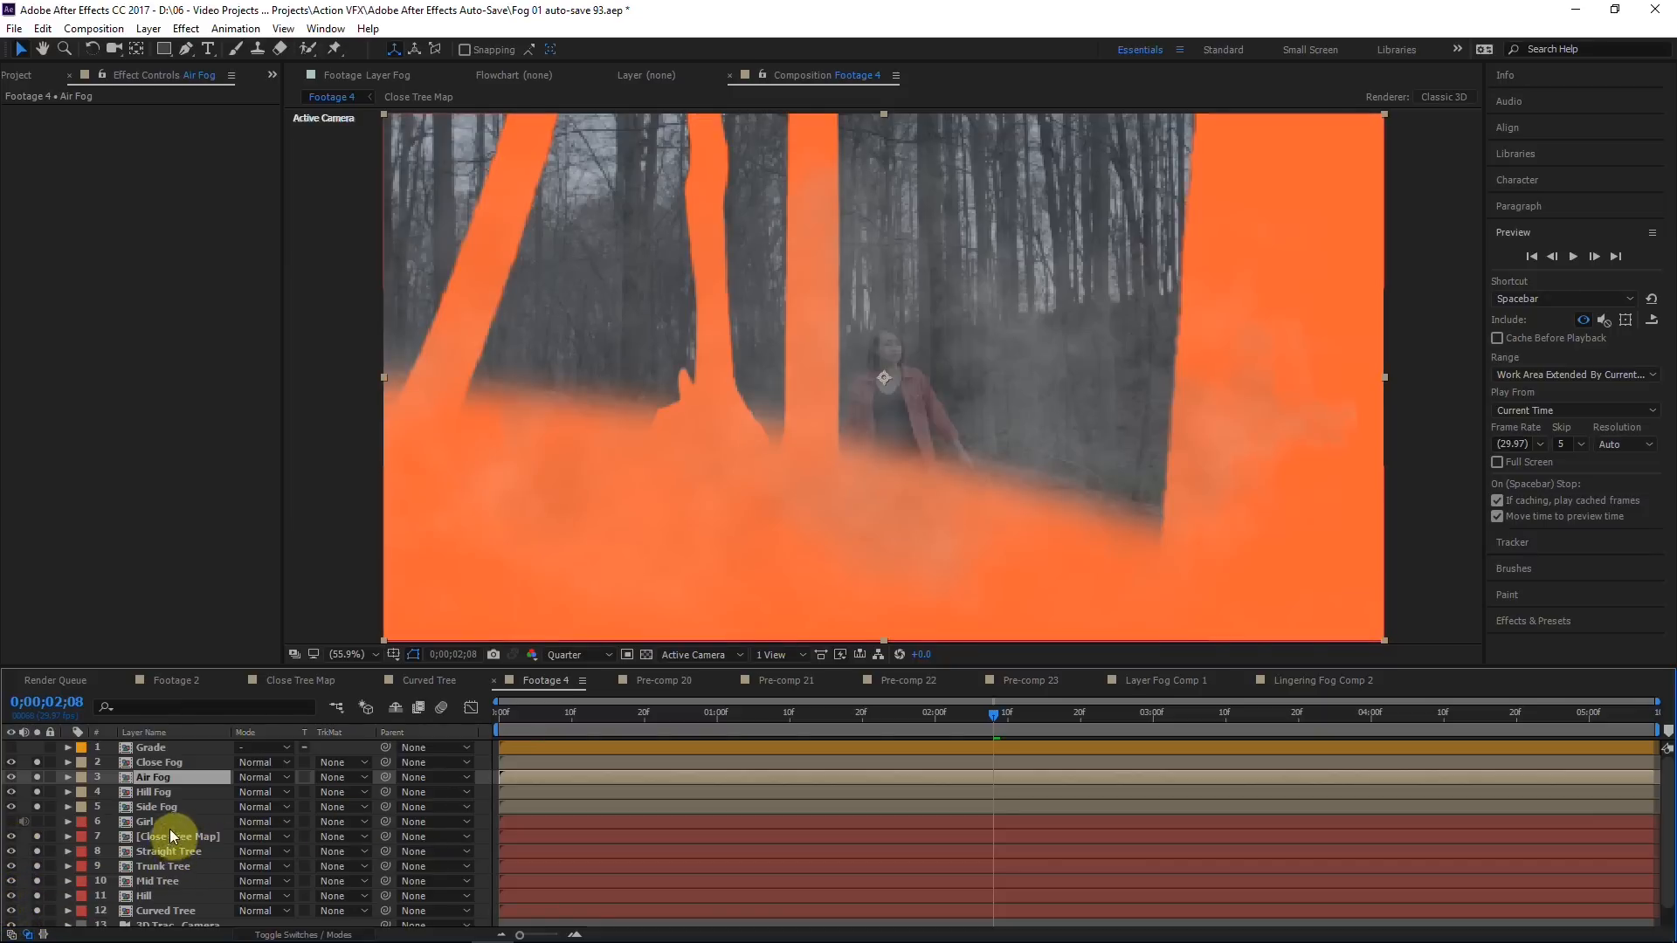
Step: Select the Air Fog layer and search the effects for Set Matte
click(152, 793)
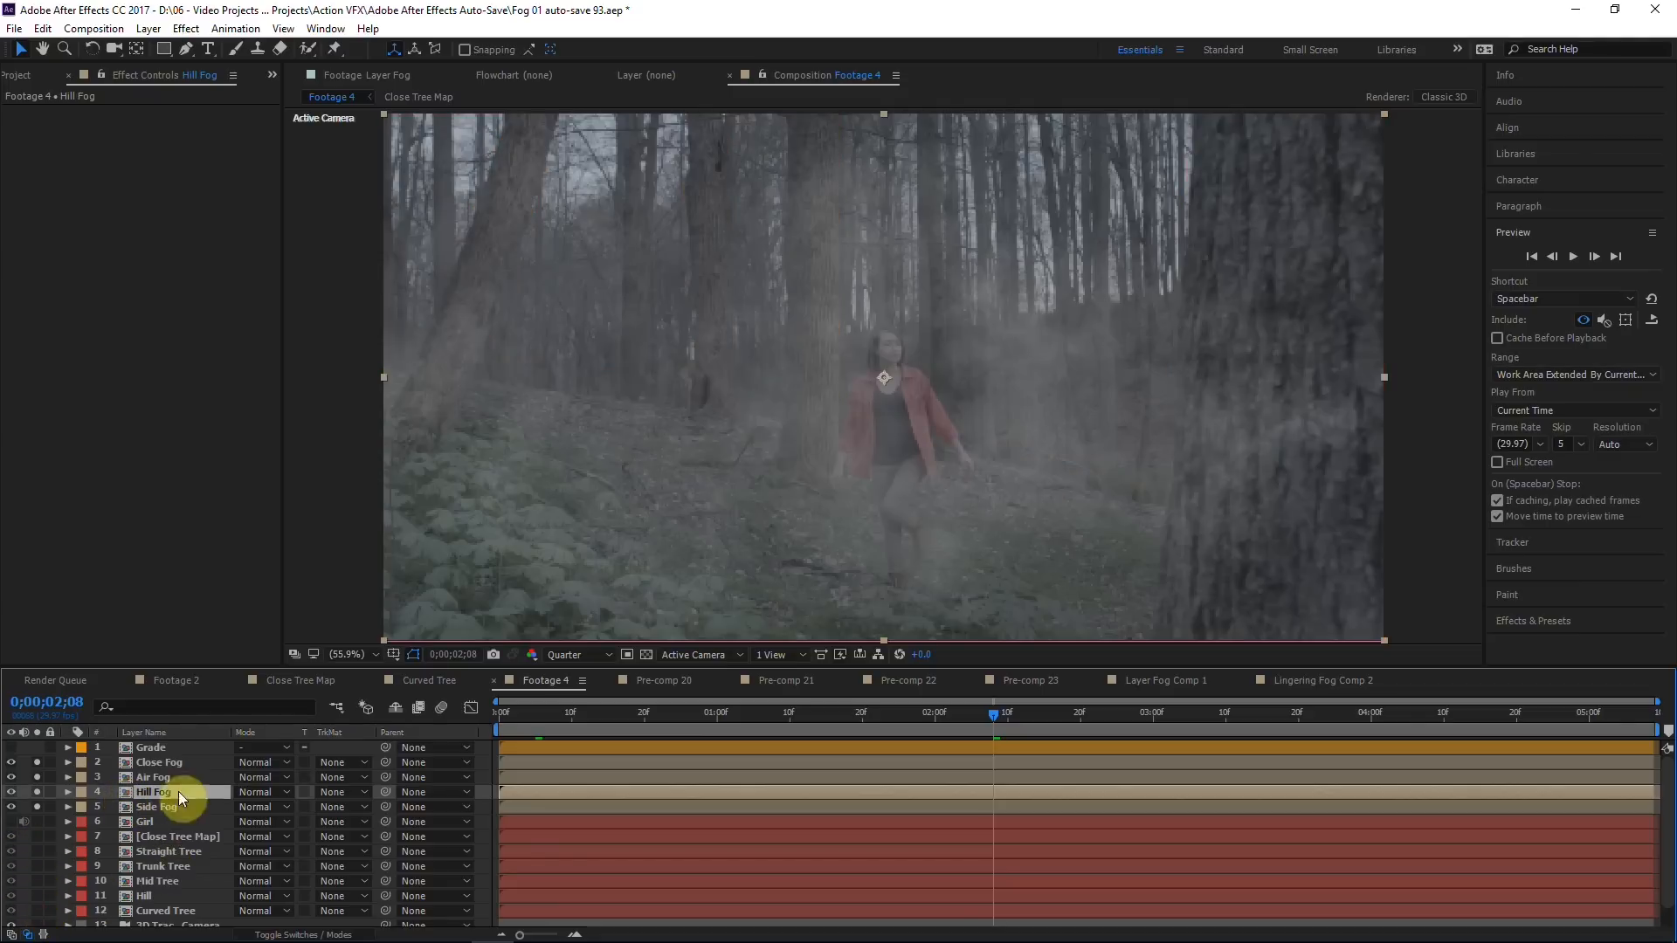
click(161, 775)
key(ctrl+5)
text(set matt)
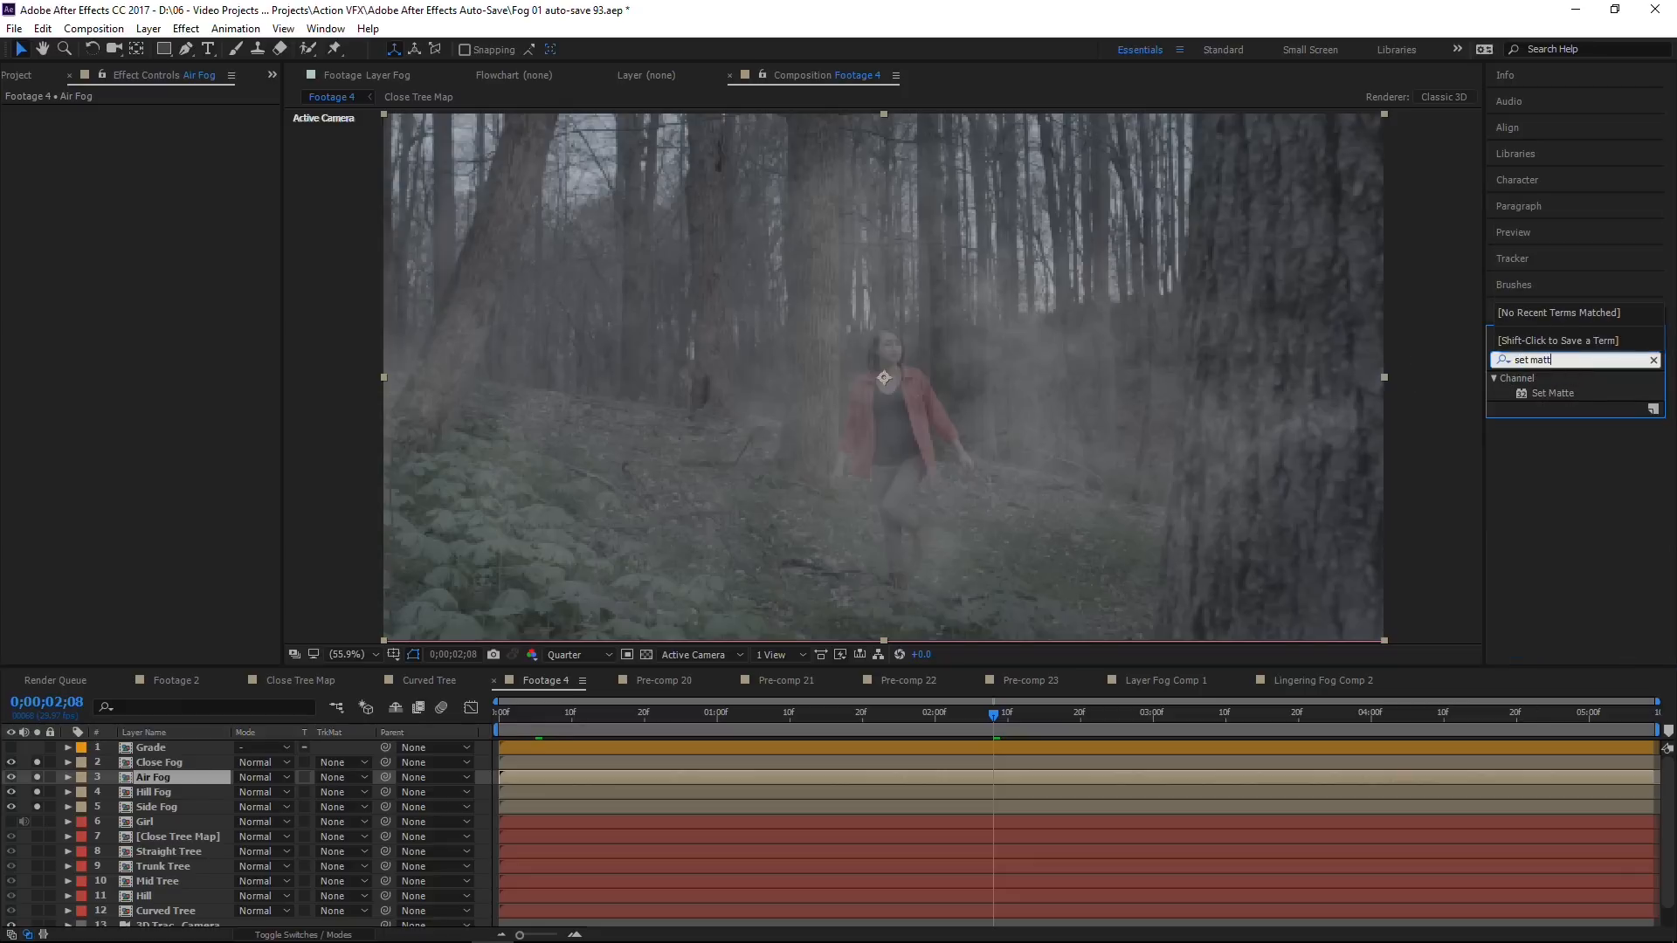
Step: Turn off solo for the Close Fog, Air Fog and Hill Fog layers and select the still soloed Side Fog layer
click(159, 794)
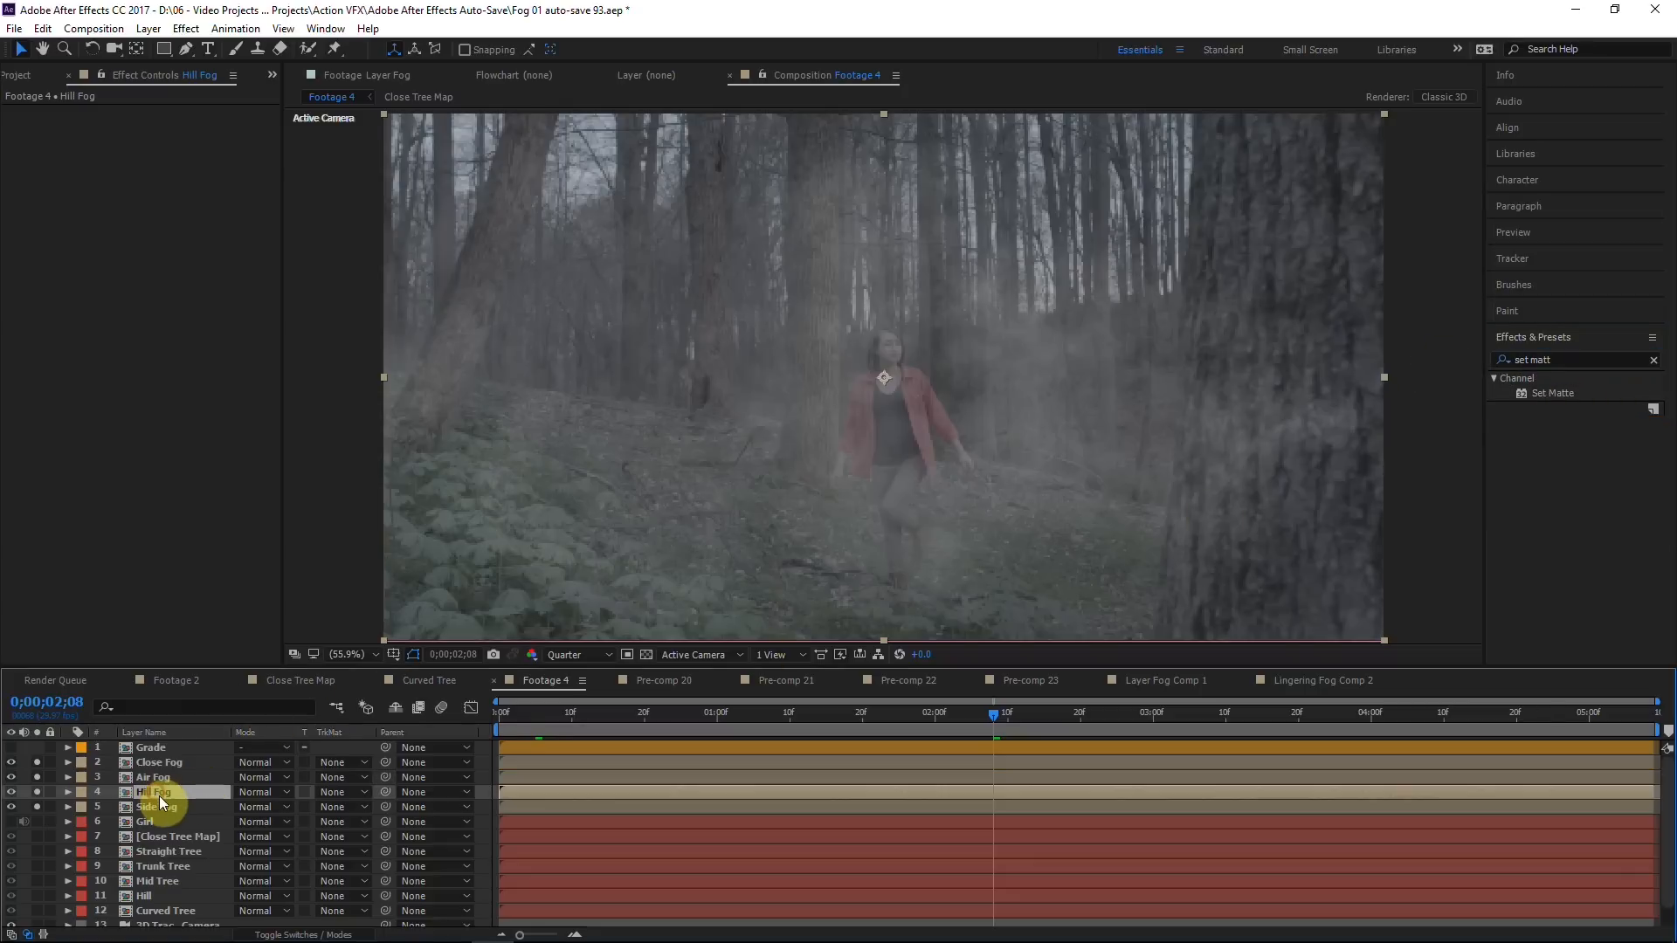
click(159, 805)
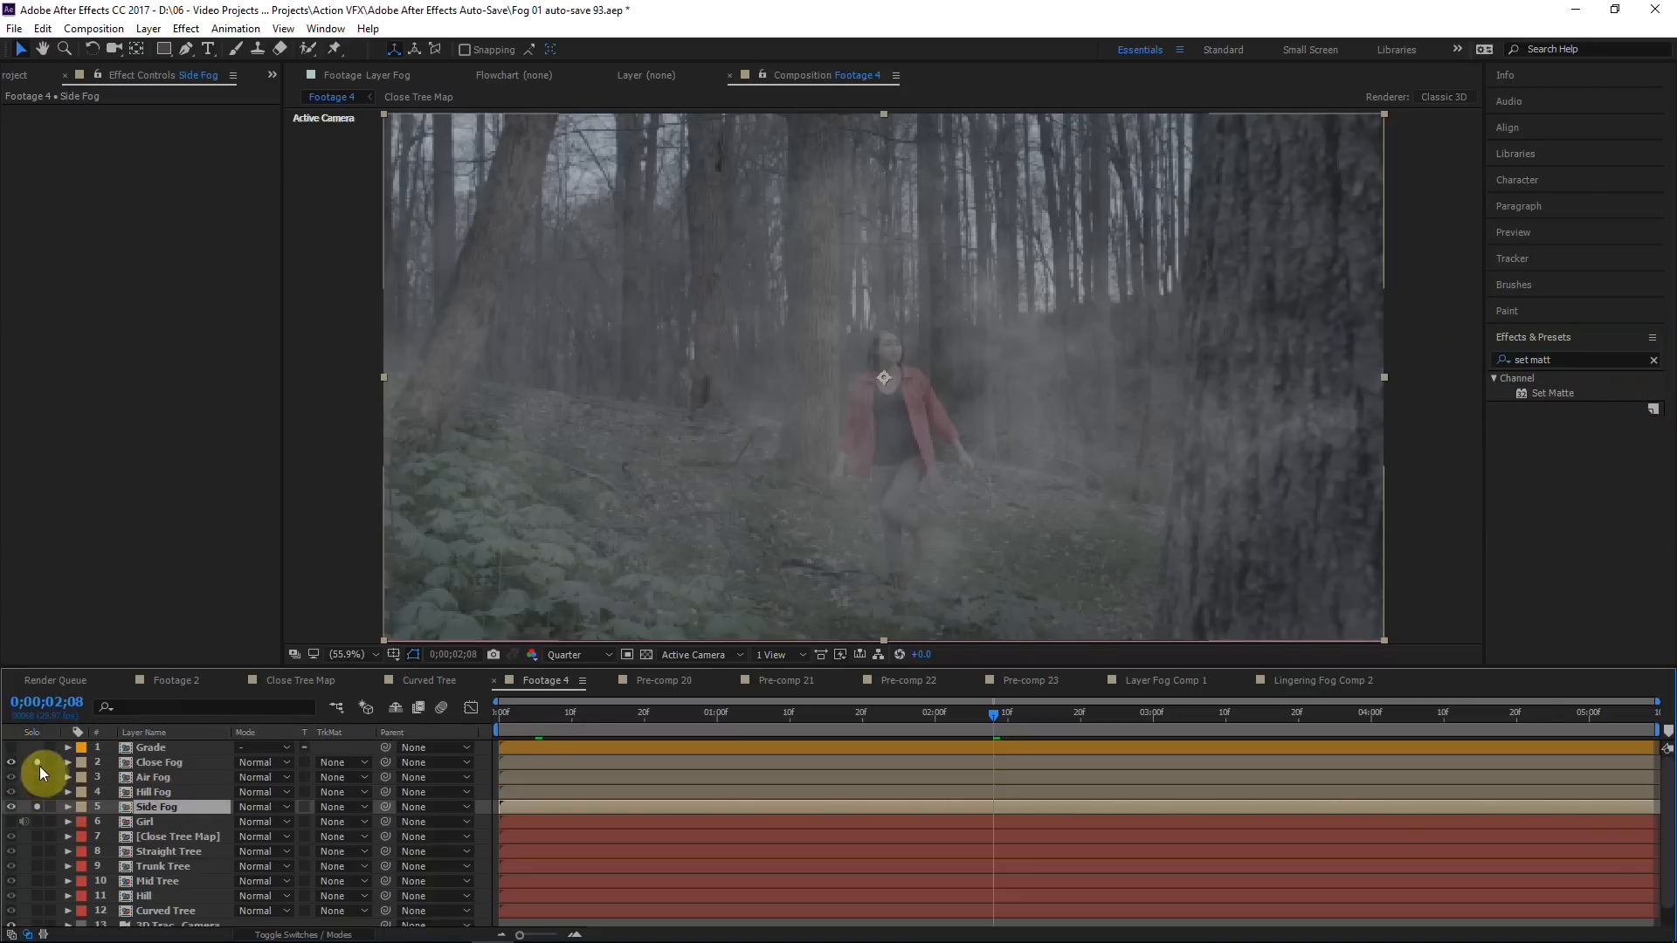
click(38, 764)
double_click(166, 810)
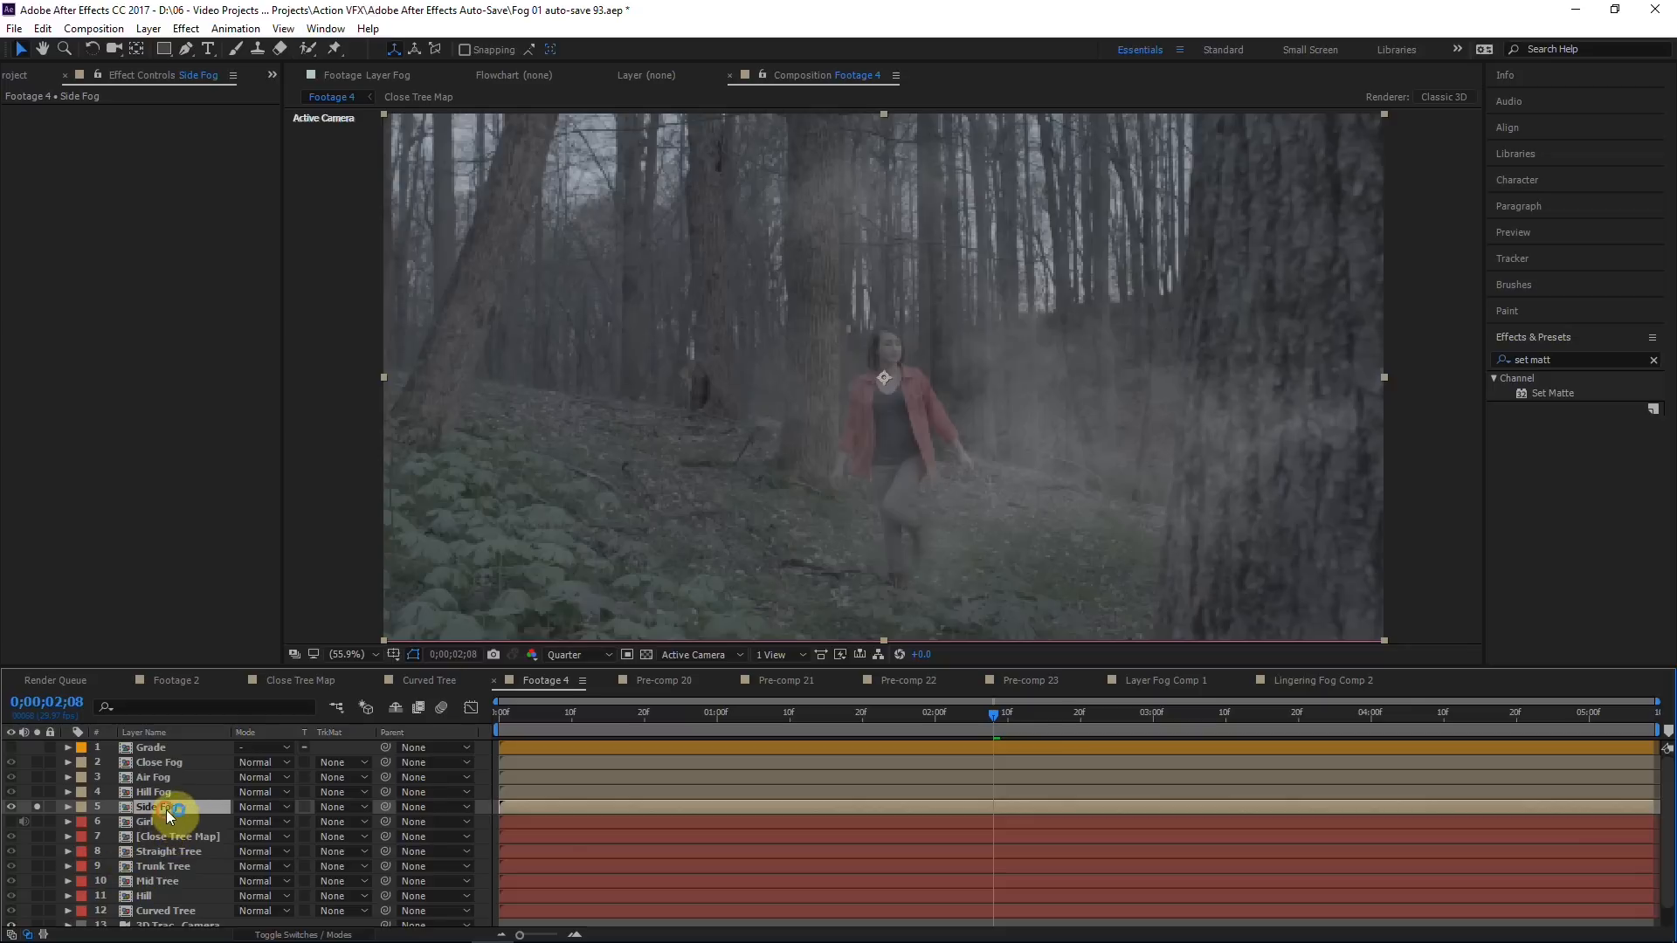
Step: Apply Set Matte to the Side Fog layer, take the matte from 7. Close Tree Map, and turn on Invert Matte
drag(1566, 392, 190, 817)
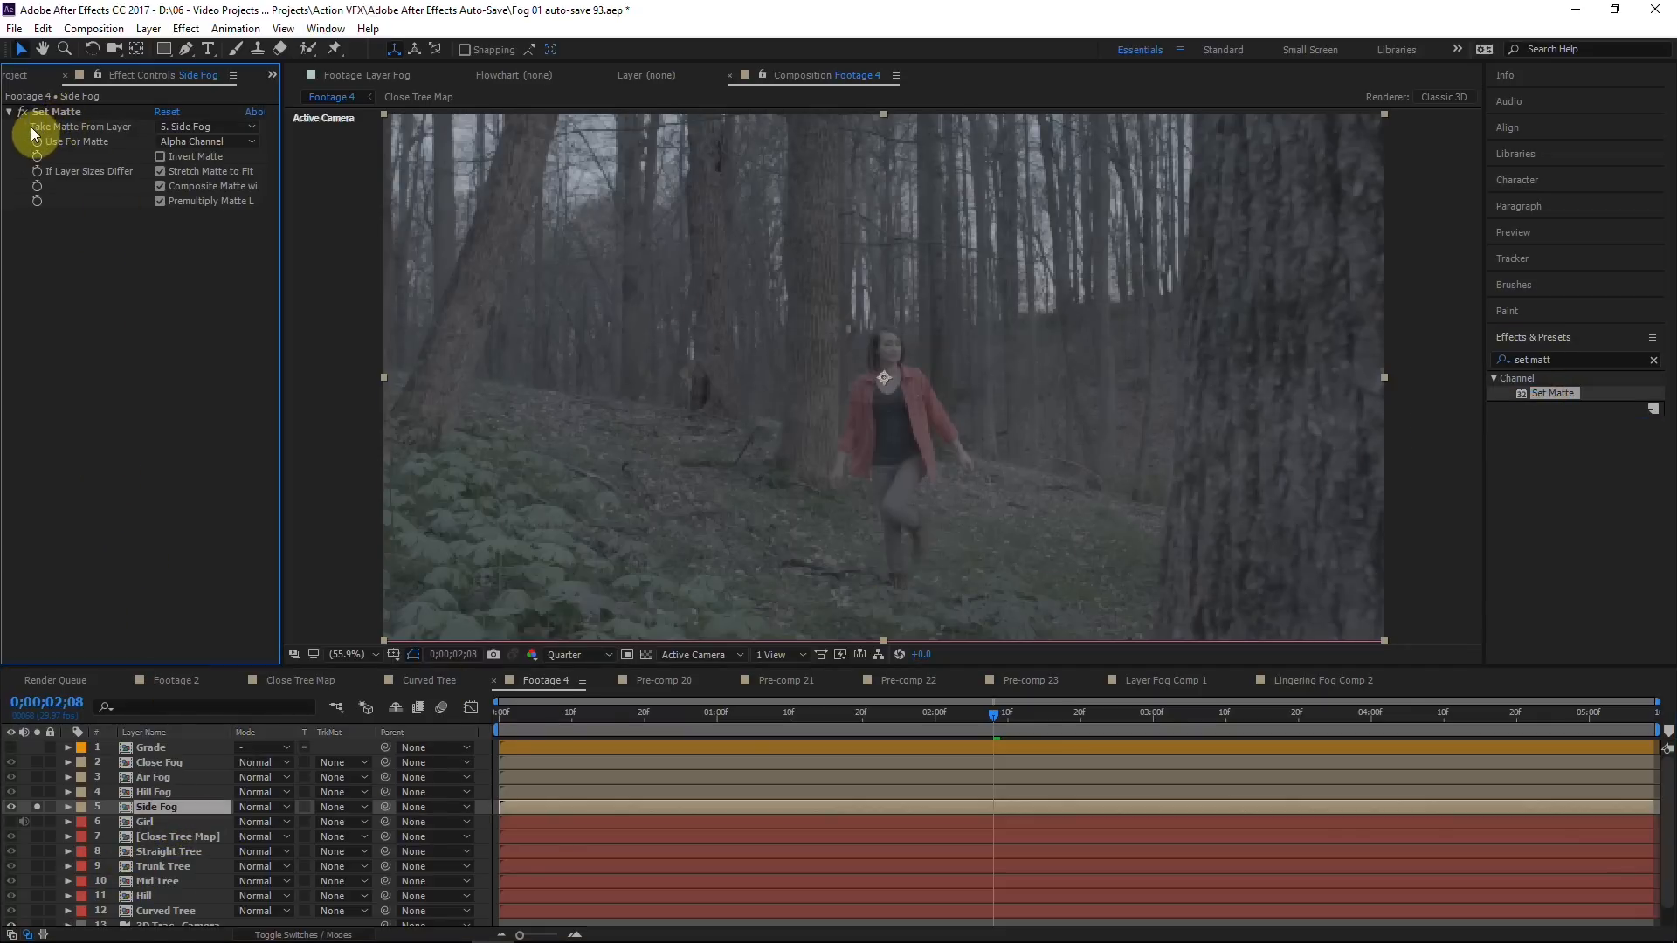
click(171, 128)
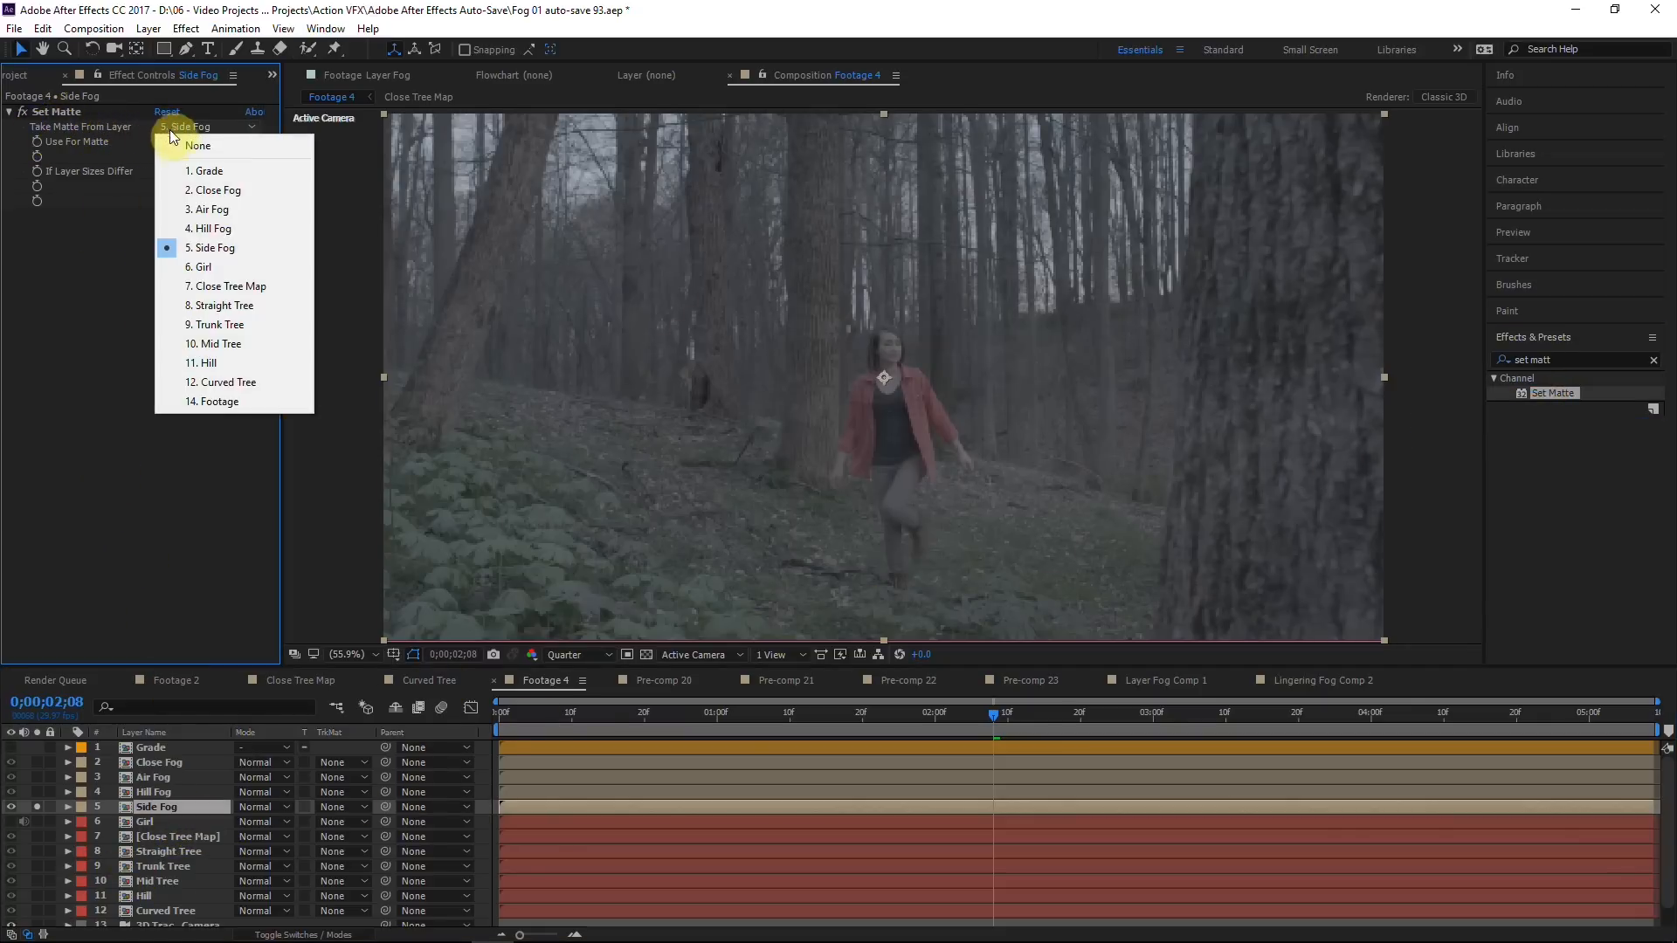
click(225, 287)
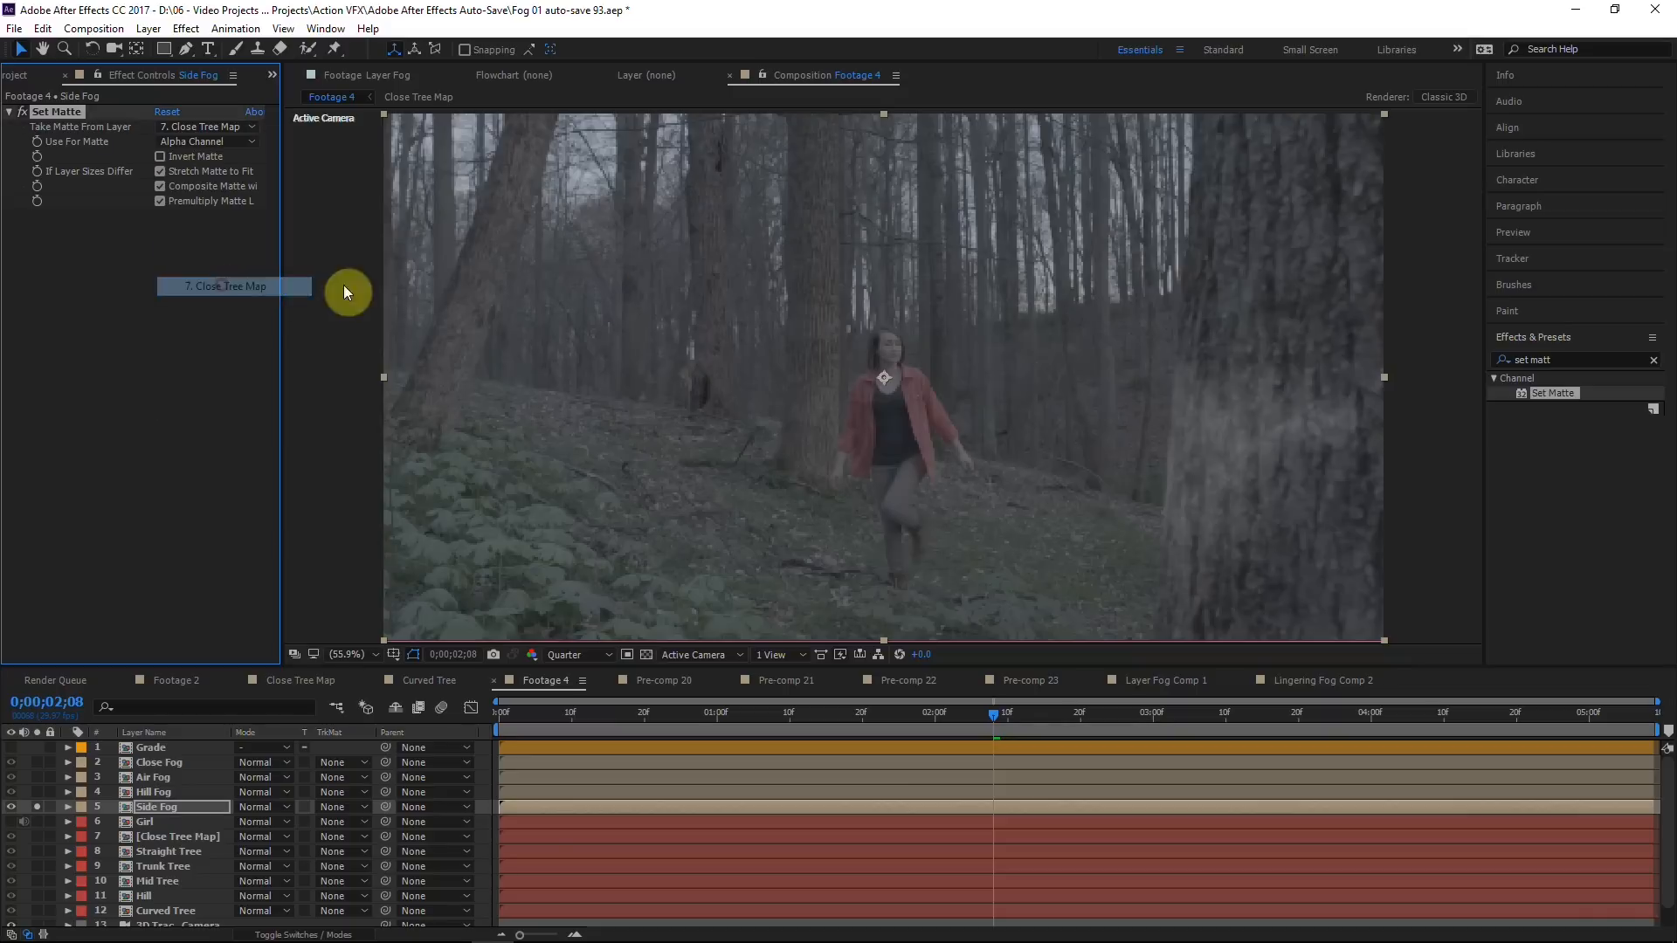
click(22, 113)
click(22, 112)
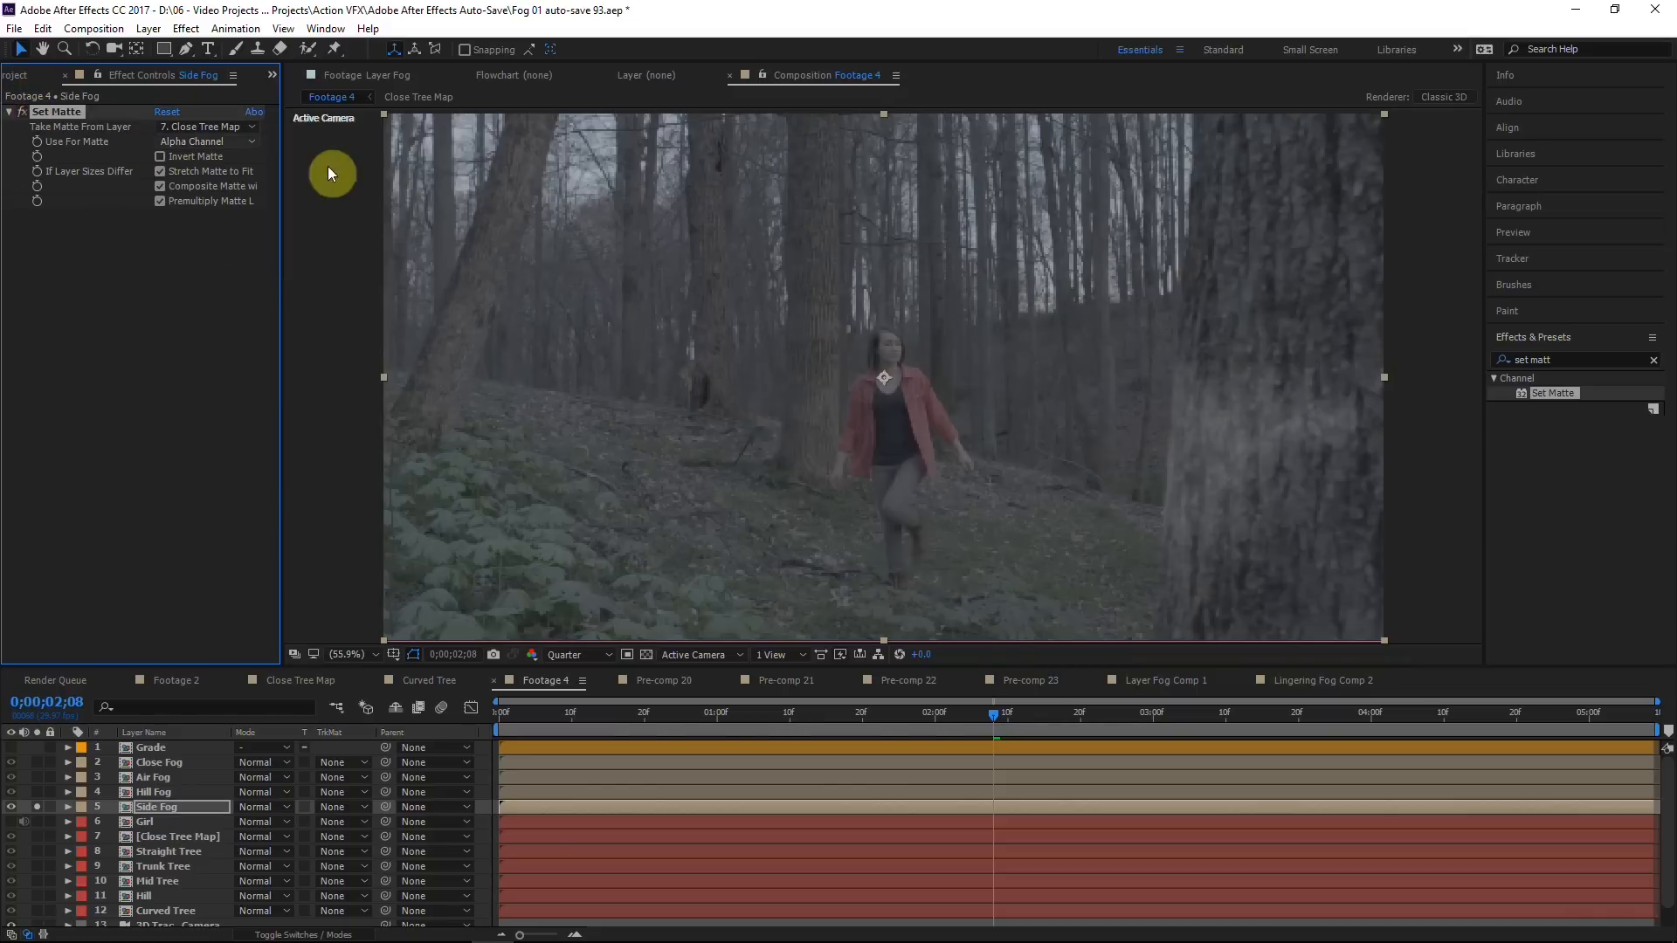
click(183, 160)
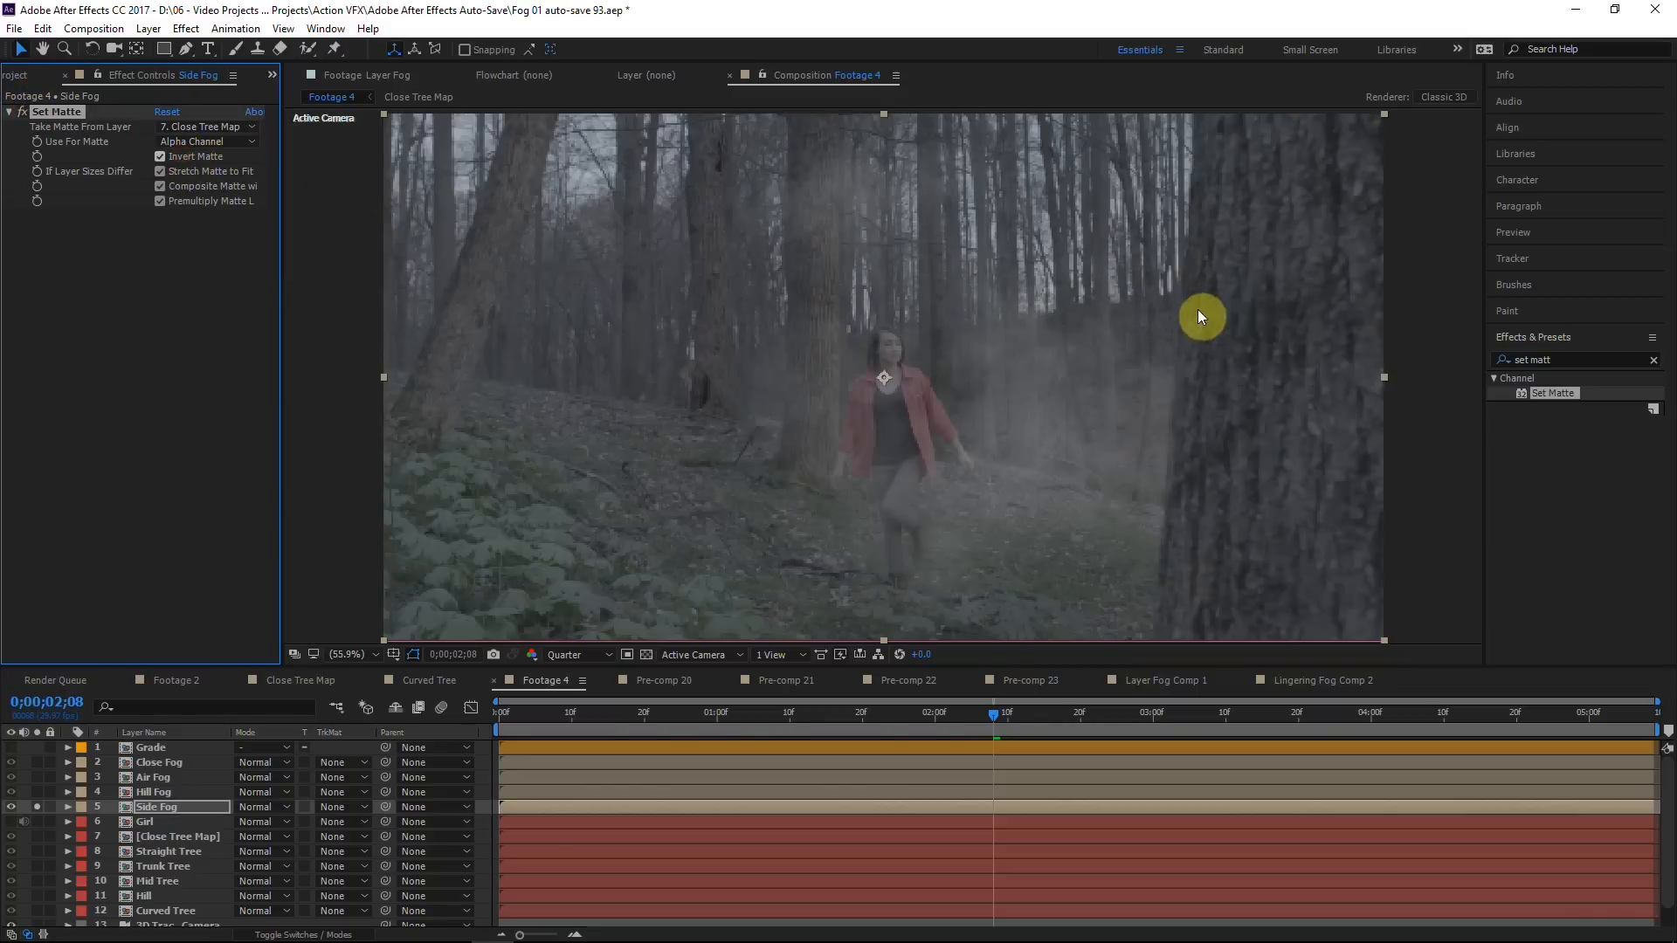
Step: Compare the Side Fog around the close tree with and without the inverted Set Matte effect
click(23, 111)
click(23, 111)
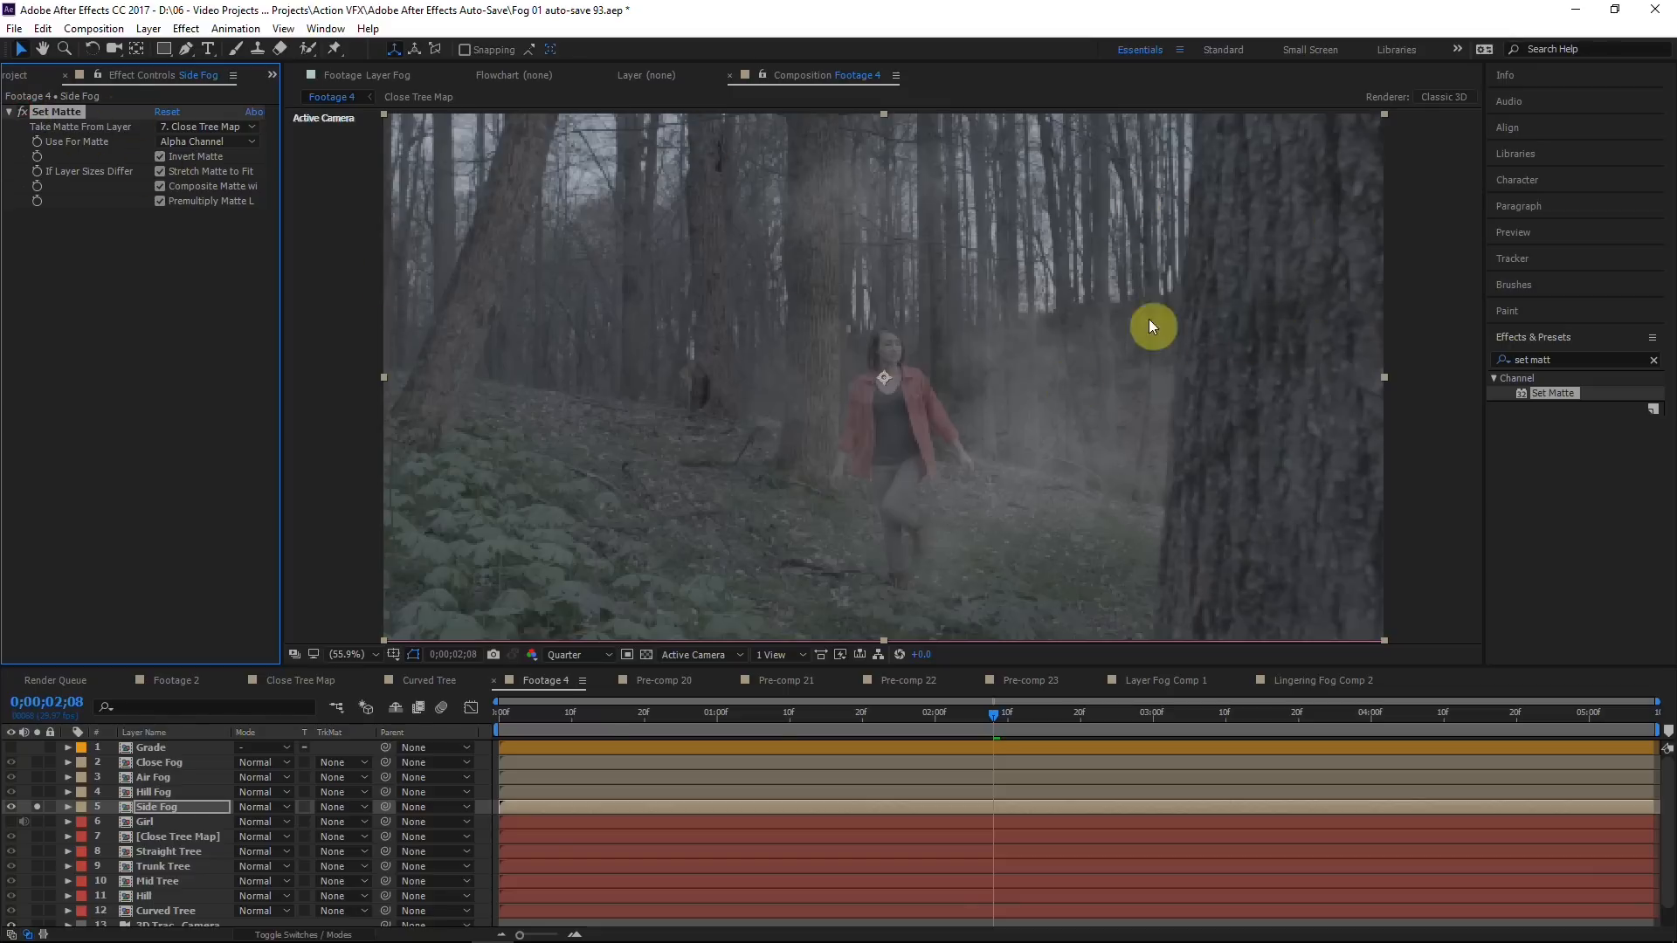
click(121, 299)
click(22, 113)
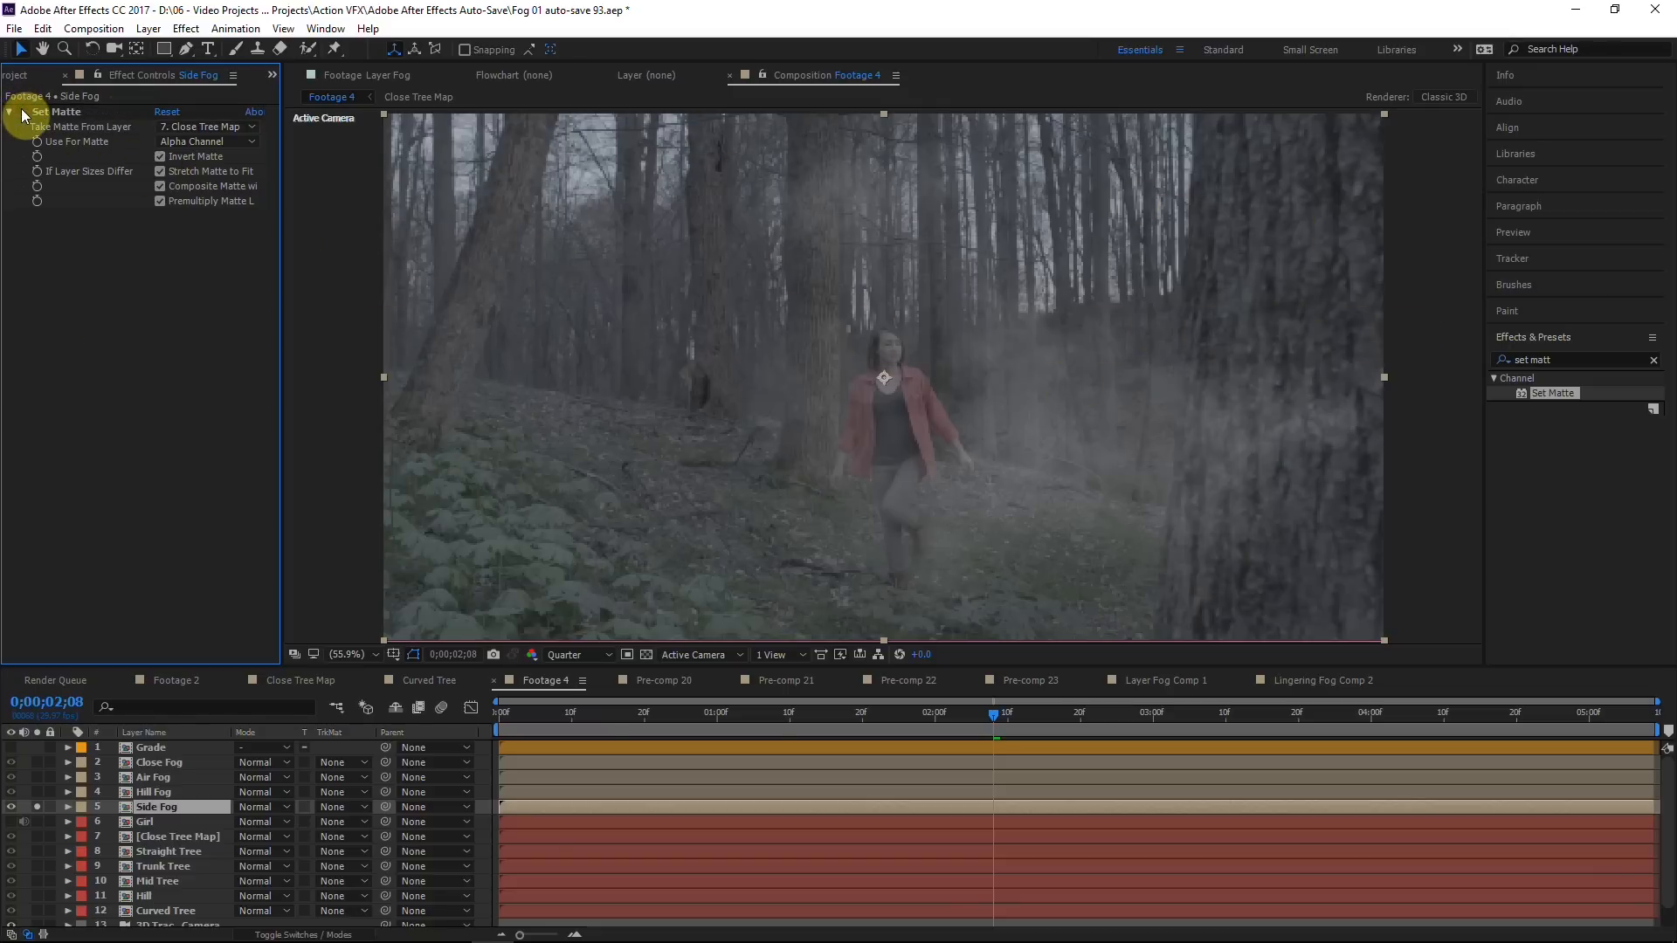
click(22, 113)
click(22, 113)
click(23, 113)
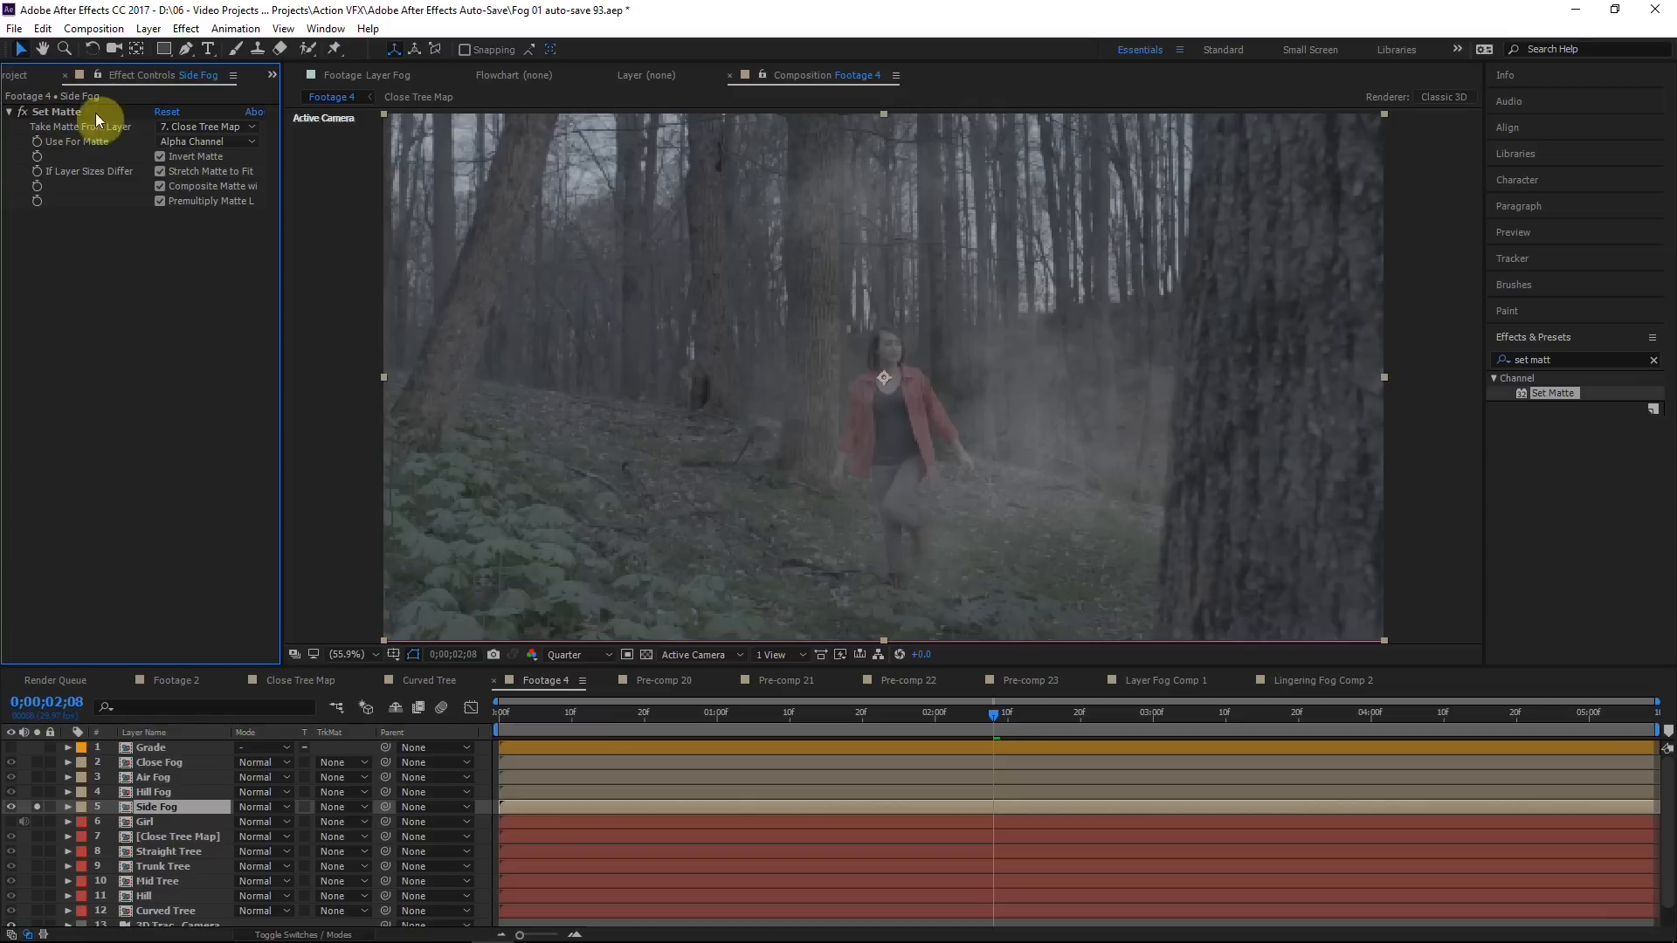
Step: Duplicate Set Matte twice on Side Fog, taking the second matte from 6. Girl and the third from 11. Hill
click(57, 112)
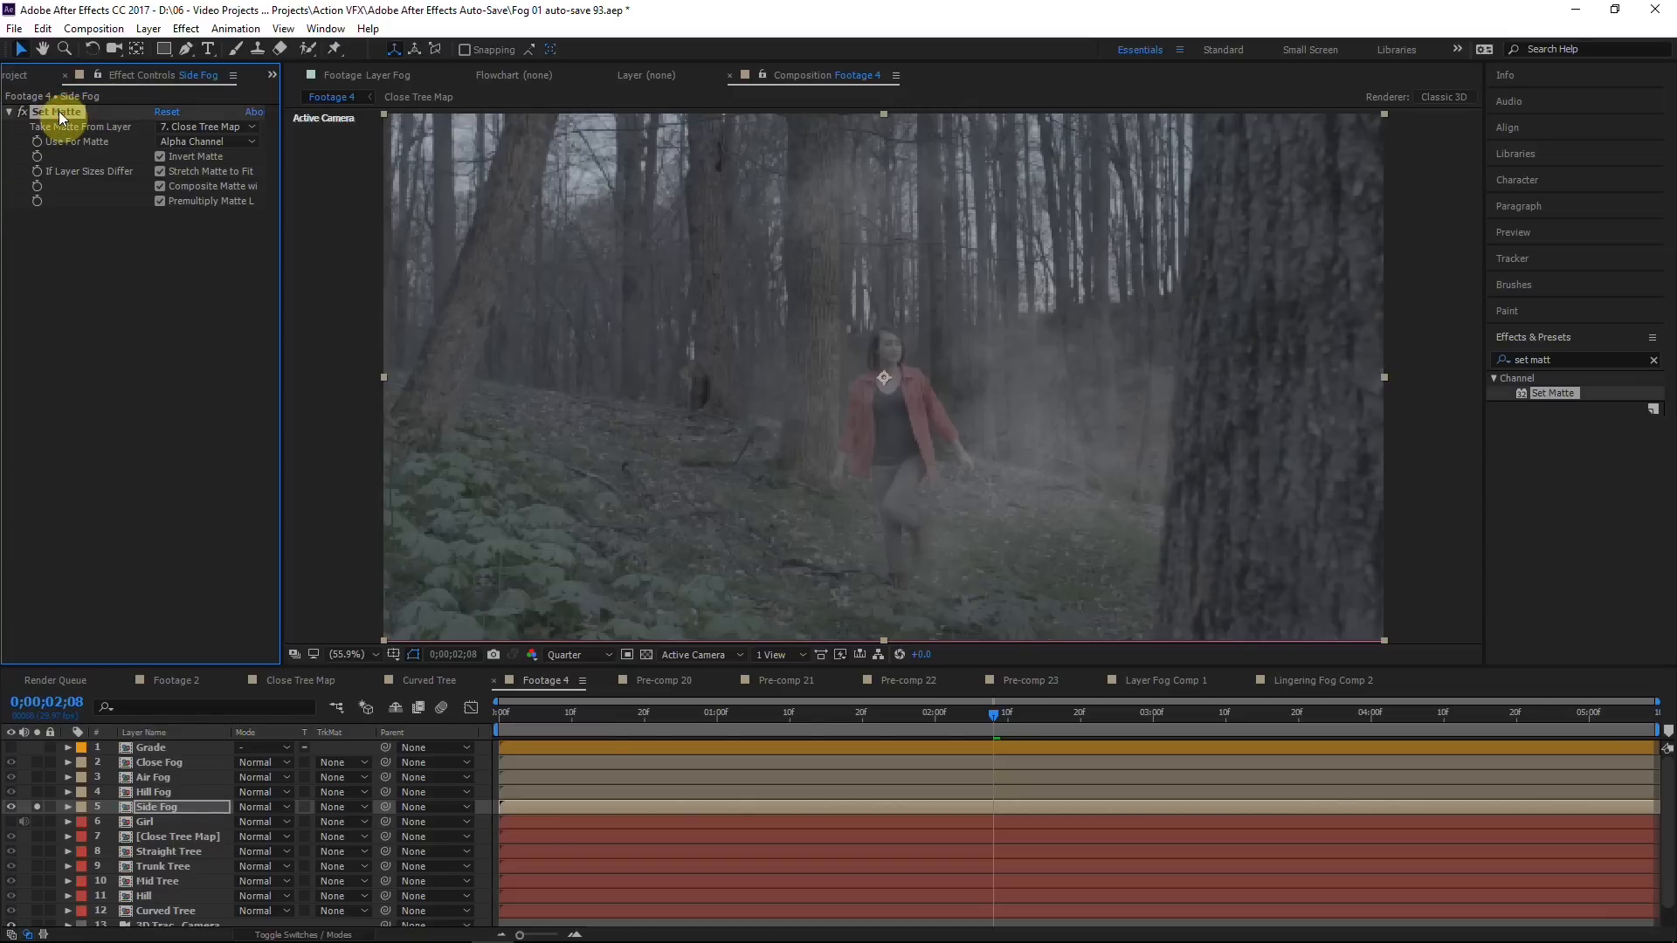
key(ctrl+d)
click(207, 233)
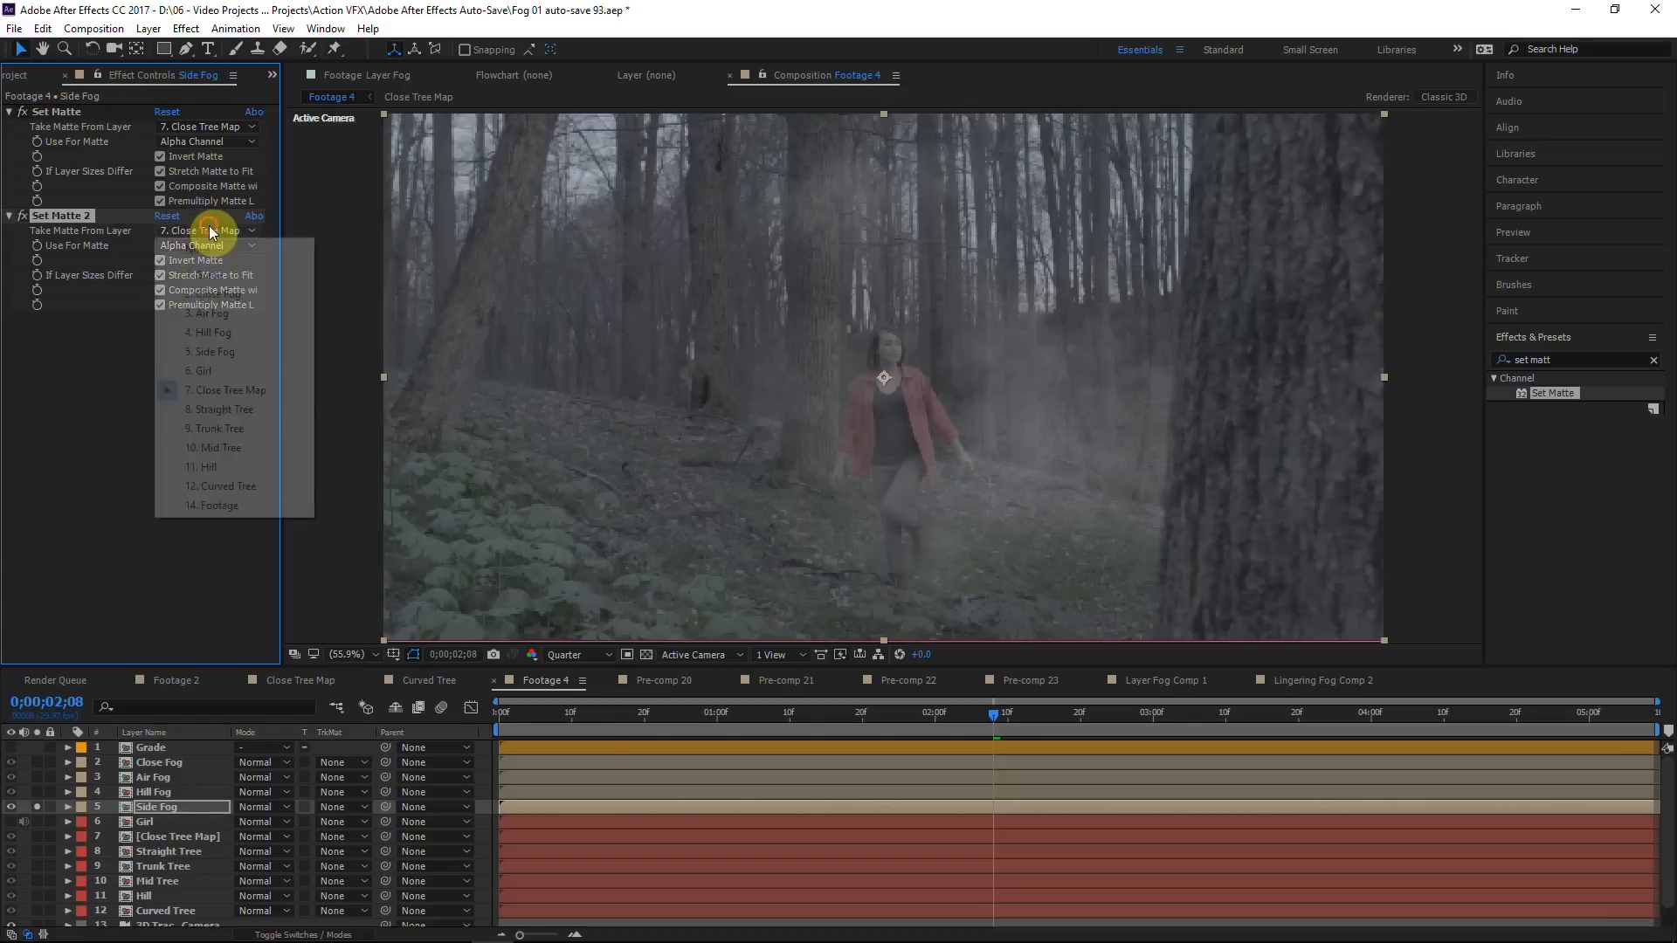
click(205, 369)
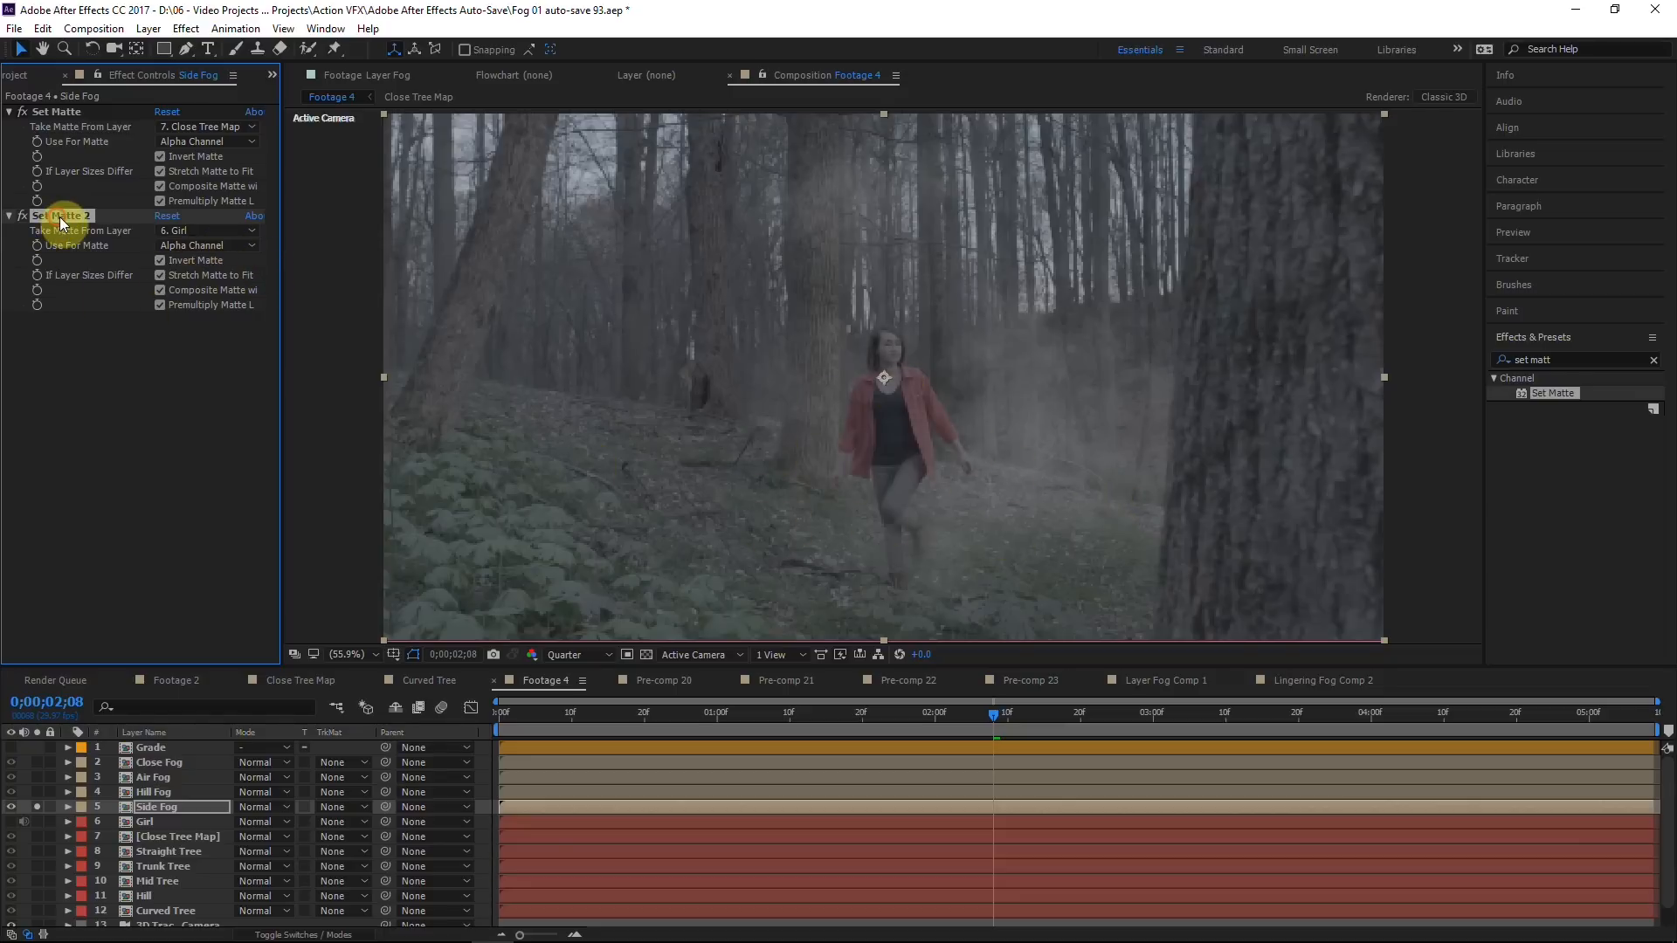
key(ctrl+d)
click(197, 332)
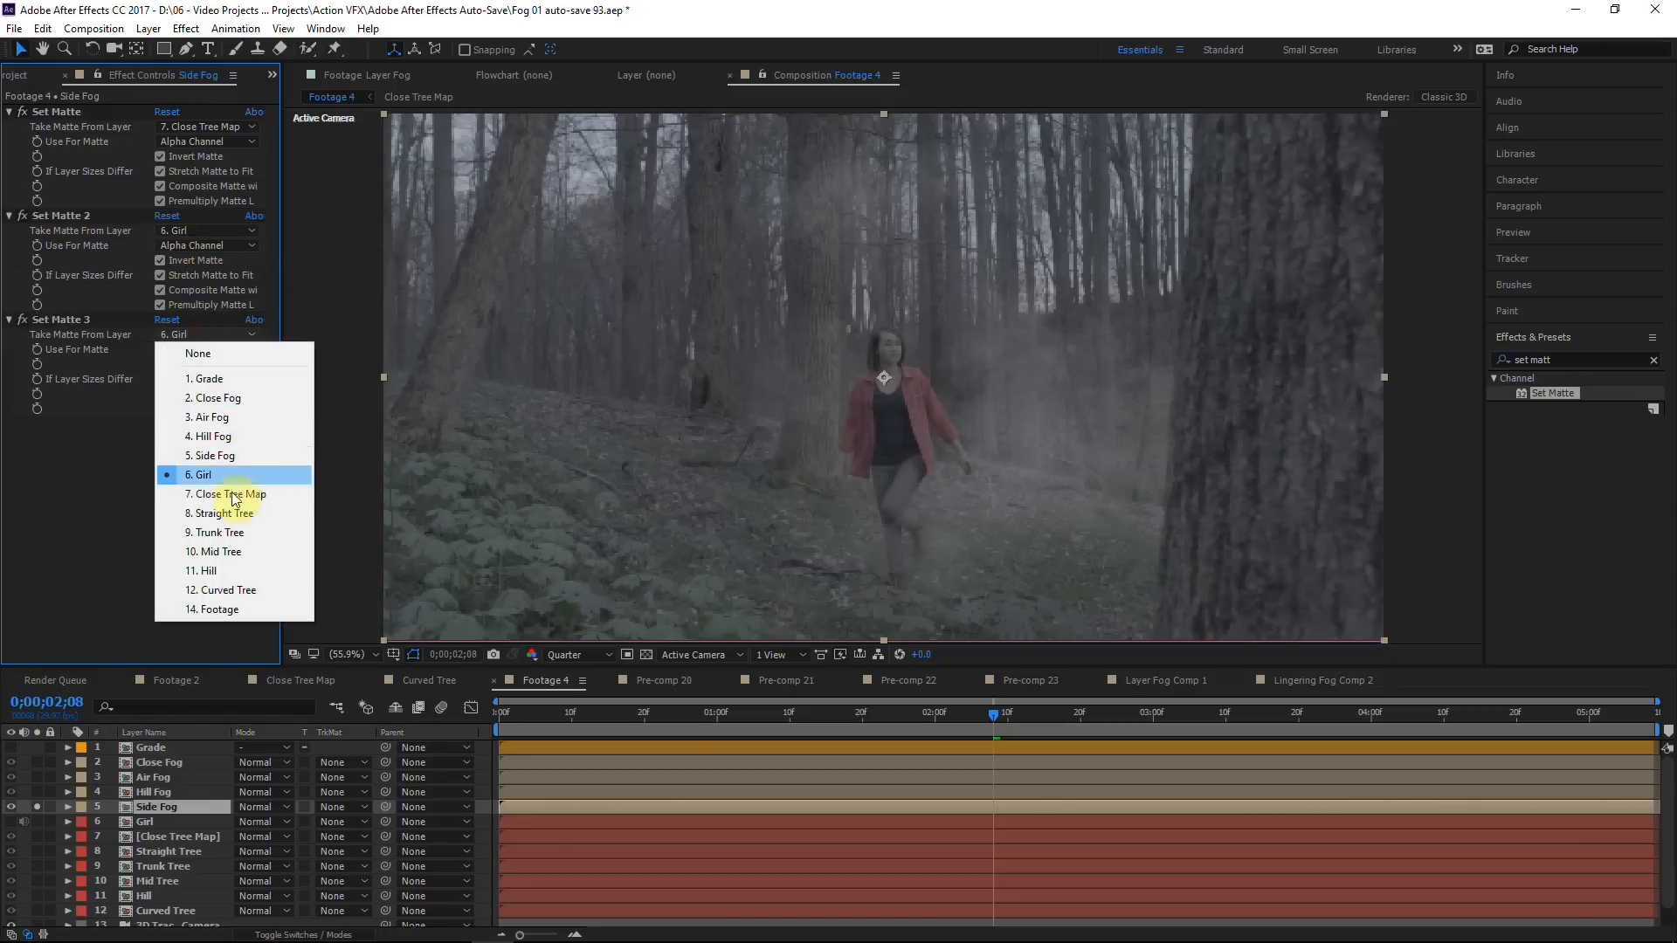
click(215, 570)
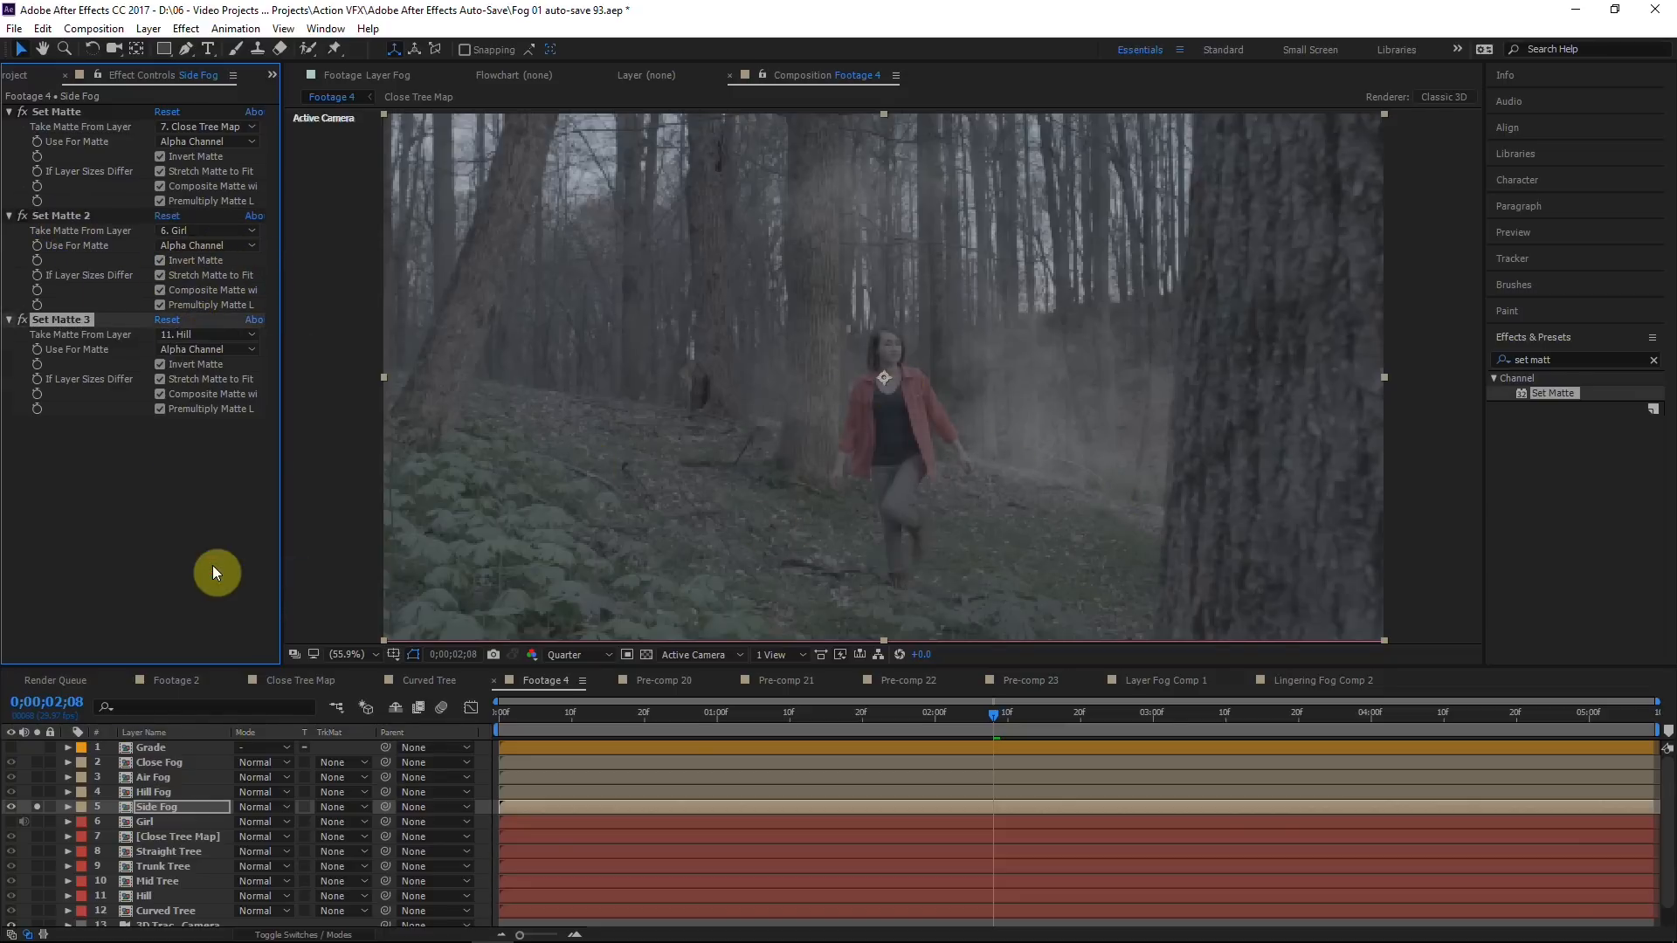
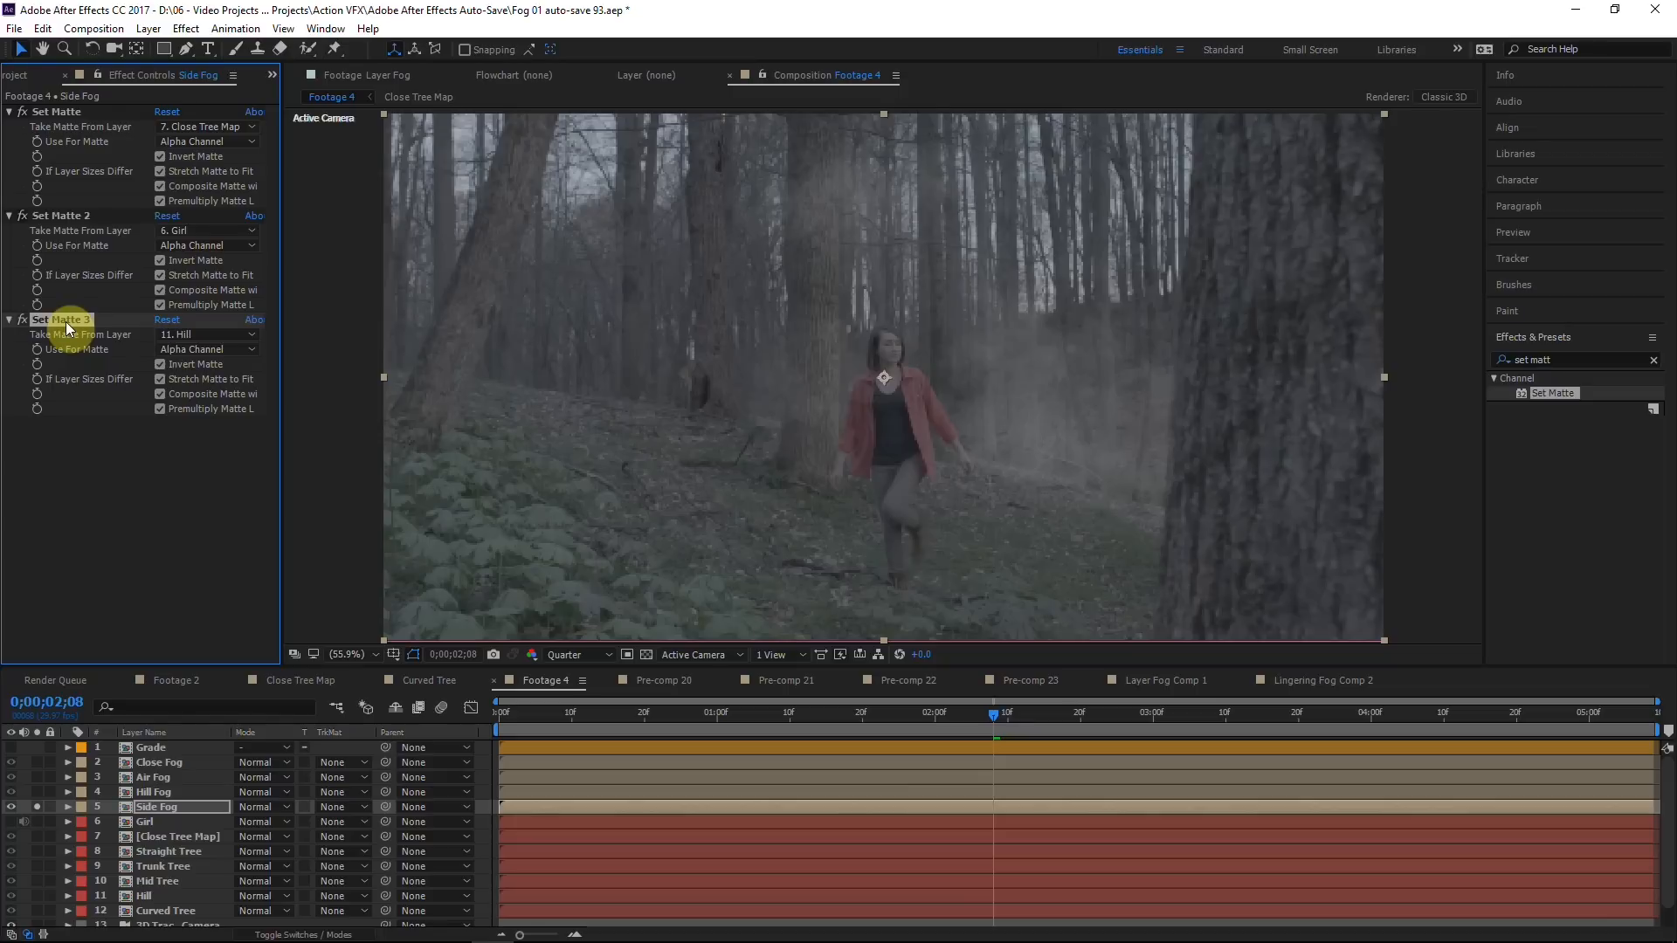
Step: Add a fourth Set Matte to Side Fog by duplicating the third, and take its matte from 8. Straight Tree
key(ctrl+d)
click(206, 439)
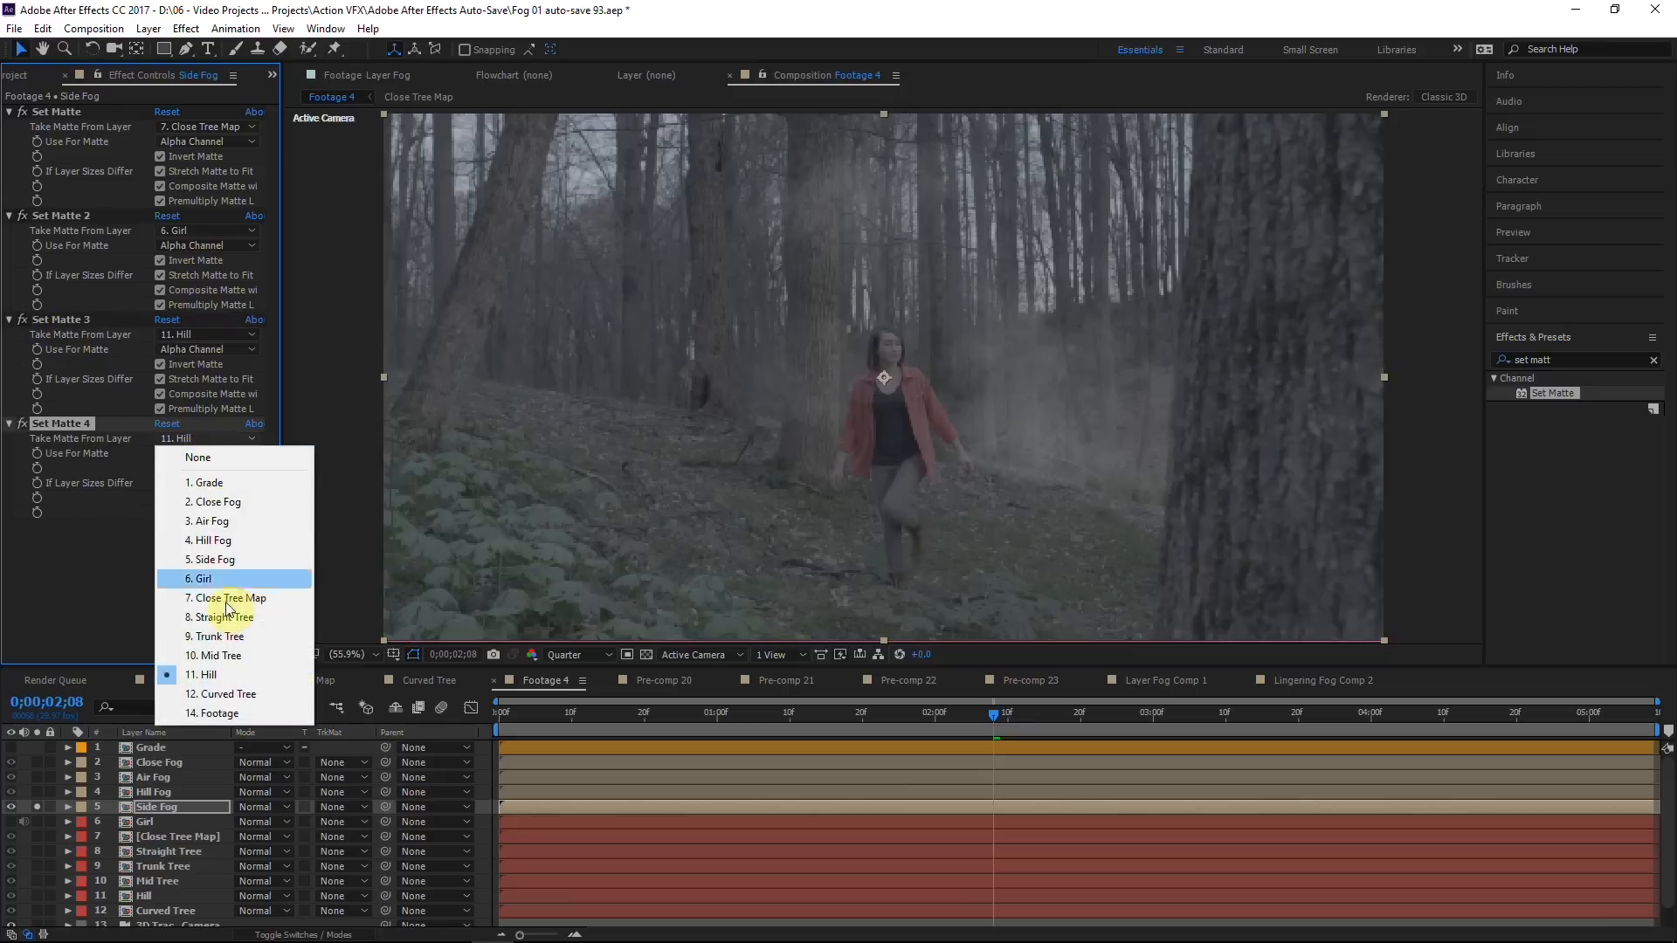
click(222, 617)
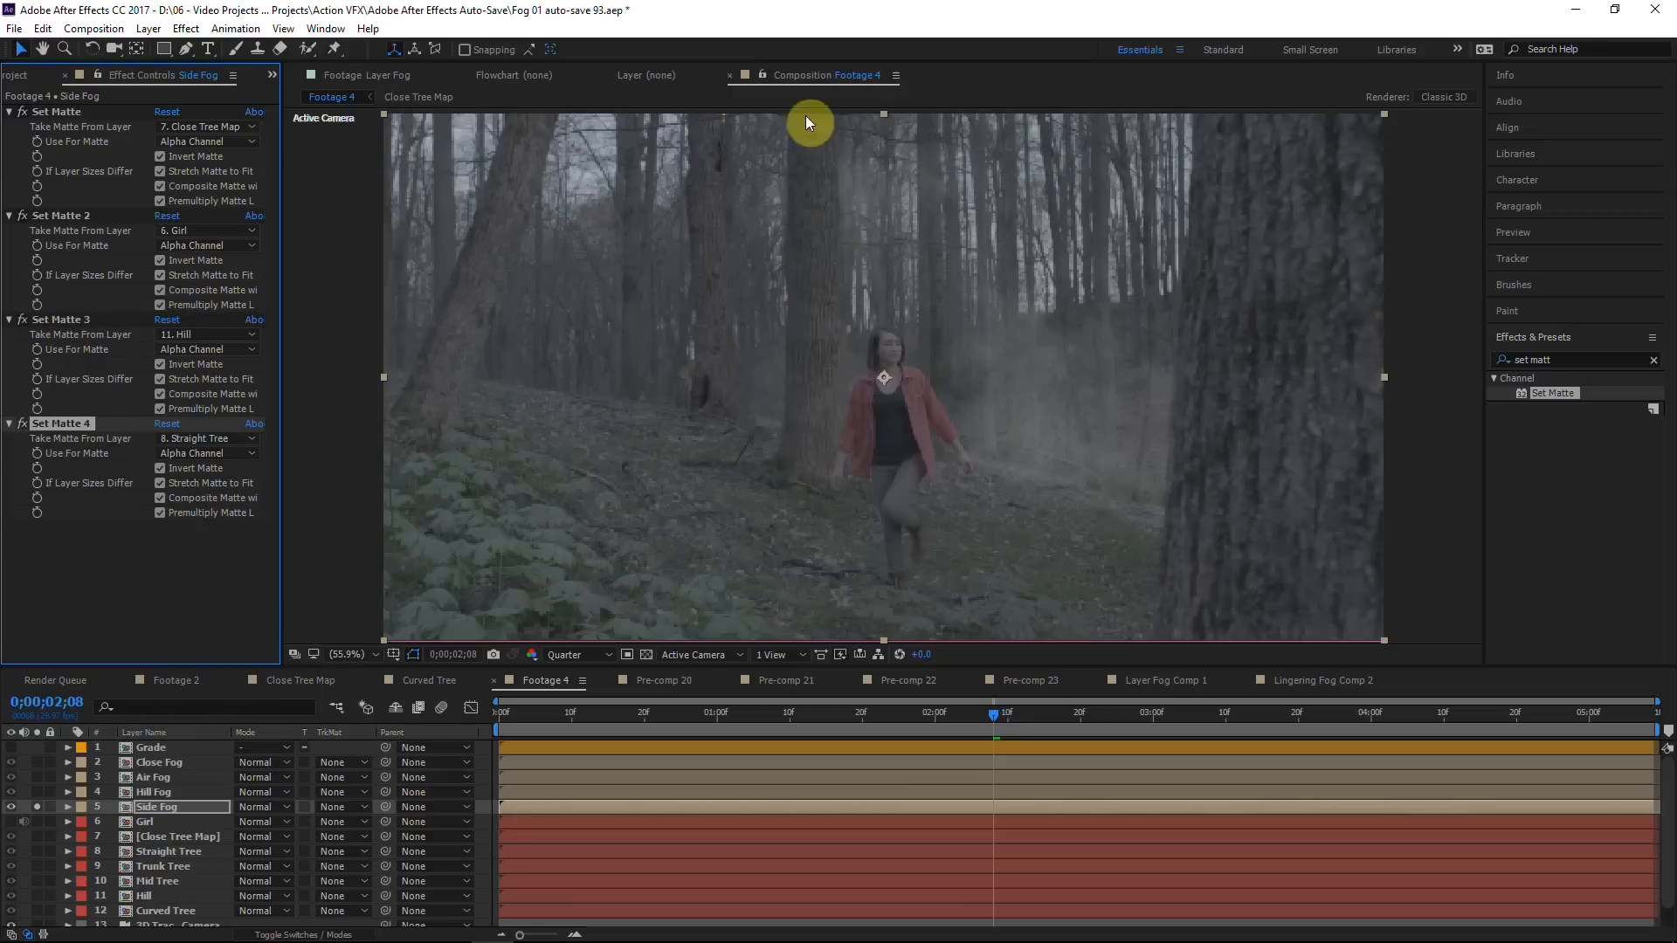
Step: Compare the fog over the straight tree with and without the fourth Set Matte effect
click(23, 423)
click(23, 424)
click(23, 424)
click(24, 425)
click(25, 424)
click(25, 425)
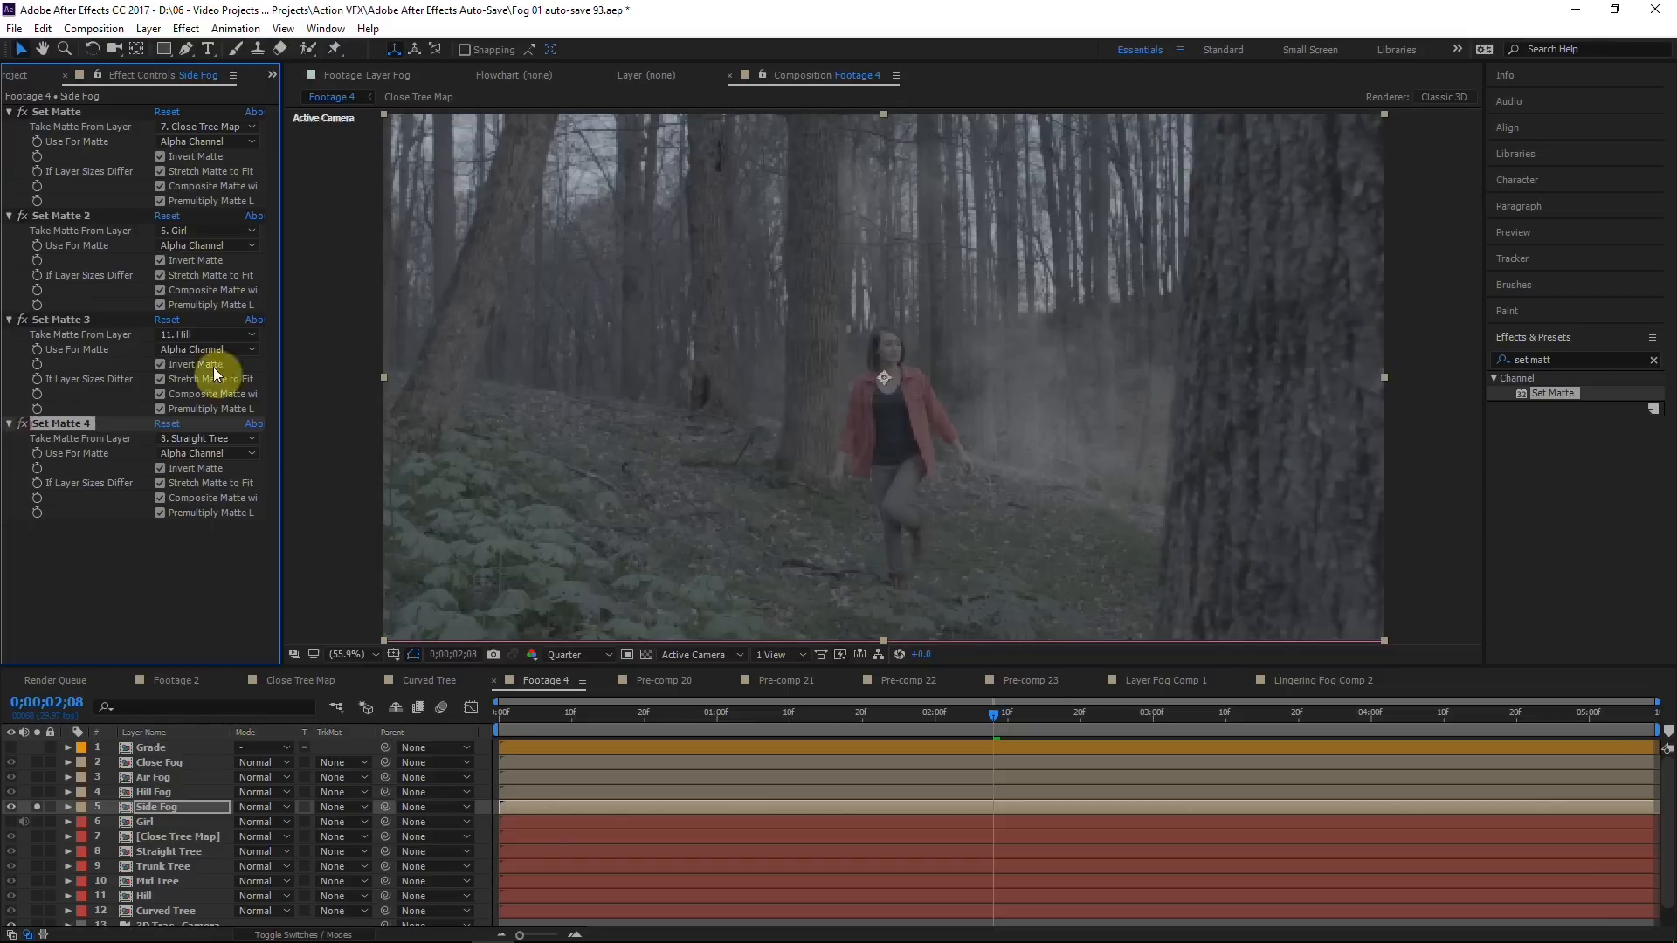
Step: Set the Effect Opacity of Side Fog's fourth Set Matte to 50%
double_click(67, 423)
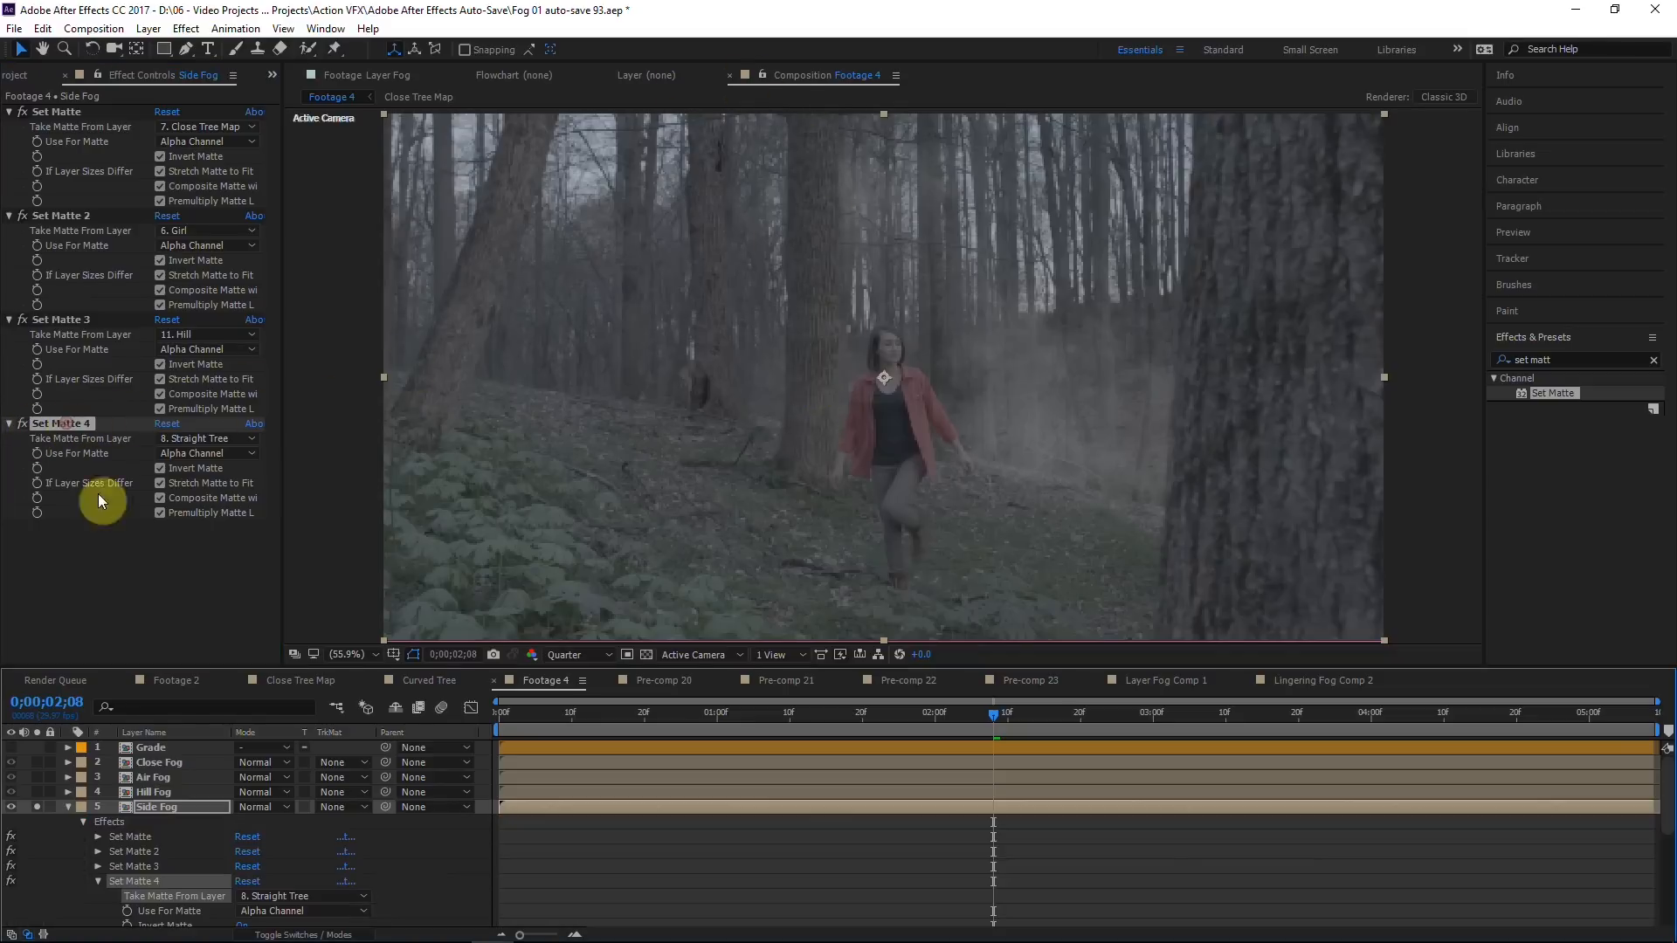
scroll(184, 882, down, 3)
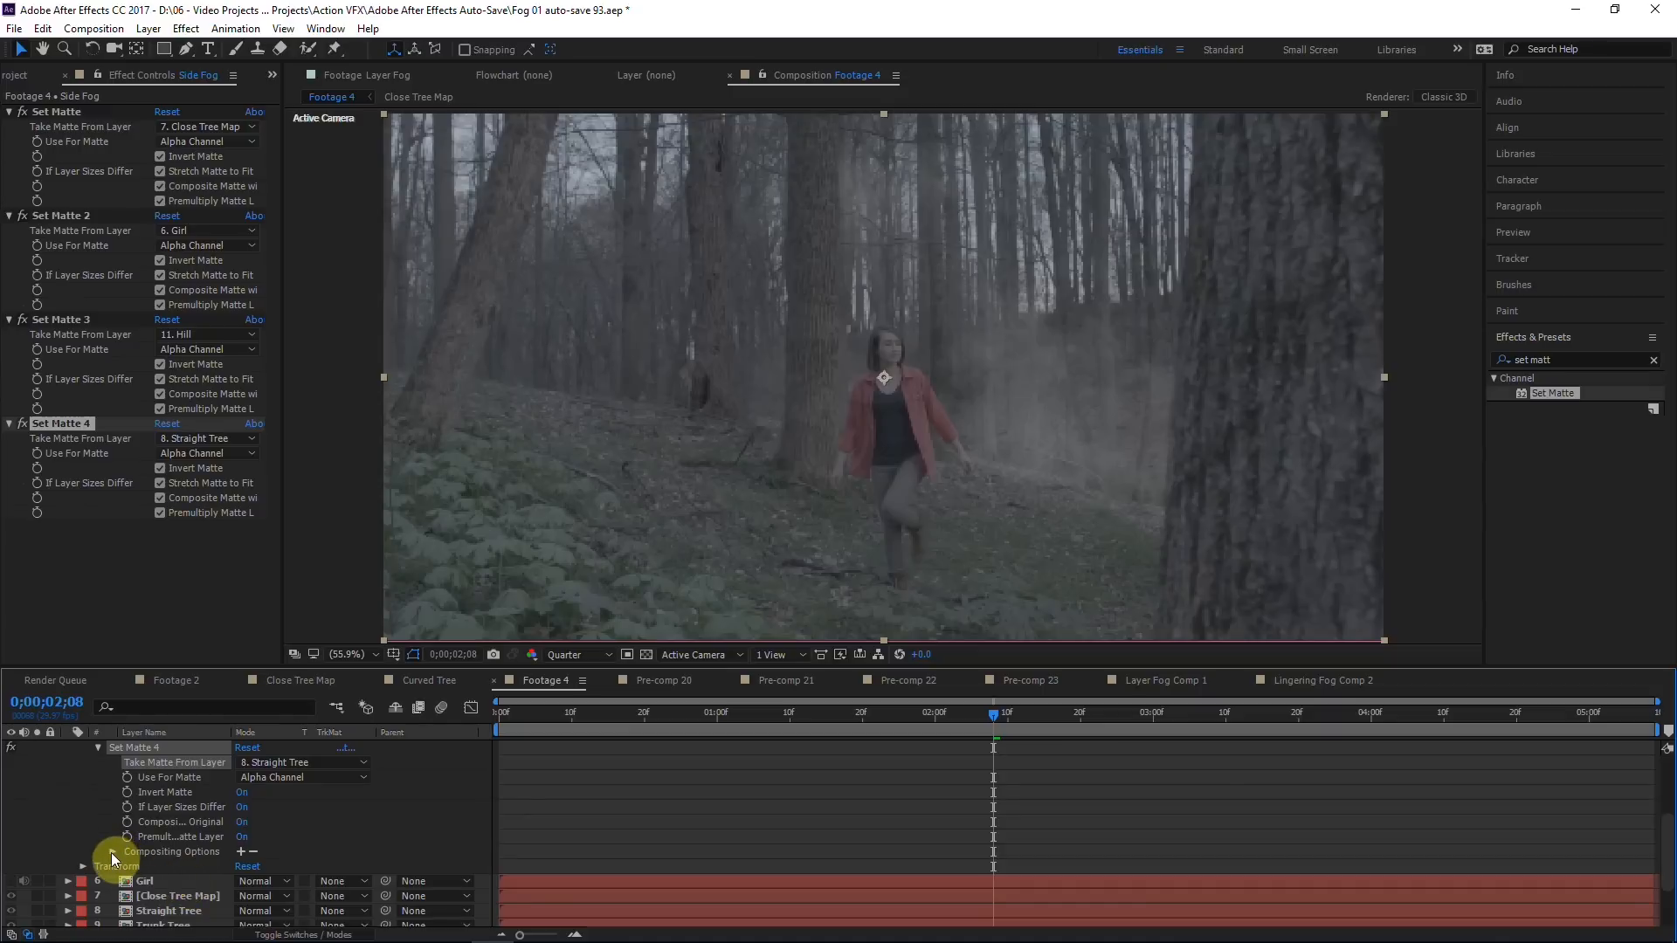
click(112, 854)
click(244, 865)
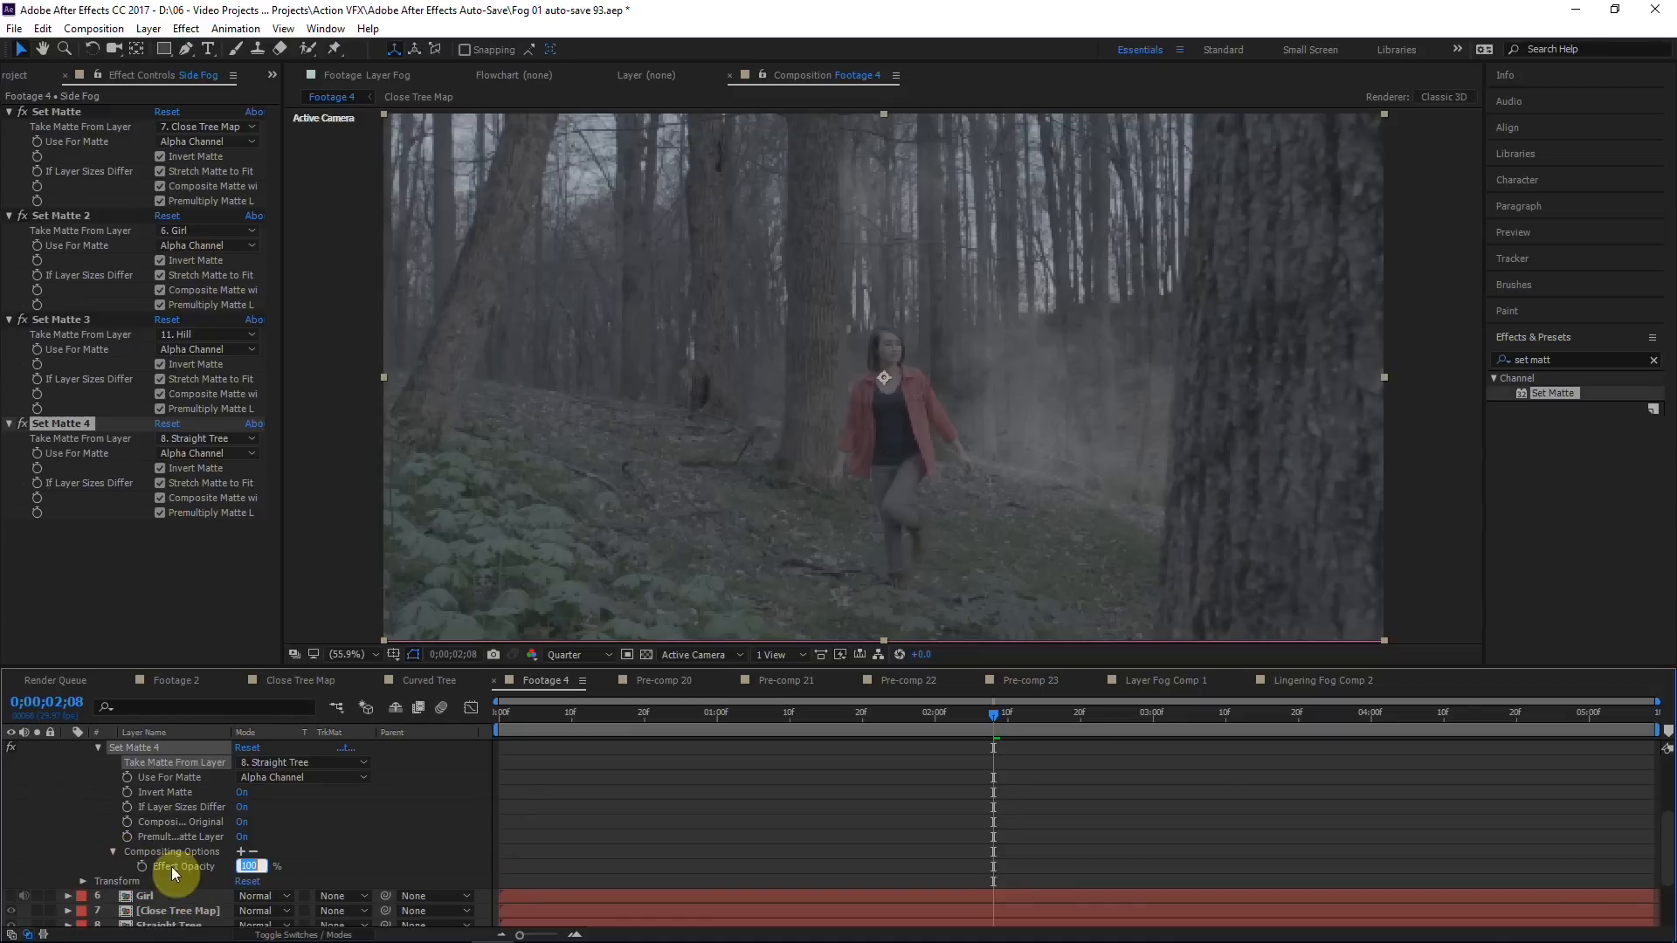
text(50)
click(394, 865)
Step: Compare Side Fog with and without Set Matte 4, try other Effect Opacity values, restore 50% and collapse the layer
click(33, 437)
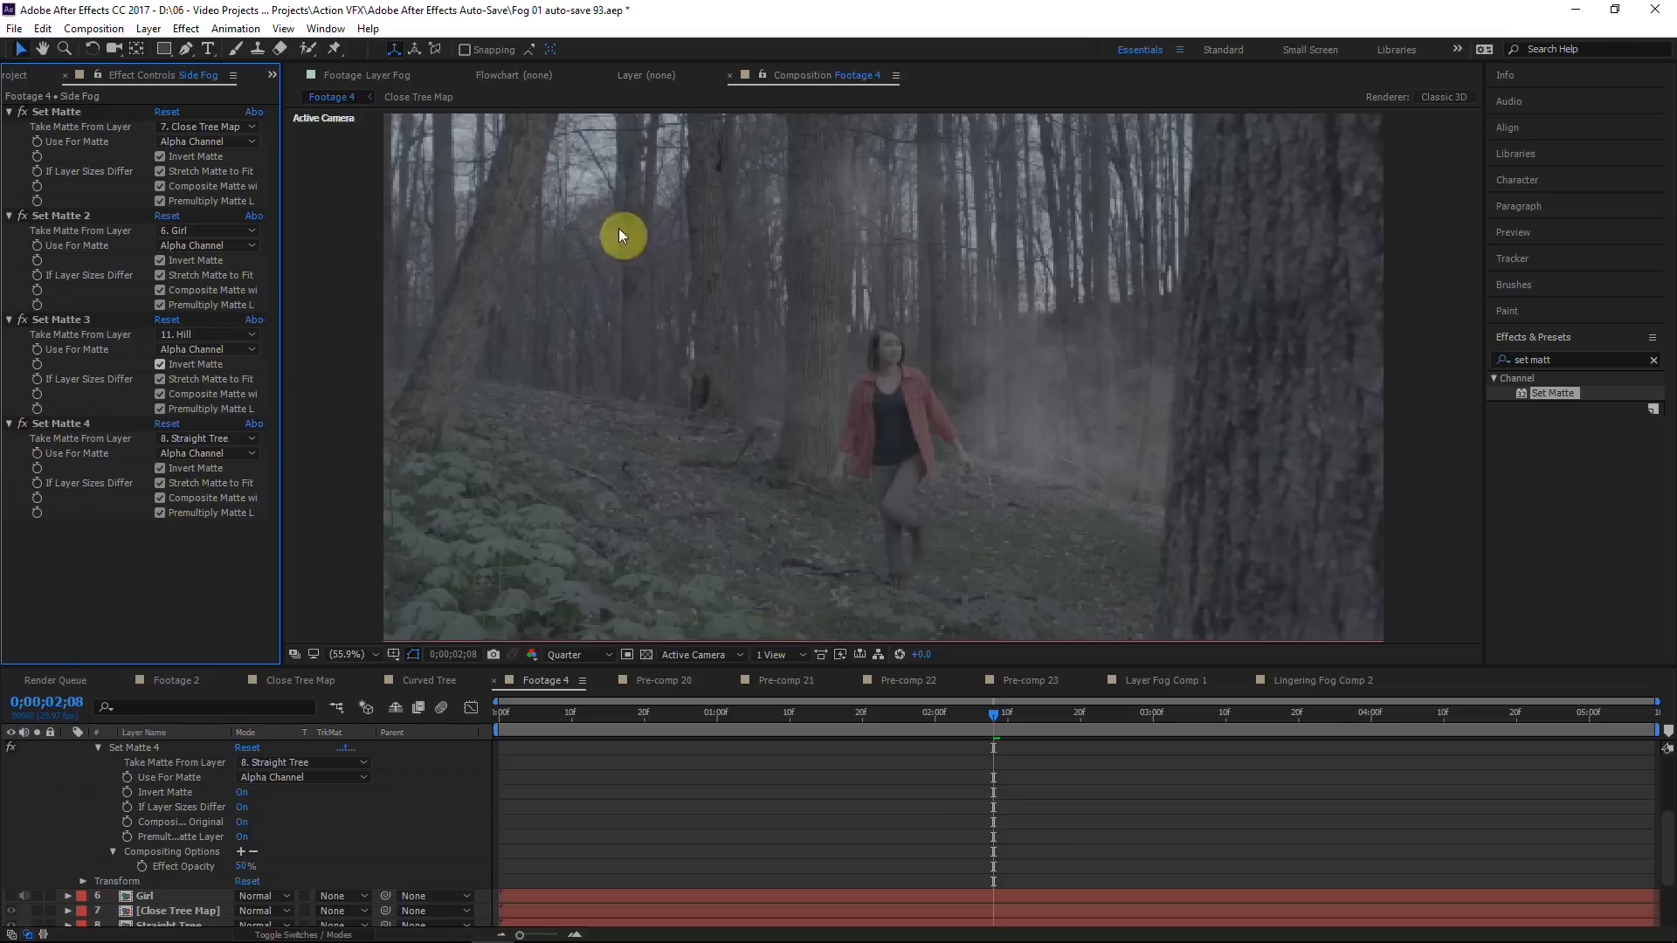
click(22, 424)
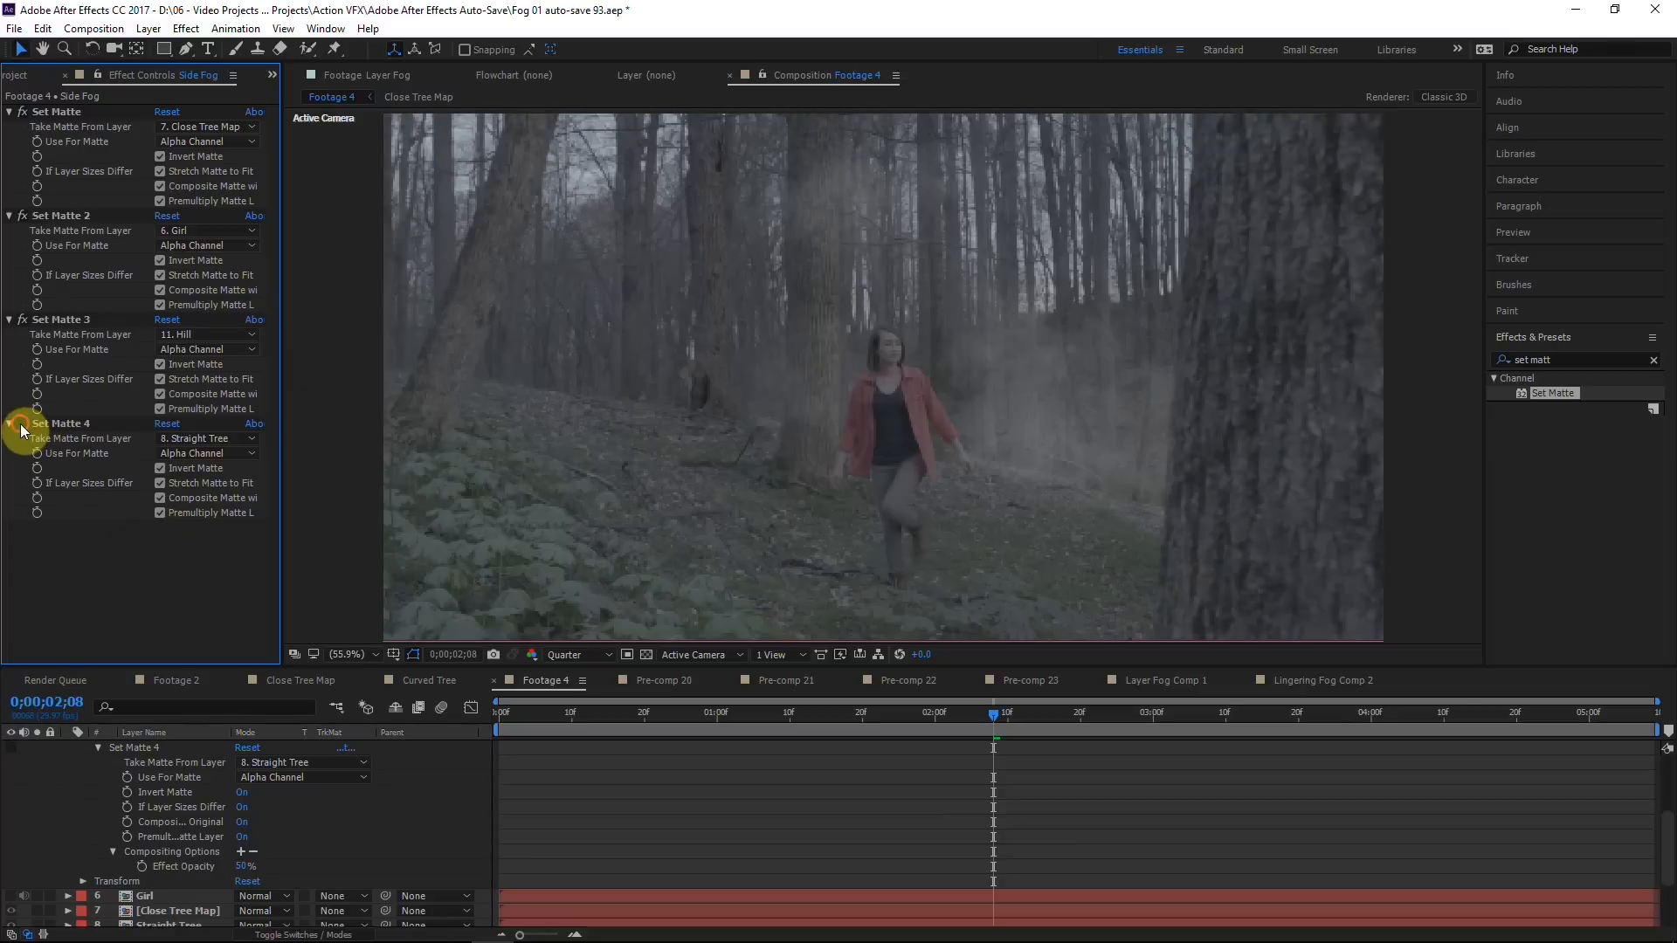
drag(249, 867, 591, 849)
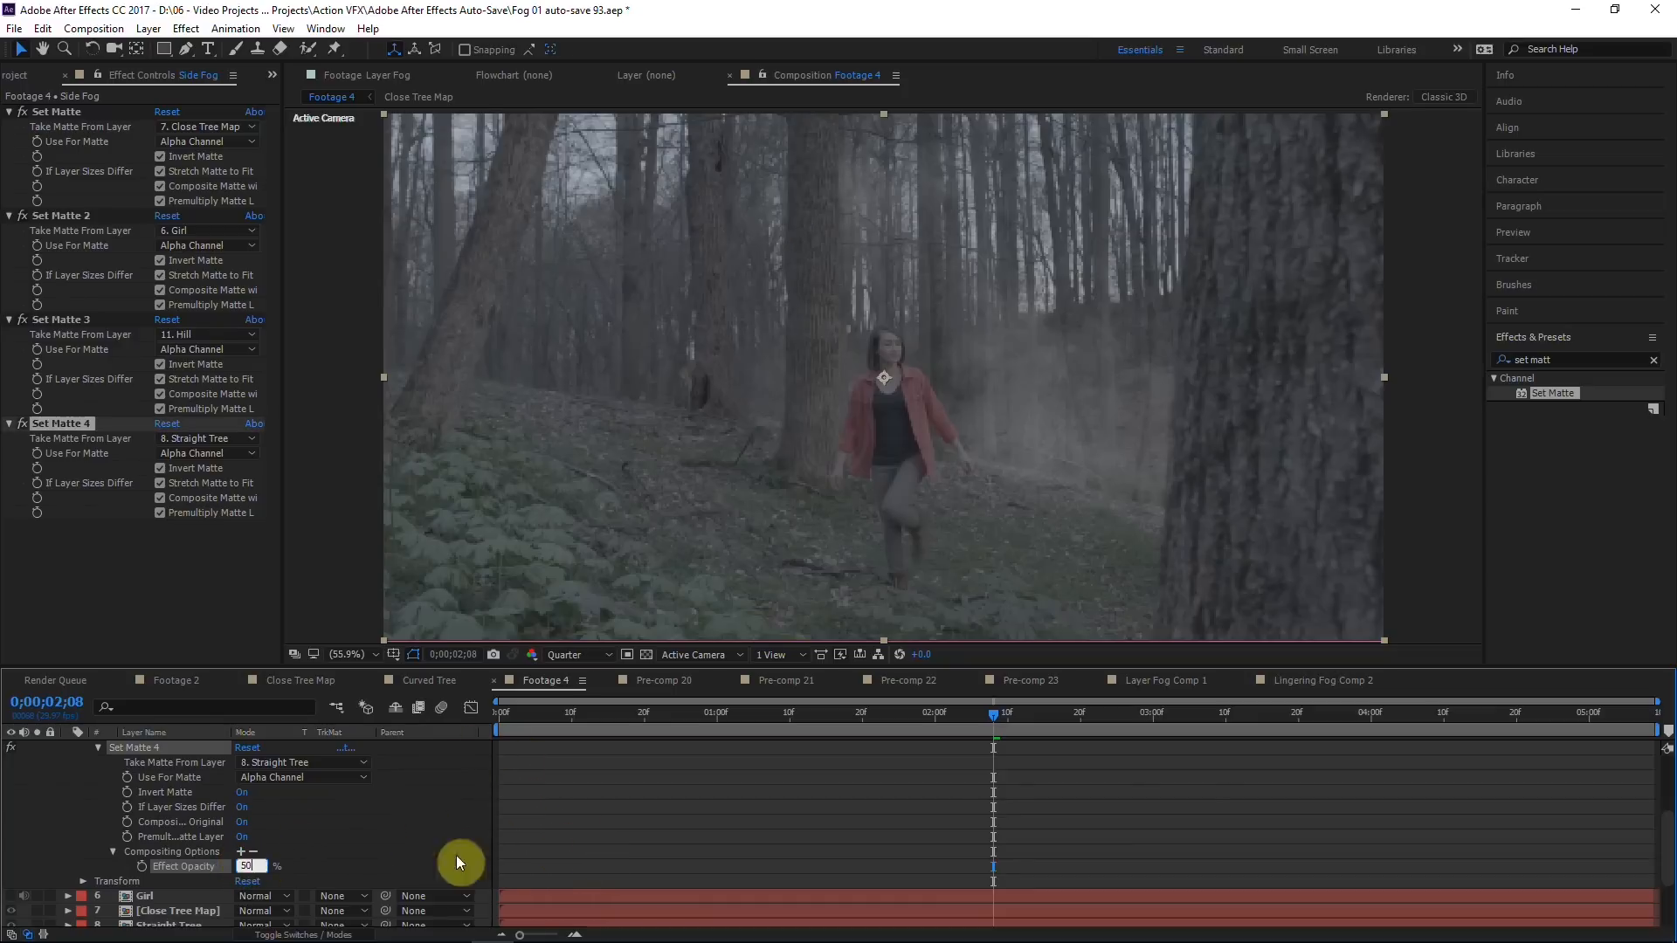
click(502, 869)
scroll(218, 837, up, 3)
click(68, 807)
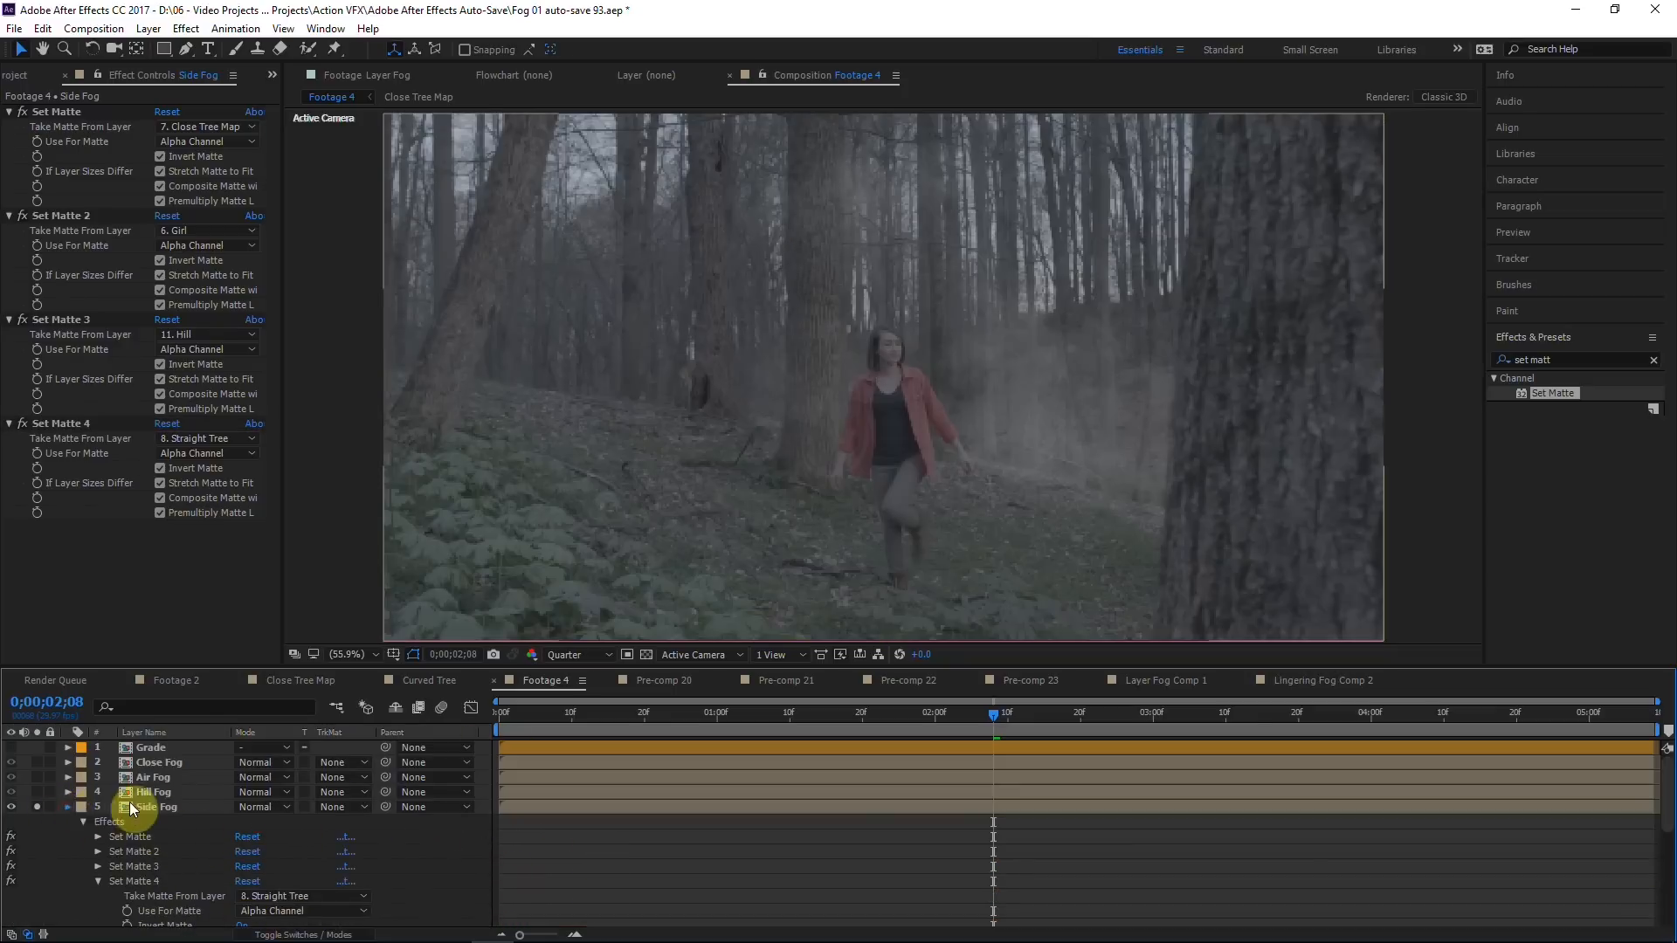
Step: Solo the Hill Fog layer along with Side Fog and apply the Set Matte effect to it
click(158, 809)
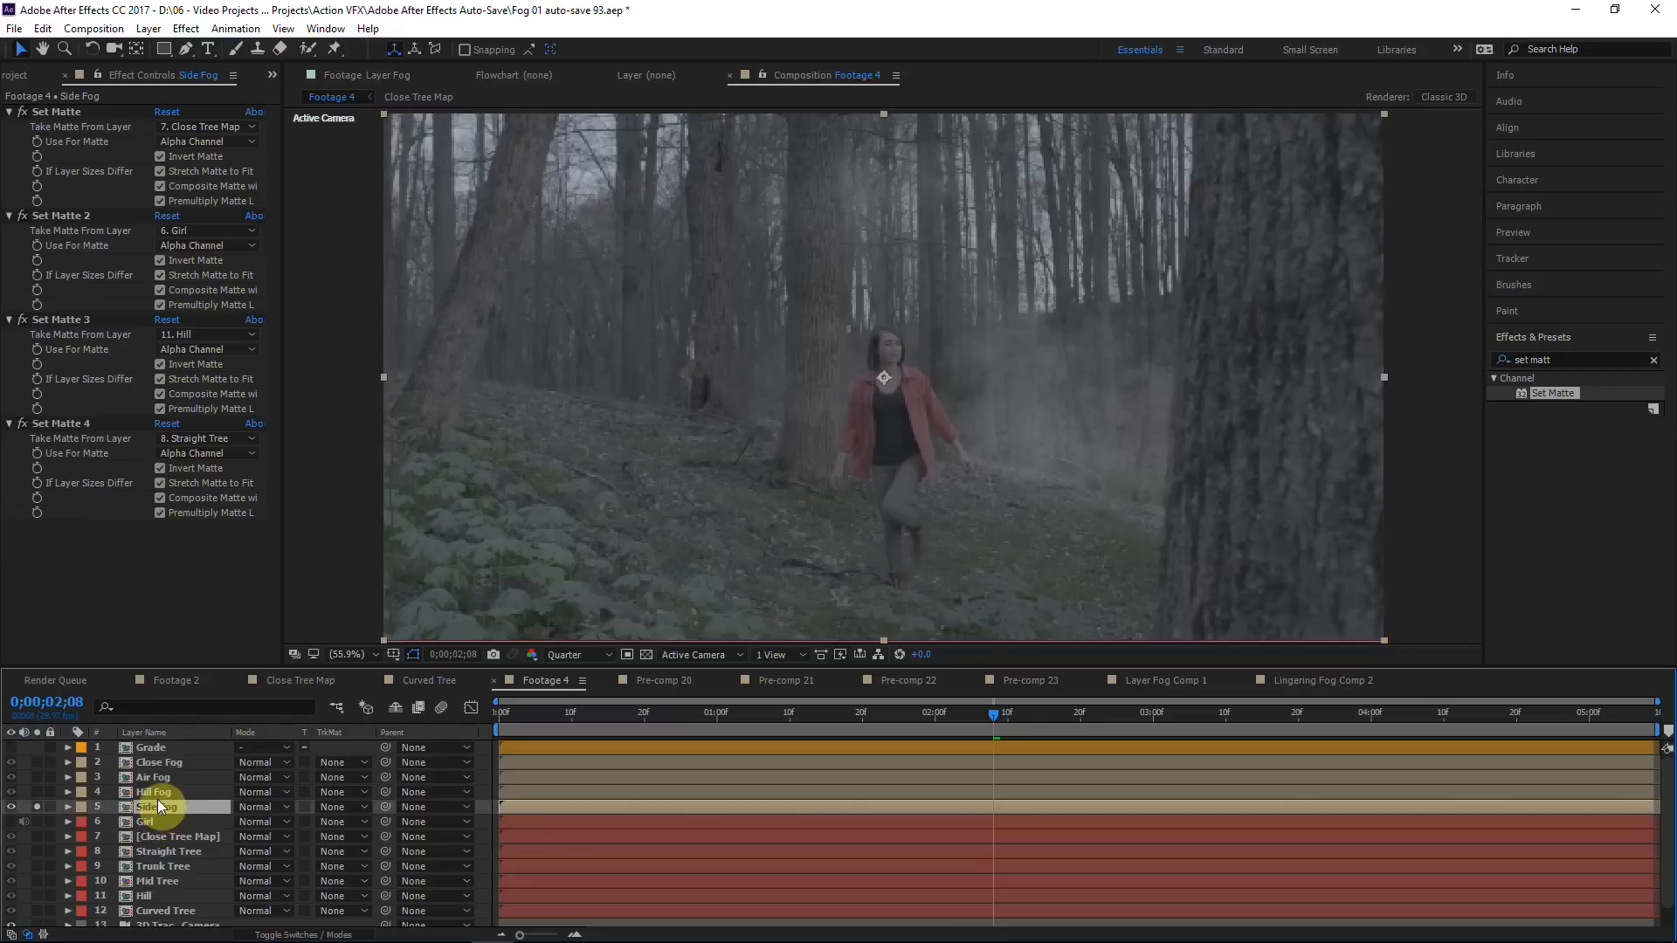
click(157, 799)
click(159, 807)
click(162, 798)
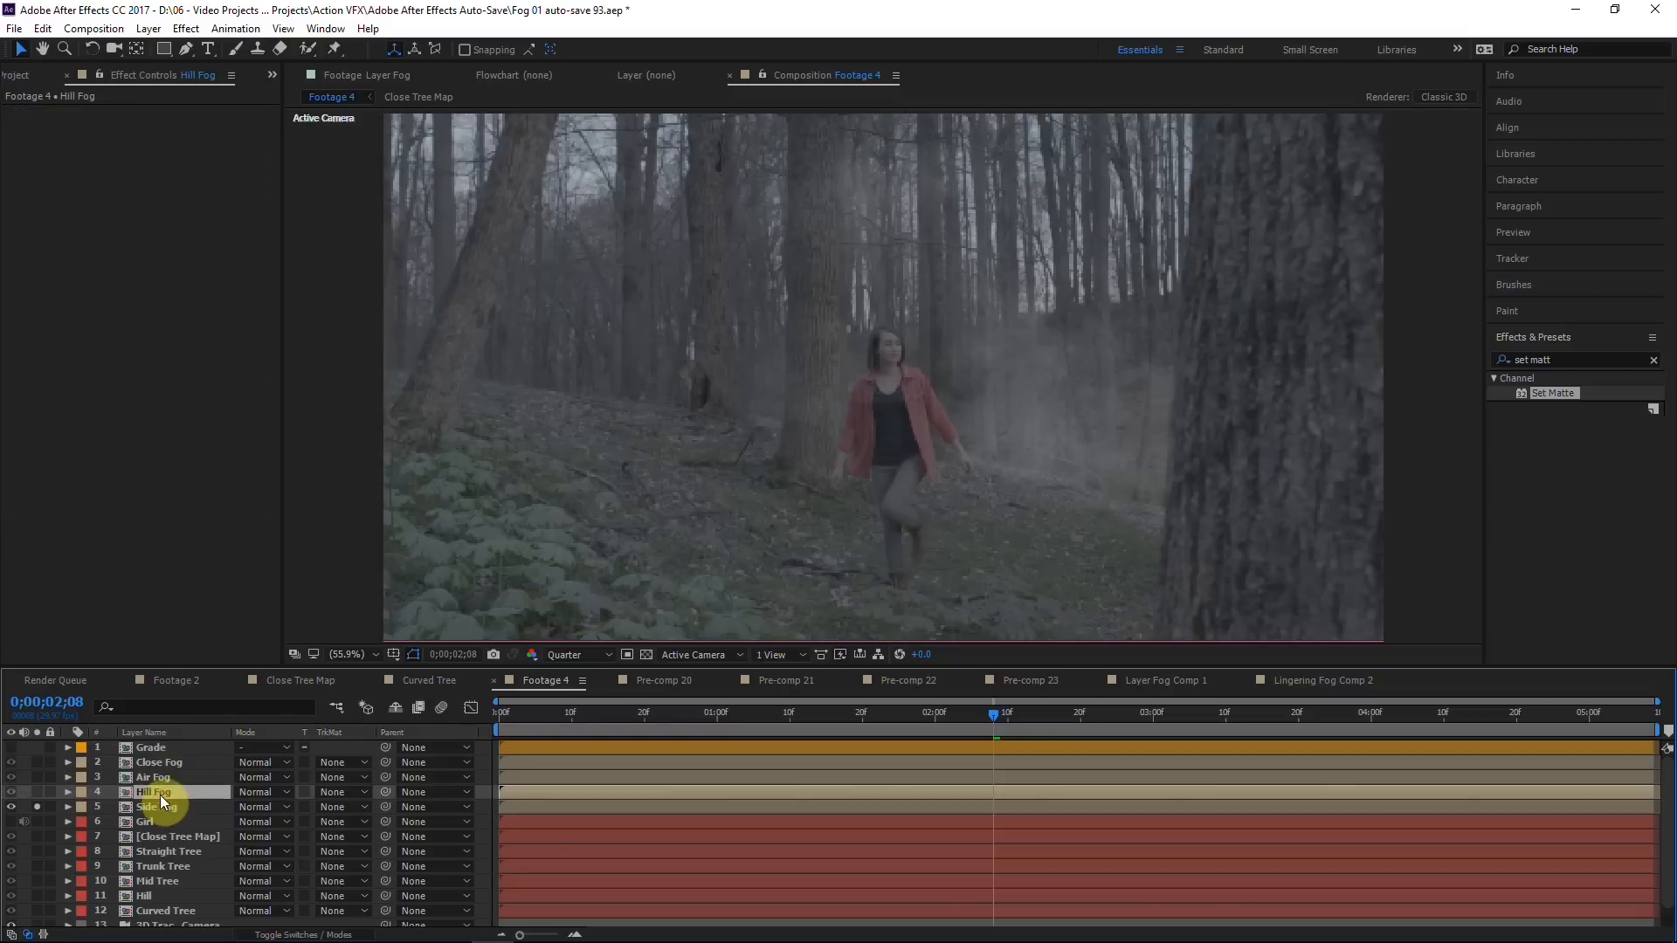
drag(36, 792, 36, 806)
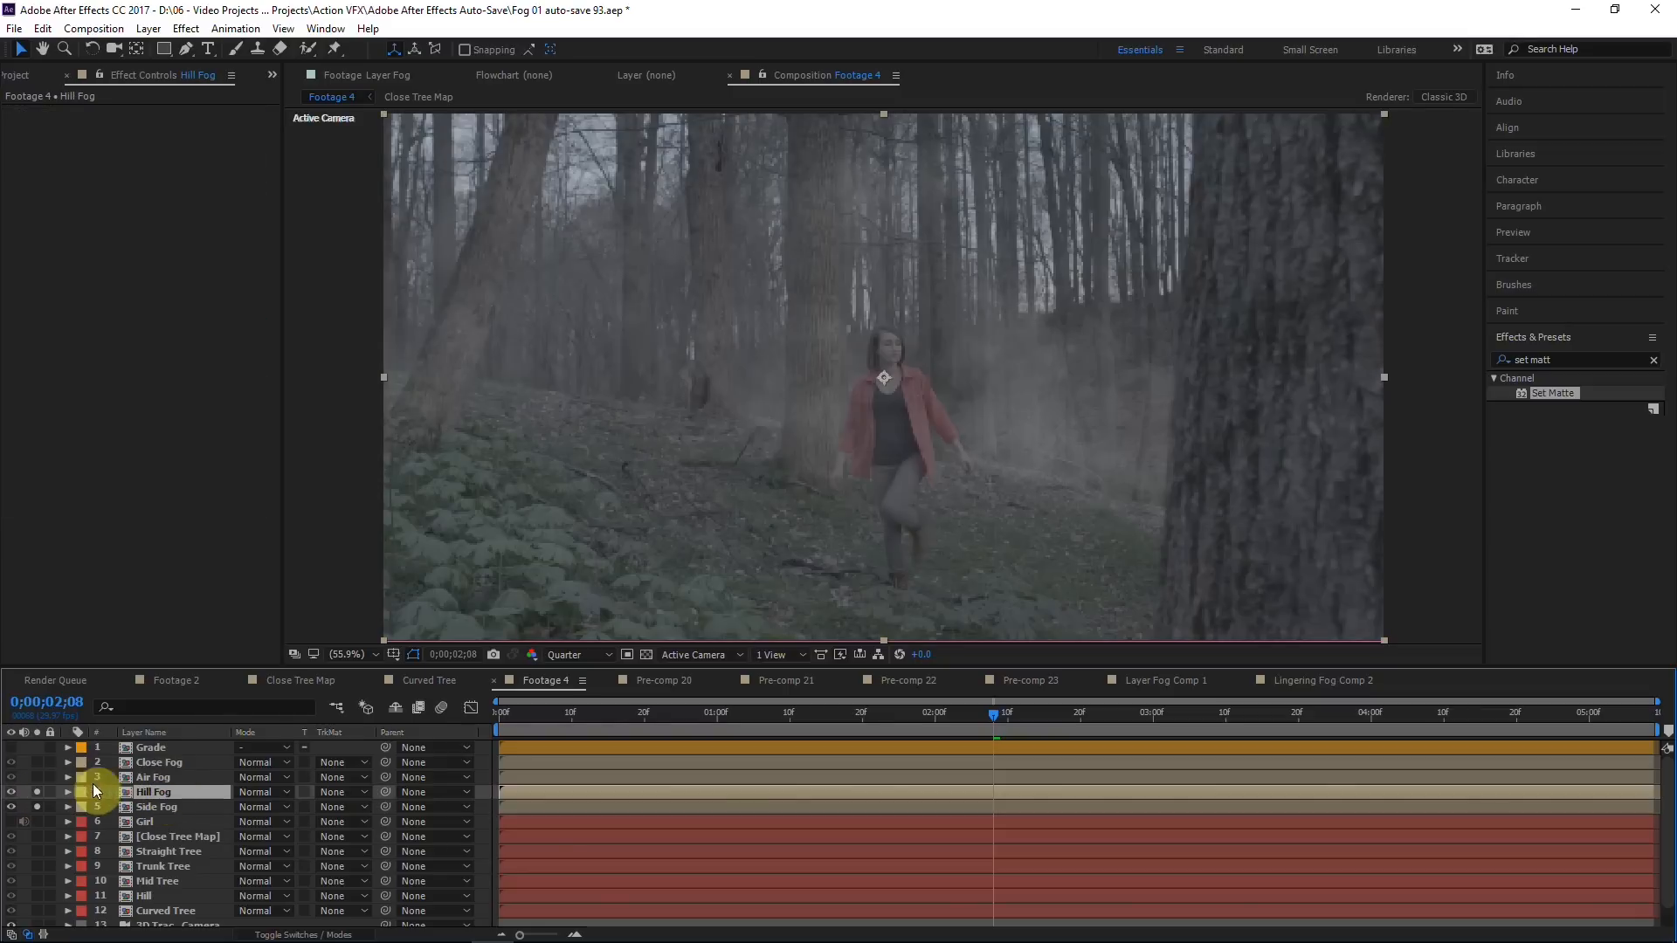
double_click(1554, 394)
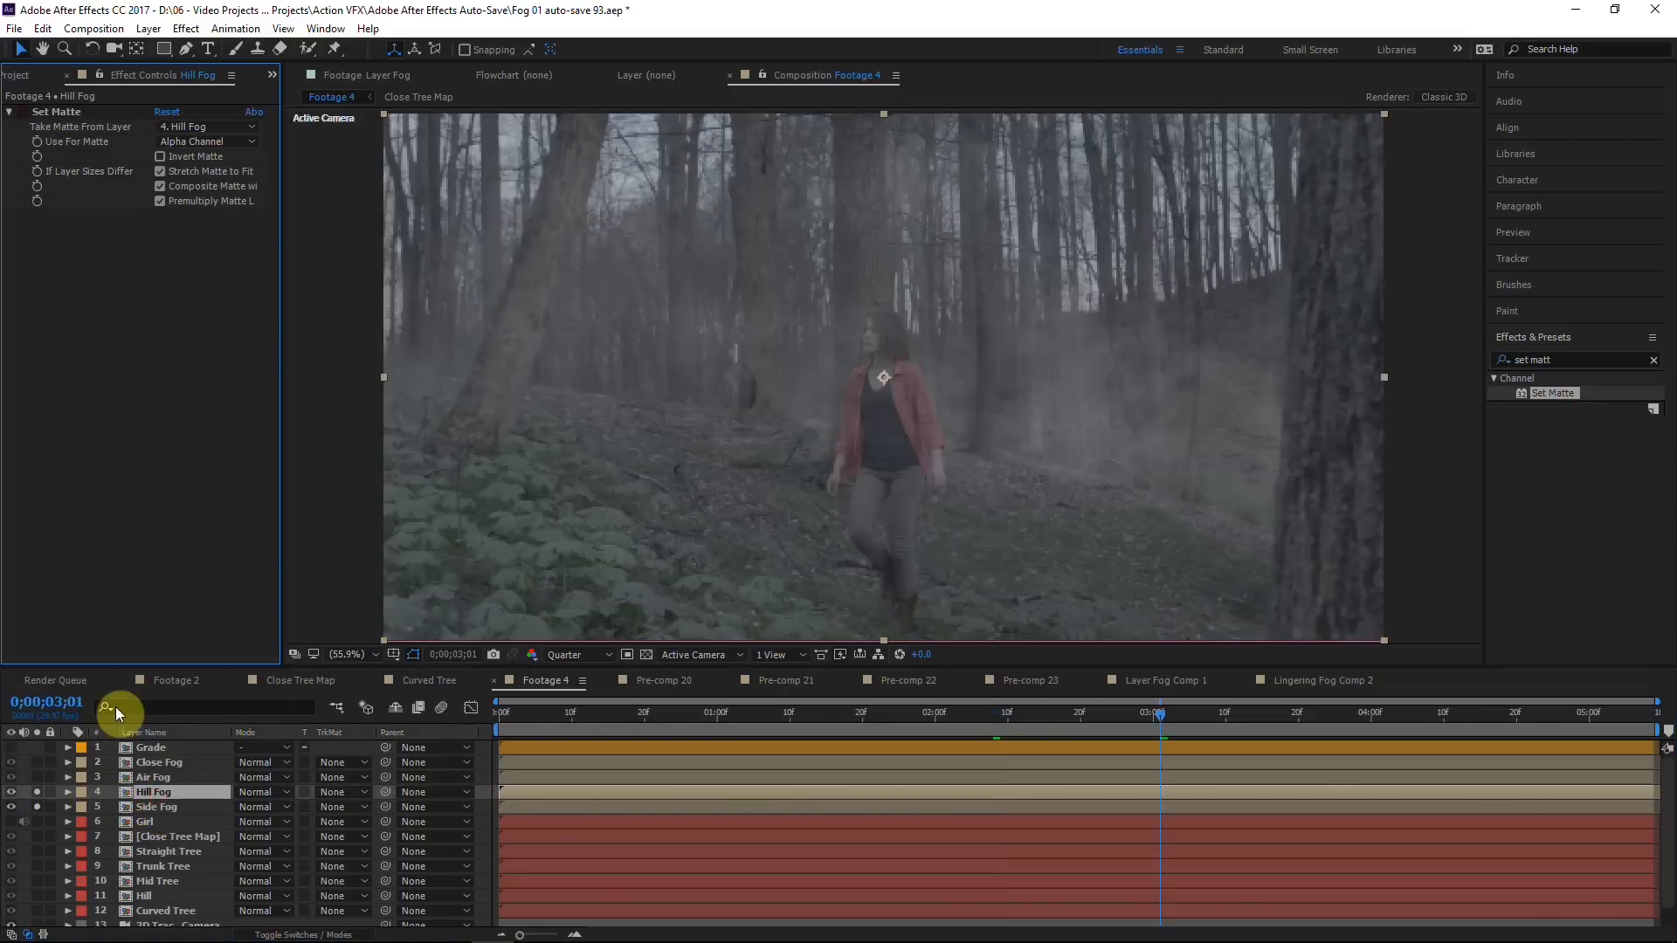
Step: Compare the shot with and without the Hill Fog layer by toggling its solo state
click(37, 792)
click(37, 793)
click(36, 793)
click(36, 792)
Step: Invert the Set Matte on Hill Fog and take its matte from 11. Hill
click(35, 114)
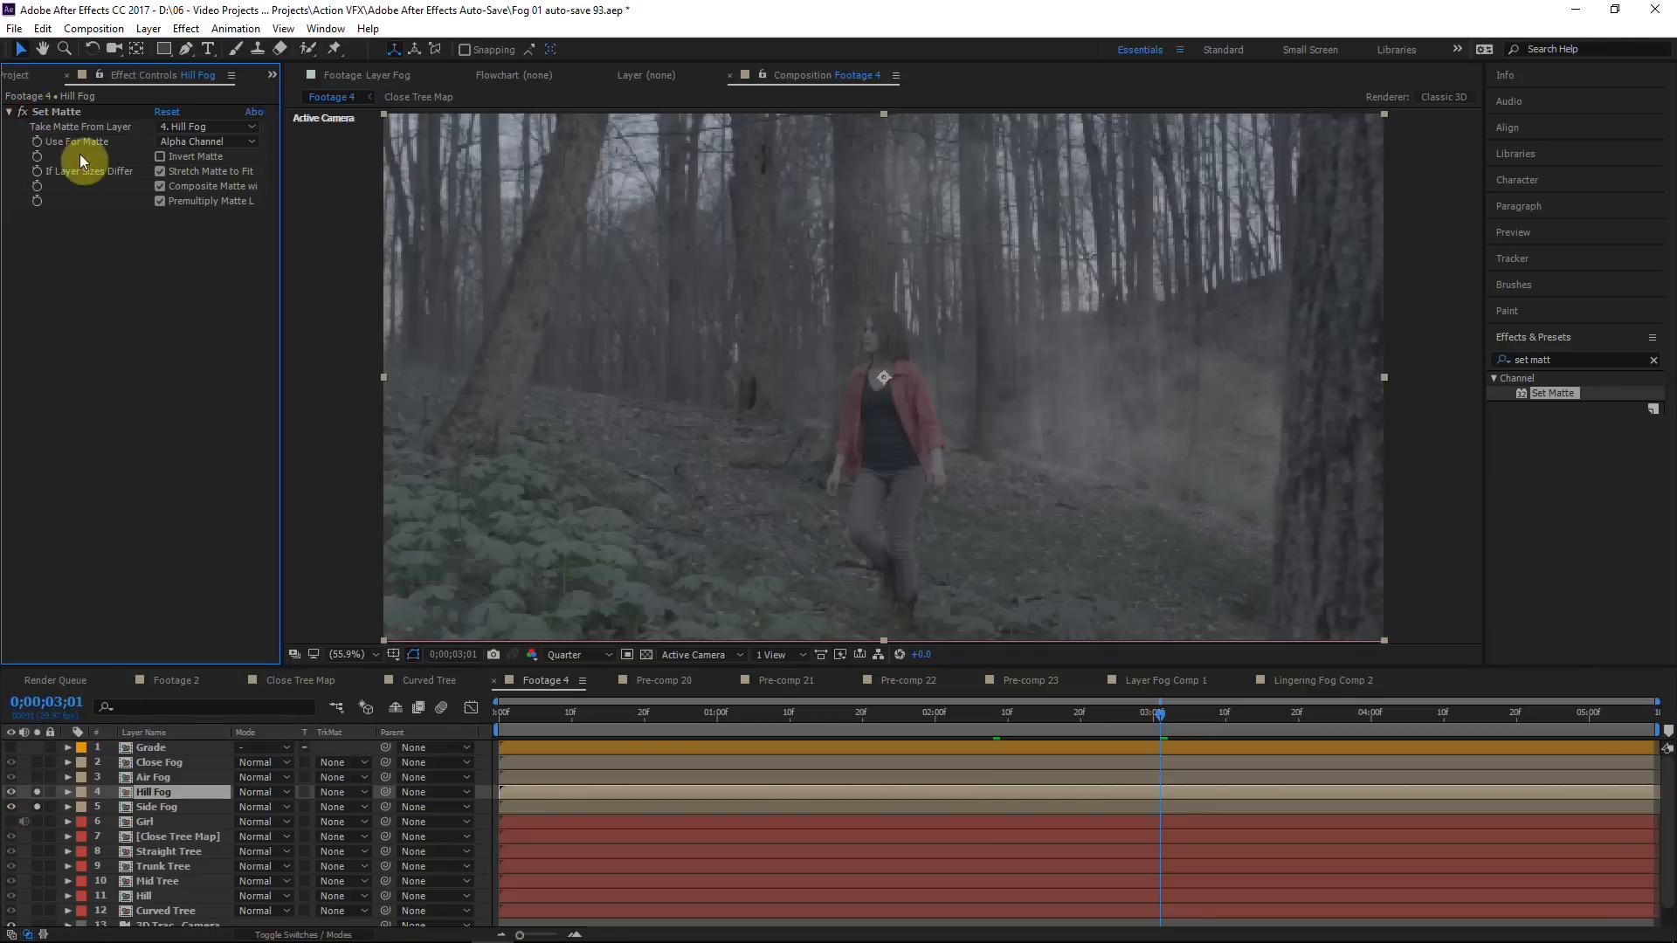
click(181, 157)
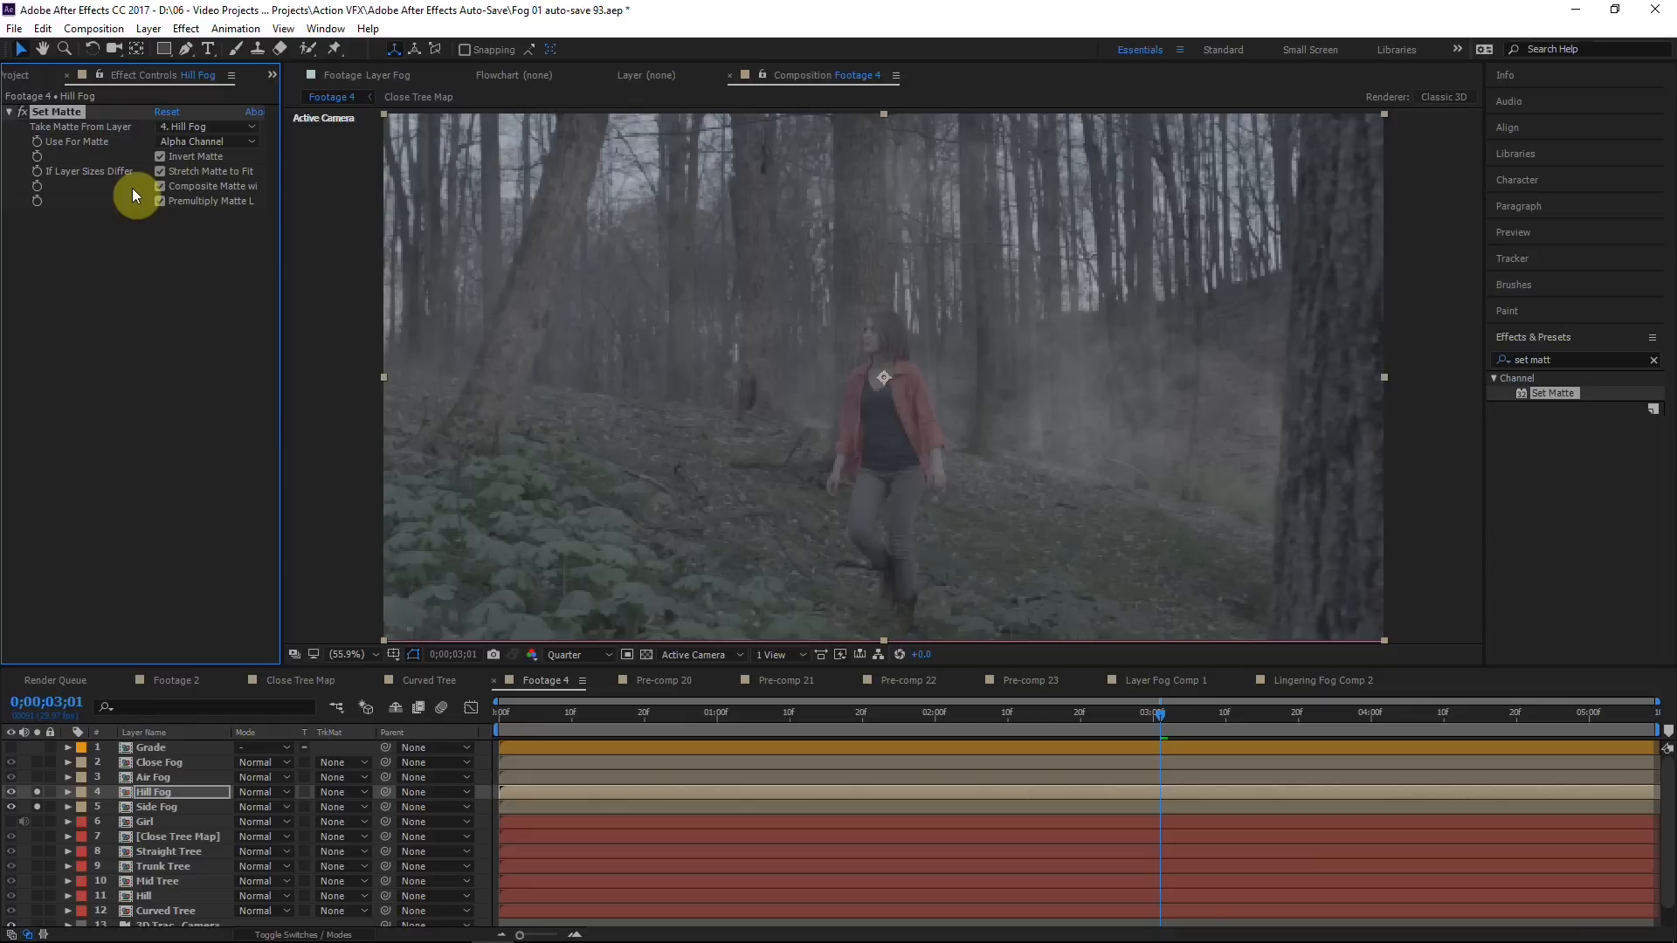
click(220, 127)
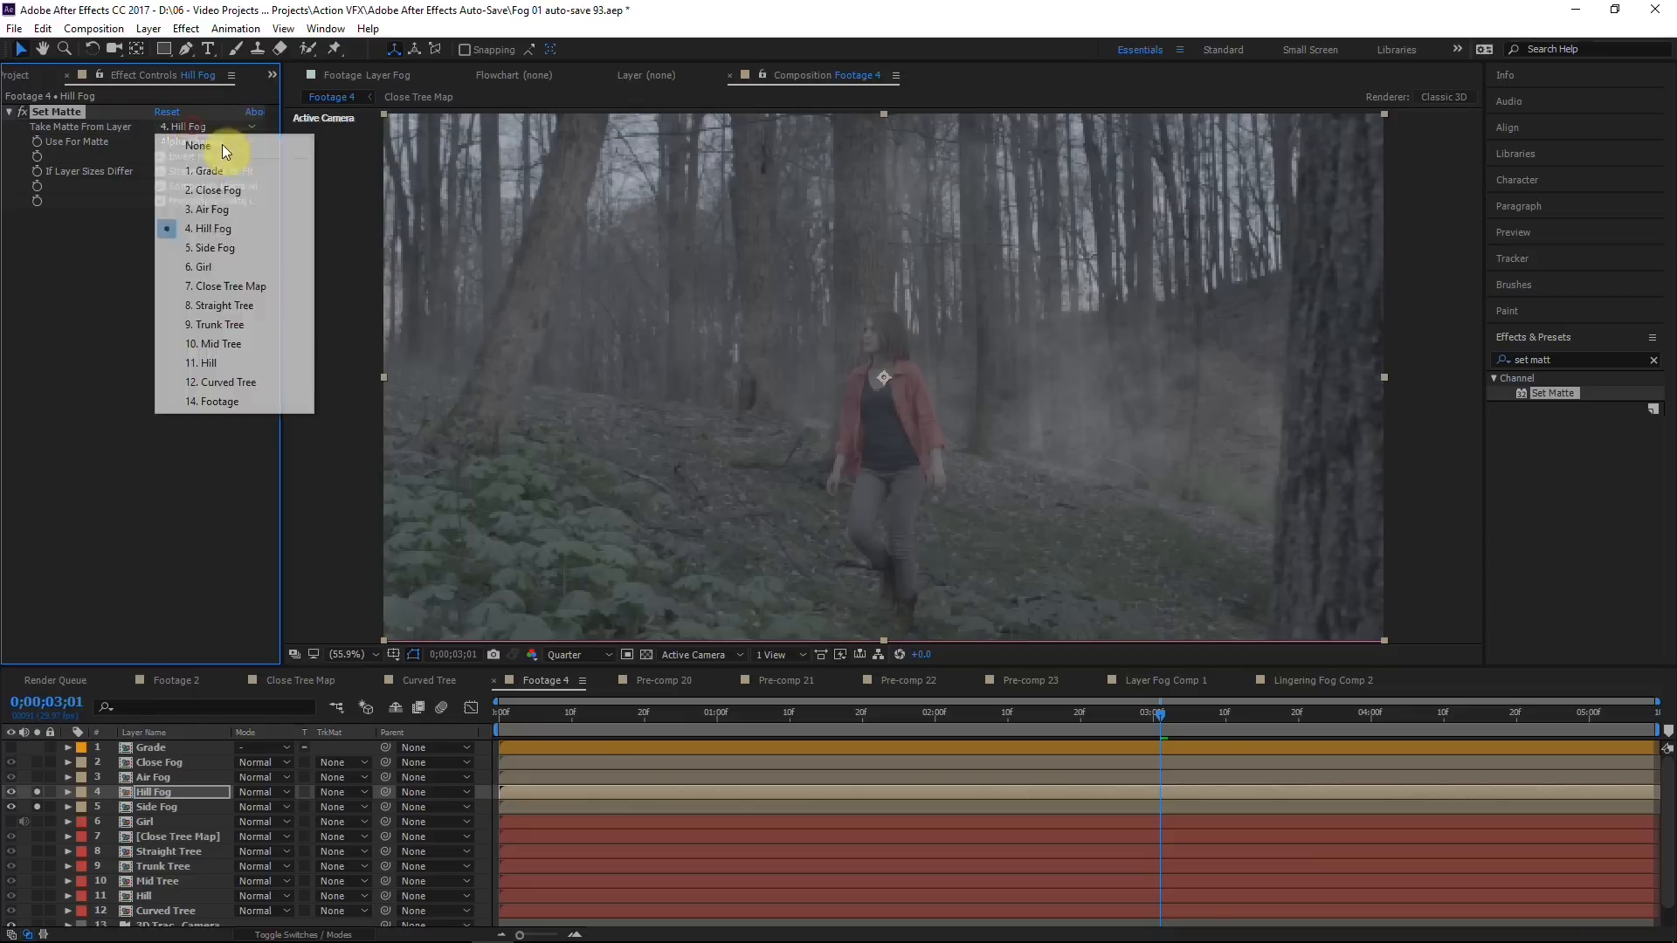
click(206, 362)
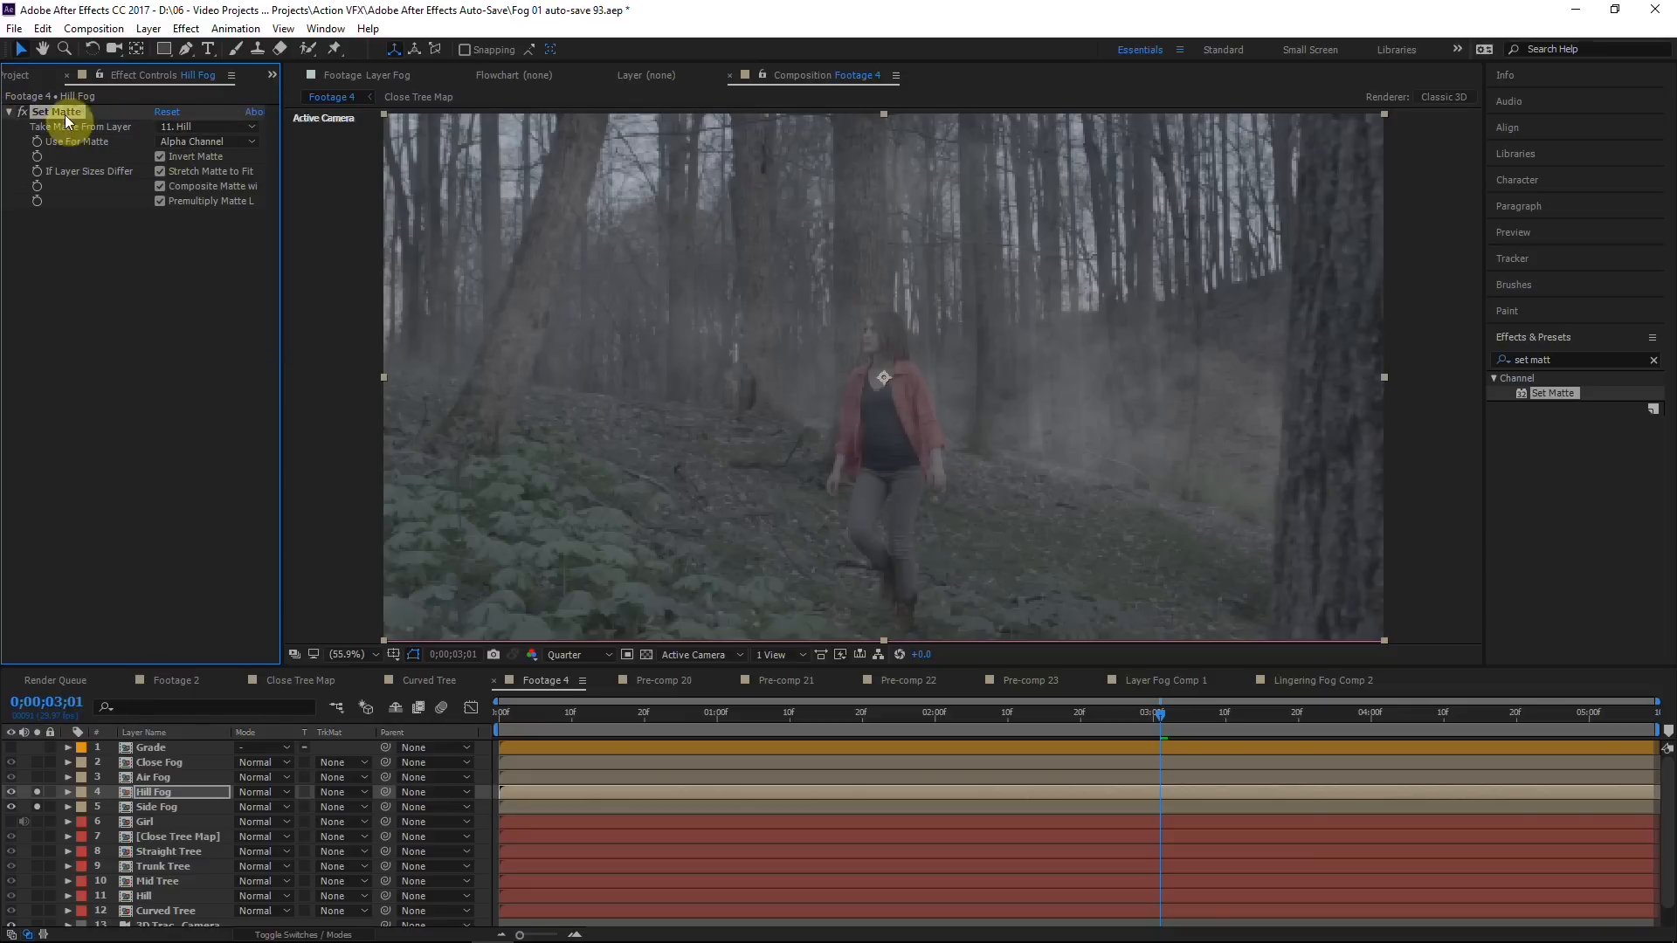
Step: Duplicate Hill Fog's Set Matte and take the second matte from 6. Girl
key(ctrl+d)
click(200, 230)
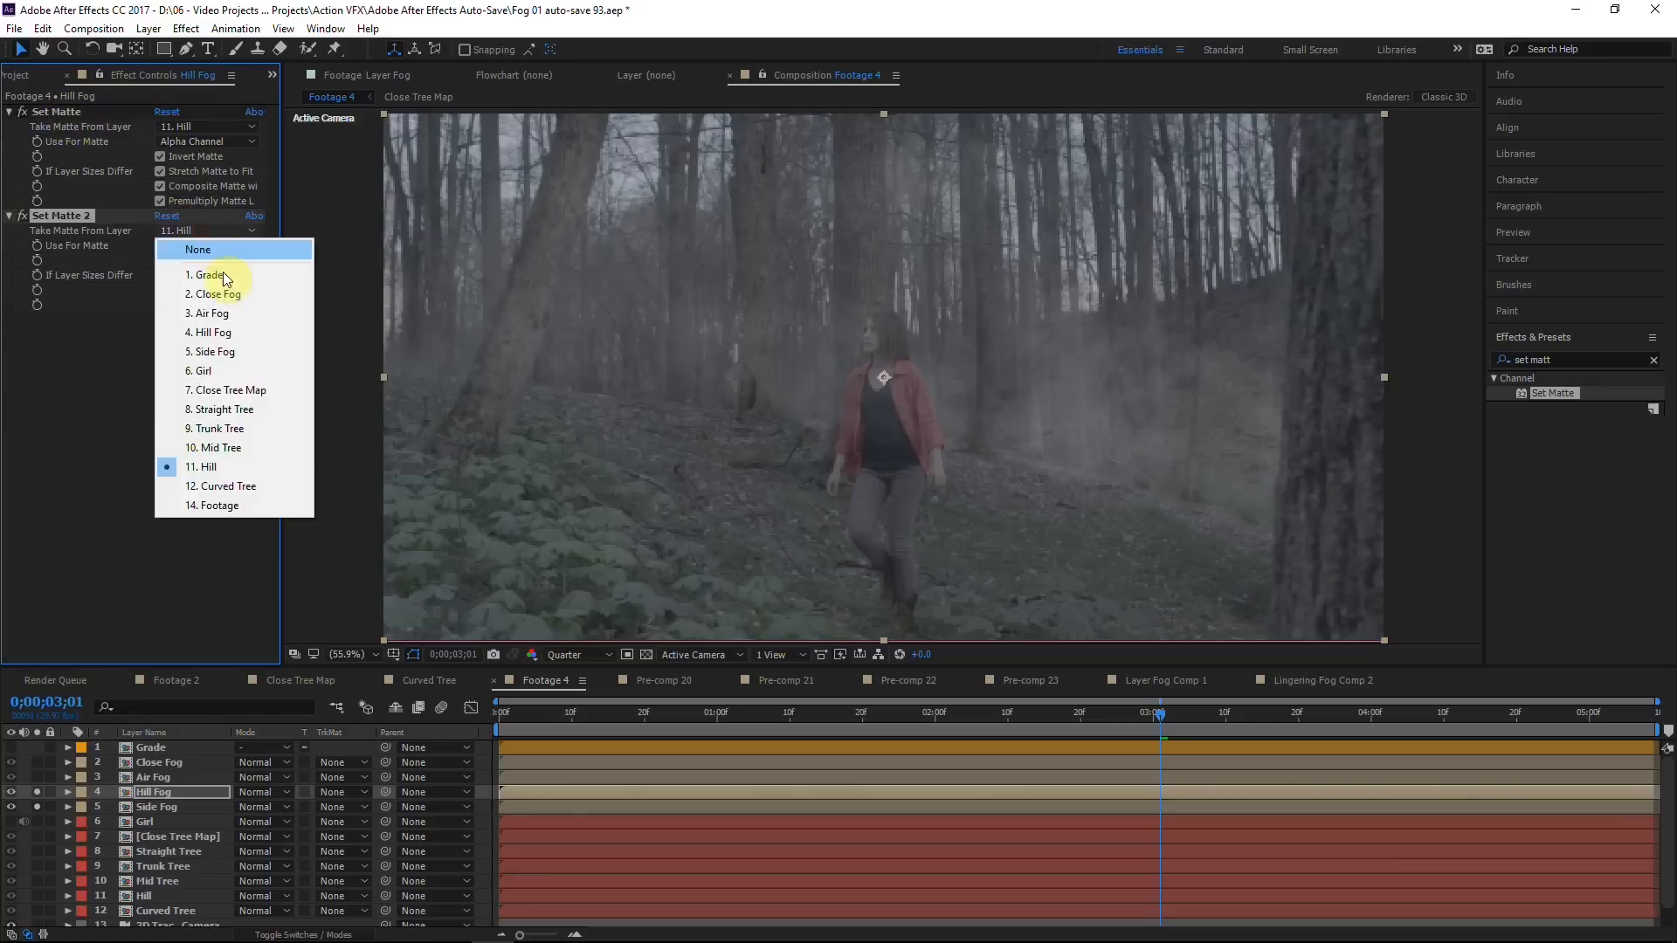
click(203, 370)
Step: Add three more Set Matte effects to Hill Fog, with 12. Curved Tree and 8. Straight Tree as mattes for two of them
key(ctrl+d)
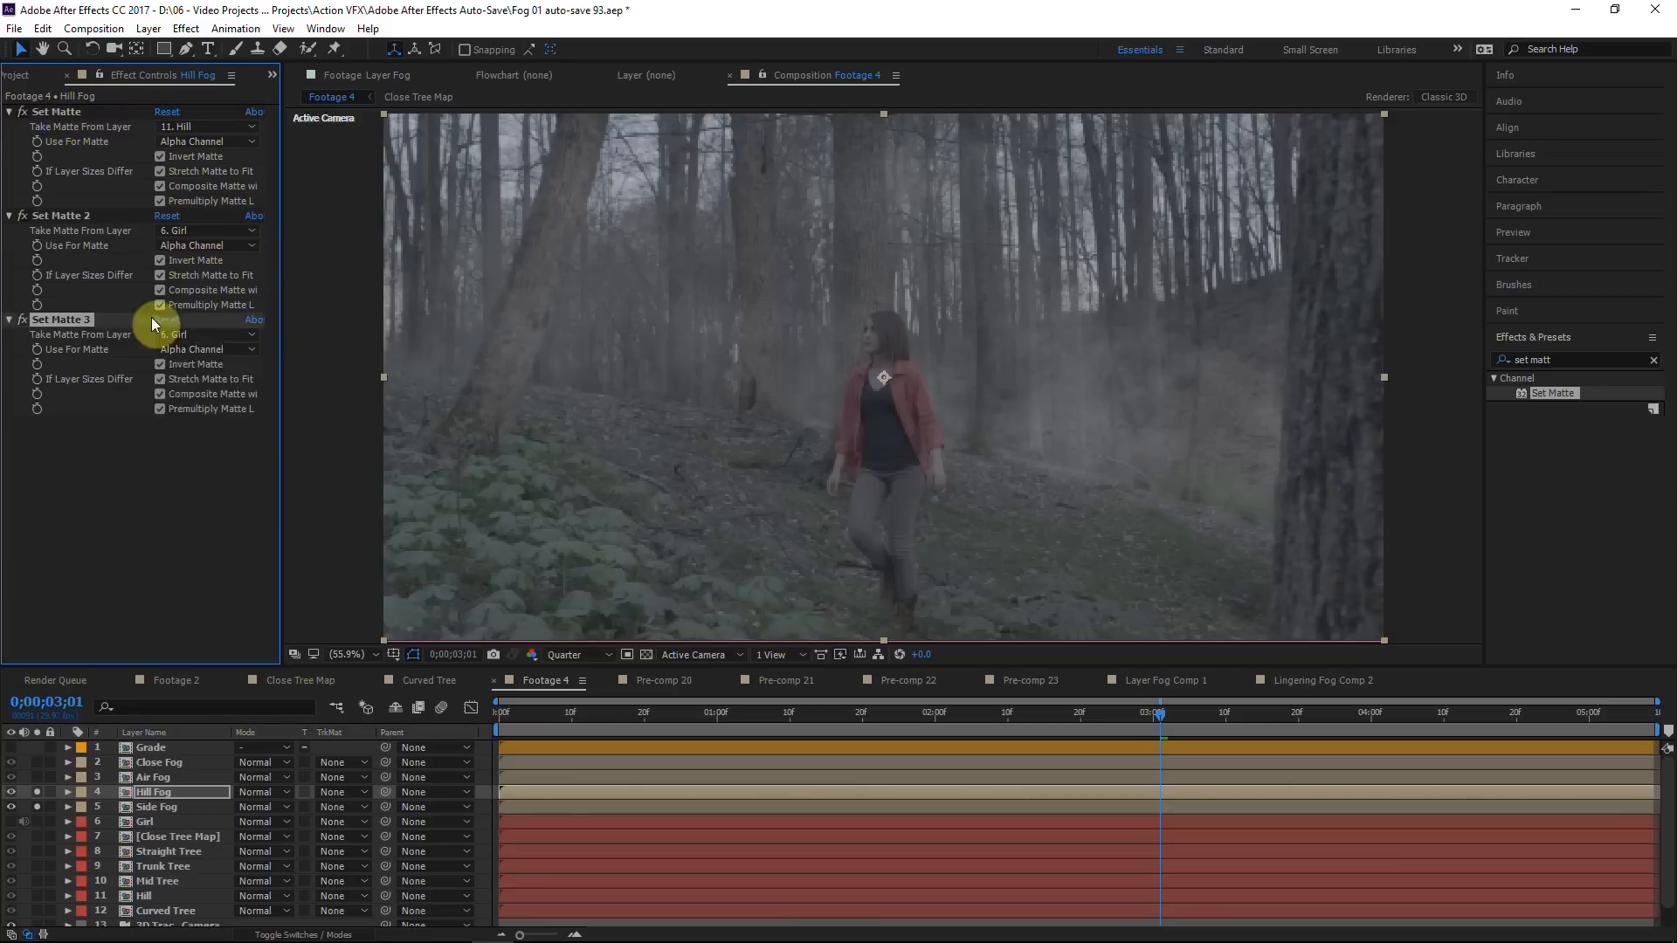
key(ctrl+d)
click(210, 335)
click(220, 589)
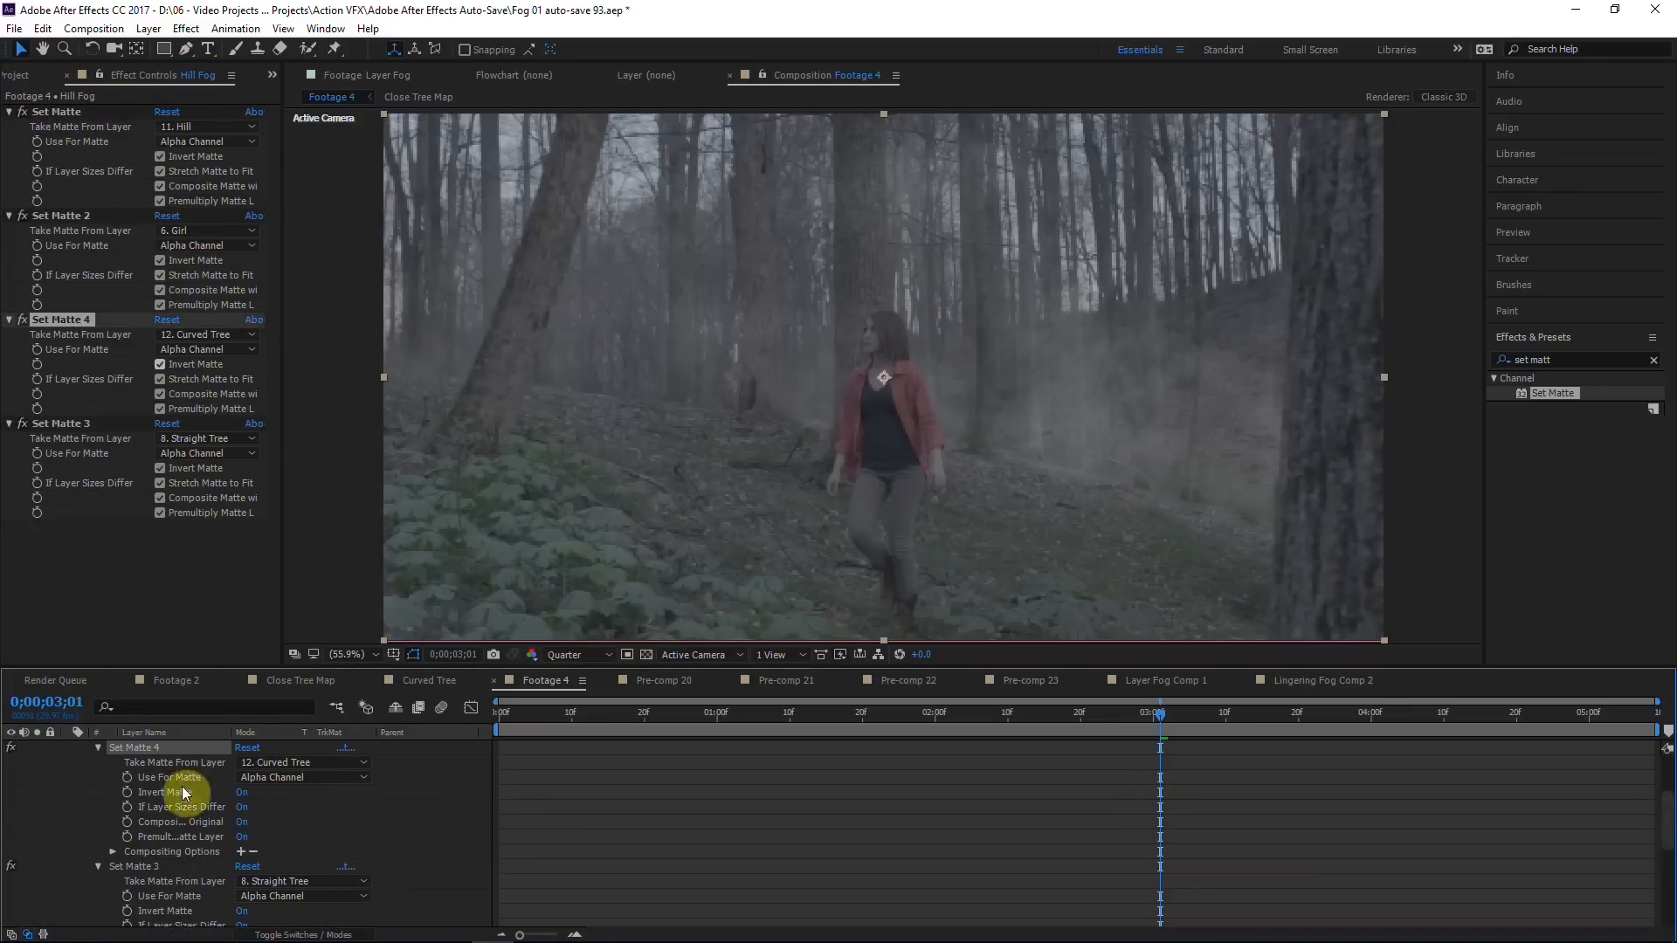
scroll(39, 800, up, 5)
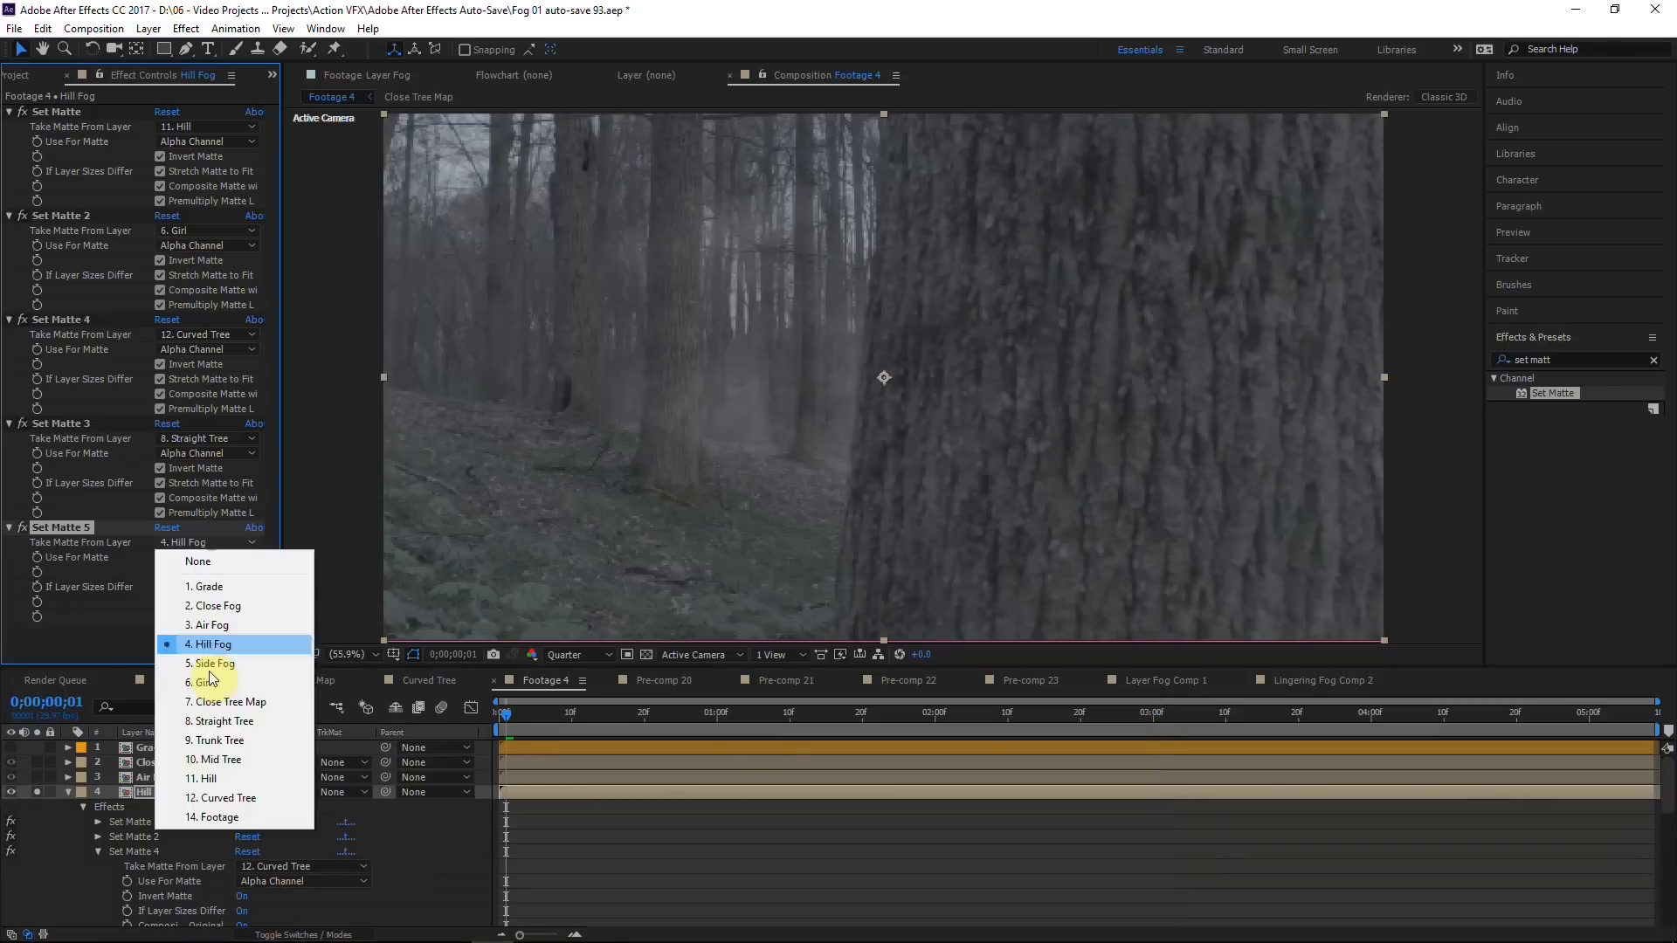
click(300, 648)
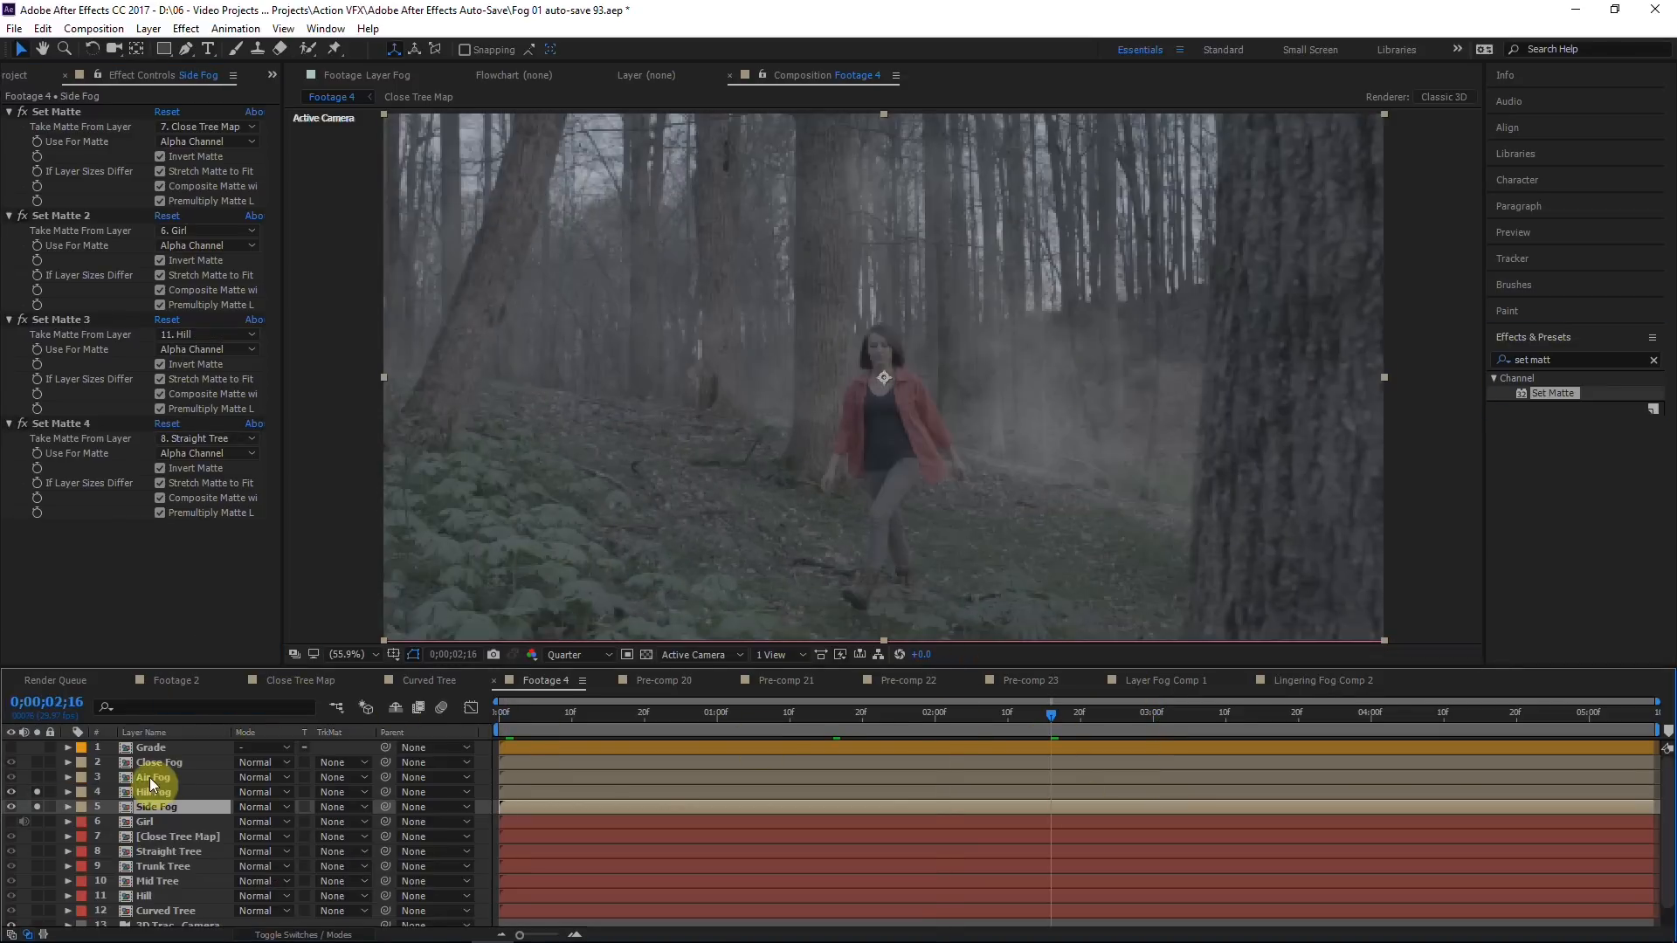
Step: Solo Air Fog and give it two inverted Set Matte effects, taking mattes from 8. Straight Tree and 7. Close Tree Map
click(153, 778)
click(37, 777)
double_click(1552, 393)
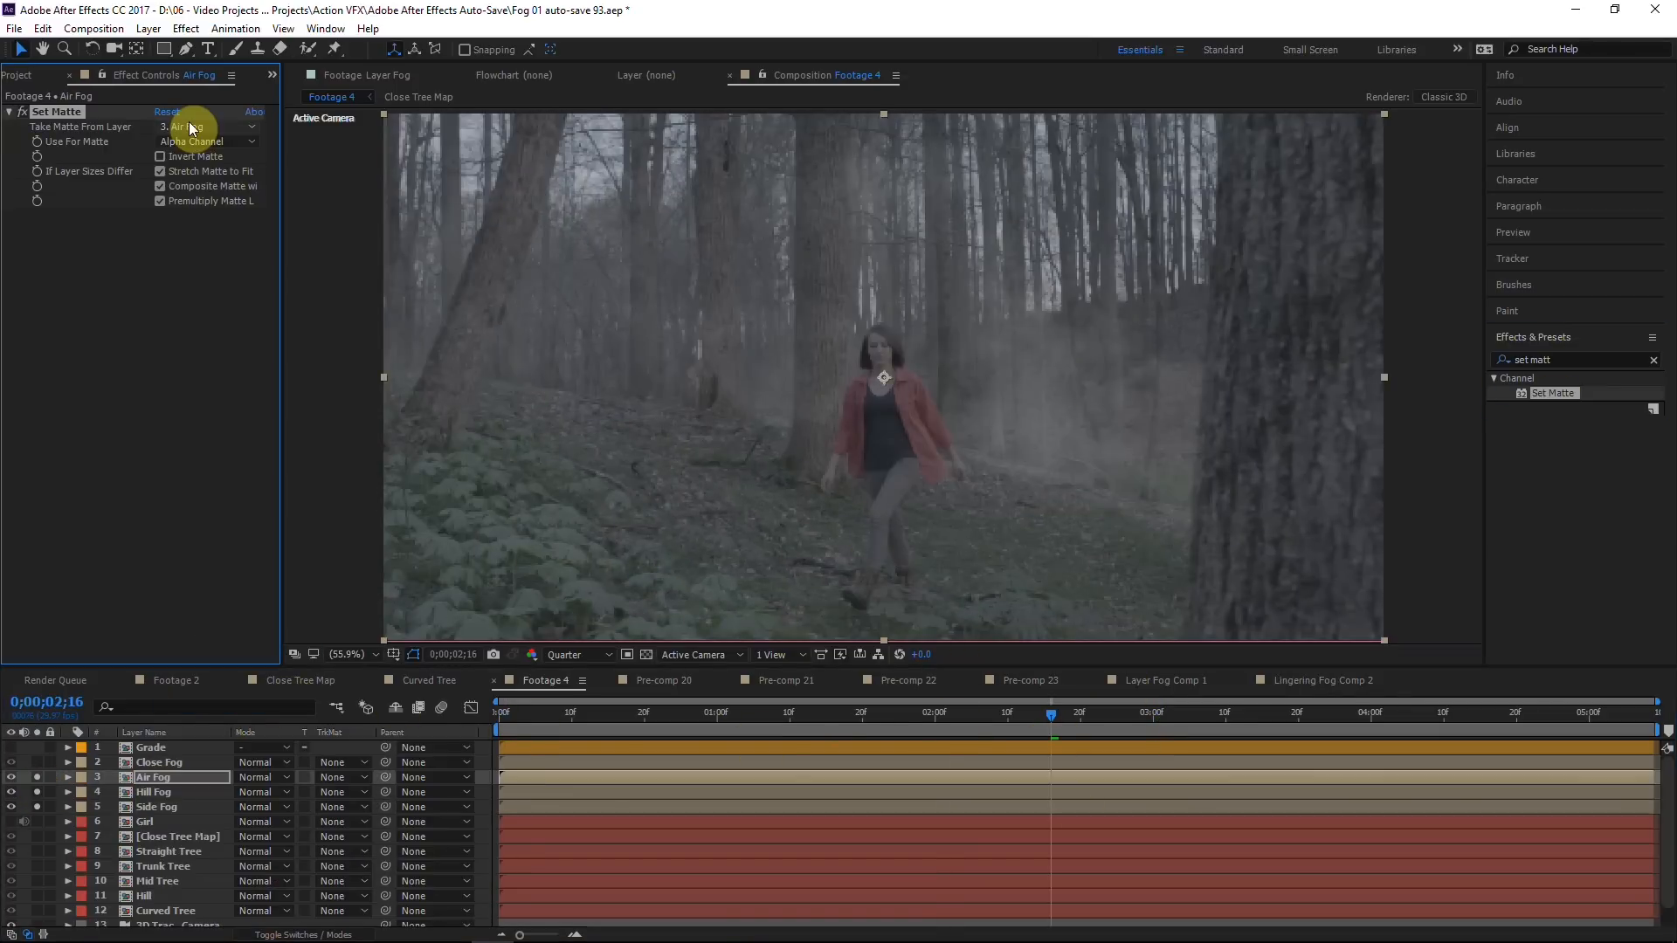
click(24, 114)
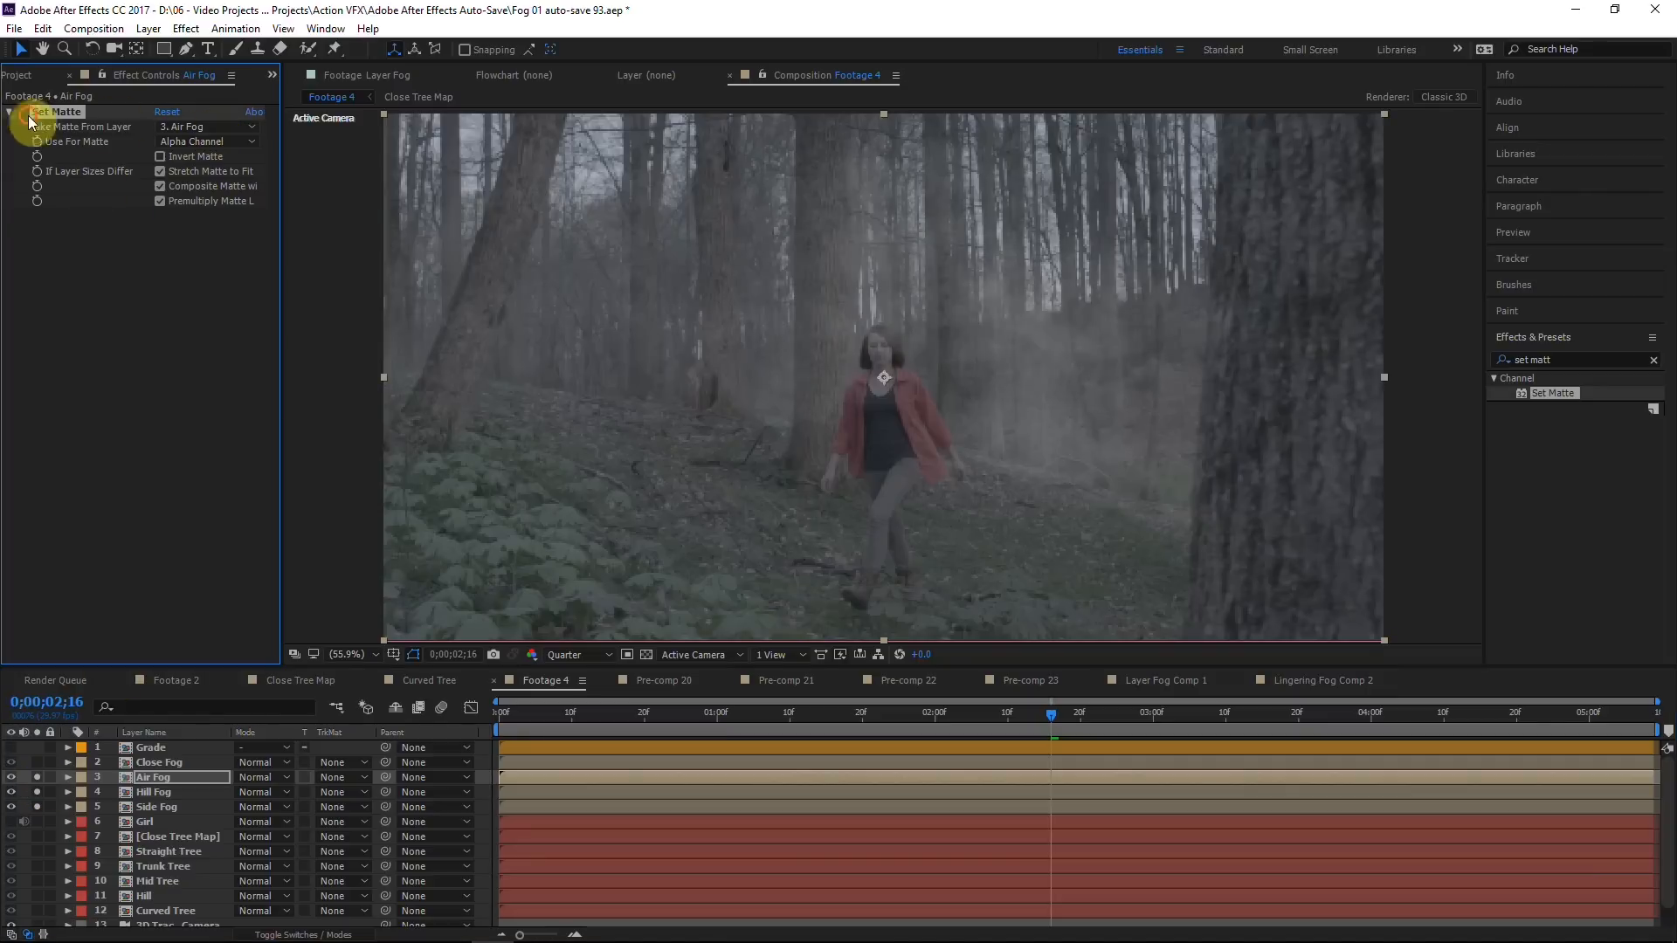
click(81, 221)
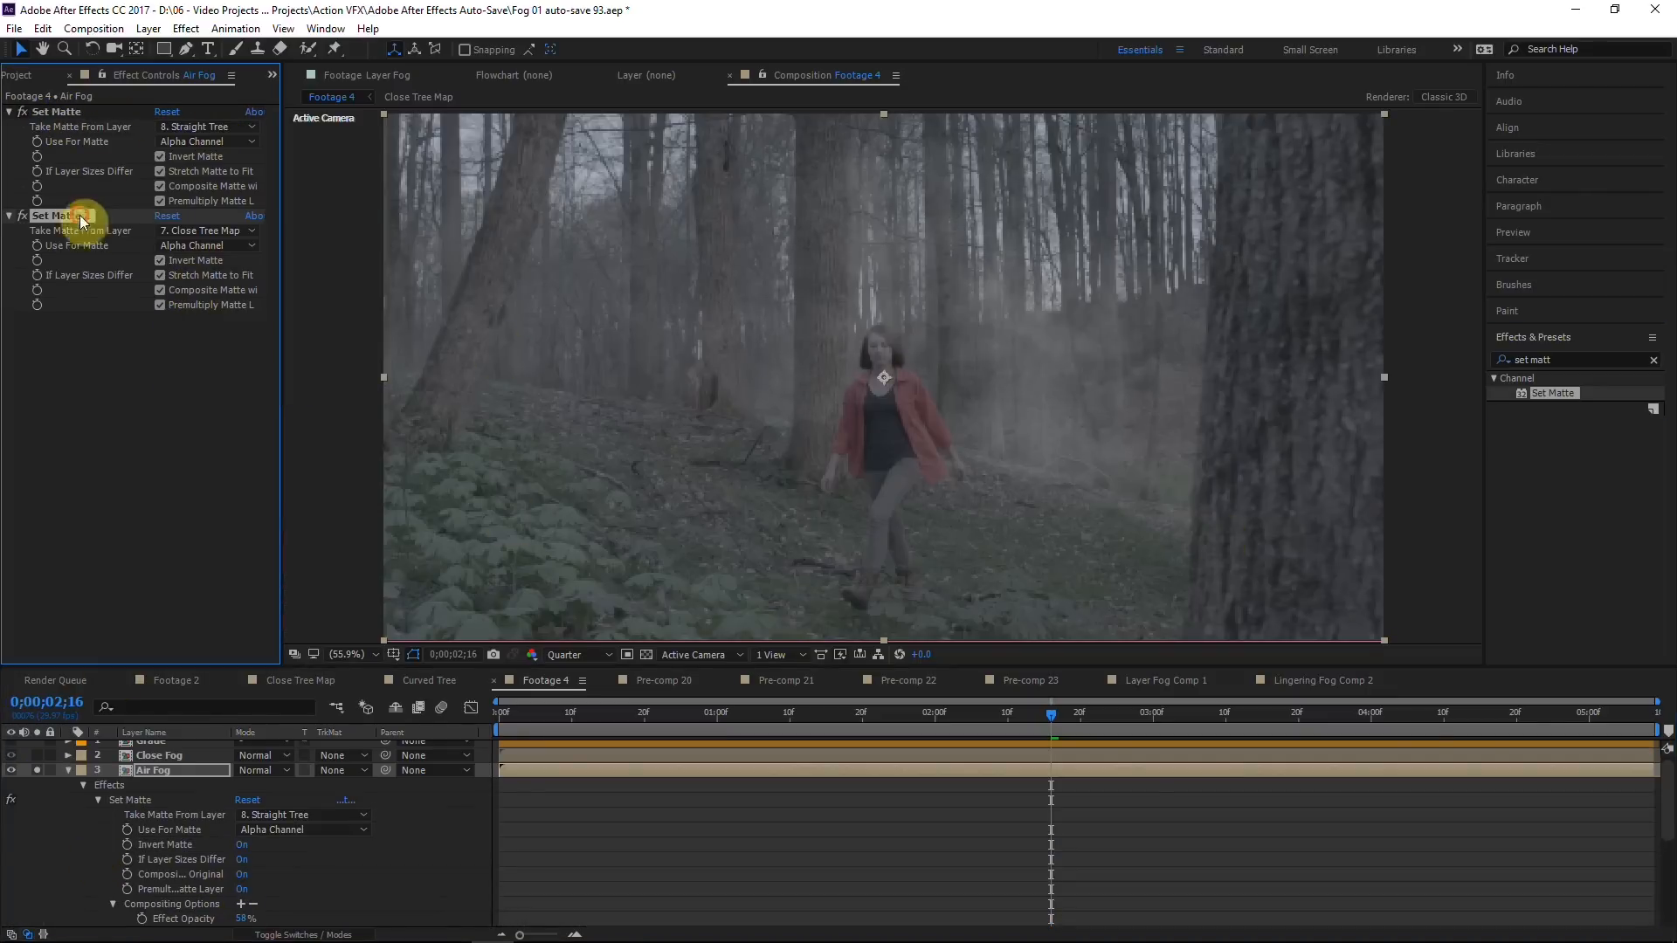
click(207, 231)
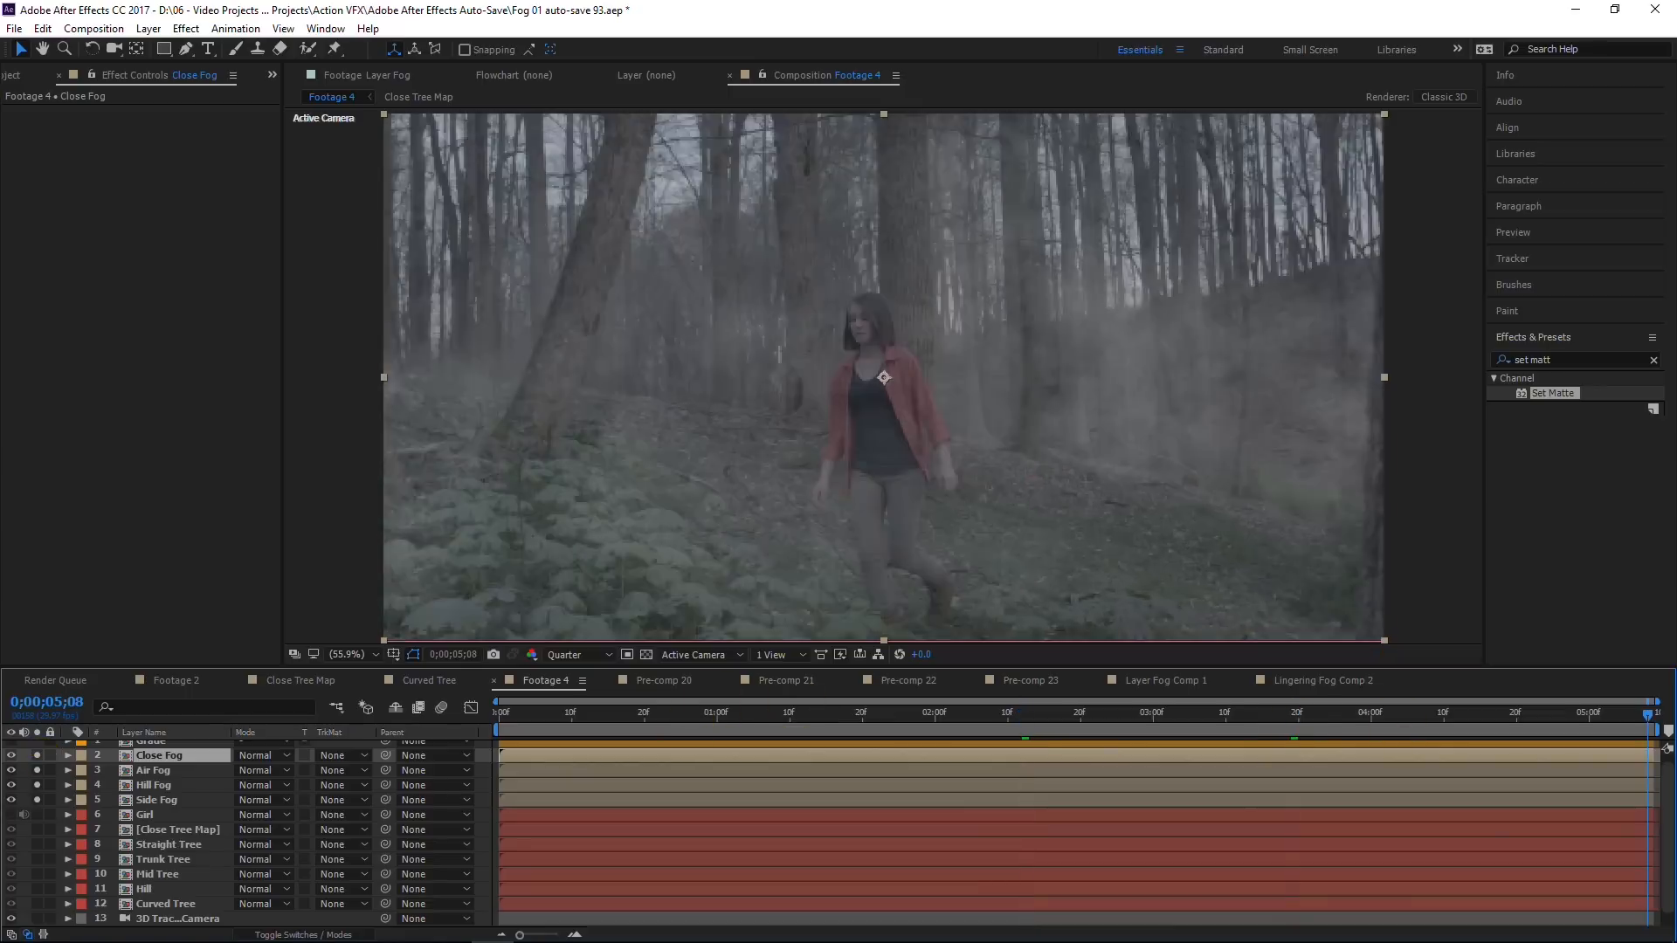
Step: Move the playhead to 0;00;05;08 and paste the copied Side Fog layer above Close Fog
click(37, 768)
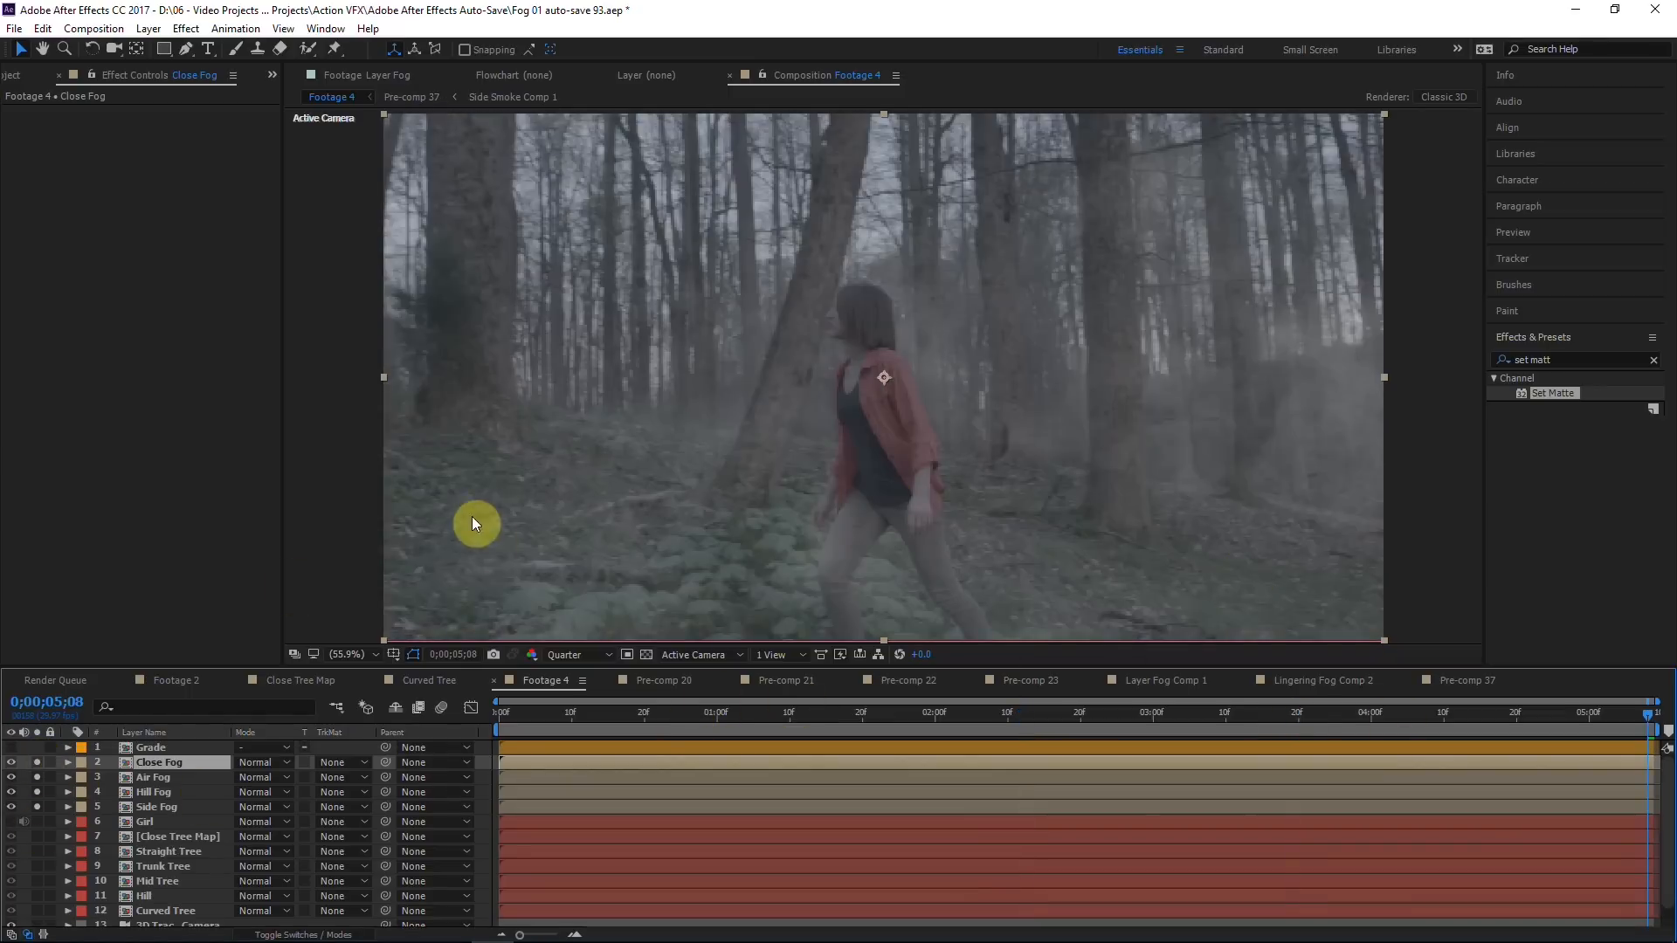
drag(559, 715, 1647, 637)
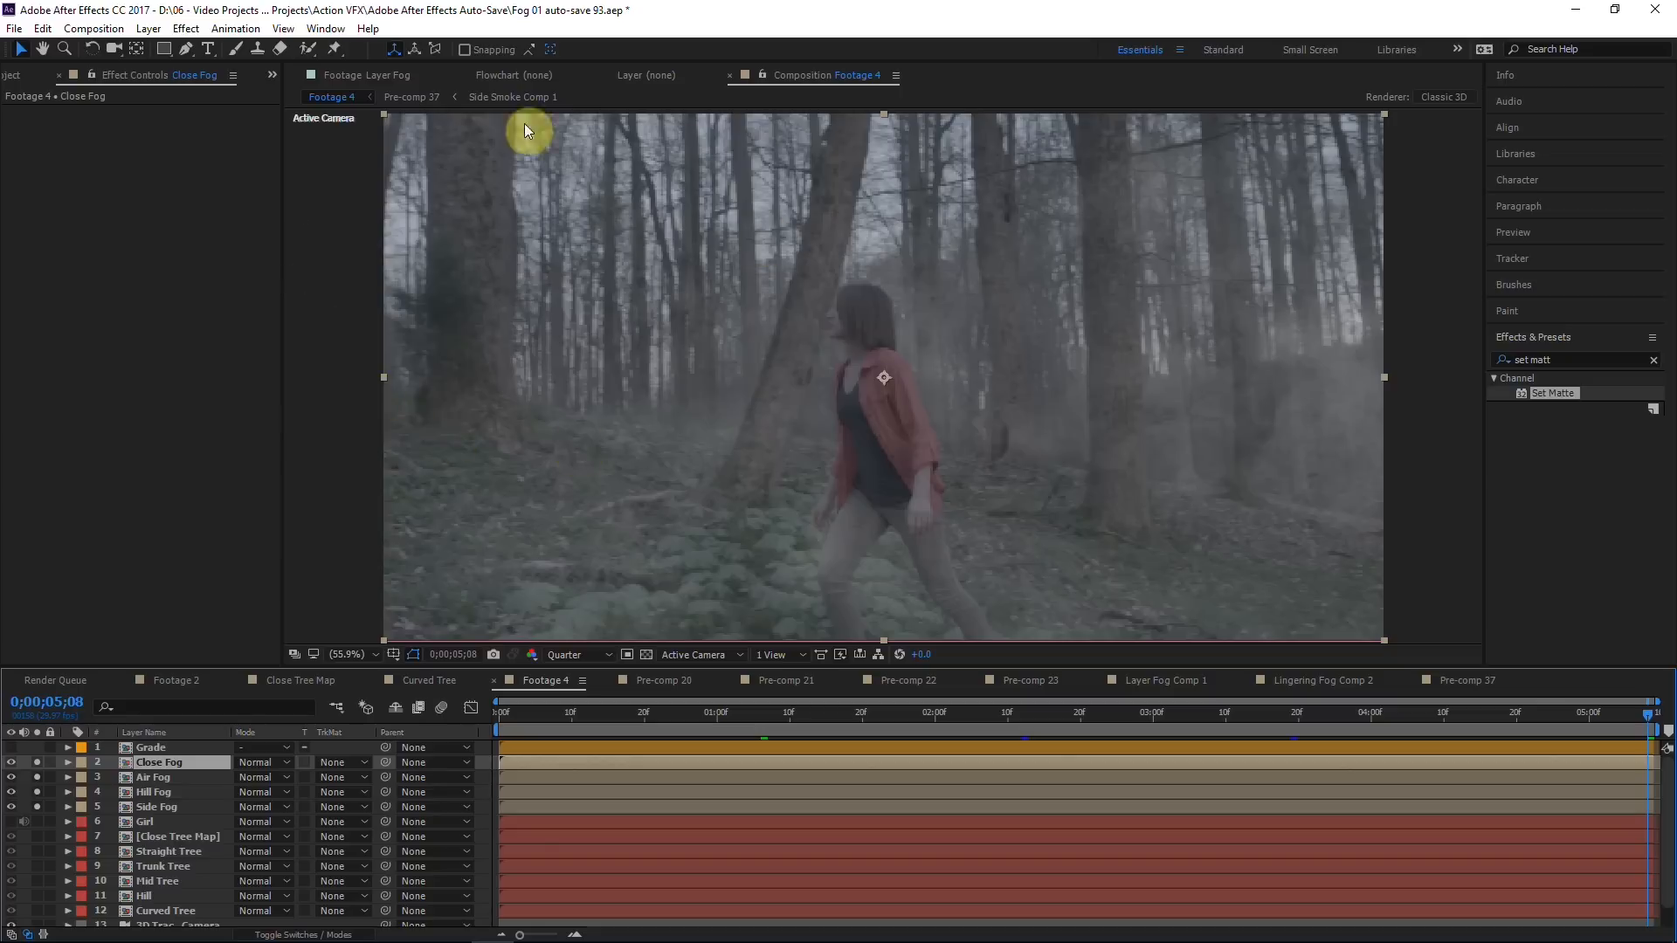
key(ctrl+v)
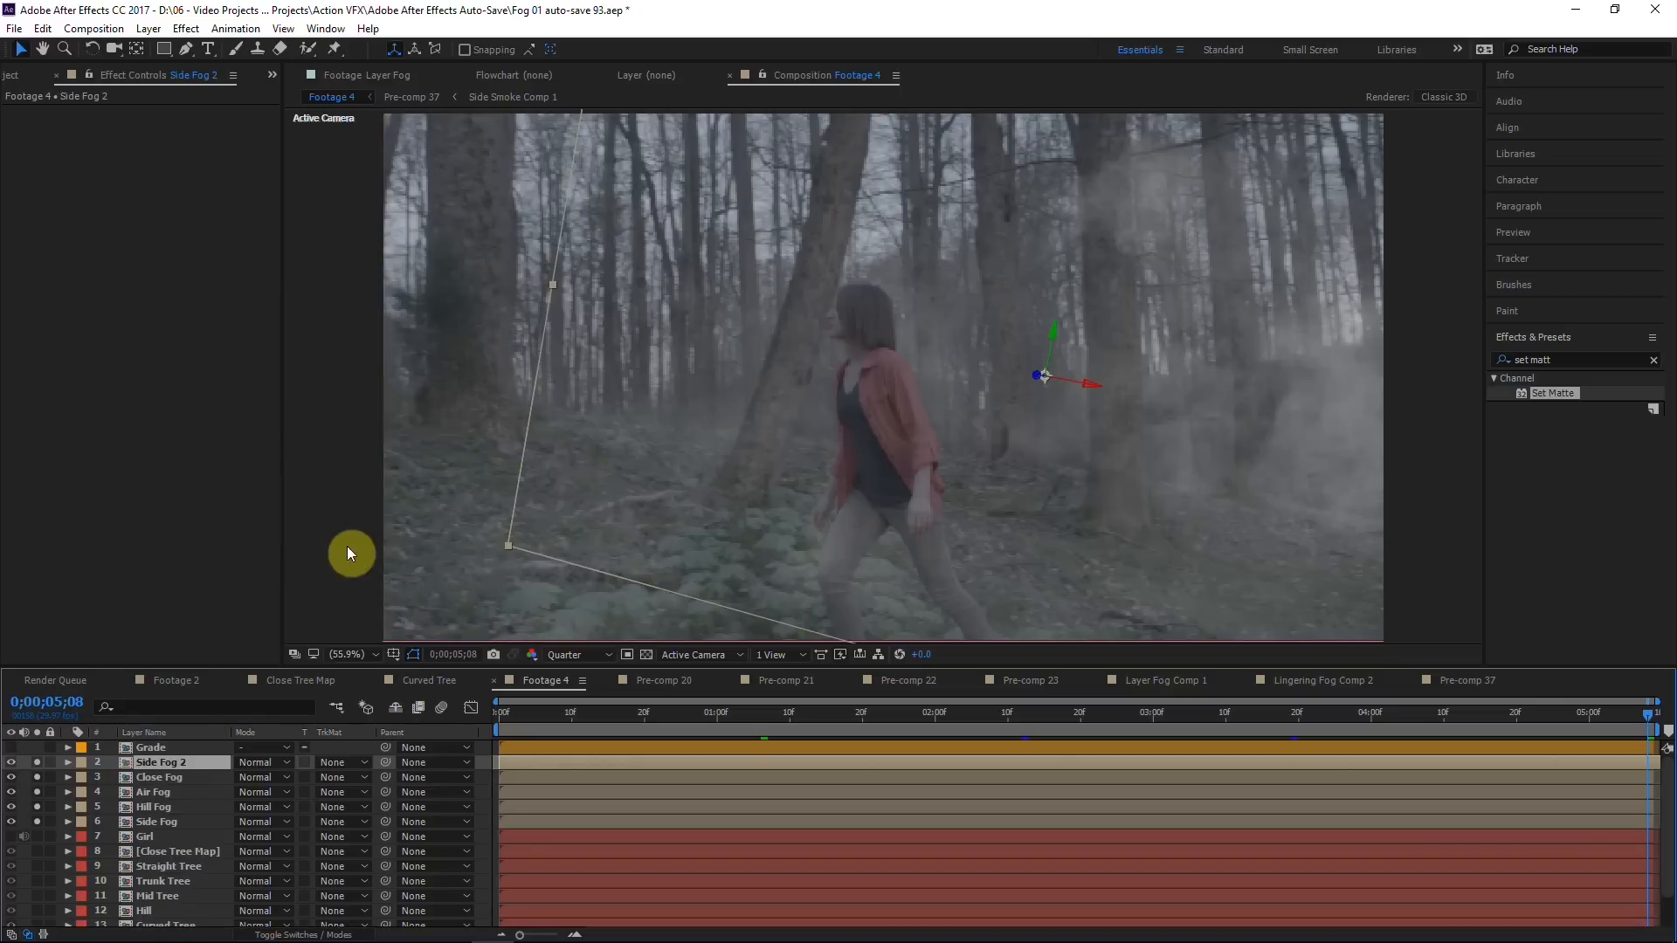
Step: Rotate the pasted Side Fog 2 layer, move it to the left side of the footage, and scale it to about 12912%
click(91, 49)
drag(1052, 333, 1064, 334)
click(20, 49)
drag(1303, 473, 651, 338)
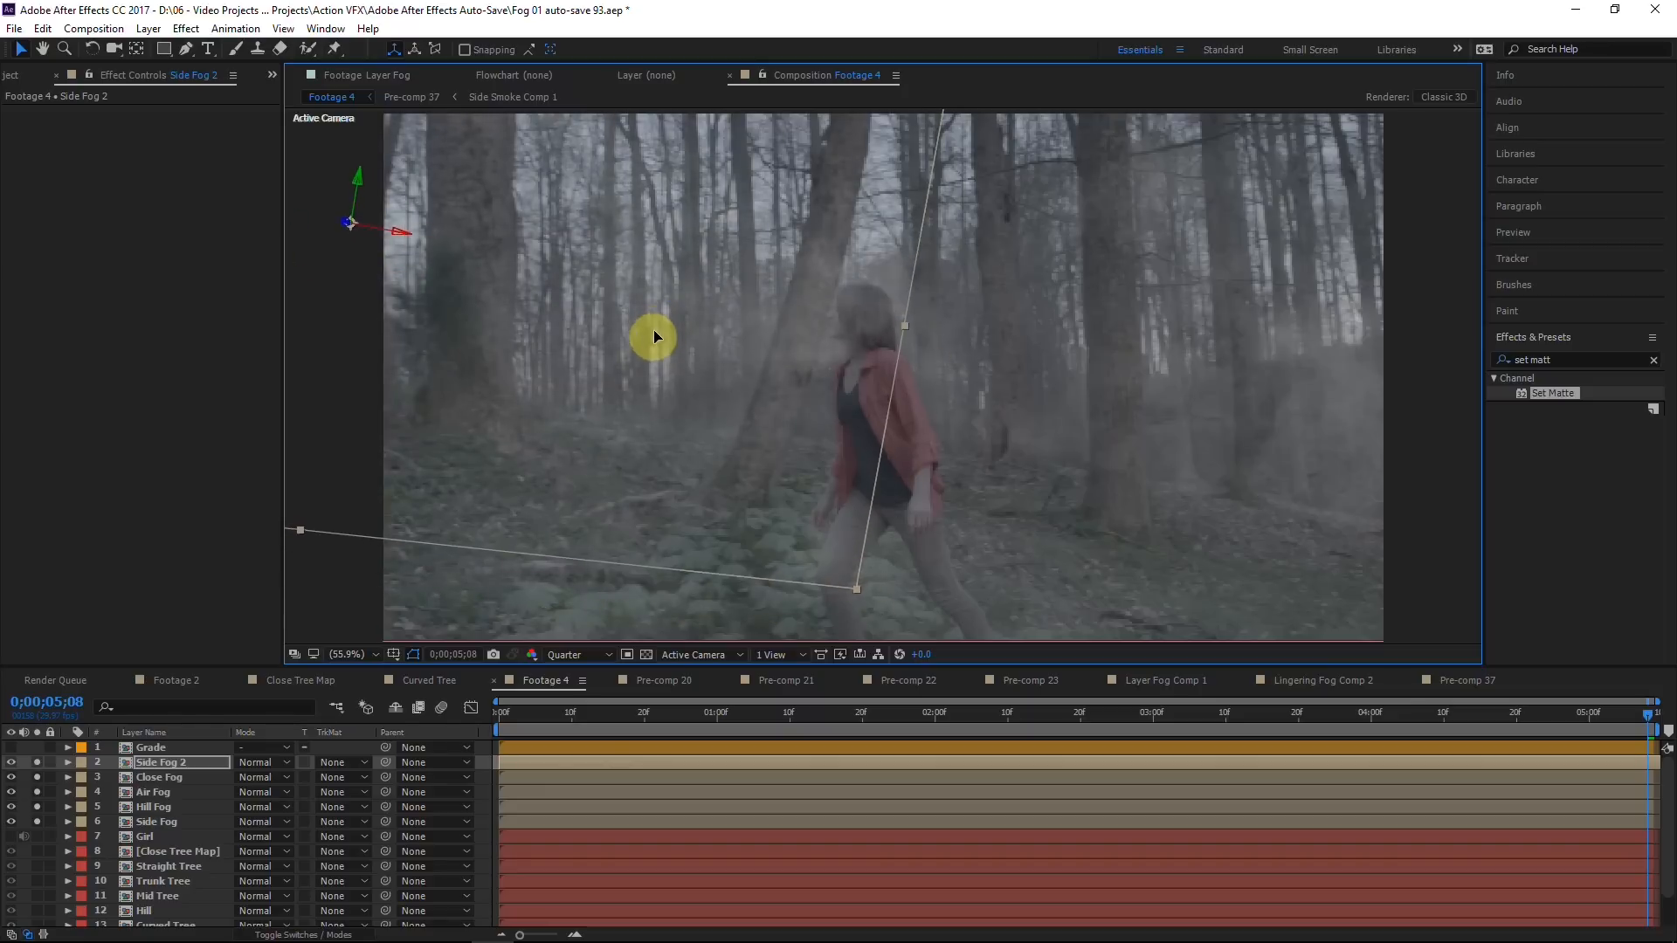
key(s)
drag(271, 776, 375, 771)
key(comma)
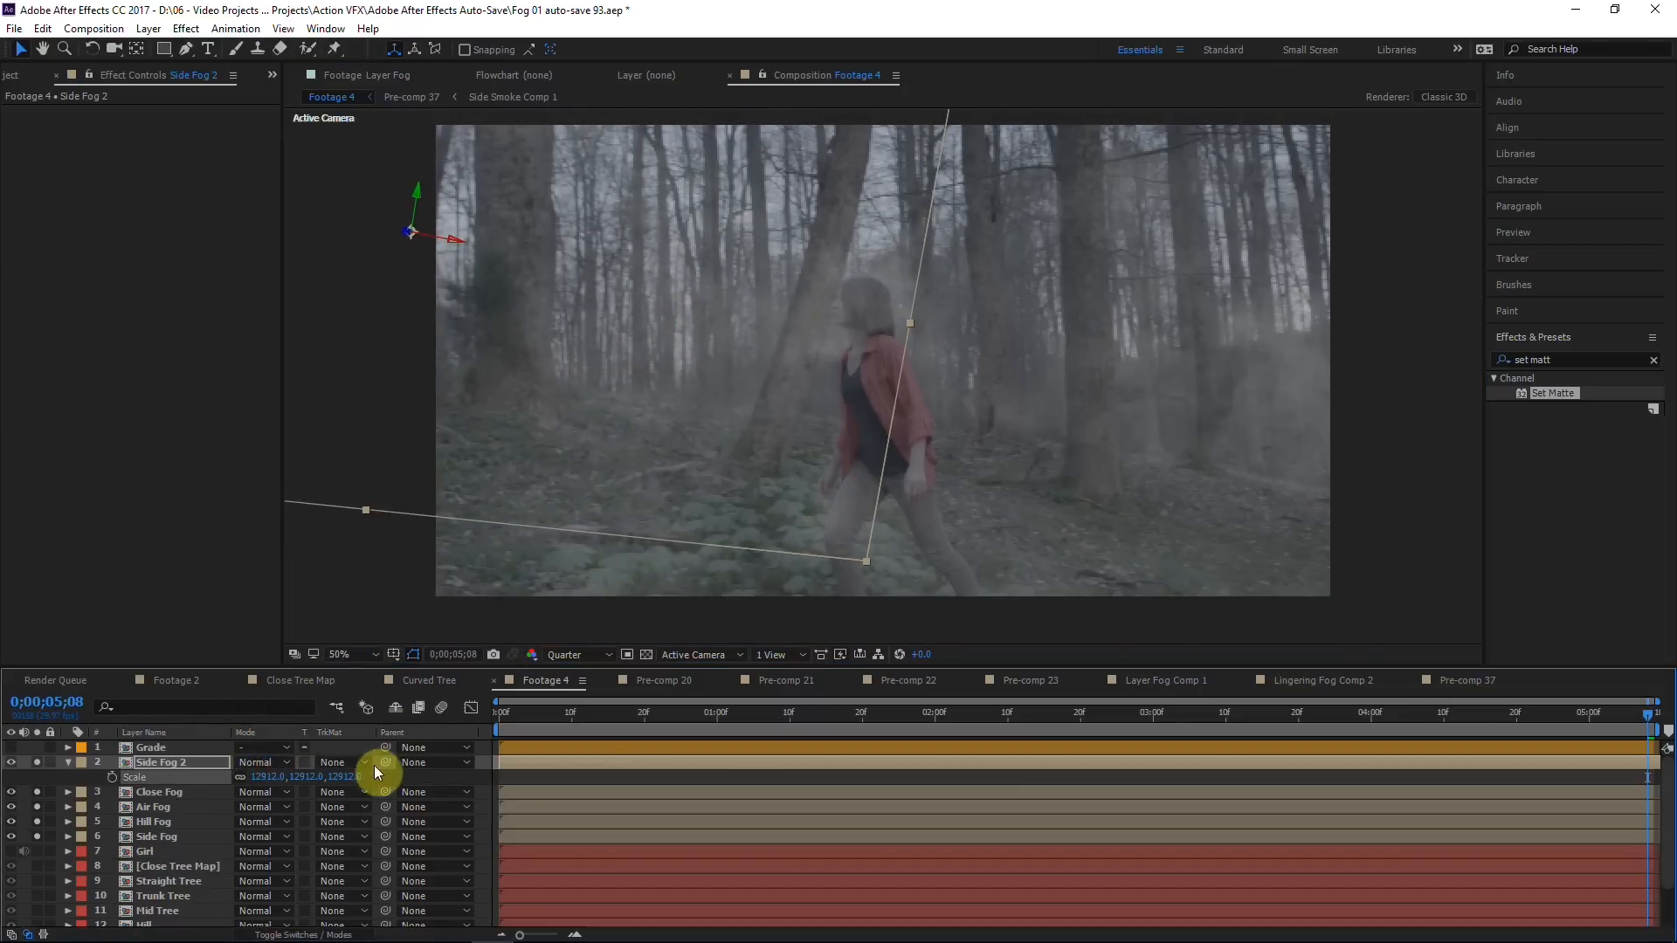
Step: Duplicate the 3D Tracker Camera and move the copy directly below Side Fog 2
scroll(349, 803, down, 2)
click(173, 905)
key(ctrl+d)
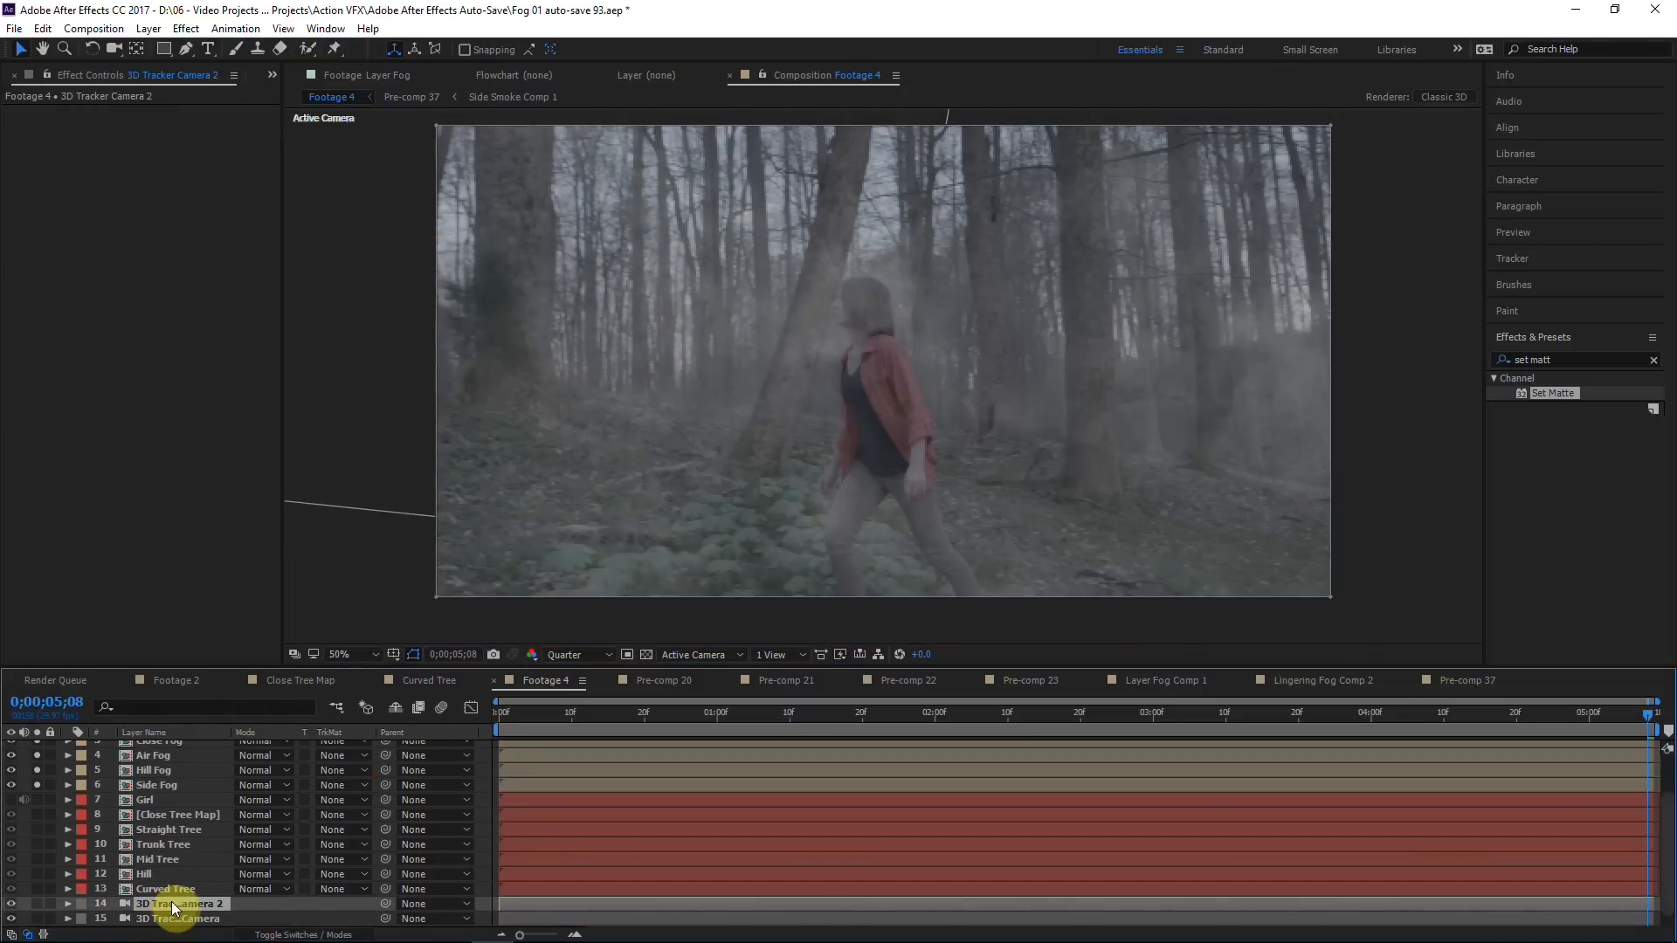
drag(224, 741, 166, 765)
Step: Pre-compose Side Fog 2 and the duplicated camera together, moving all attributes into the new composition
click(166, 766)
shift+click(166, 795)
right_click(166, 795)
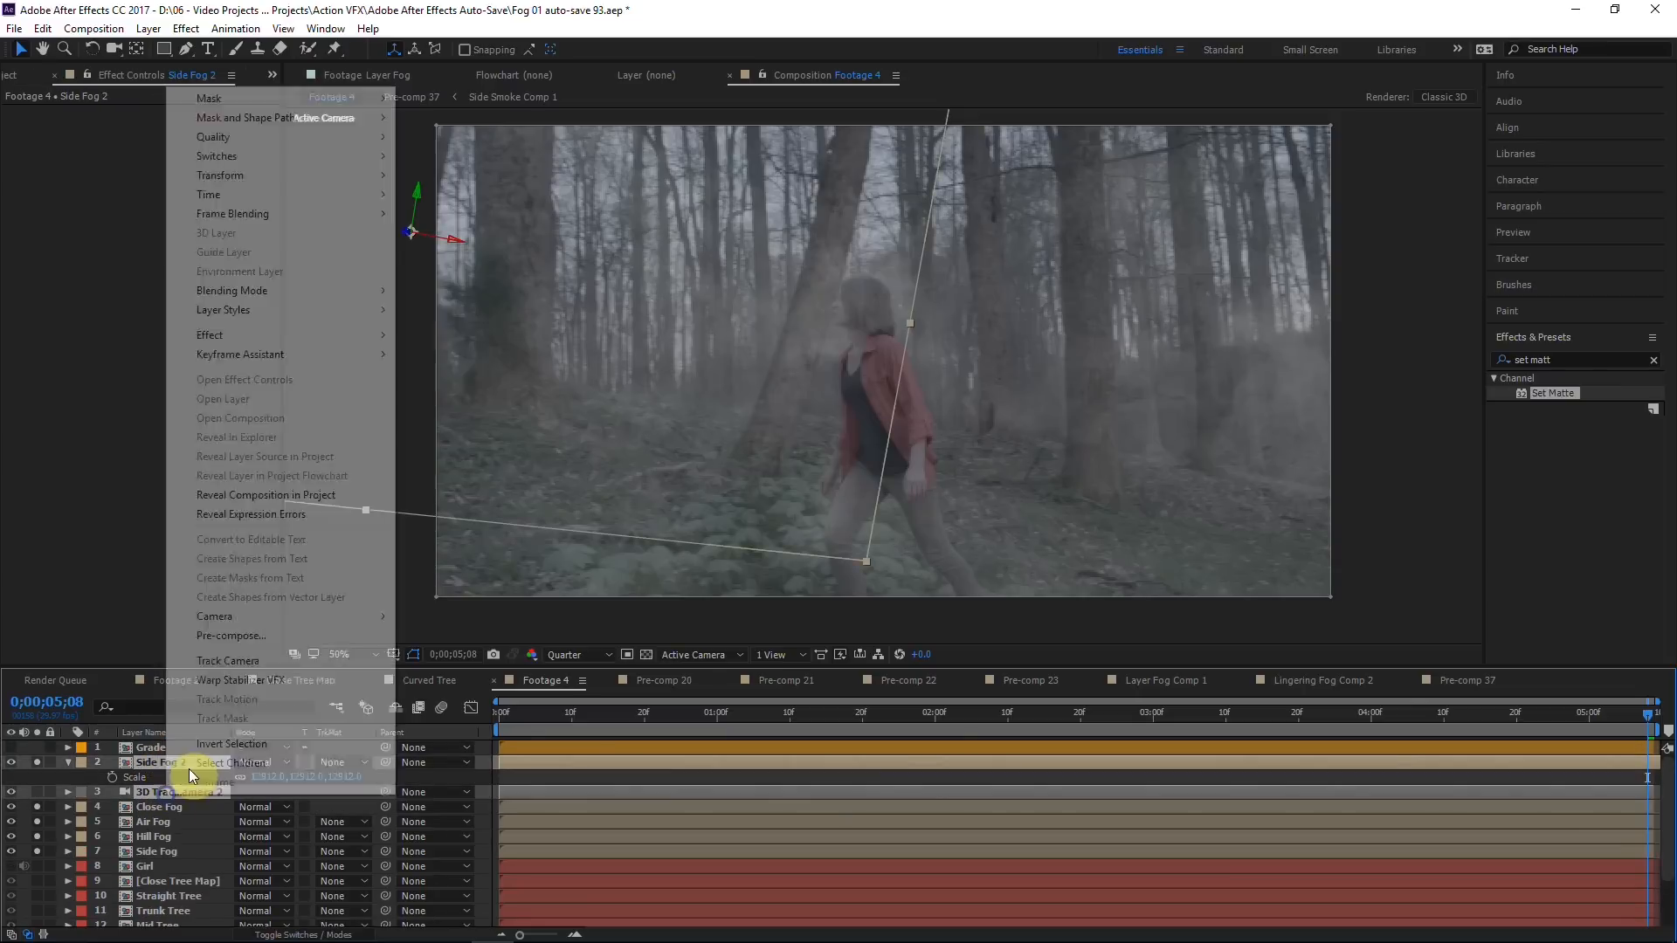
click(262, 636)
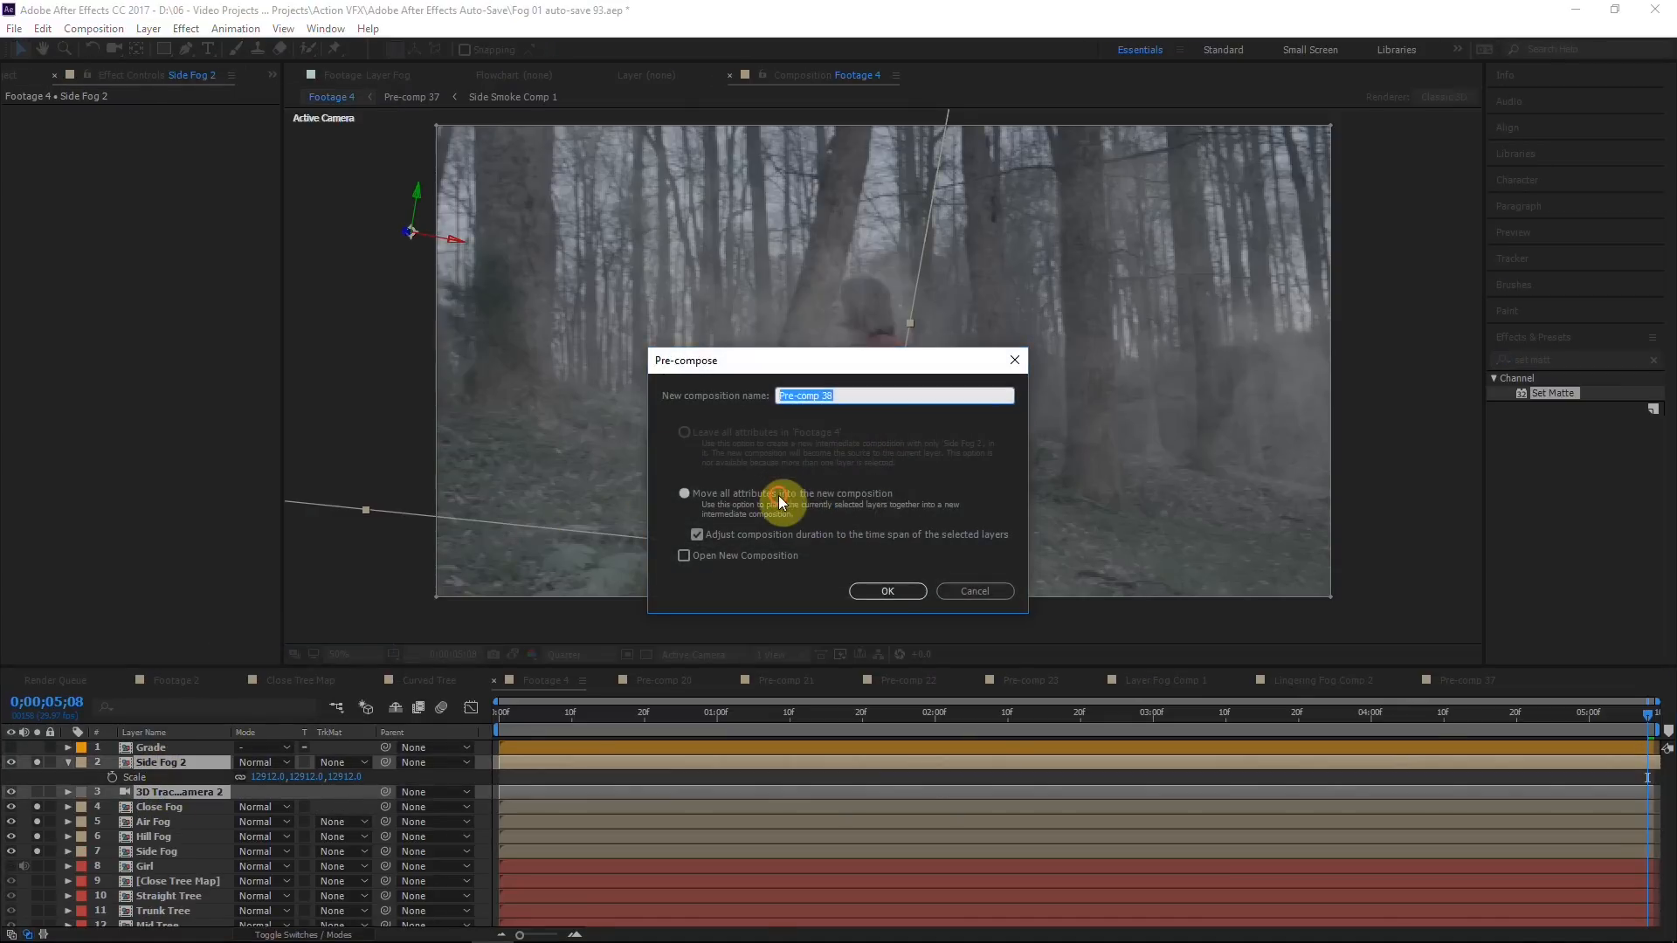
click(882, 588)
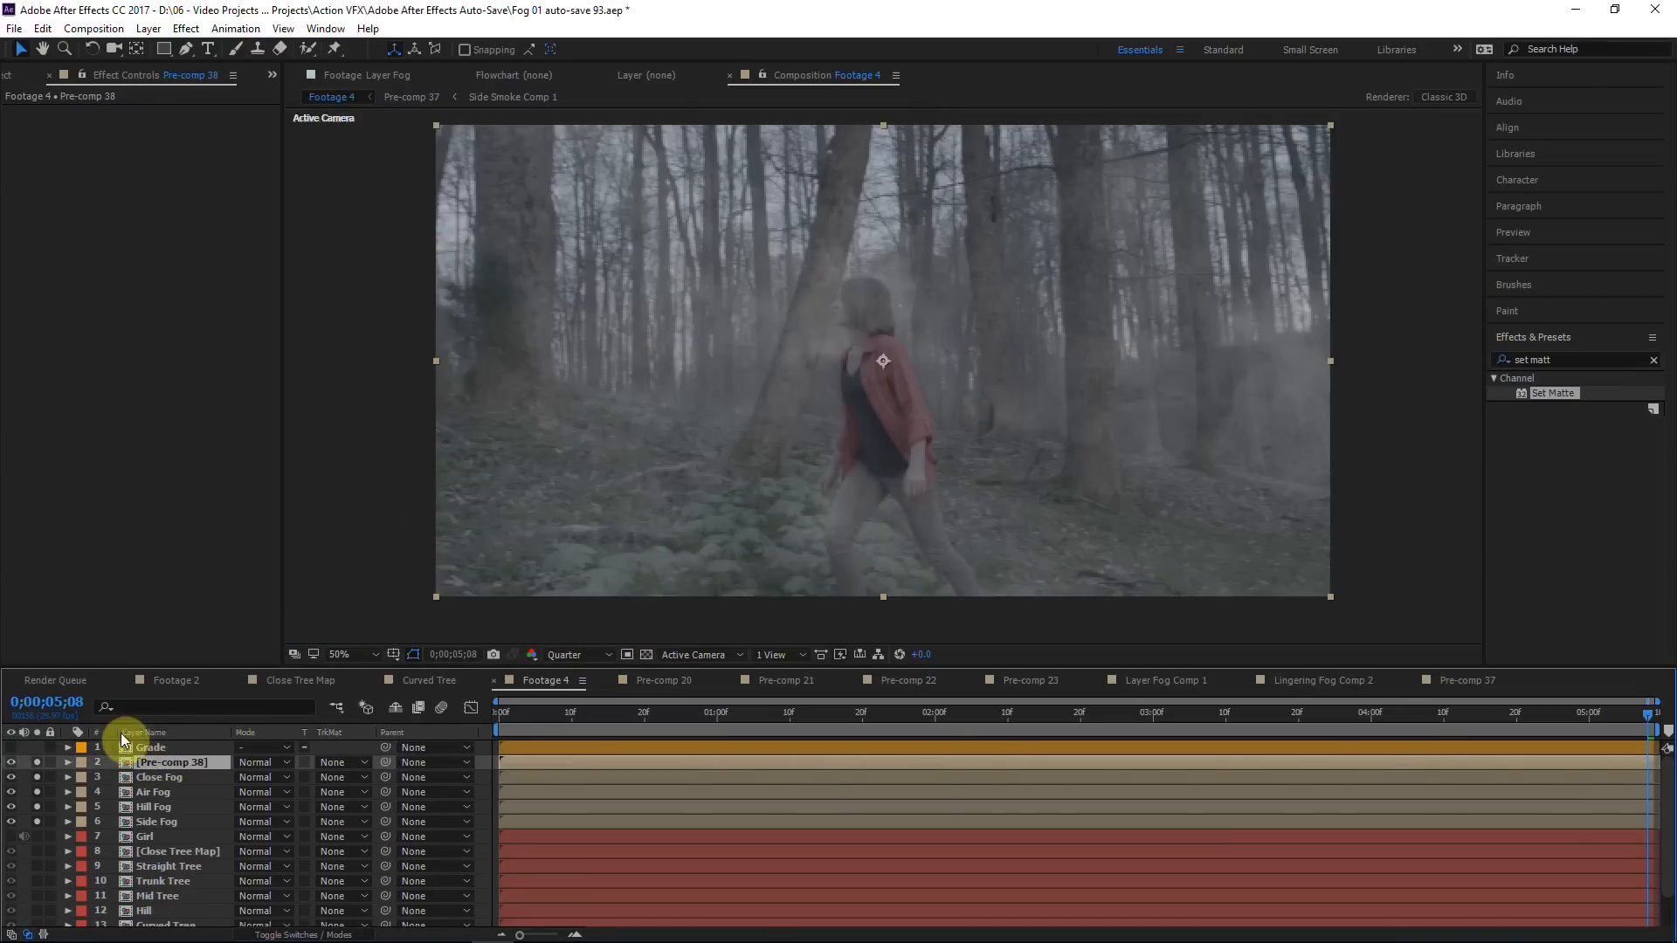
Step: Apply a Set Matte effect to Pre-comp 38, taking an inverted matte from the Trunk Tree layer
double_click(1554, 394)
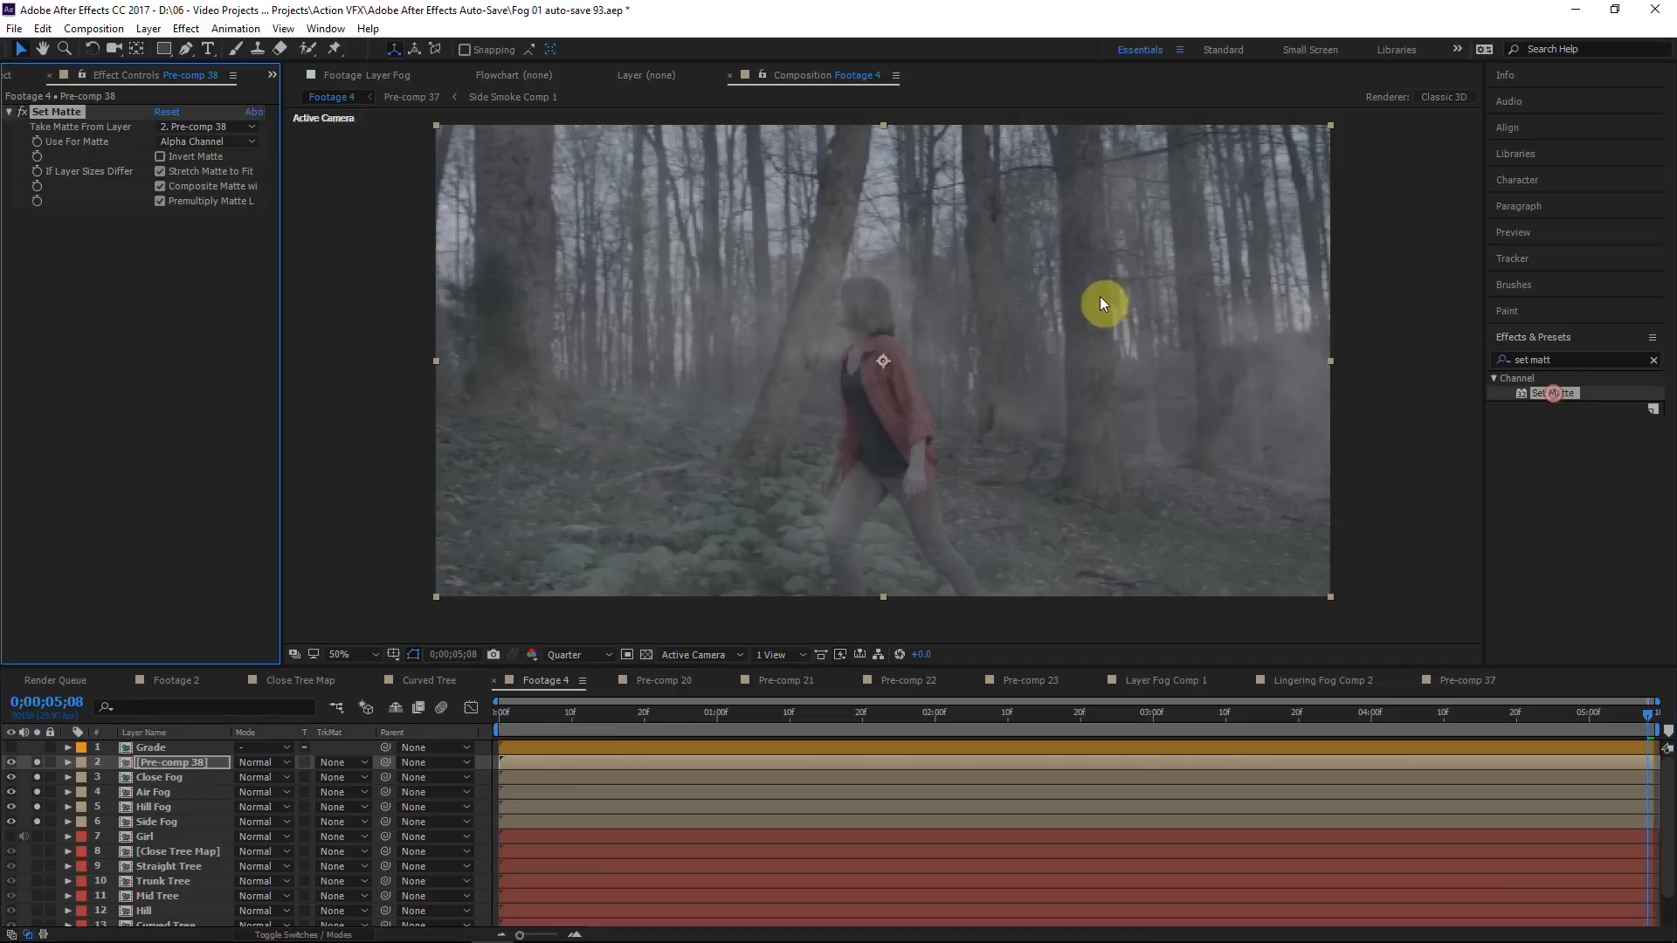
click(204, 128)
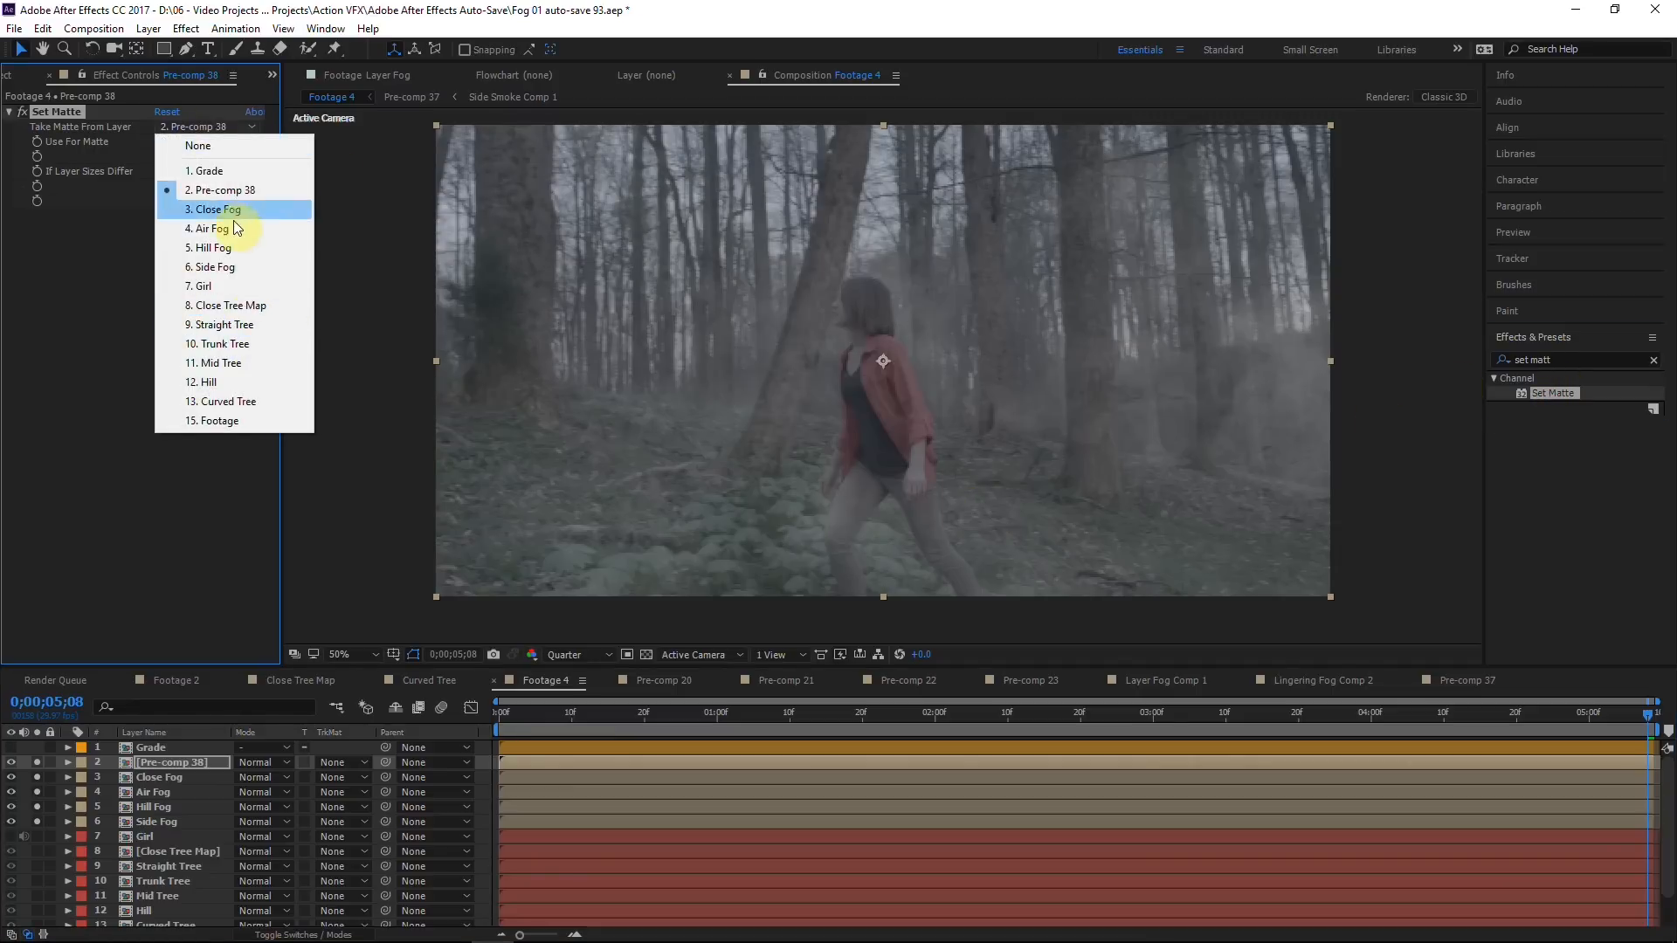
click(218, 343)
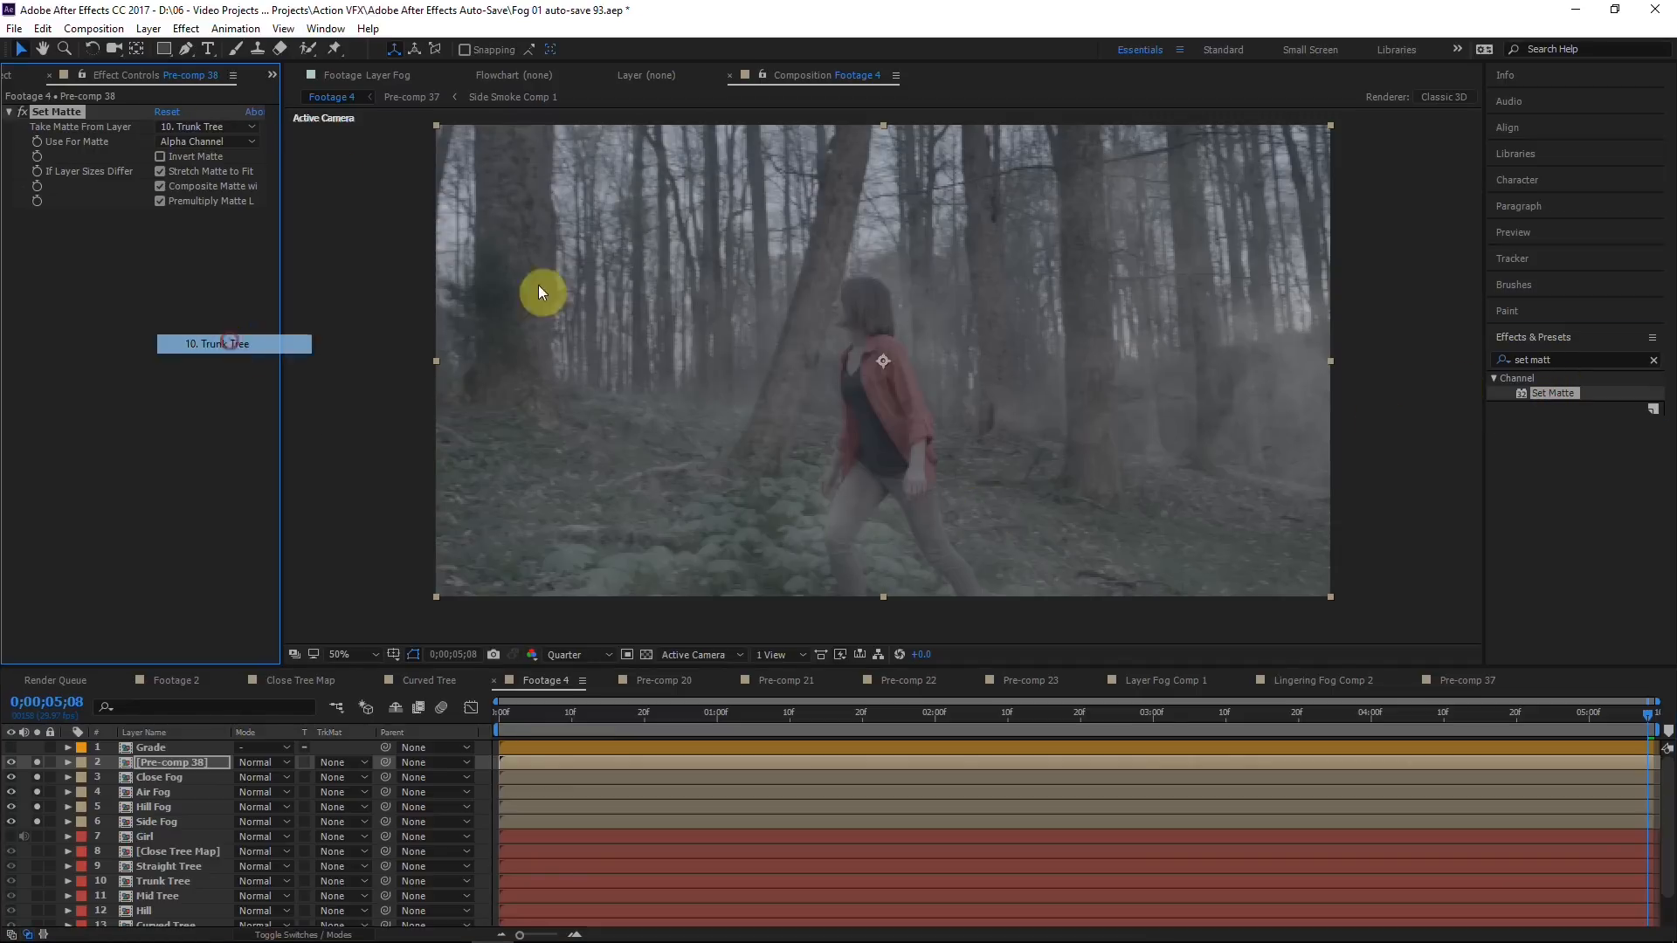
click(185, 156)
Step: Turn on the Grade layer and scrub through the timeline to check the graded fog against the trees and girl
click(831, 718)
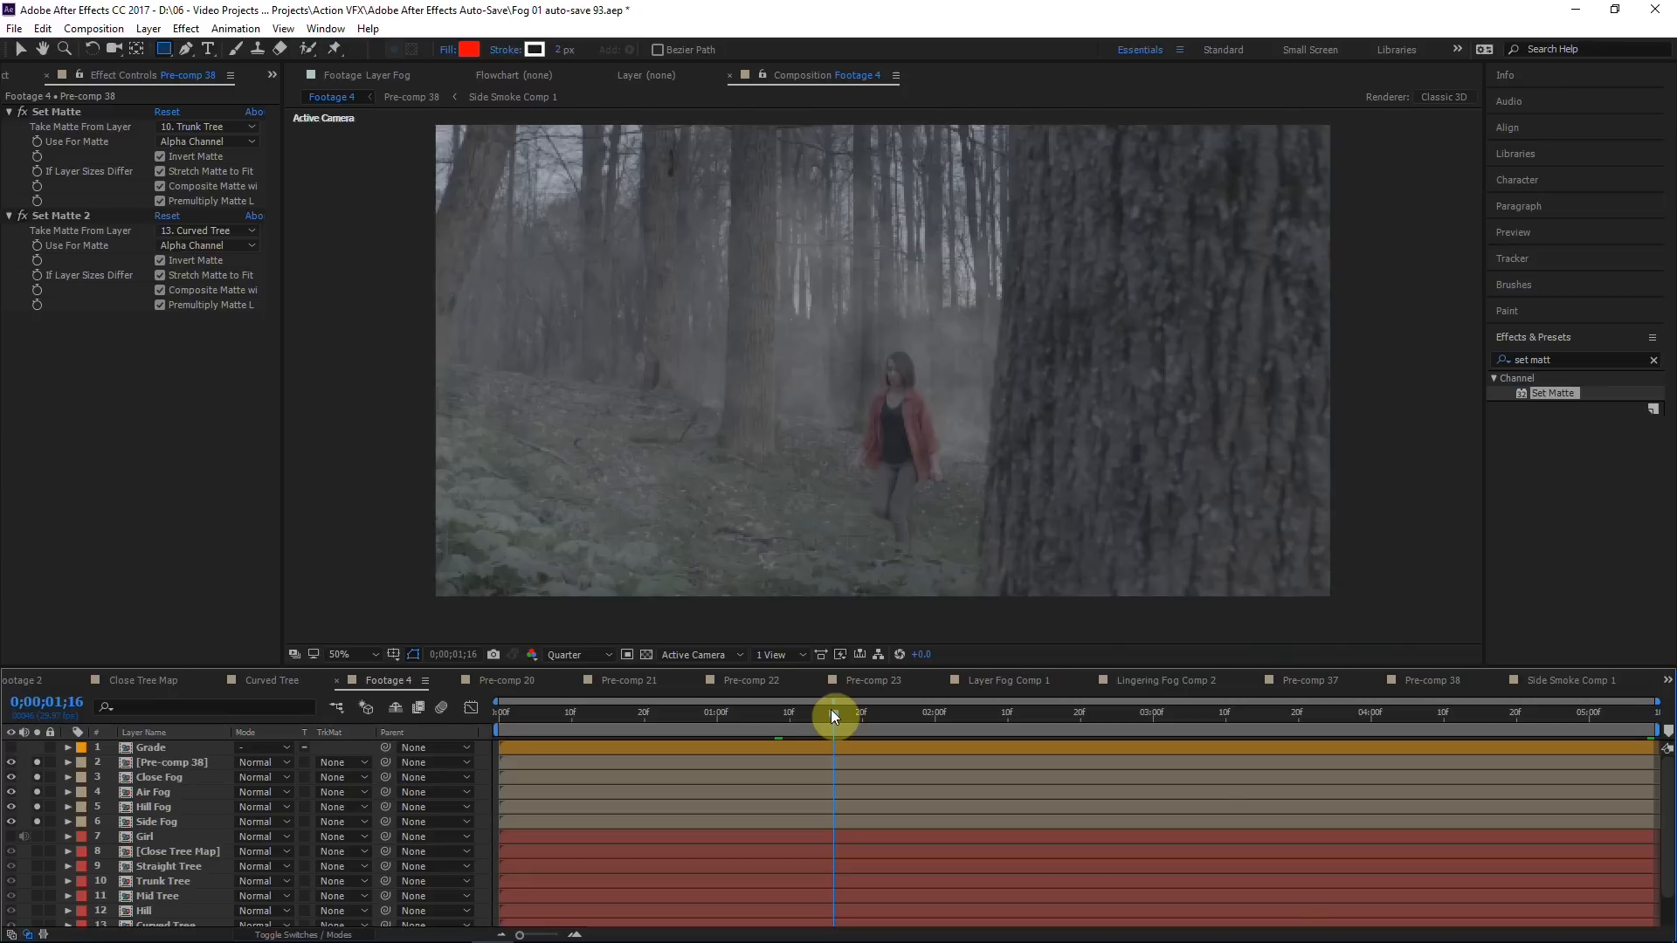
drag(888, 704, 929, 704)
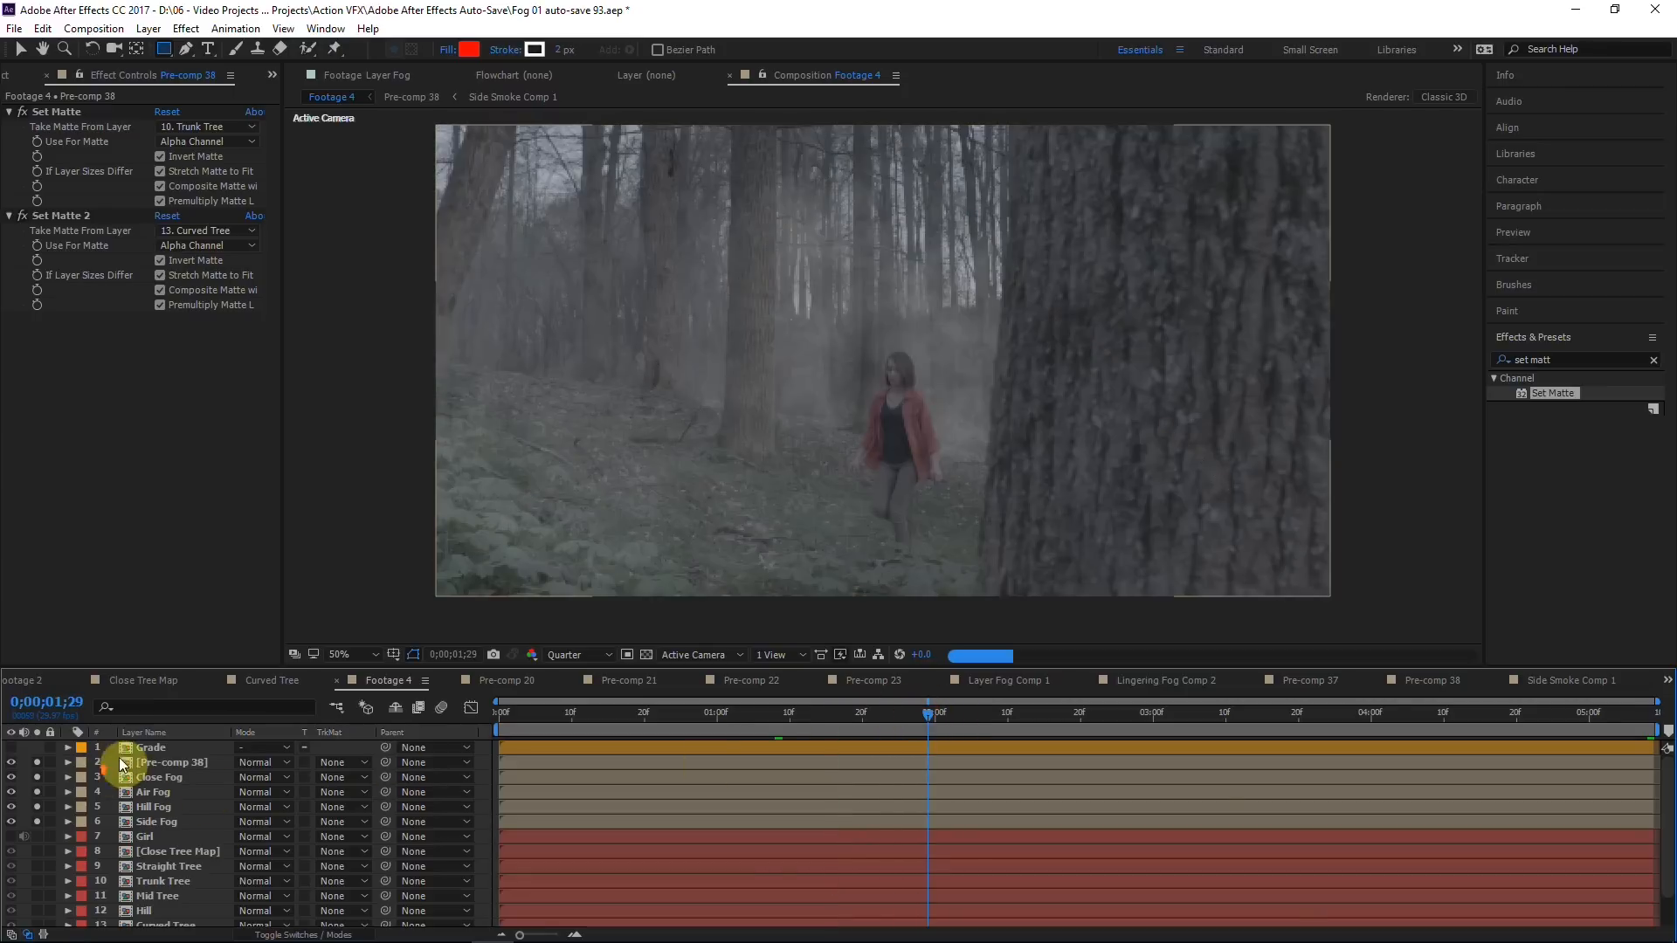
click(10, 748)
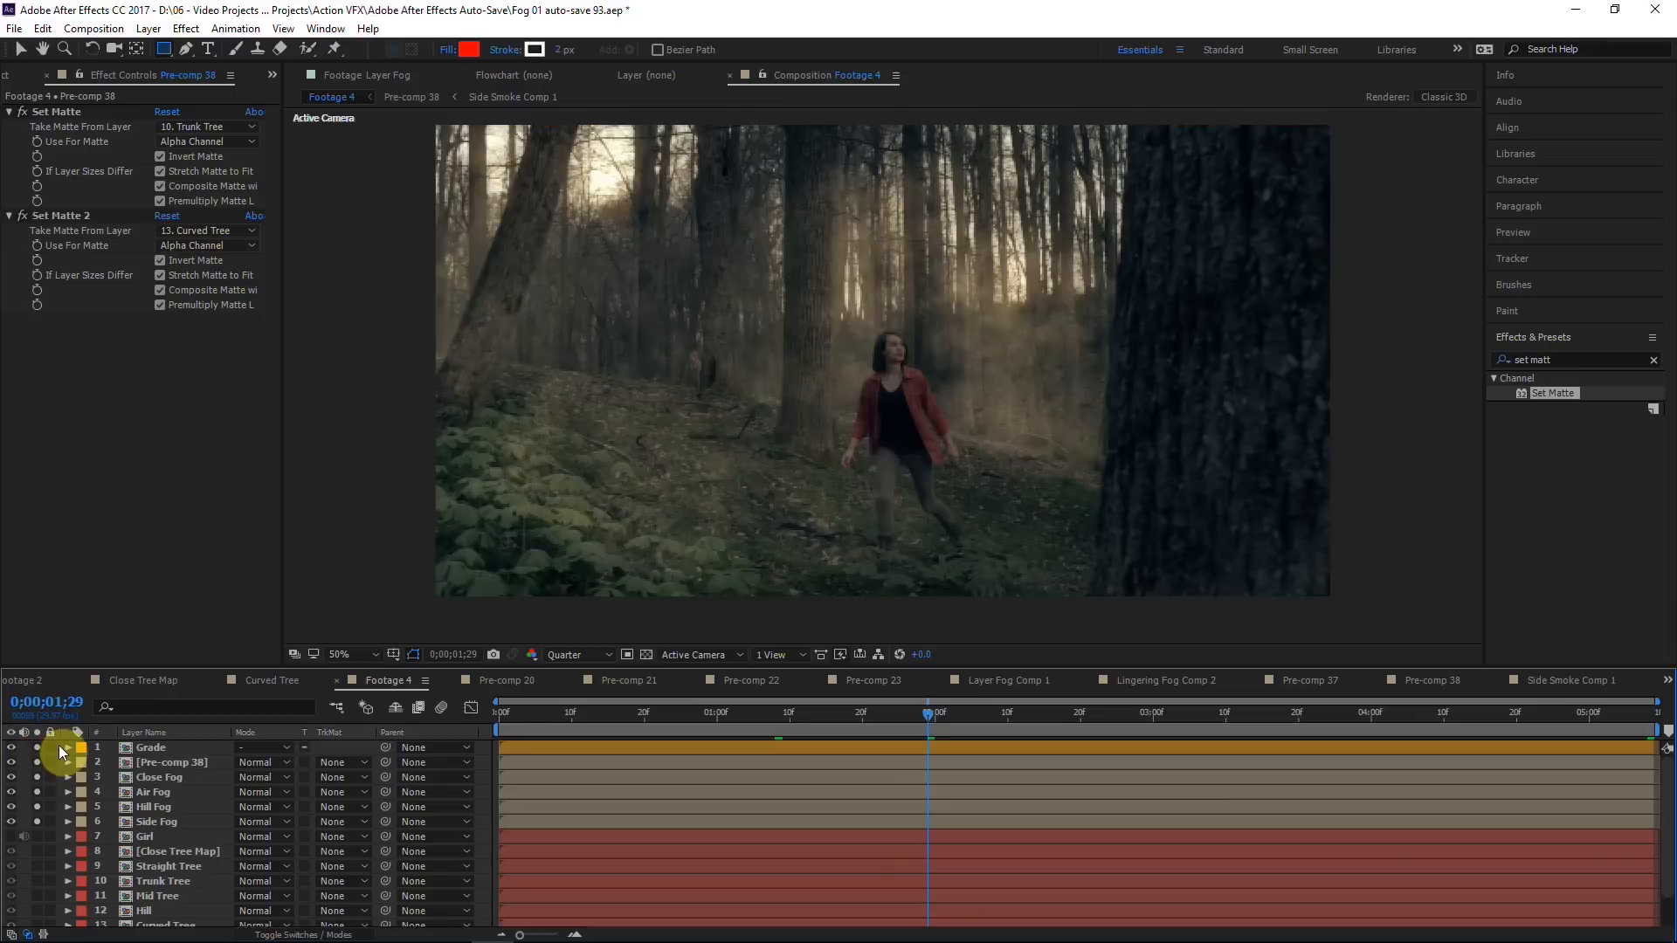
click(1093, 718)
drag(1093, 718, 1648, 727)
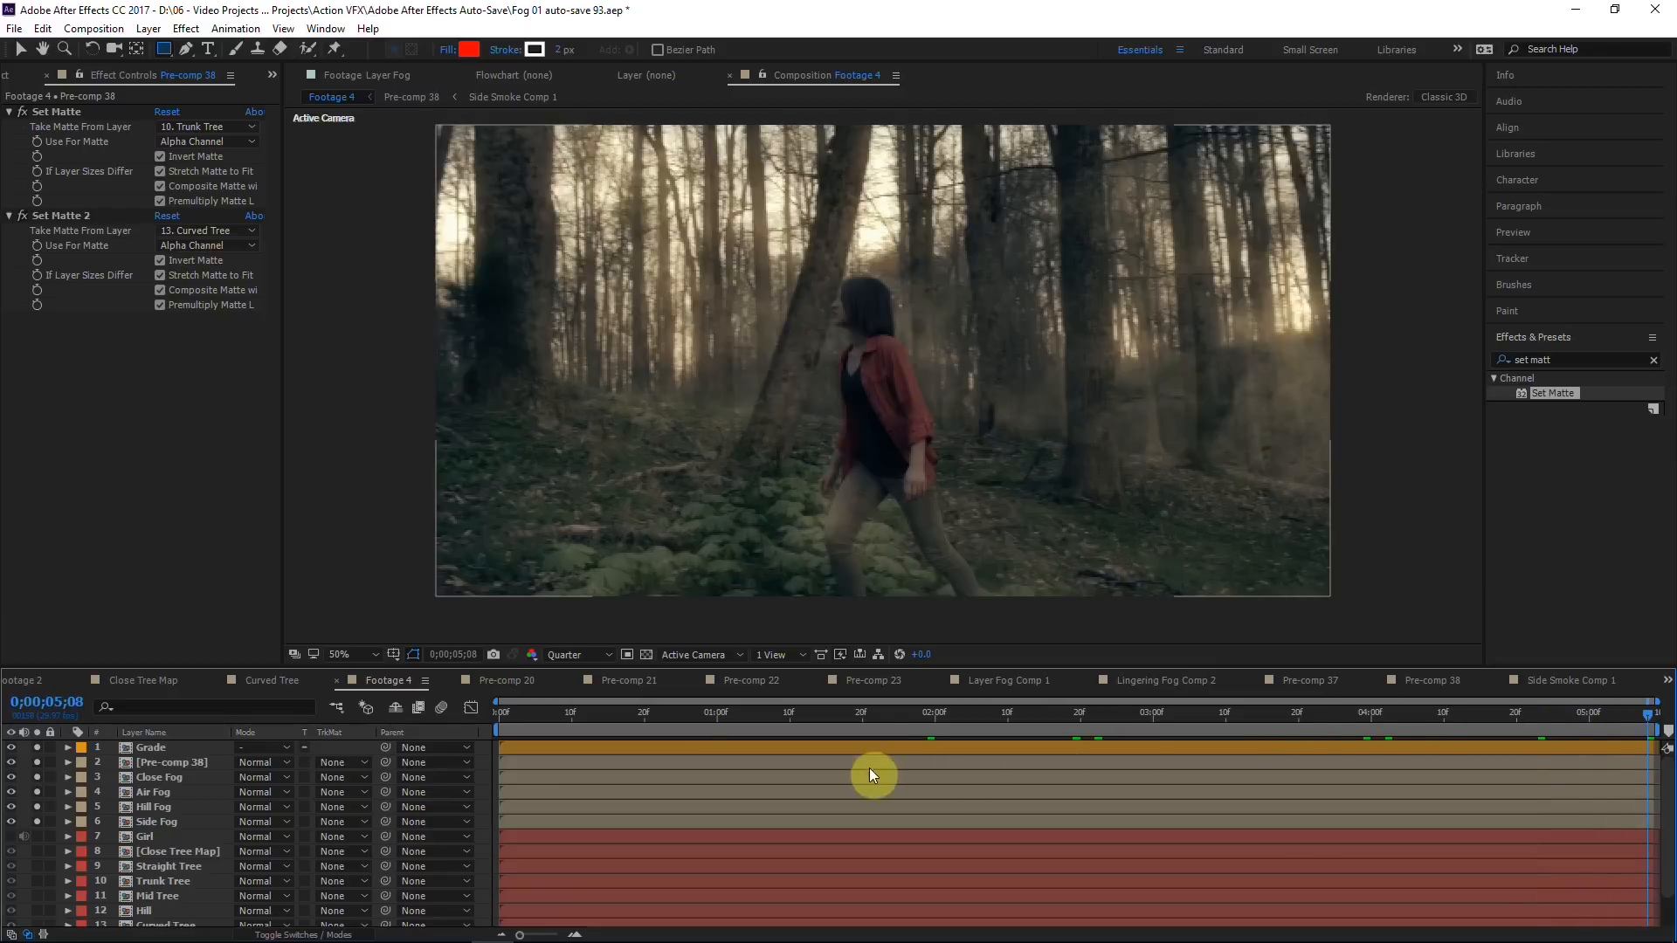
click(859, 732)
drag(859, 734, 985, 722)
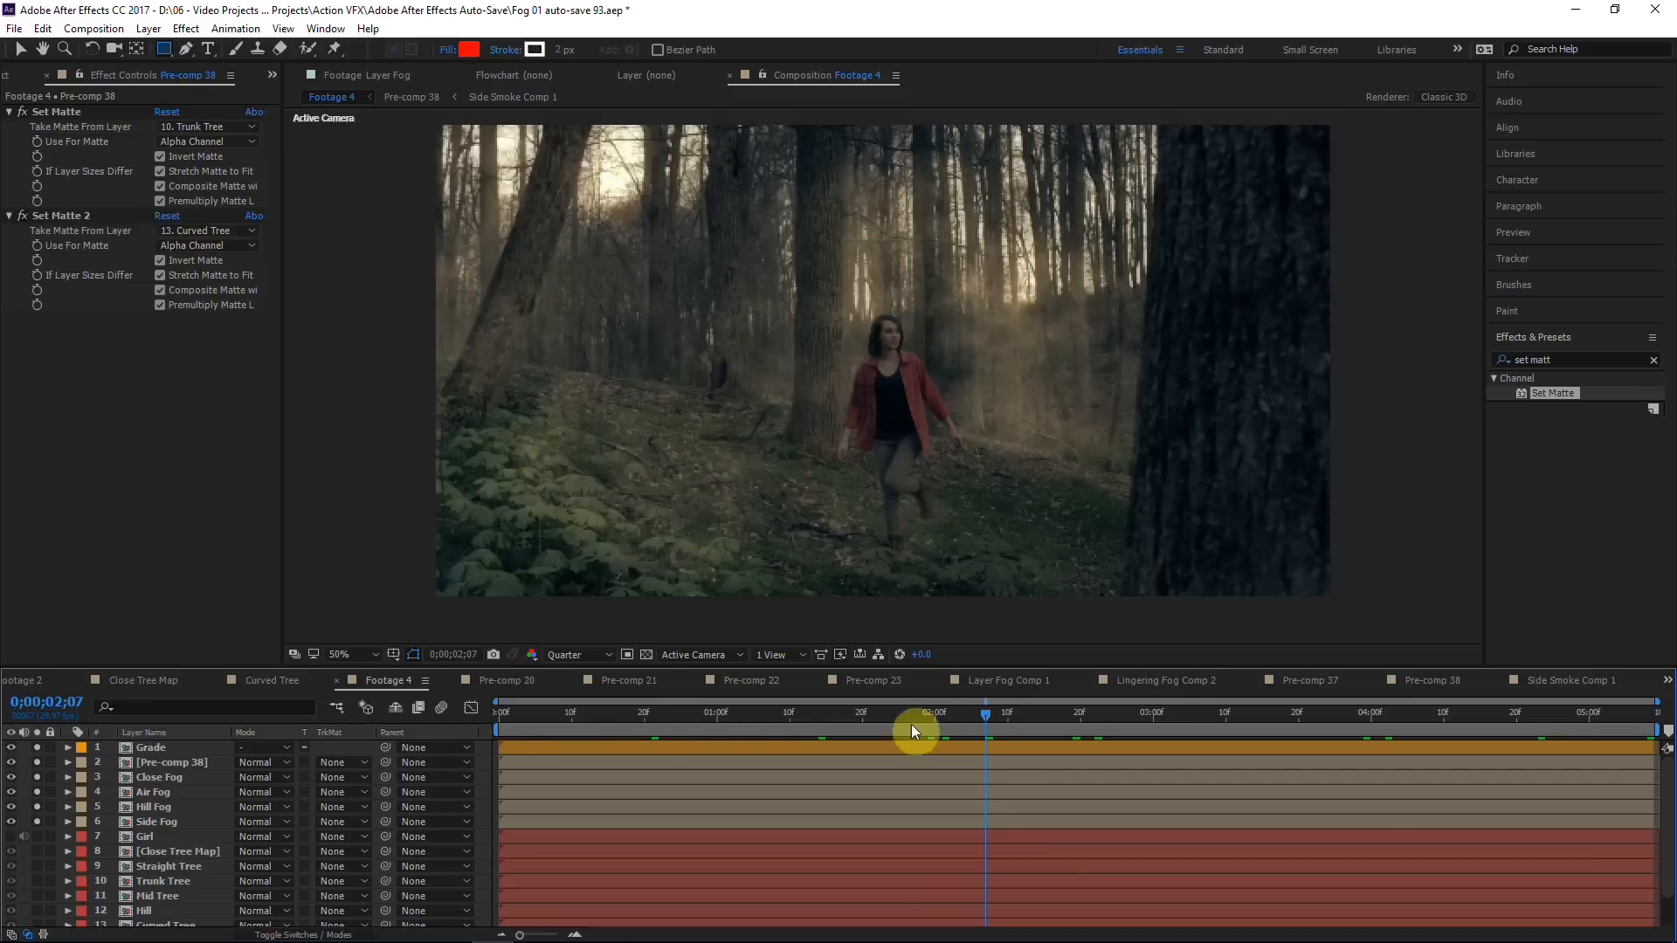
drag(1051, 721, 1565, 715)
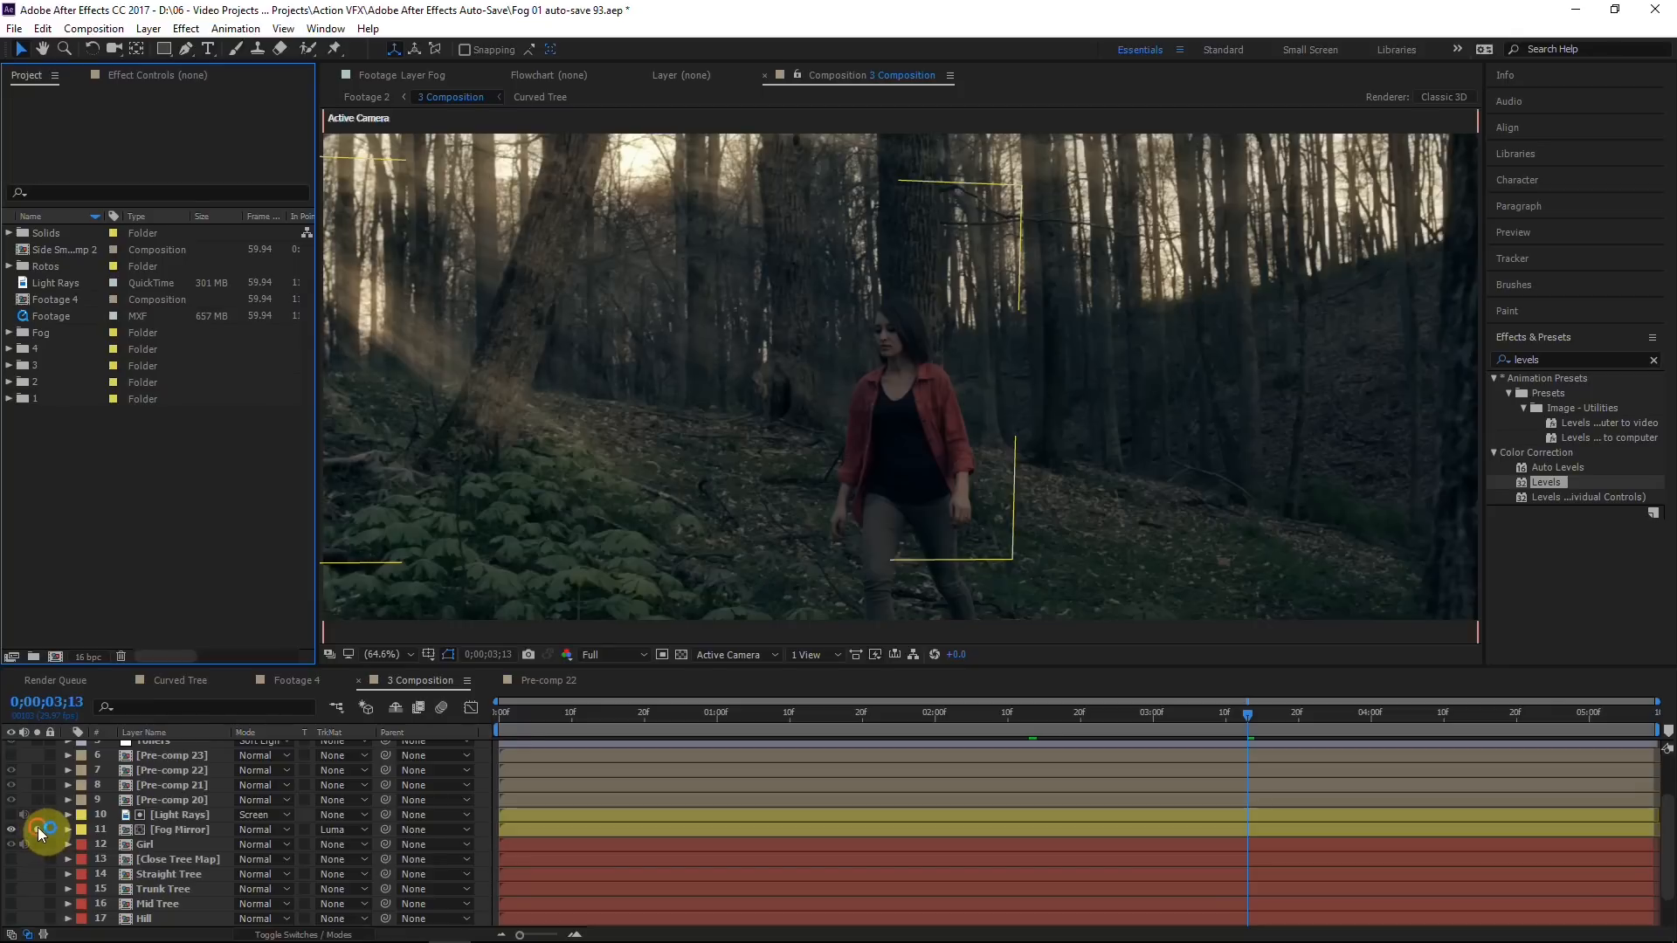
Step: Examine the light ray effect in 3 Composition by toggling solo on Fog Mirror and Footage and checking other frames
click(38, 834)
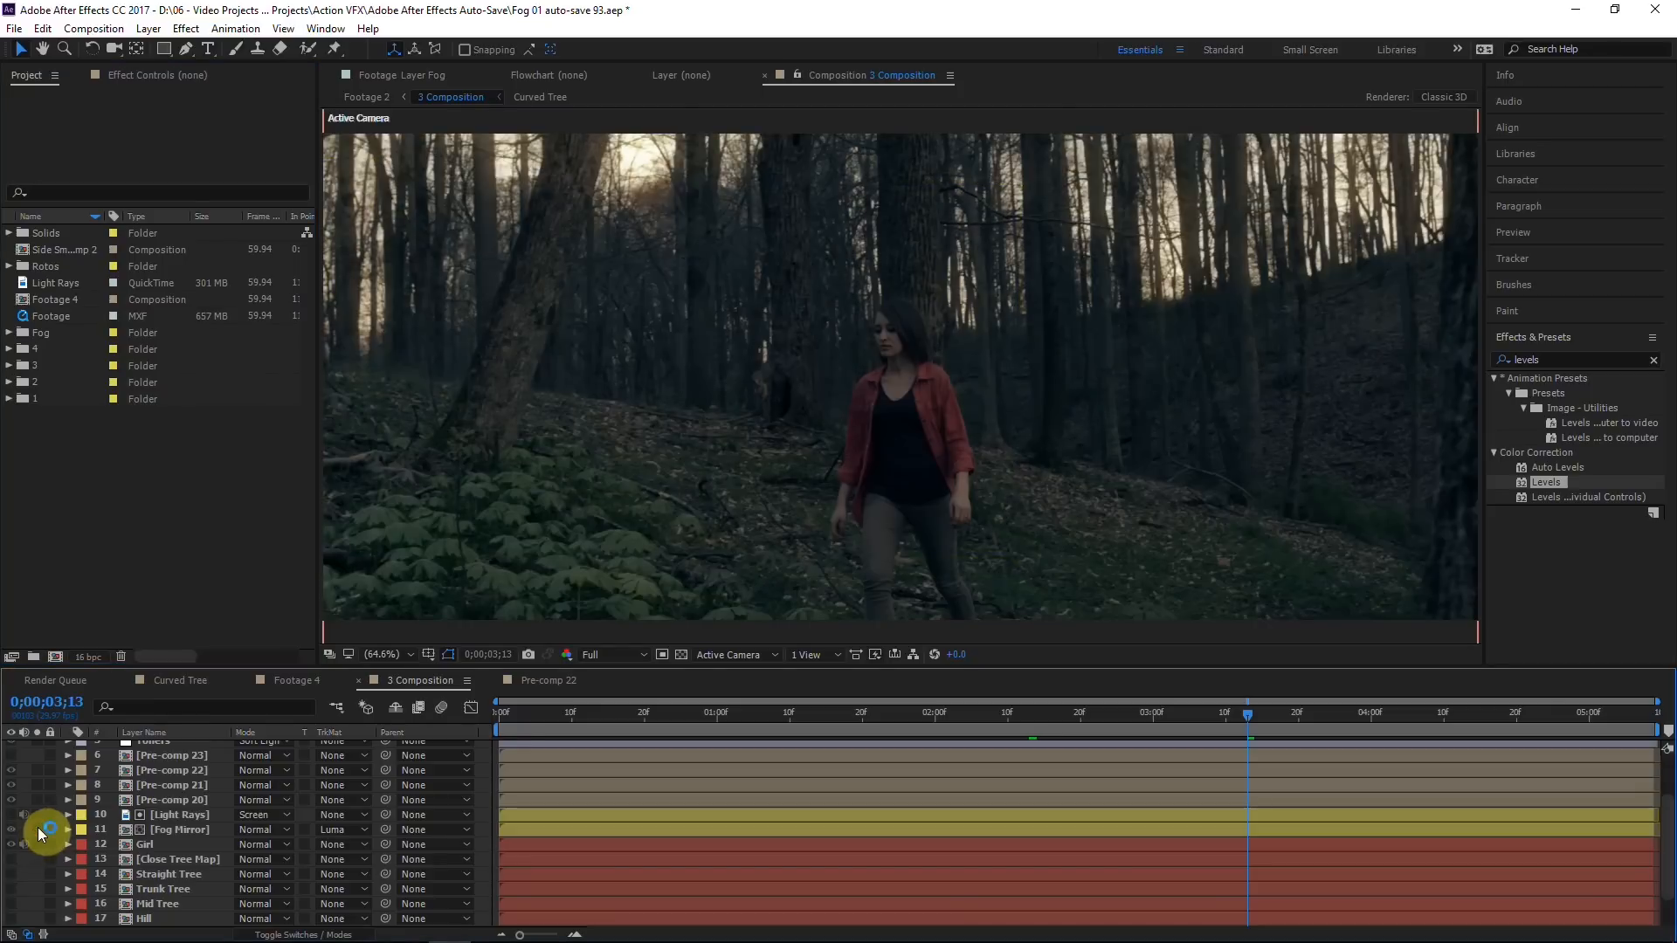
click(38, 826)
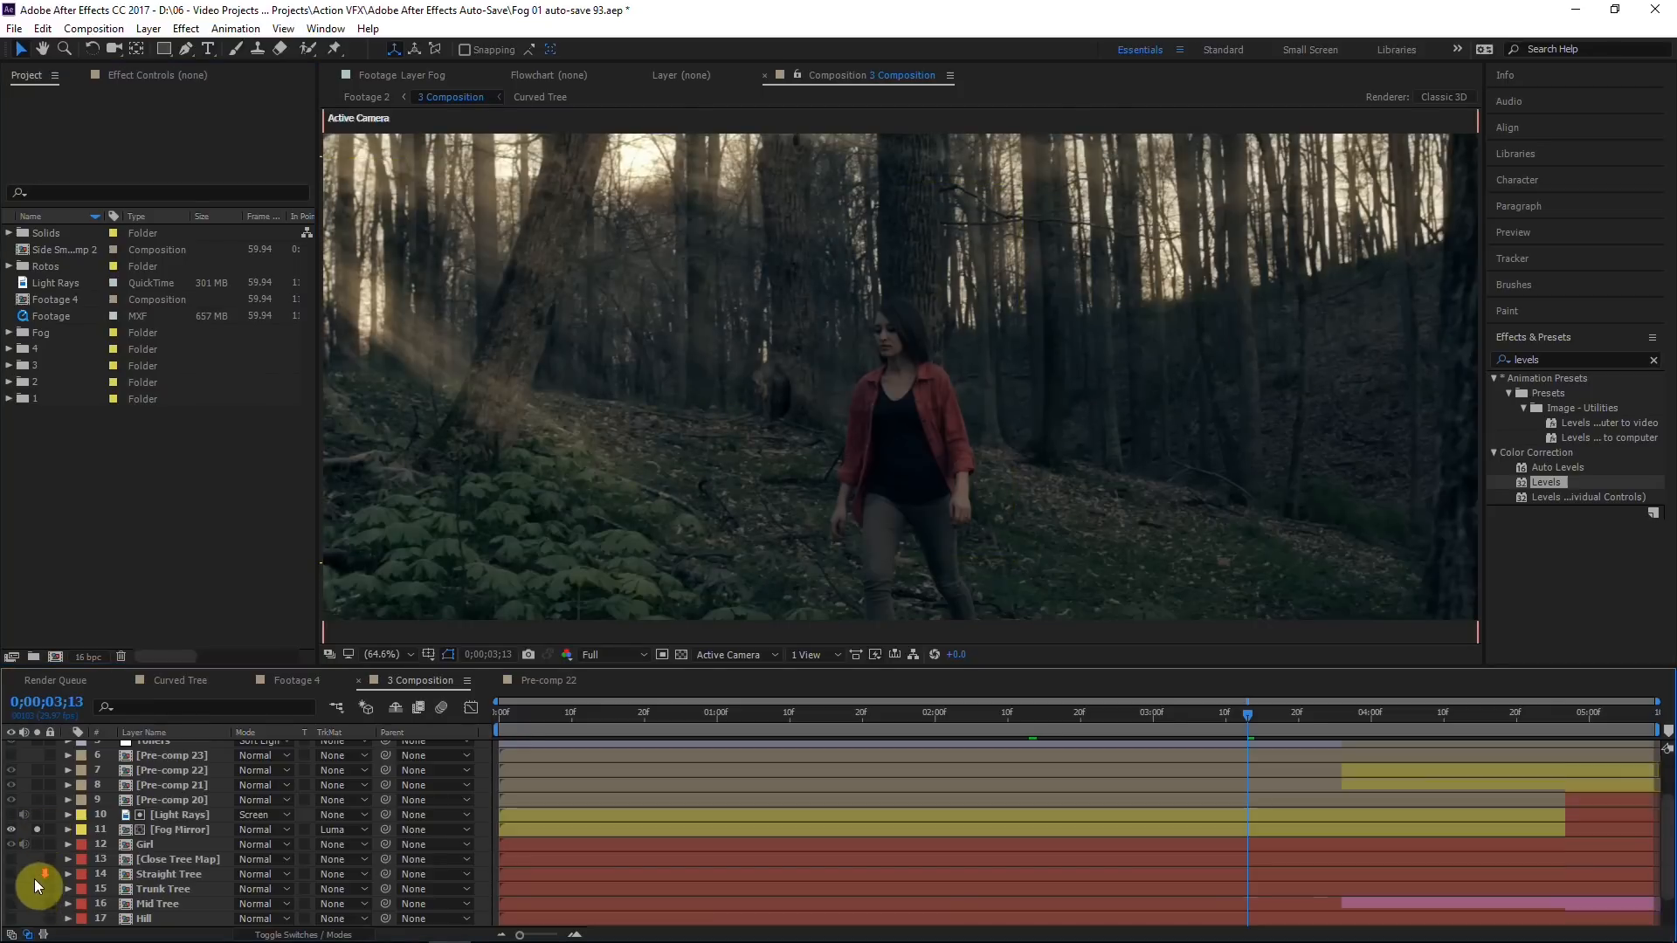
scroll(34, 891, down, 1)
click(35, 904)
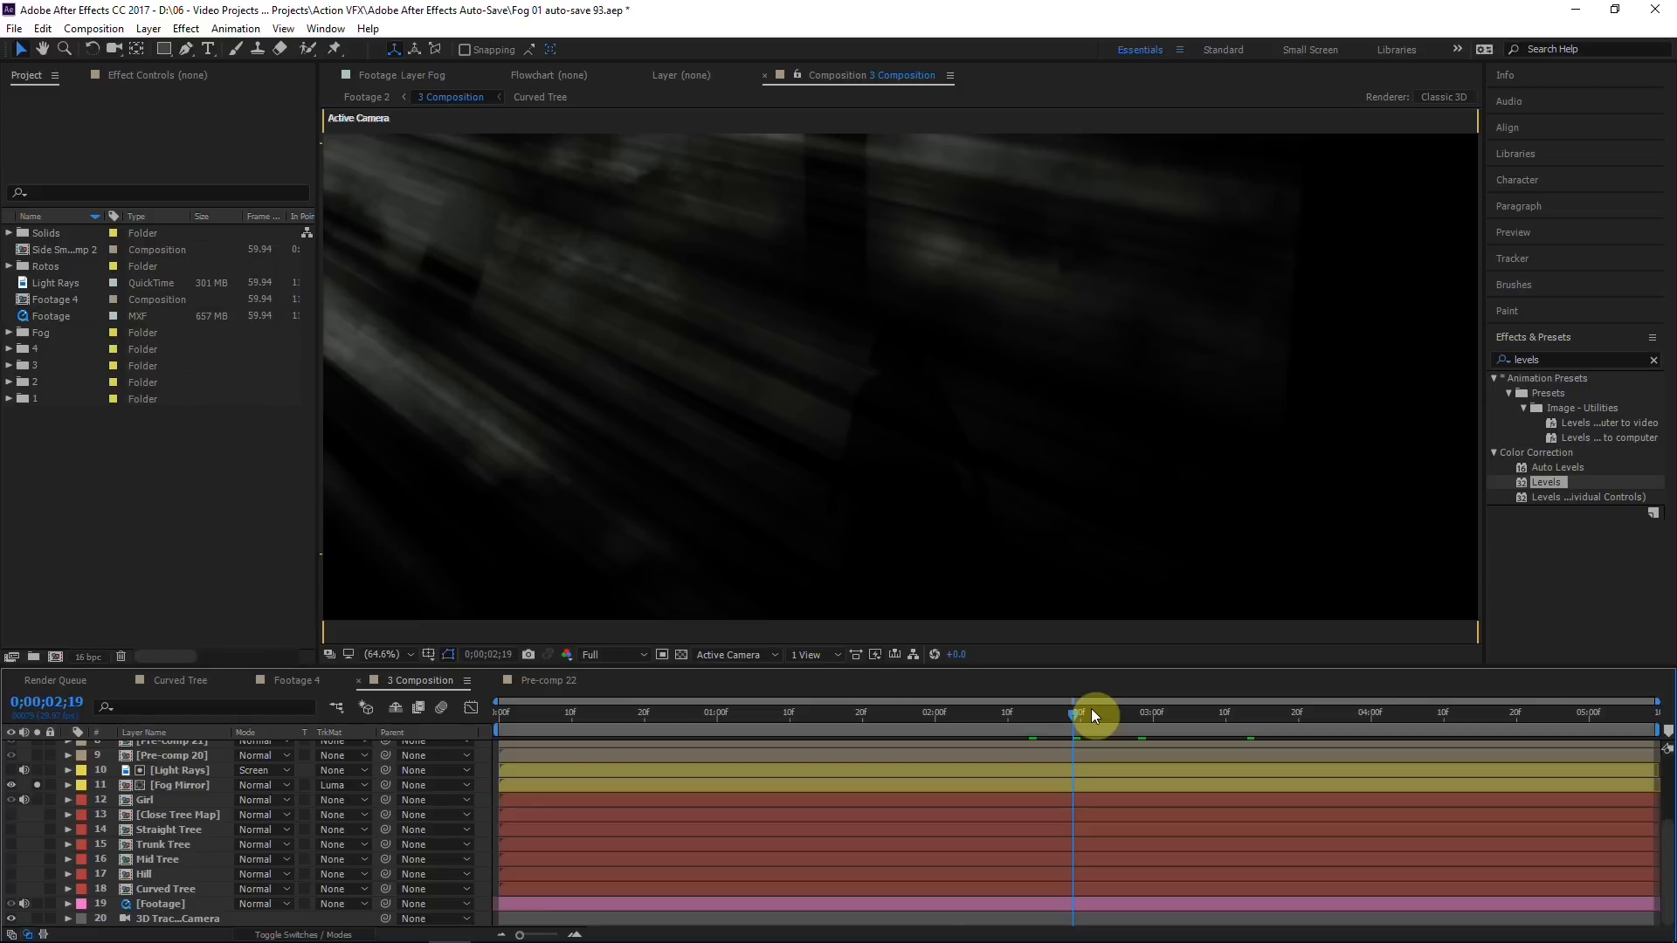
click(37, 903)
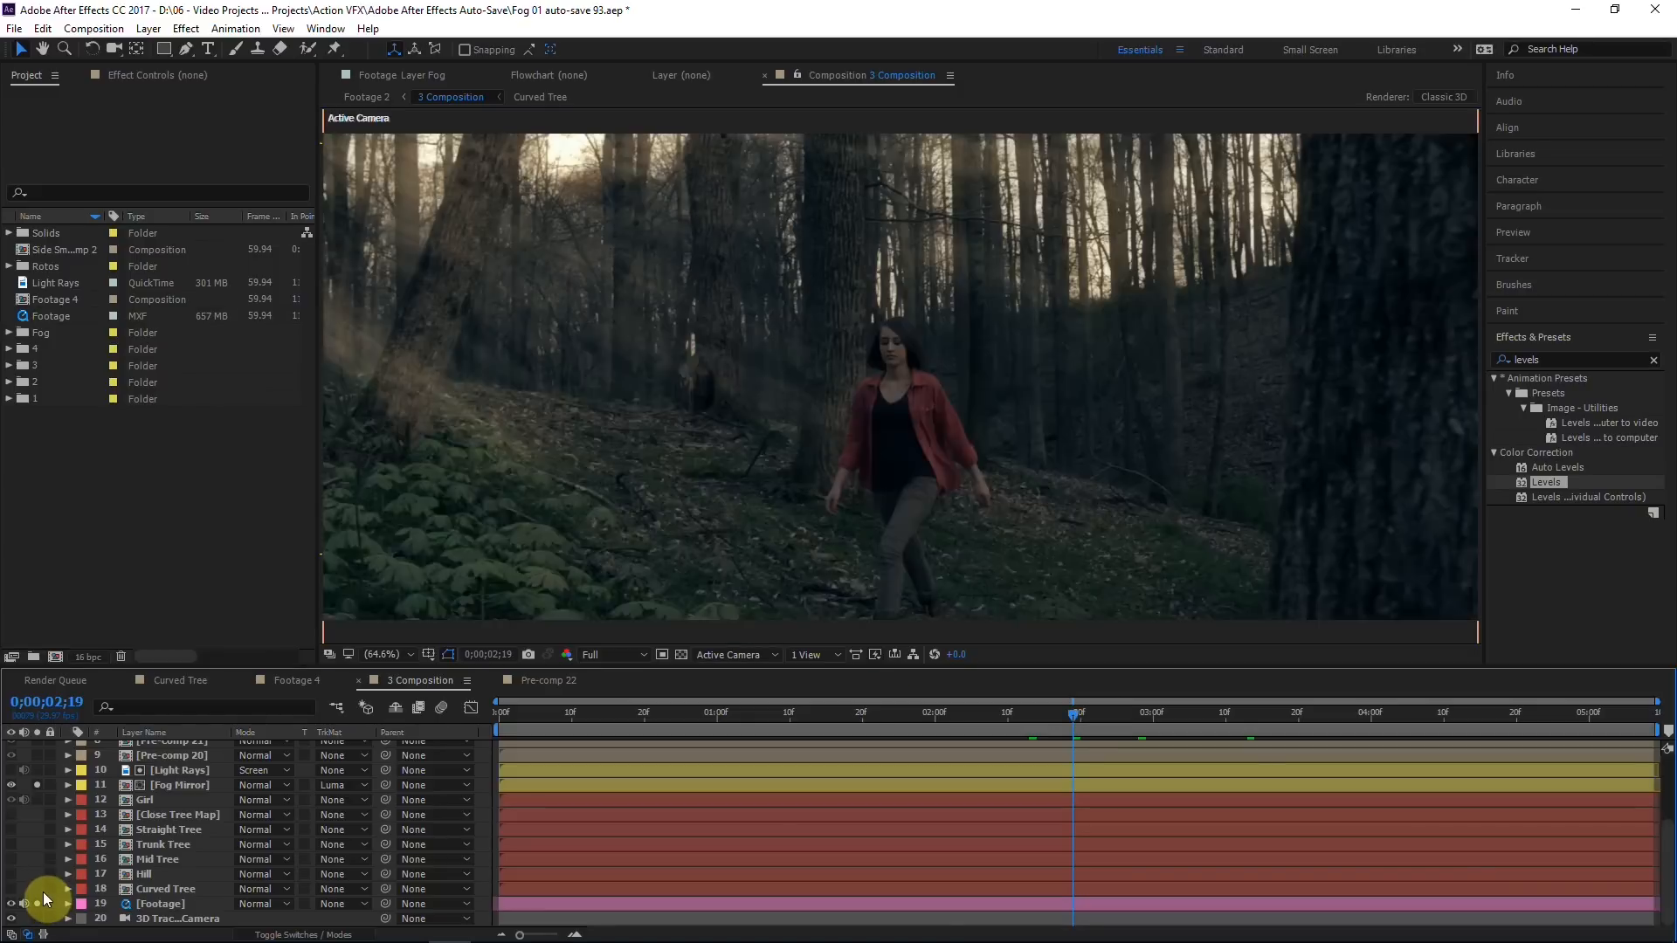
click(1102, 708)
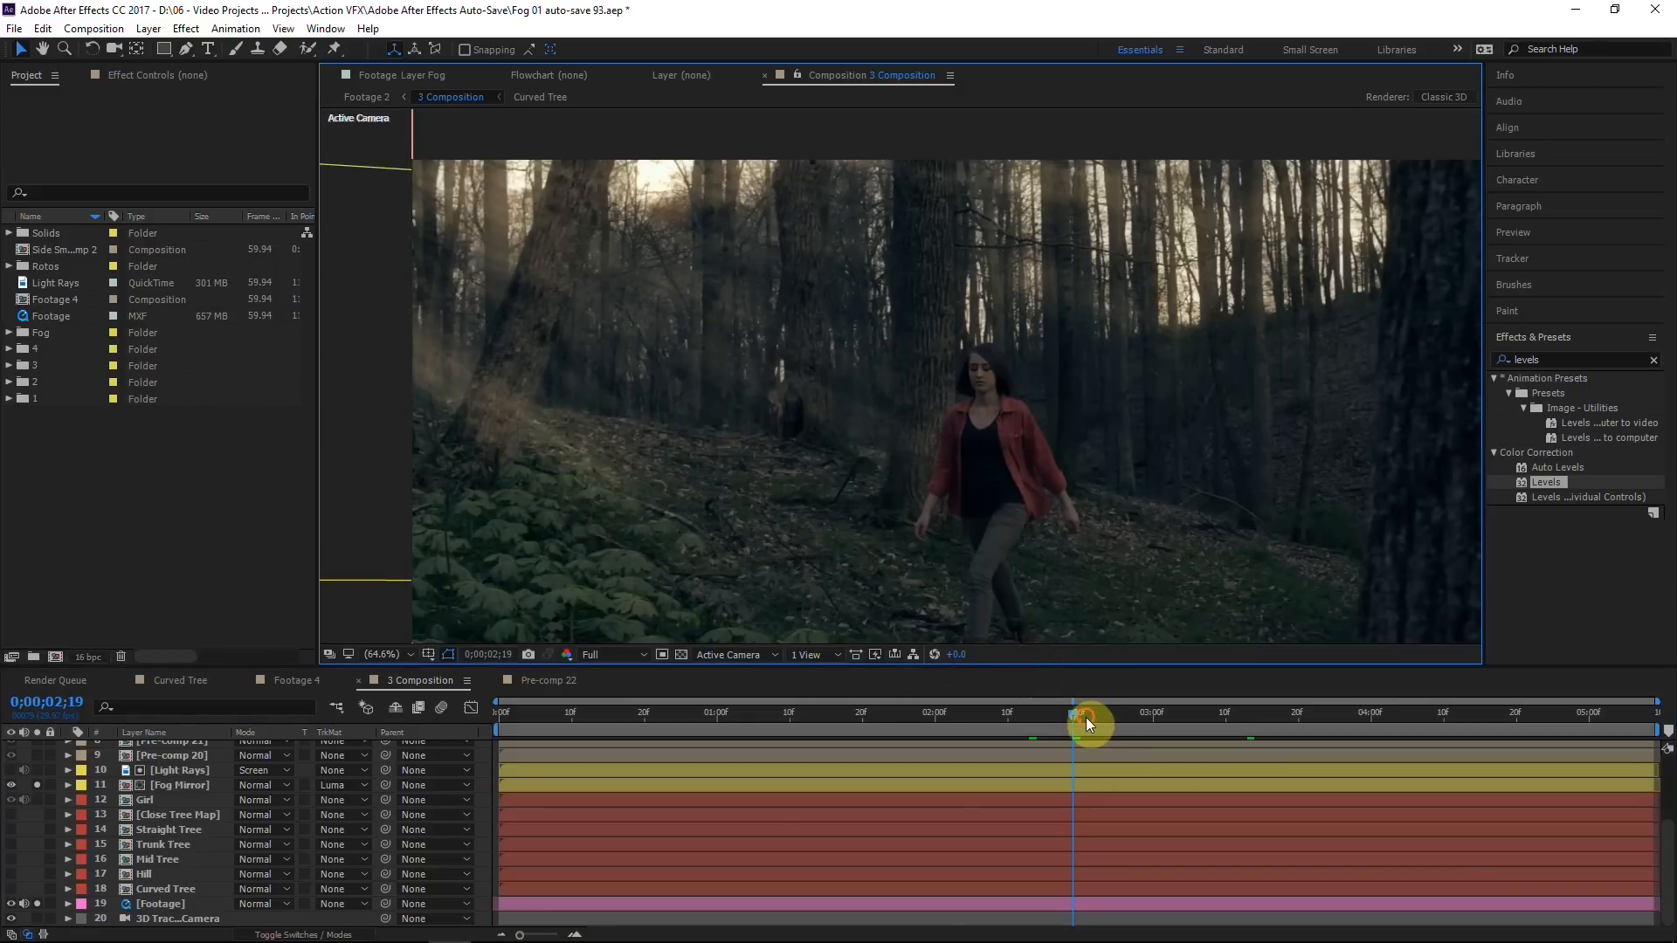
click(1148, 725)
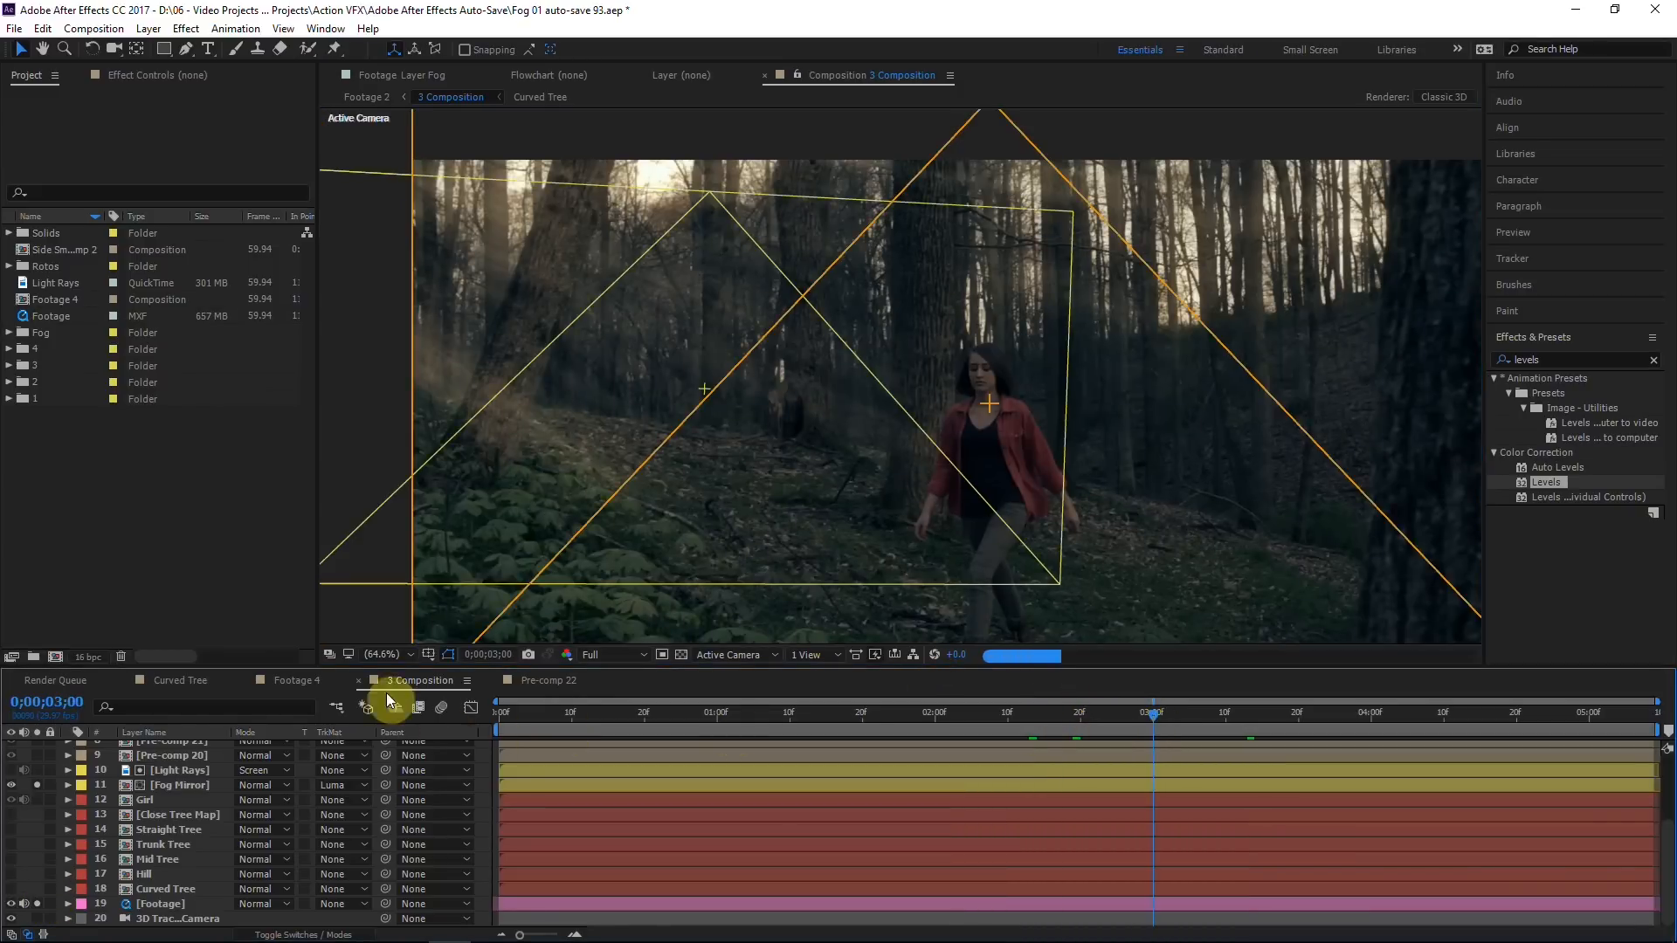
Step: Return to Footage 4, add the Light Rays clip below Grade, and set its blending mode to Screen
click(288, 686)
click(124, 682)
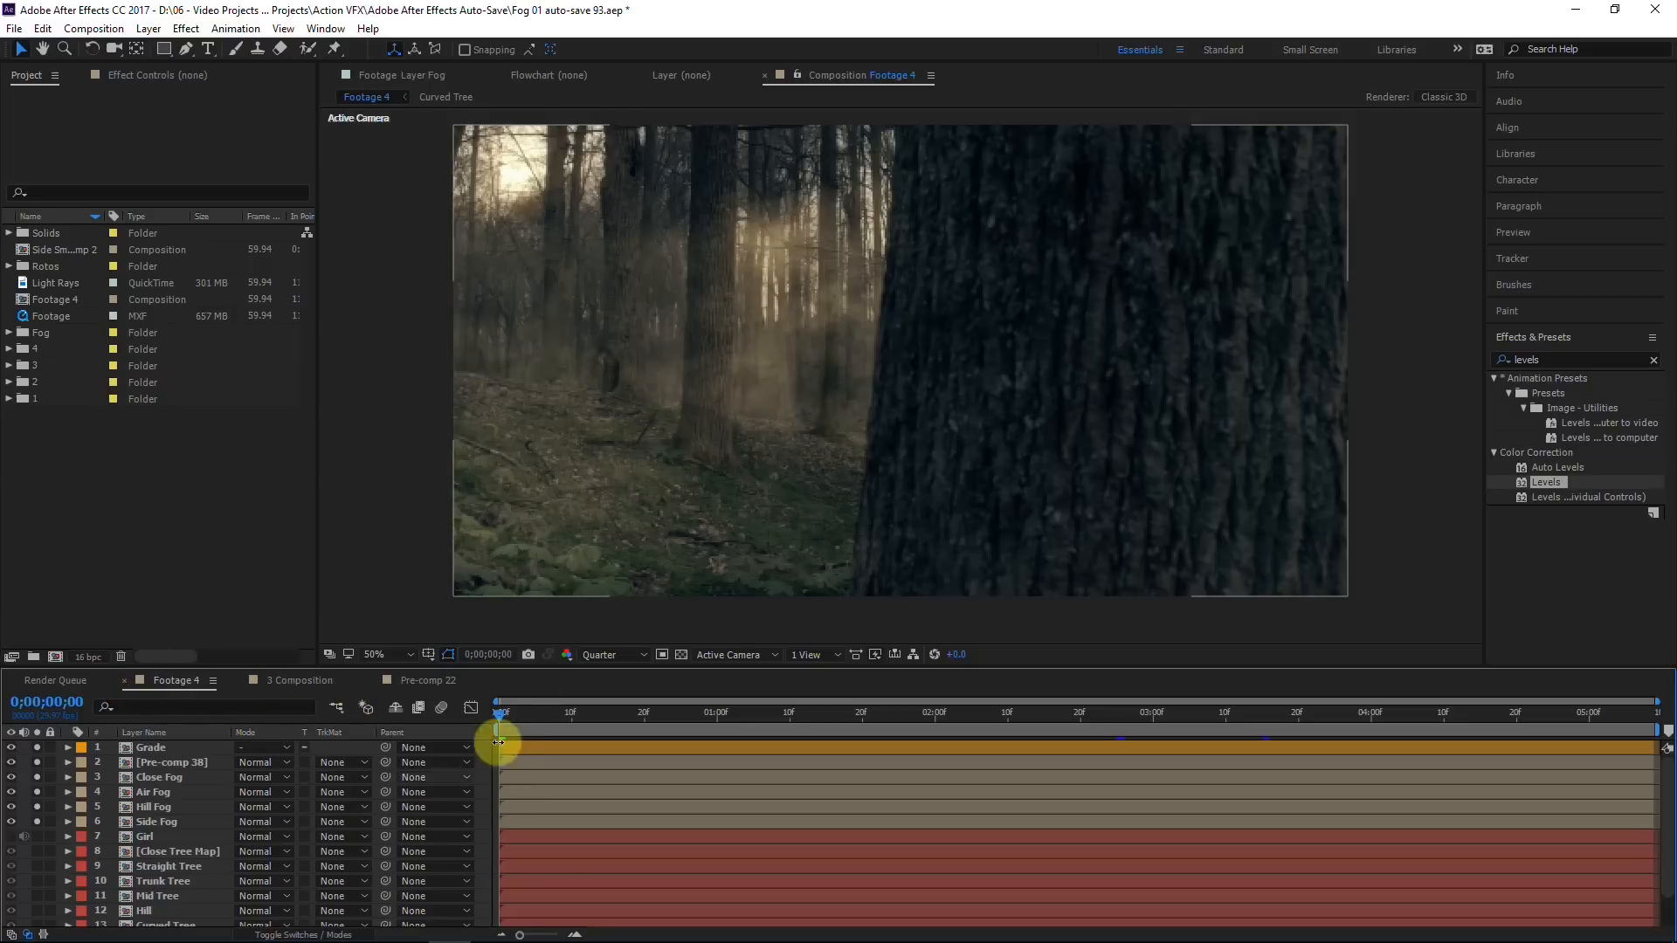
drag(57, 283, 164, 760)
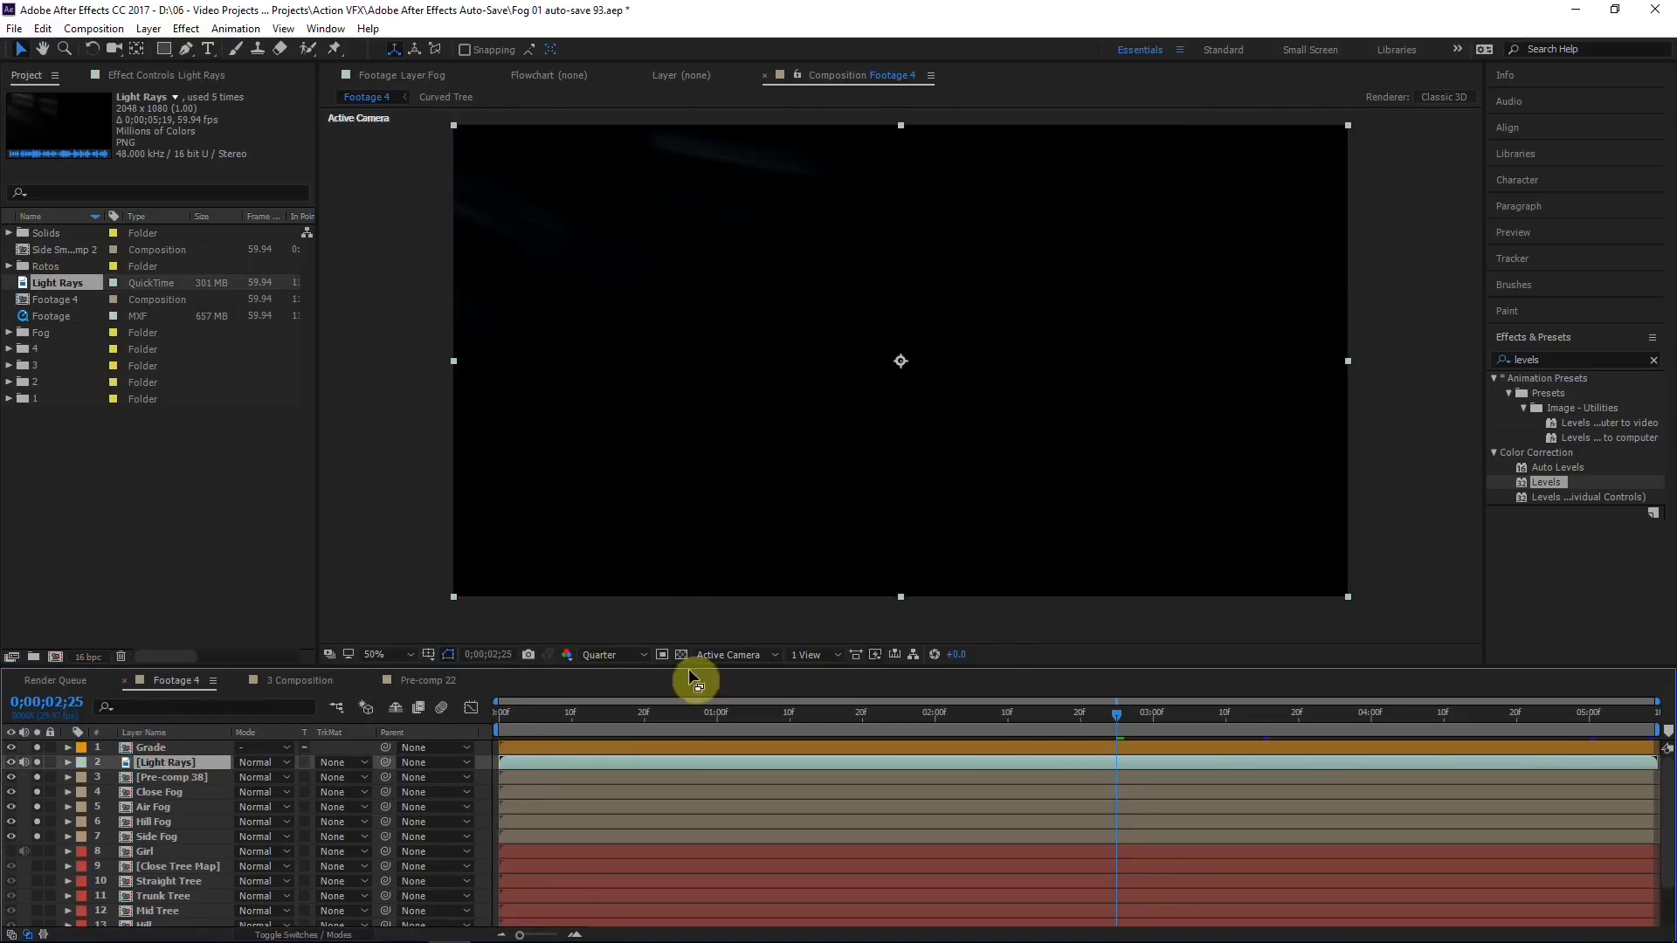
click(272, 763)
click(327, 401)
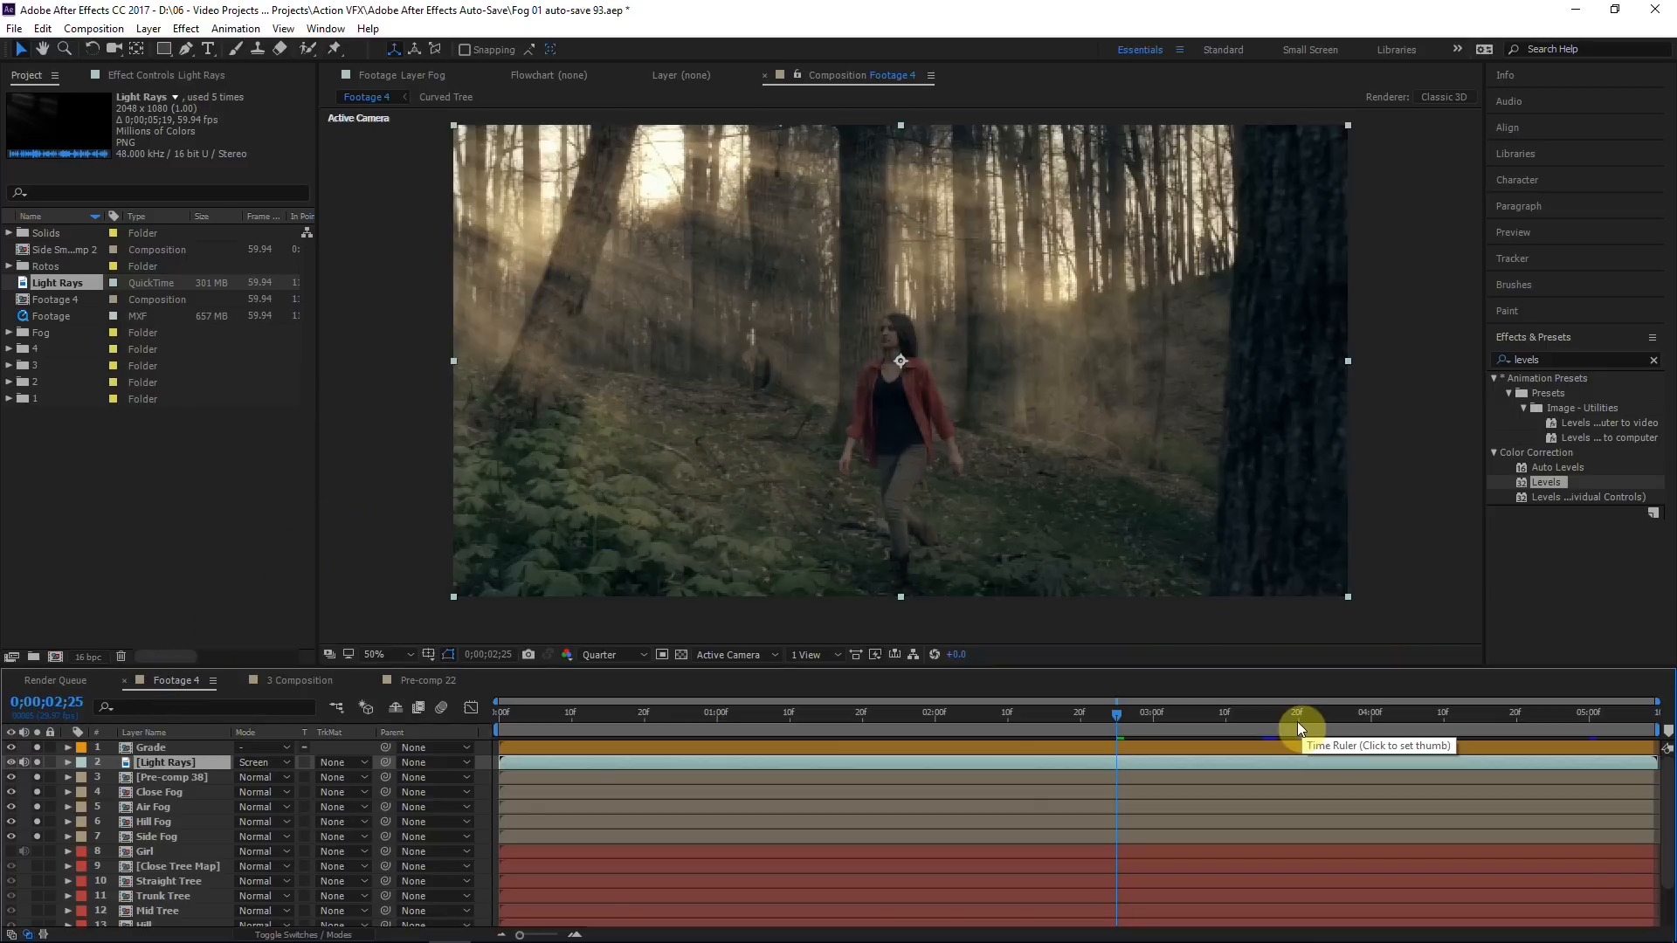
click(1298, 722)
Step: Open the Fog Mix clip from the Fog folder and scrub through it to examine the fog's movement
click(13, 282)
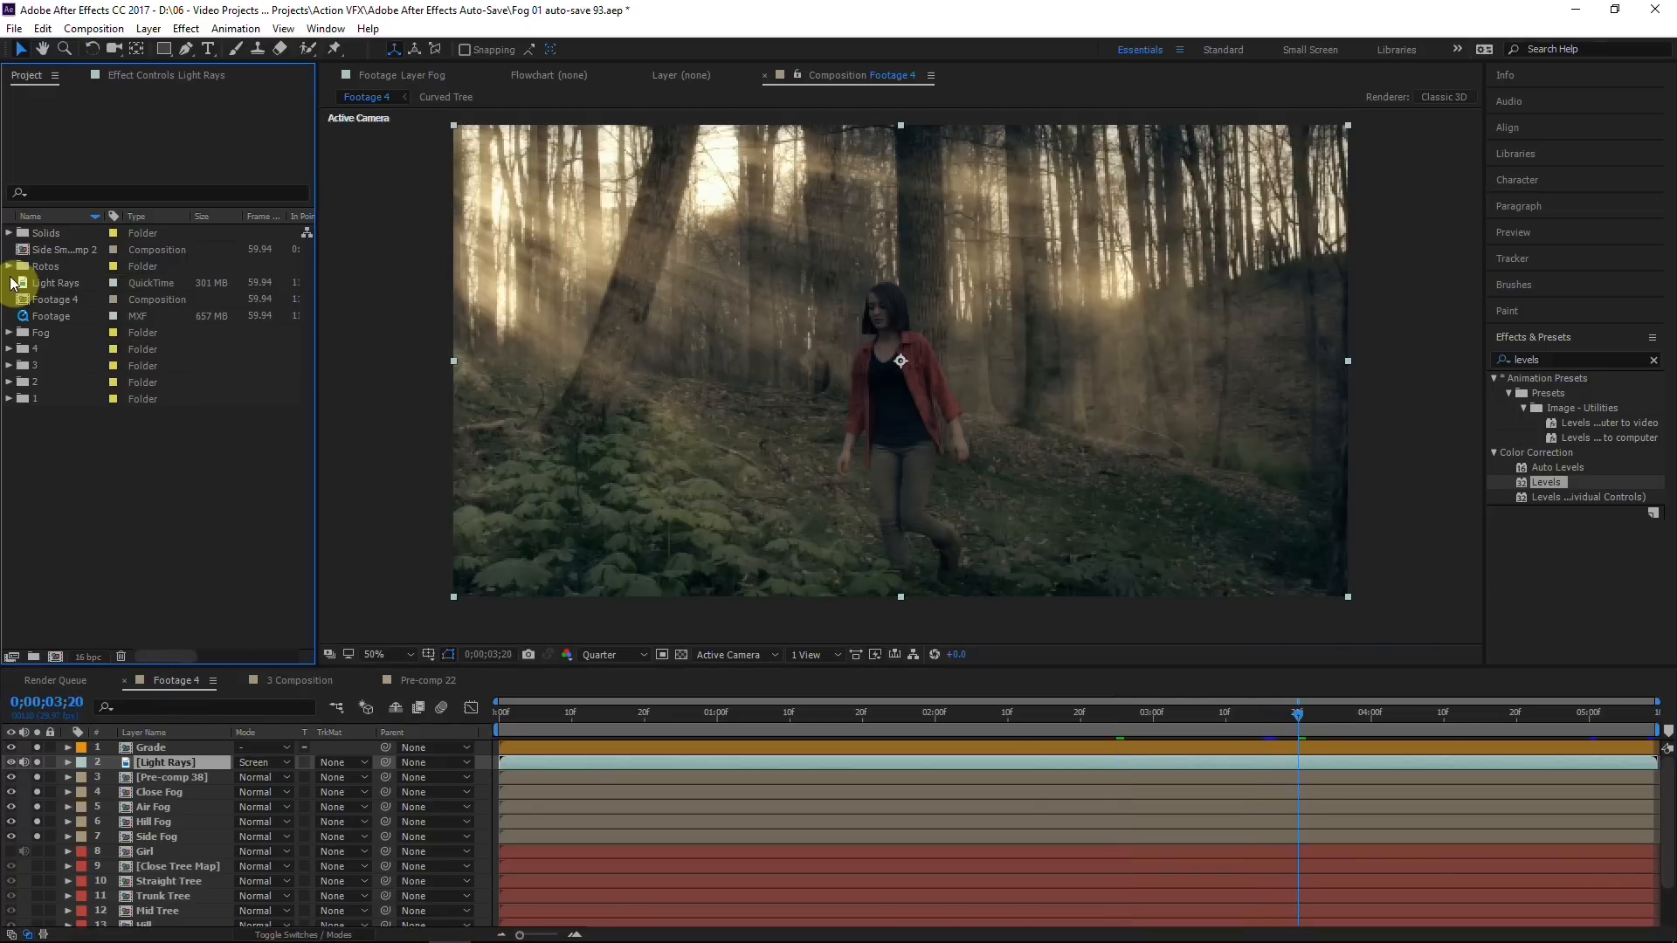
click(10, 333)
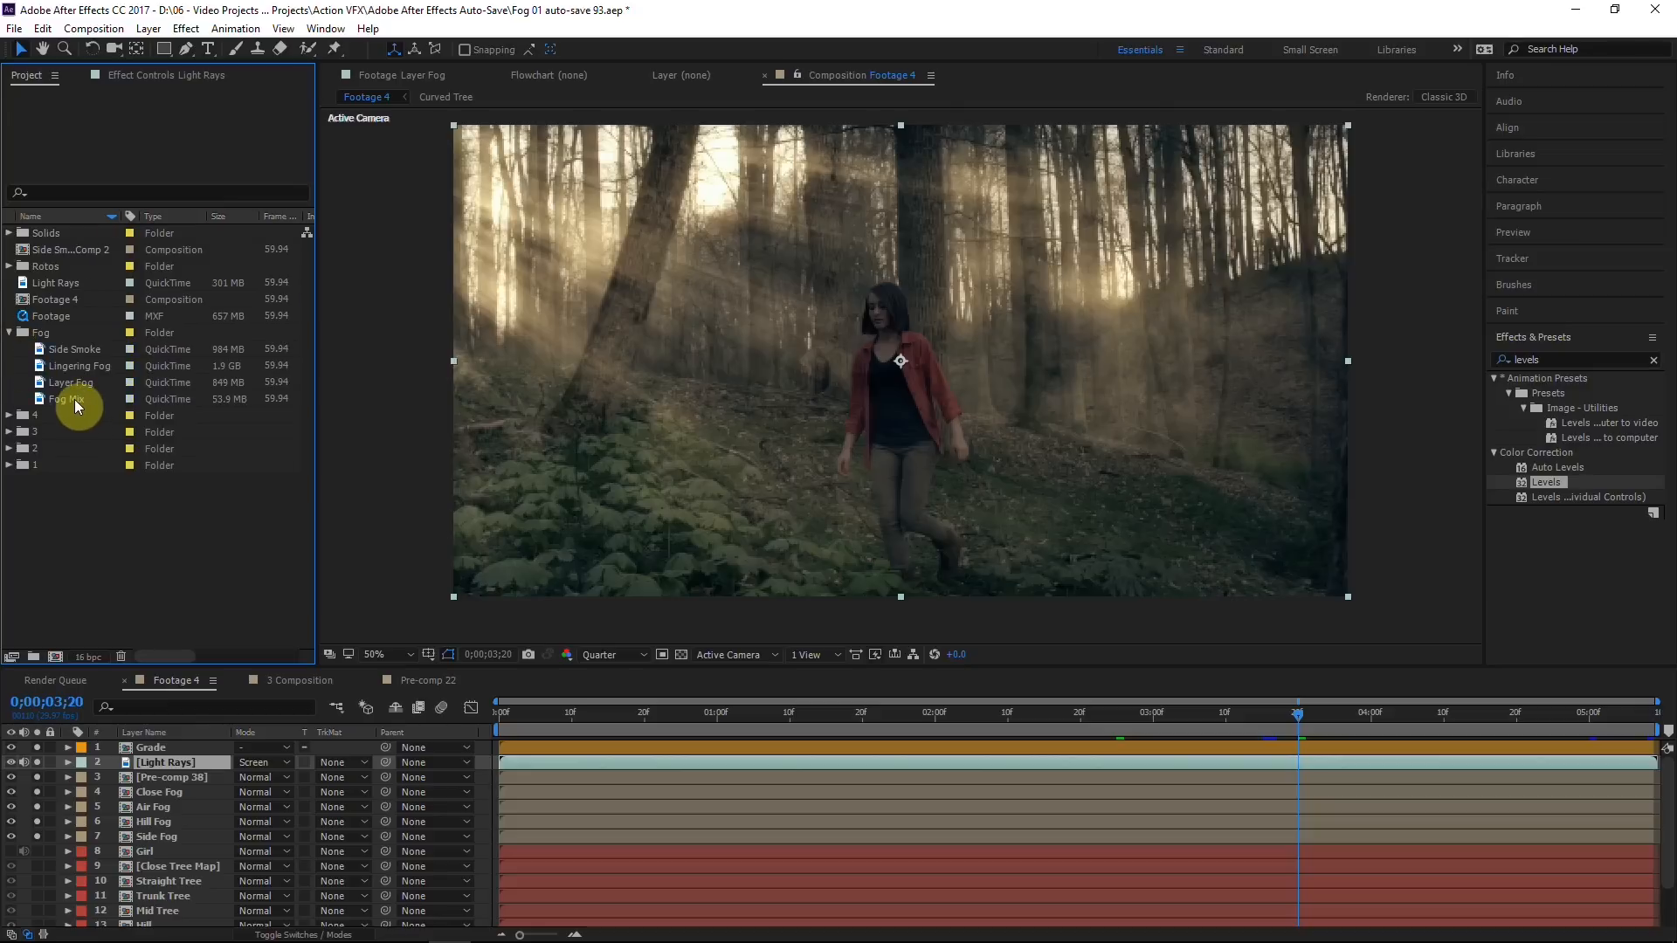
double_click(76, 401)
key(period)
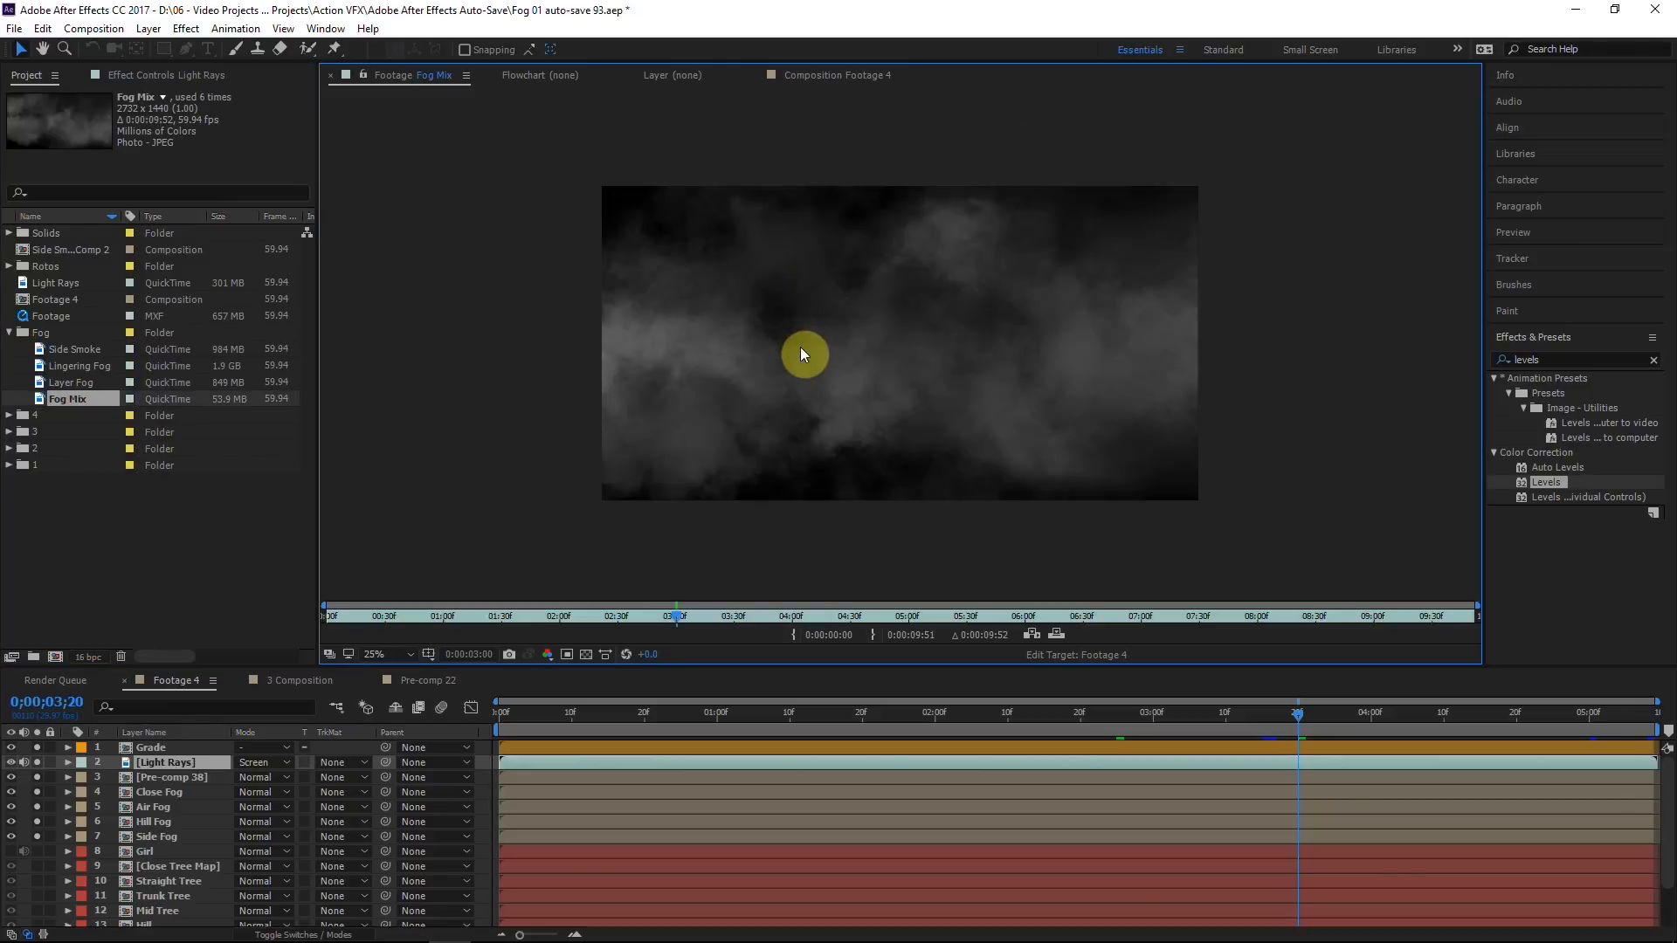
key(period)
key(comma)
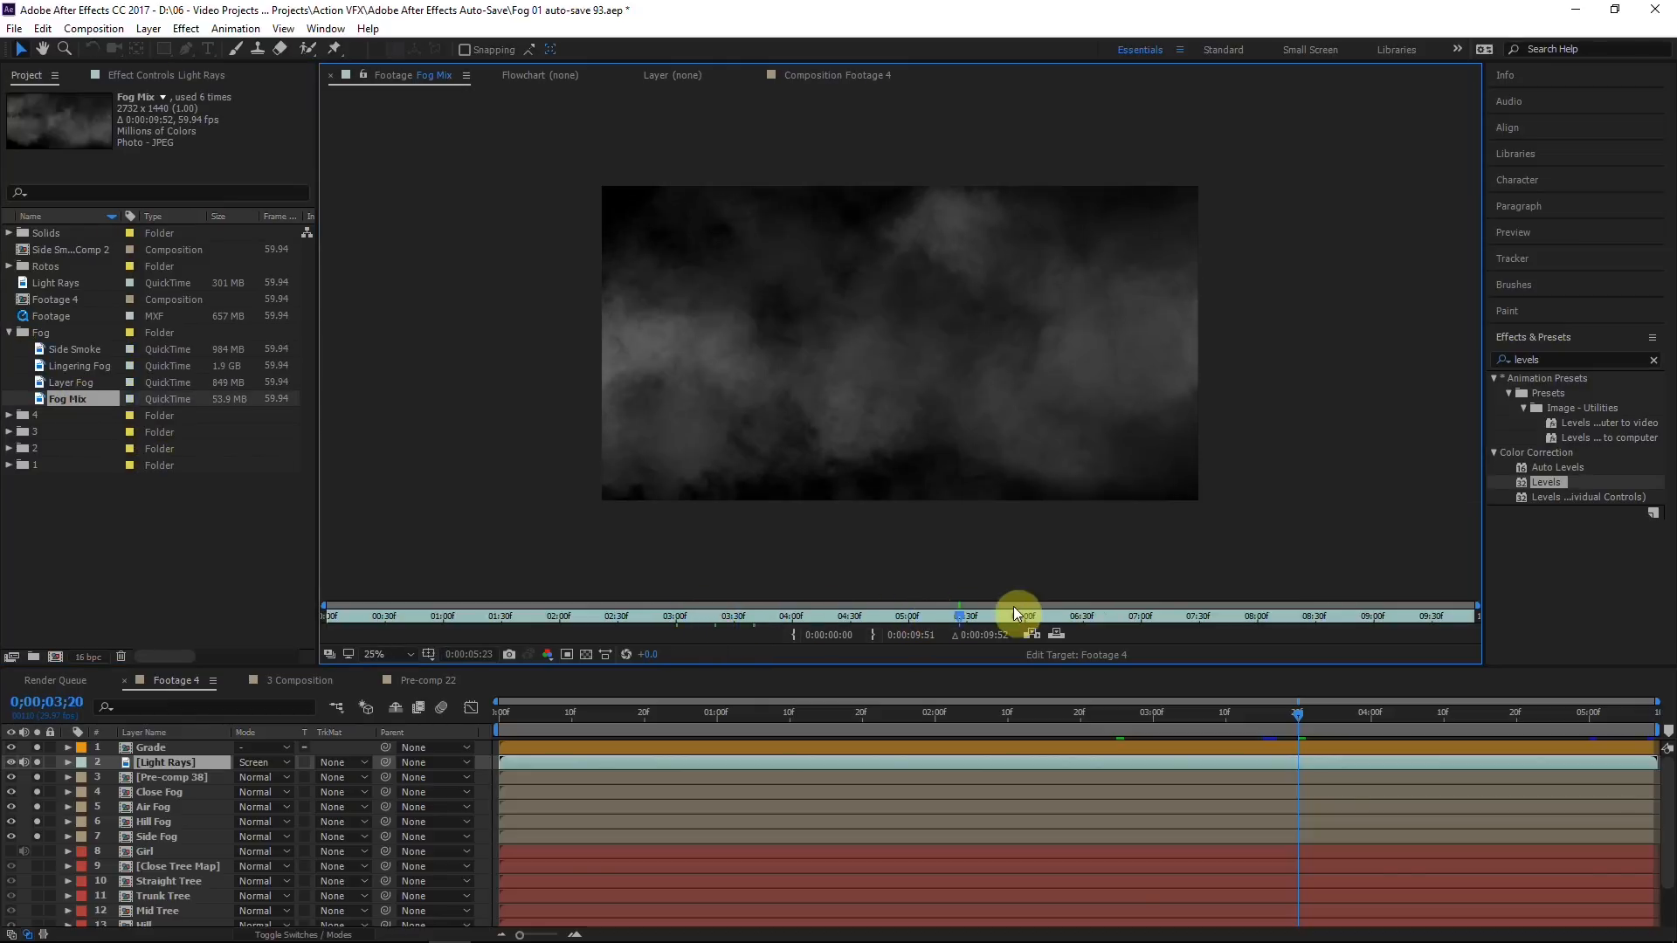
drag(963, 611, 1075, 612)
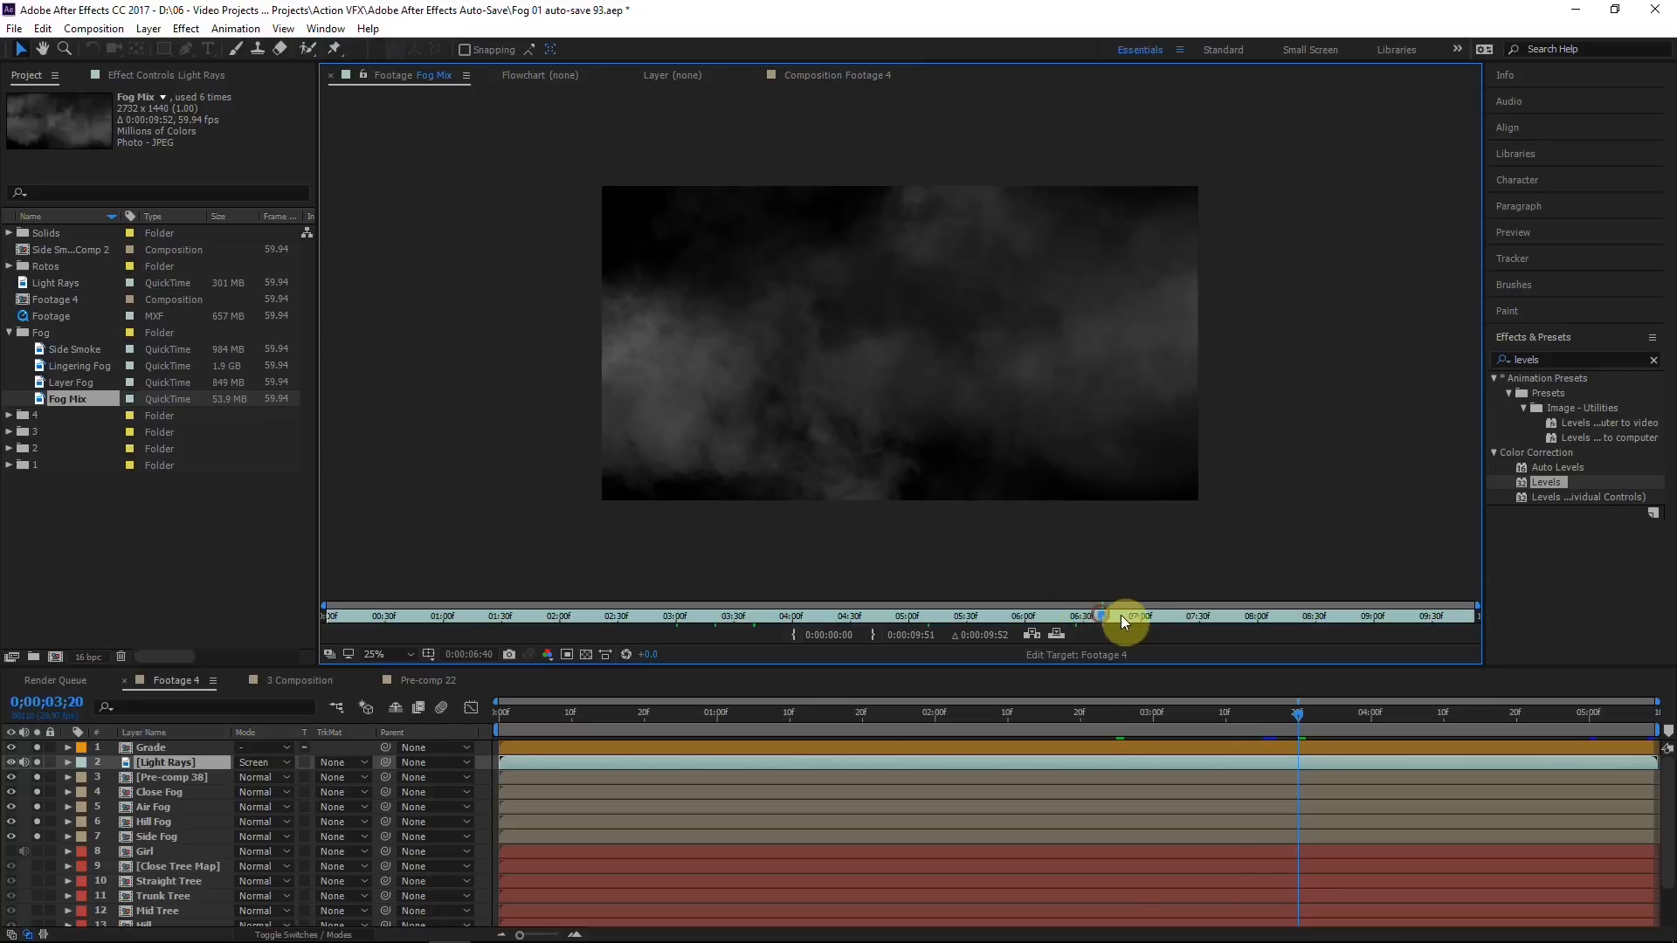
drag(1193, 615, 1191, 616)
Step: Add the Fog Mix clip to Footage 4 directly below Light Rays and make it a 3D layer
drag(76, 400, 185, 768)
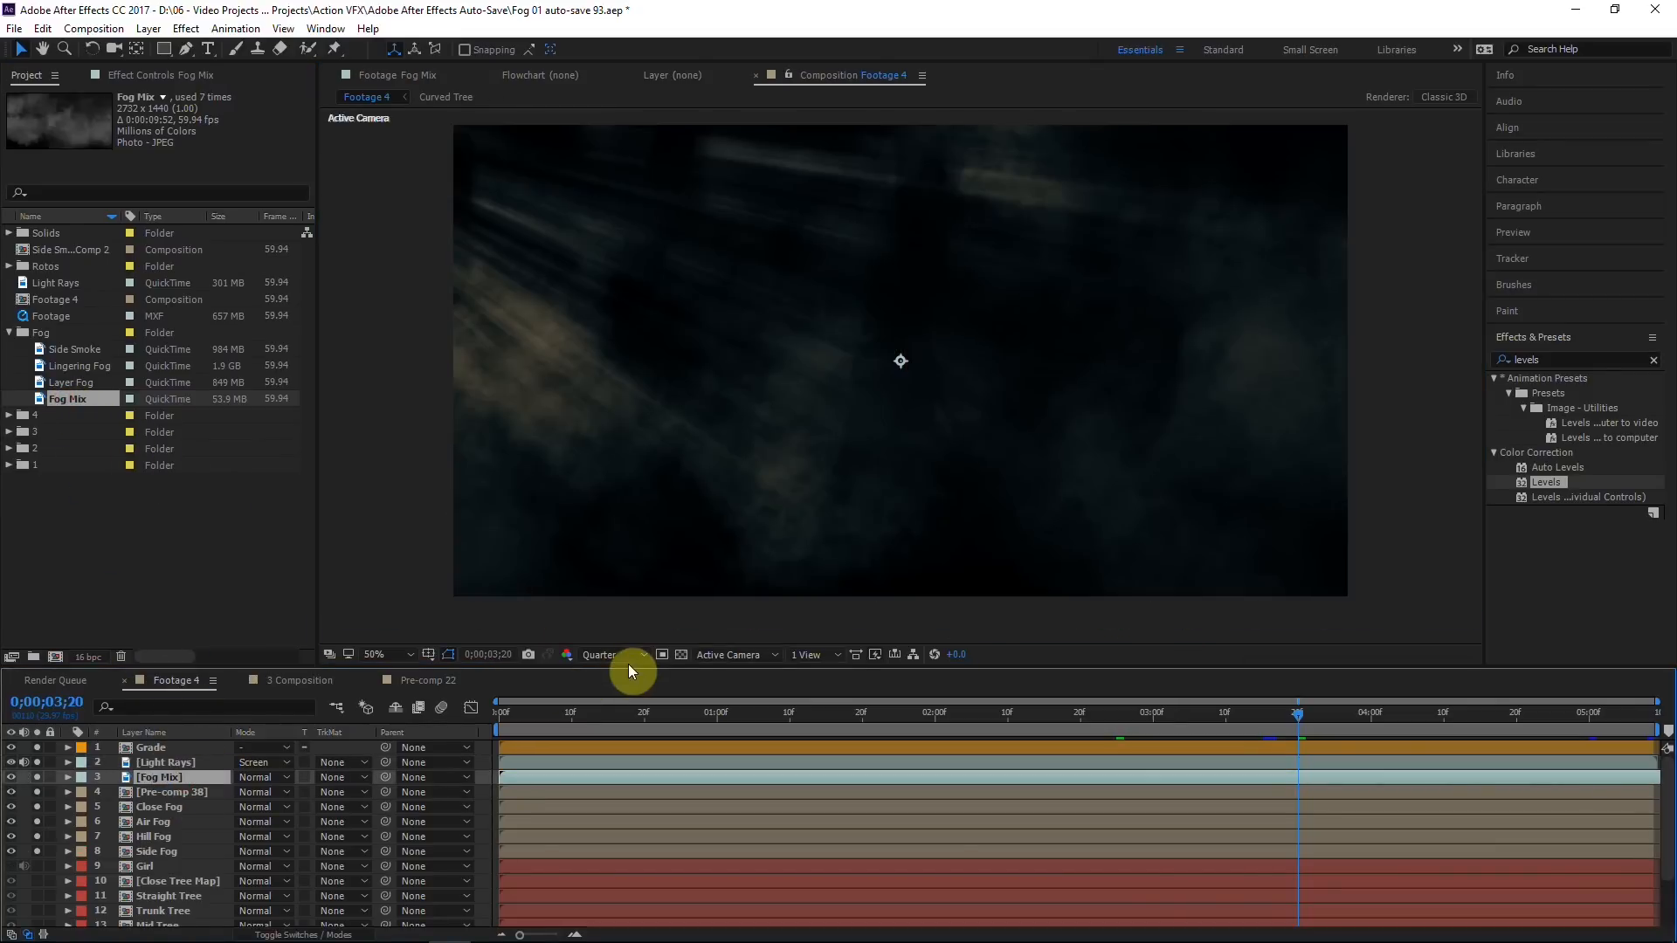
click(303, 935)
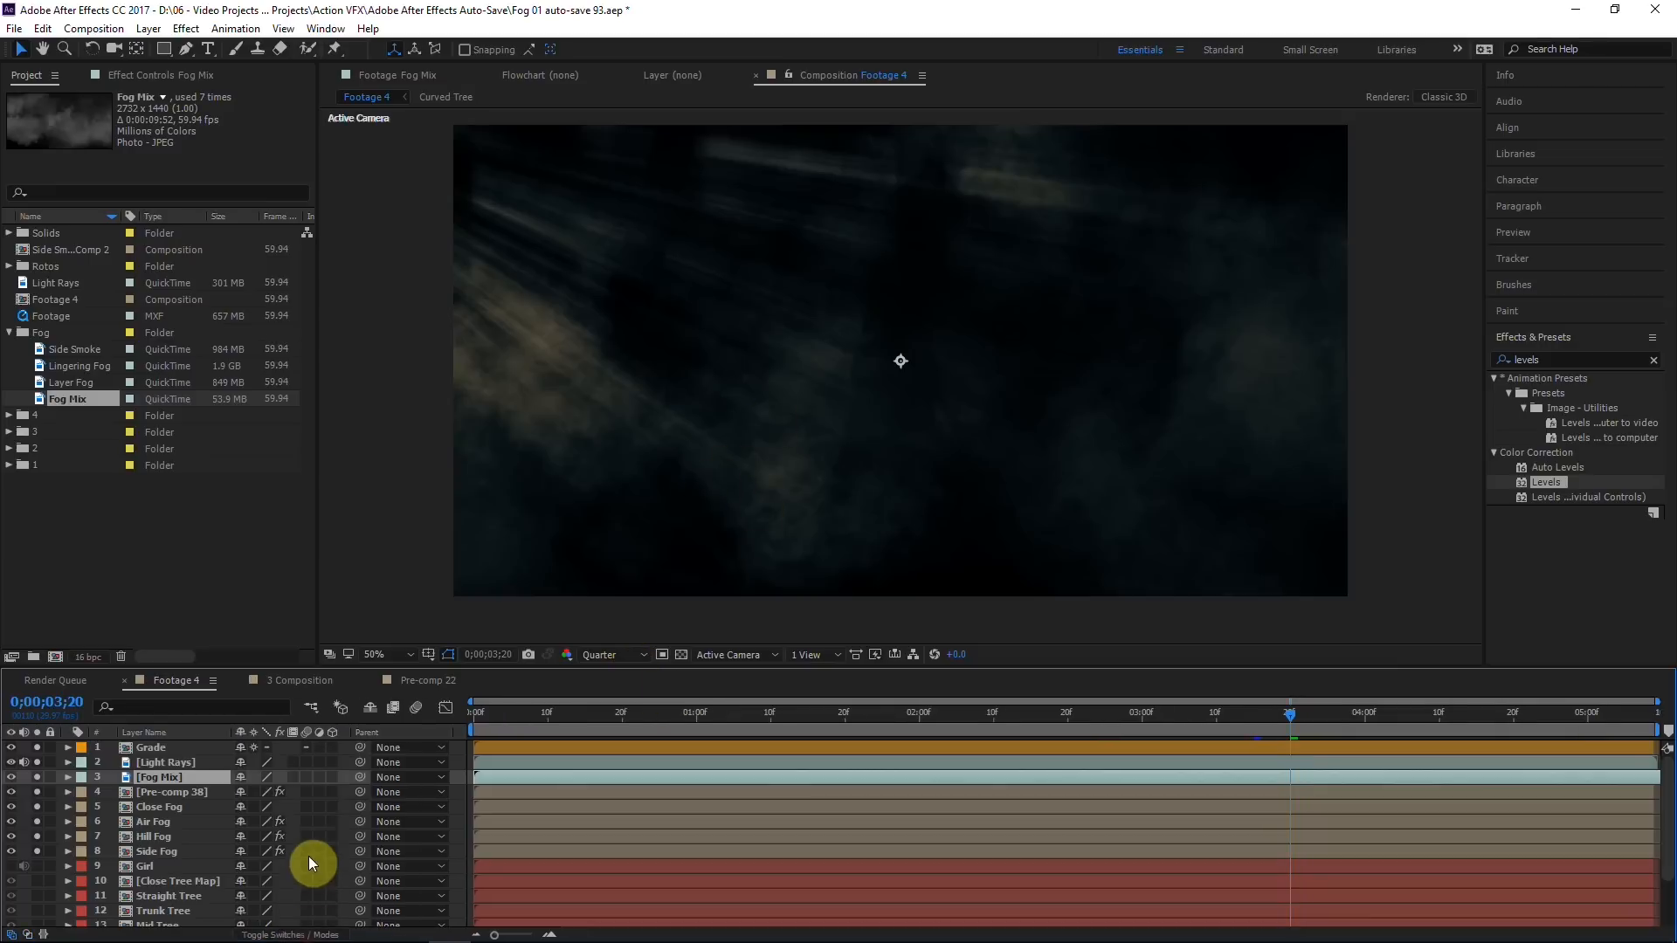
click(333, 779)
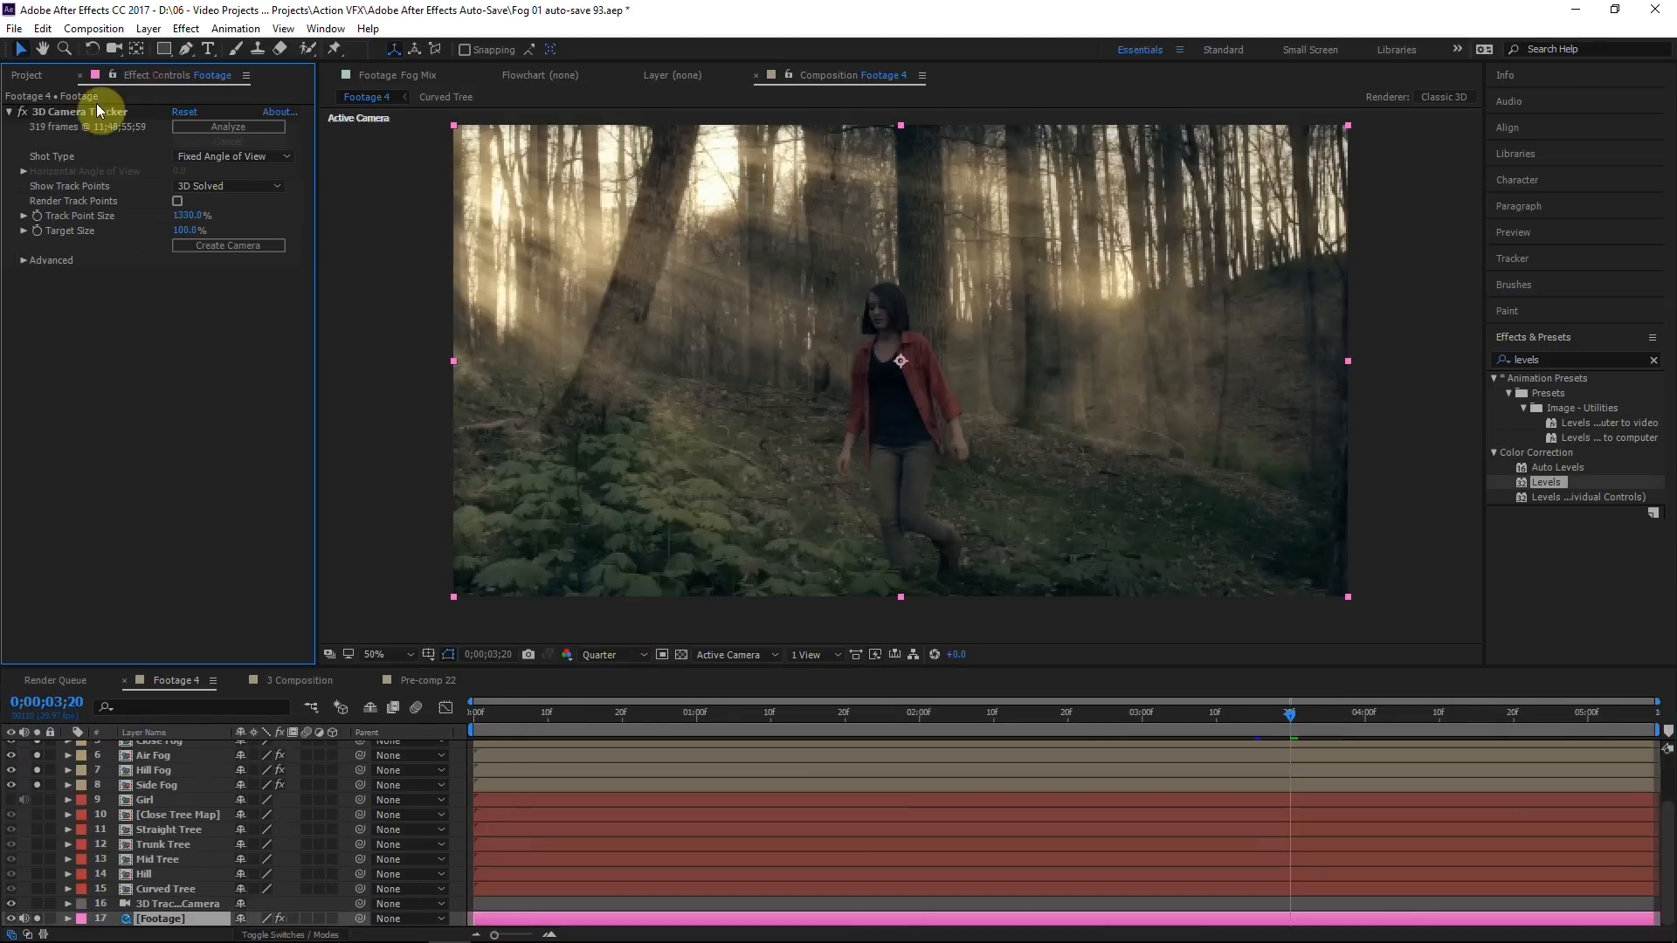
Step: Create a null and camera from the Footage layer's 3D Camera Tracker points on the ground beside the girl
click(94, 111)
mouse_move(932, 442)
mouse_down()
mouse_move(716, 397)
mouse_move(646, 455)
mouse_move(845, 479)
mouse_move(961, 446)
mouse_up()
right_click(836, 428)
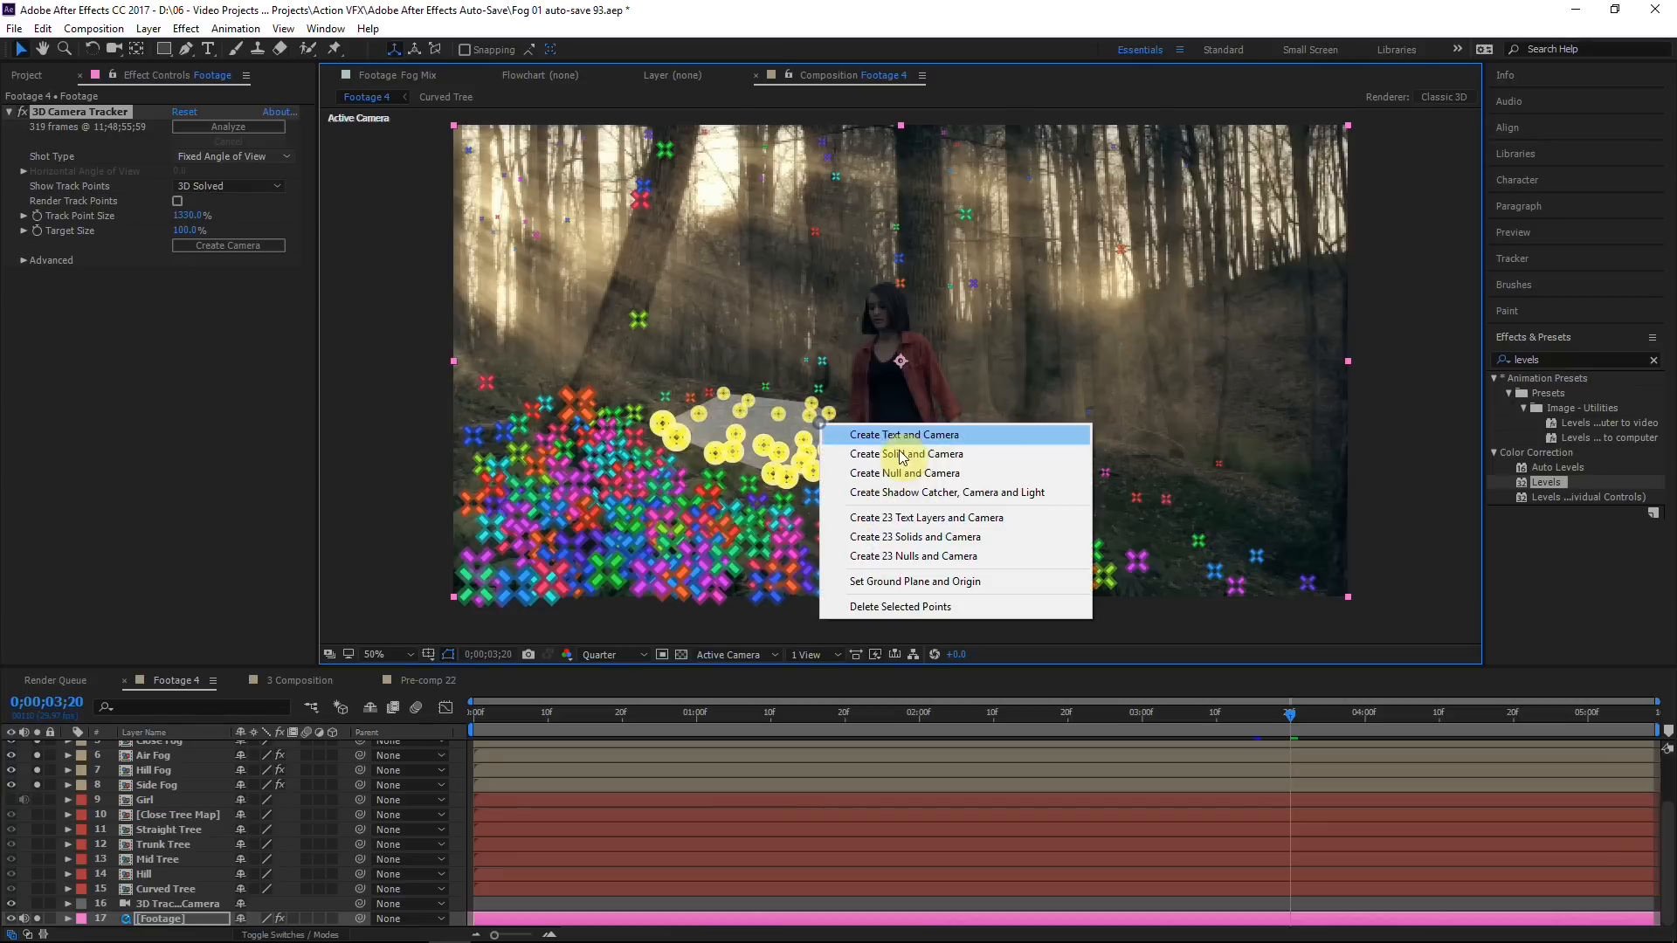
click(912, 472)
Step: Copy the track null's position to Fog Mix, scale the layer to 8040%, nudge it upward, and scrub to check its tracking
click(175, 748)
key(p)
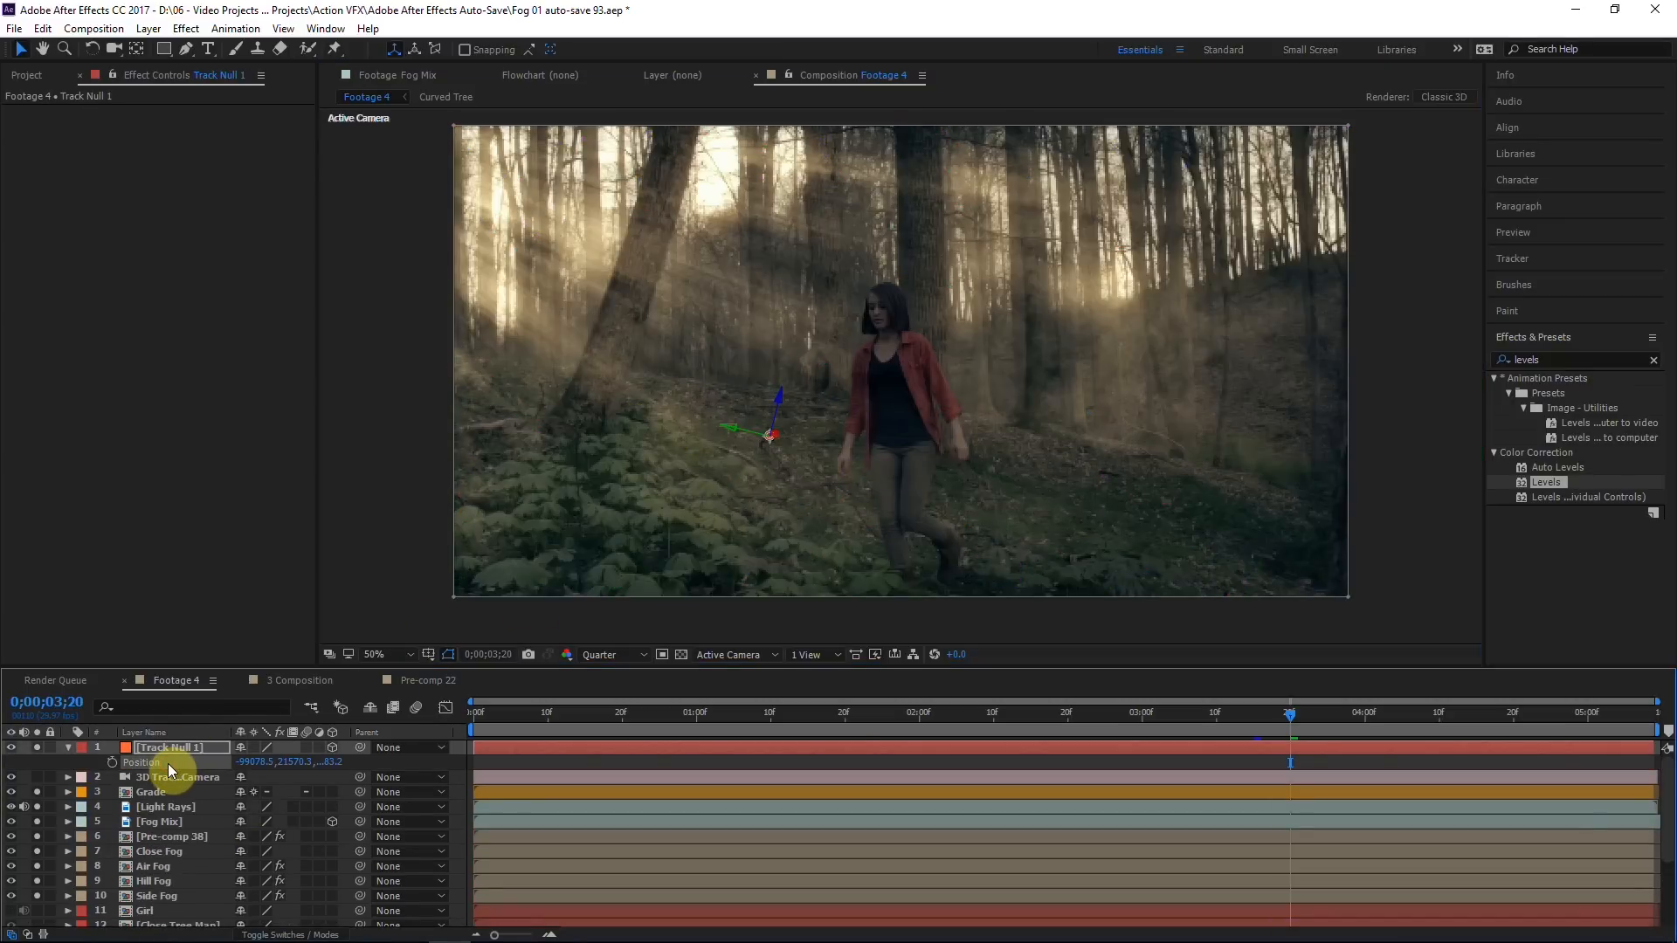
click(166, 822)
key(ctrl+v)
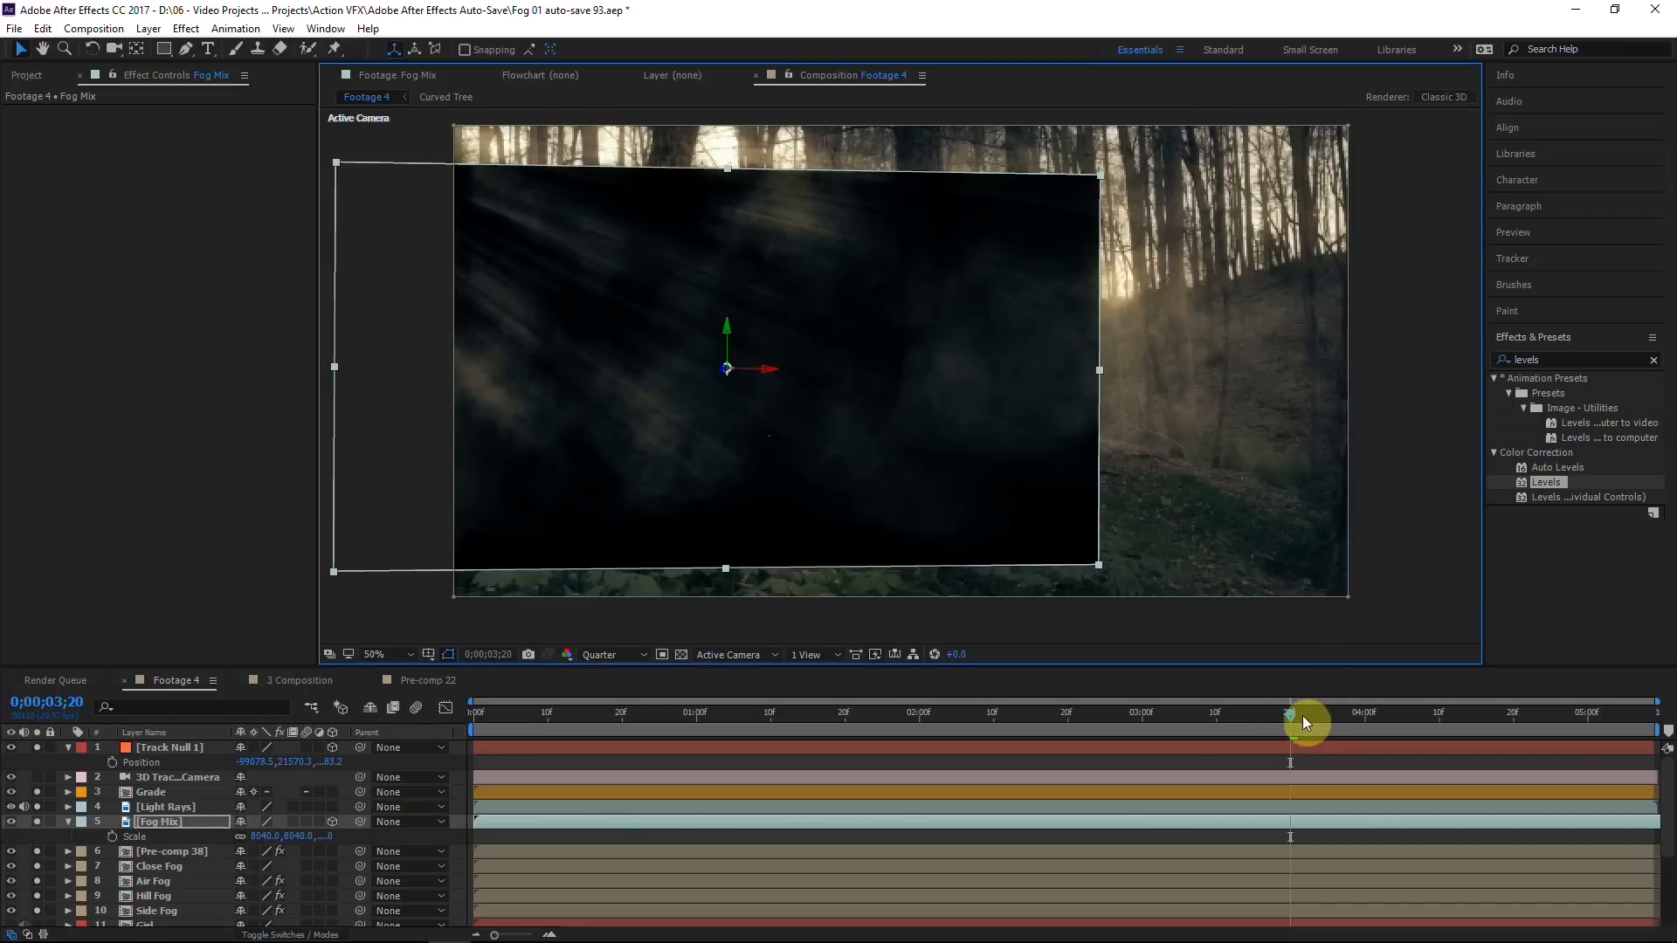
drag(965, 501, 969, 486)
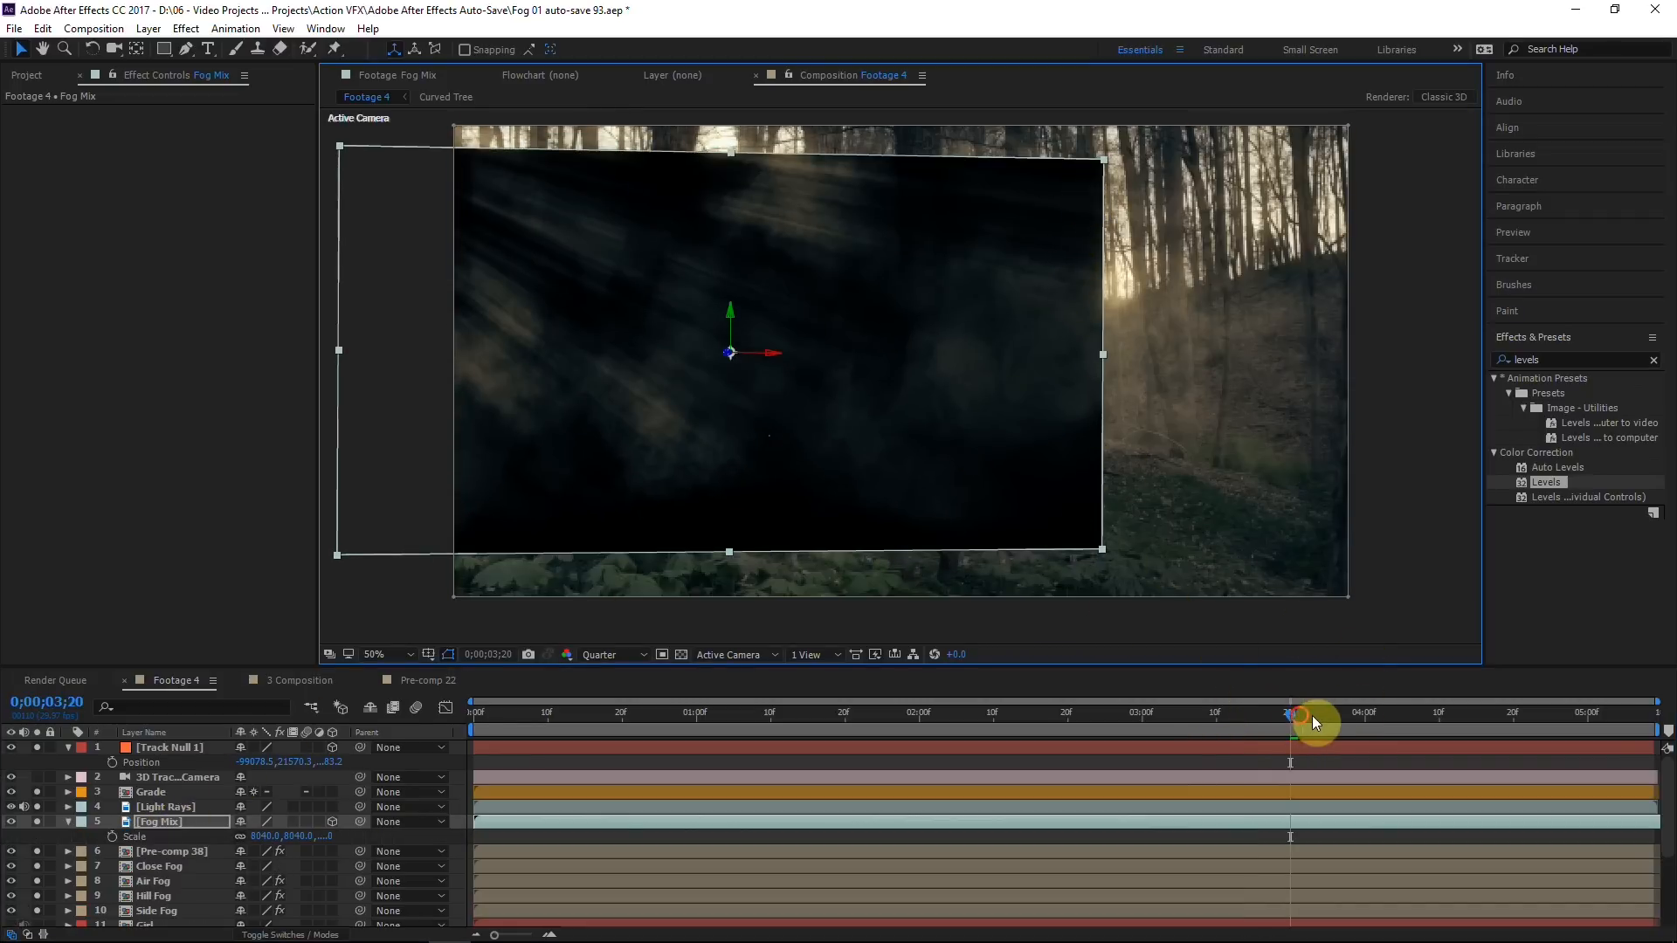
drag(1312, 715, 1319, 714)
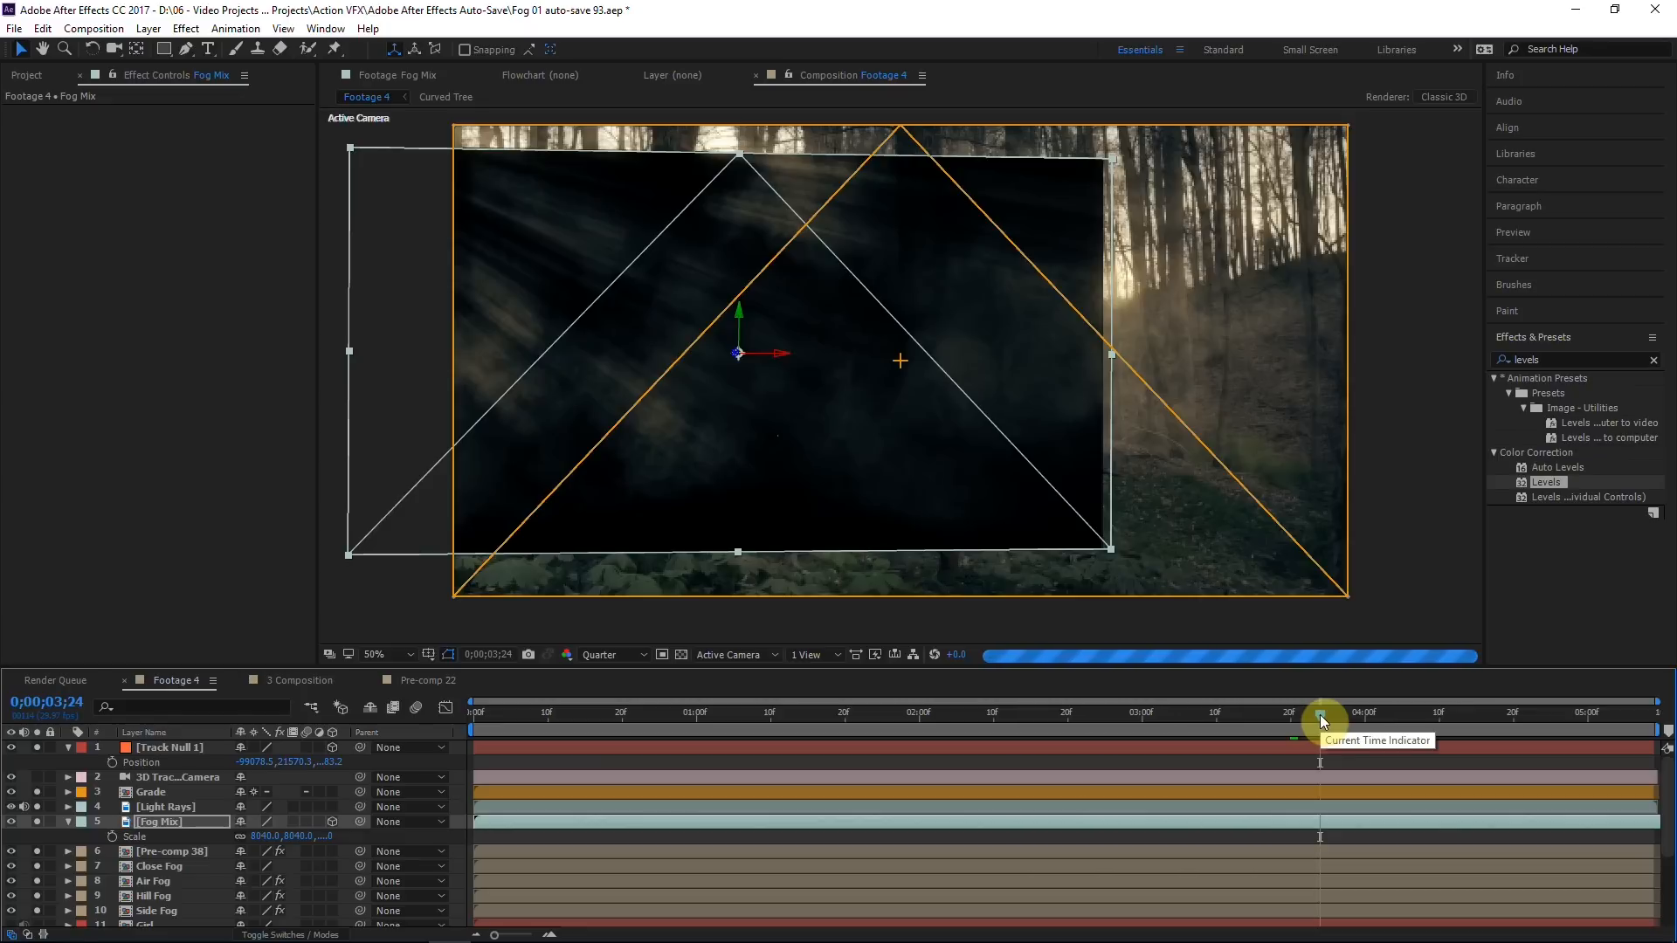
click(1426, 723)
drag(1426, 723, 1558, 714)
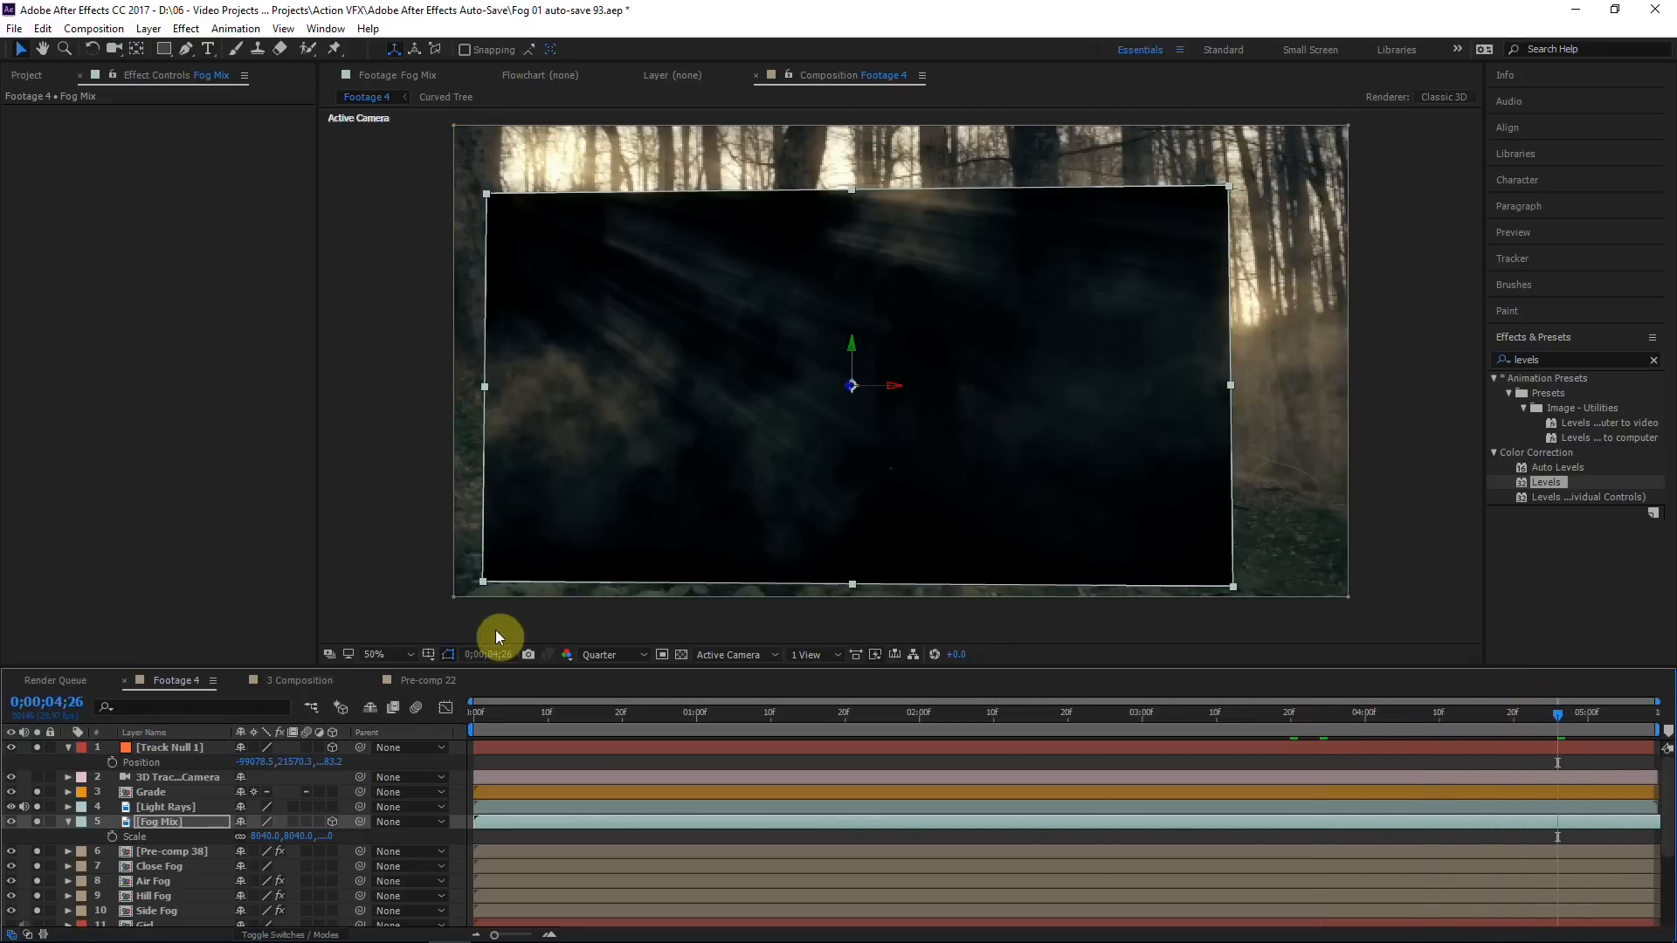
Step: Pre-compose Fog Mix as Fog Mix Comp 1, leaving all attributes in Footage 4, and open the new composition
right_click(173, 823)
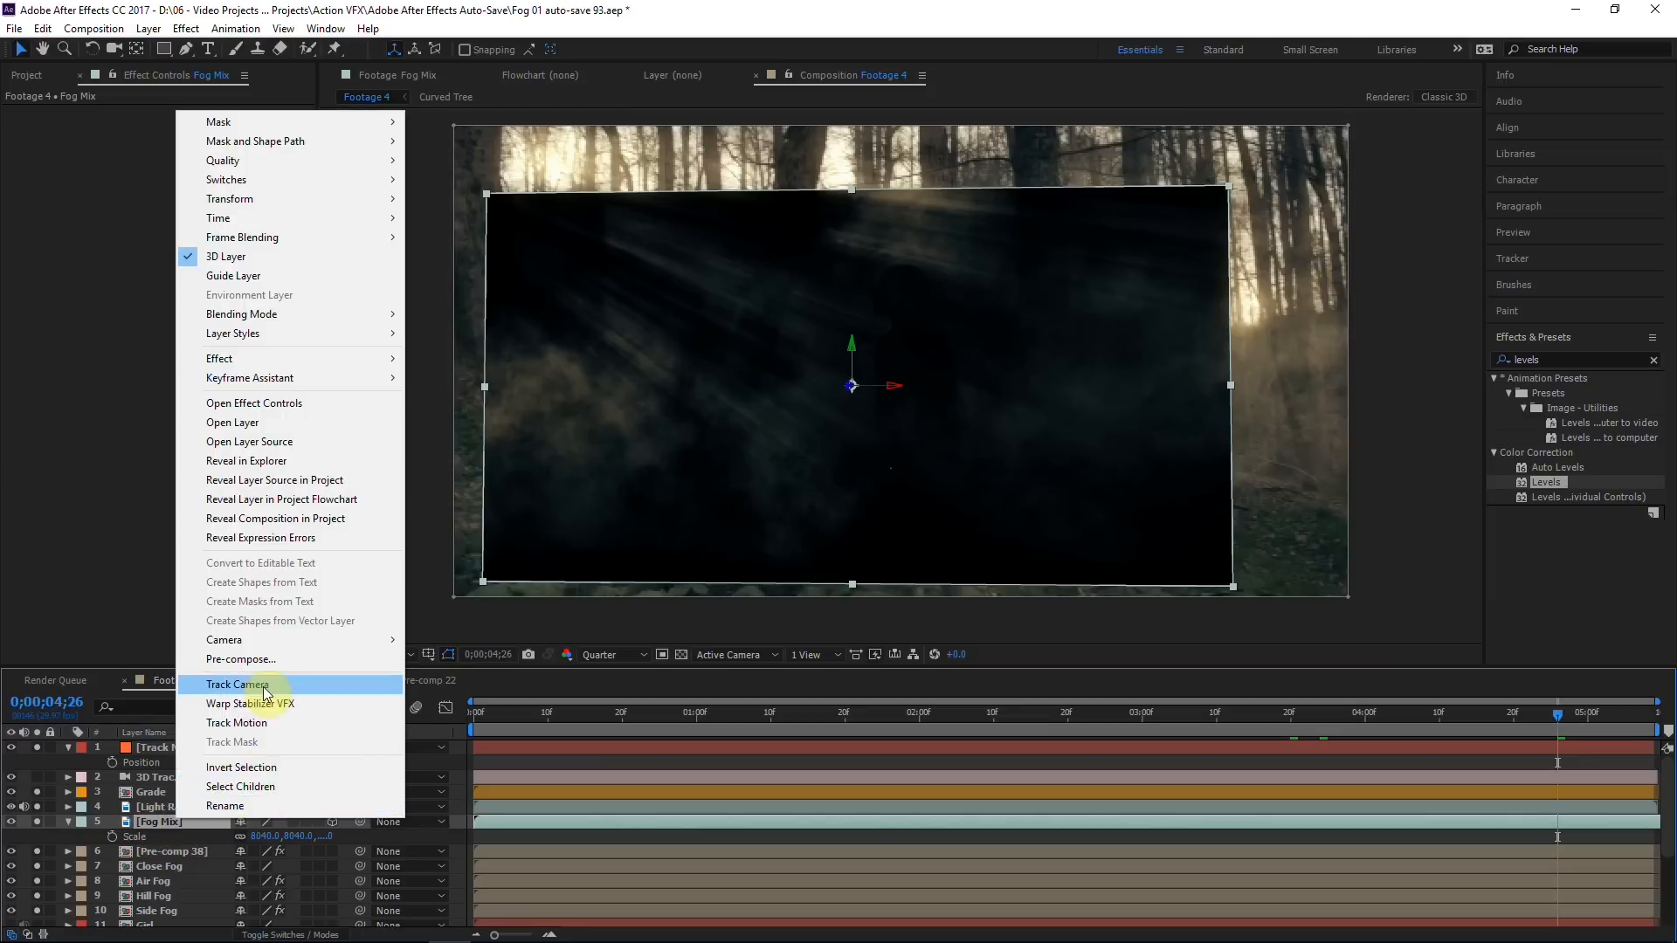
click(245, 660)
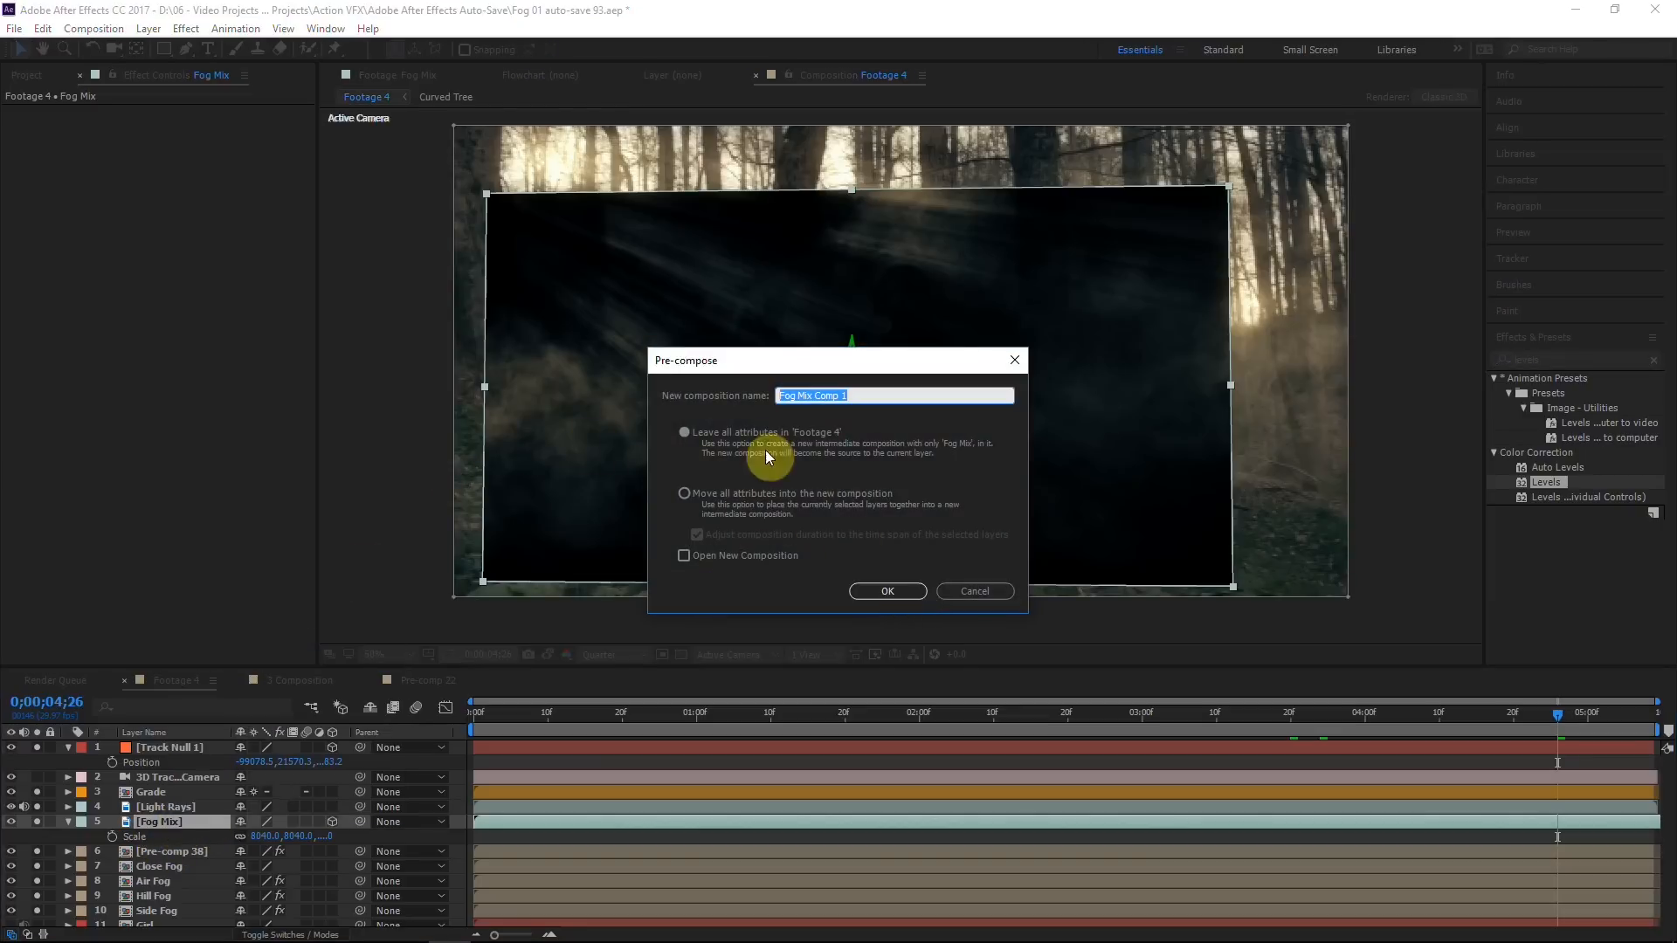
click(692, 428)
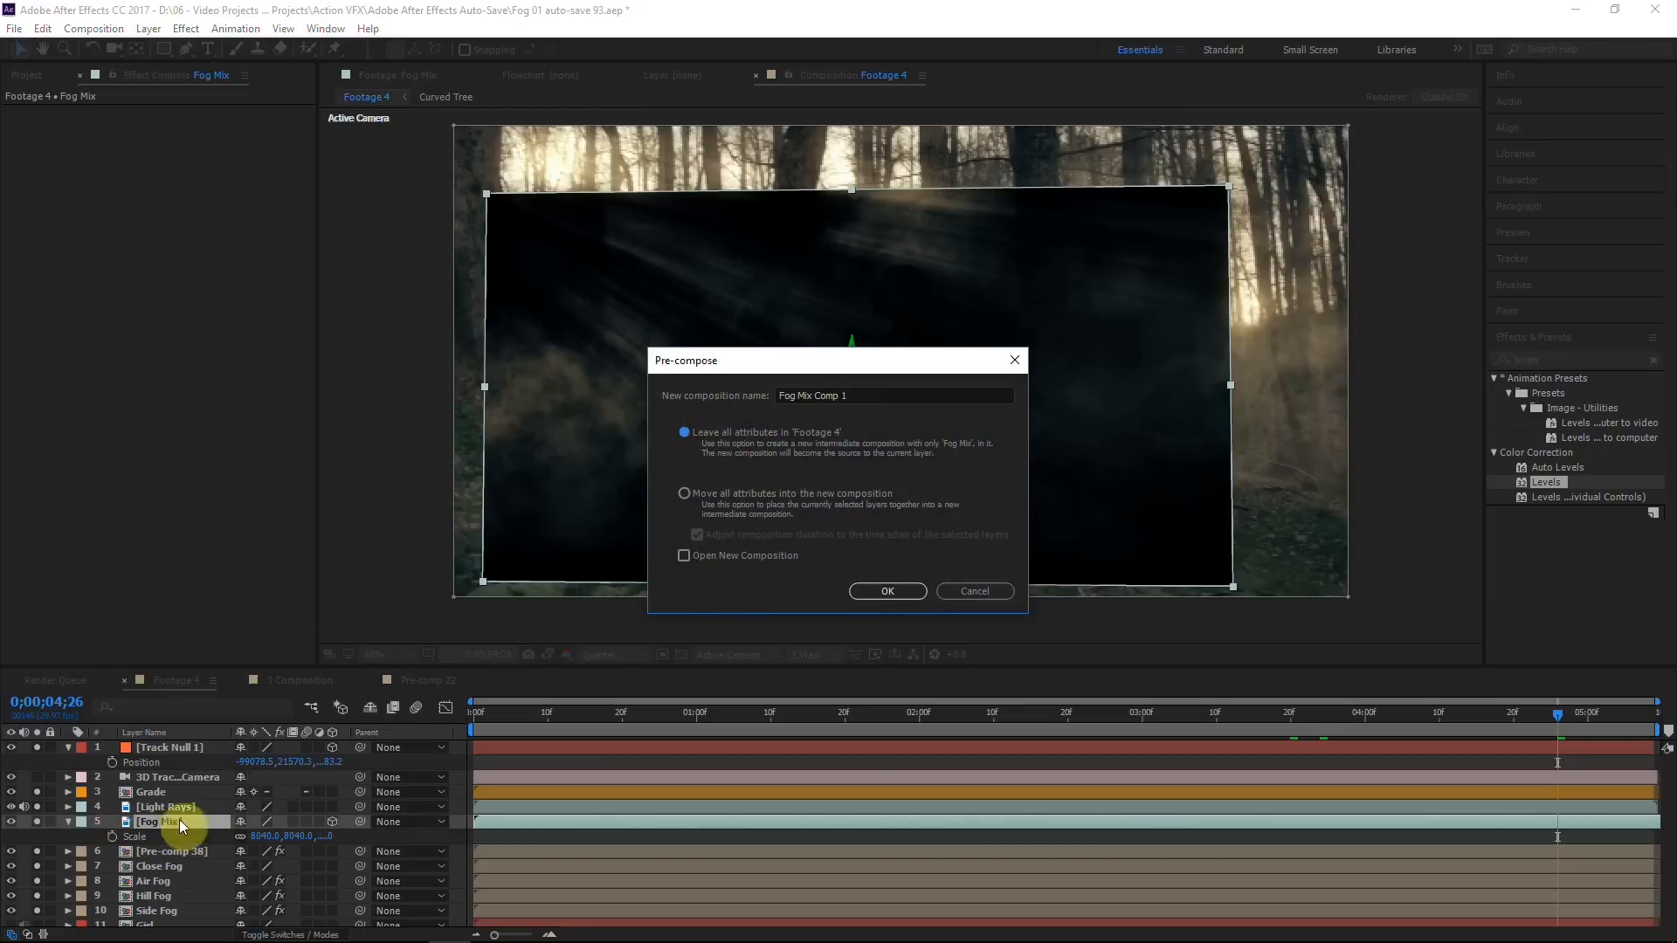
click(888, 591)
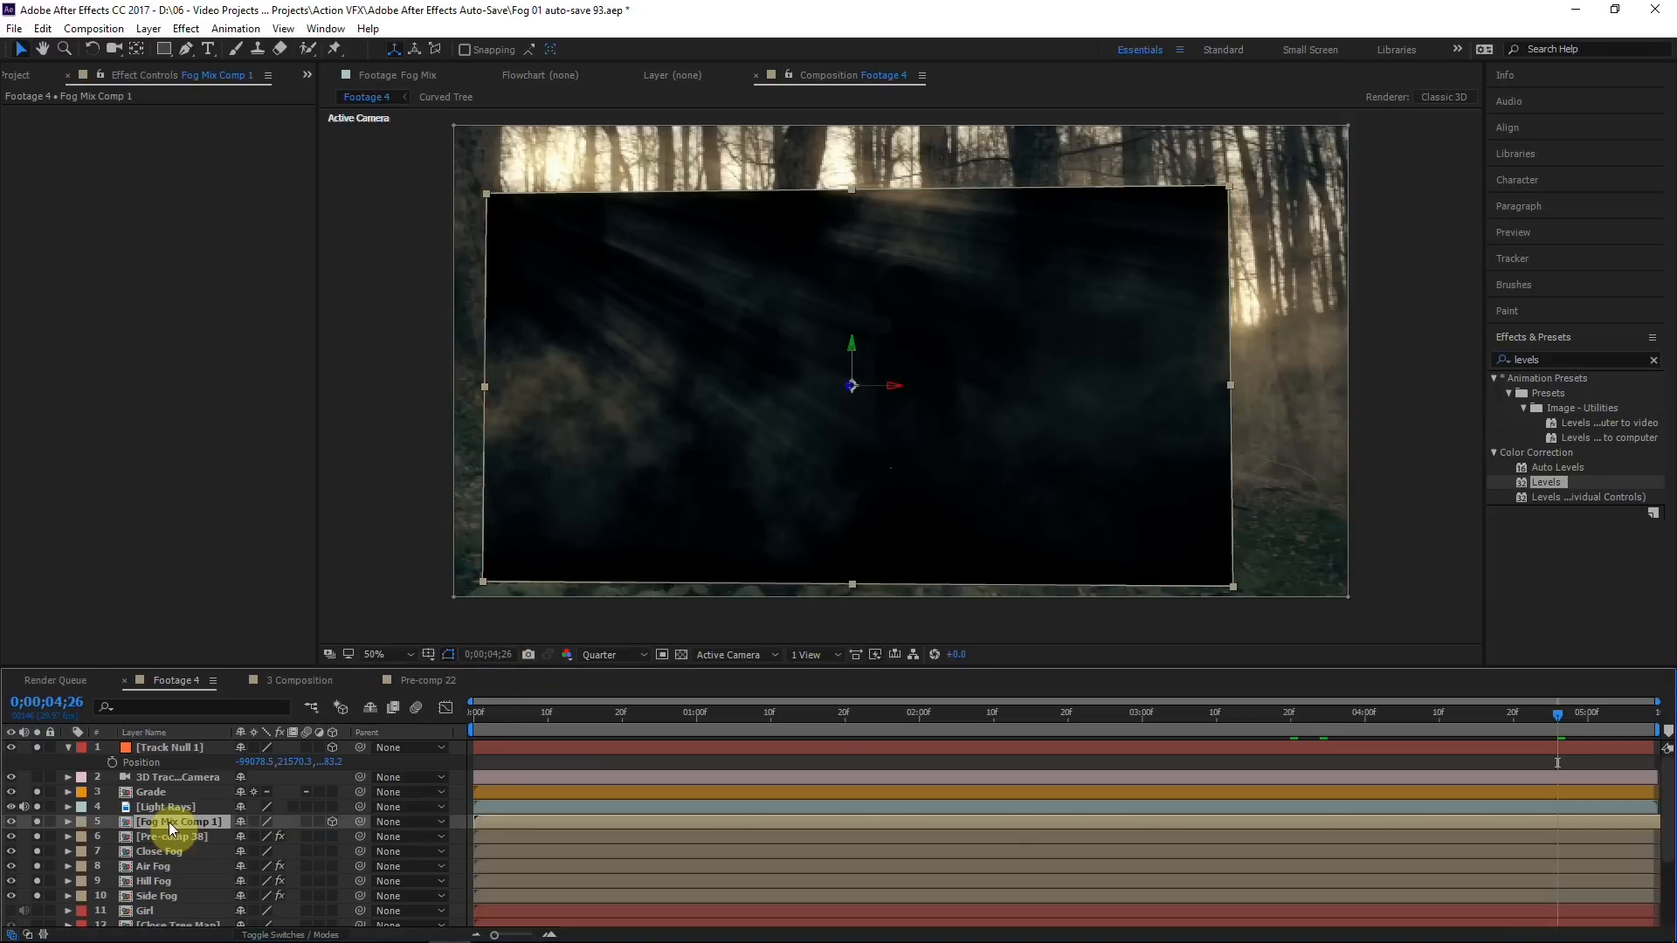
double_click(172, 824)
scroll(815, 479, down, 2)
scroll(816, 479, up, 2)
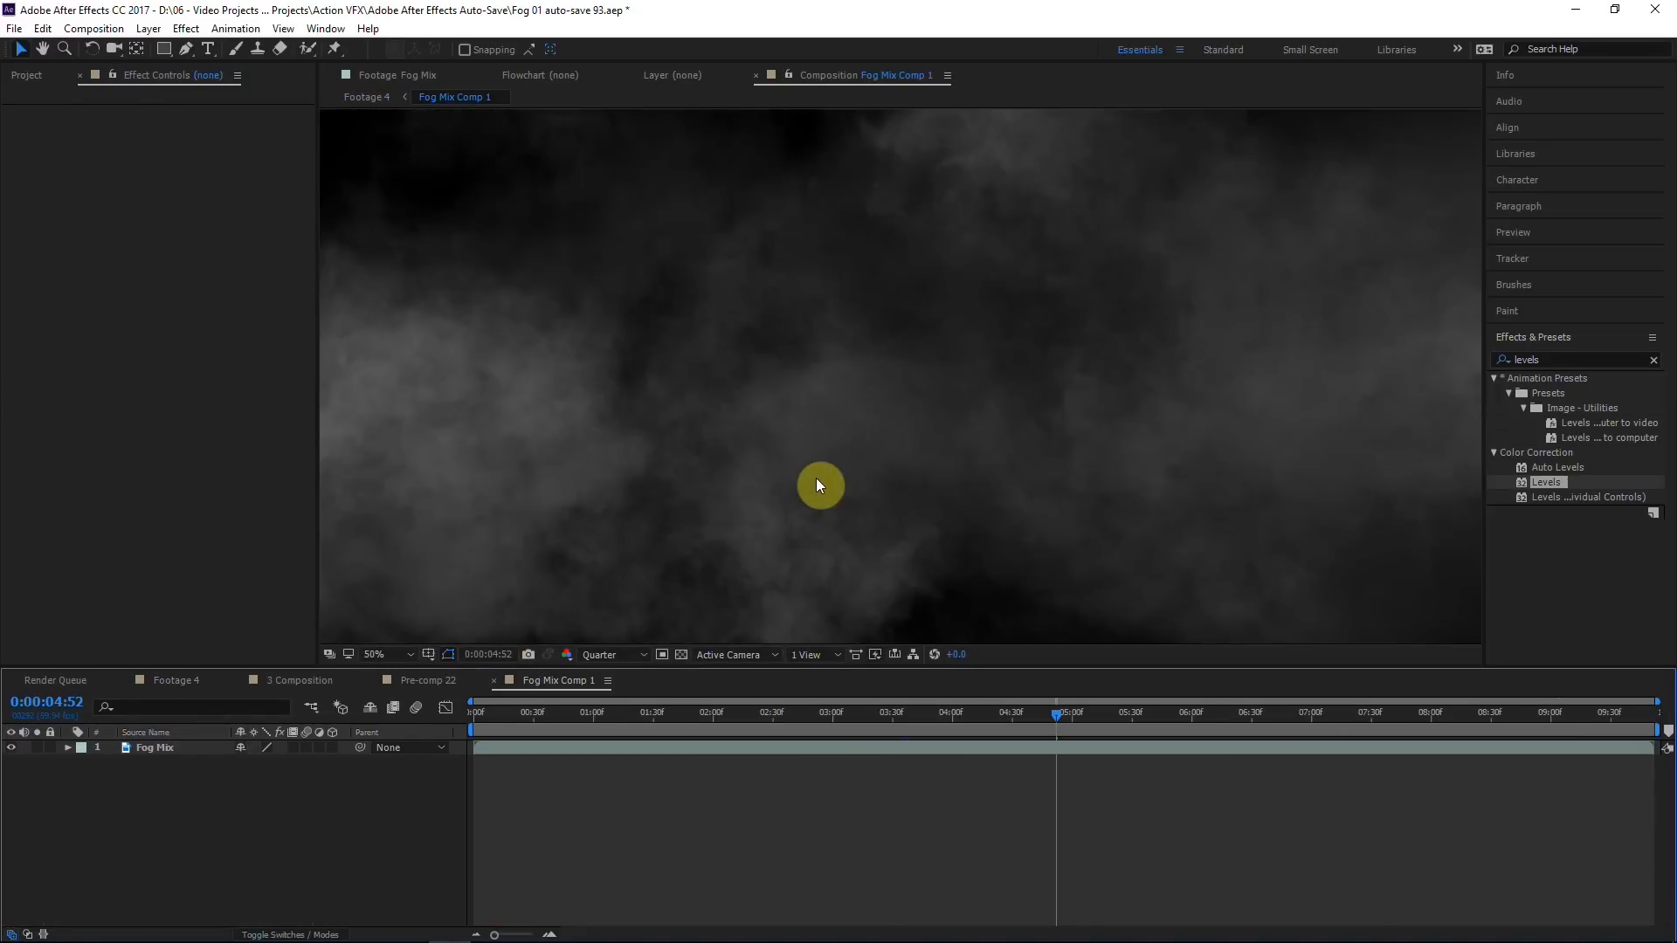
scroll(816, 479, down, 1)
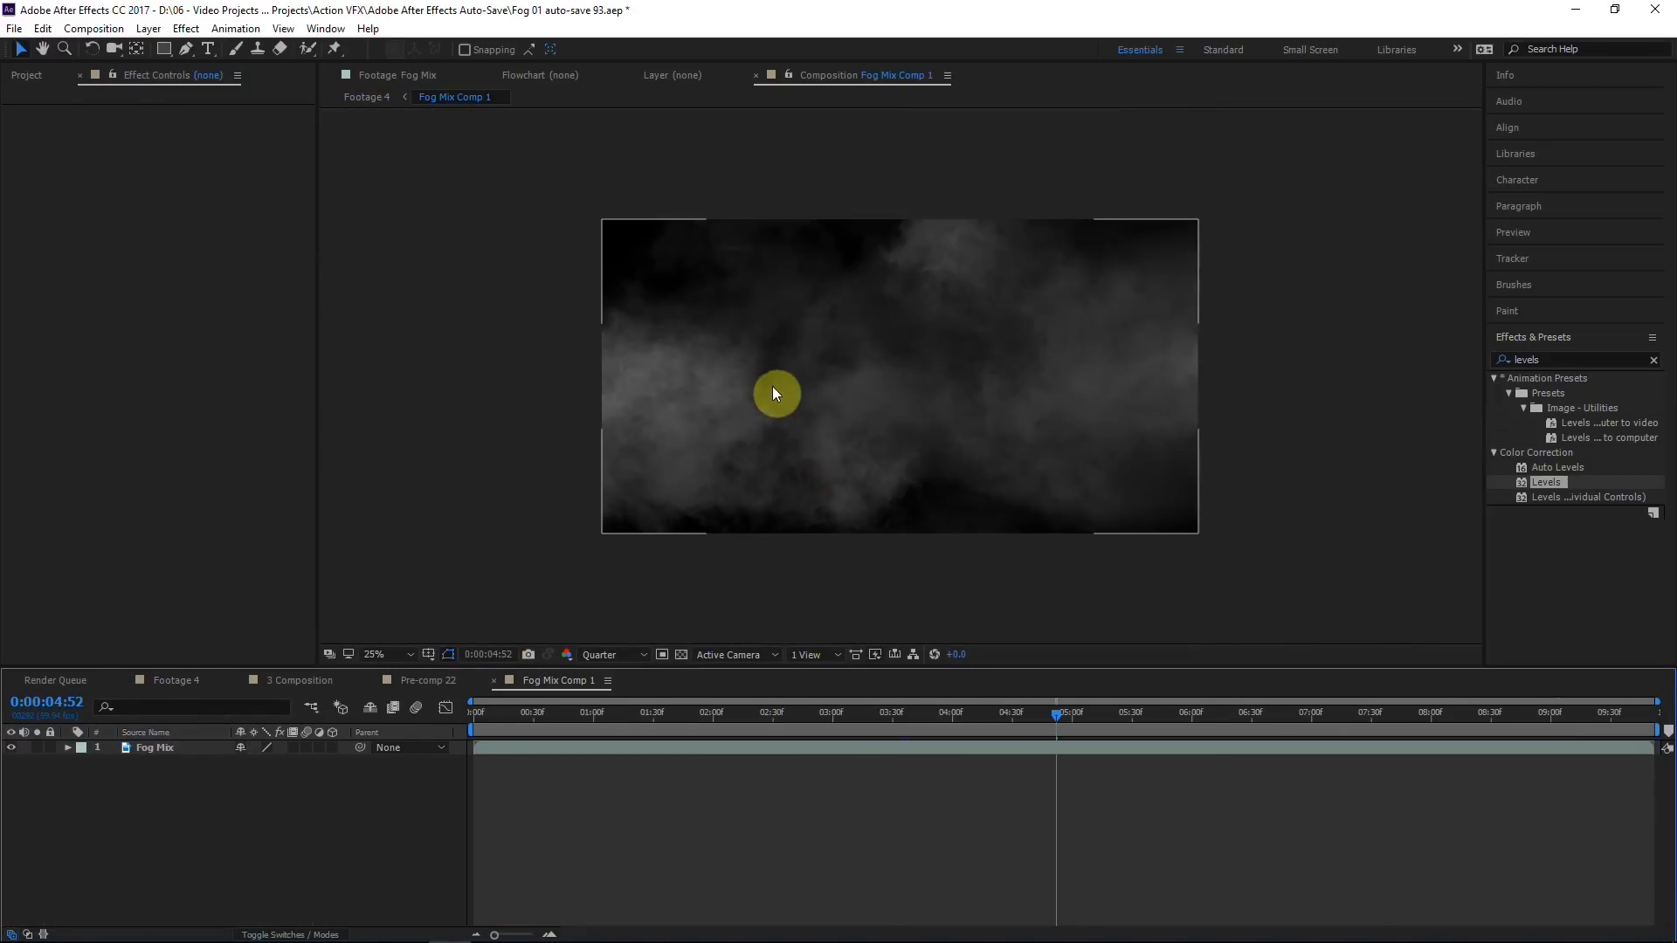
Step: Apply the Offset effect to the Fog Mix layer and set Shift Center To to 0, 0
click(162, 751)
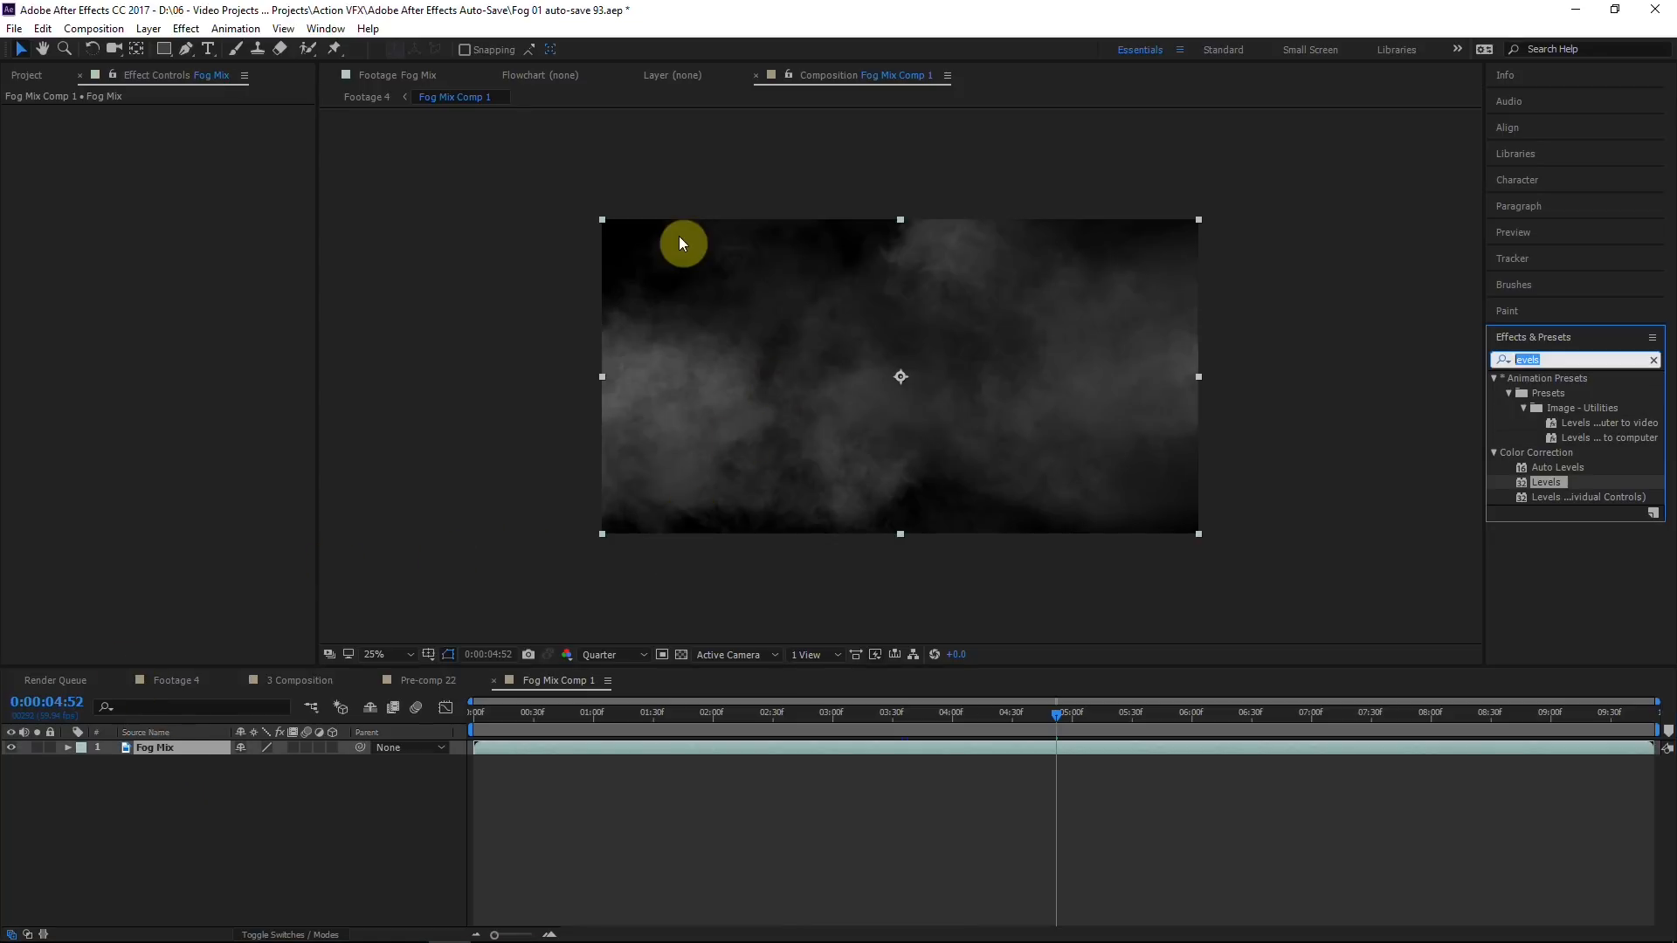
text(offset)
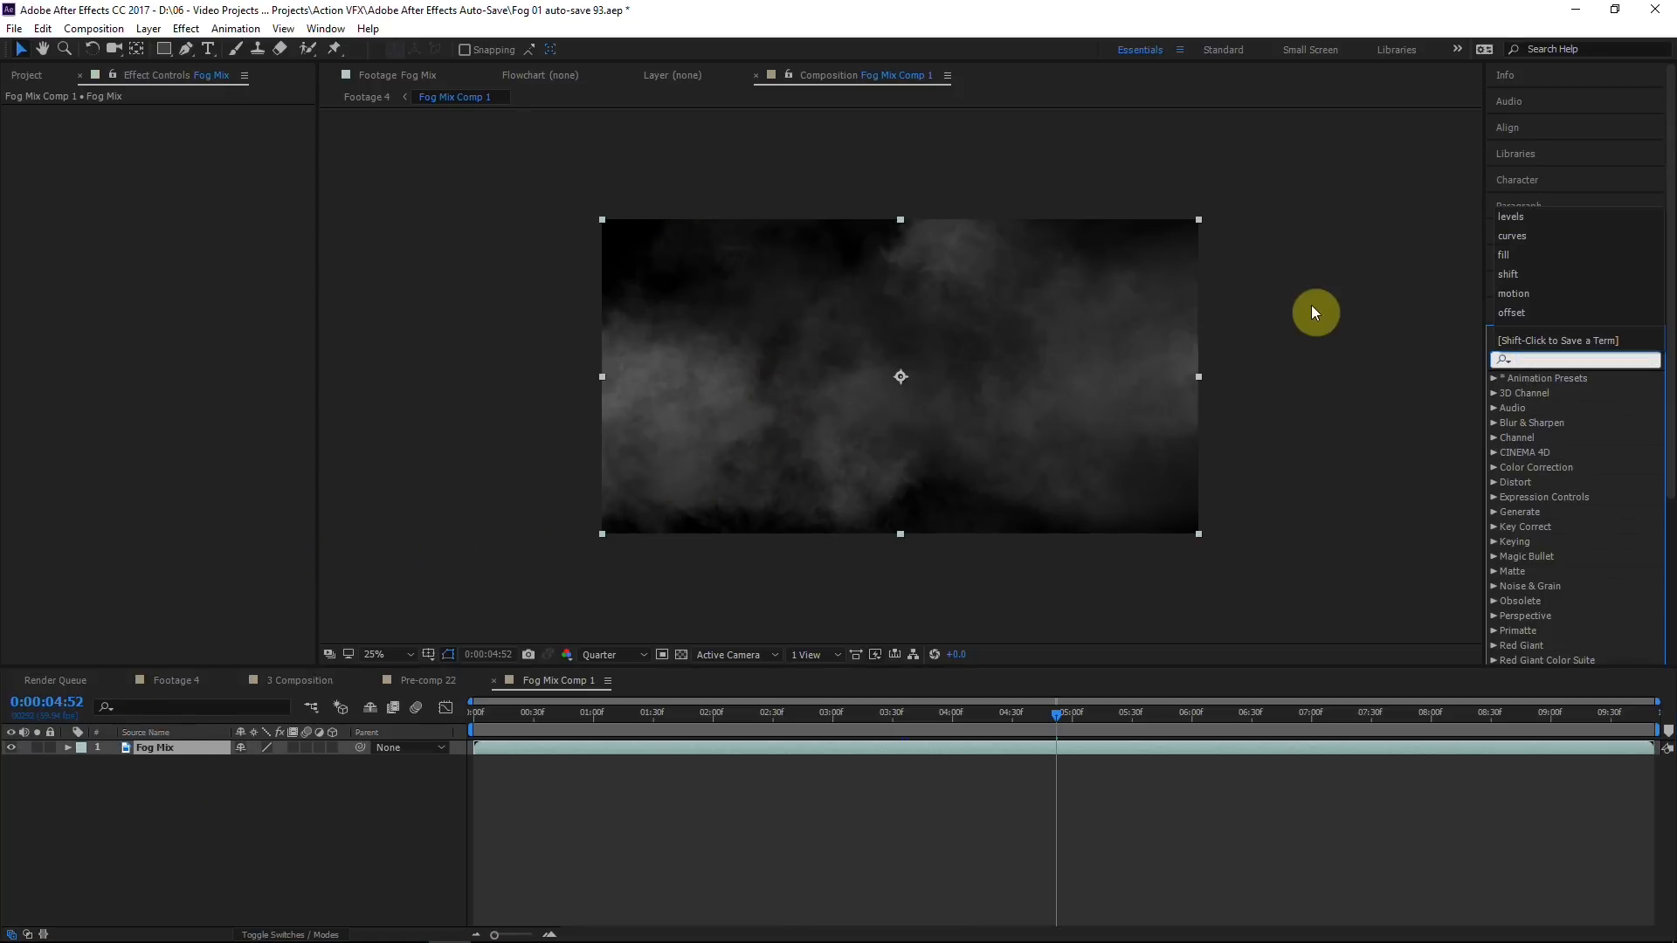
double_click(1544, 423)
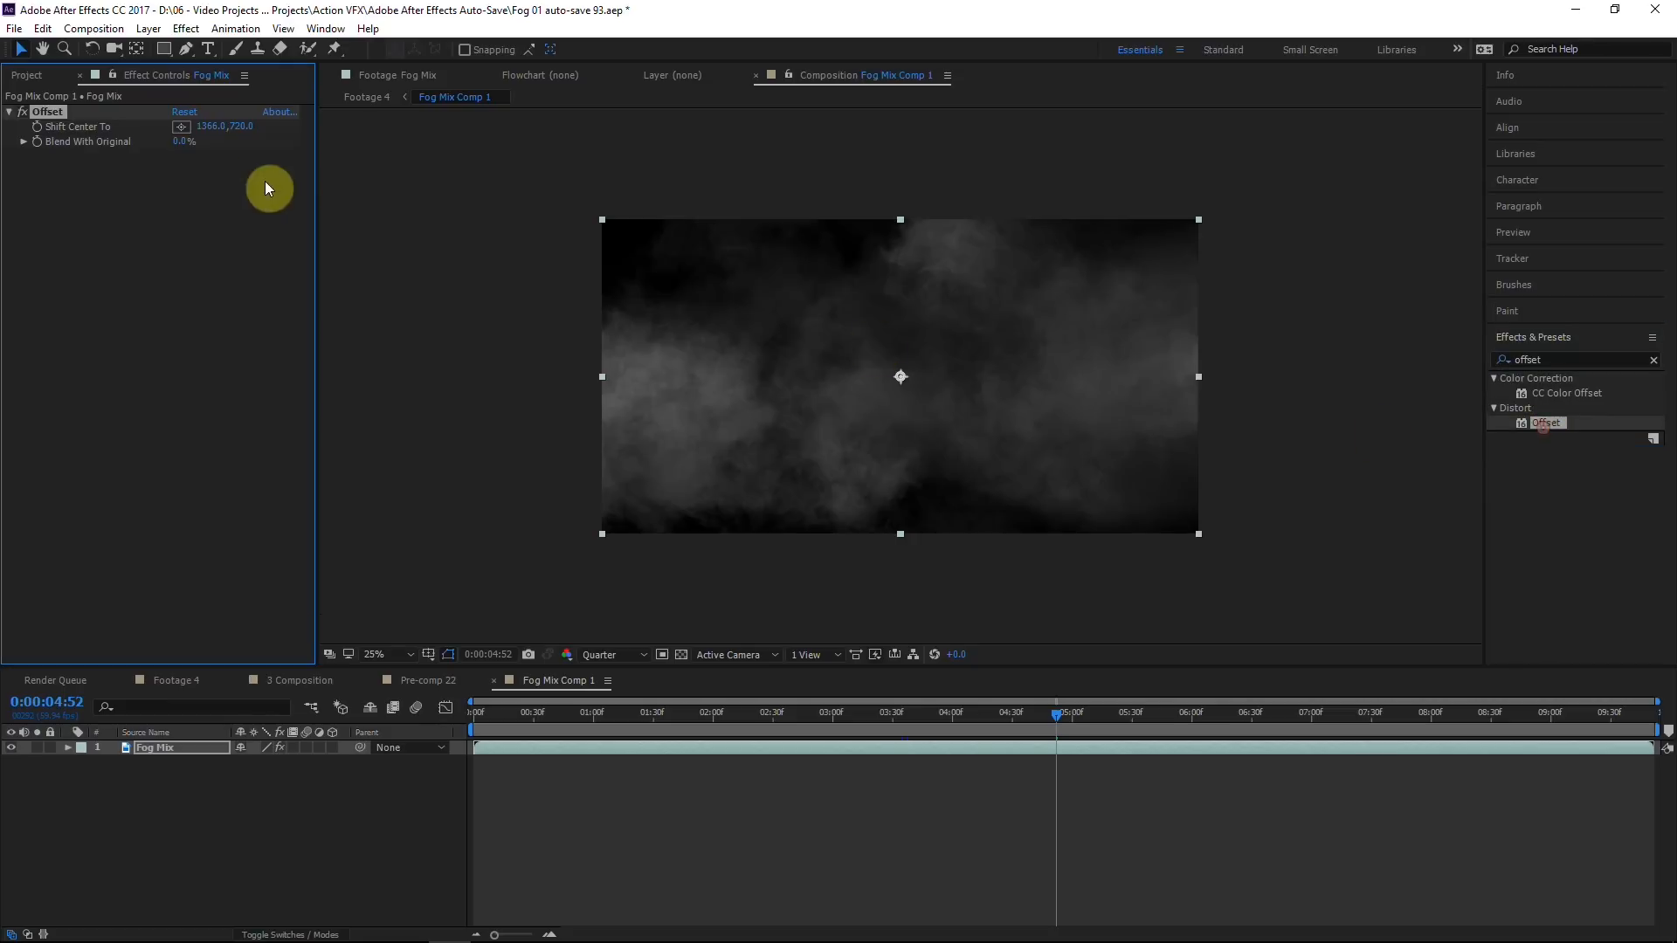
click(208, 127)
text(0)
key(Return)
text(0)
key(Return)
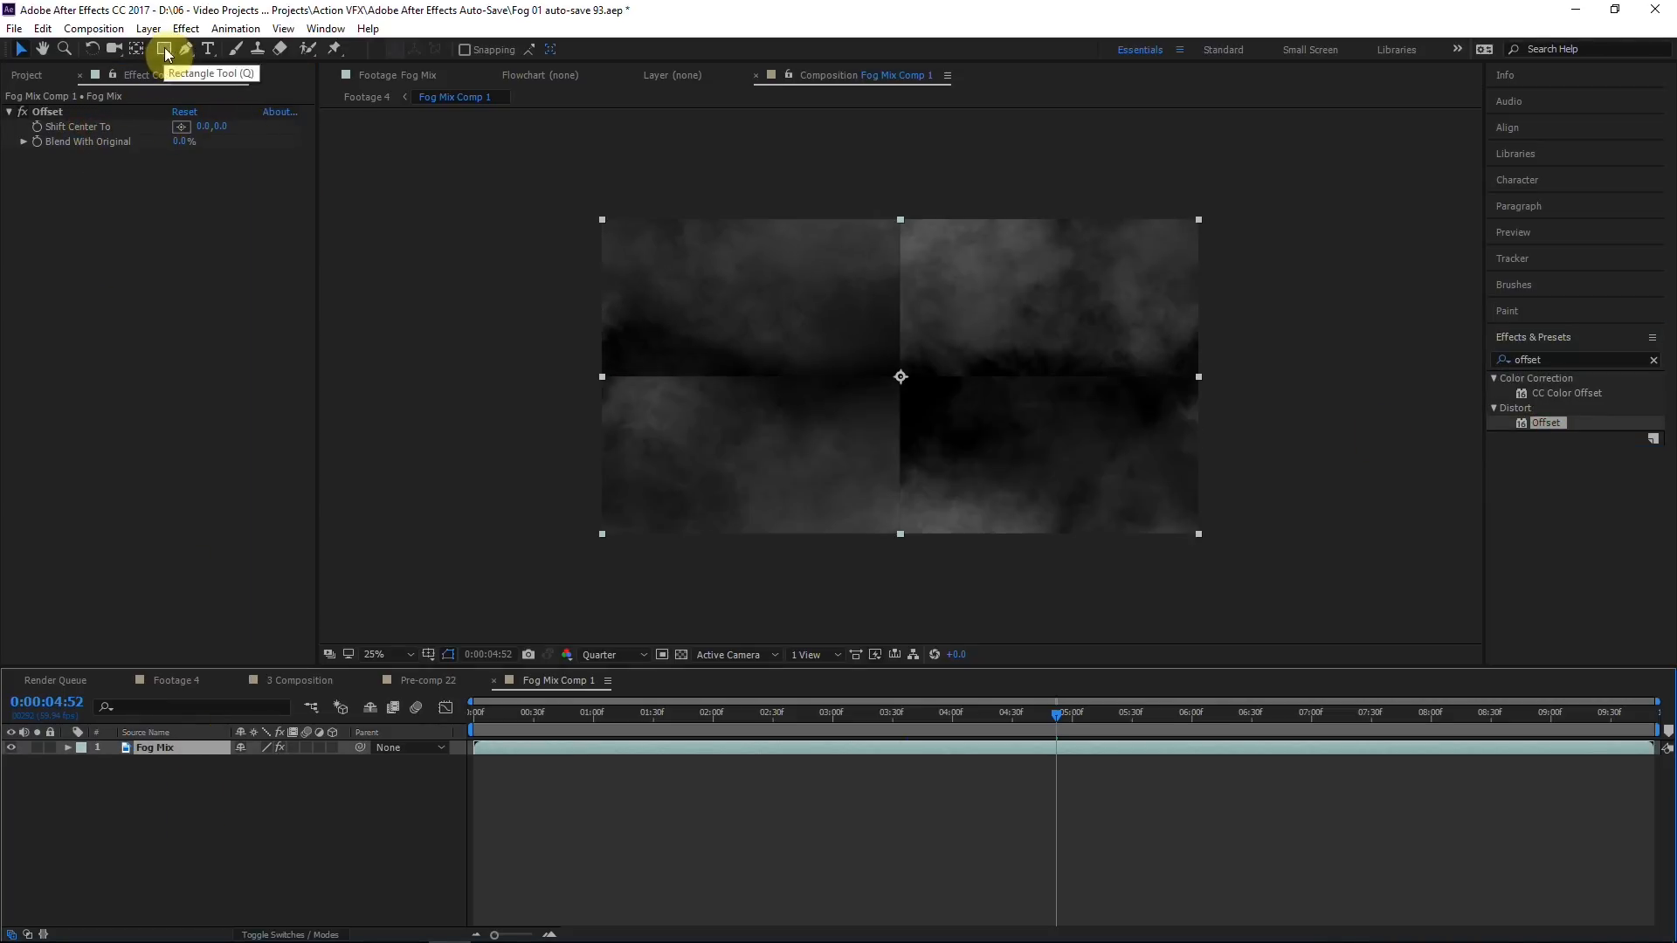
Step: Add a full-frame rectangular mask to Fog Mix with an expansion of -150 pixels and a feather of 150 pixels
click(173, 763)
click(180, 749)
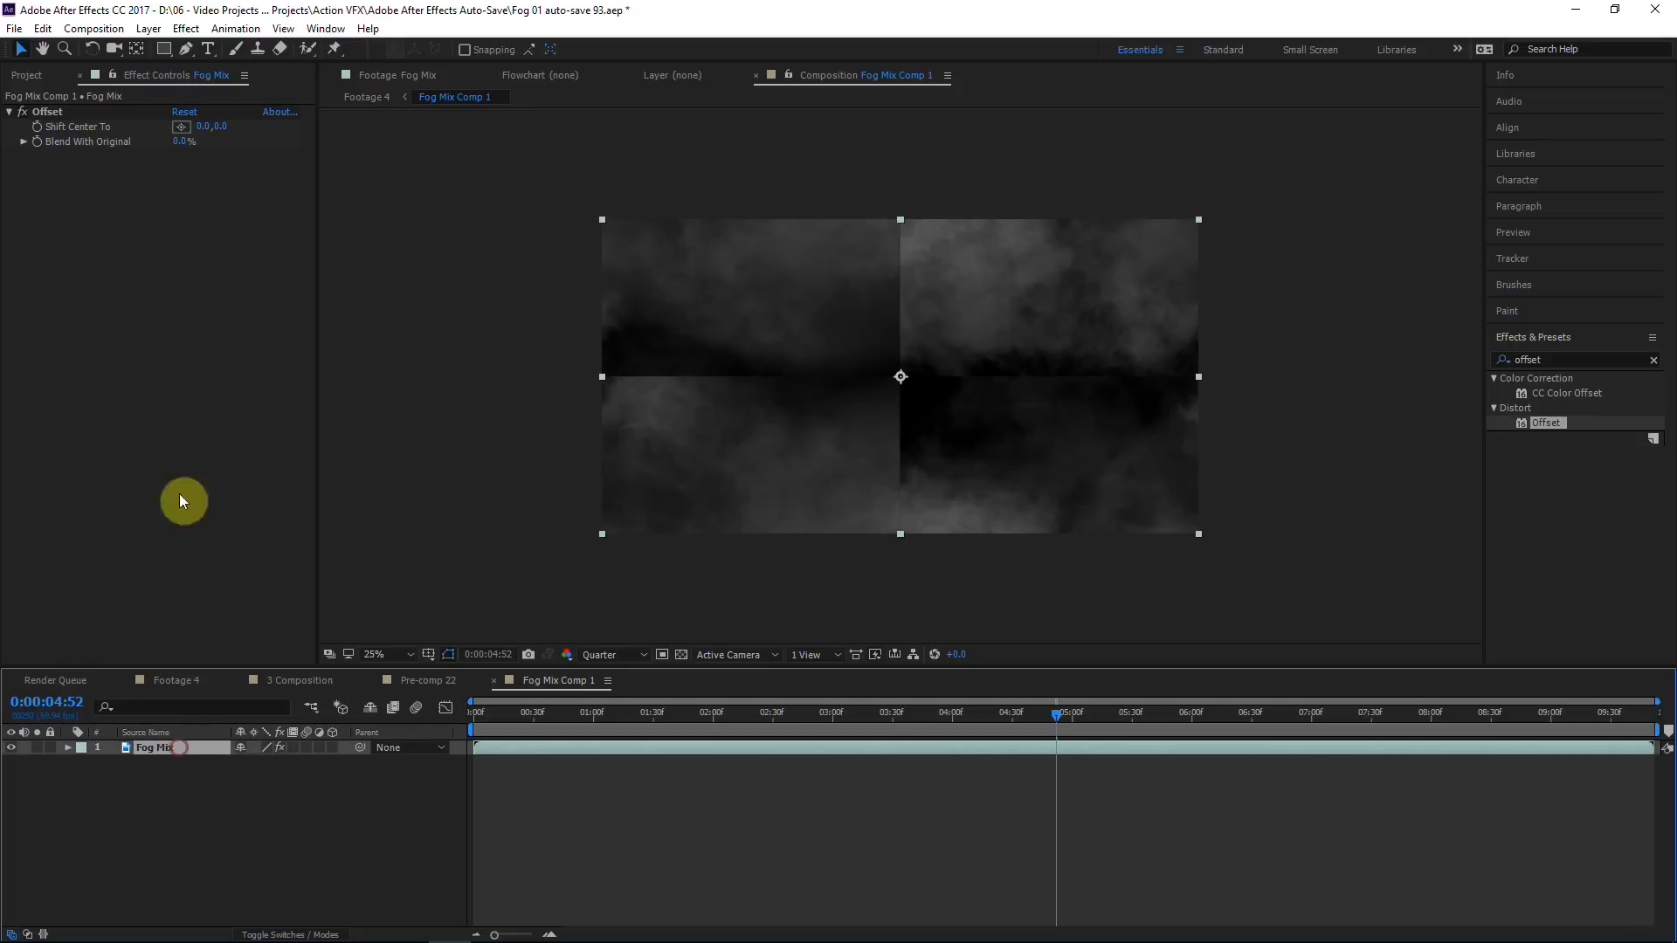
double_click(164, 48)
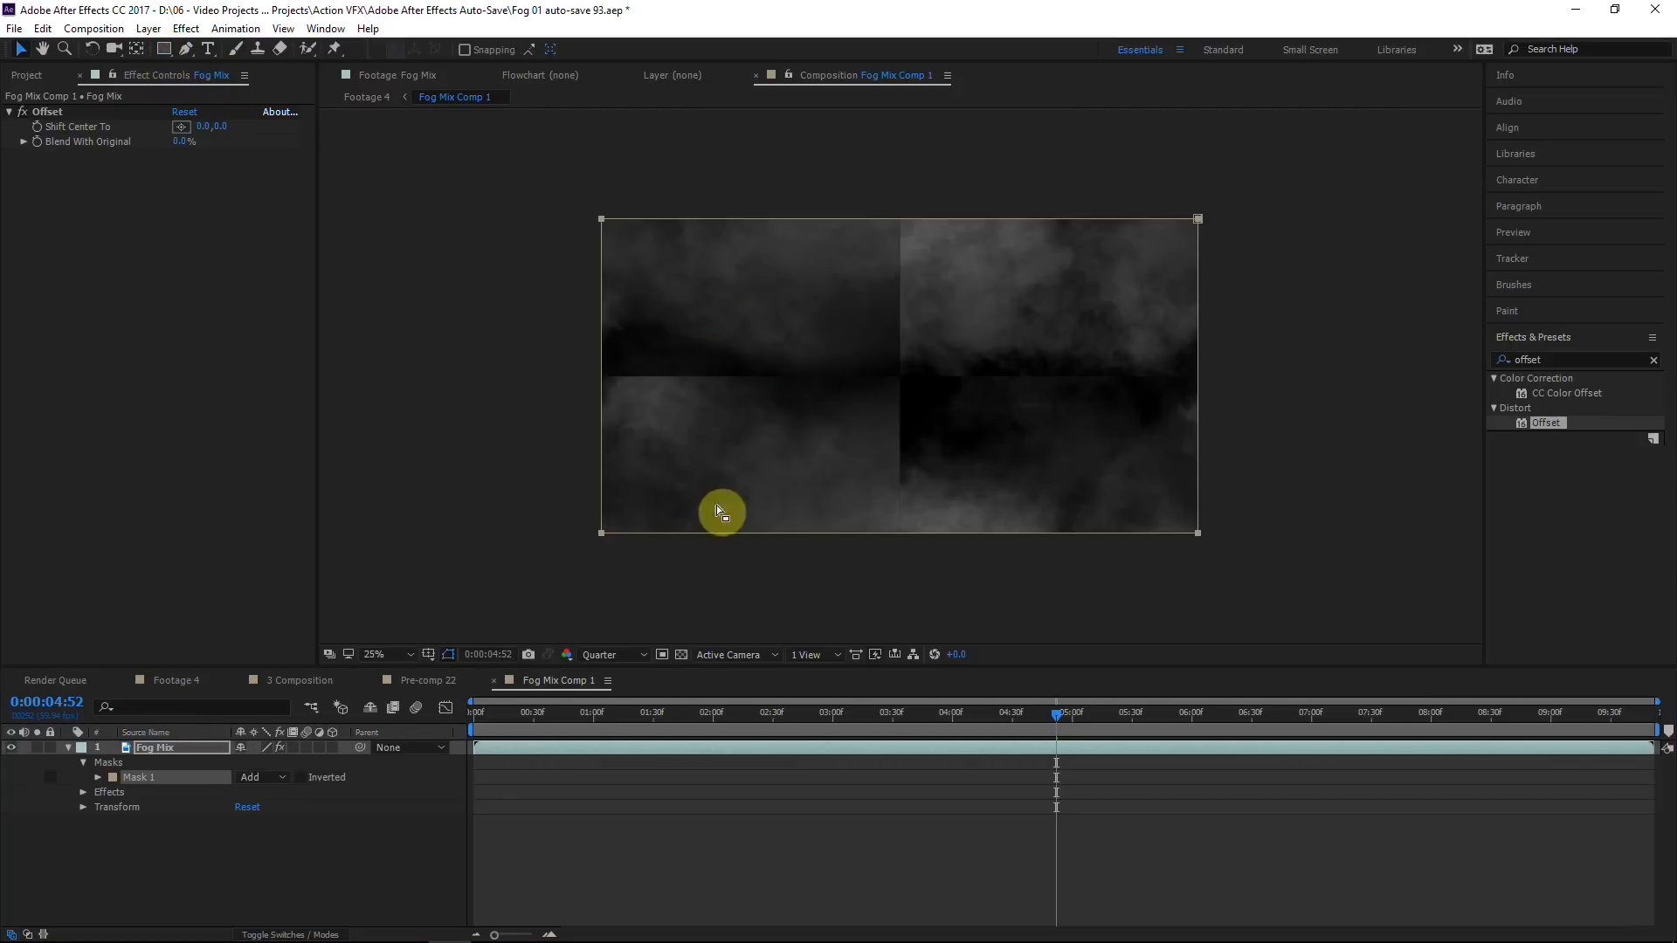
click(95, 778)
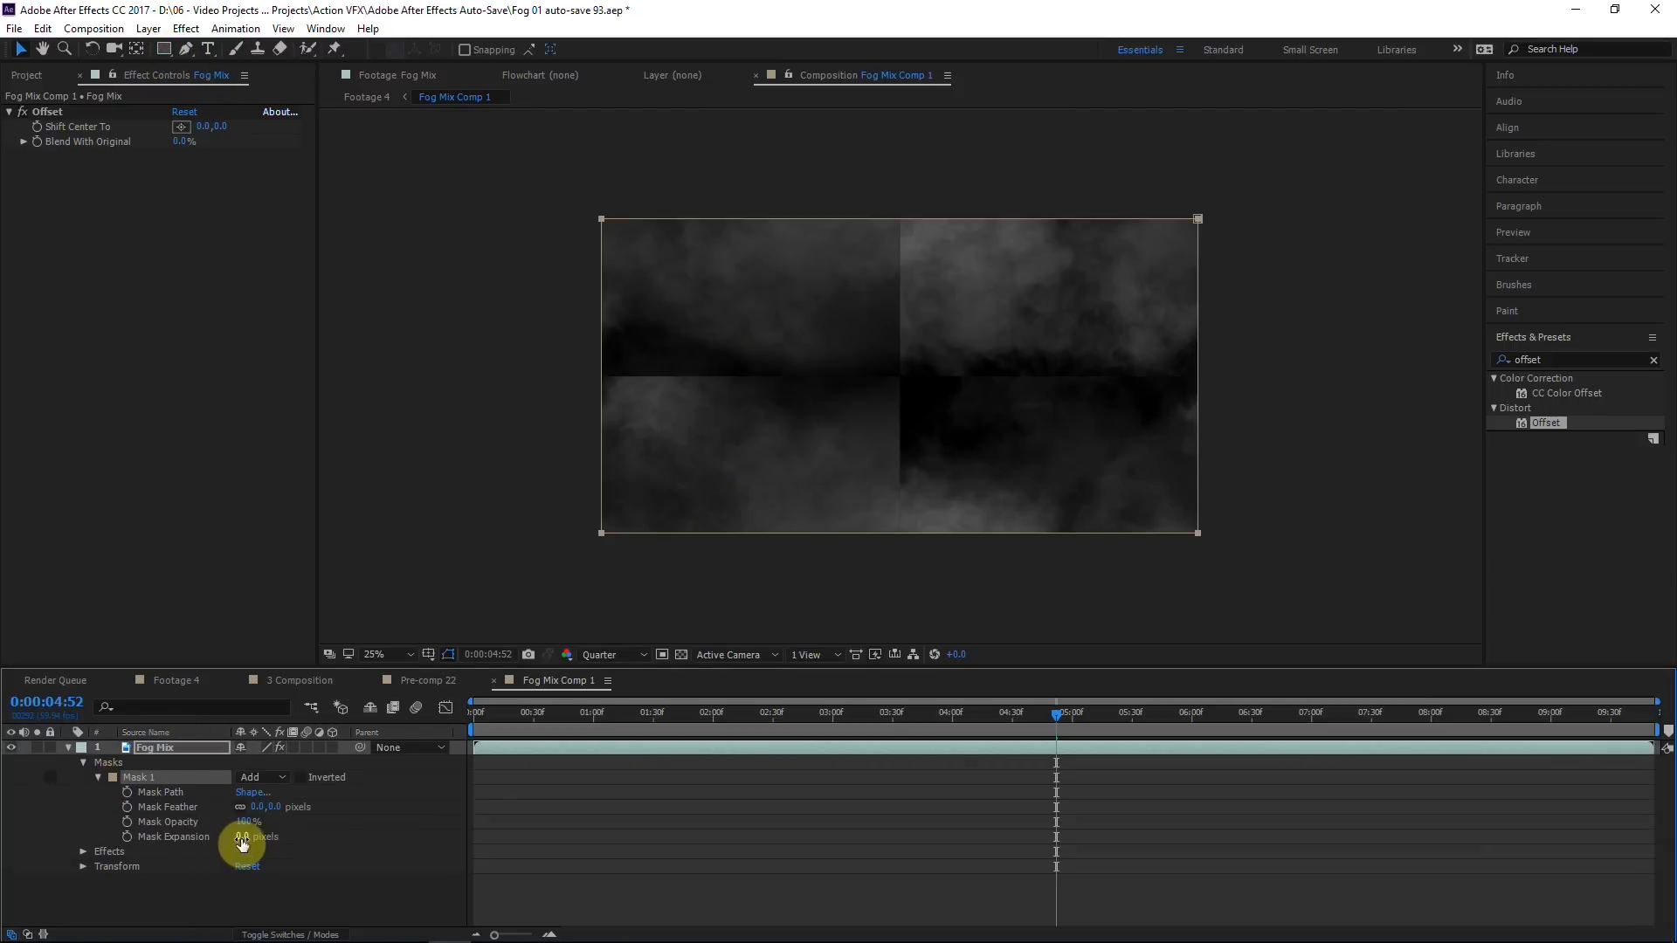
drag(240, 837, 170, 836)
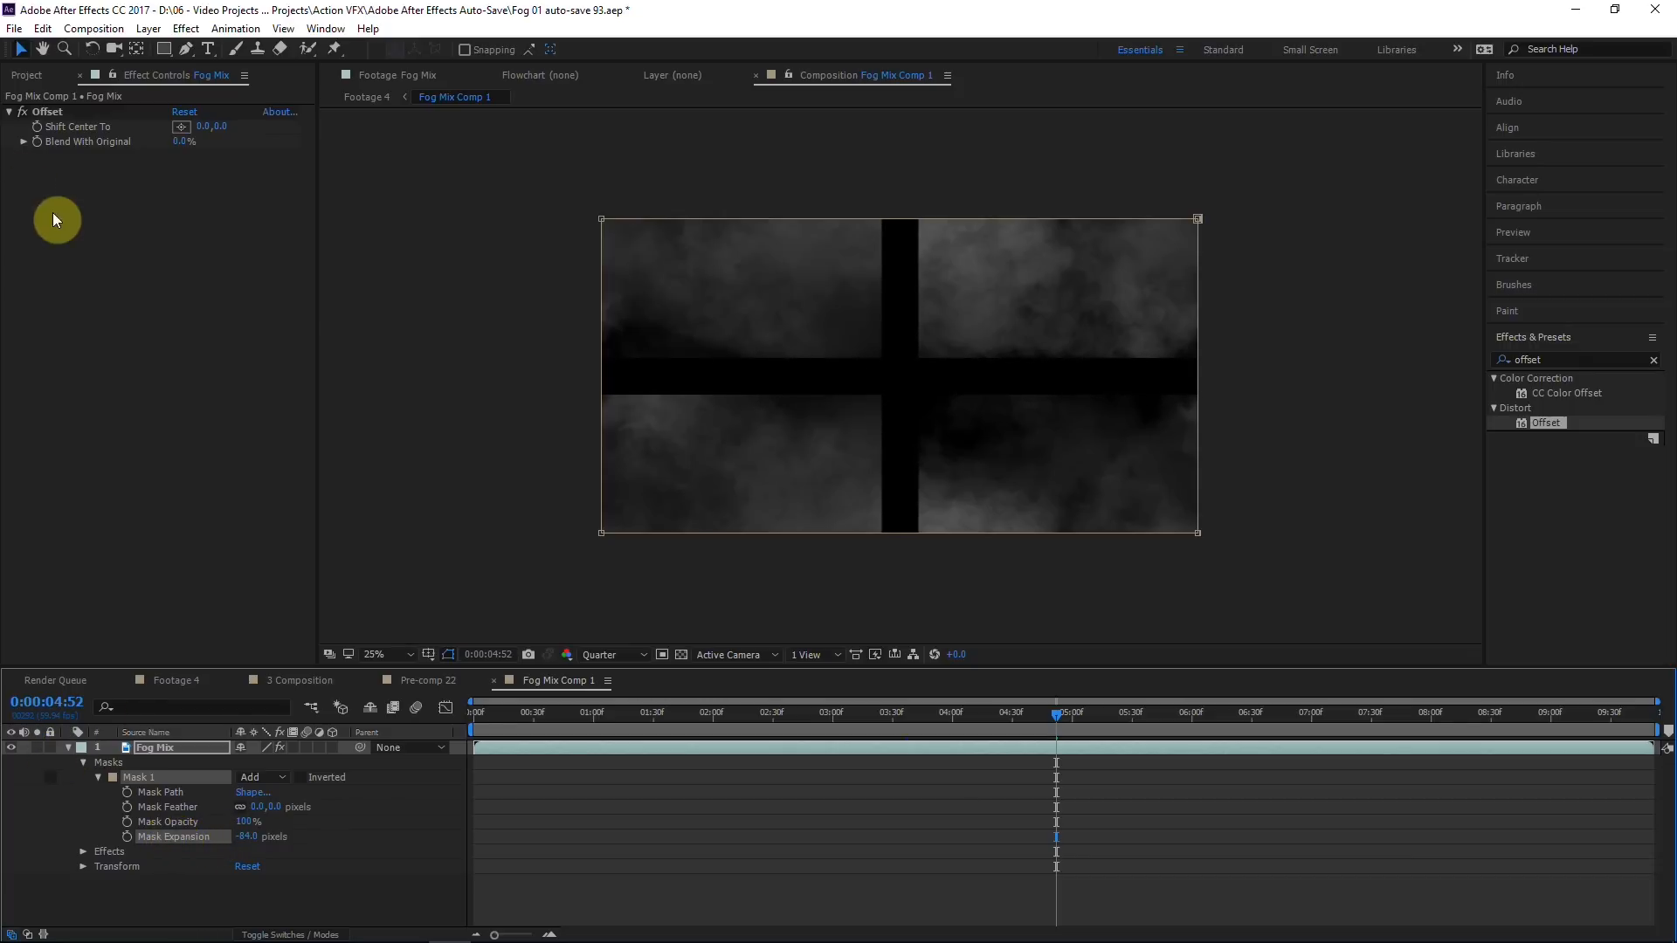
click(21, 114)
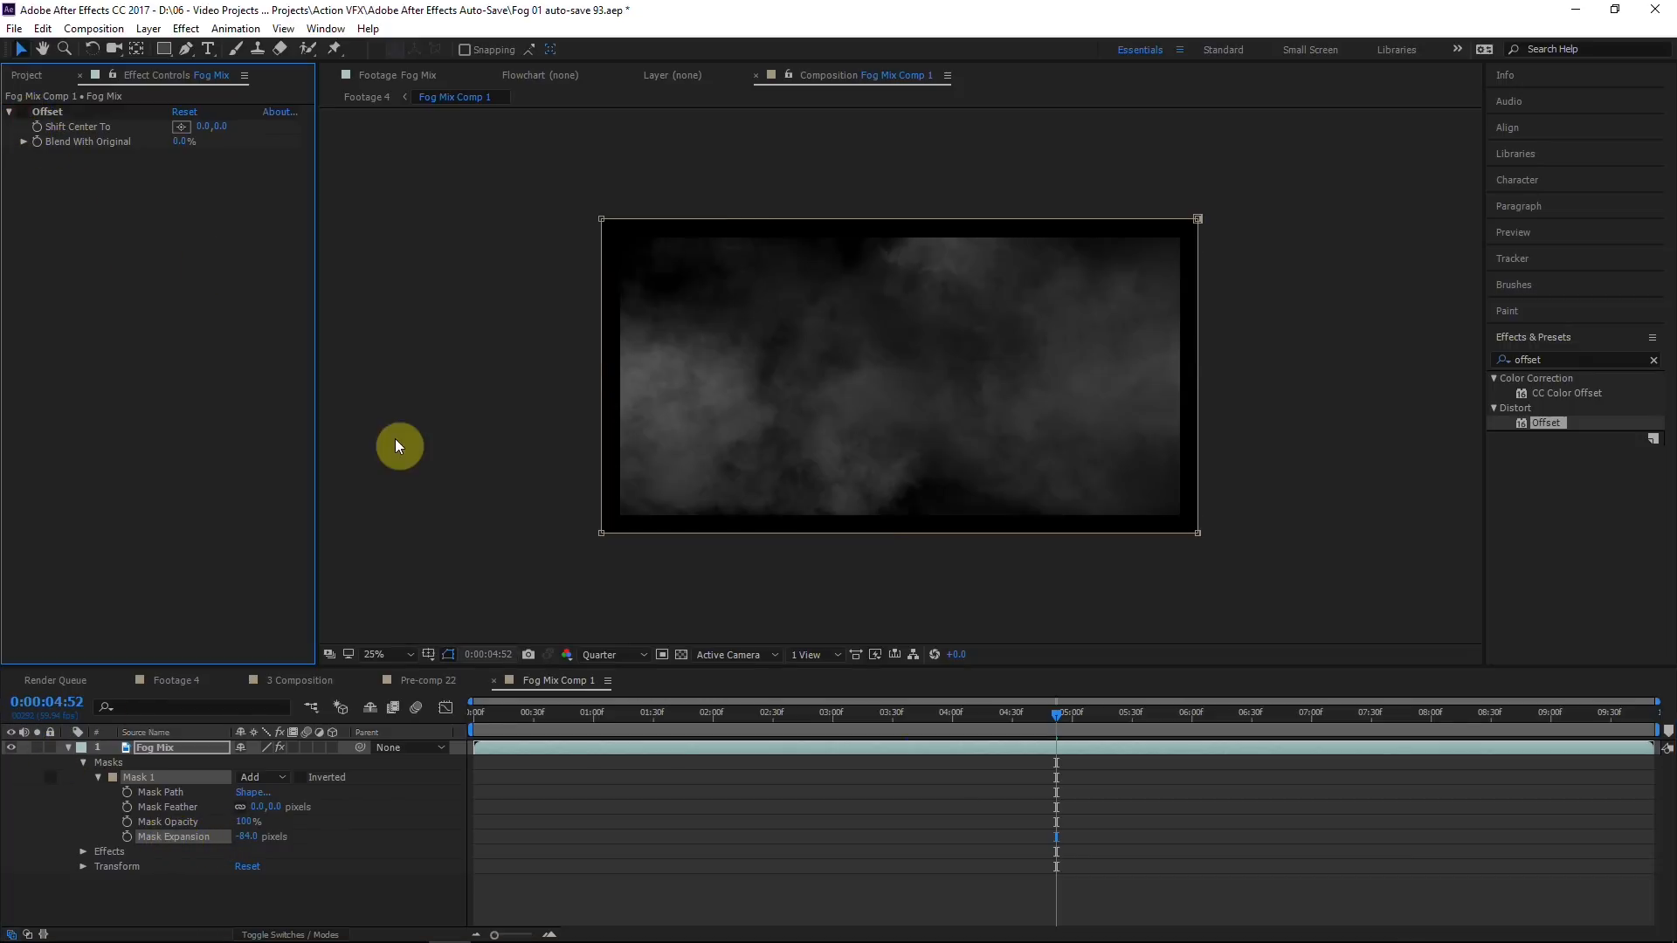
click(22, 112)
drag(249, 836, 438, 803)
drag(249, 836, 252, 843)
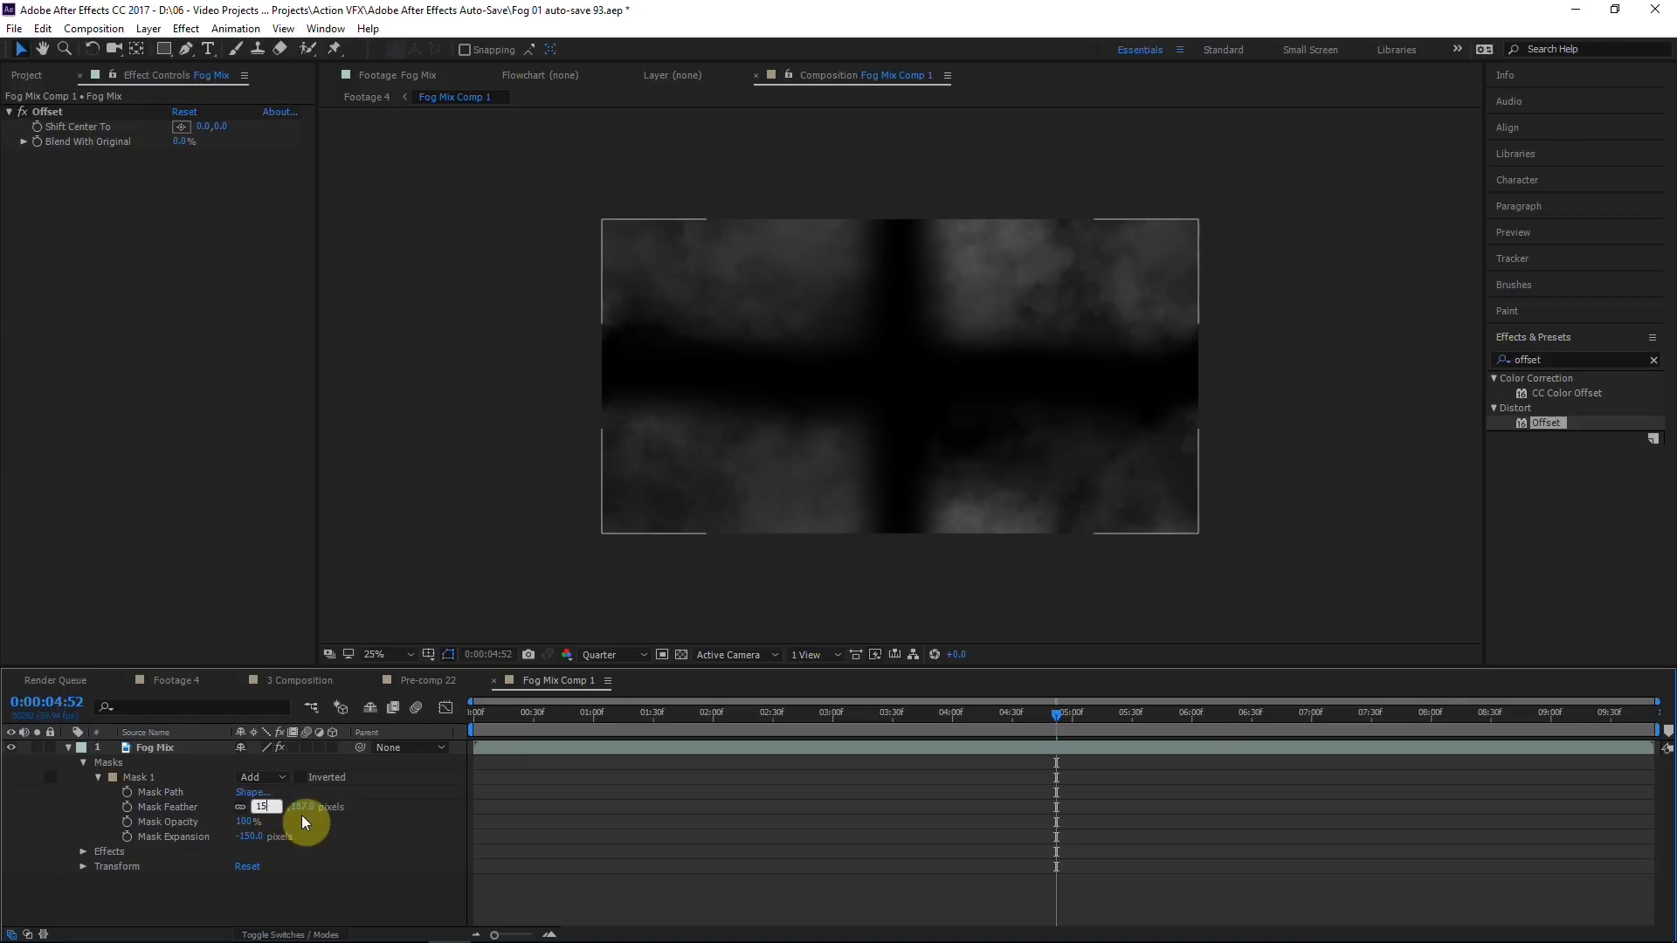
text(0)
key(Return)
Step: Duplicate the masked Fog Mix layer and set the lower copy's Offset Shift Center To to about 765, 484
click(169, 747)
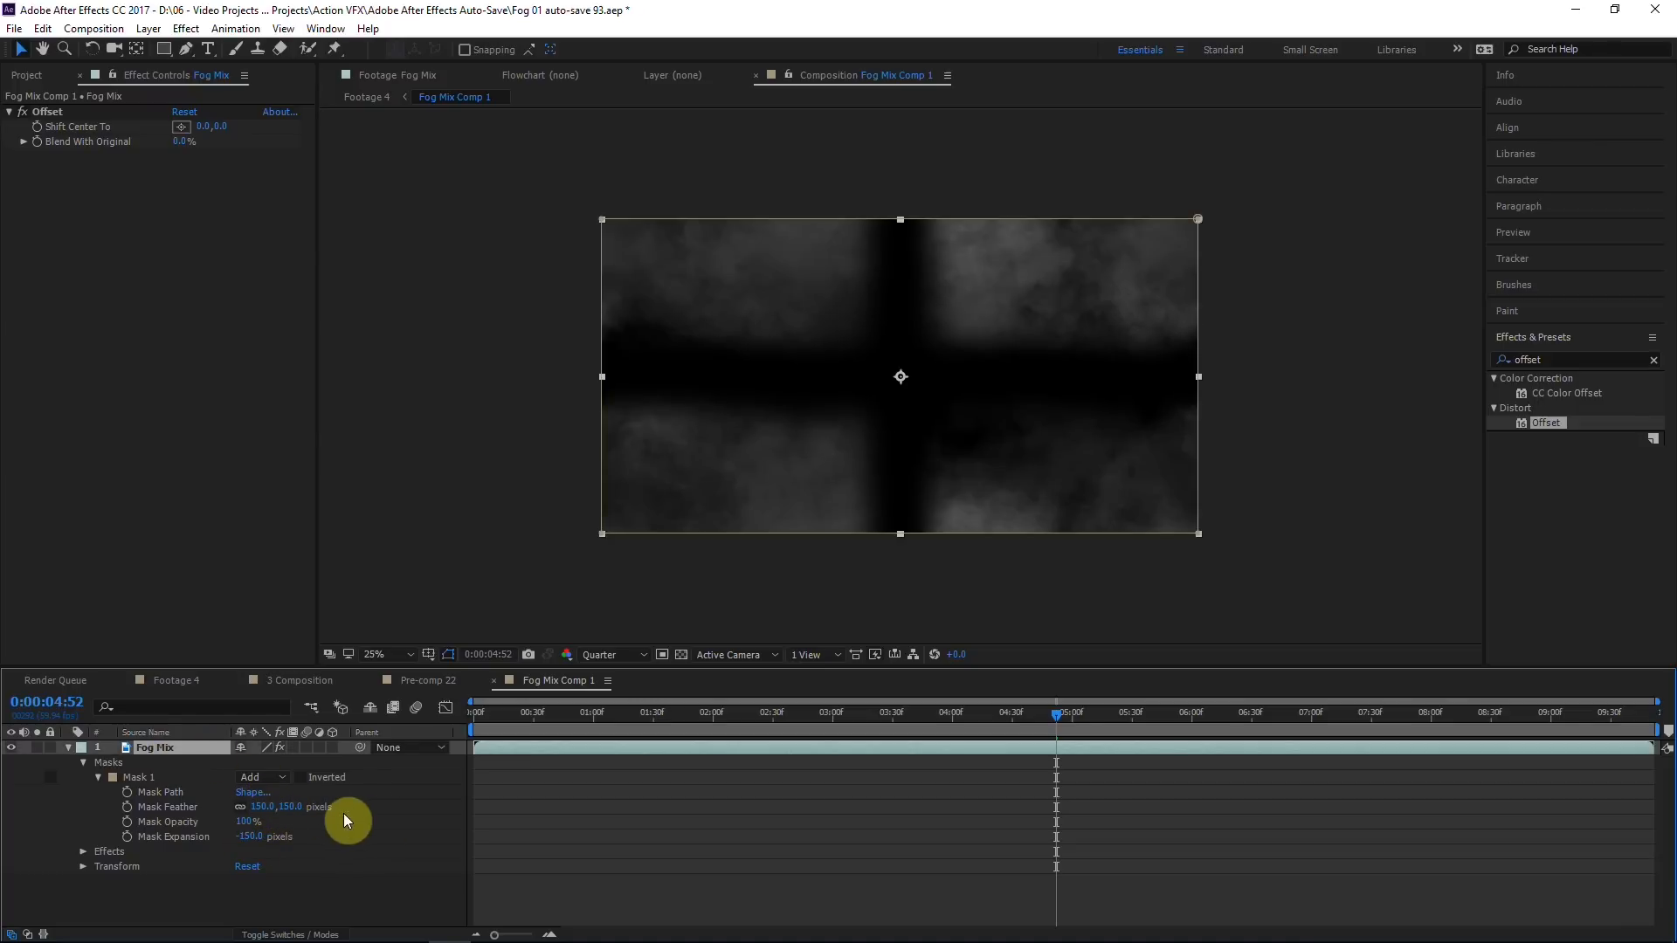
key(ctrl+d)
click(160, 764)
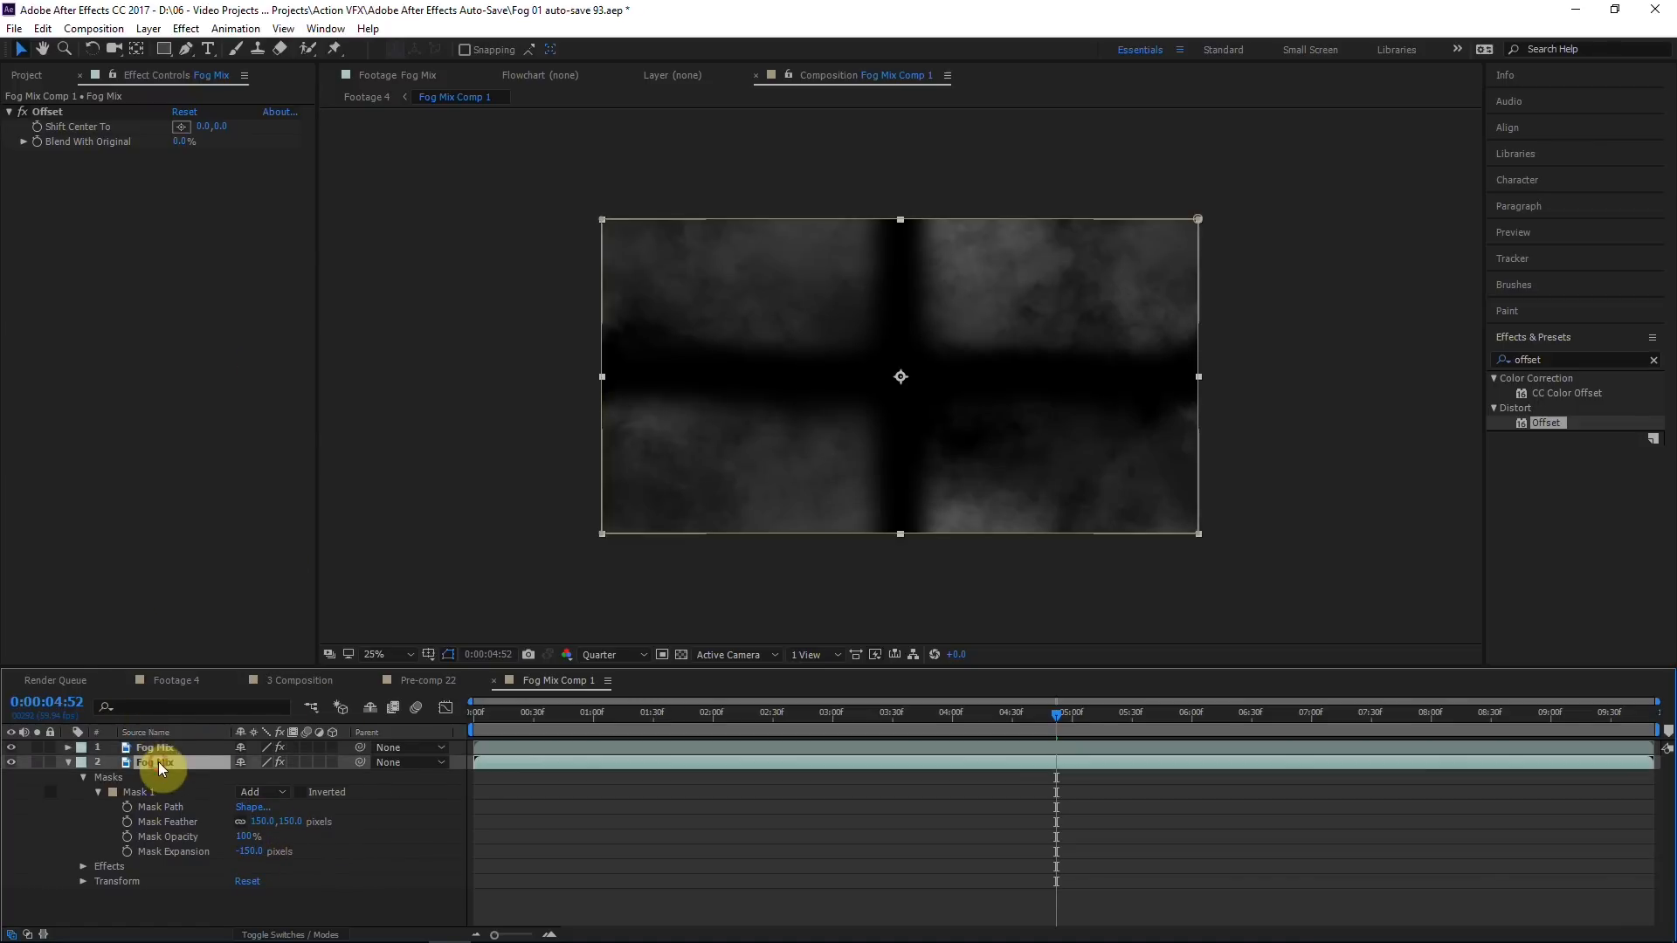
mouse_move(210, 131)
mouse_down()
mouse_move(536, 102)
mouse_move(363, 102)
mouse_move(221, 131)
mouse_move(656, 124)
mouse_up()
drag(218, 129, 521, 134)
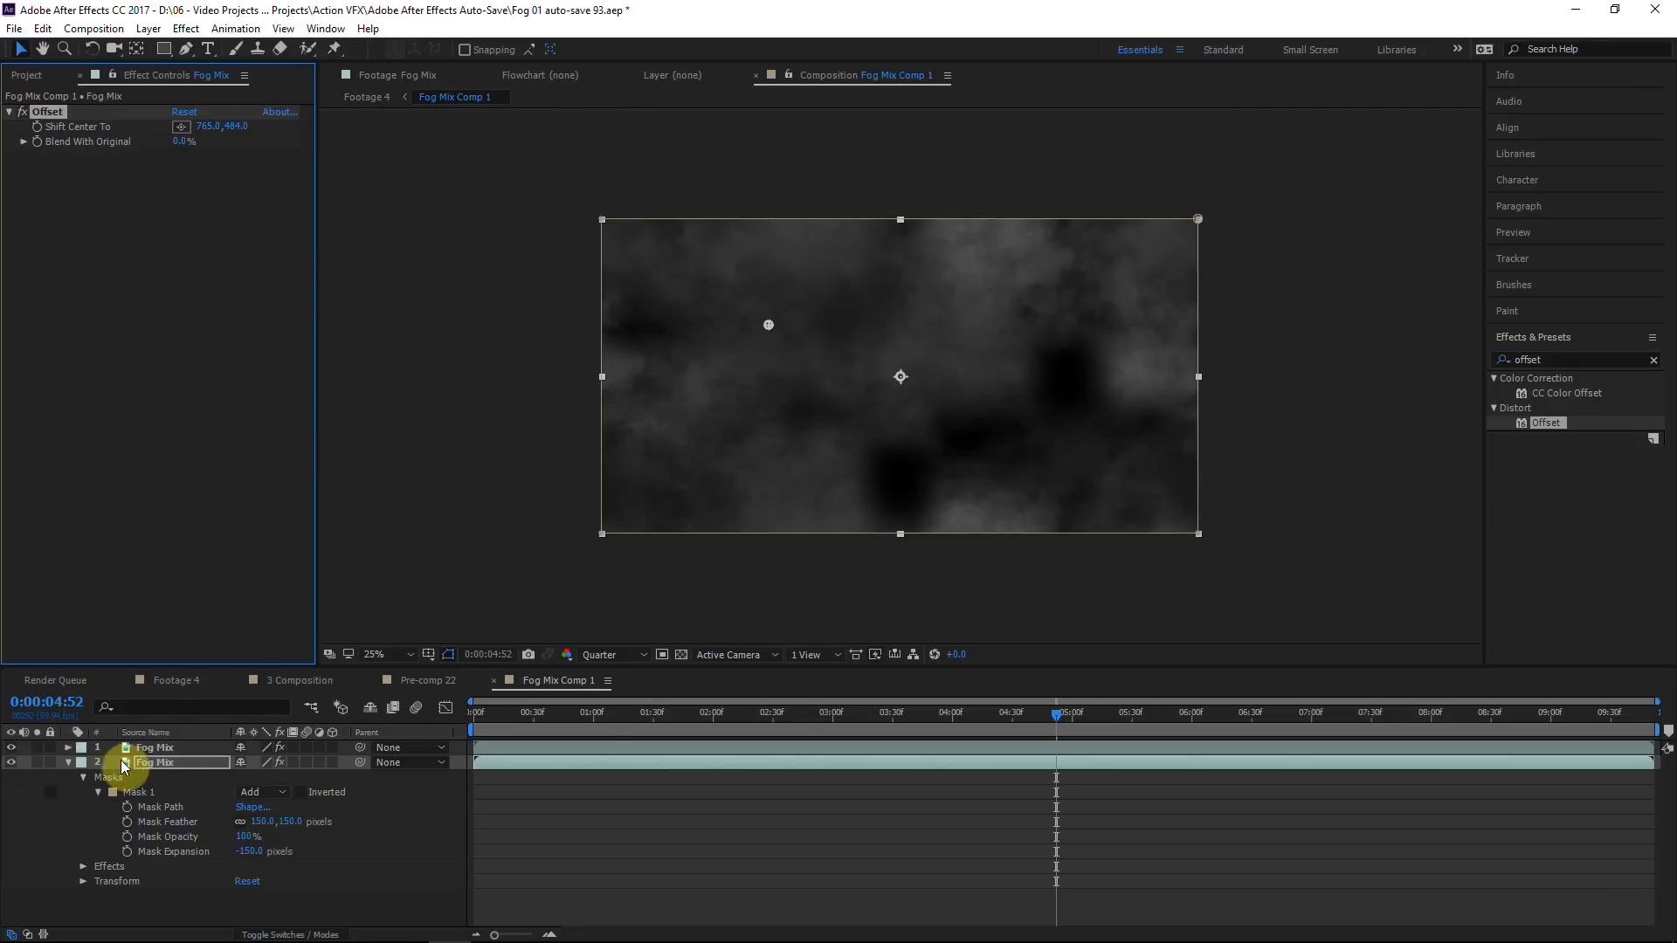
Step: Duplicate the lower Fog Mix layer and remove the mask and Offset effect from the bottom copy
click(70, 763)
click(182, 762)
key(ctrl+d)
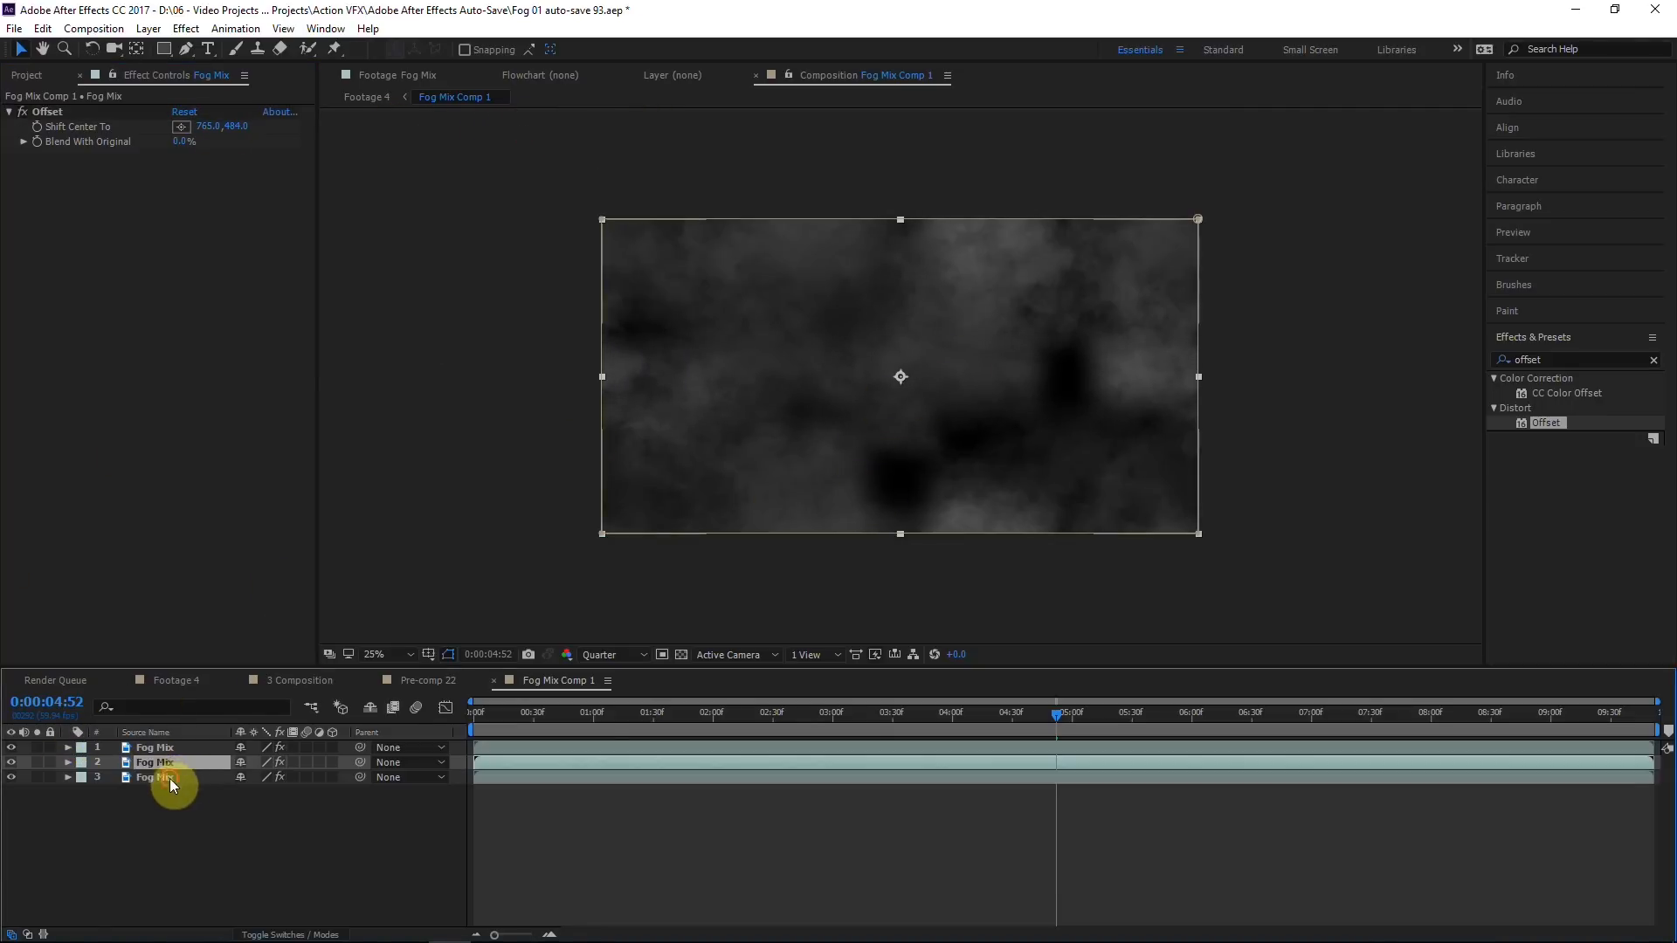
click(169, 778)
key(m)
key(Delete)
click(63, 111)
key(Delete)
Step: Compare the fog with and without the bottom Fog Mix layer, and preview the layered fog's movement
click(587, 780)
click(12, 777)
click(11, 777)
drag(579, 713, 680, 712)
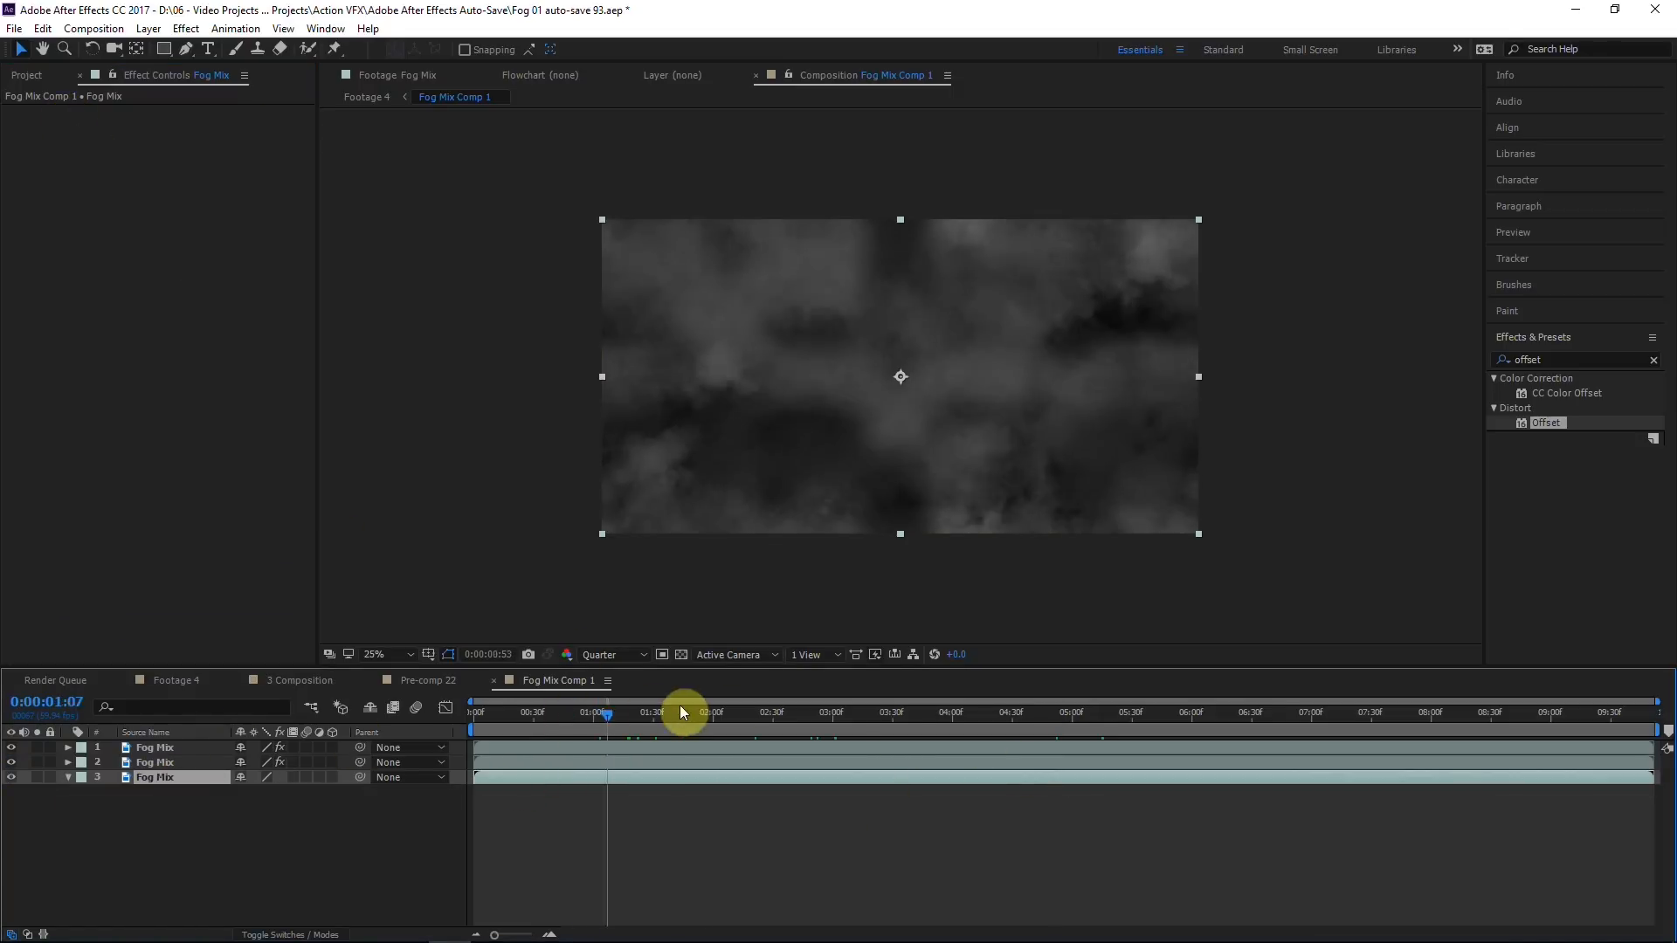
key(space)
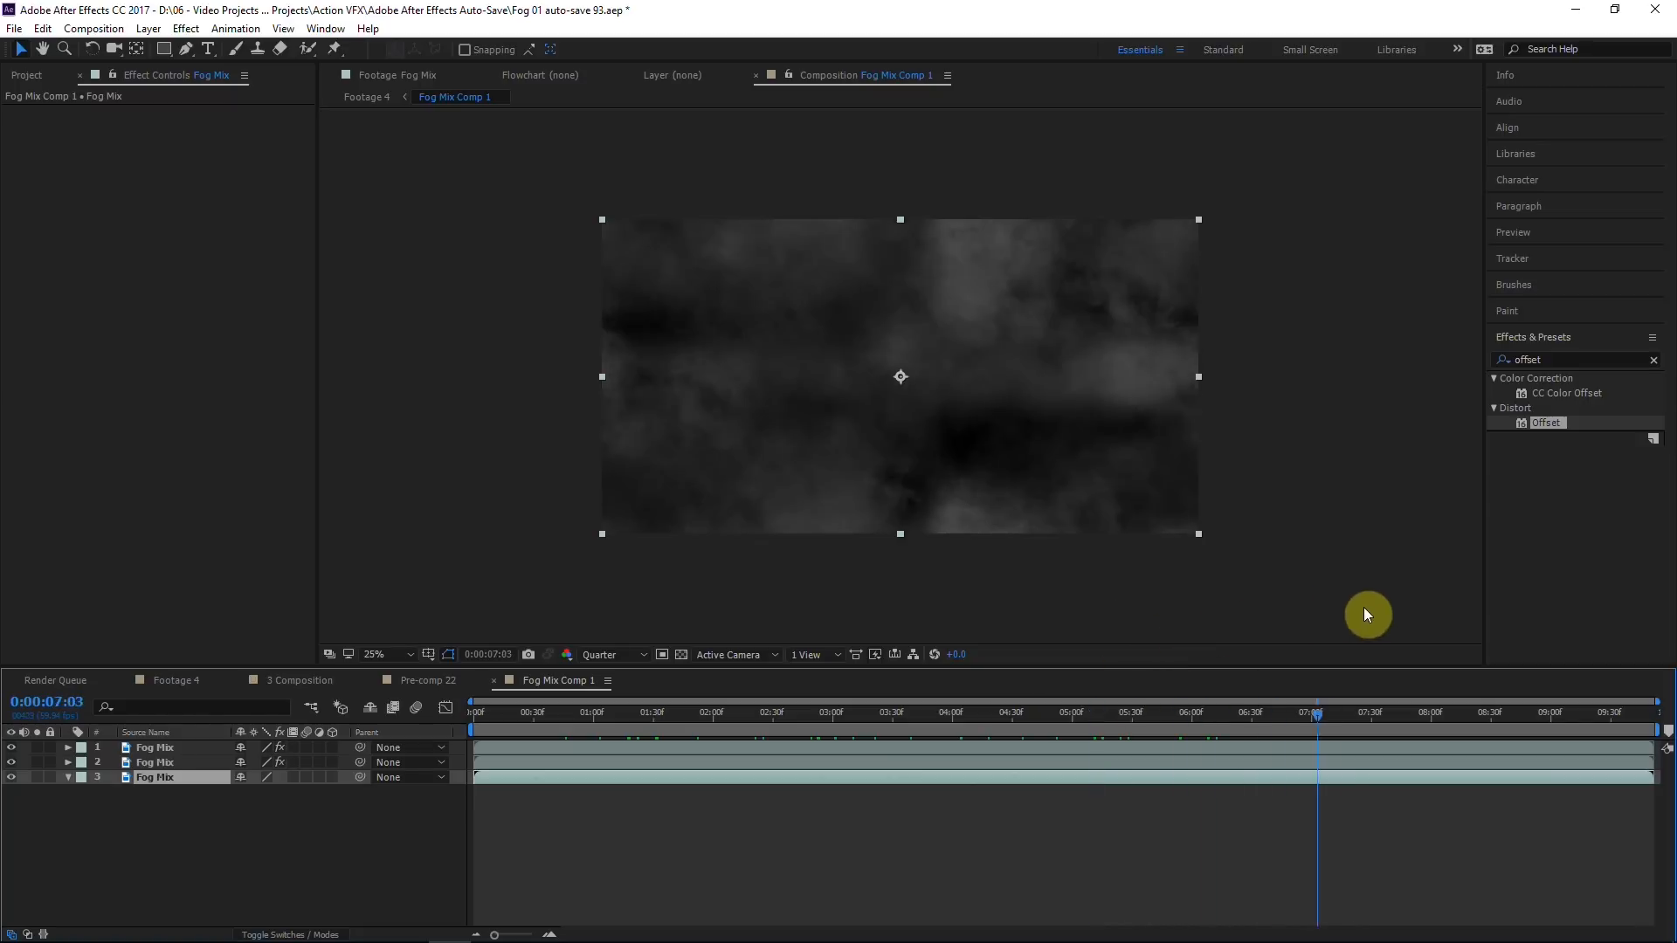
Step: Add an adjustment layer above the Fog Mix copies with an Offset effect whose Shift Center To is 0, 0
click(186, 749)
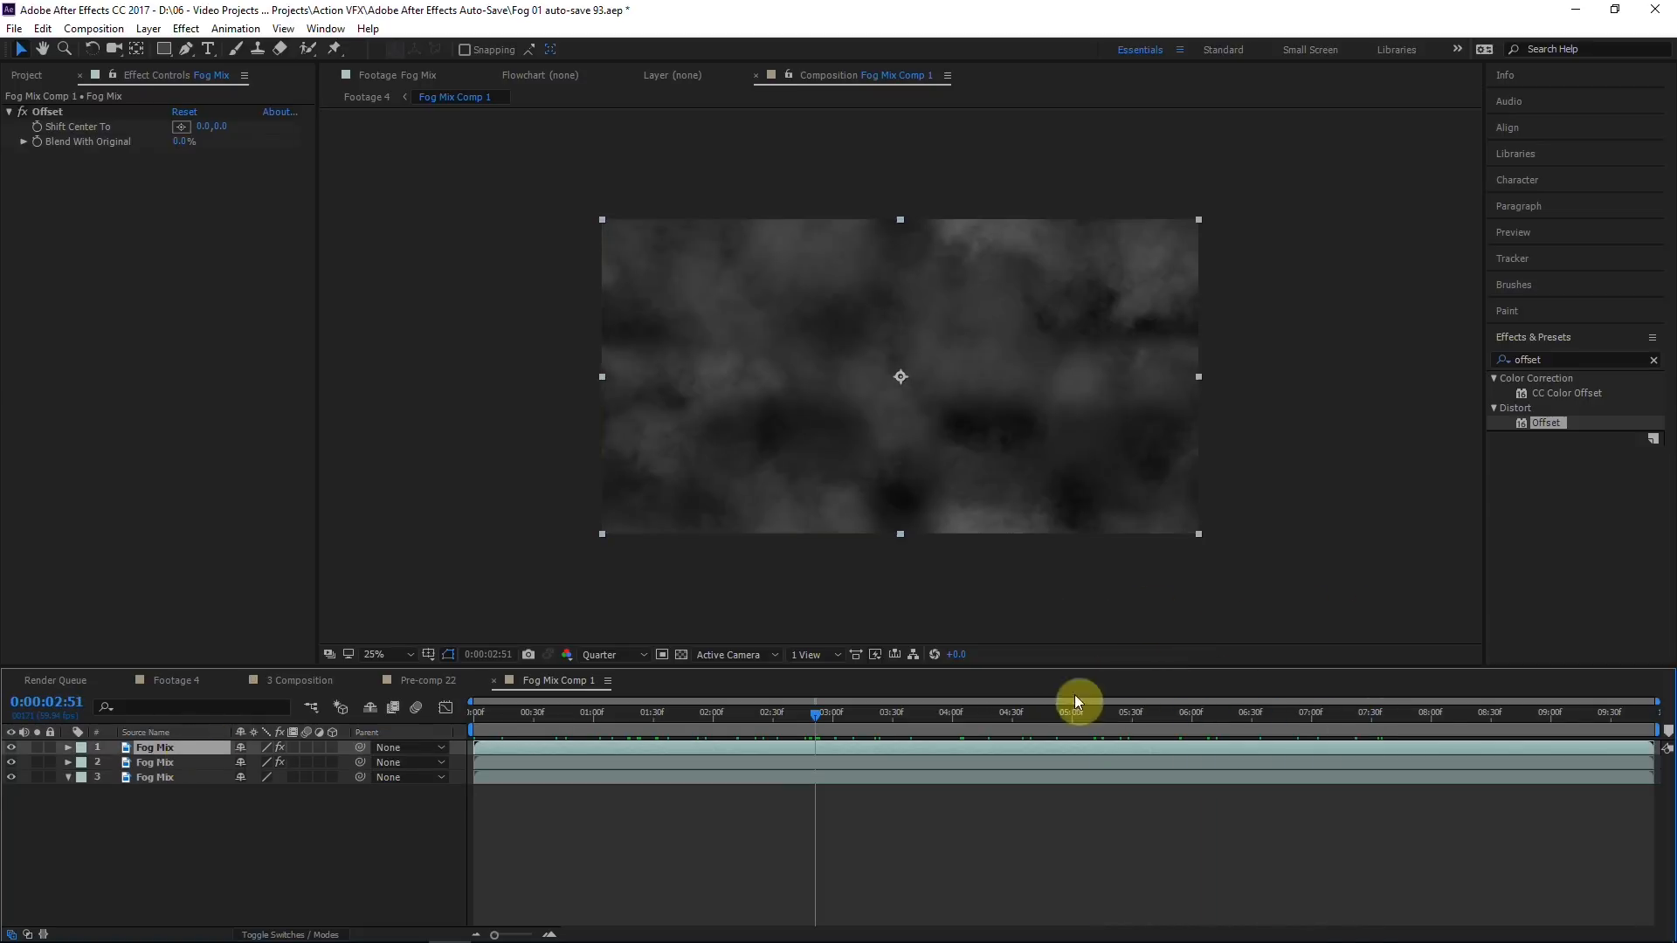
key(ctrl+alt+y)
drag(1548, 427, 280, 310)
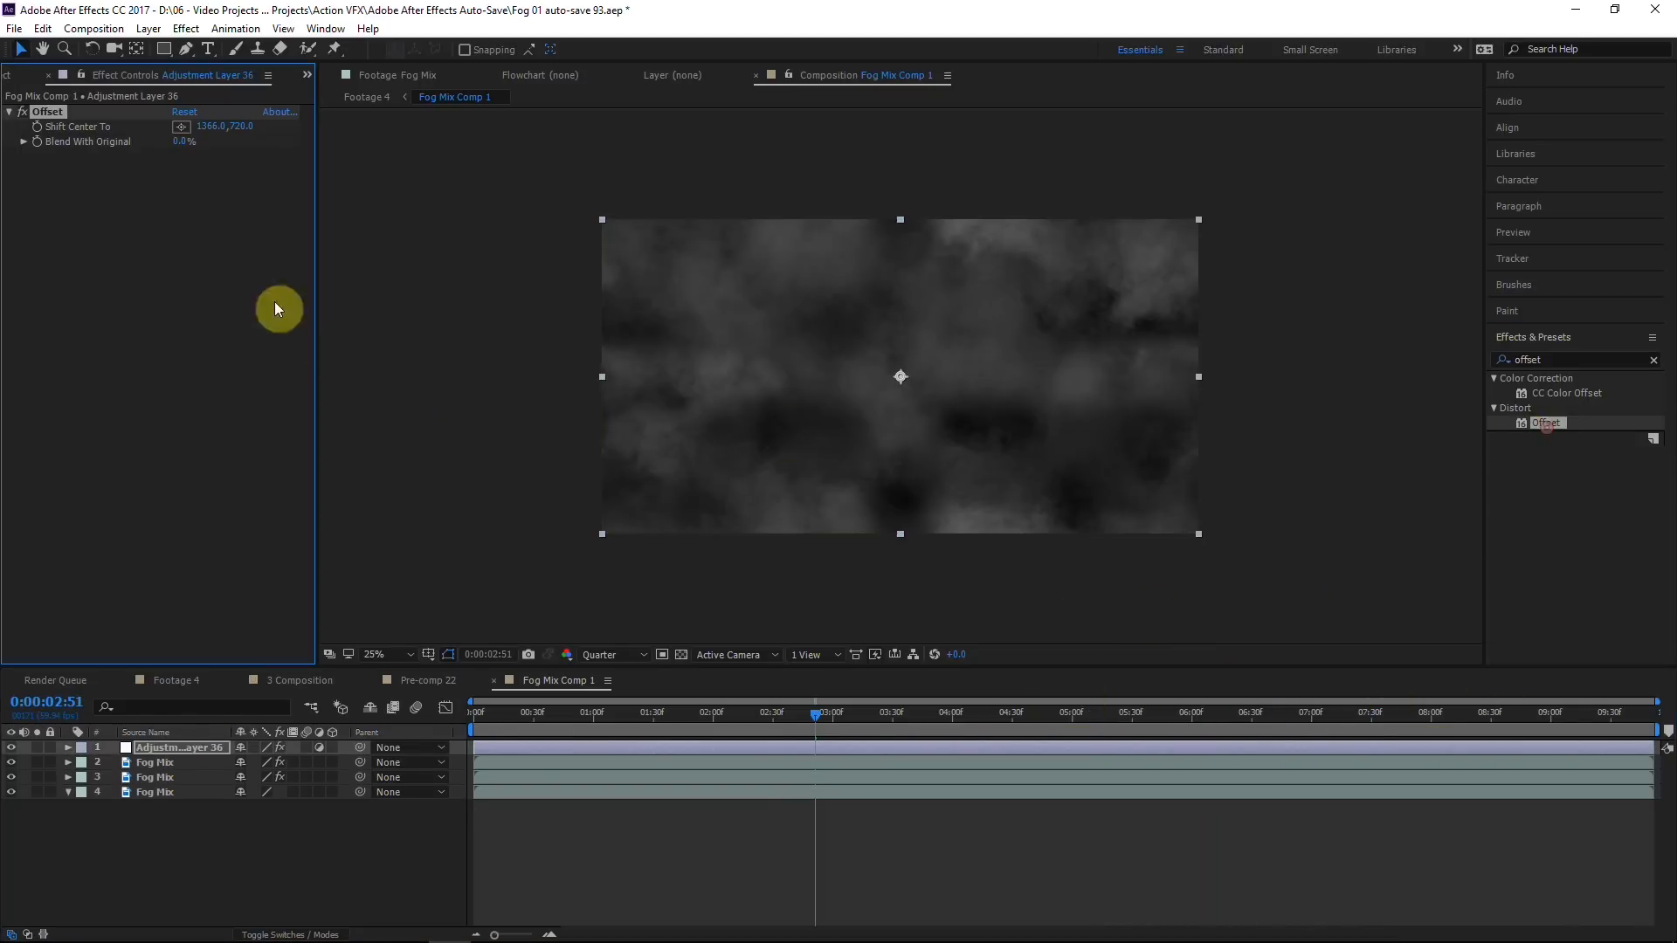
click(224, 127)
text(0)
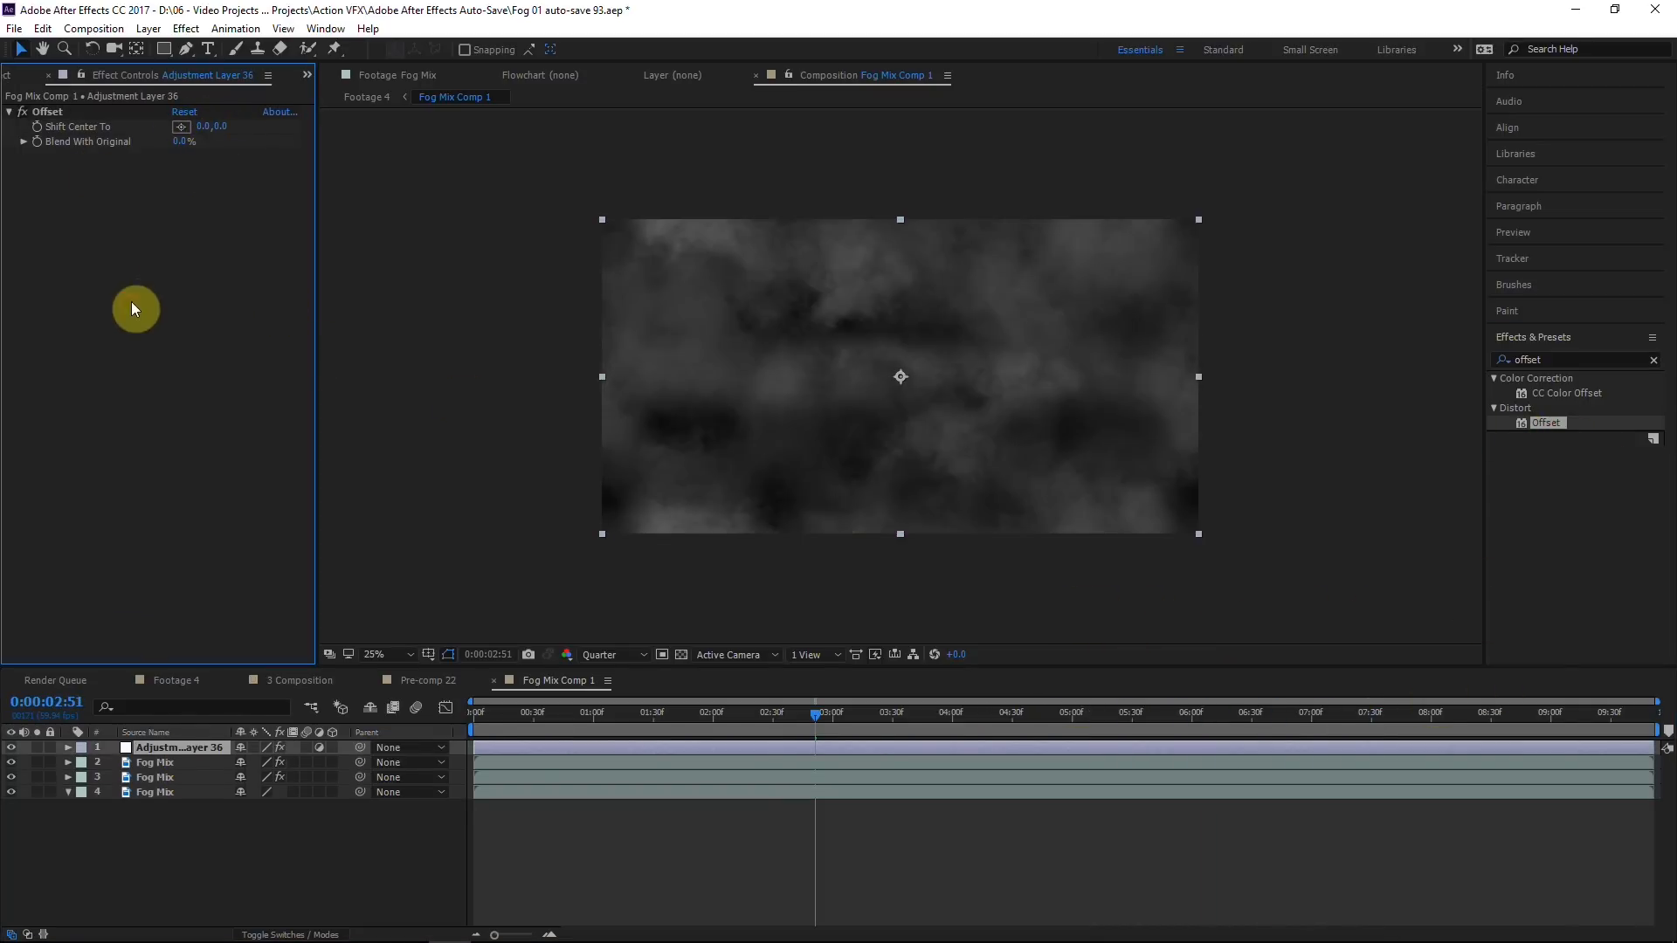
click(131, 302)
click(147, 854)
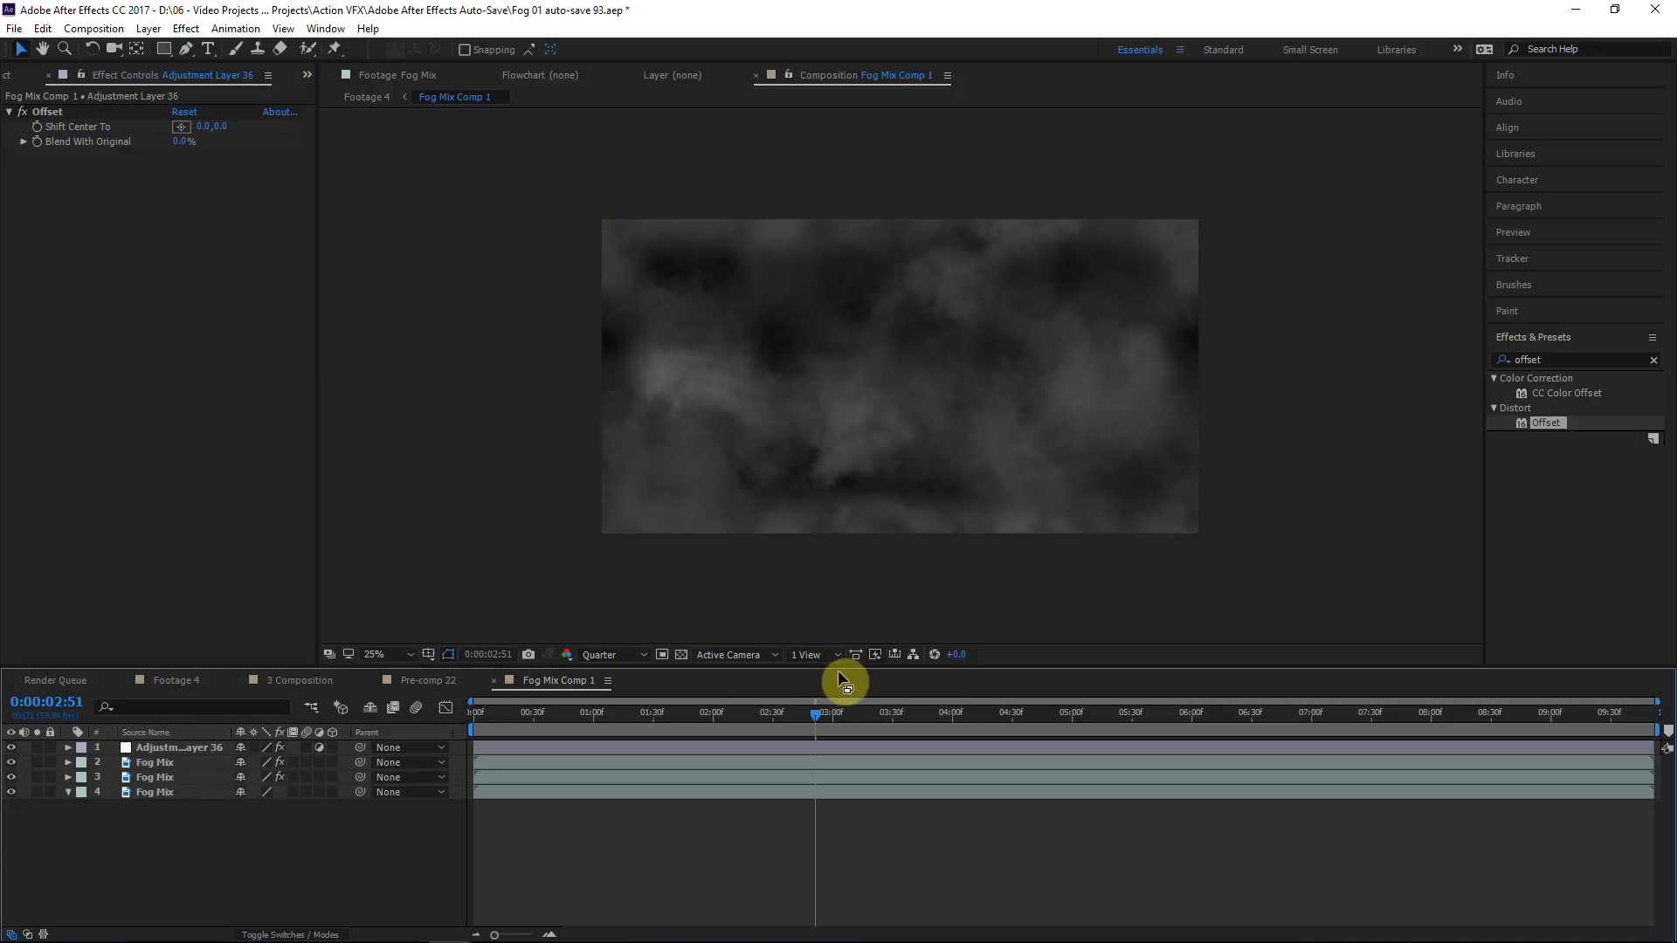
Step: Scrub the offset fog to check its seams, and view the bottom Fog Mix layer alone for comparison
click(861, 713)
drag(980, 712, 1179, 712)
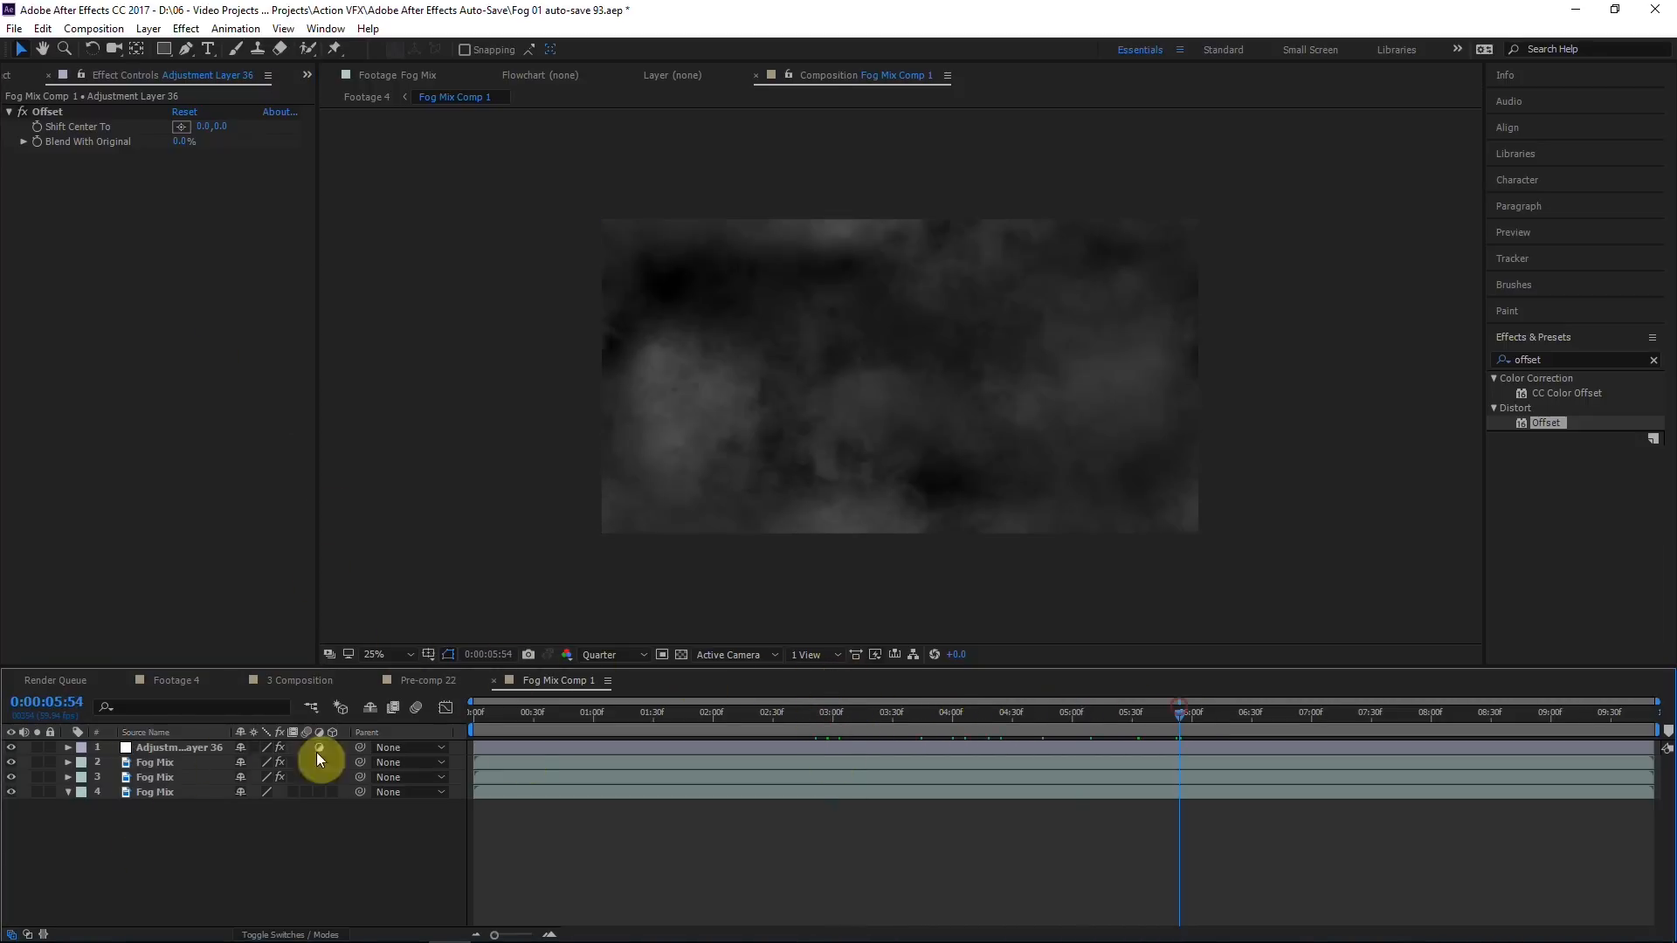
click(37, 792)
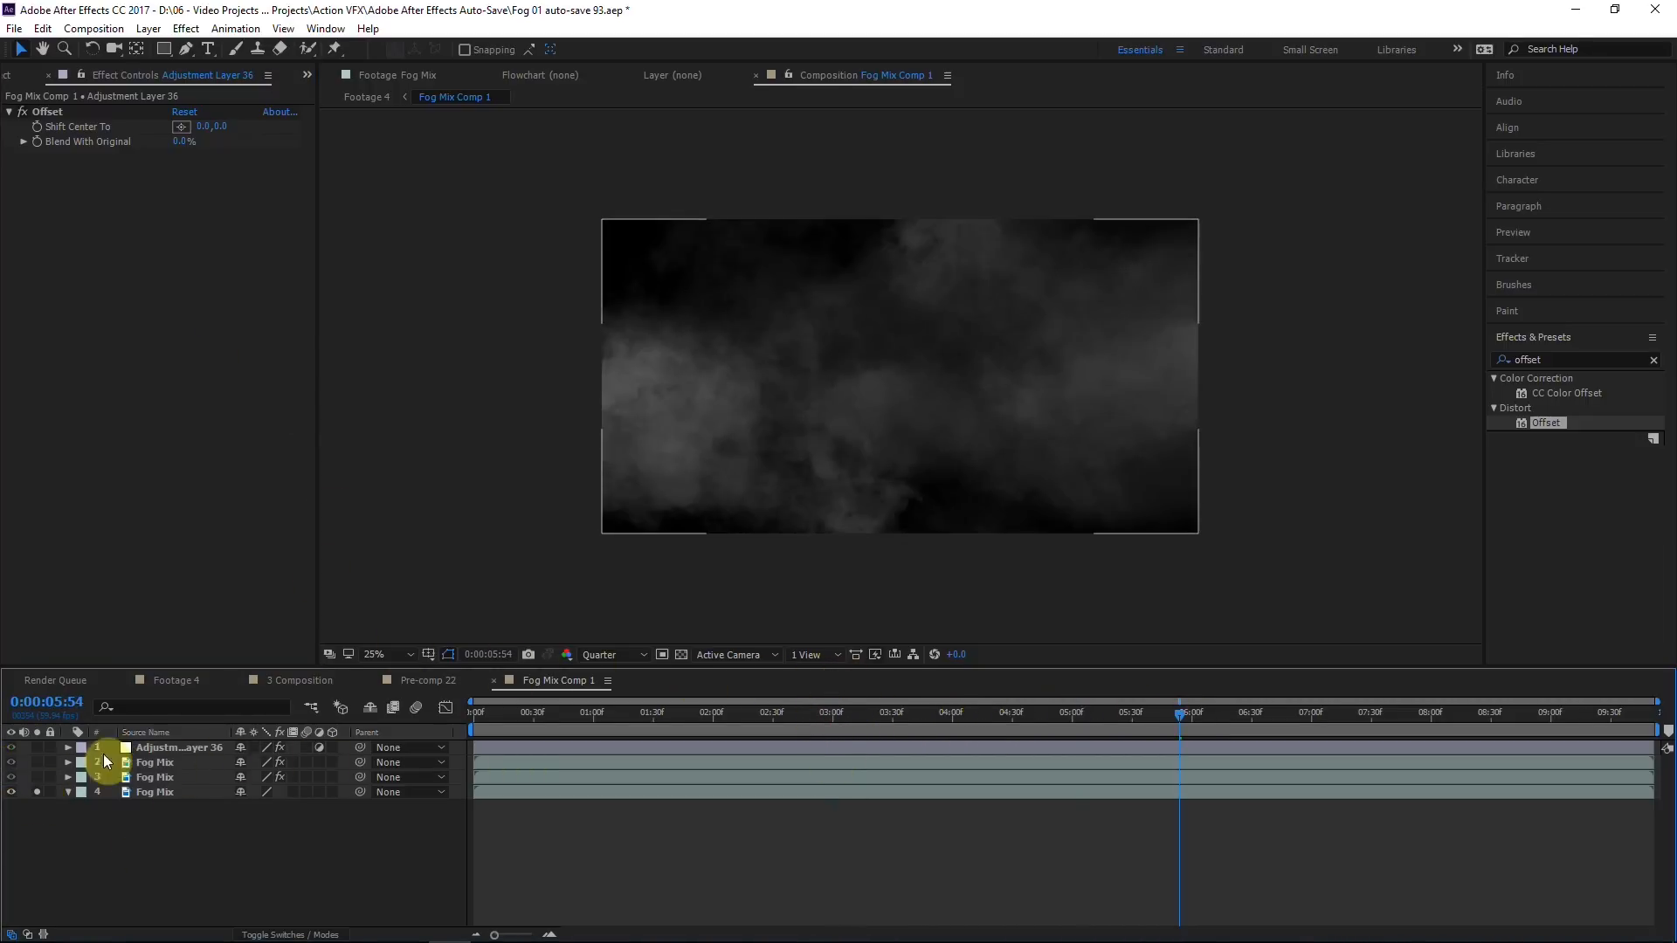
click(37, 792)
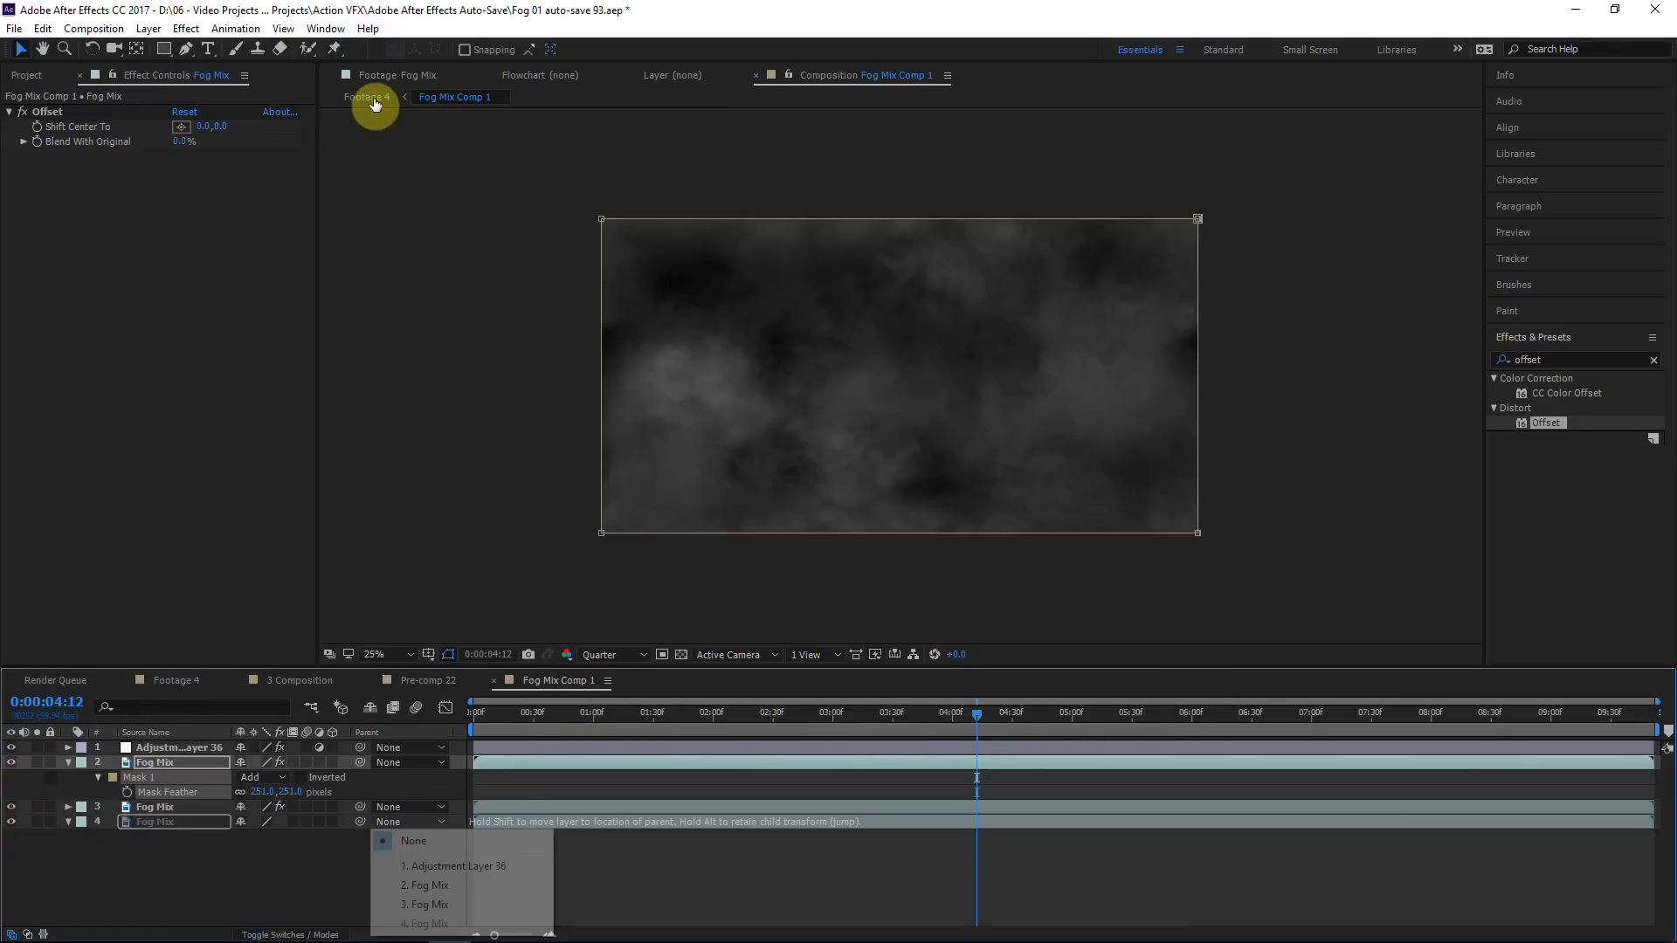
Step: Apply Motion Tile to Fog Mix Comp 1 in Footage 4 with output width 200 and output height 150, and scrub to check coverage
click(374, 99)
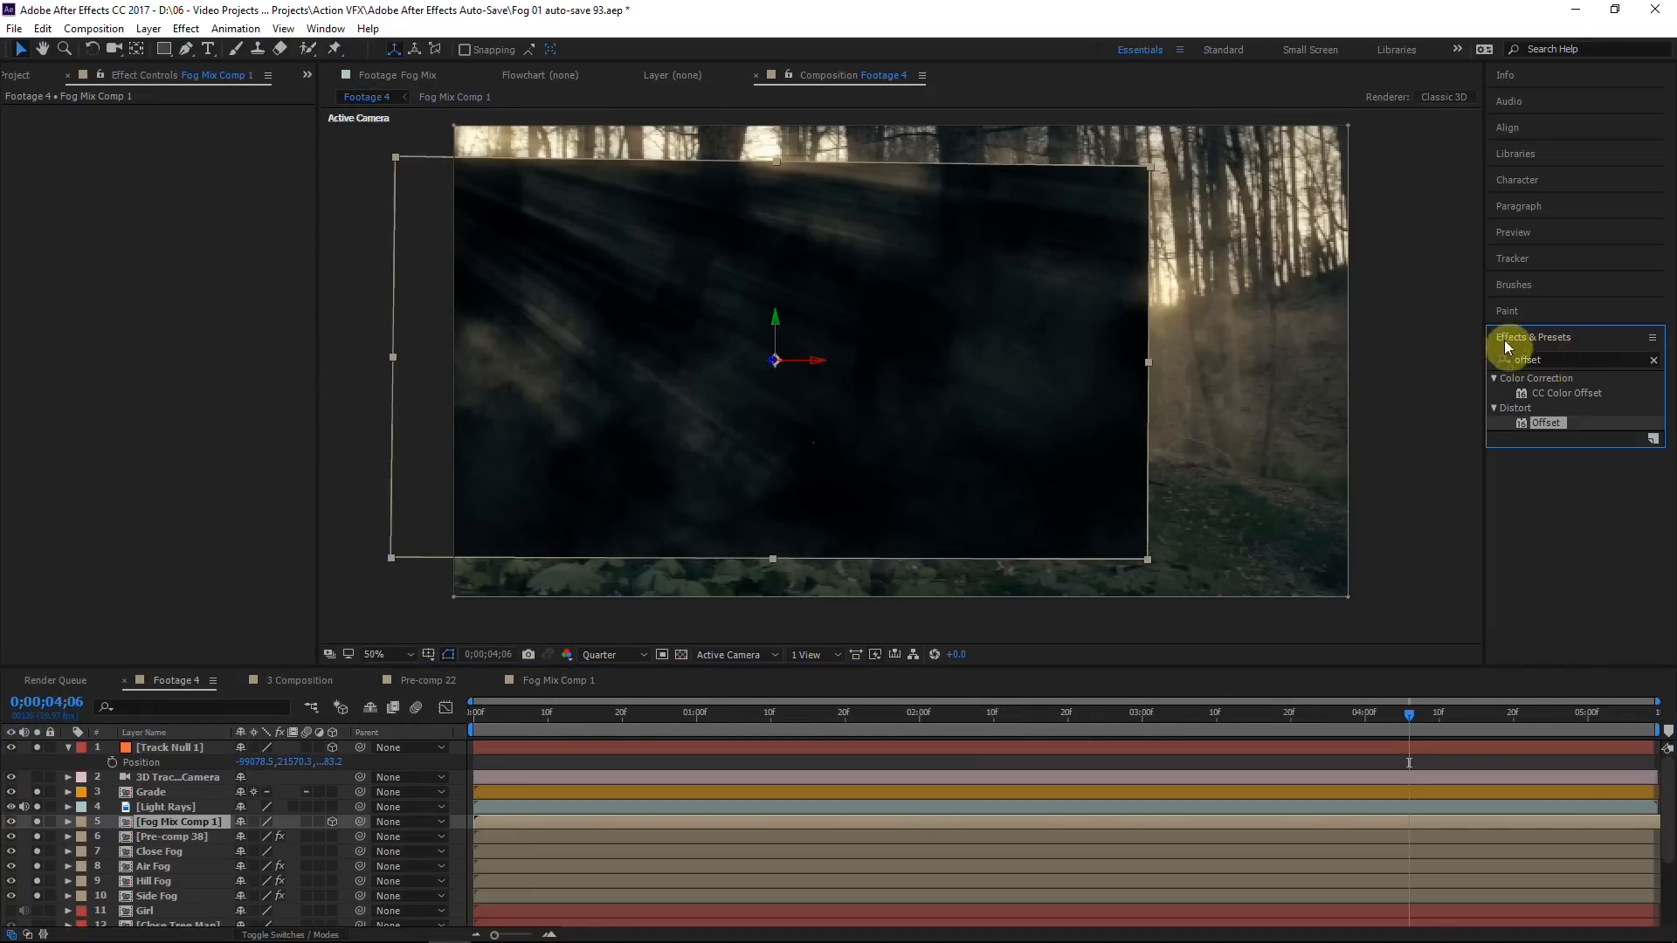
click(1559, 359)
text(motion)
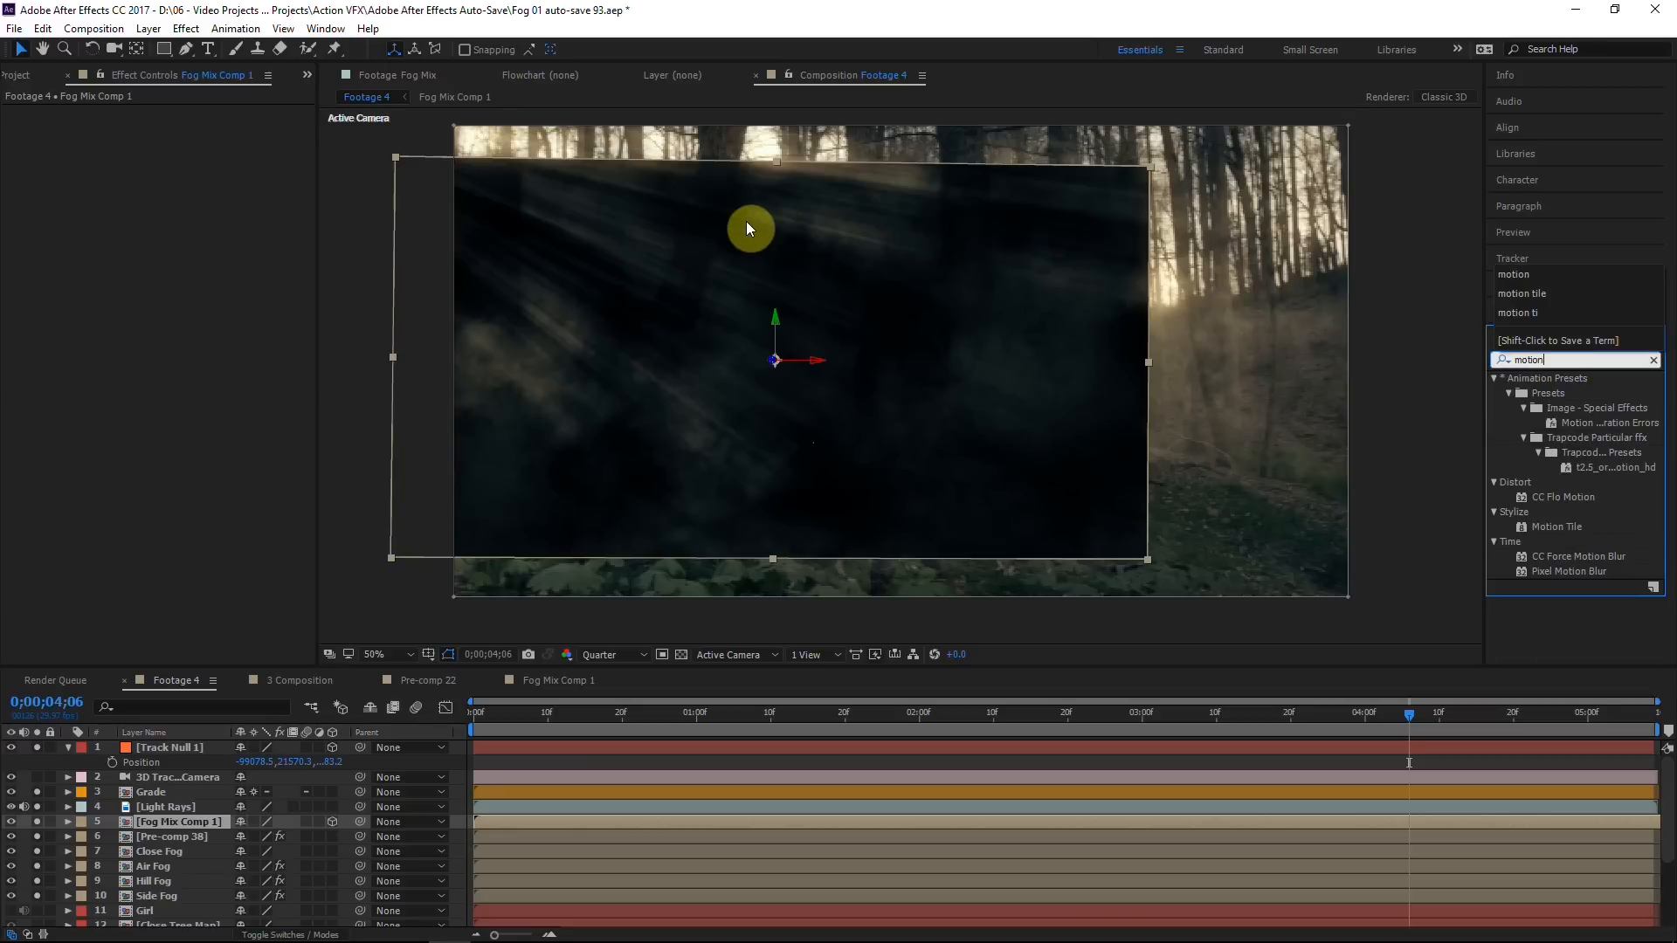
drag(1556, 527, 194, 824)
click(180, 396)
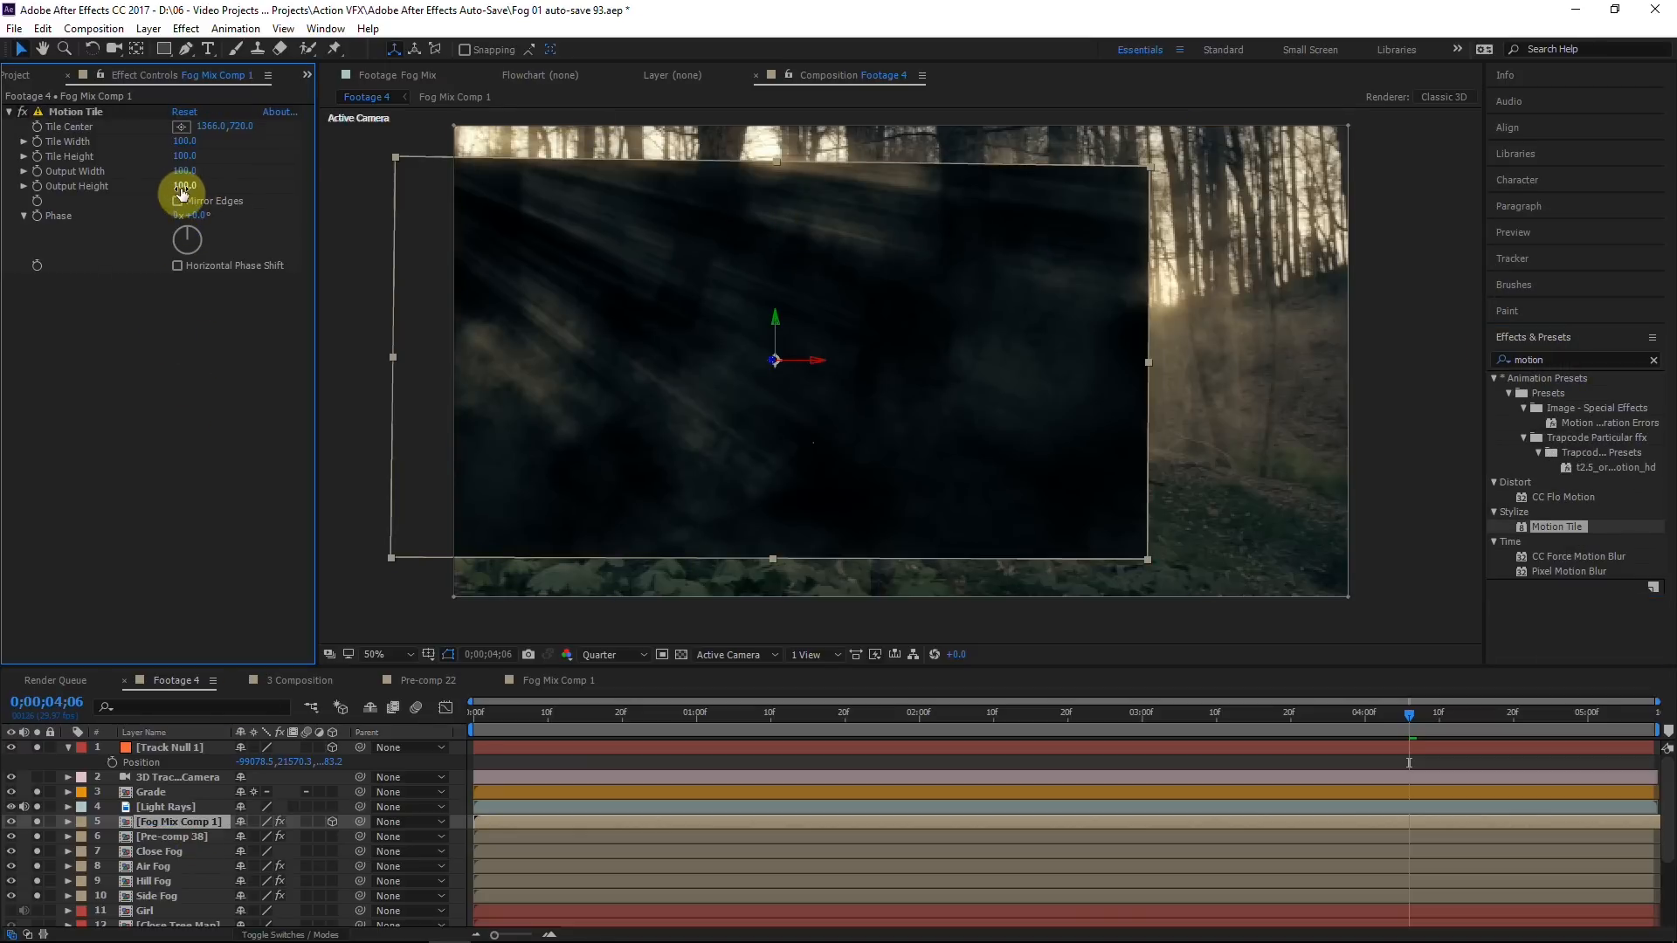
mouse_move(186, 171)
mouse_down()
mouse_move(206, 171)
mouse_move(191, 185)
mouse_up()
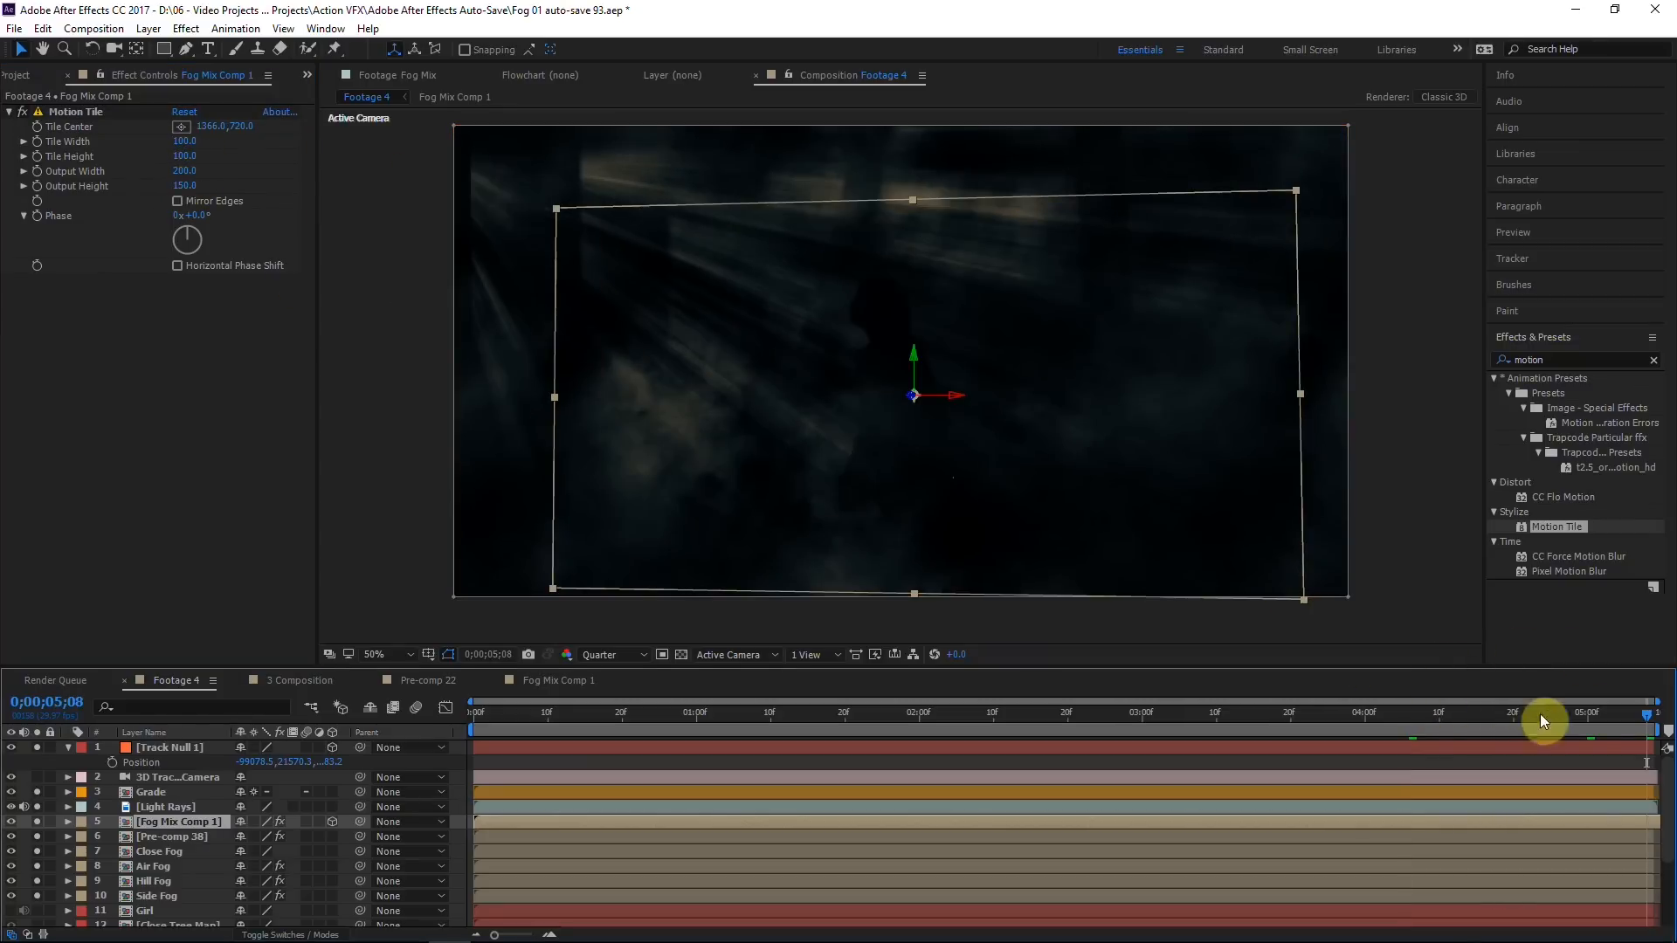
mouse_move(1539, 714)
mouse_down()
mouse_move(1601, 716)
mouse_move(1555, 715)
mouse_up()
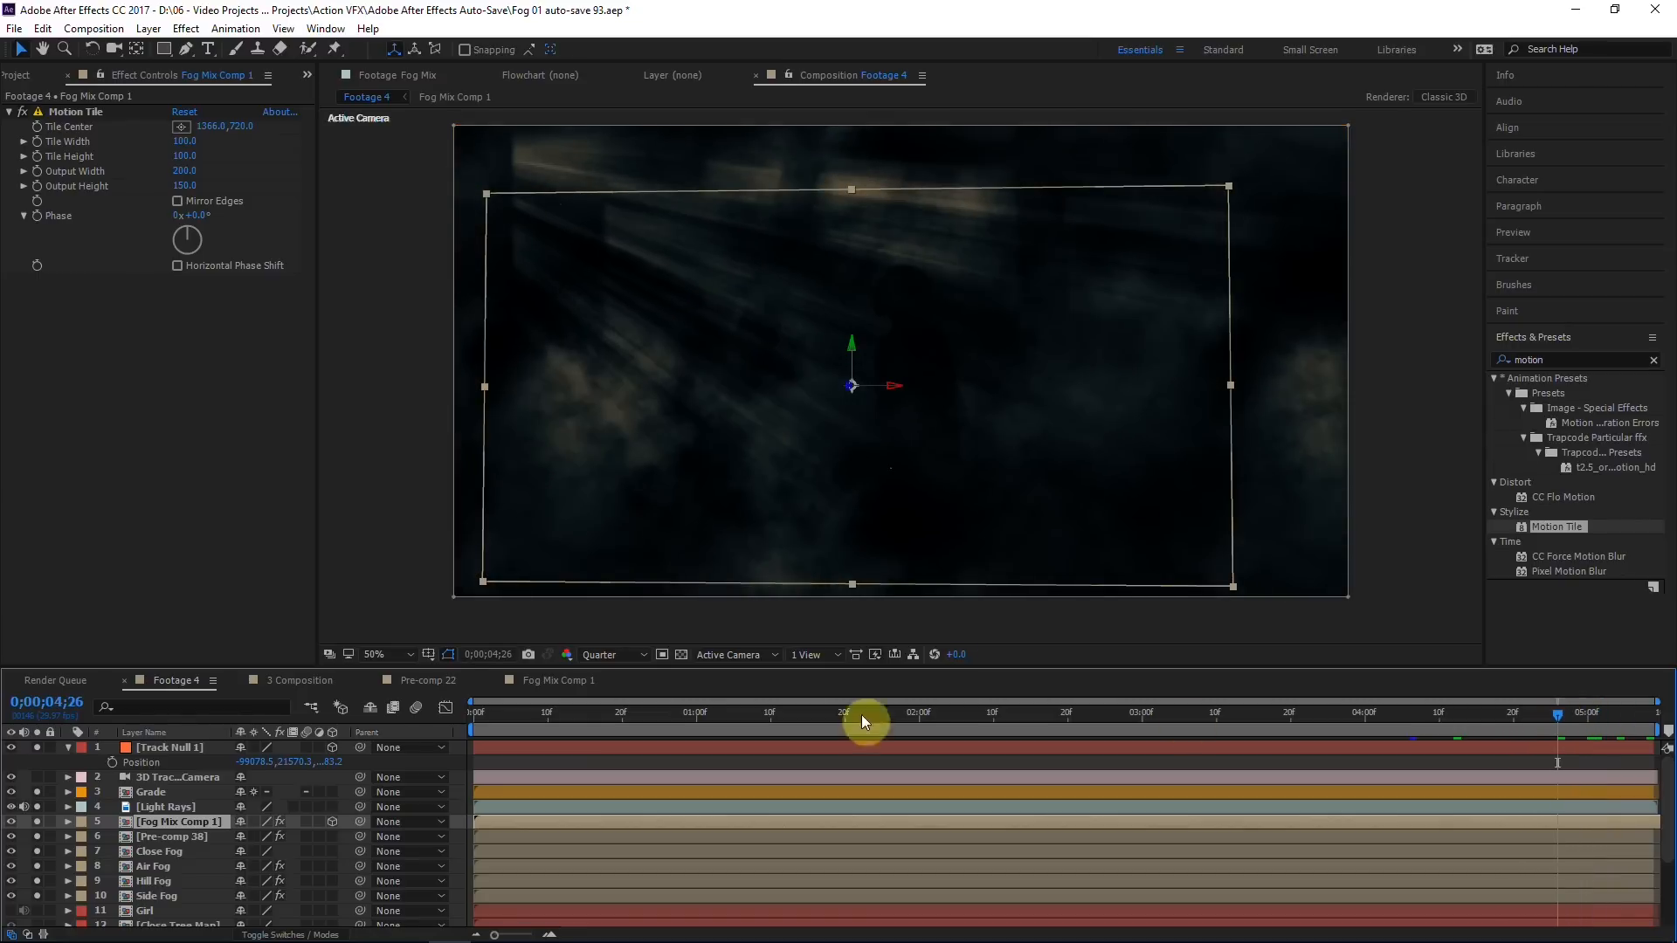
Step: Give Fog Mix Comp 1 a Luma Matte from the Light Rays layer, and view the matted fog layer on its own
click(286, 935)
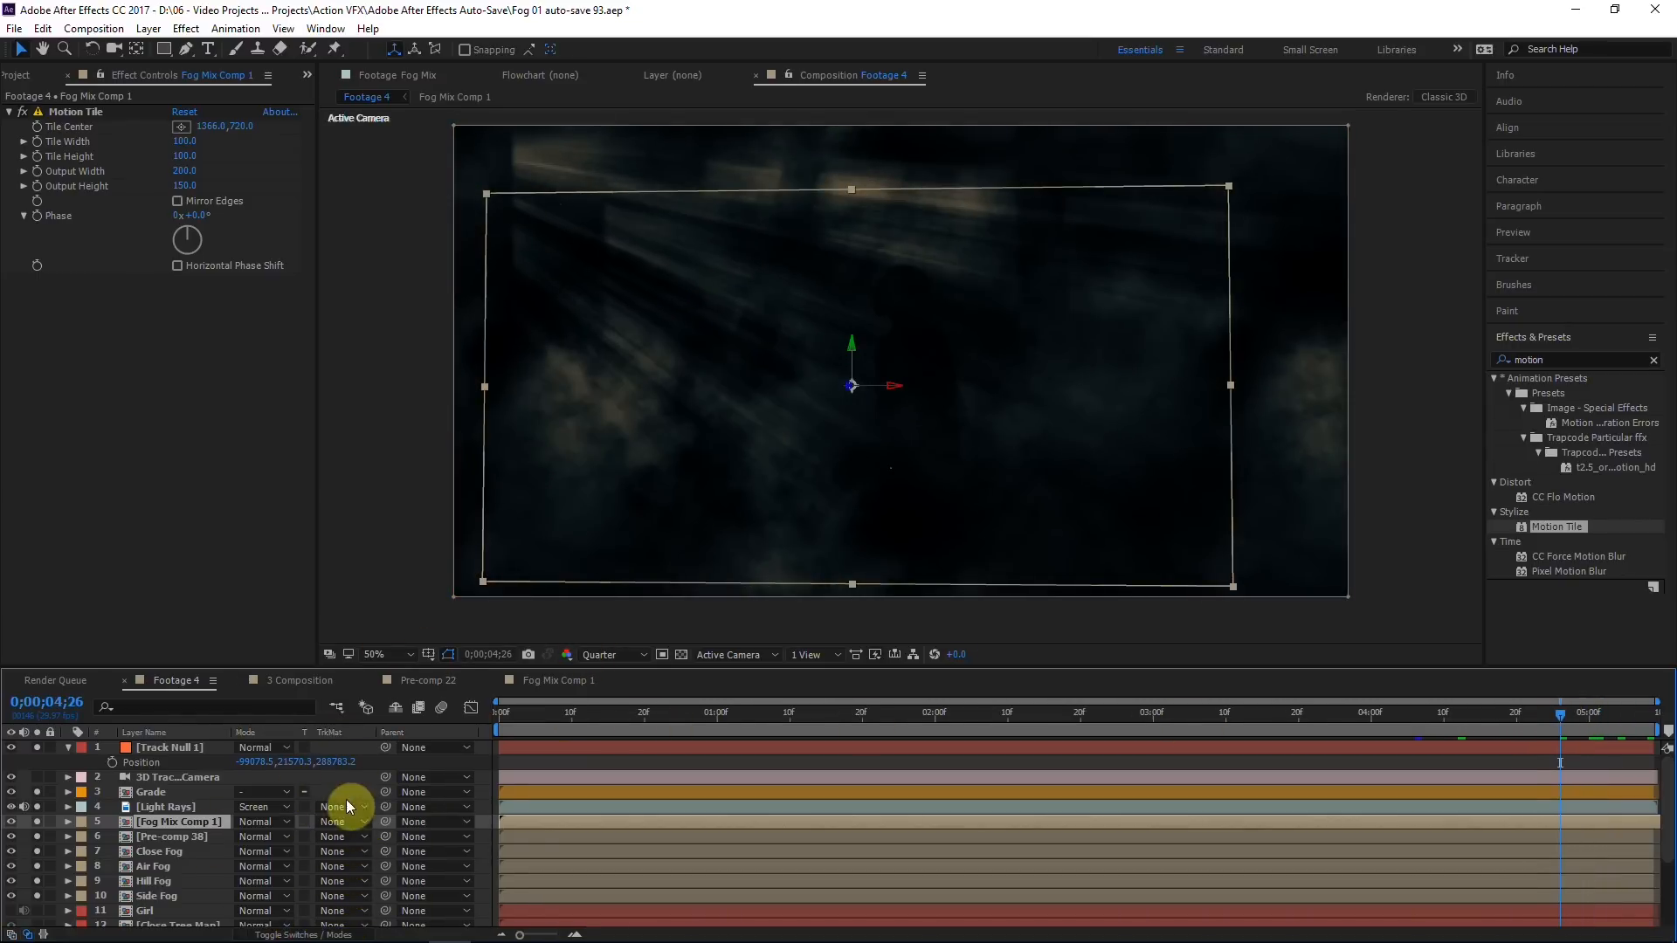
click(360, 824)
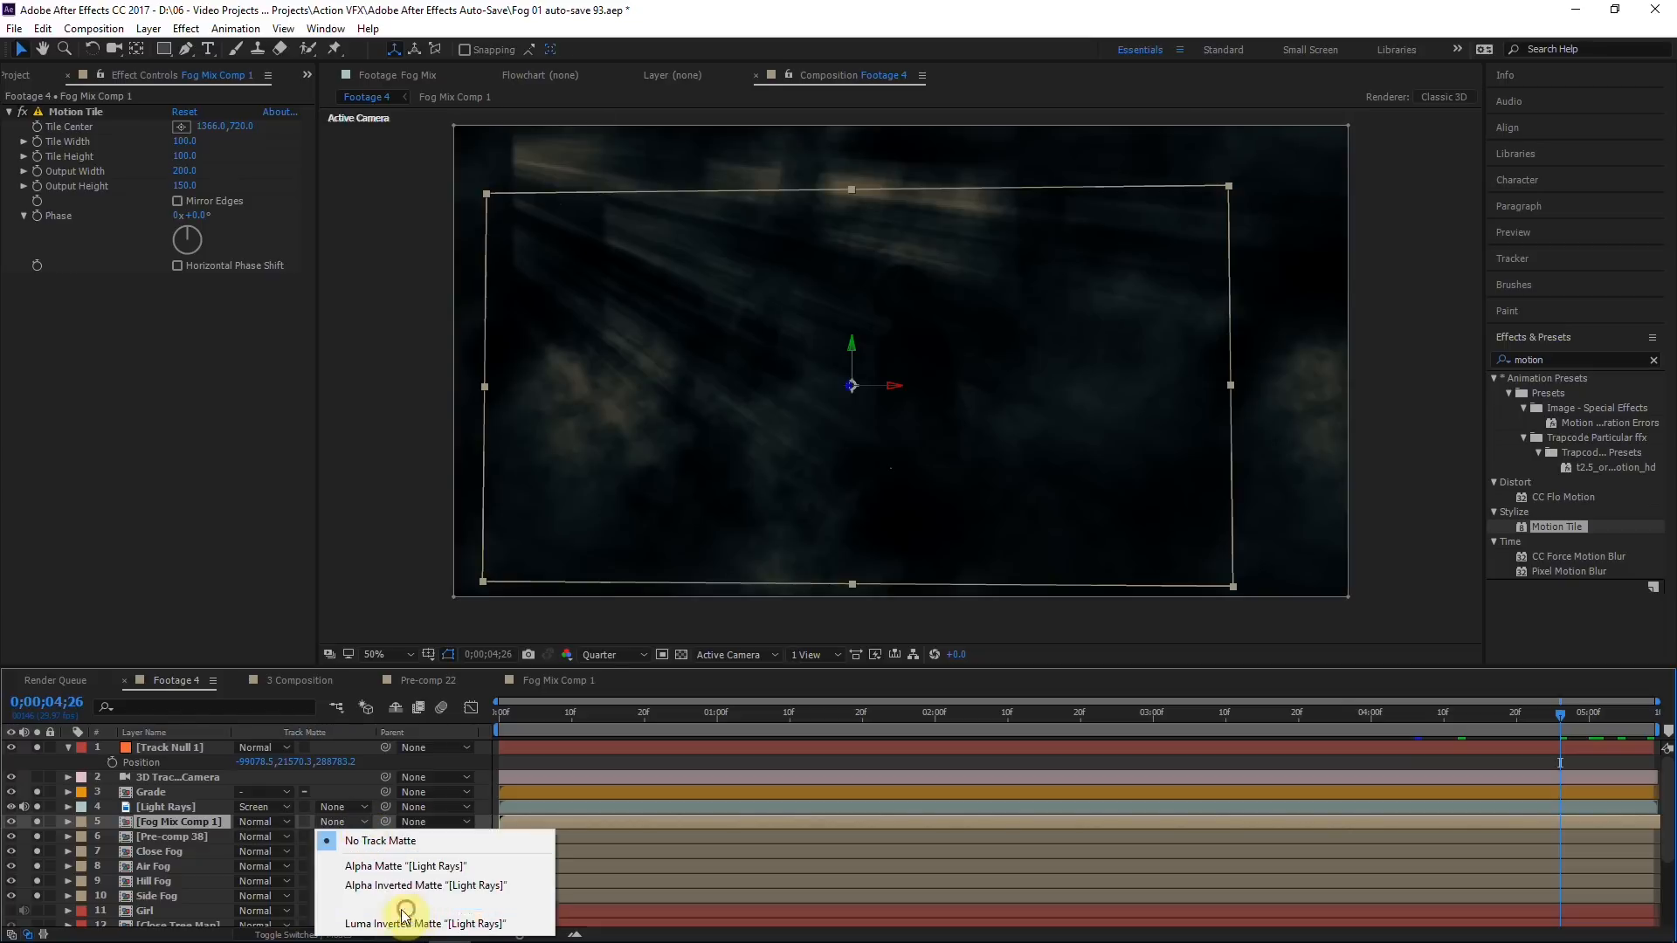
click(408, 906)
click(8, 808)
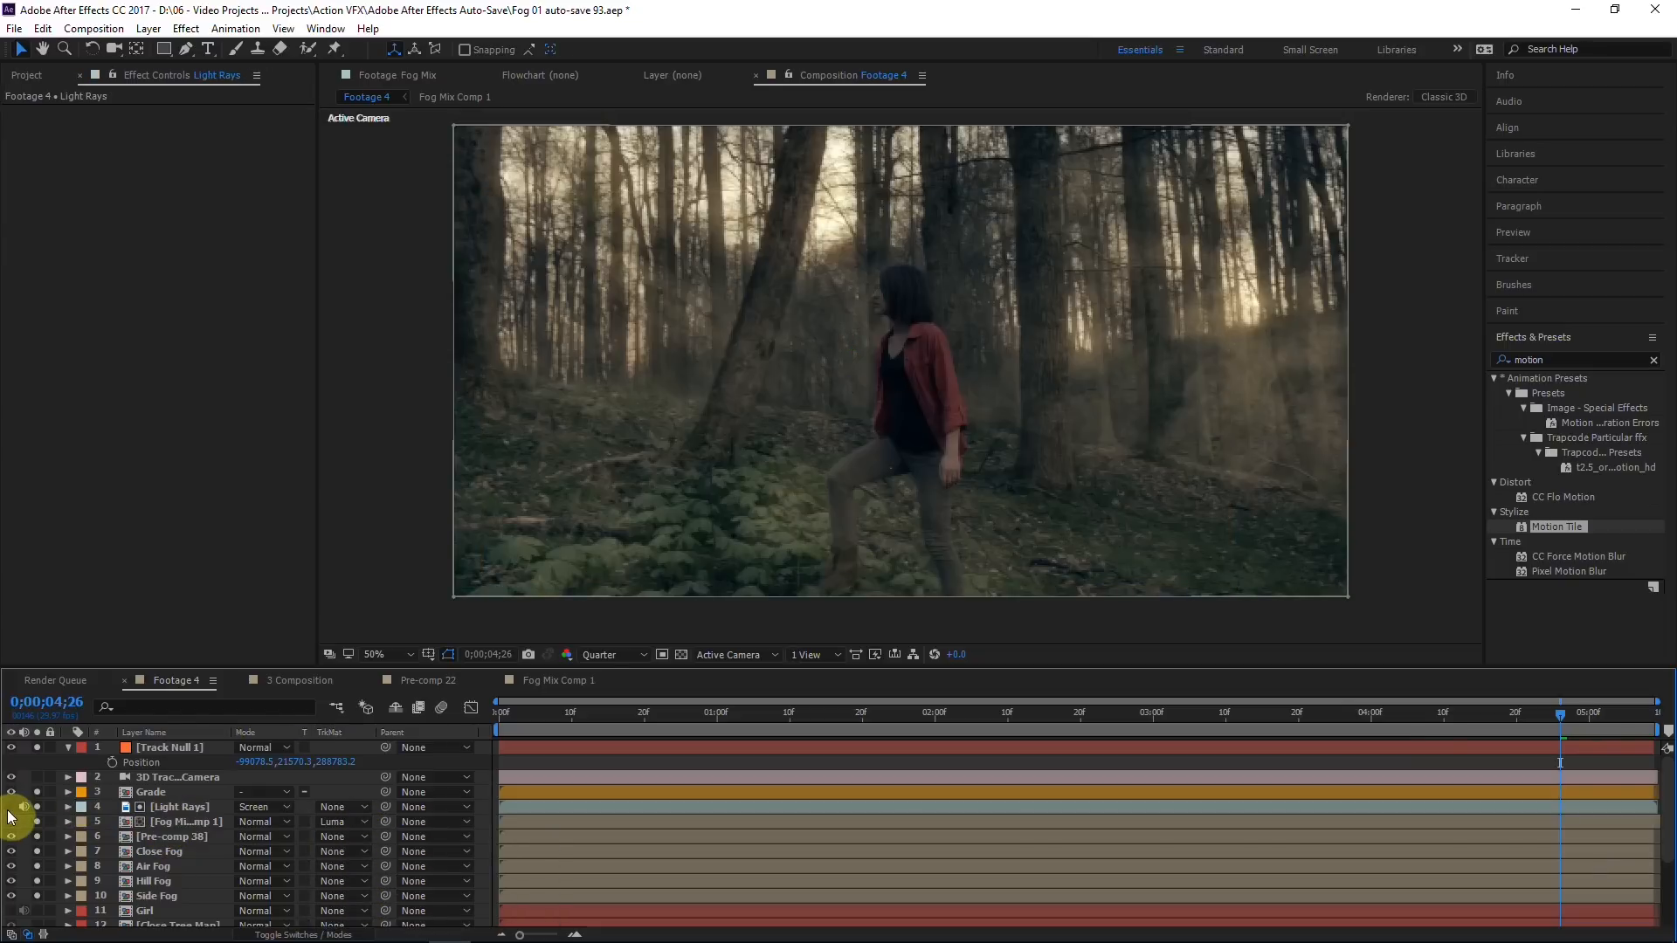
click(9, 808)
click(176, 823)
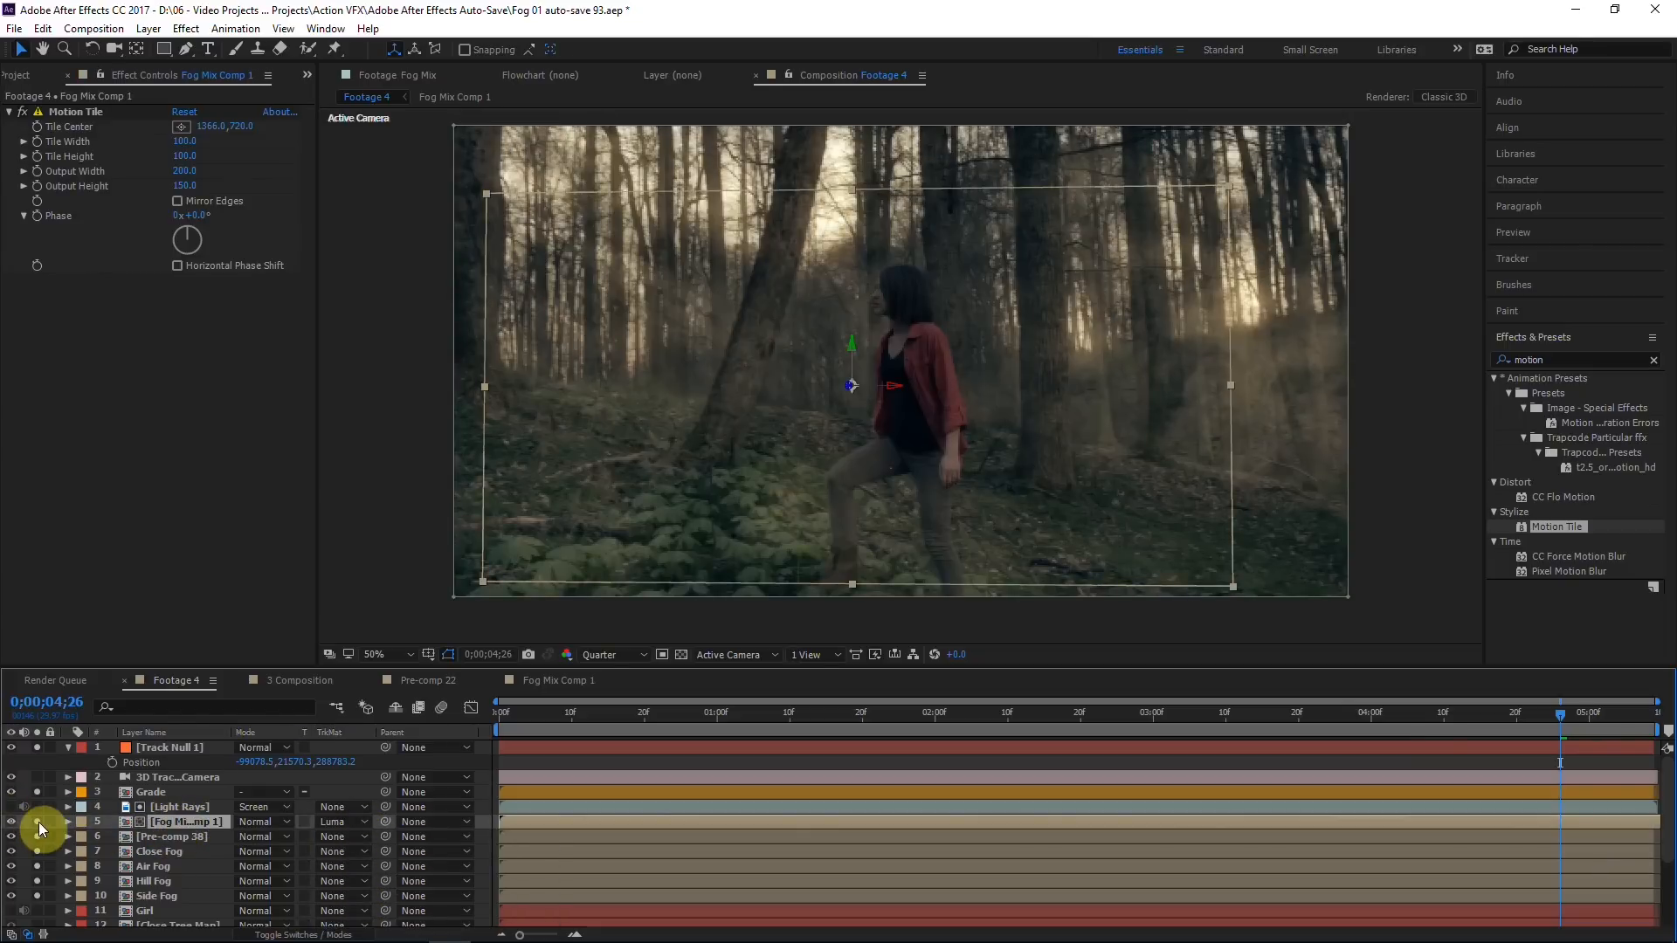
click(38, 824)
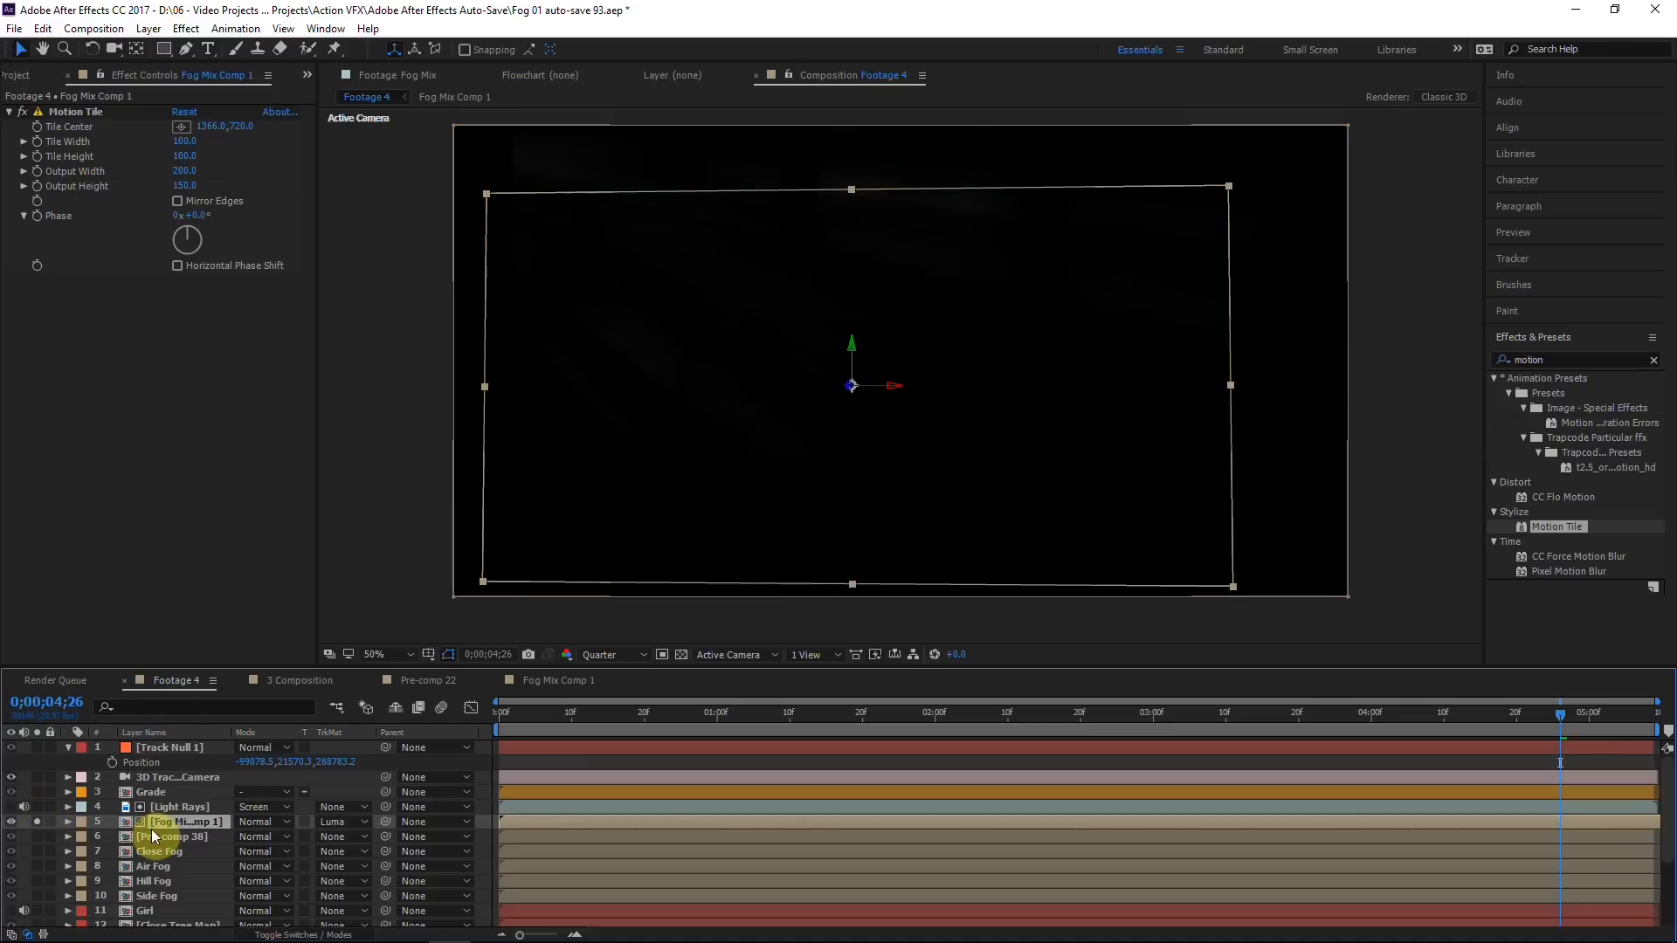
Step: Apply Levels to the Light Rays layer and lower its Input White to about 7710
click(177, 808)
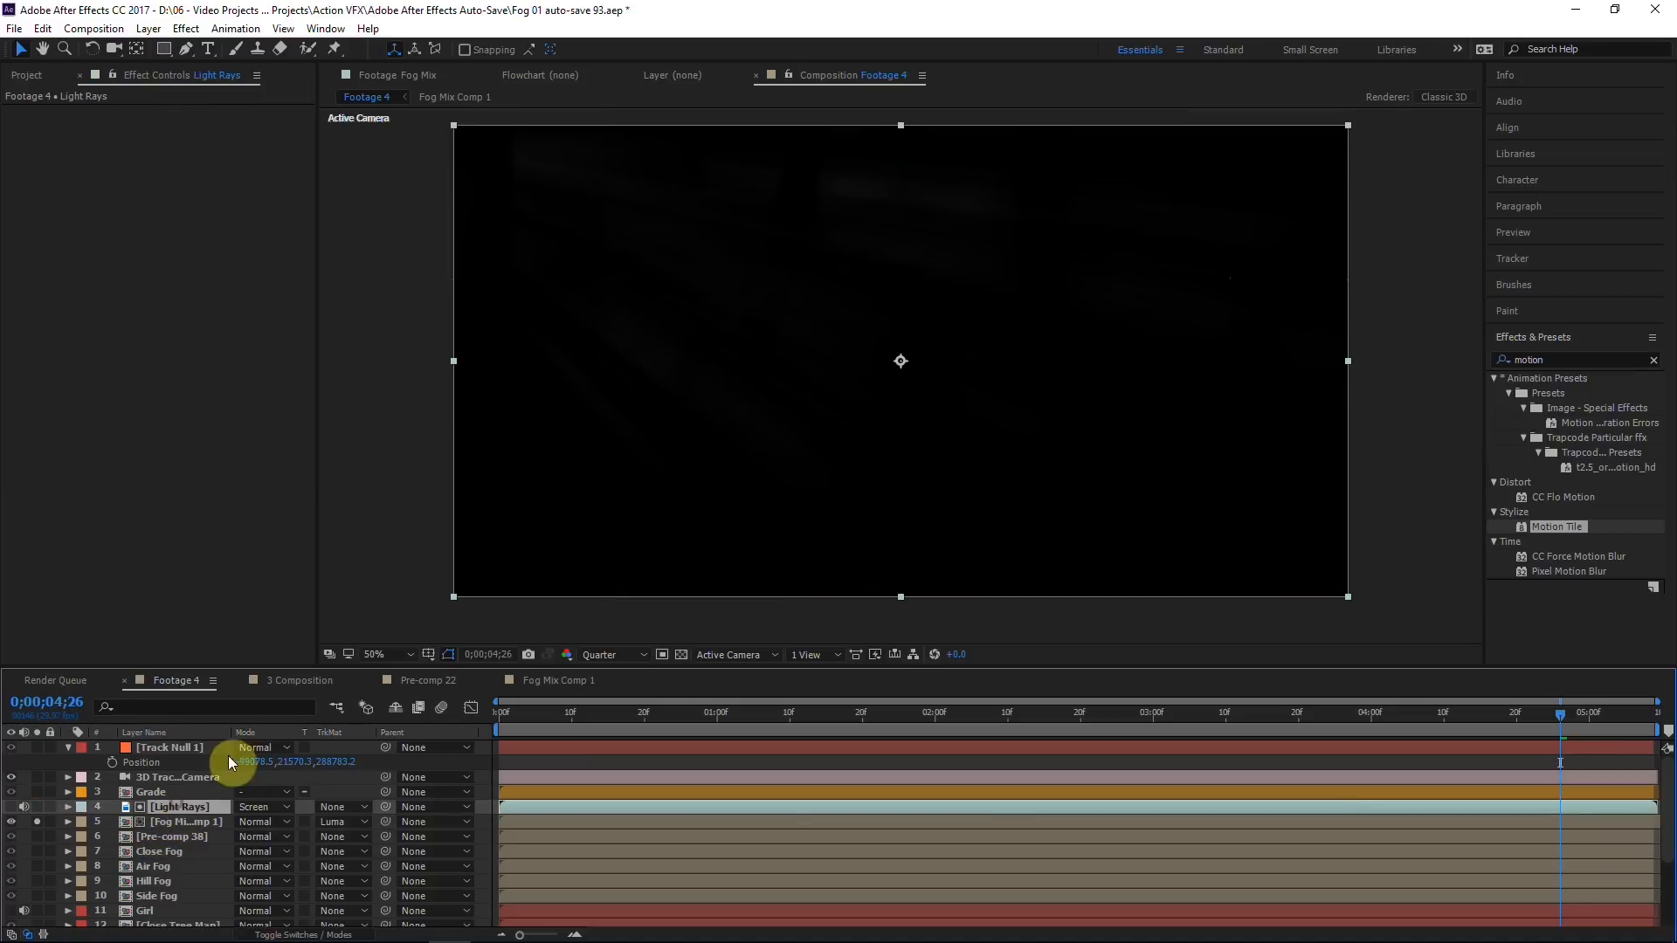
click(1583, 357)
text(leve)
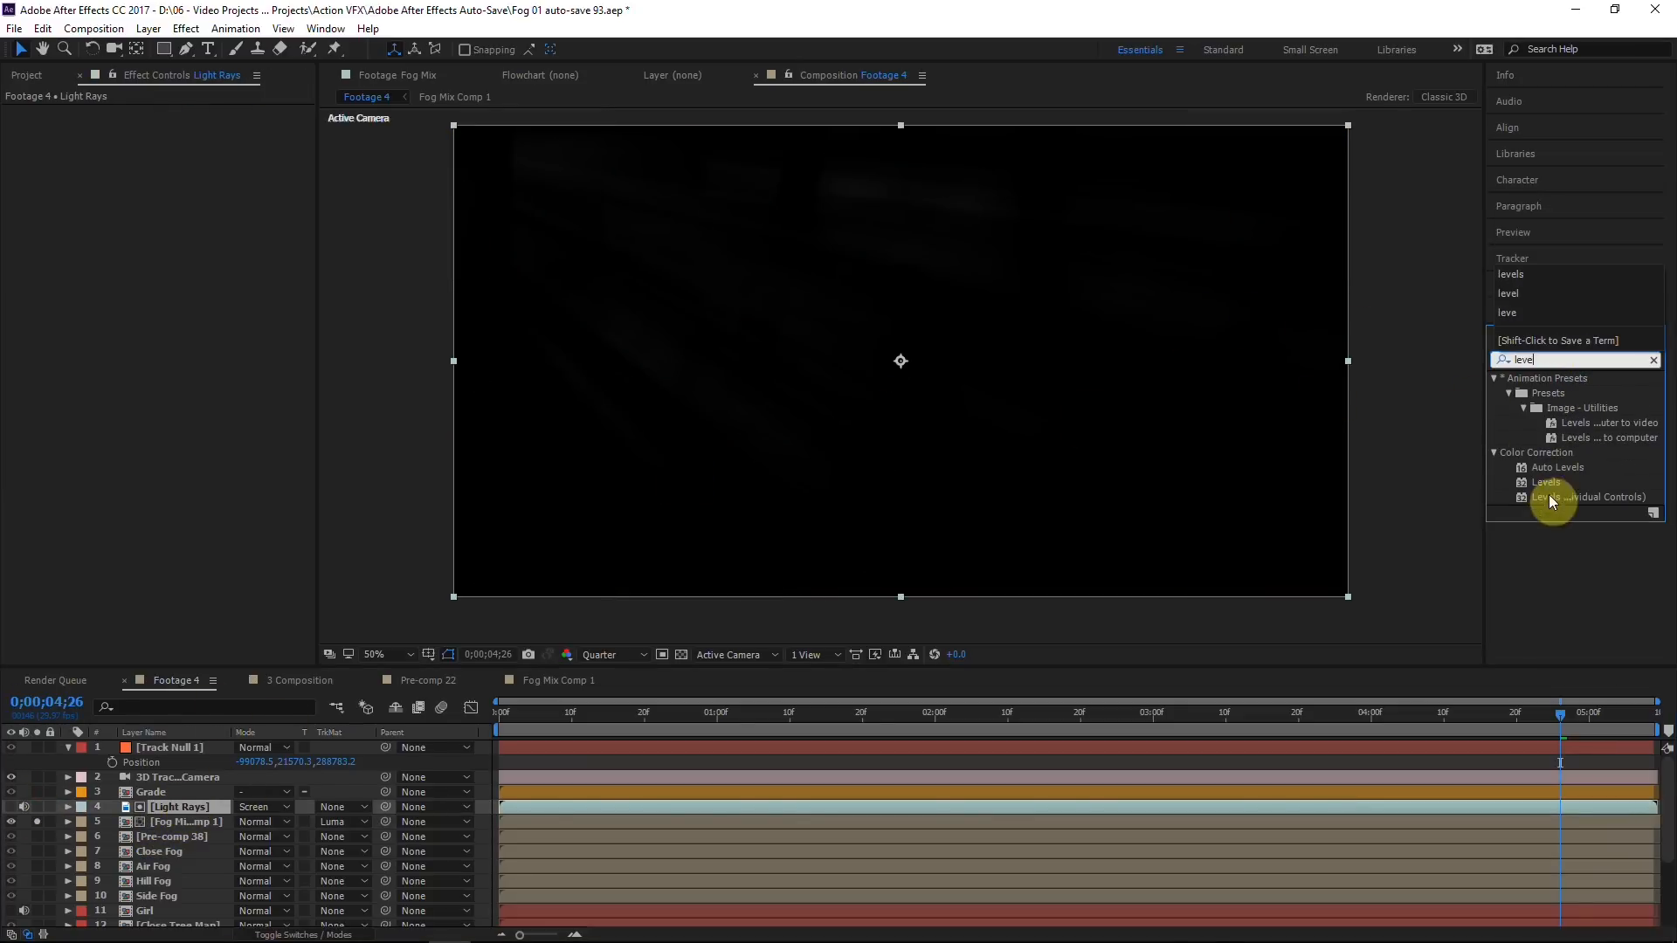
click(1549, 484)
drag(1549, 485, 240, 253)
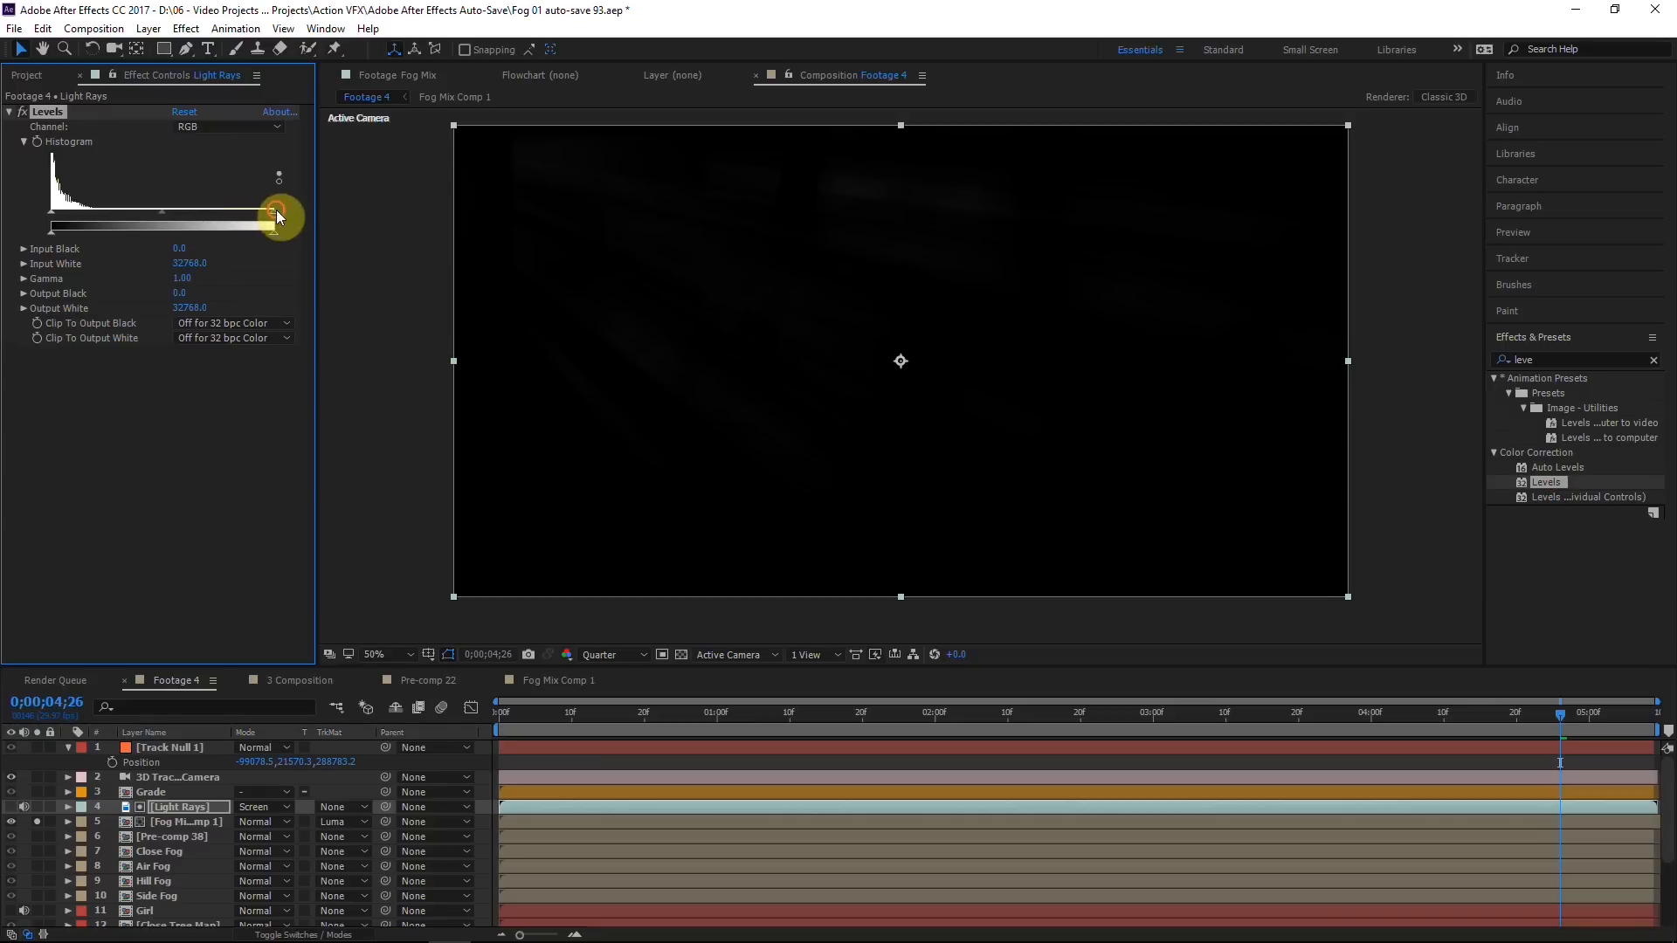
mouse_move(112, 219)
mouse_down()
mouse_move(67, 218)
mouse_move(105, 221)
mouse_up()
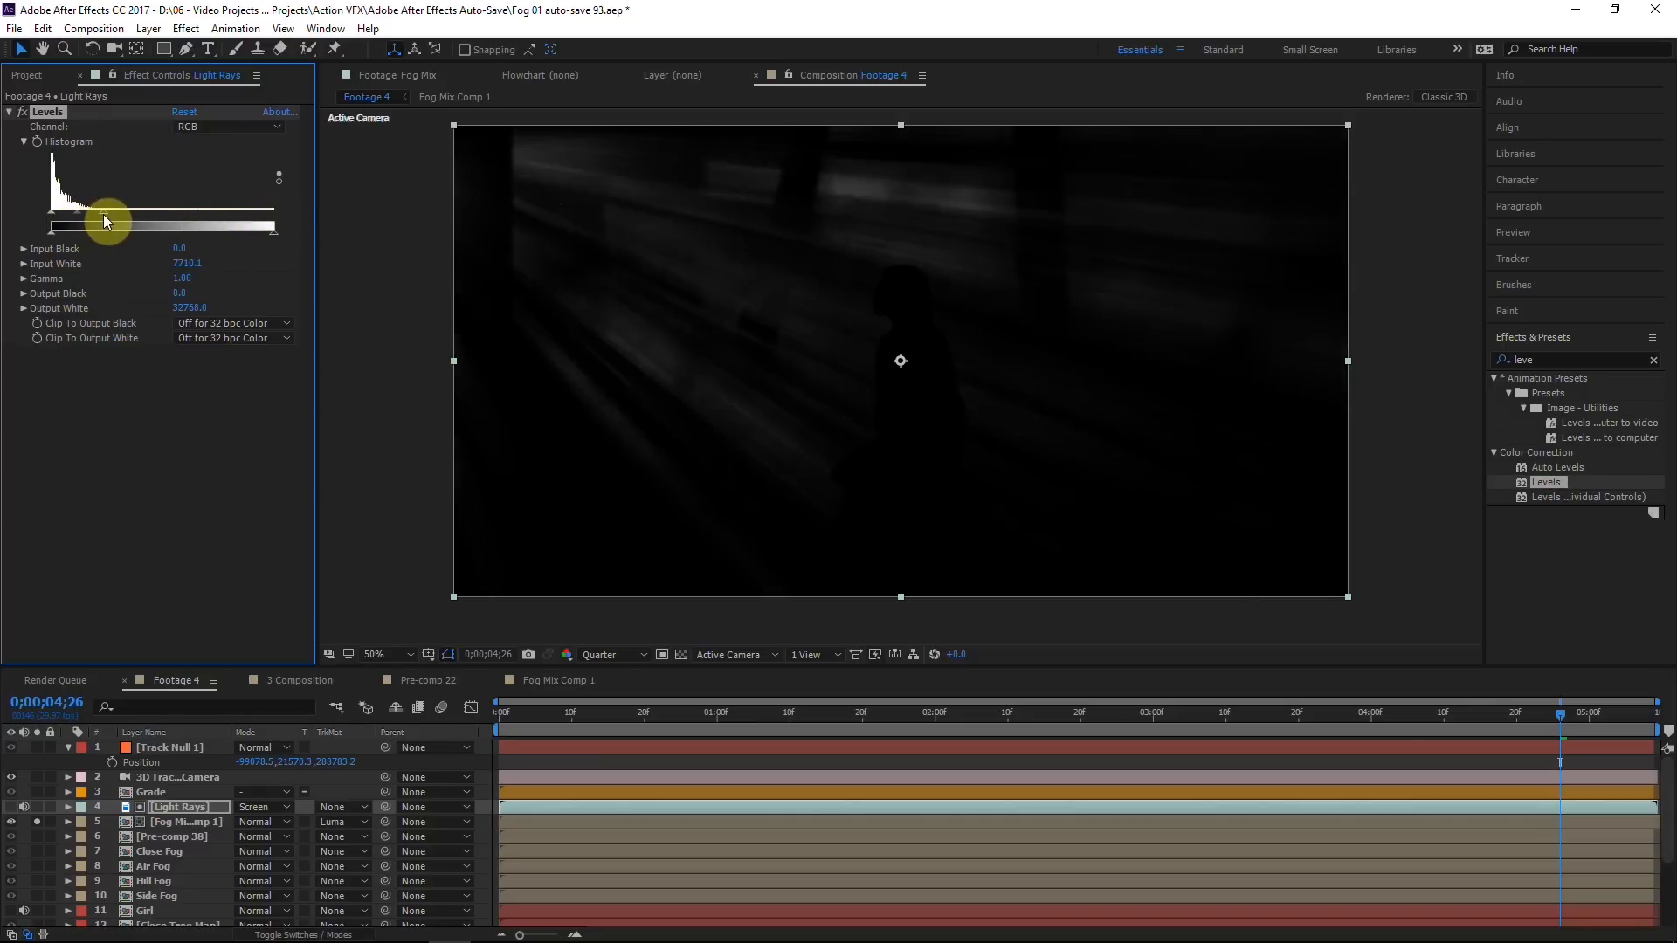
Step: Apply Levels to Fog Mix Comp 1 and lower its Input White to about 13107
click(179, 822)
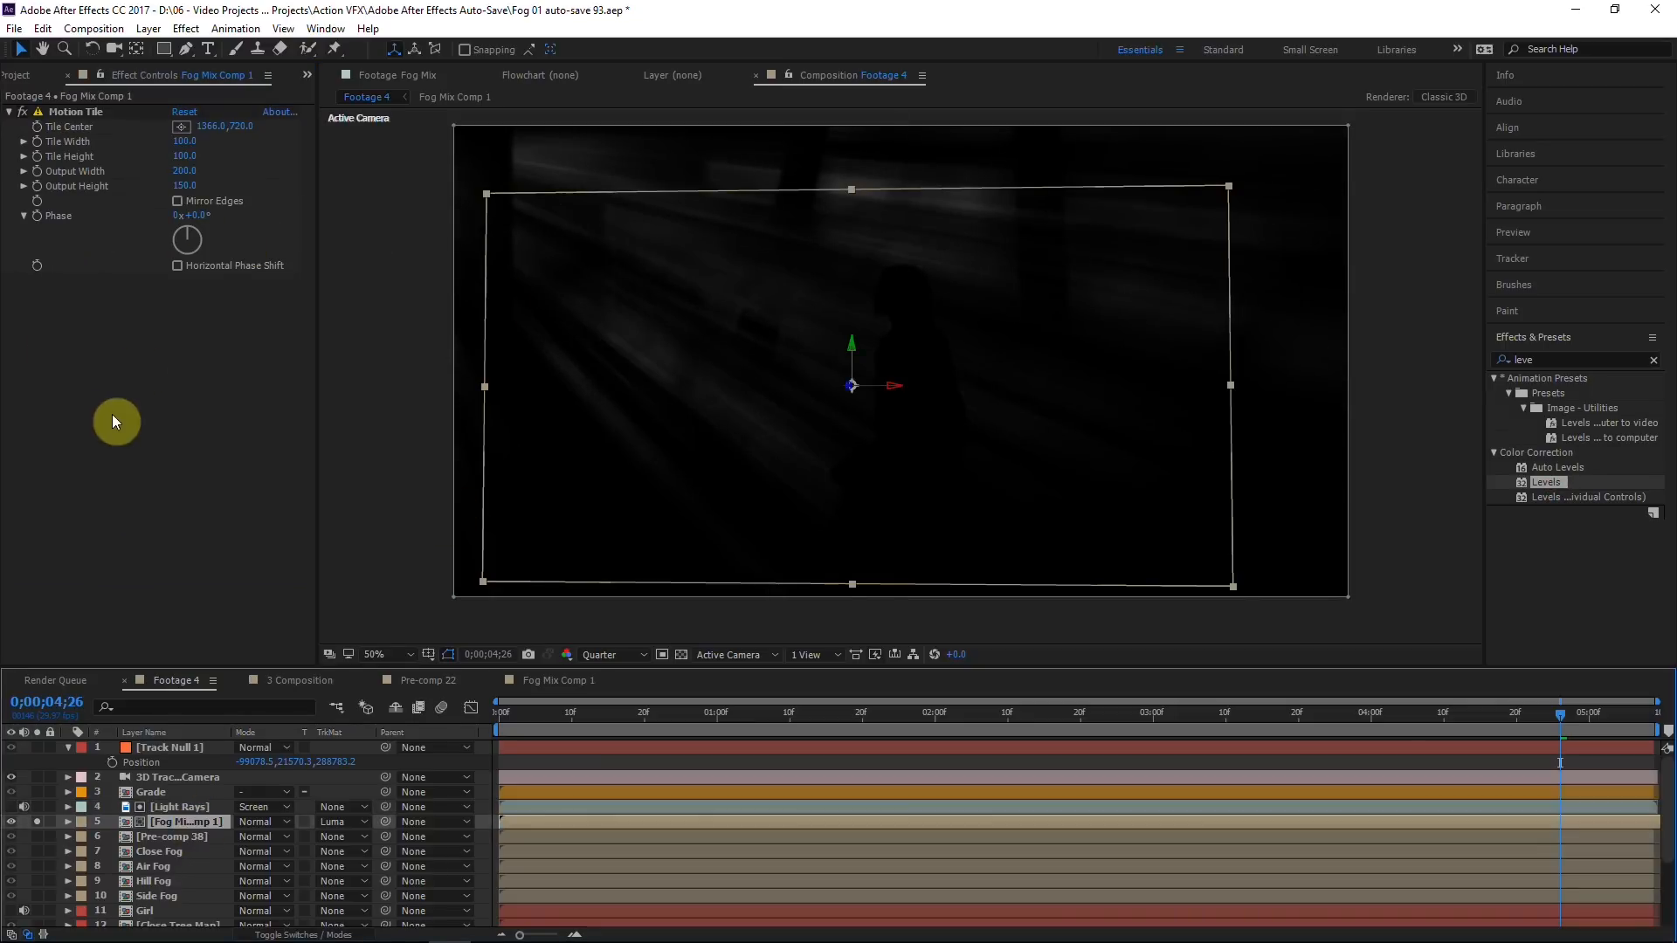
key(ctrl+5)
drag(1555, 484, 133, 428)
drag(245, 385, 144, 388)
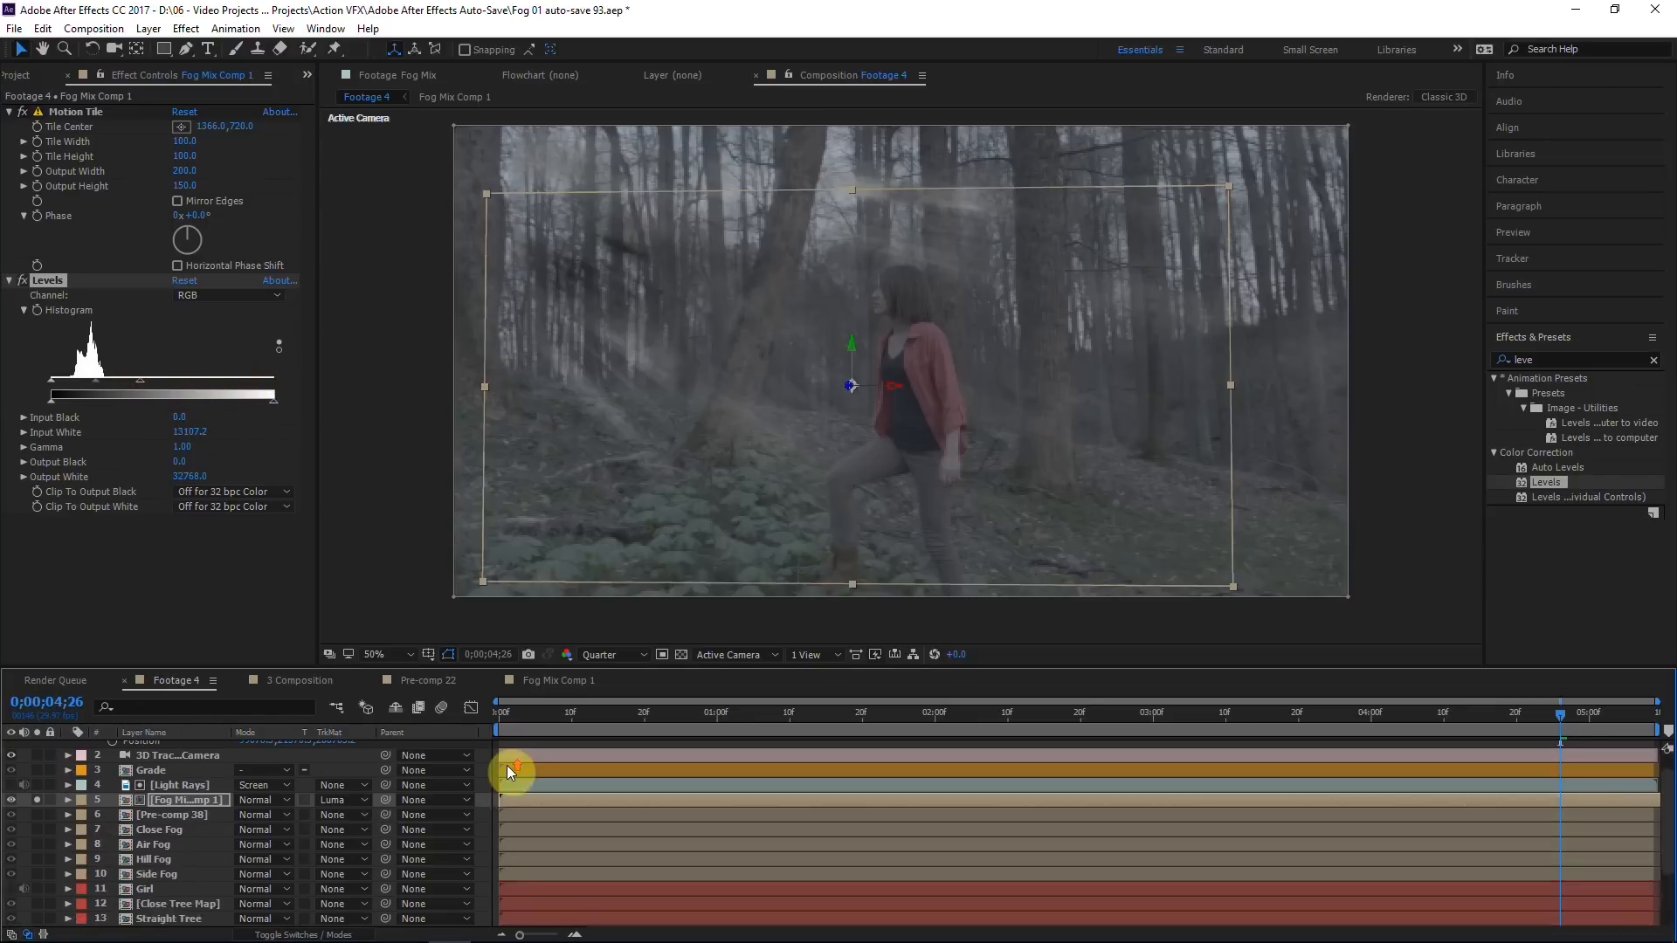
Step: Compare the footage with and without Fog Mix Comp 1, and inspect the fog-textured rays over the trees up close
scroll(515, 773, up, 1)
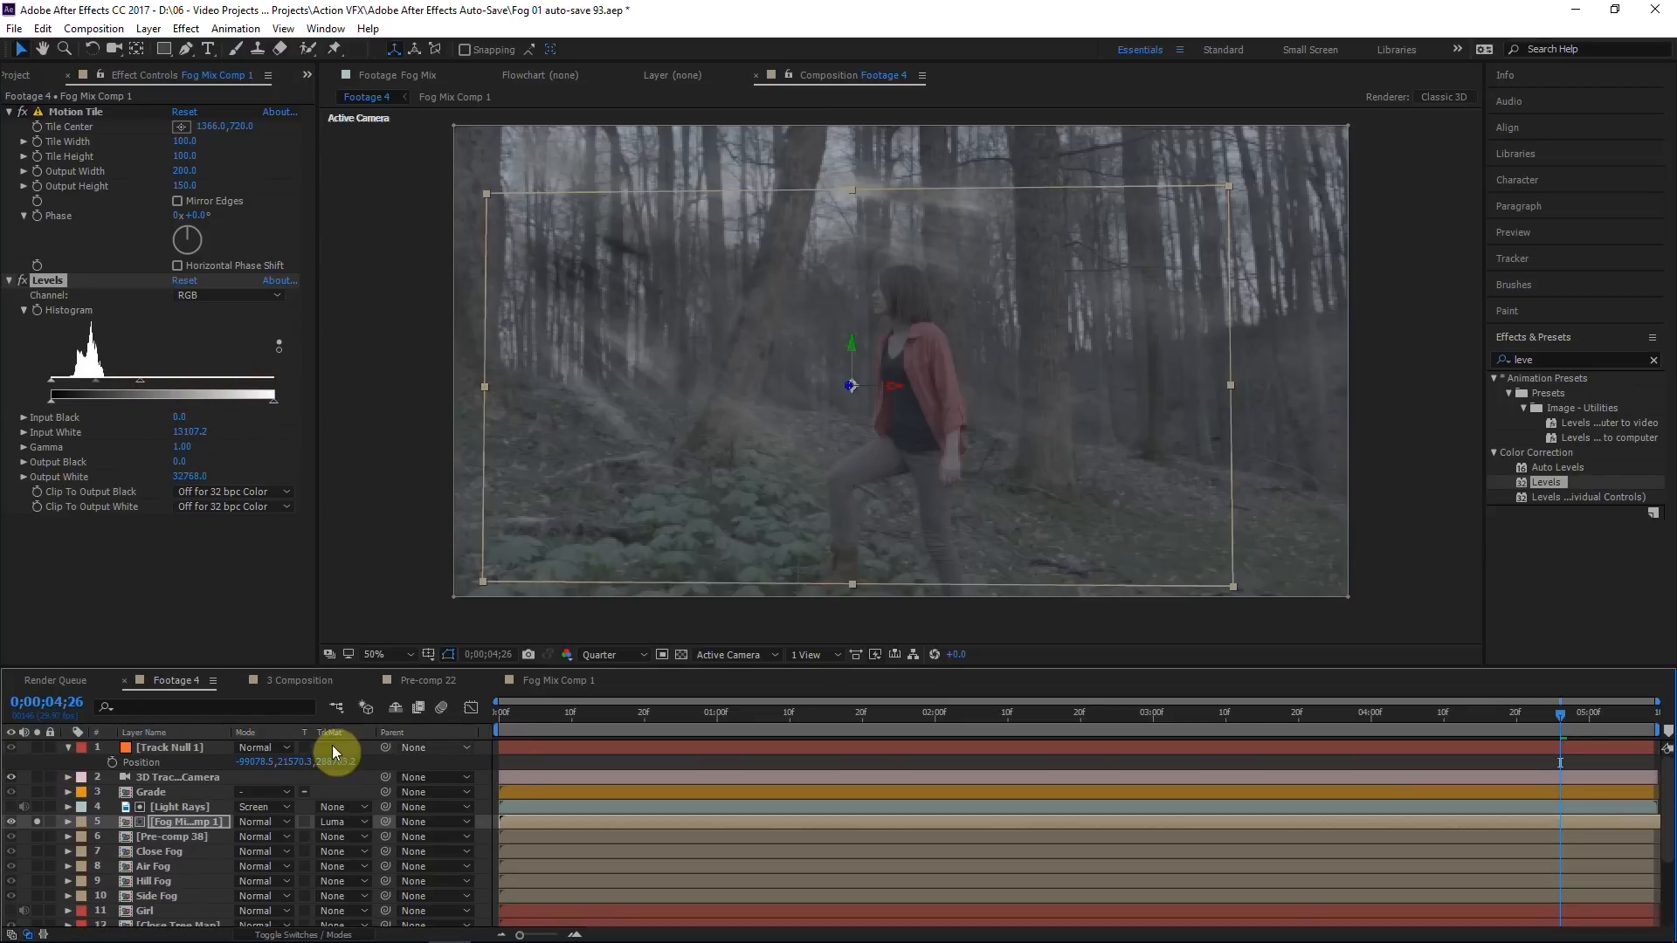
click(36, 821)
click(36, 821)
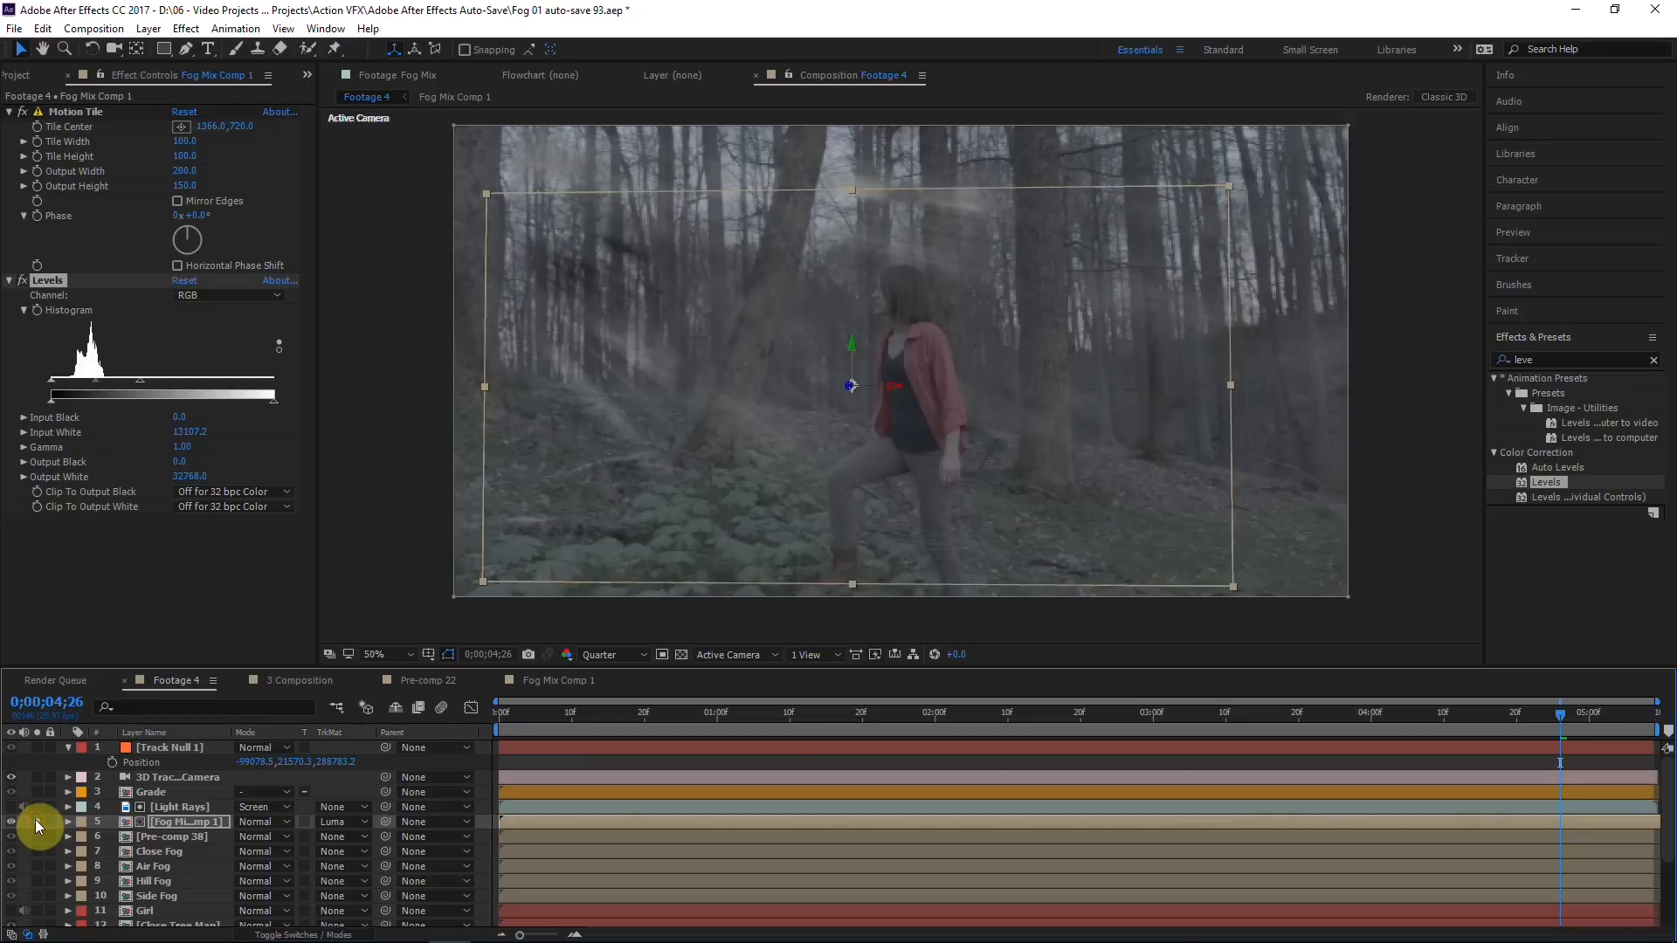
scroll(603, 218, up, 1)
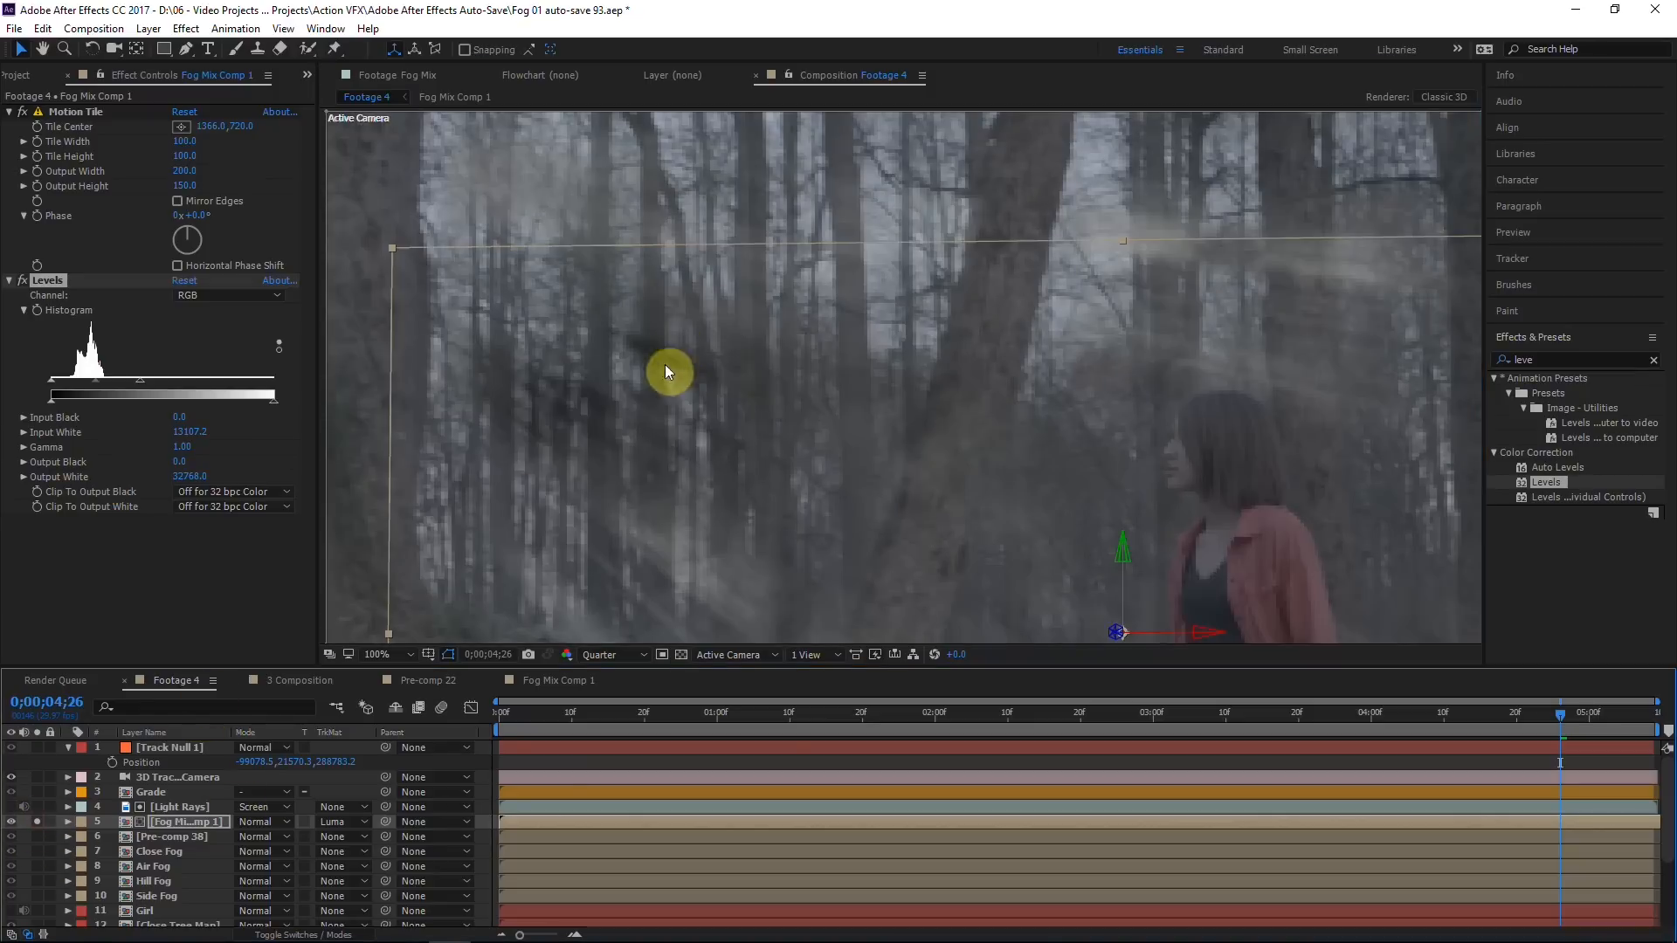
scroll(667, 371, down, 4)
key(h)
scroll(639, 388, up, 2)
key(v)
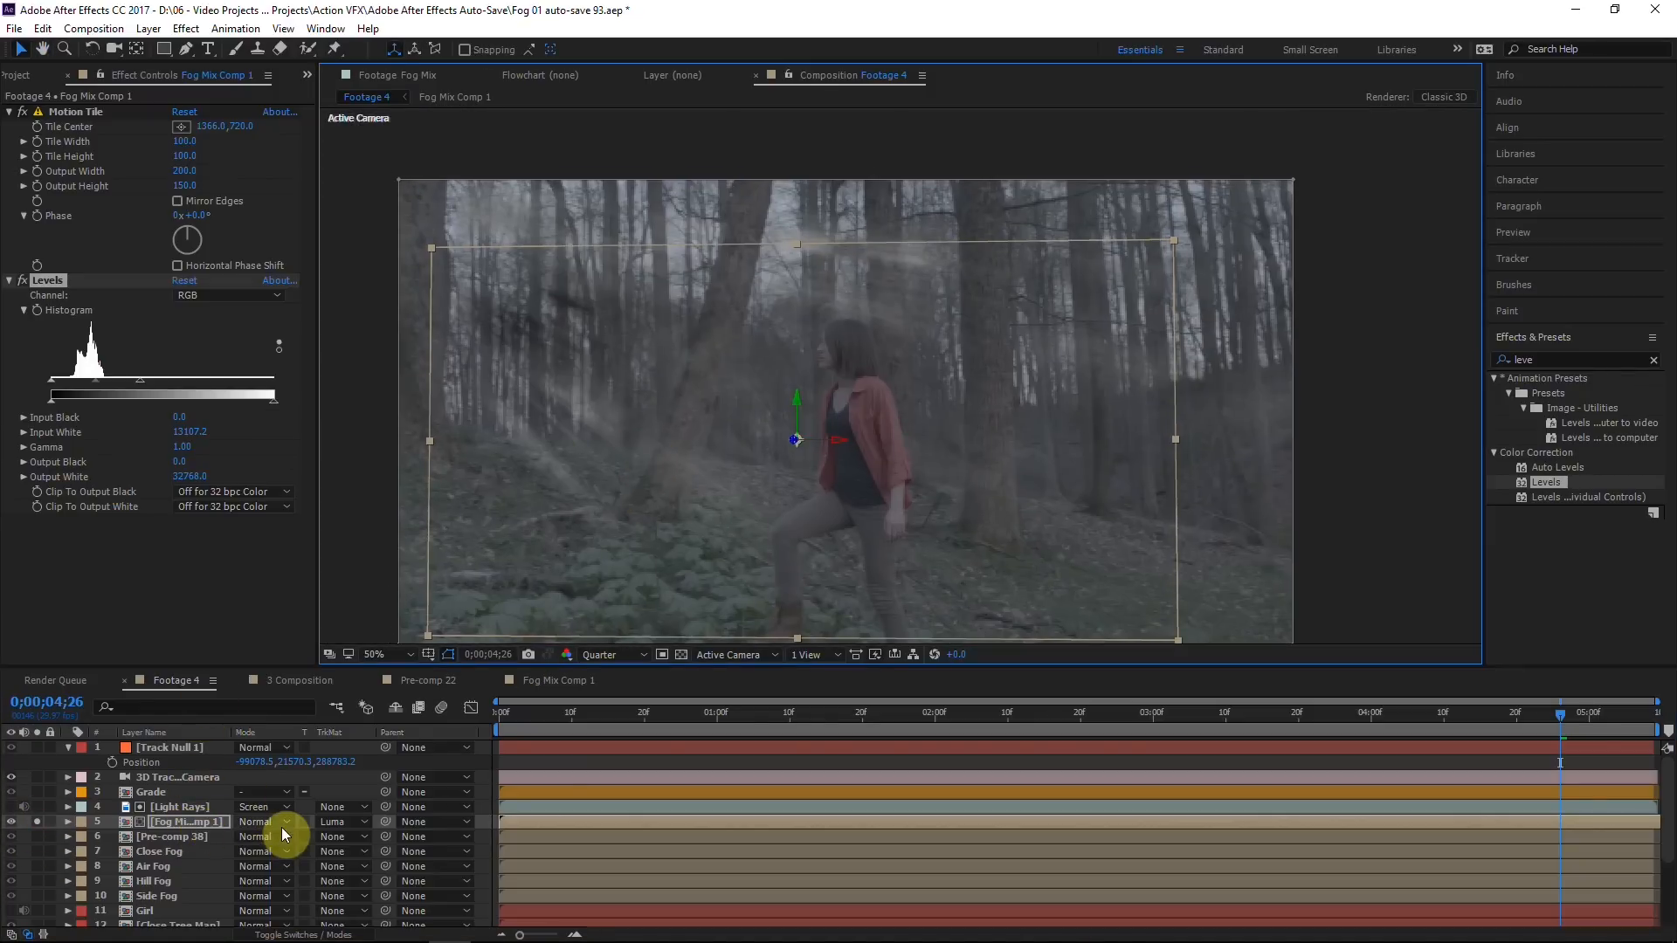
Step: Apply Shift Channels to Fog Mix Comp 1 and take its alpha from Luminance
click(1588, 355)
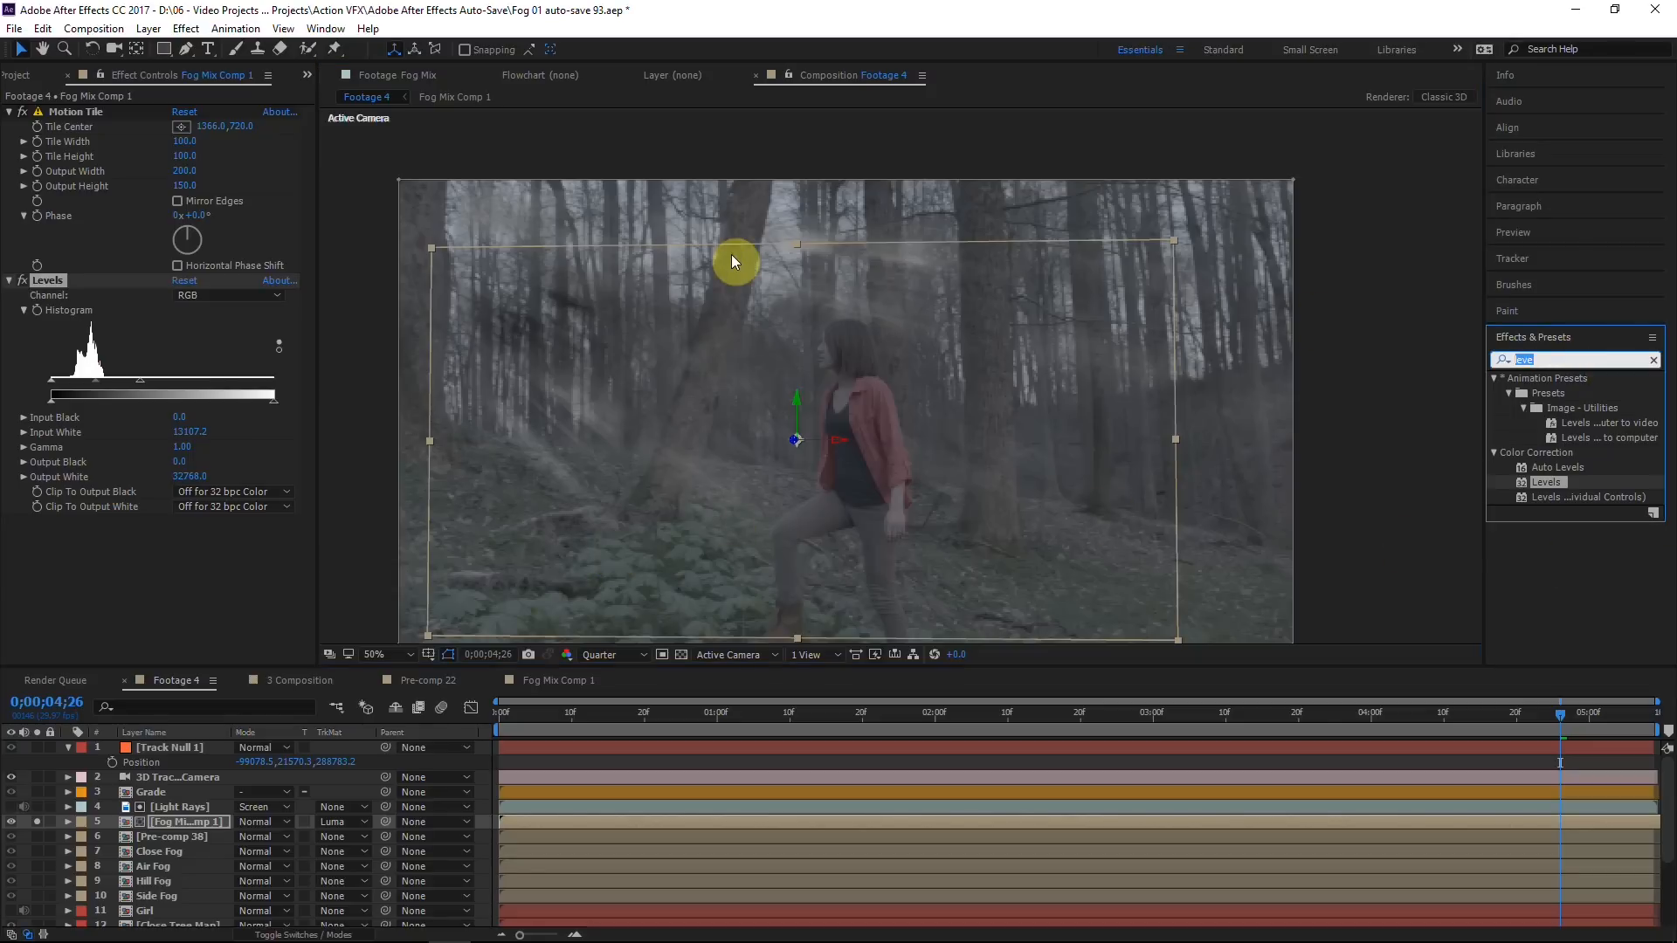
text(shift)
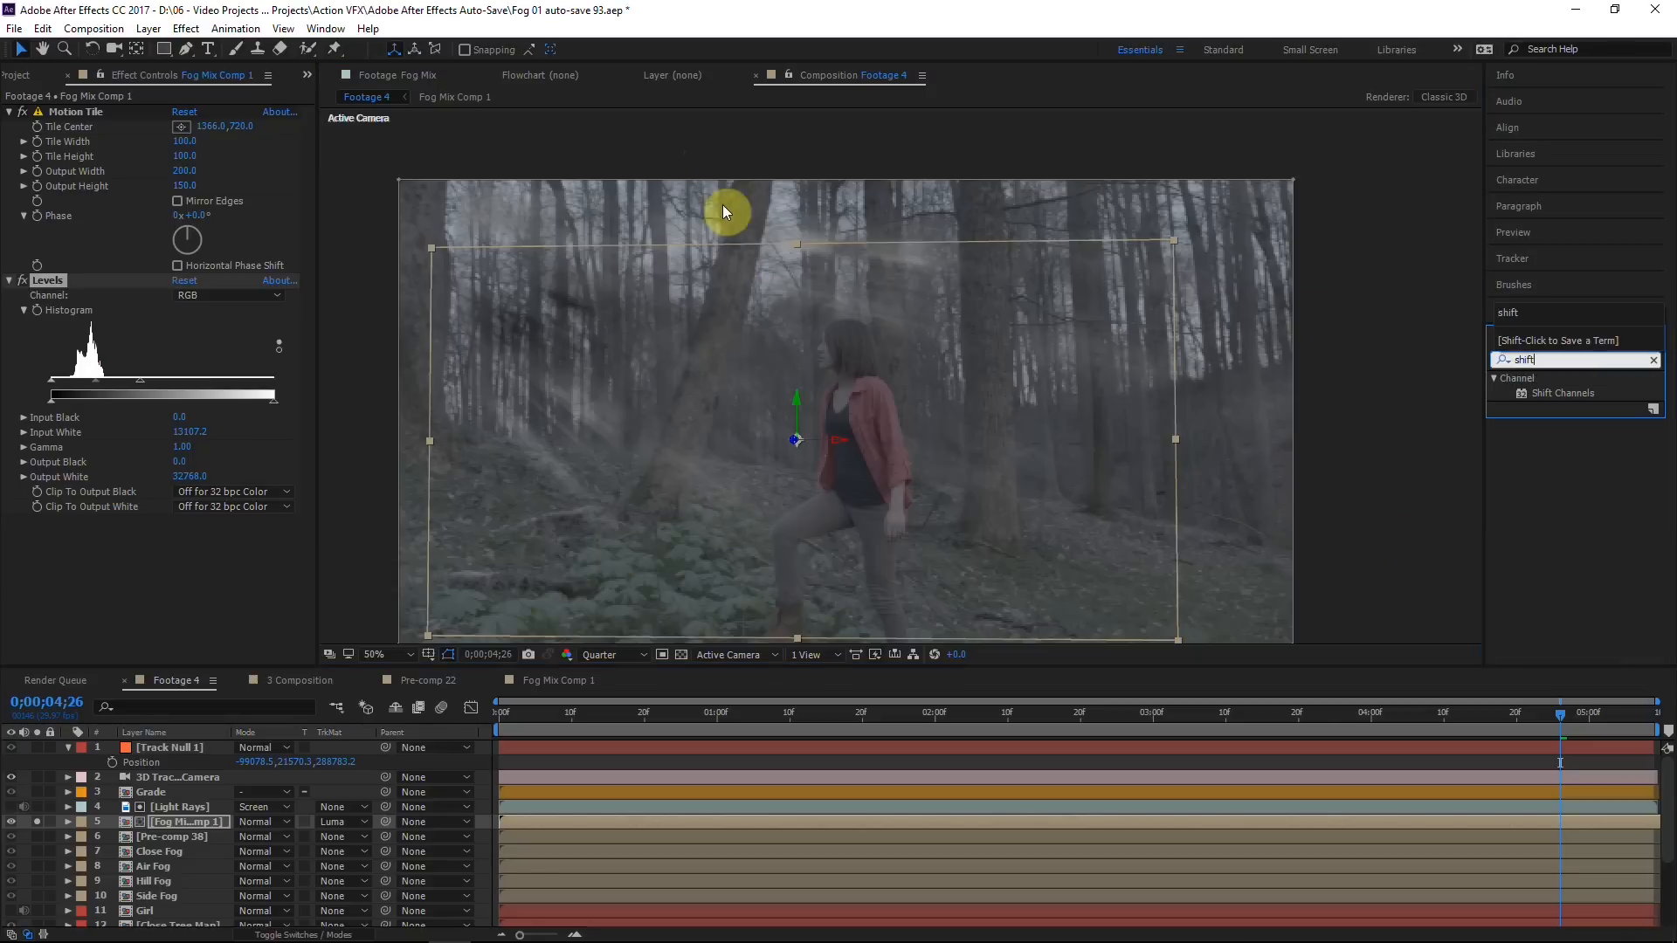
key(Return)
click(227, 536)
click(227, 631)
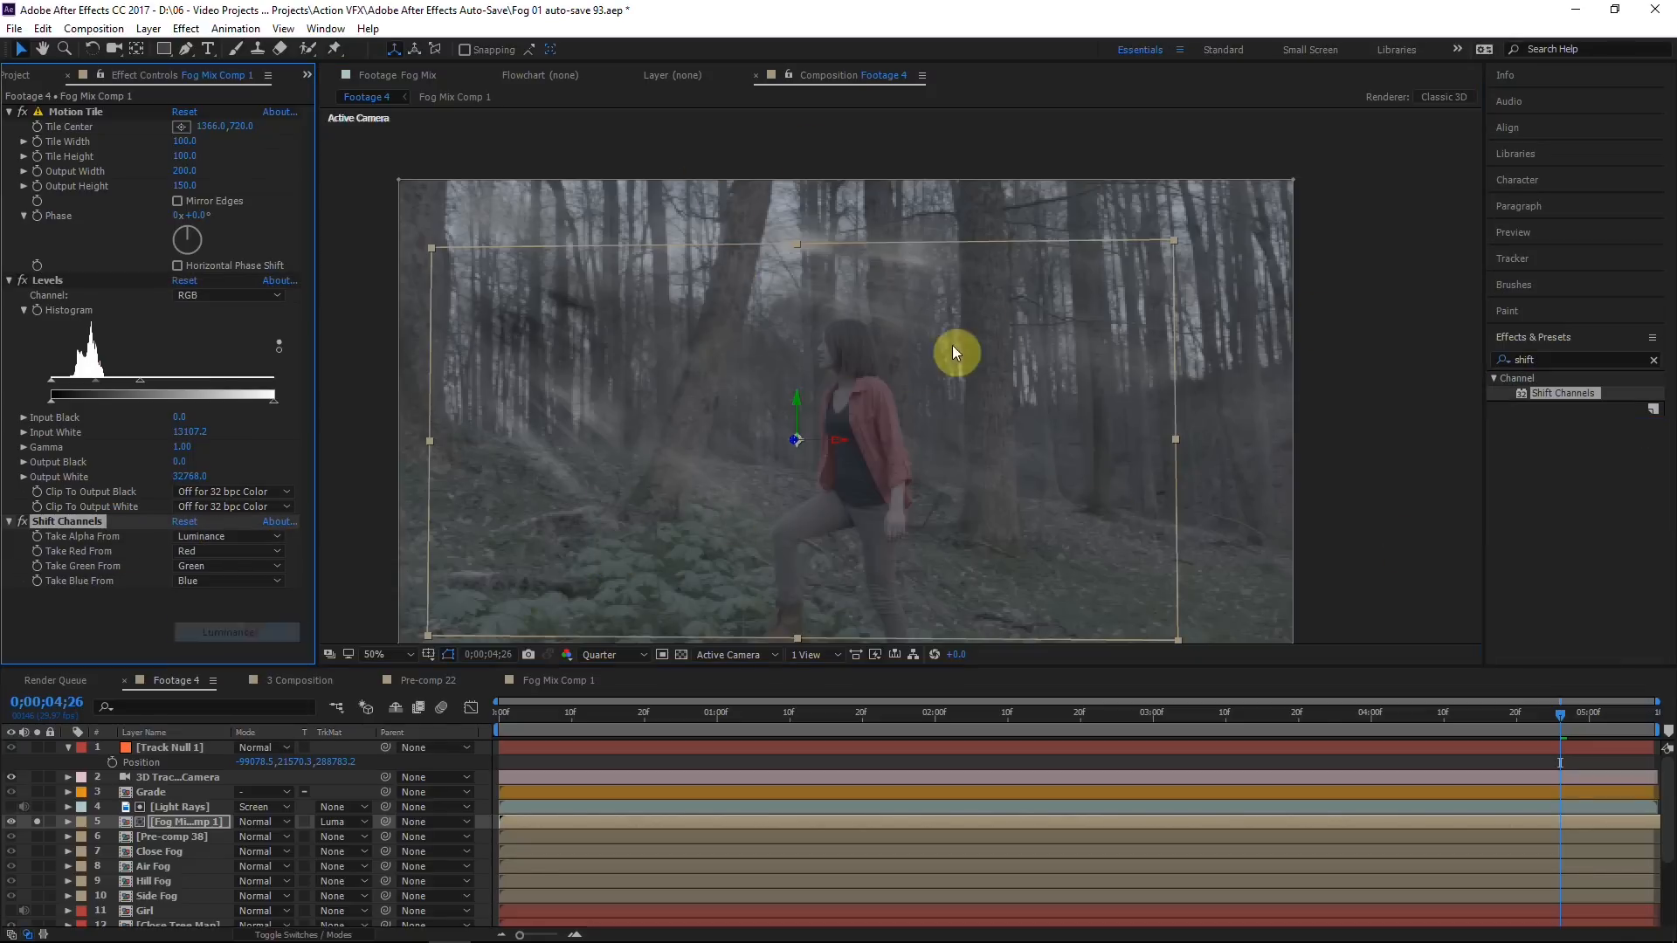
Step: Apply a Fill effect to Fog Mix Comp 1 and set its color to white
click(1577, 359)
text(fill)
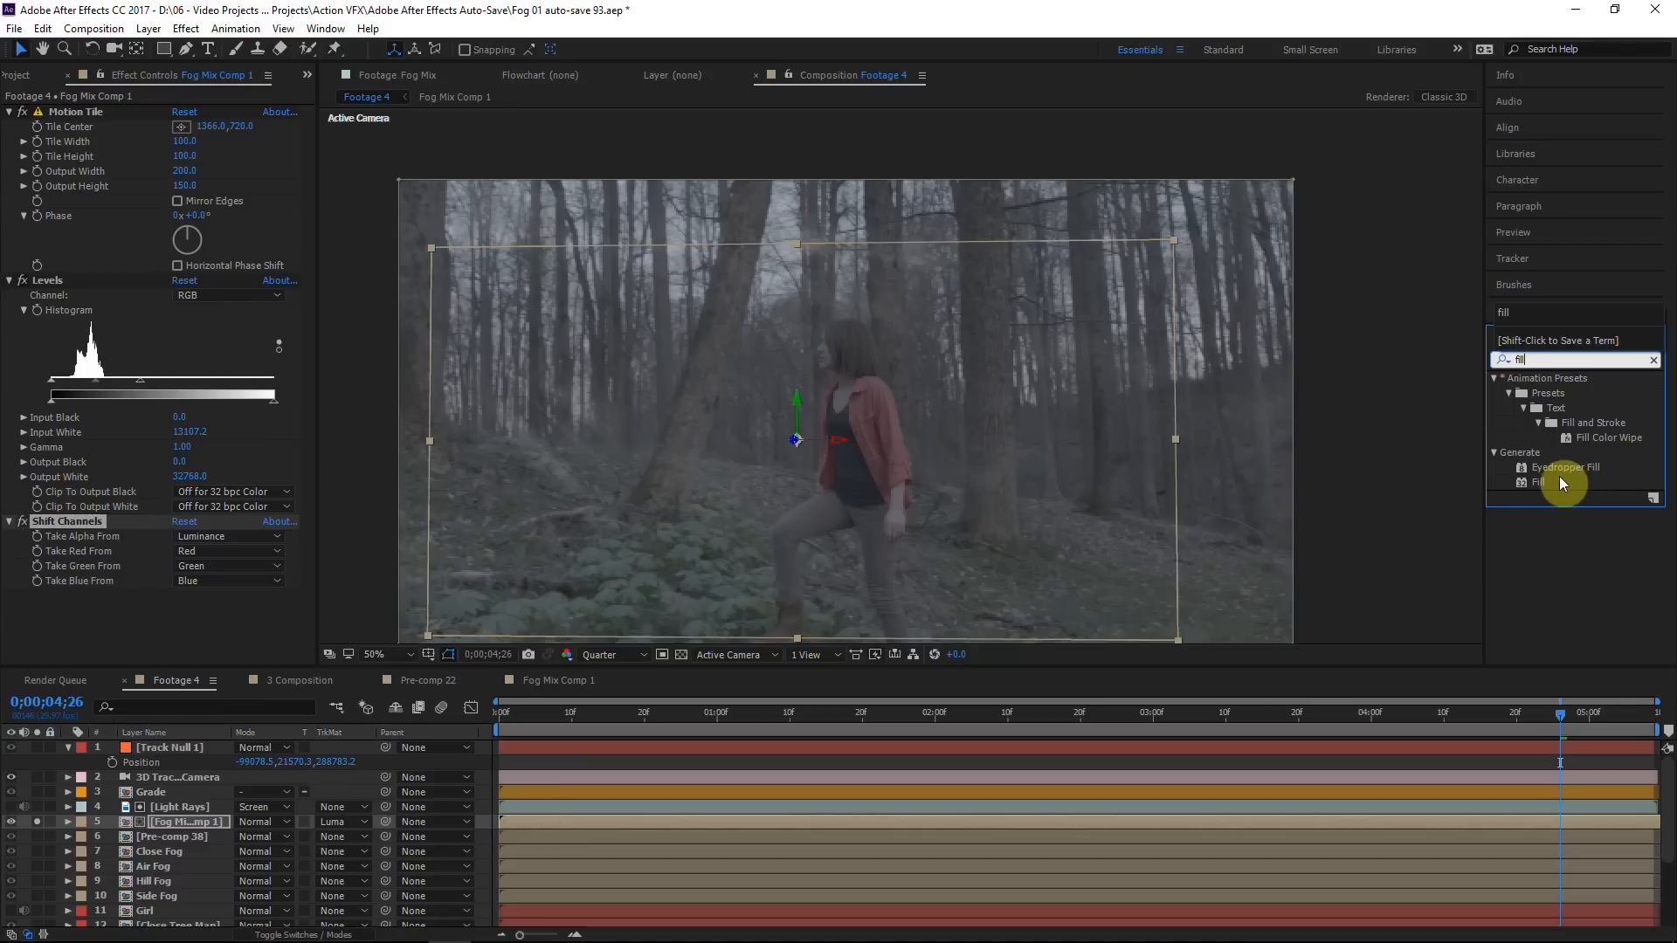
double_click(1560, 481)
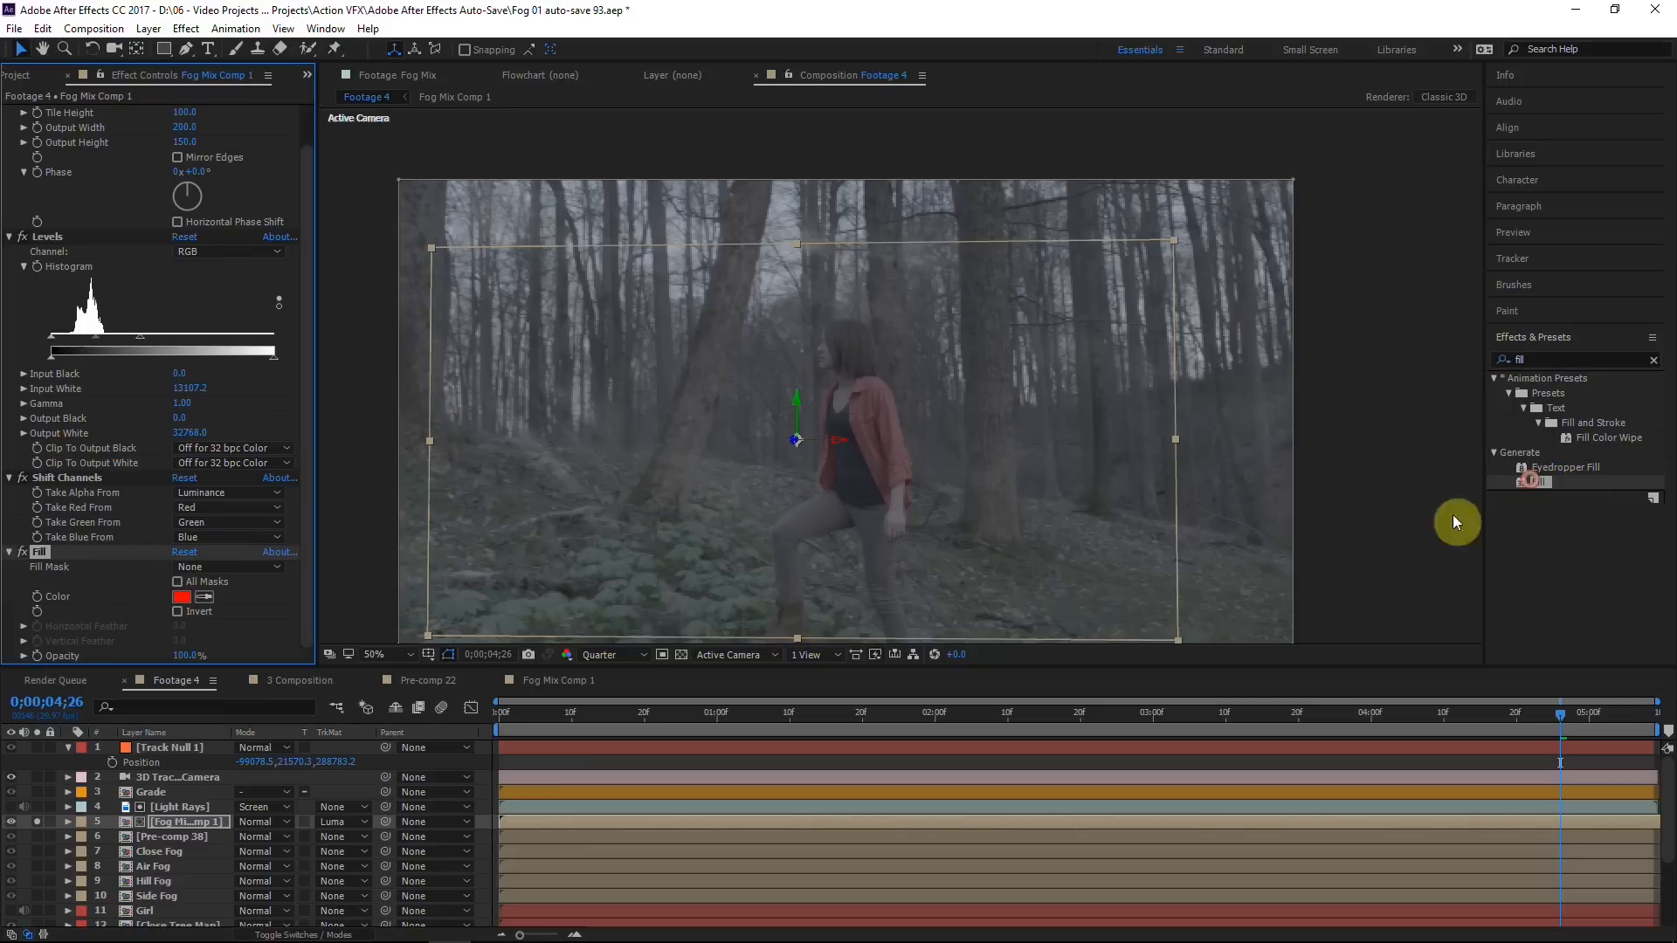
click(182, 598)
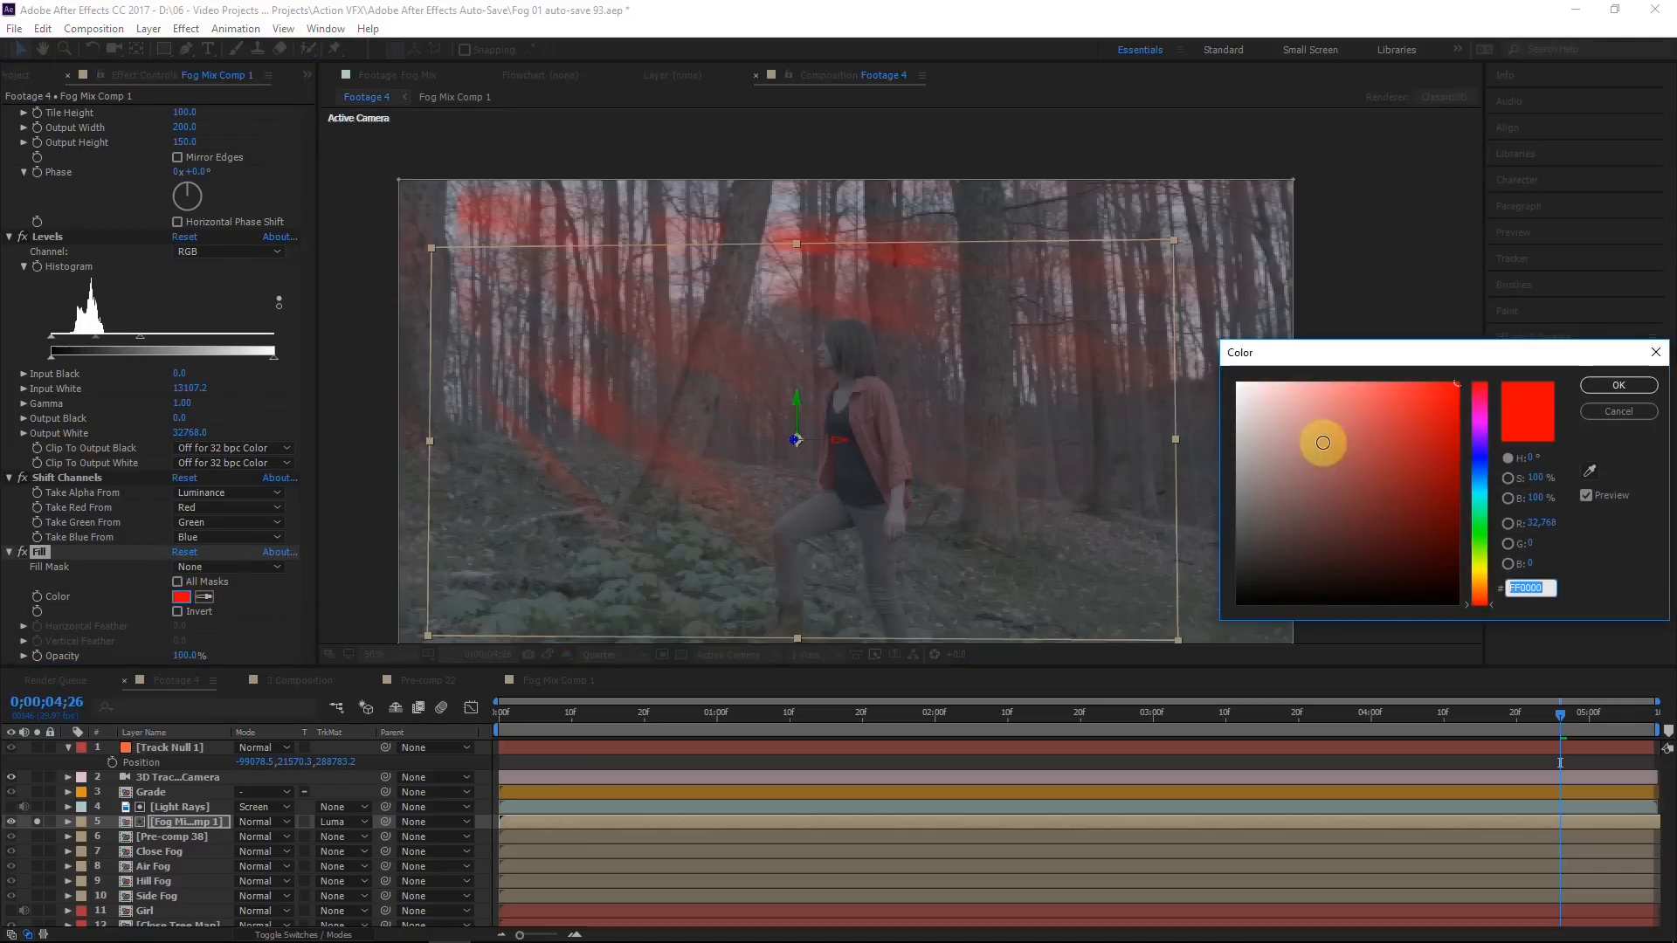
drag(1324, 442, 1220, 306)
click(1619, 385)
Step: Turn off the Footage layer's solo and inspect the fog texture in the light rays against black
scroll(55, 919, down, 3)
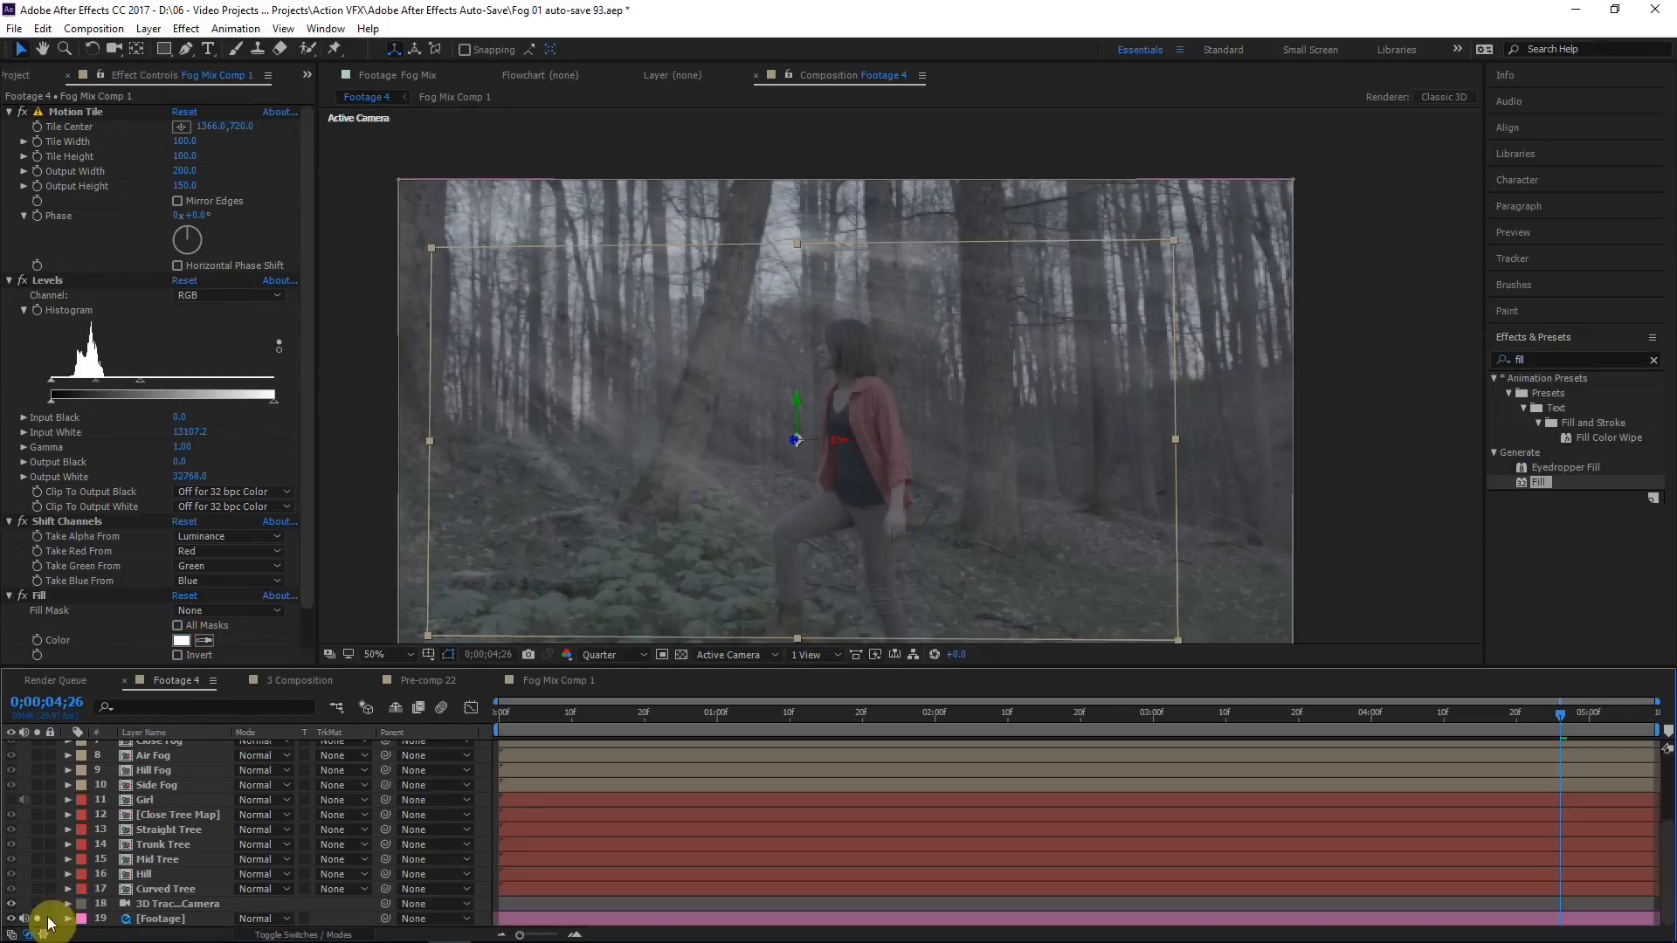
click(37, 918)
scroll(609, 478, up, 1)
drag(609, 478, 1005, 629)
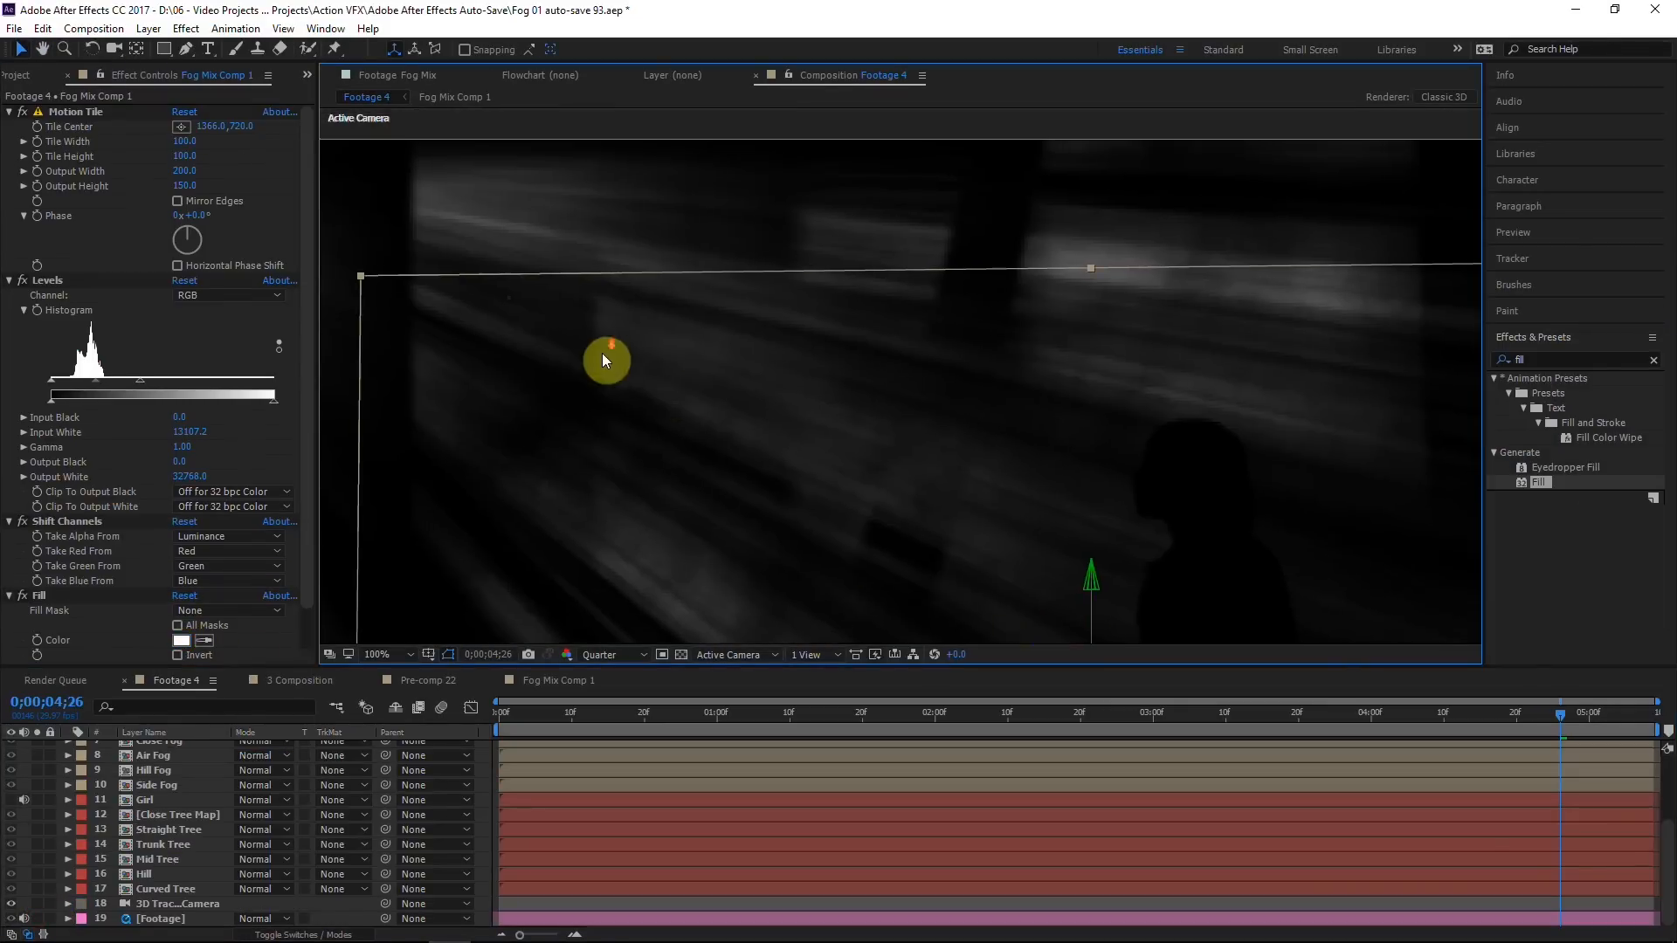
scroll(498, 412, down, 1)
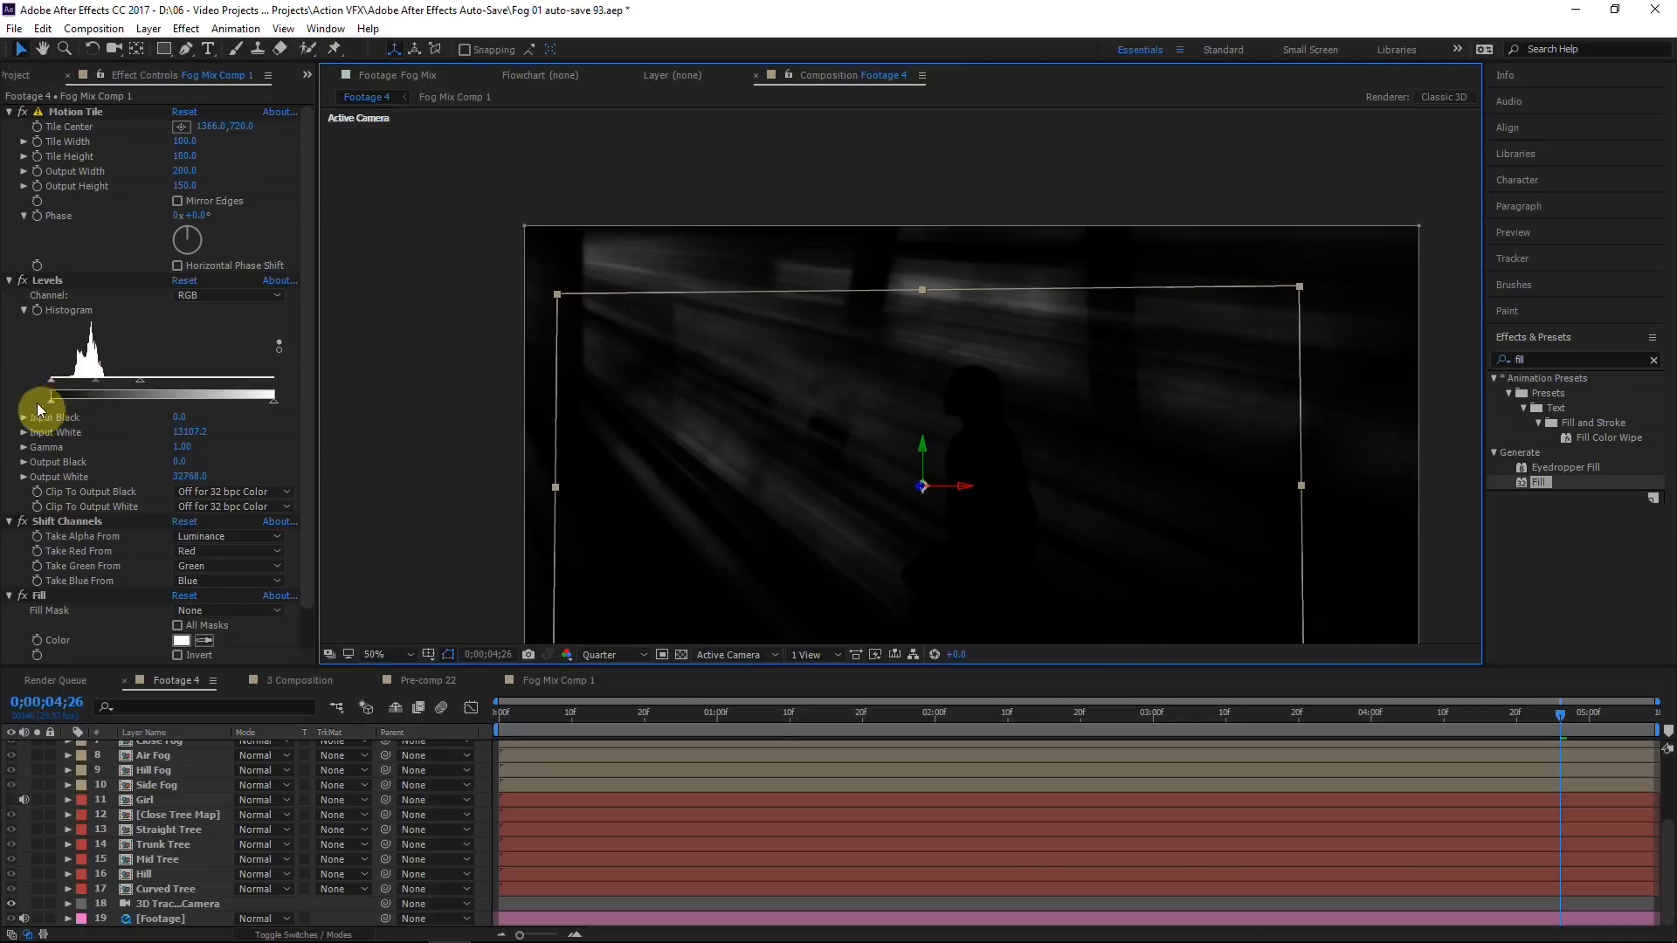
Step: Try Output Black 19532.2 in Fog Mix Comp 1's Levels, undo it, and set Input White to about 14392 and Gamma to 0.83
click(47, 280)
scroll(153, 799, up, 3)
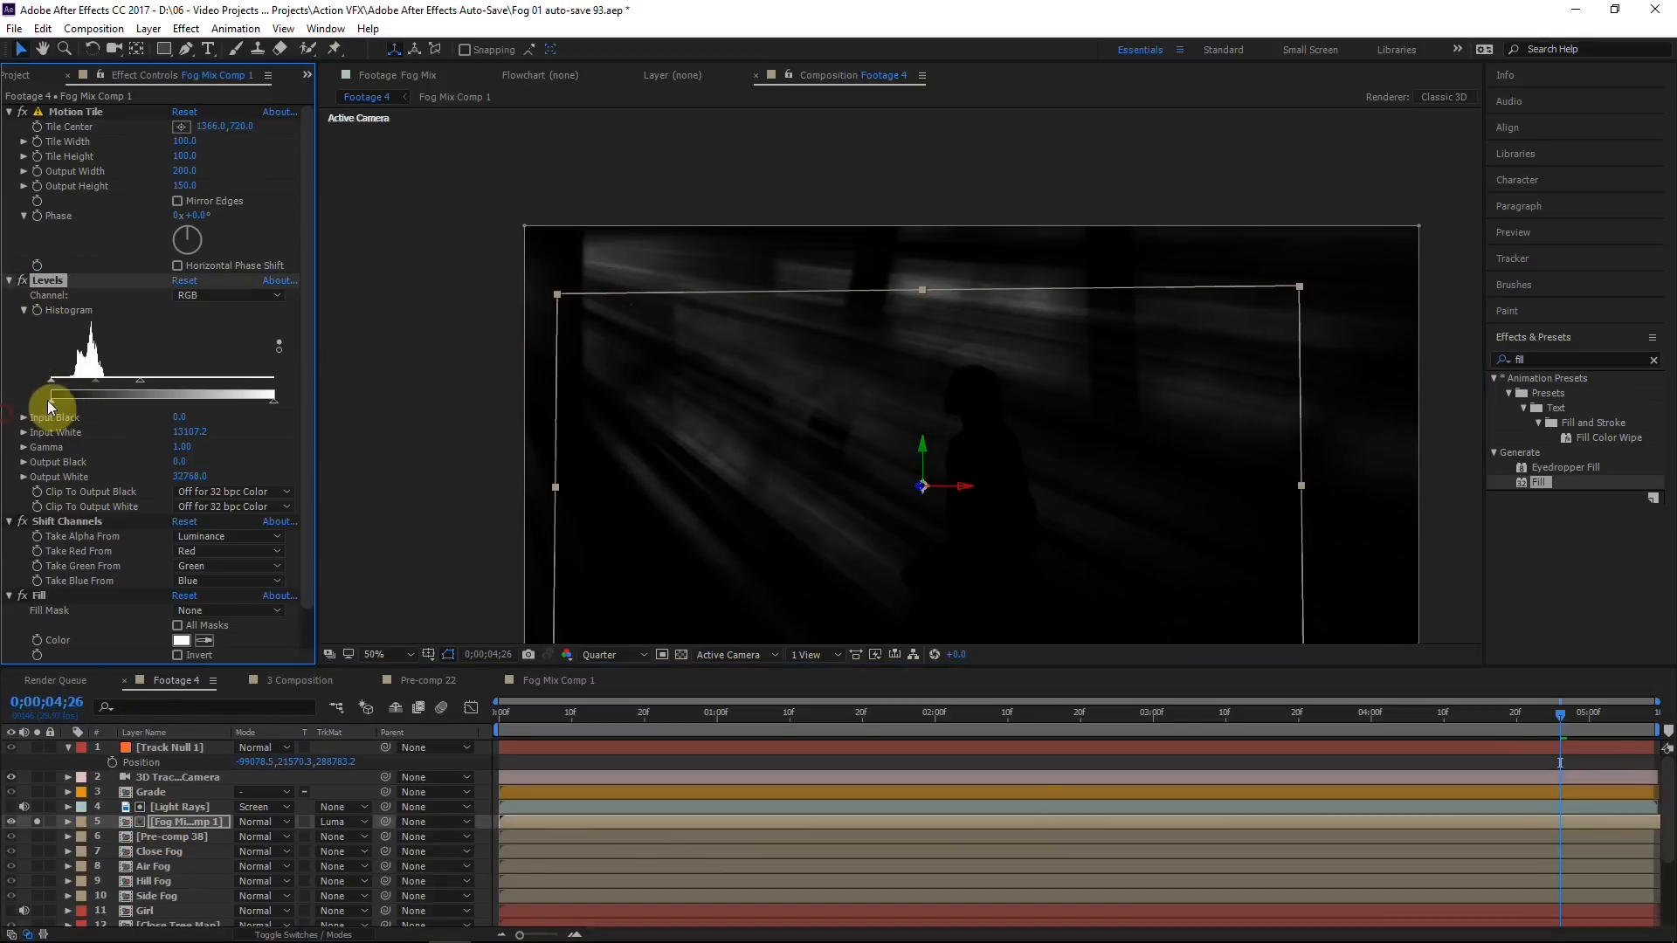
drag(64, 403, 128, 408)
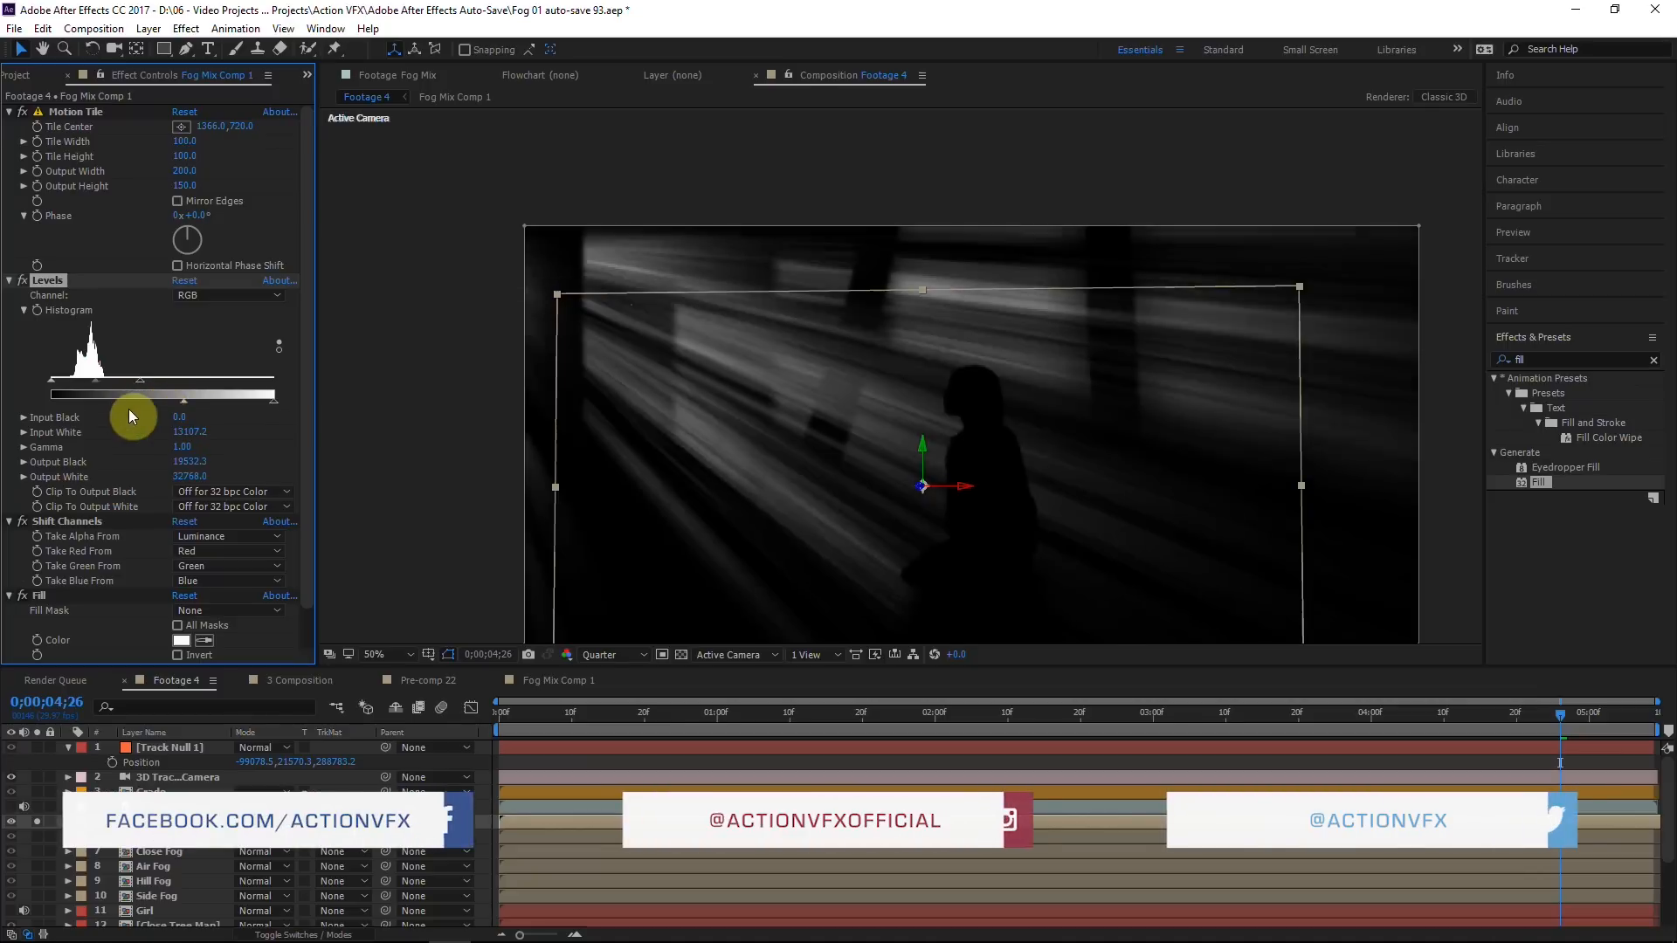
key(ctrl+z)
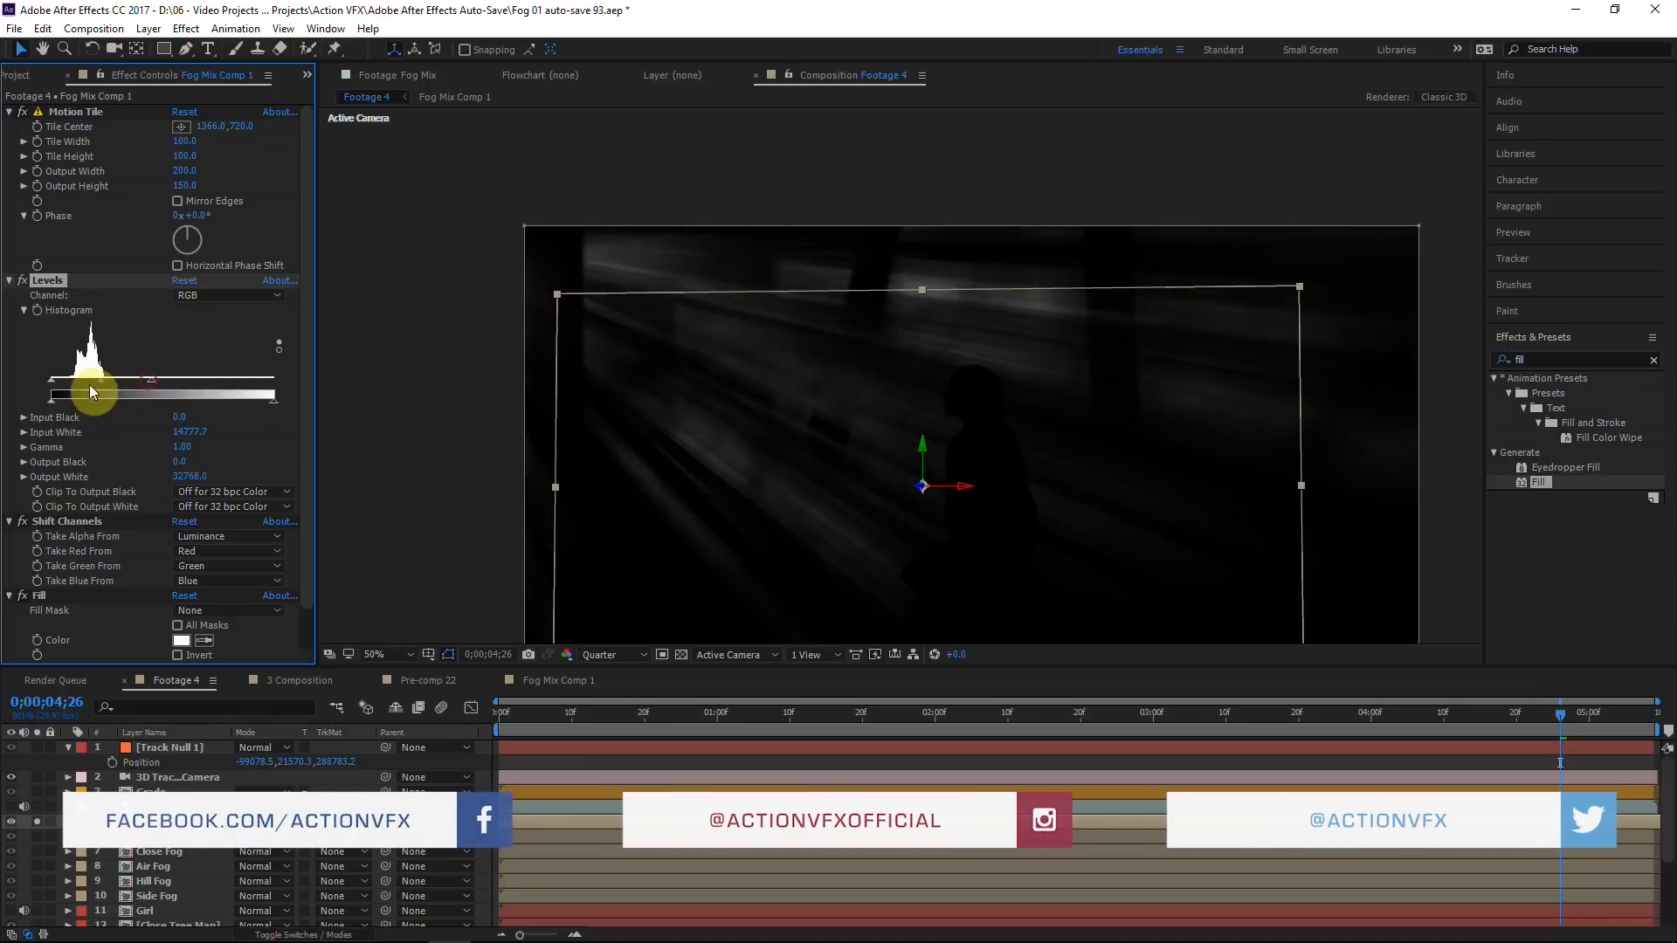
drag(99, 379, 107, 377)
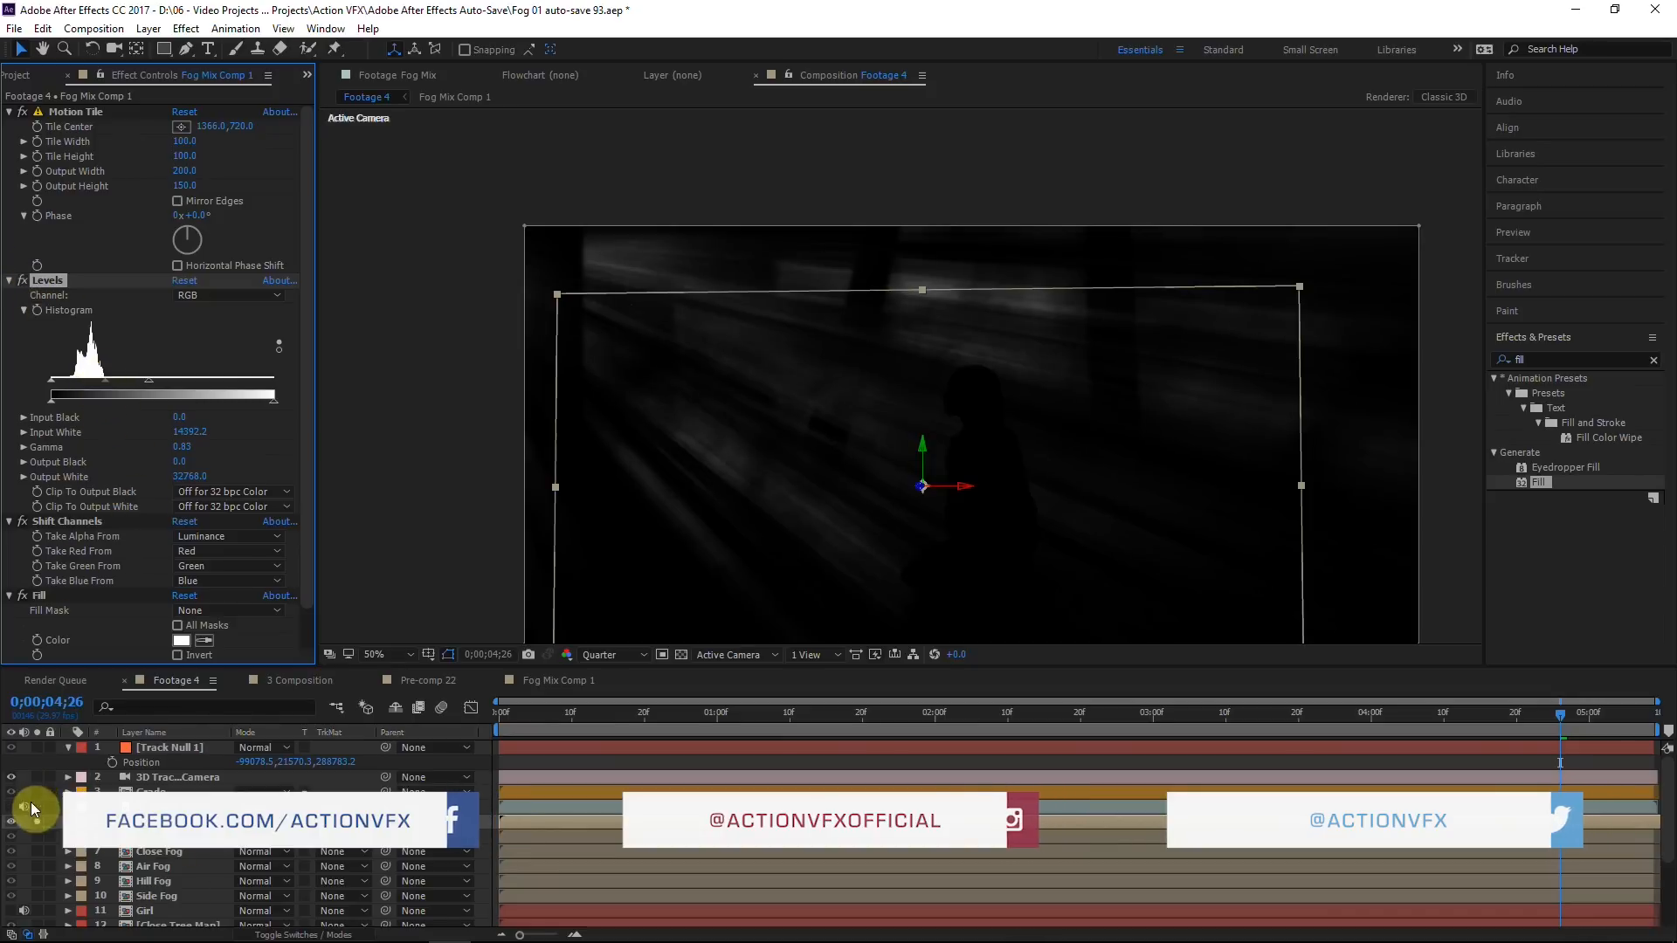
Step: Show the full Footage 4 composite with all its layers again and set the preview resolution to Half
scroll(43, 821, down, 3)
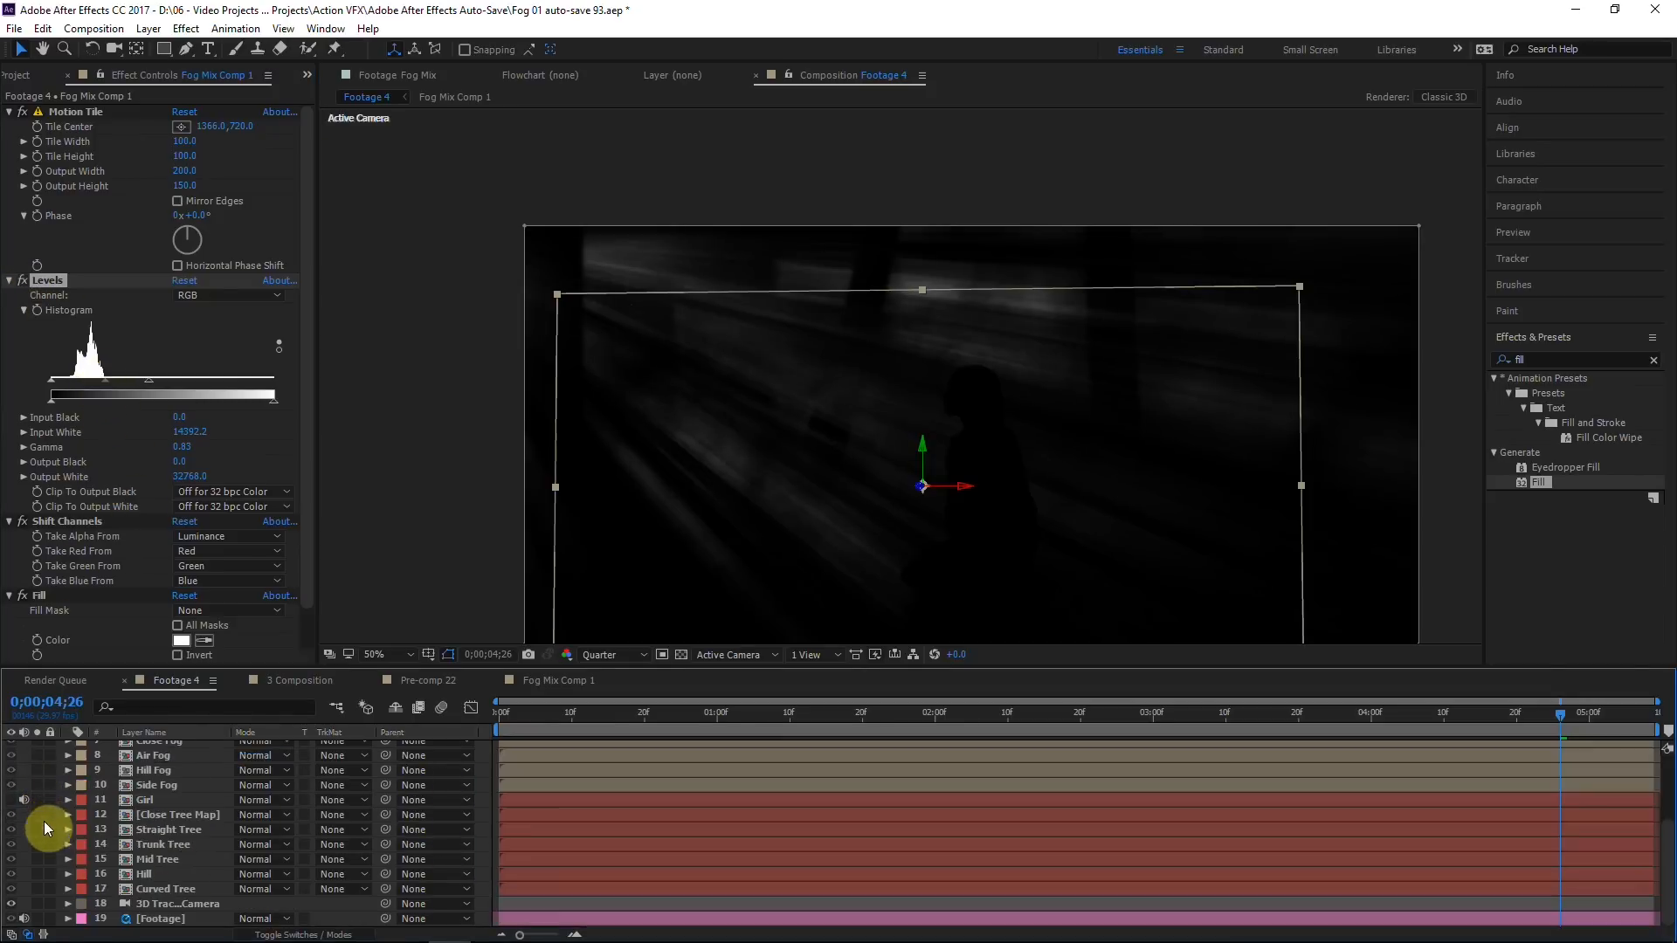
click(37, 919)
scroll(856, 478, down, 2)
scroll(851, 484, up, 2)
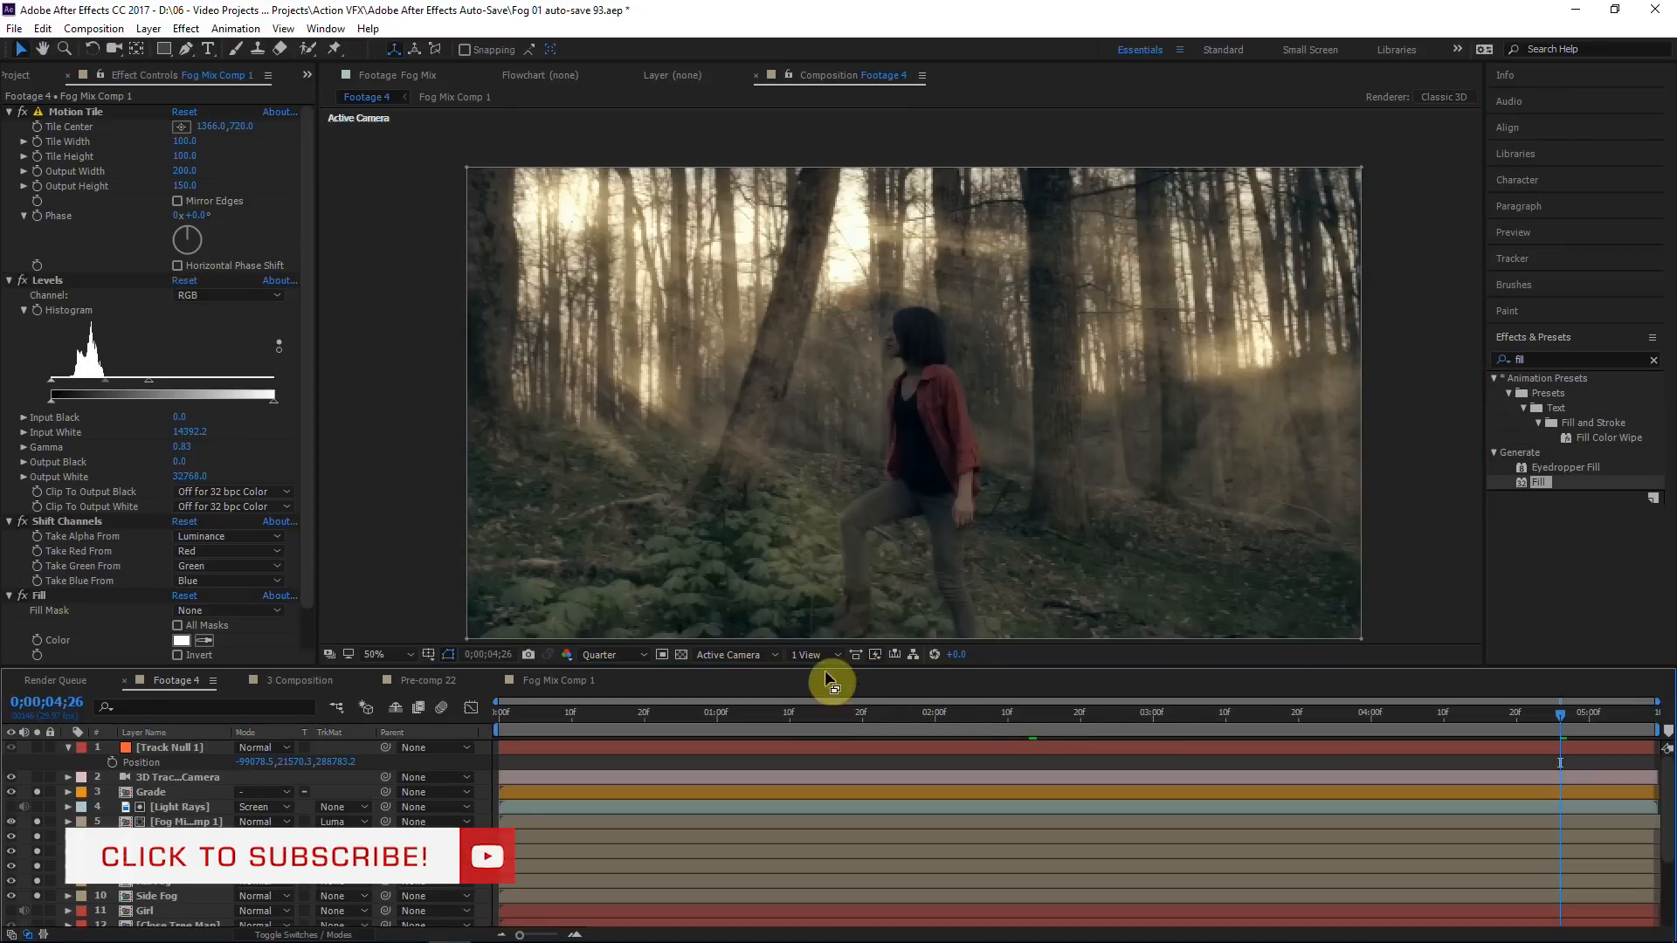
click(617, 655)
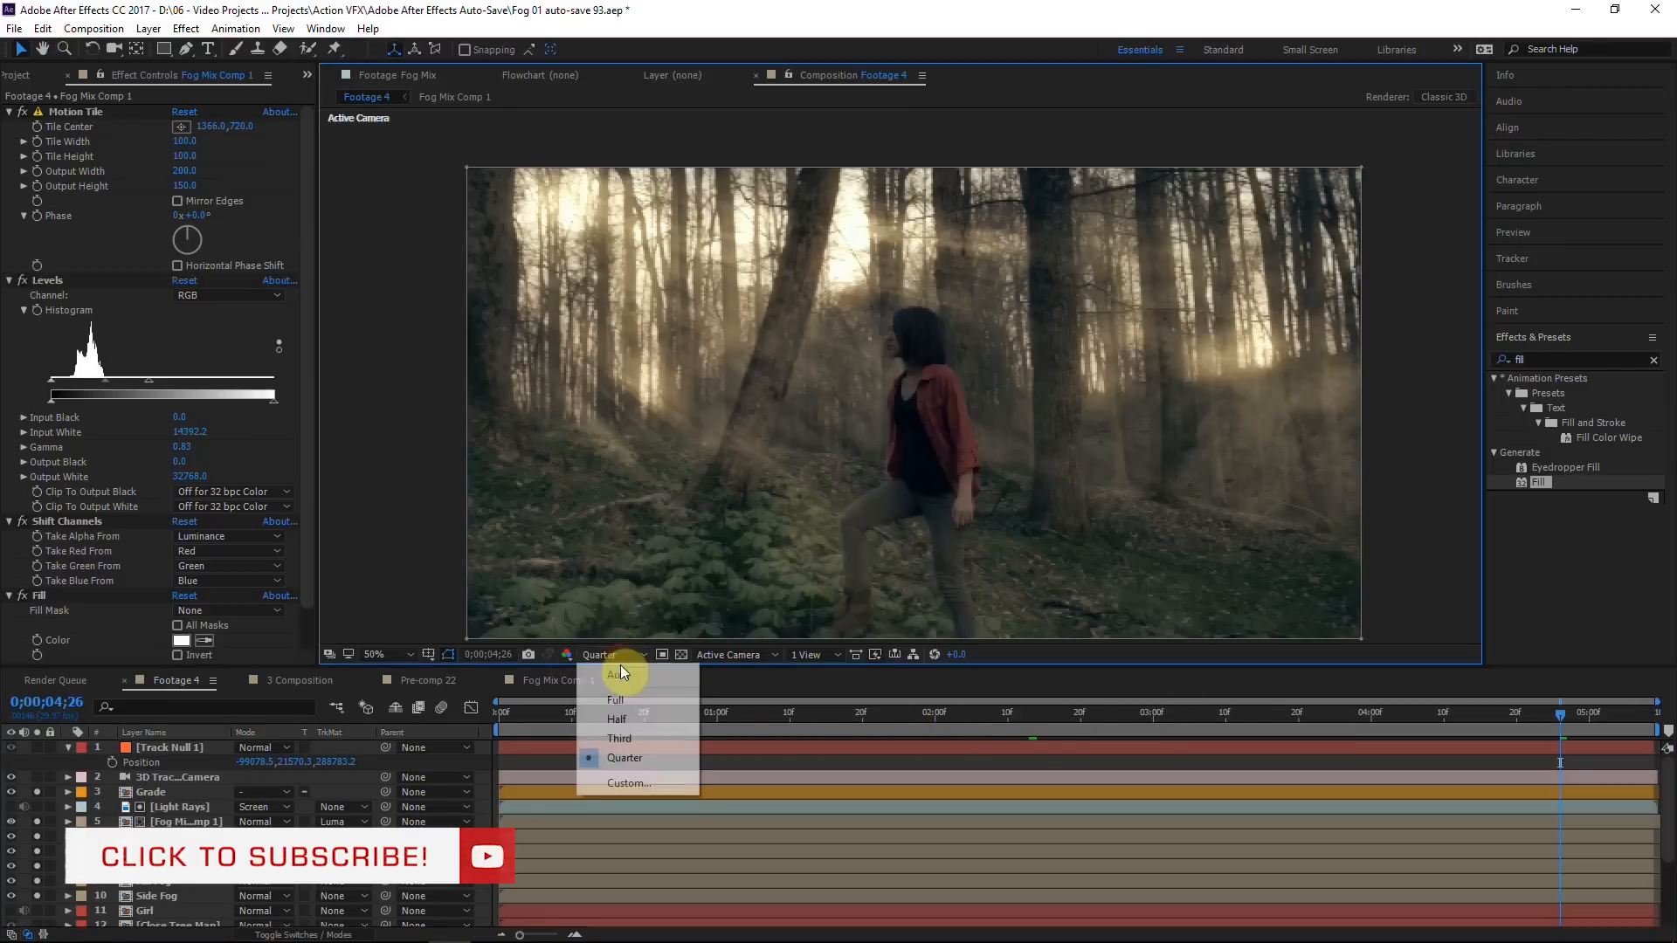
click(629, 726)
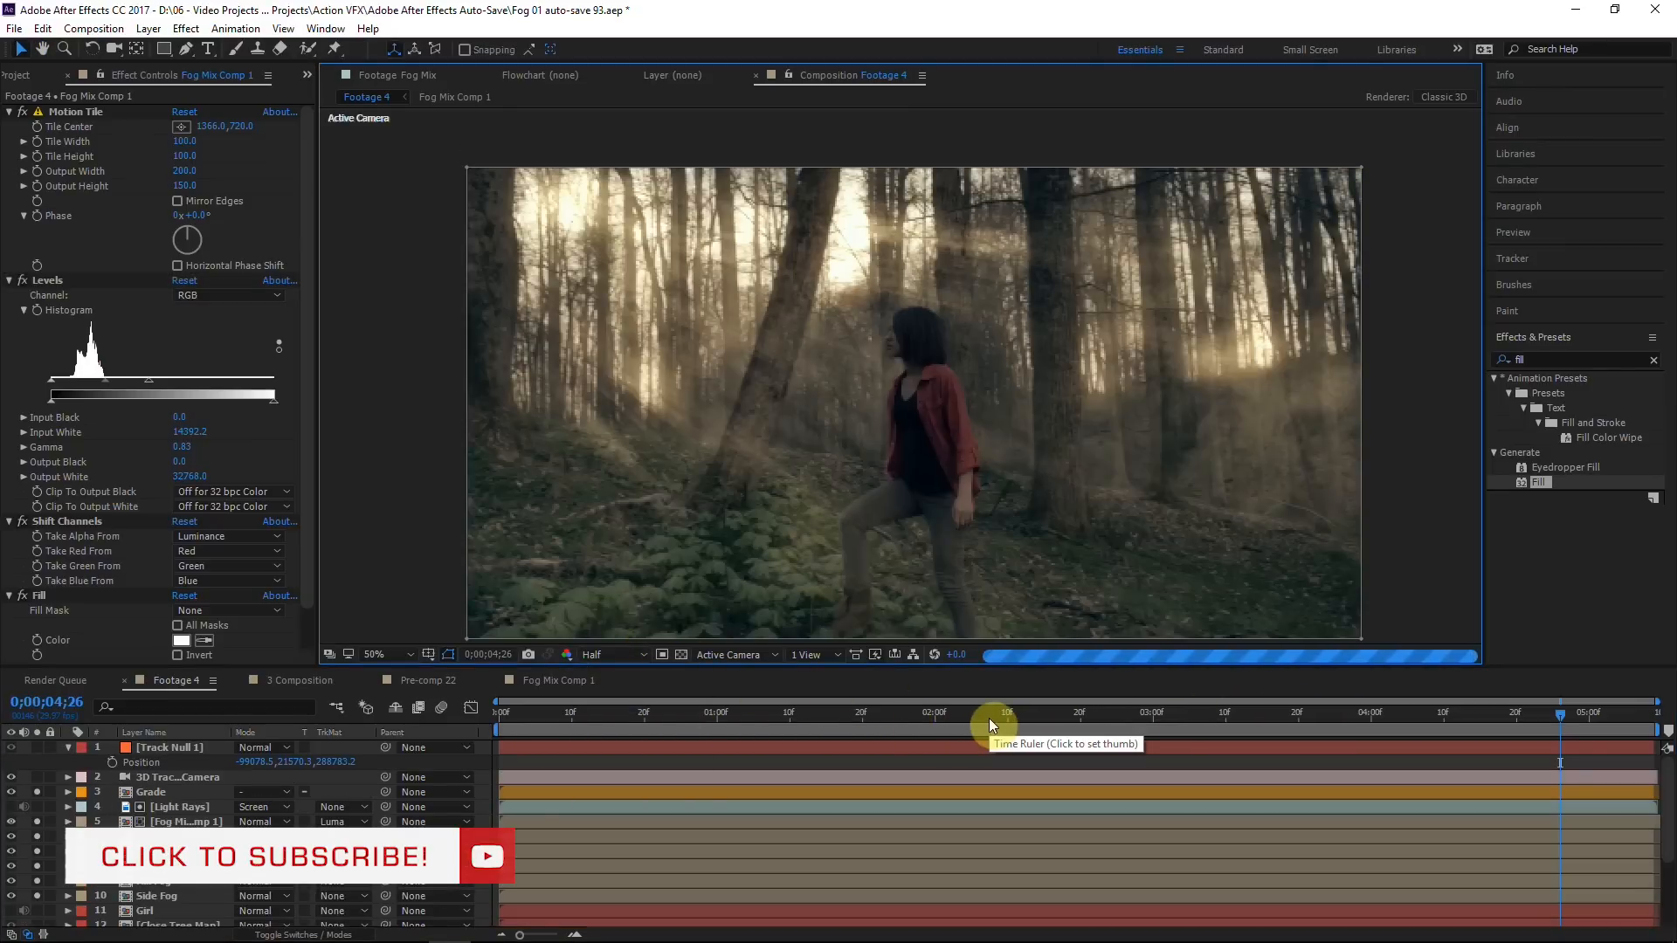